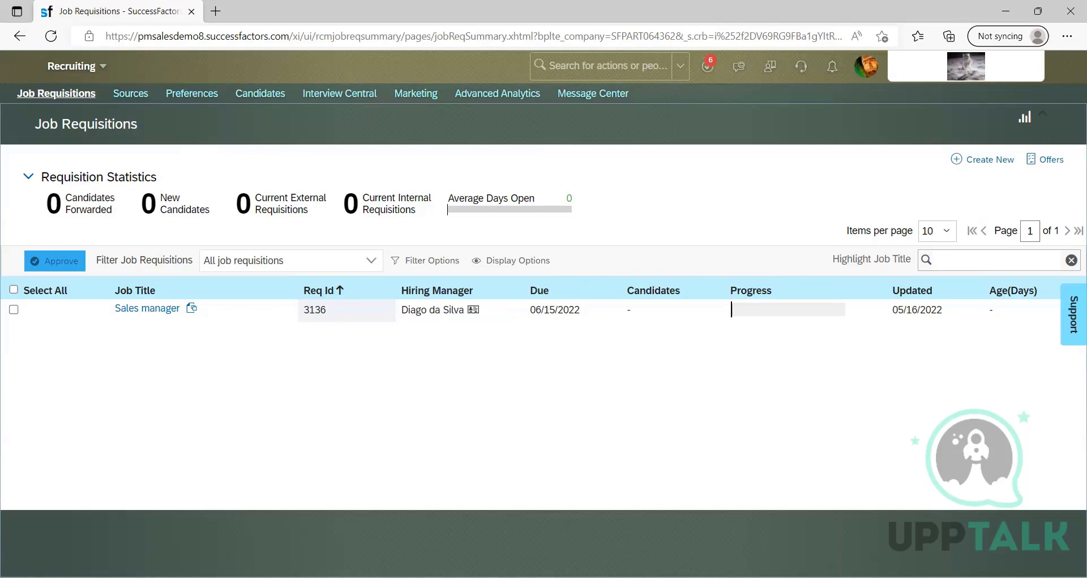
Step: Switch to the SAP SuccessFactors Recruiting guide in Acrobat Reader, maximize it to view the job requisitions chapter, and return to the browser
key("alt+Tab")
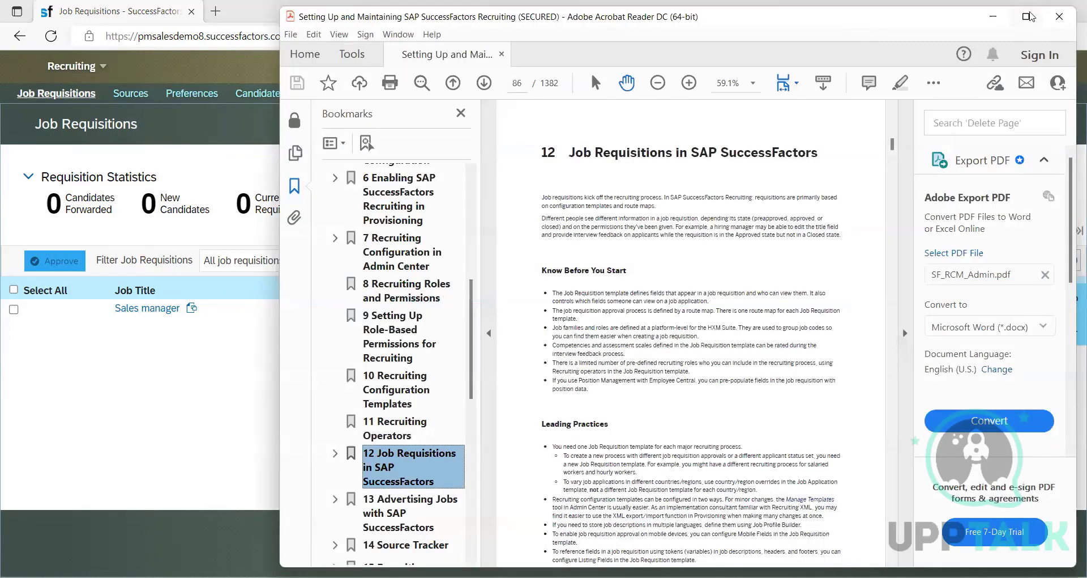
left_click(1026, 16)
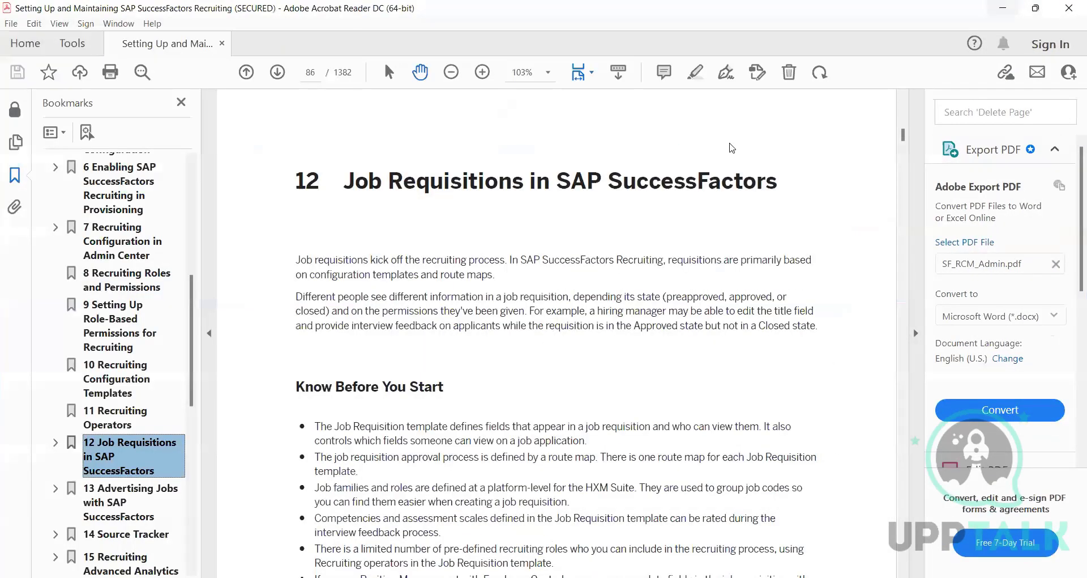
key("alt+Tab")
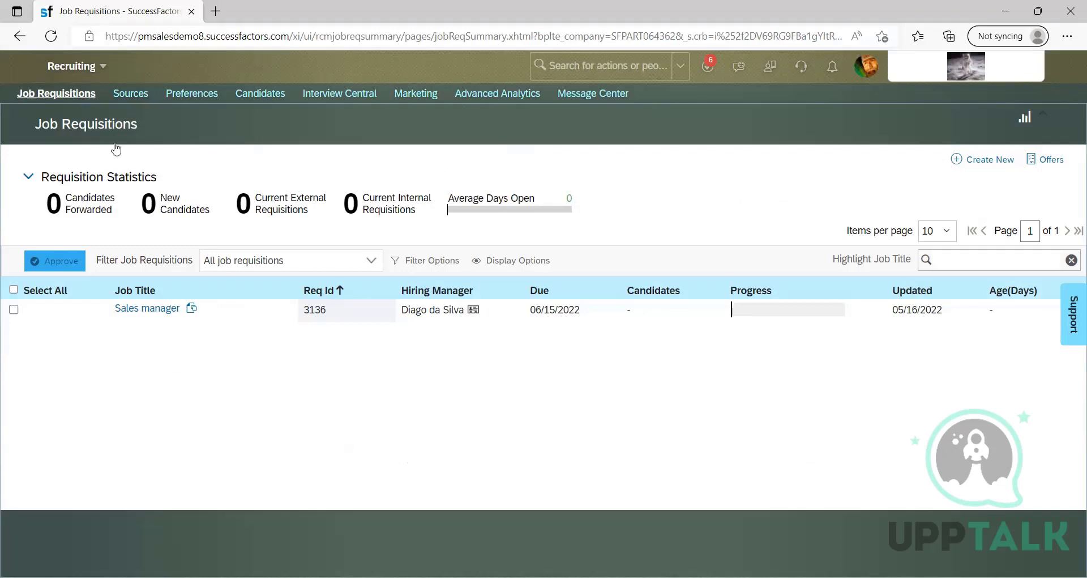
left_click(85, 67)
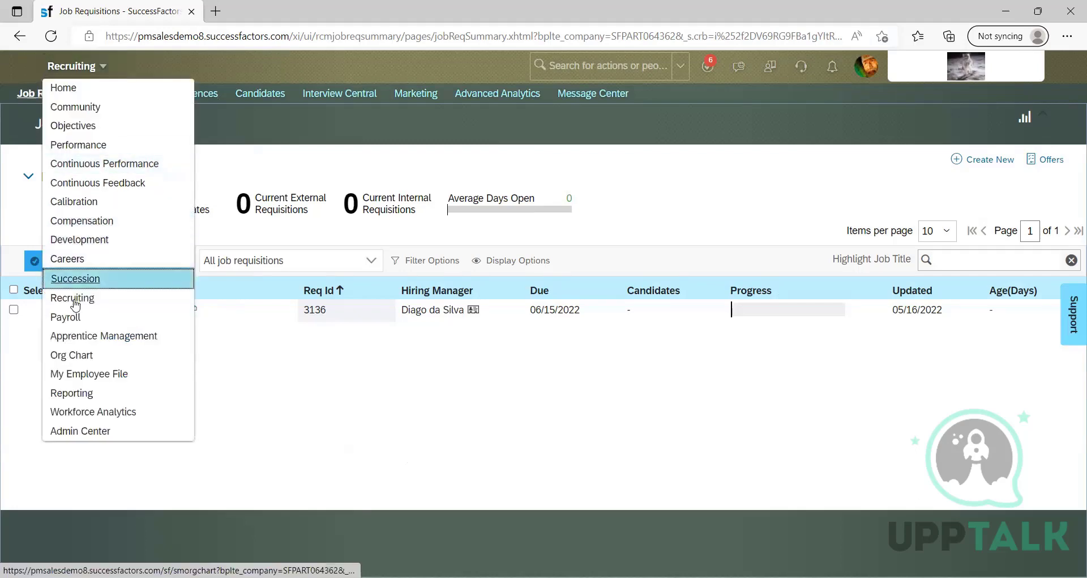
left_click(142, 145)
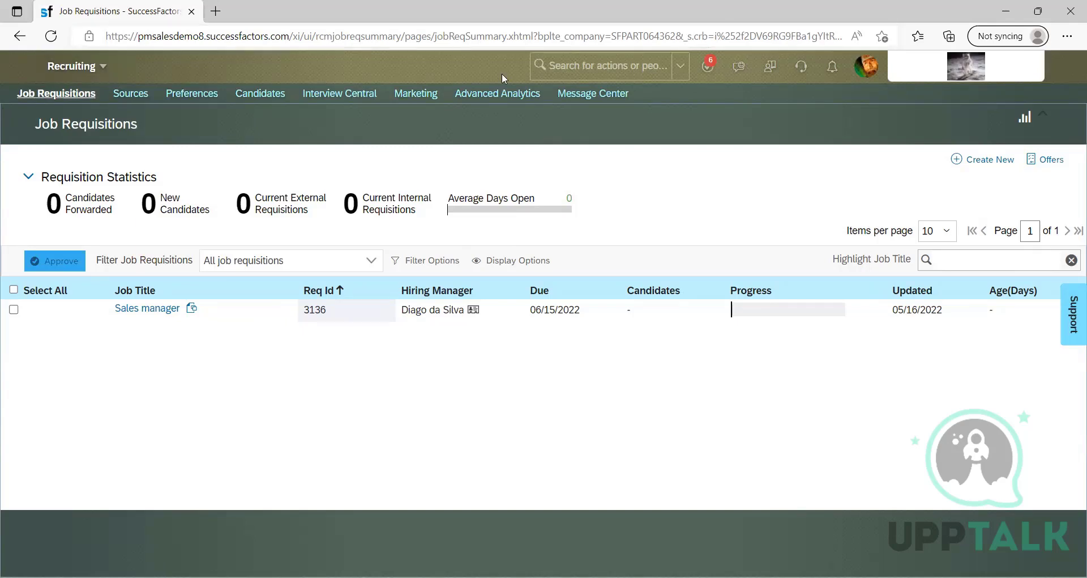
Step: Find Picklist Center with the action search term "pickli" and open it
left_click(569, 67)
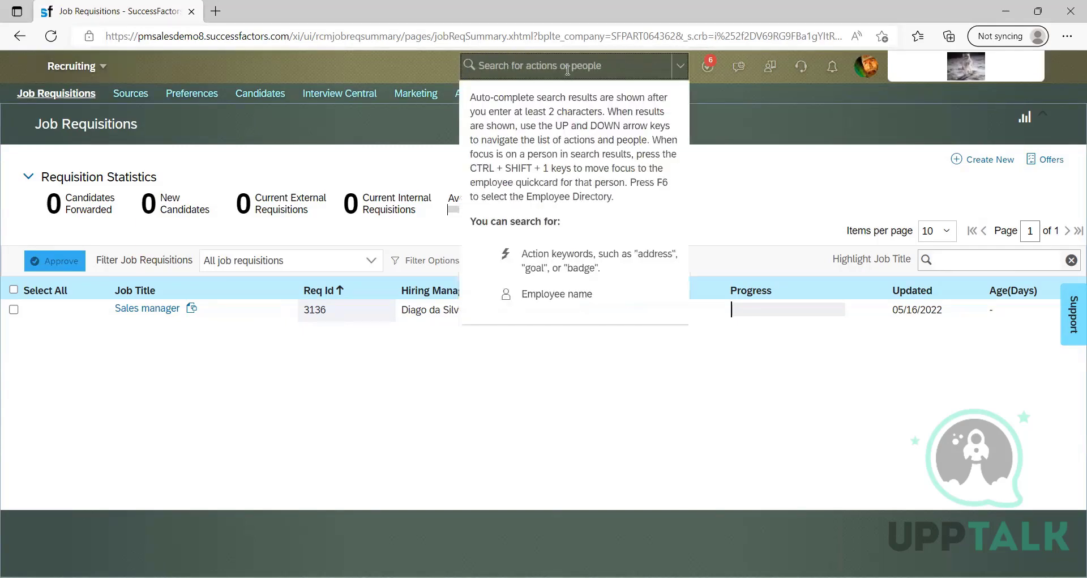
type("pickli")
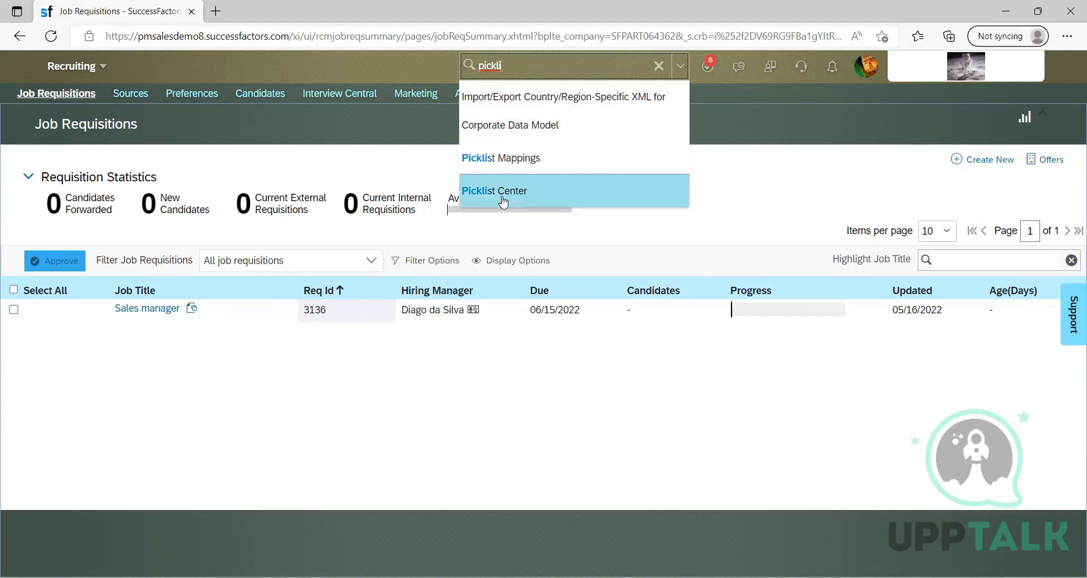
key("Return")
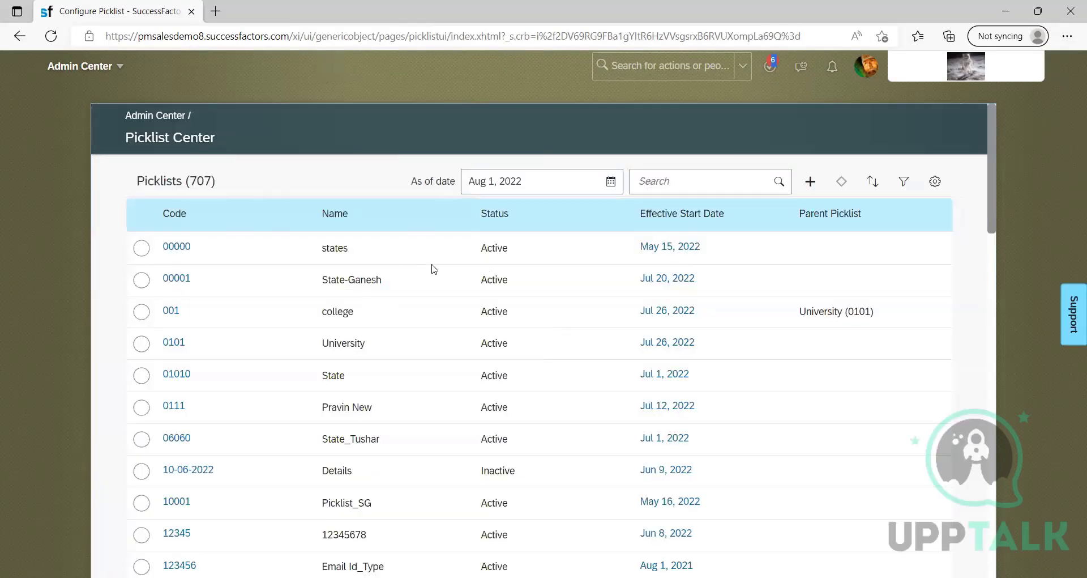
Step: Look through the codes, names, statuses and start dates in the full picklist table
scroll(431, 306, "down", 15)
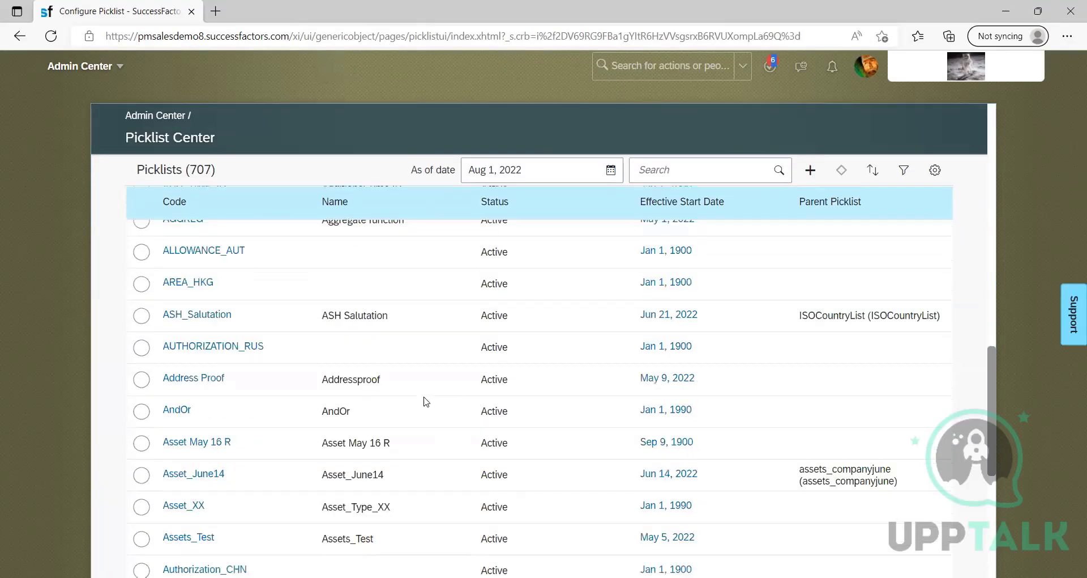
scroll(427, 399, "down", 3)
scroll(428, 398, "down", 10)
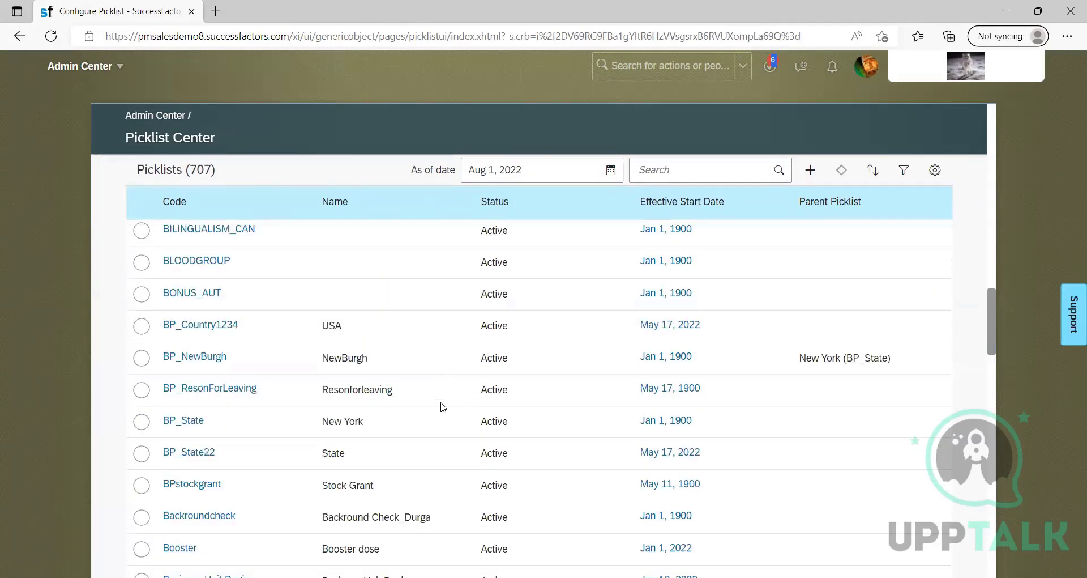
scroll(442, 410, "down", 10)
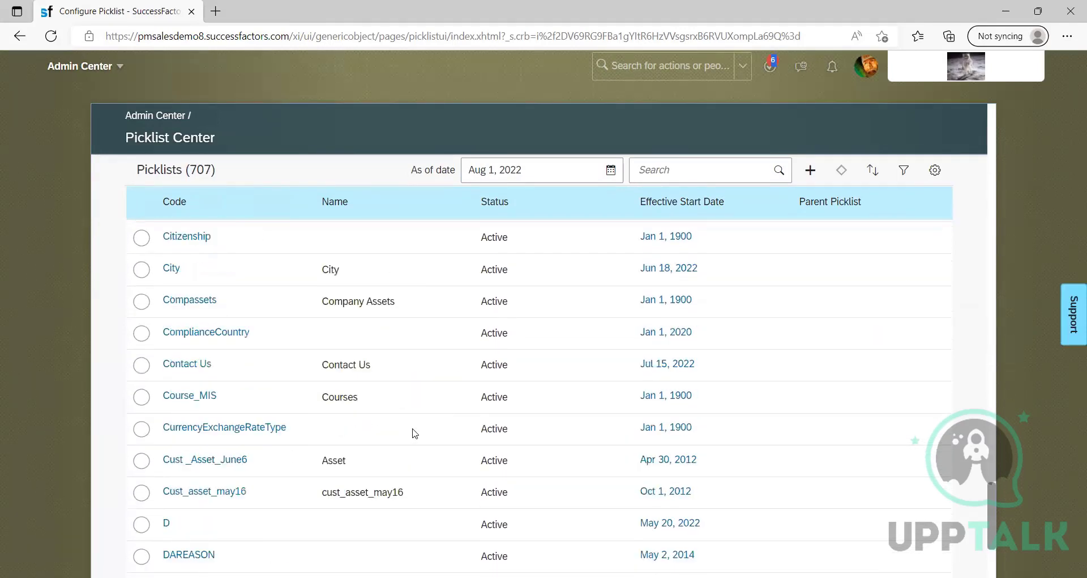
scroll(415, 433, "down", 5)
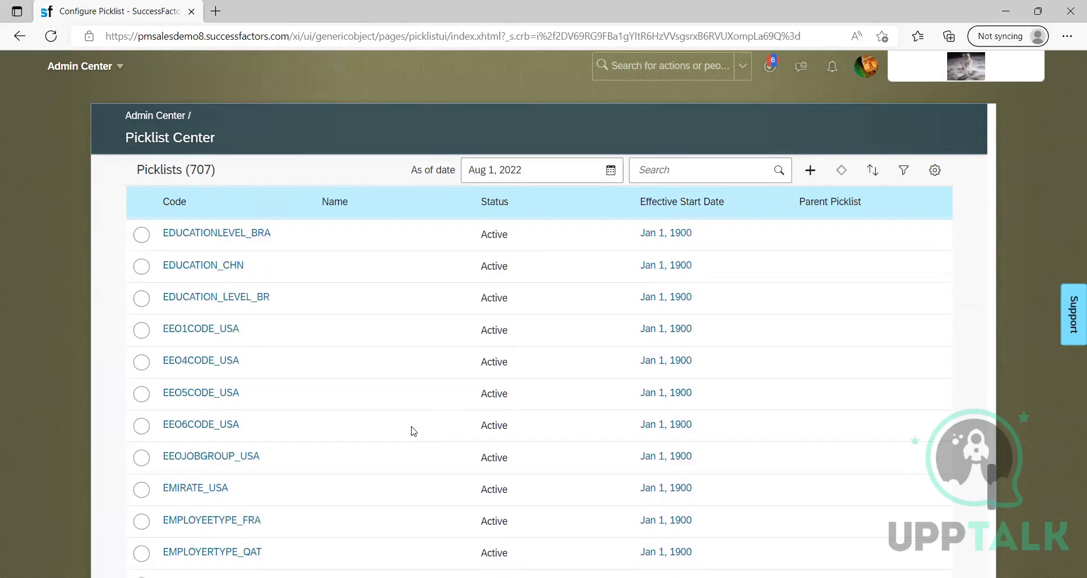
scroll(414, 436, "up", 1)
scroll(415, 435, "down", 1)
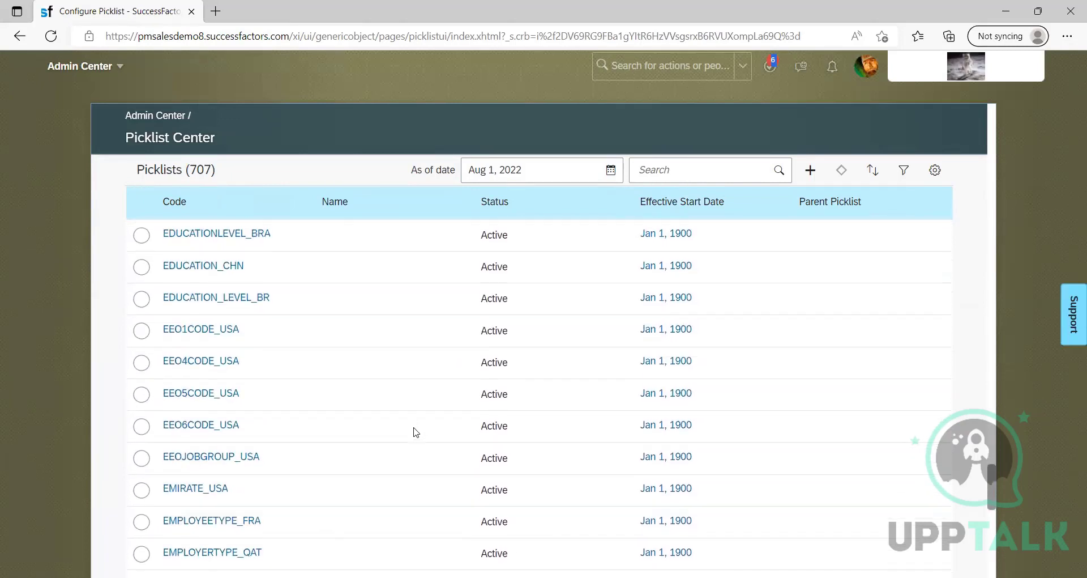
scroll(416, 432, "down", 10)
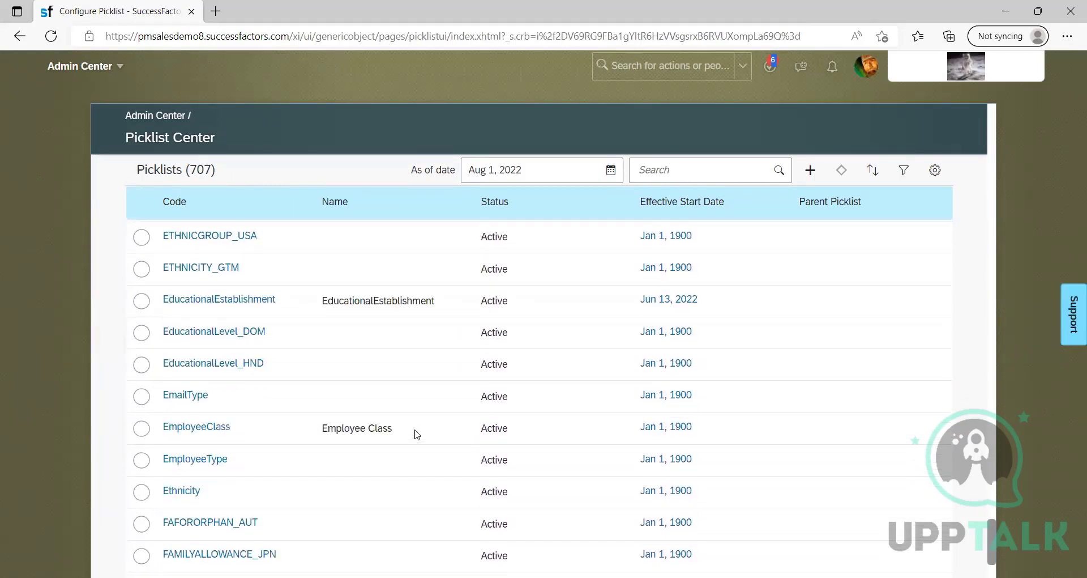
scroll(417, 434, "up", 15)
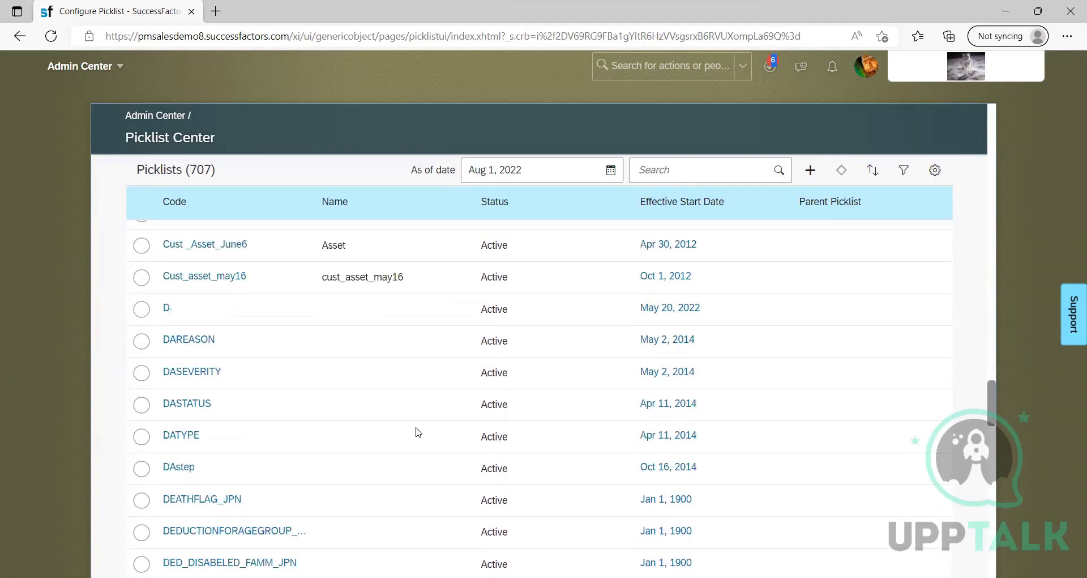
scroll(418, 432, "up", 20)
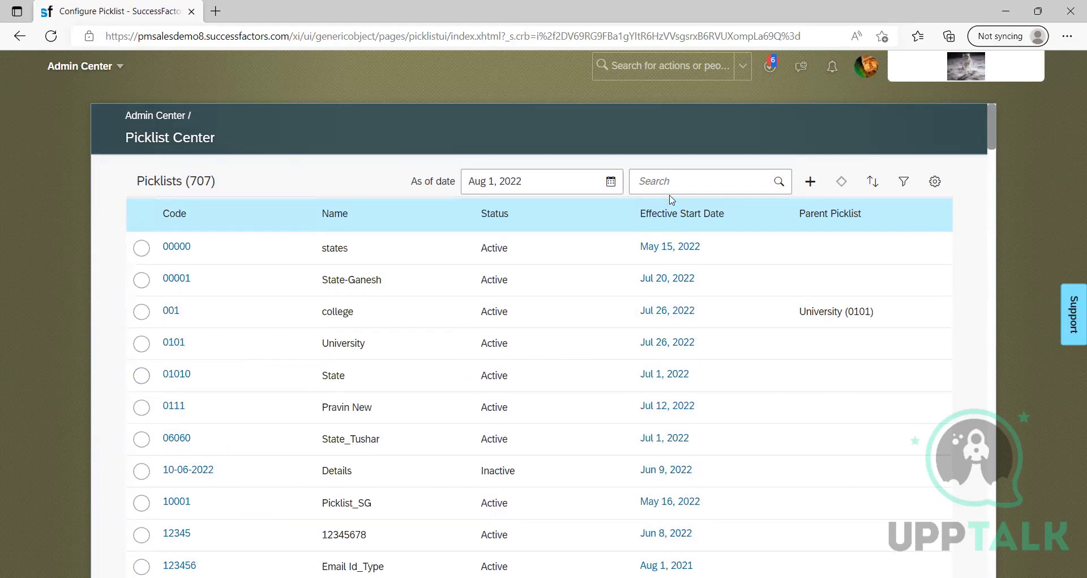
Step: Switch to JRDM_Starter.xml in Notepad++, maximize it, highlight the "status" field definition id, and return to Picklist Center
left_click(709, 186)
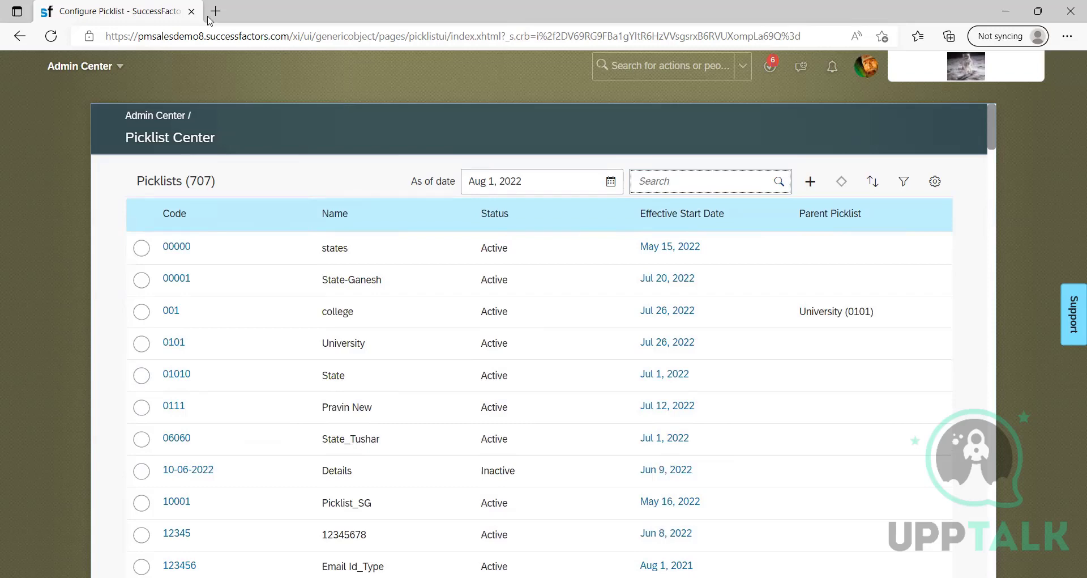
key("alt+Tab")
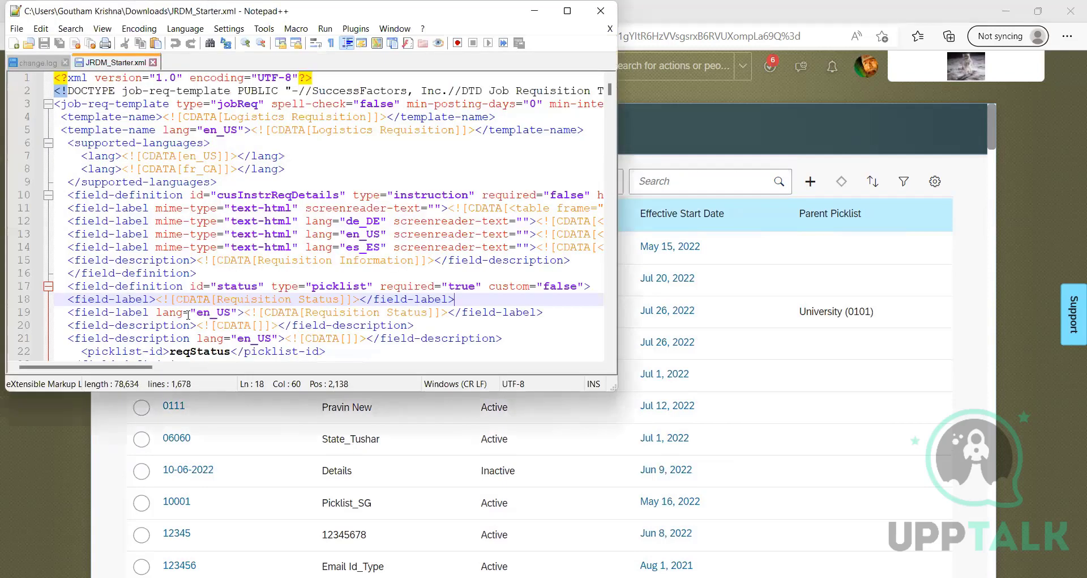
key("super+Up")
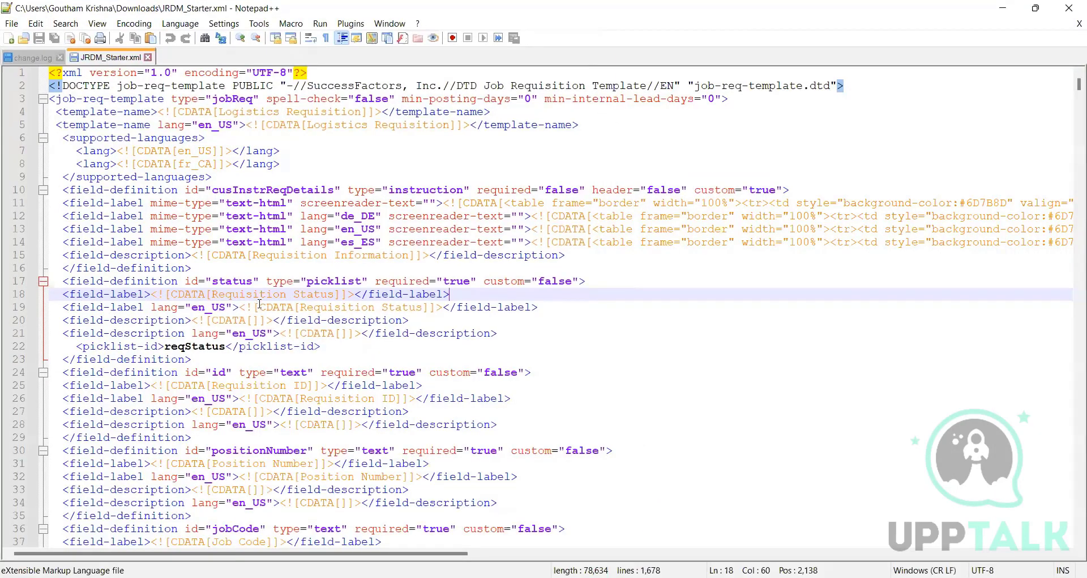
double_click(232, 280)
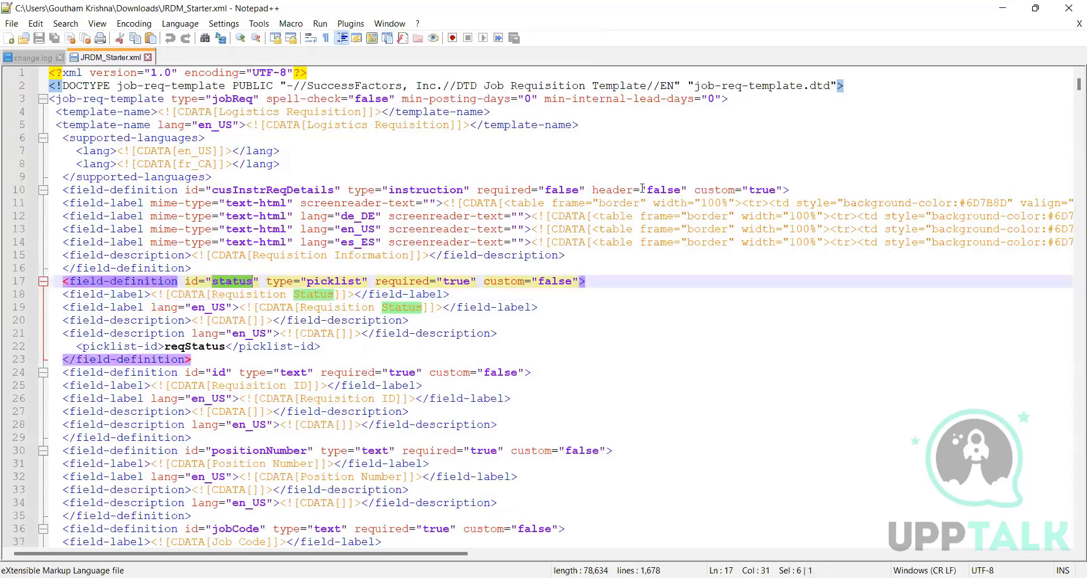
key("alt+Tab")
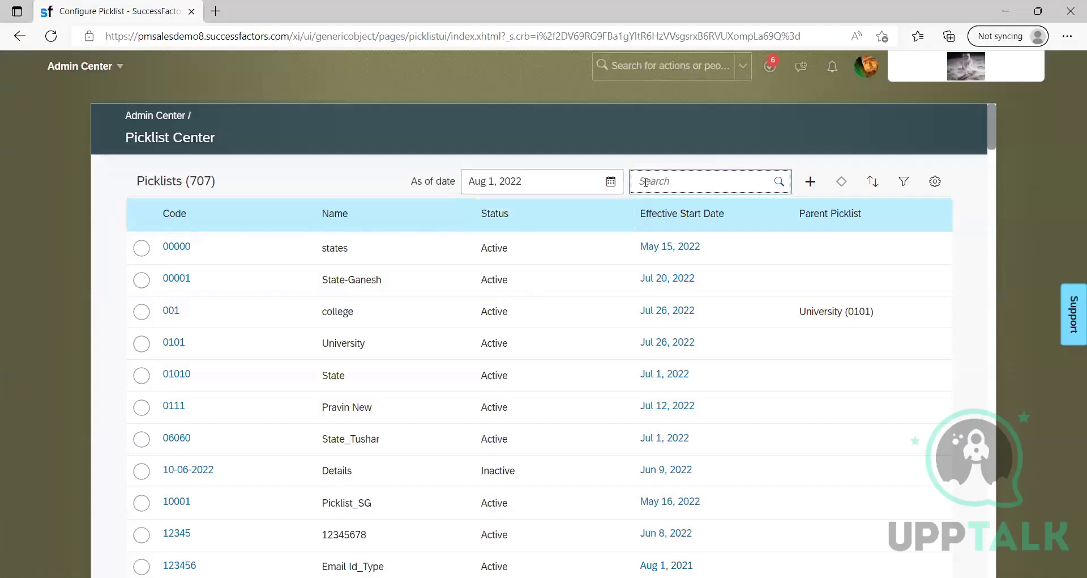
Step: Search the picklists for "req", and change the search term to "rec"
type("req")
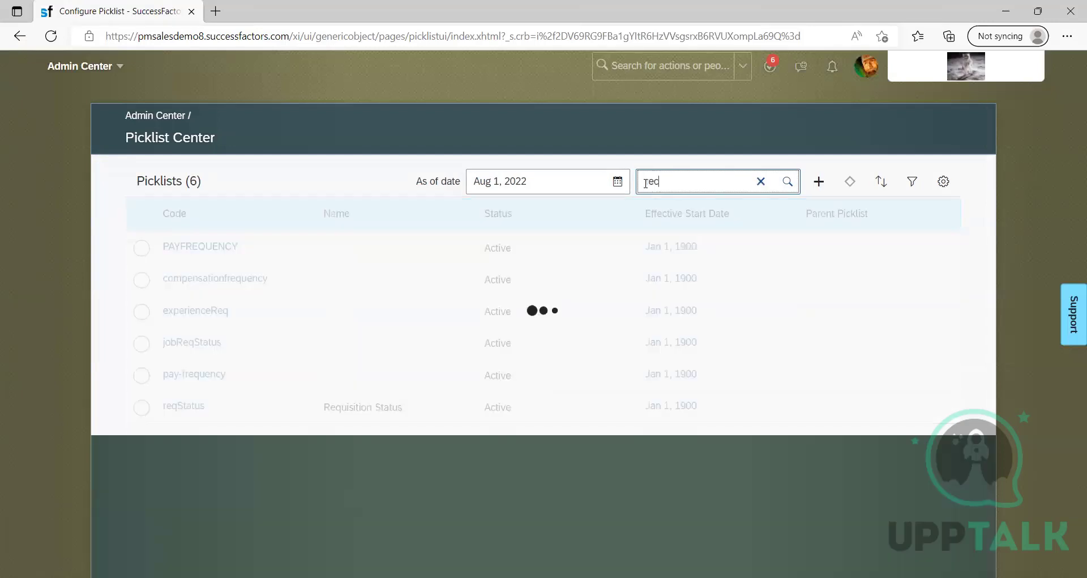
key("BackSpace")
type("c")
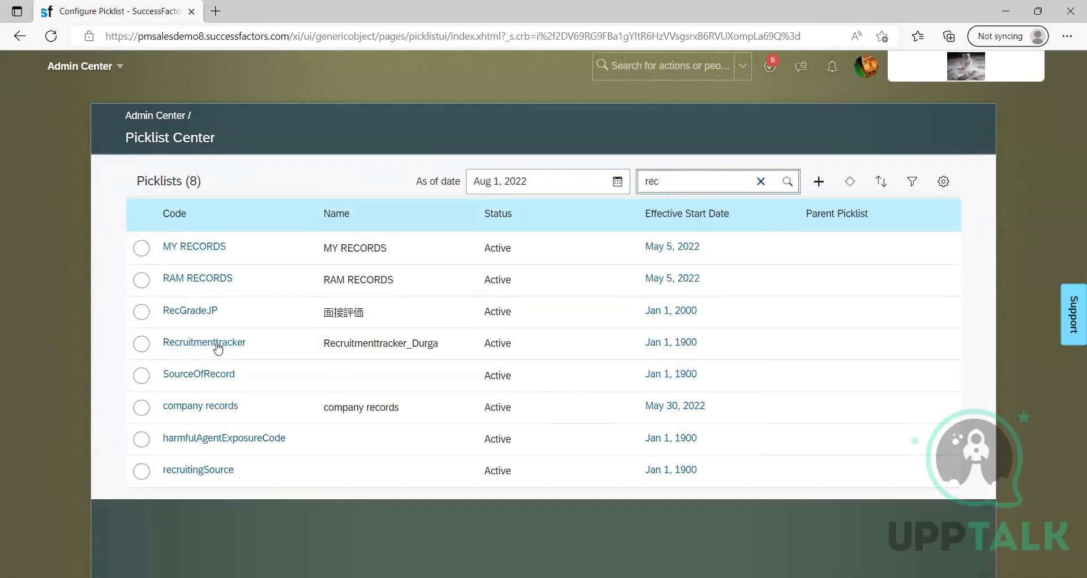
Step: Replace the picklist search term with "rcm" and run the search
double_click(654, 180)
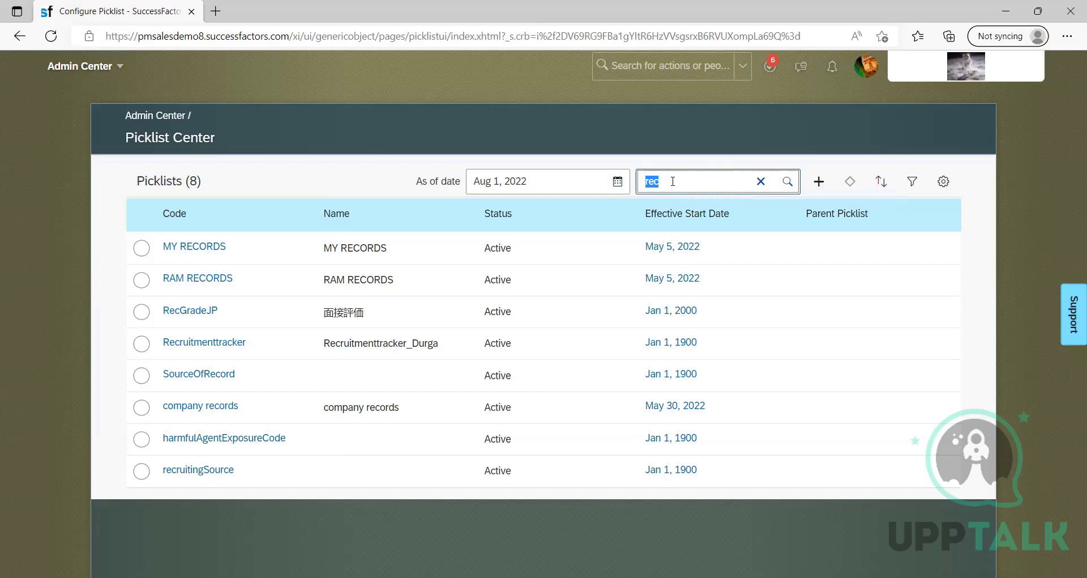
left_click(673, 181)
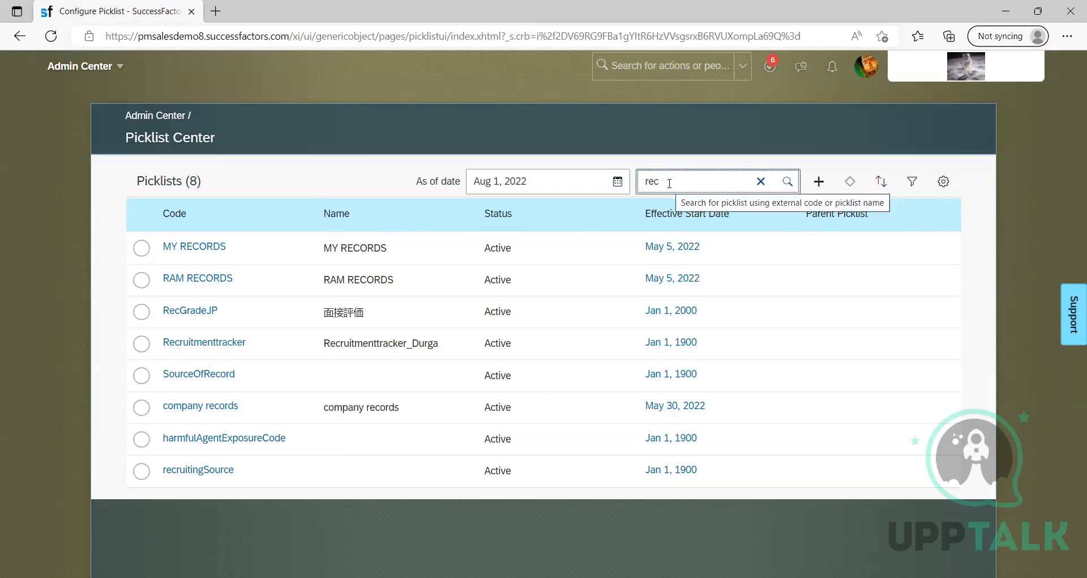
key("BackSpace")
key("BackSpace")
key("BackSpace")
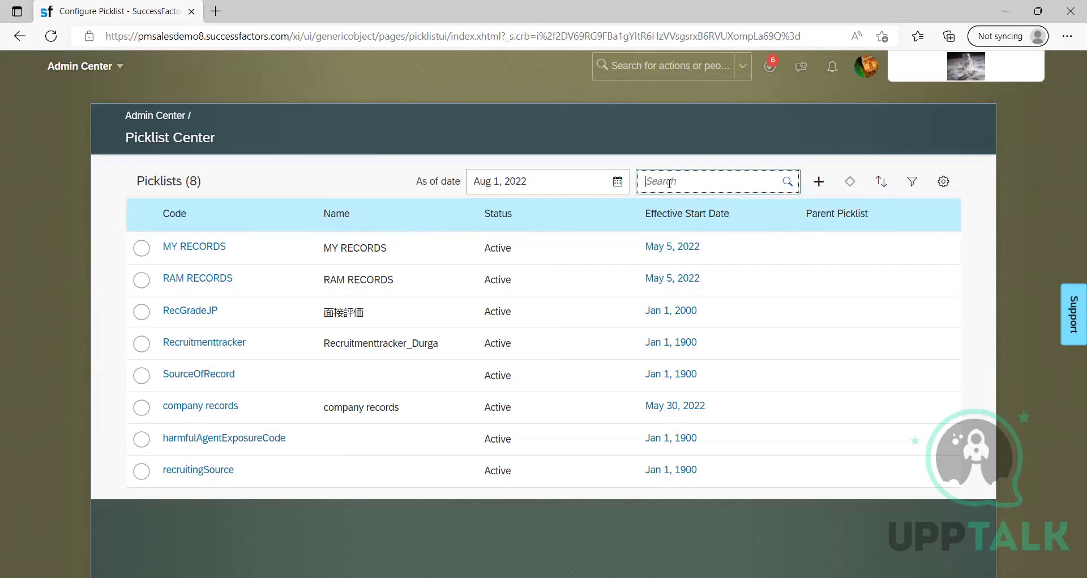
type("rcm")
key("Return")
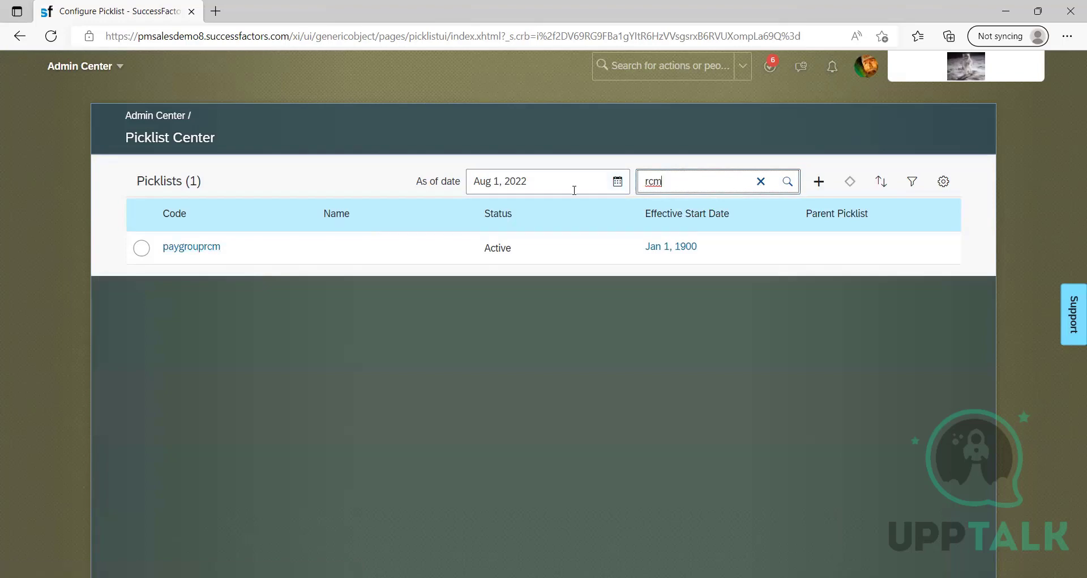
Step: Search the picklists for "status" instead of the current term
key("BackSpace")
key("BackSpace")
key("BackSpace")
type("status")
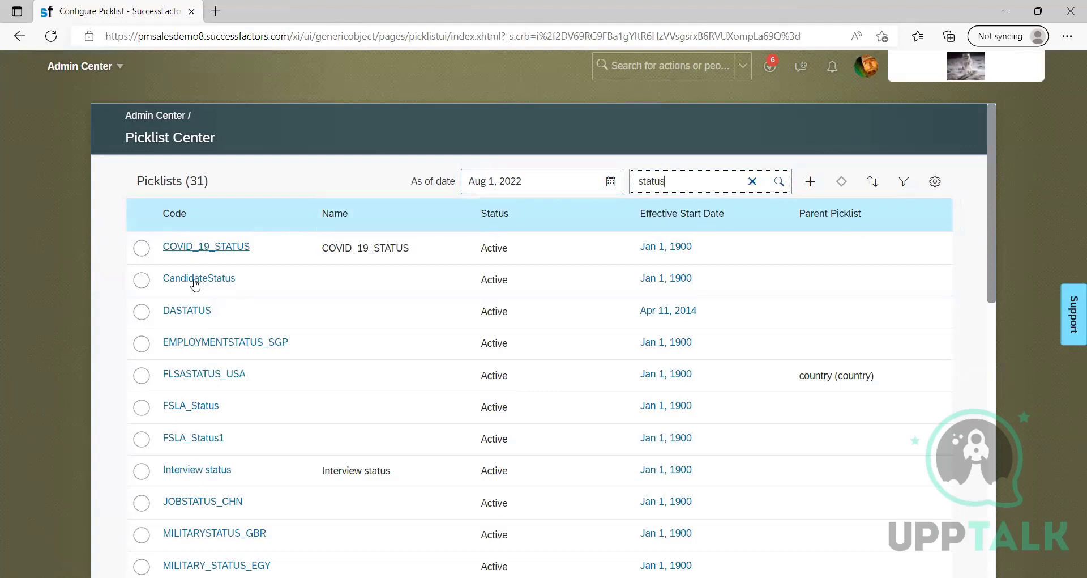
Step: Open the reqStatus picklist version effective Jan 1, 1900 and review its picklist values
scroll(238, 333, "down", 8)
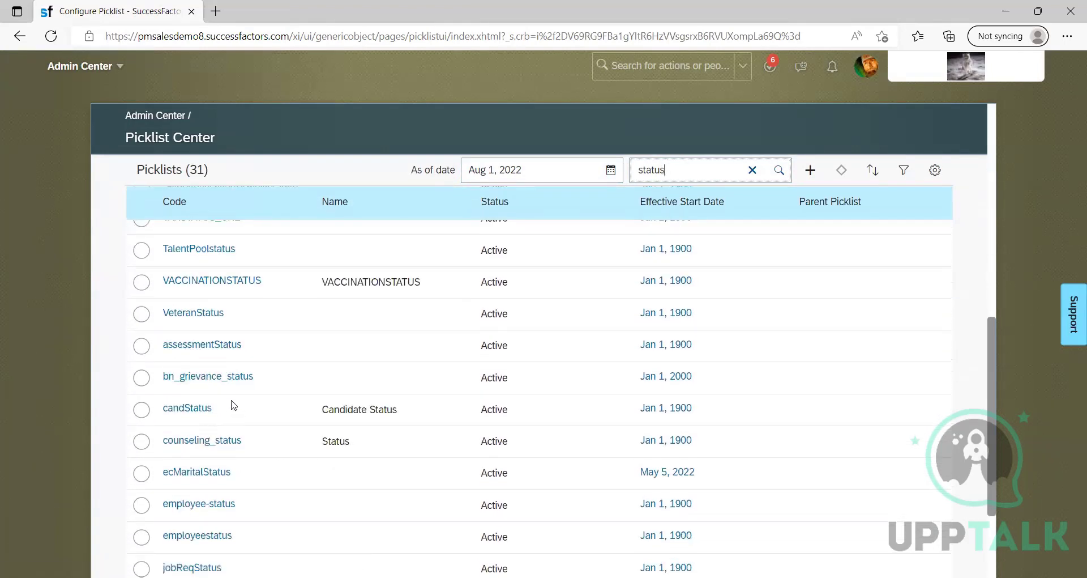
scroll(237, 409, "down", 5)
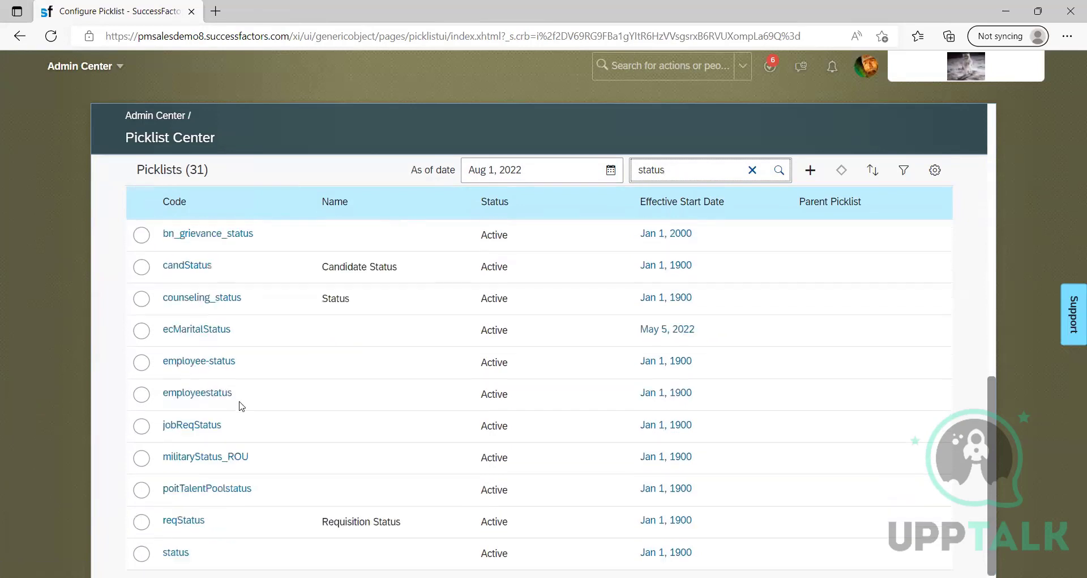
left_click(199, 513)
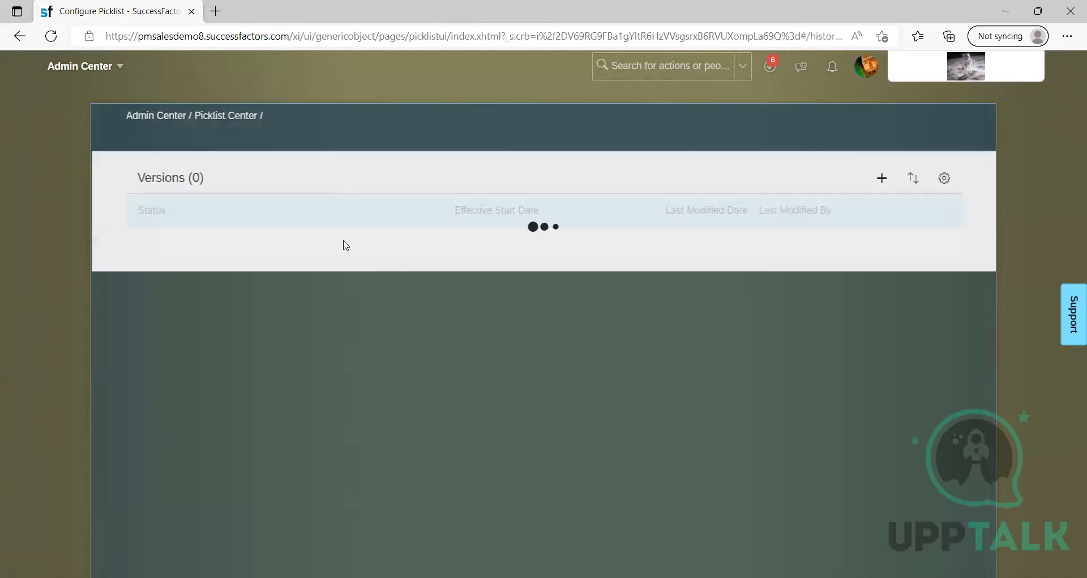
left_click(552, 249)
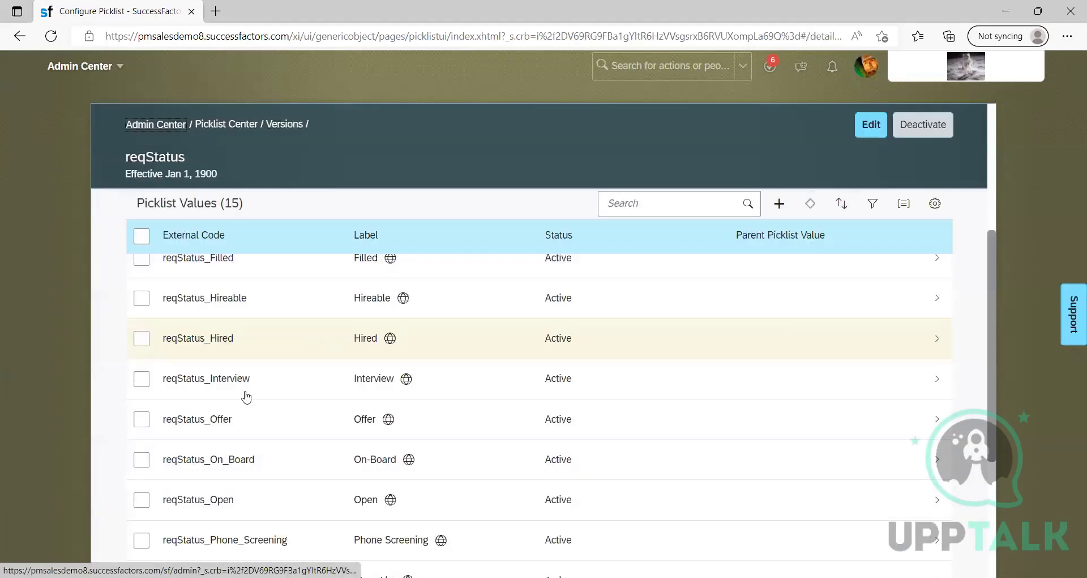
scroll(243, 381, "down", 4)
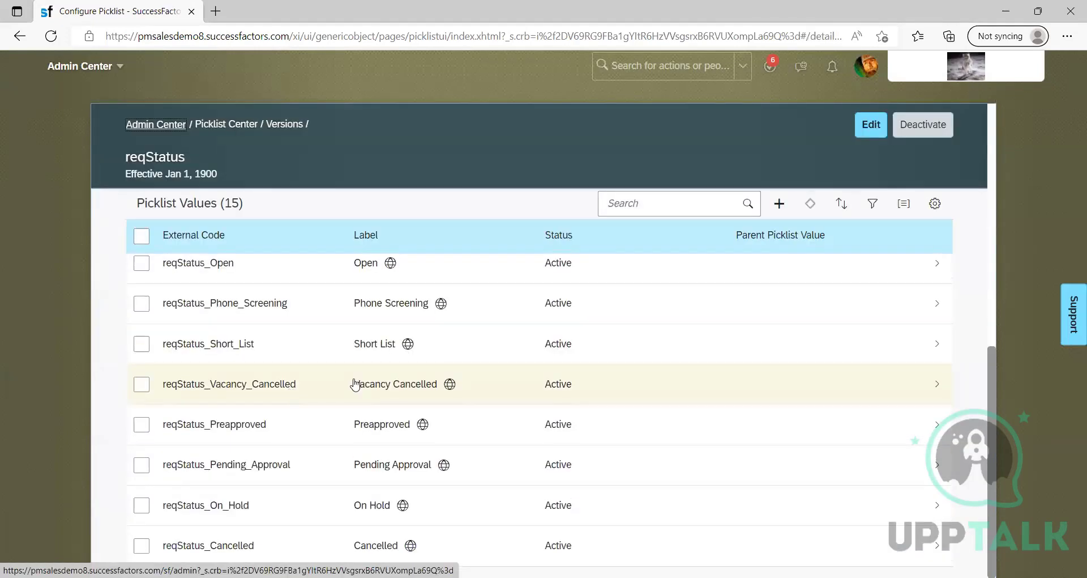
scroll(354, 420, "up", 6)
scroll(322, 431, "down", 2)
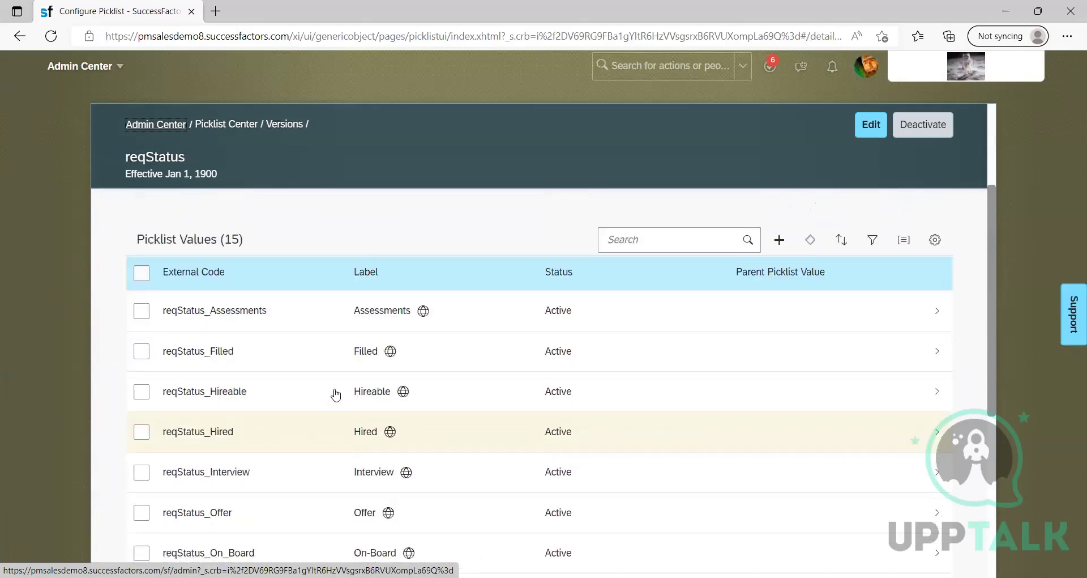
scroll(327, 436, "down", 5)
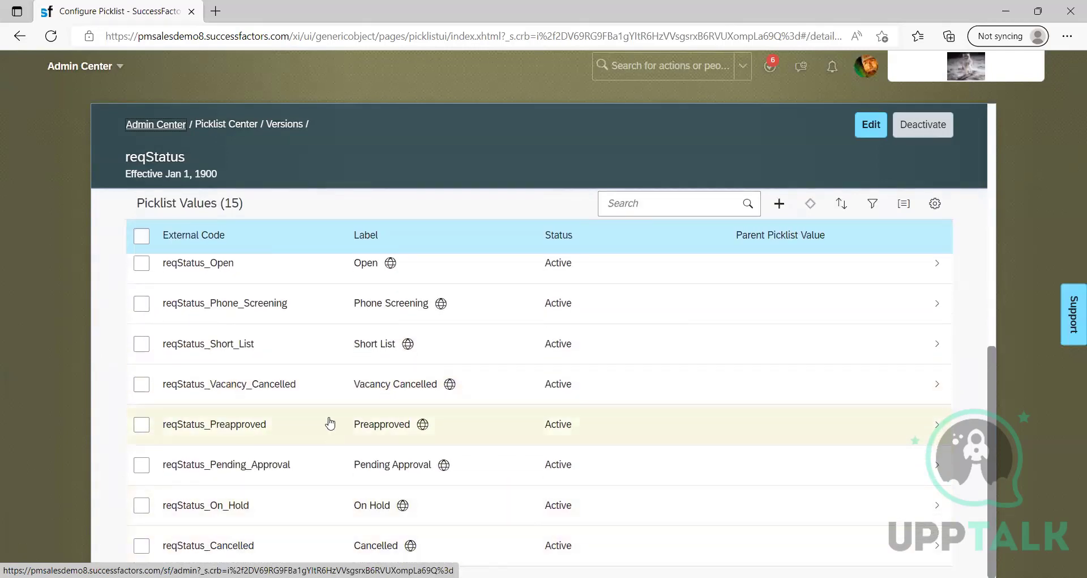
Step: Review the reqStatus picklist's header details and its picklist values
scroll(315, 317, "up", 1)
scroll(315, 341, "up", 3)
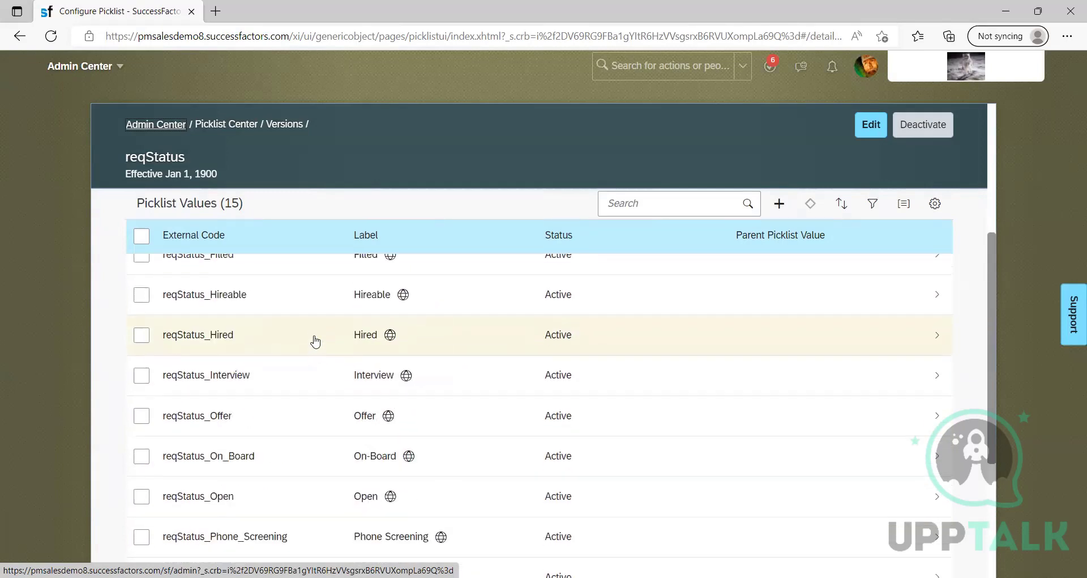
scroll(315, 341, "up", 5)
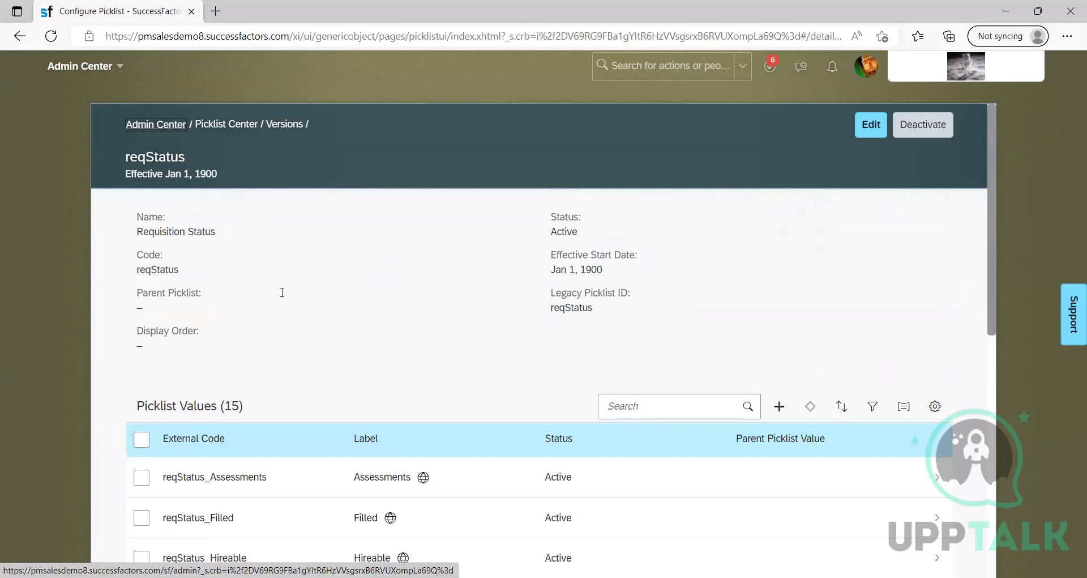
scroll(365, 377, "down", 3)
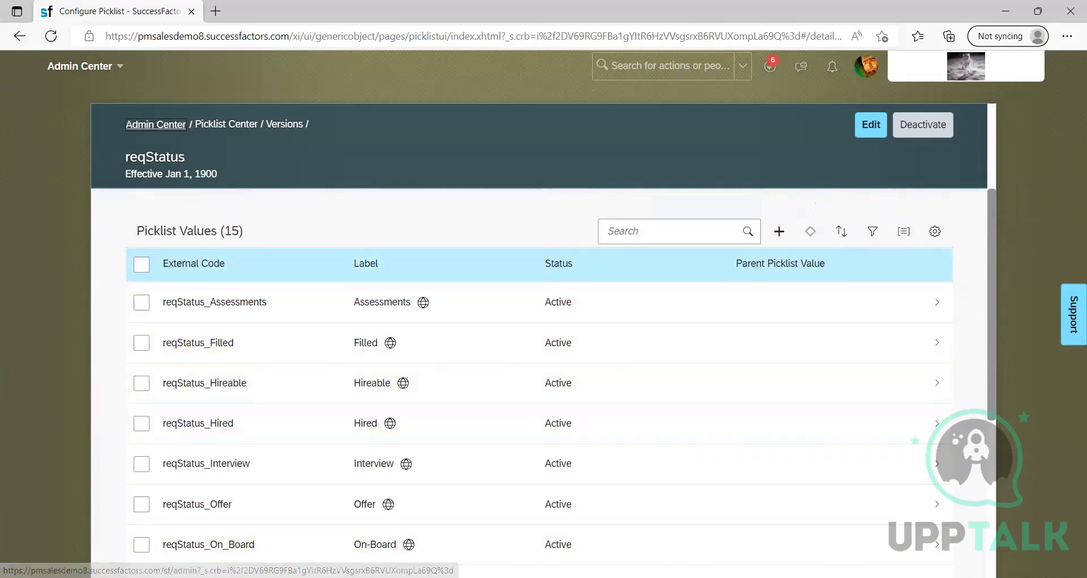
Step: Switch to Notepad and write a numbered status list: 1. Pre approved, 2. Approved, 3. Closed
key("alt+Tab")
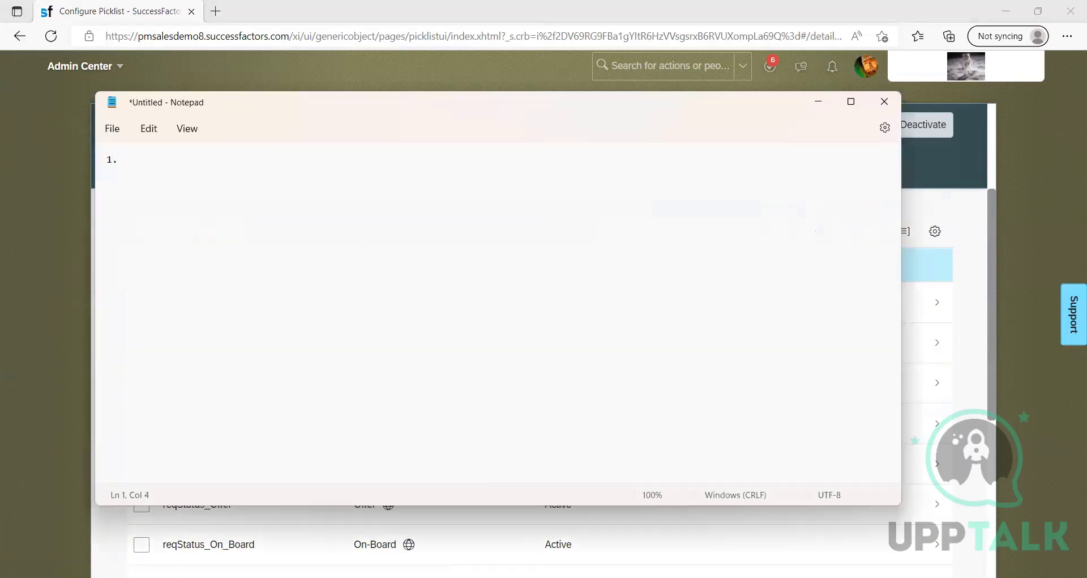
type("PRe")
key("BackSpace")
key("BackSpace")
type("re approved")
key("Return")
type("2. Approve")
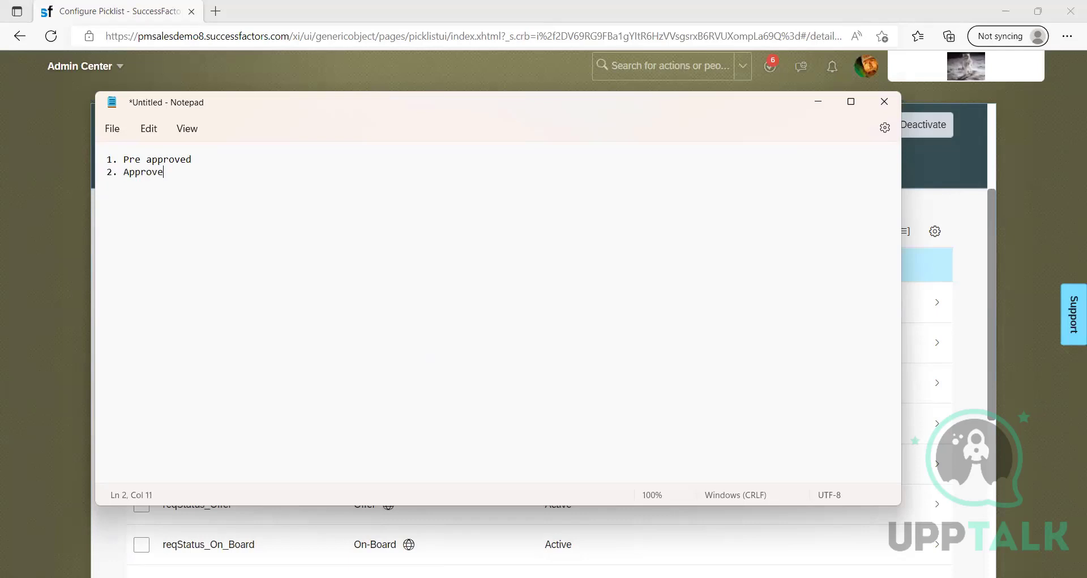
type("d")
key("Return")
type("3. Closed")
key("Return")
left_click_drag(158, 184, 107, 159)
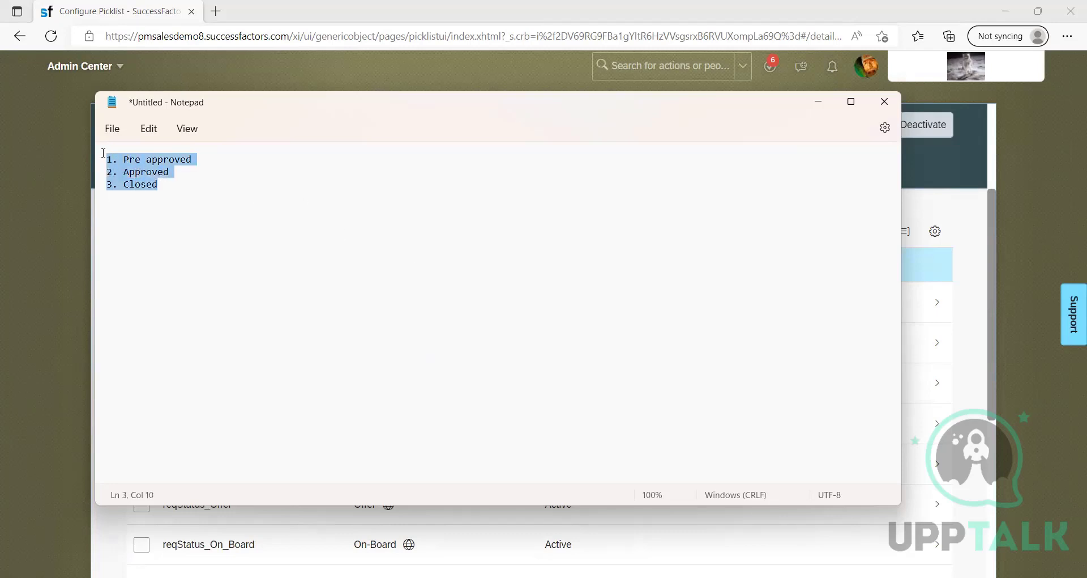
left_click(181, 173)
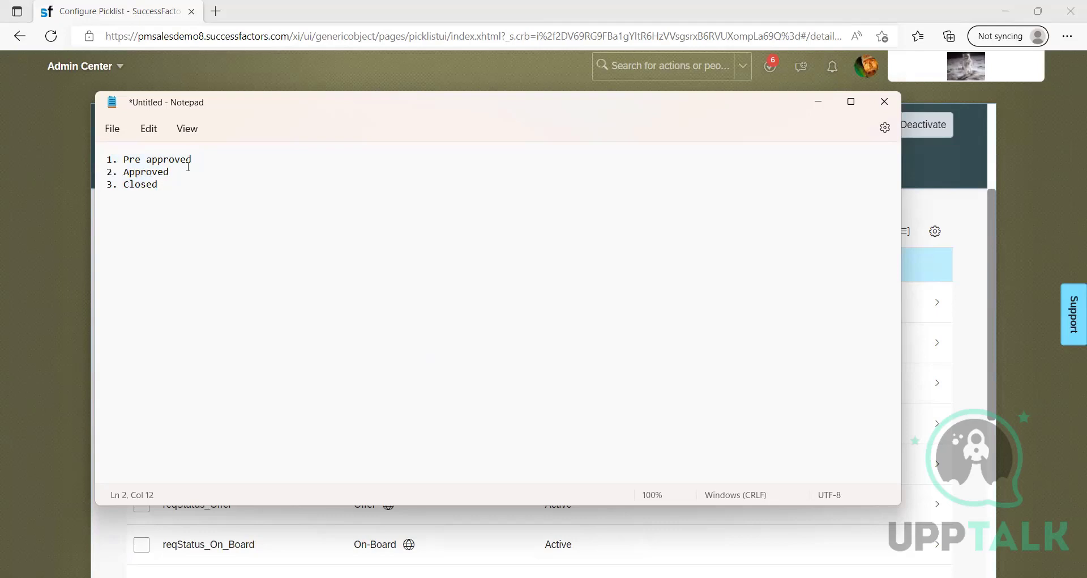
left_click_drag(113, 157, 192, 159)
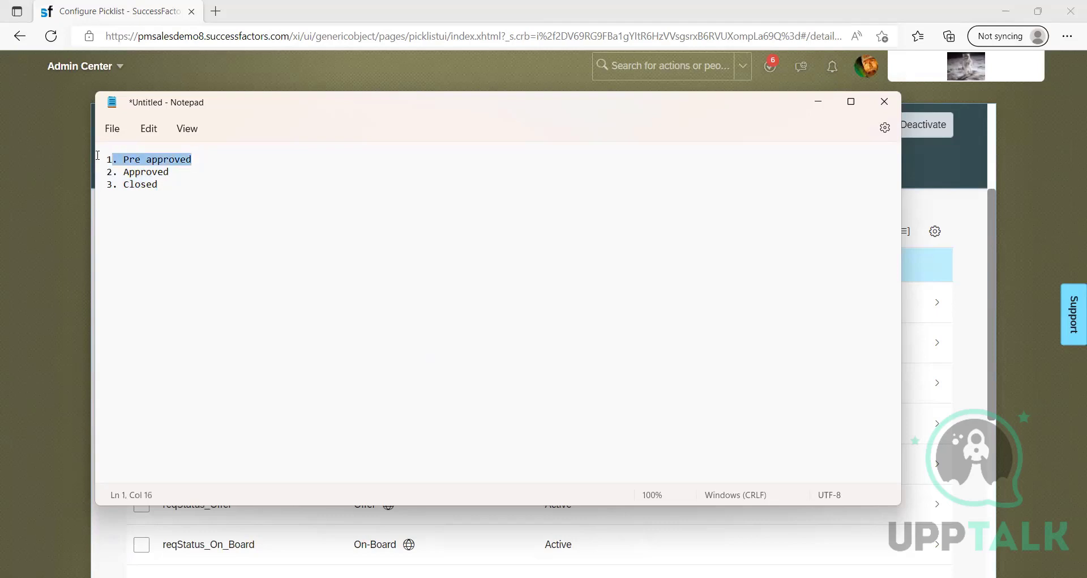
left_click(197, 161)
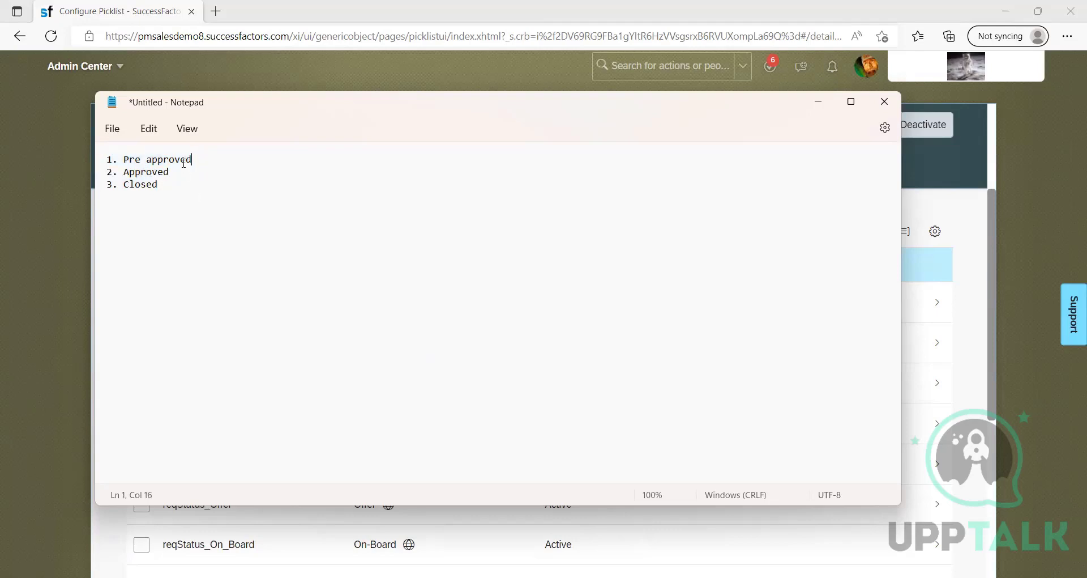
left_click_drag(196, 160, 100, 156)
left_click(175, 171)
left_click_drag(103, 169, 175, 171)
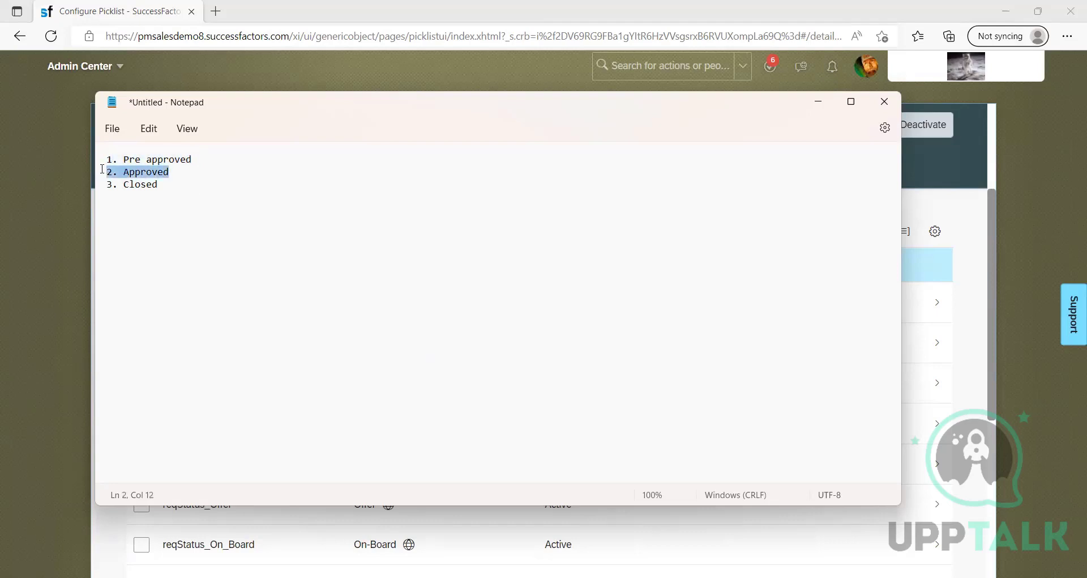
Step: Insert "3. Open" below Approved in the list and renumber Closed as item 4
left_click(175, 171)
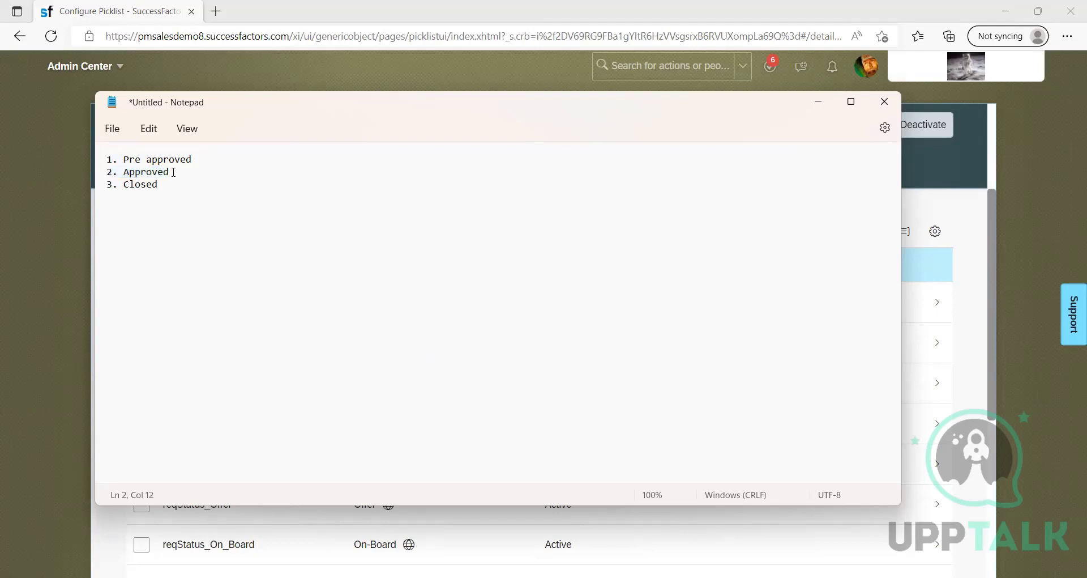
key("Return")
type("3. Open")
key("BackSpace")
type("4")
Step: Start an empty item 5 below Closed and shift the note window slightly
left_click_drag(170, 196, 105, 159)
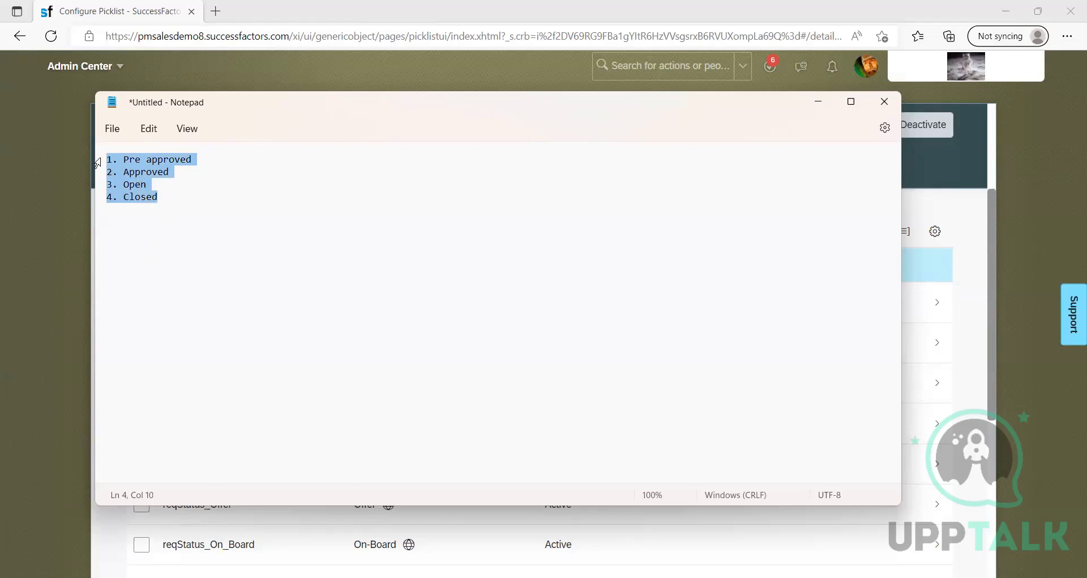
left_click(146, 199)
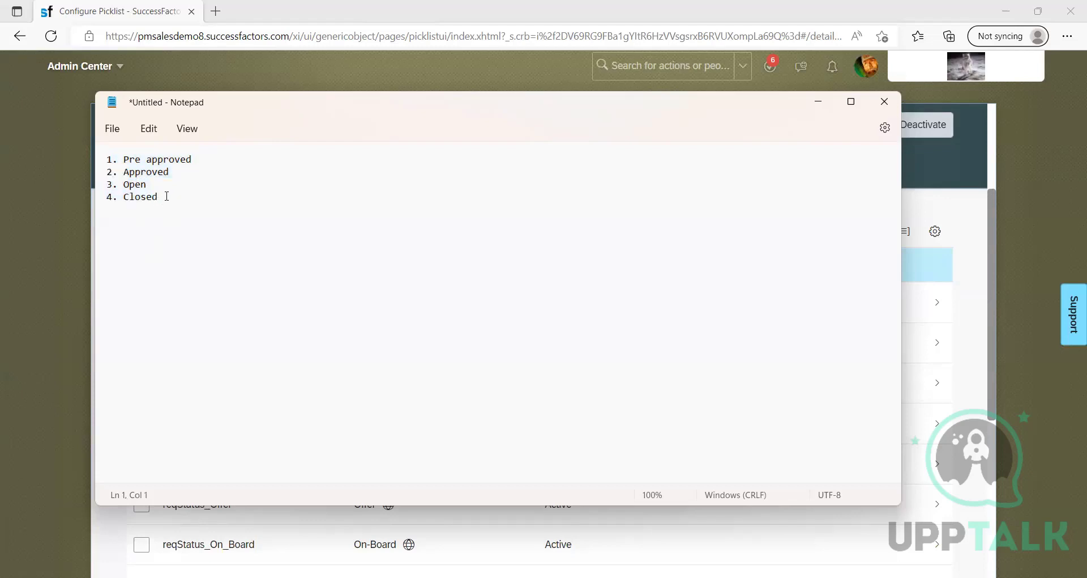
left_click(167, 196)
type("5.")
left_click_drag(290, 108, 301, 119)
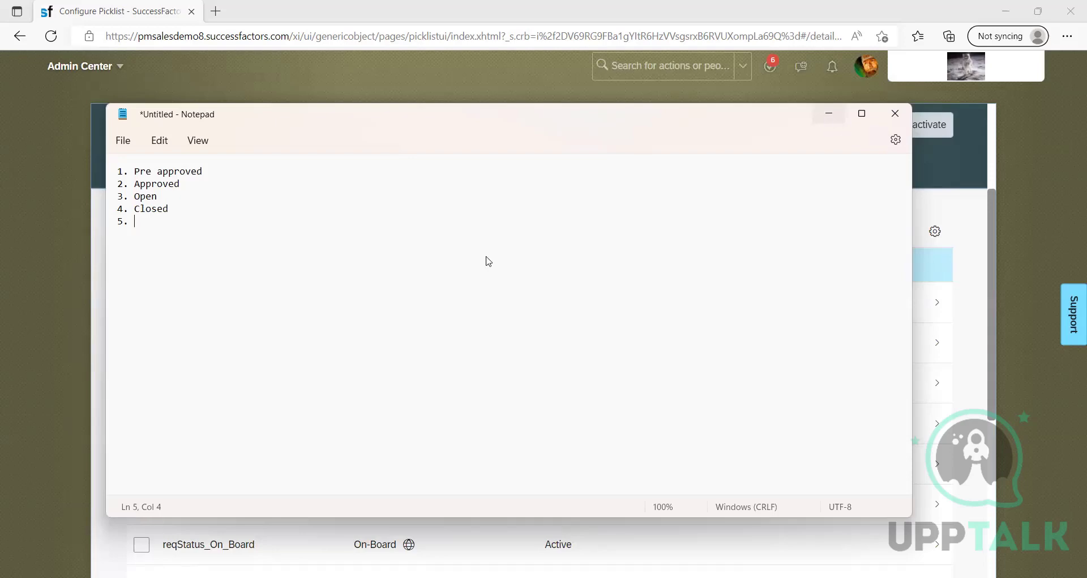
Step: Switch back to the browser, check the remaining reqStatus values, and return to the Picklist Center list
key("alt+Tab")
scroll(213, 418, "down", 5)
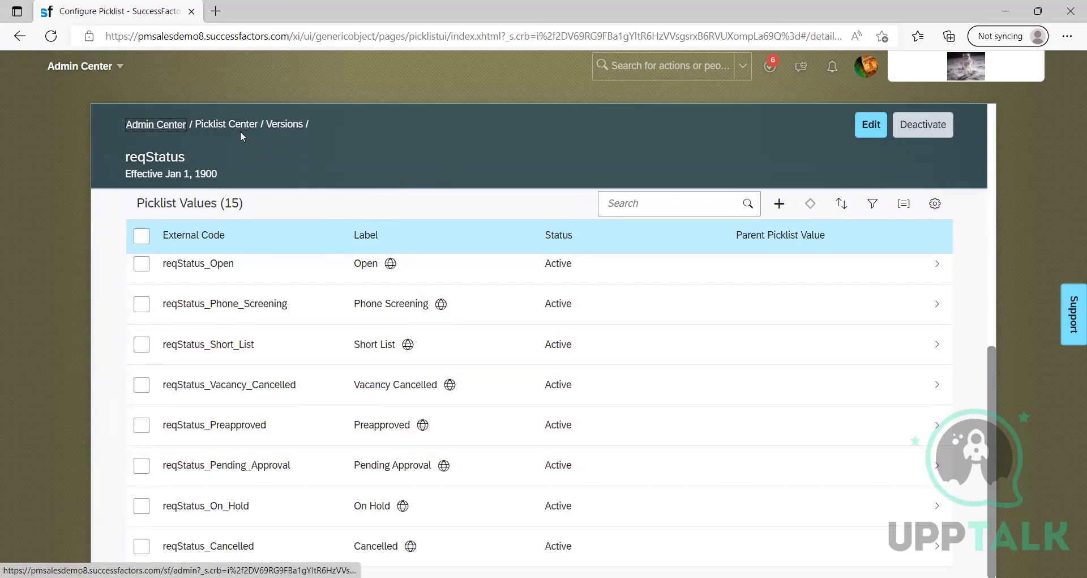
left_click(212, 128)
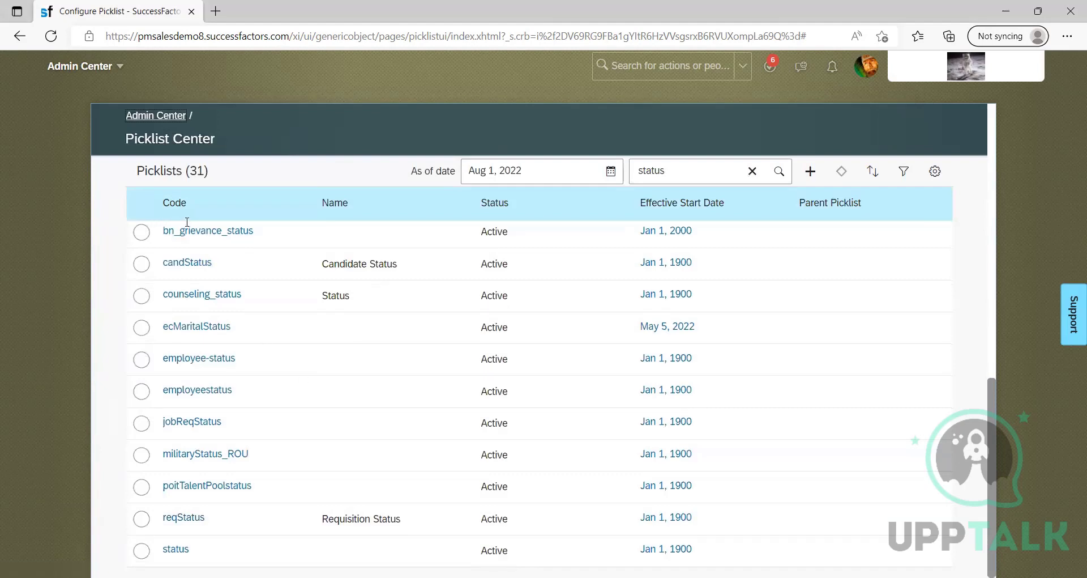
Step: Switch to the Notepad status list and go over items 1 to 4, from Pre approved to Closed
key("alt+Tab")
key("ctrl+a")
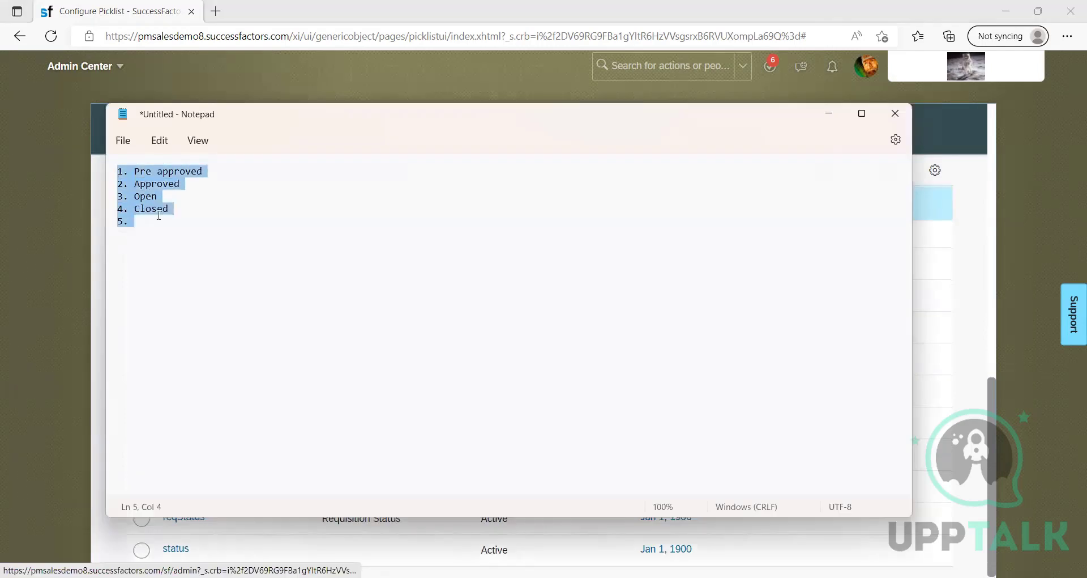
left_click(140, 219)
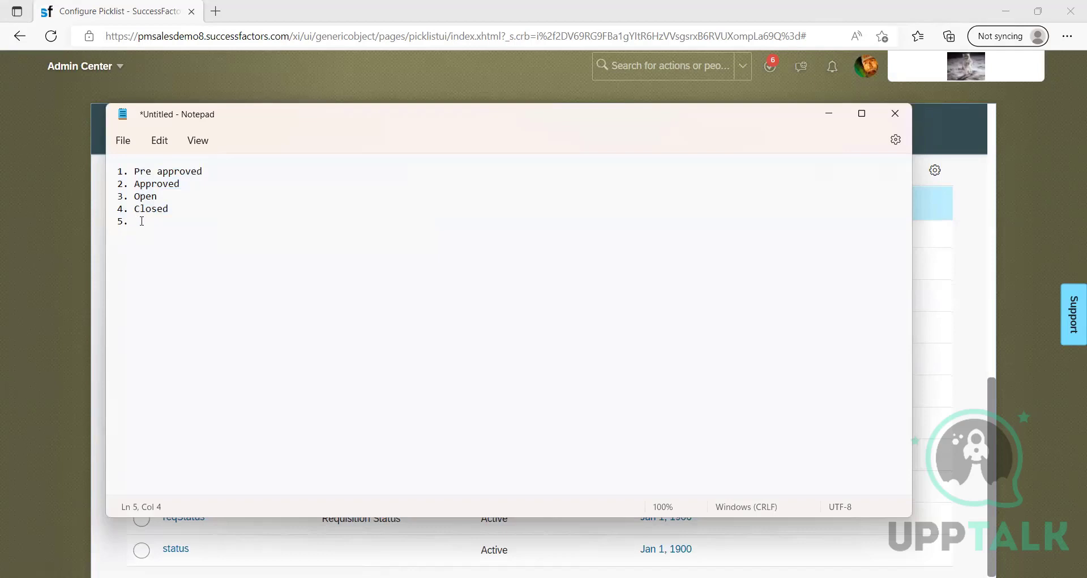
left_click_drag(146, 221, 112, 171)
left_click(149, 221)
left_click_drag(172, 210, 116, 170)
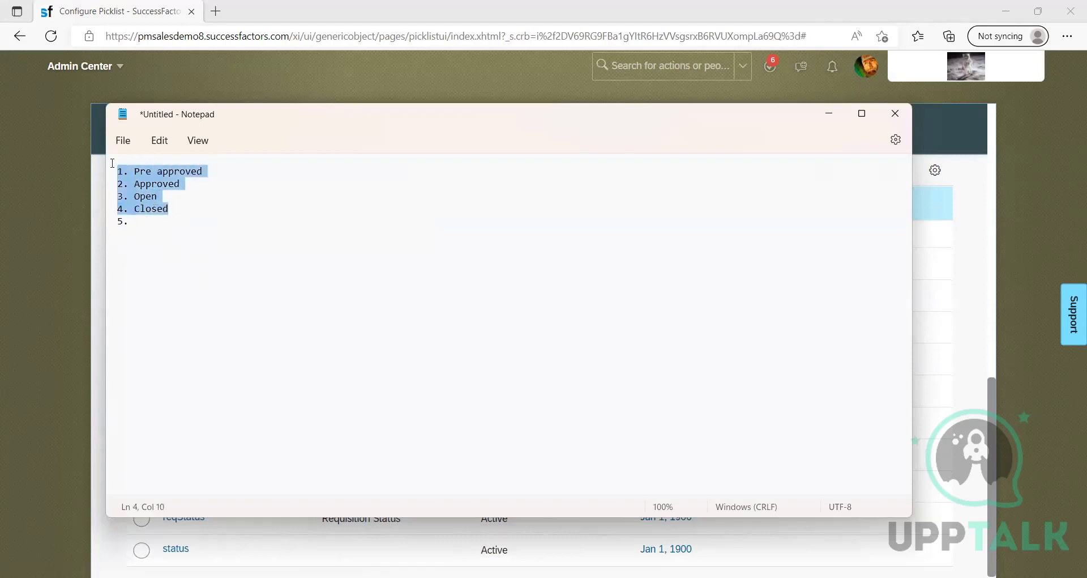
left_click(151, 218)
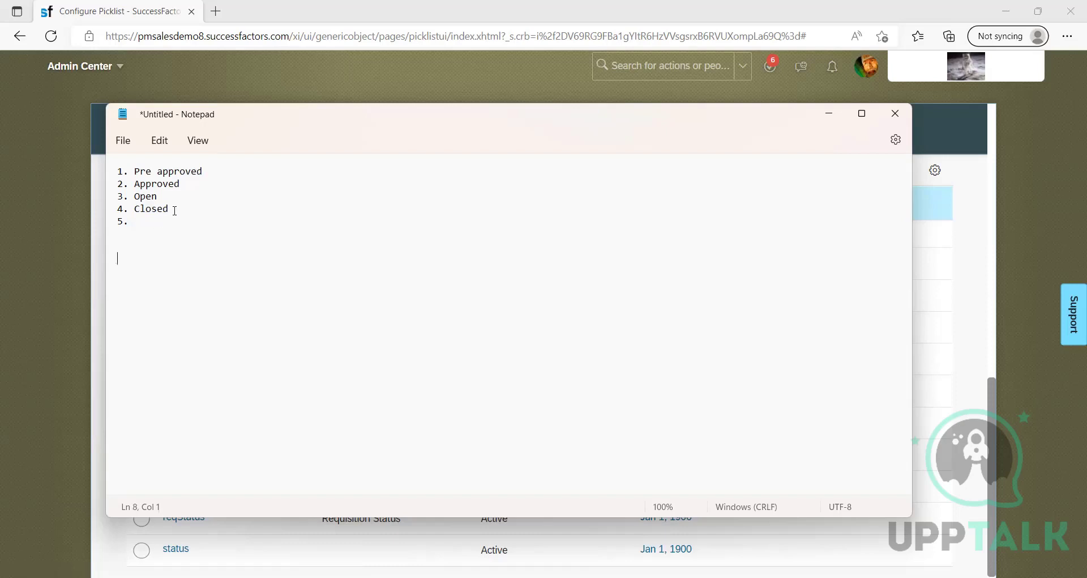
left_click_drag(135, 170, 168, 209)
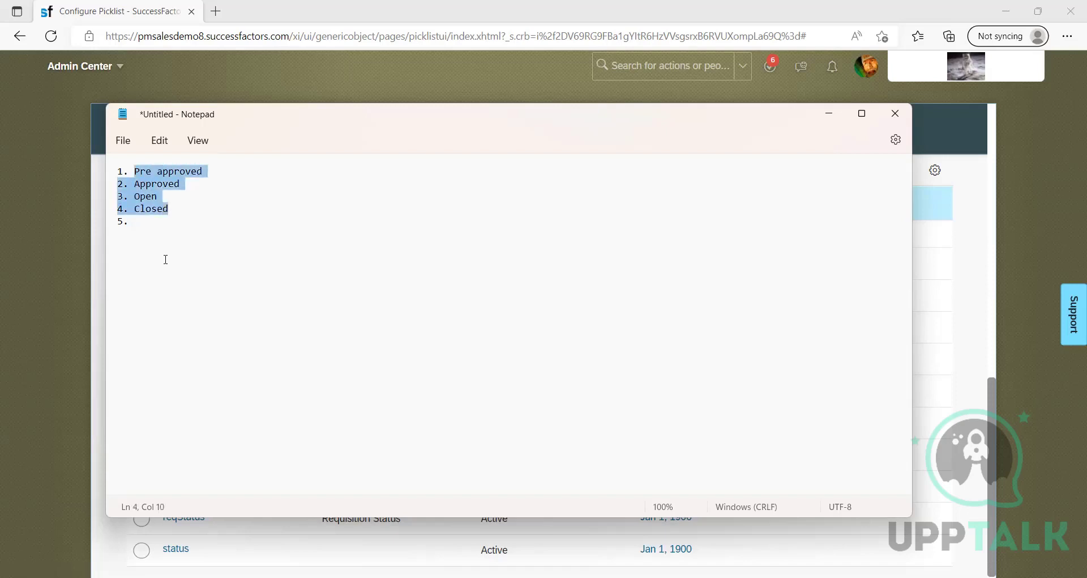
left_click(166, 260)
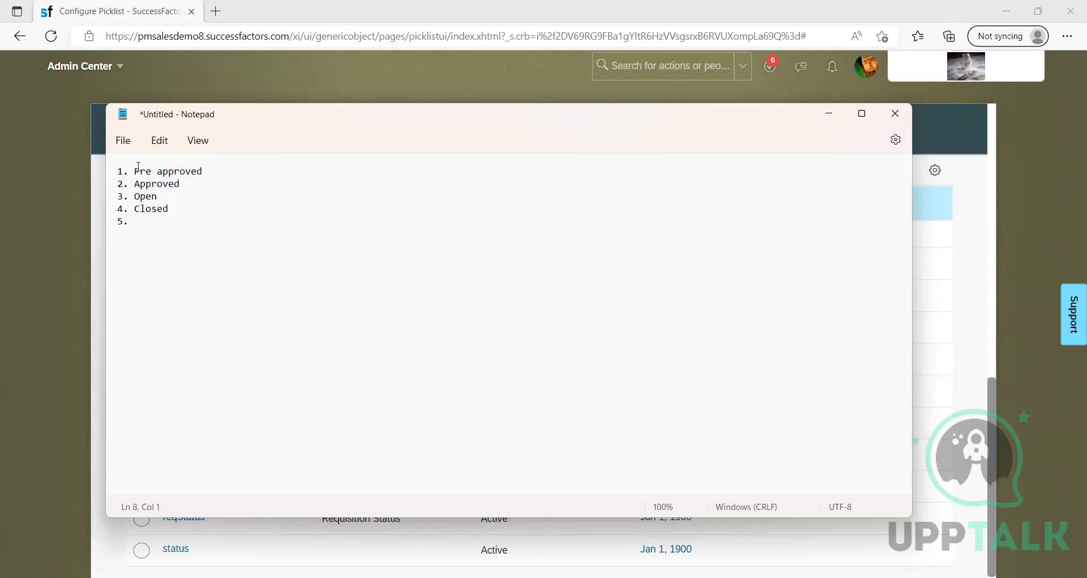
left_click_drag(134, 170, 112, 173)
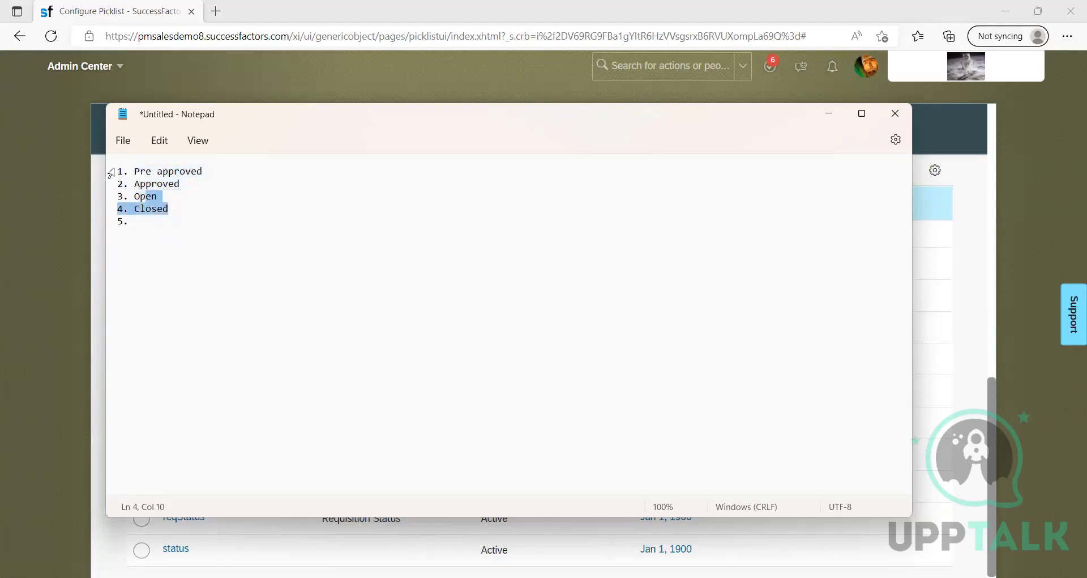
left_click(185, 201)
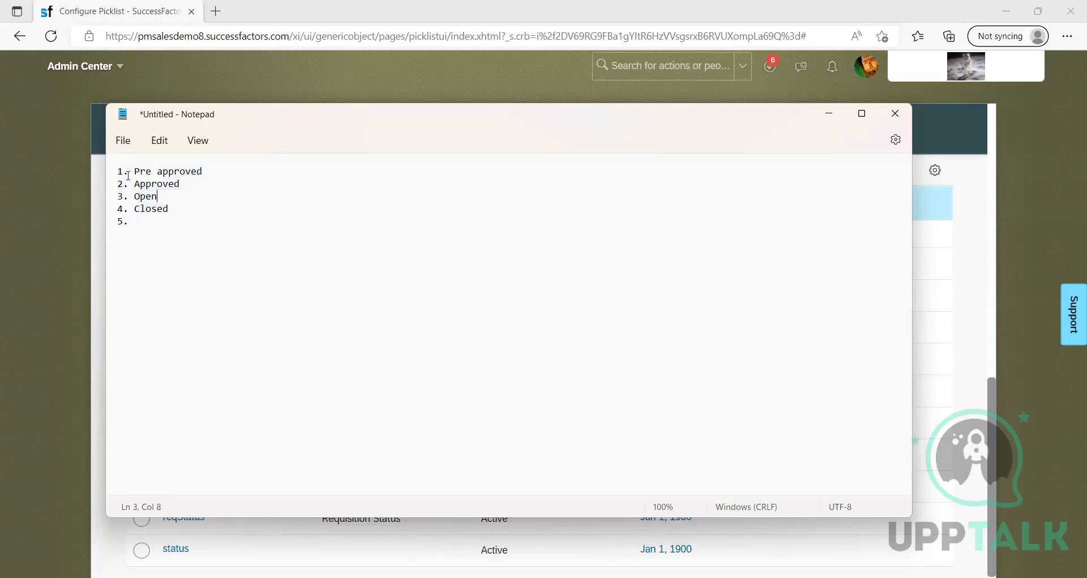
left_click_drag(117, 171, 162, 200)
left_click(163, 200)
left_click_drag(118, 171, 203, 172)
left_click_drag(134, 184, 180, 184)
key("Down")
key("Down")
left_click(217, 233)
left_click_drag(135, 171, 80, 164)
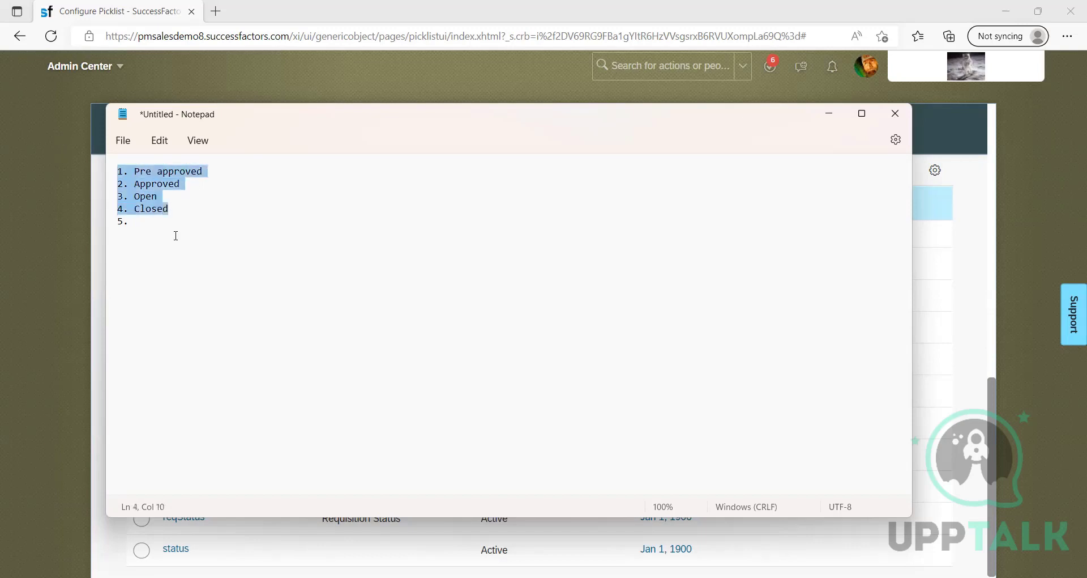
Step: Complete item 5 of the status list as "On hold" and add "6. HAlted" below it
left_click(148, 221)
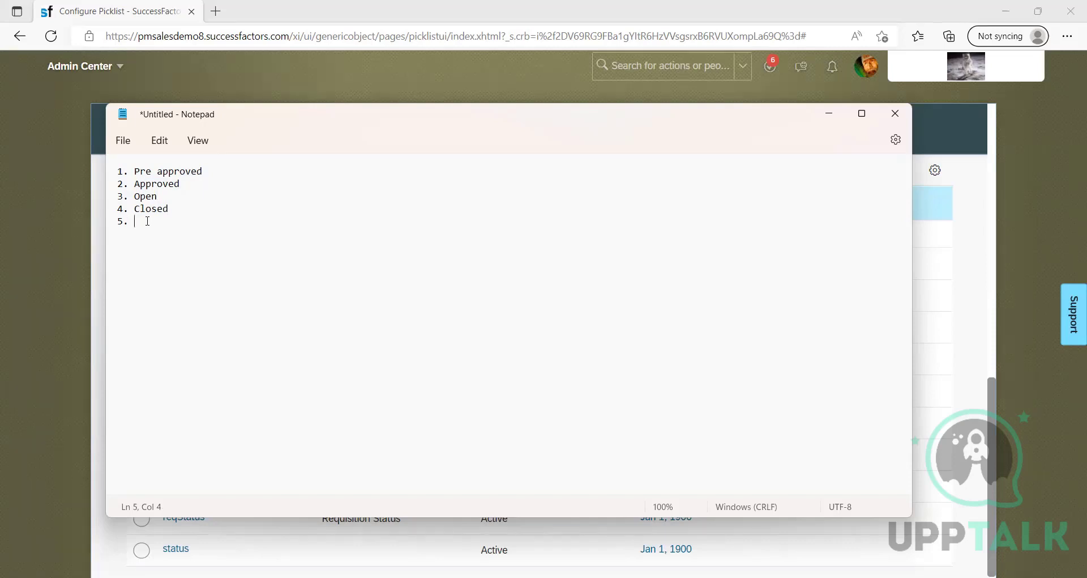
type("On hold ")
type("6.")
type("HAlted")
key("Return")
left_click_drag(169, 234, 117, 221)
left_click(175, 235)
left_click(245, 249)
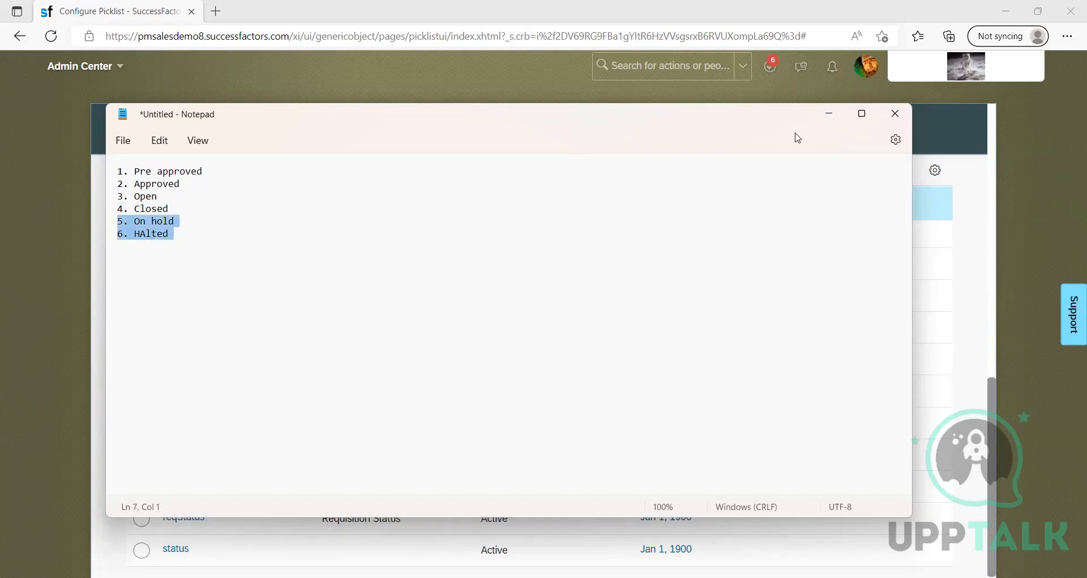
Step: Minimize the note and reopen the reqStatus version effective Jan 1, 1900 to check its values
left_click(830, 115)
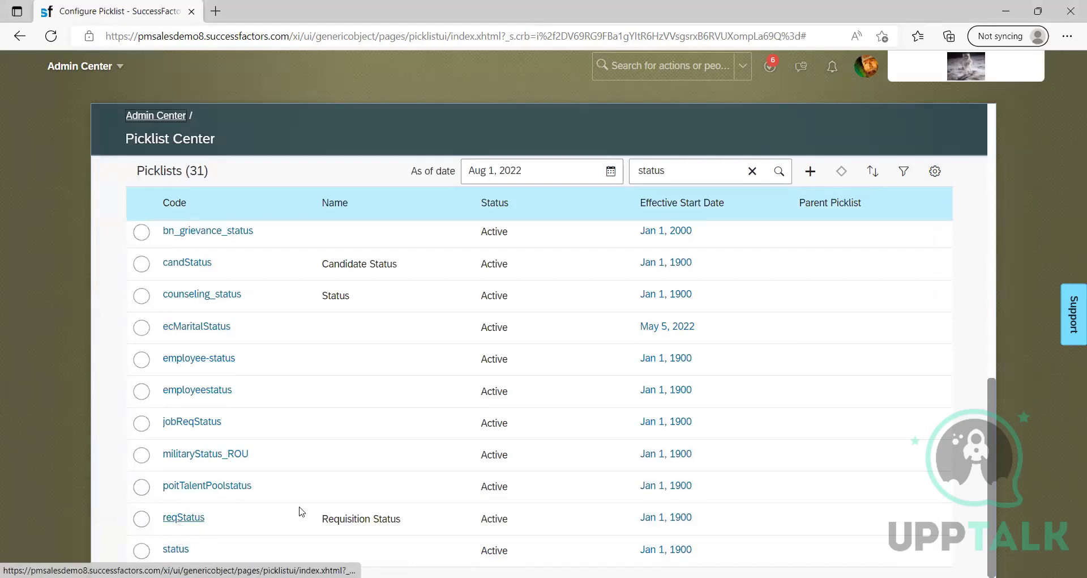
left_click(199, 519)
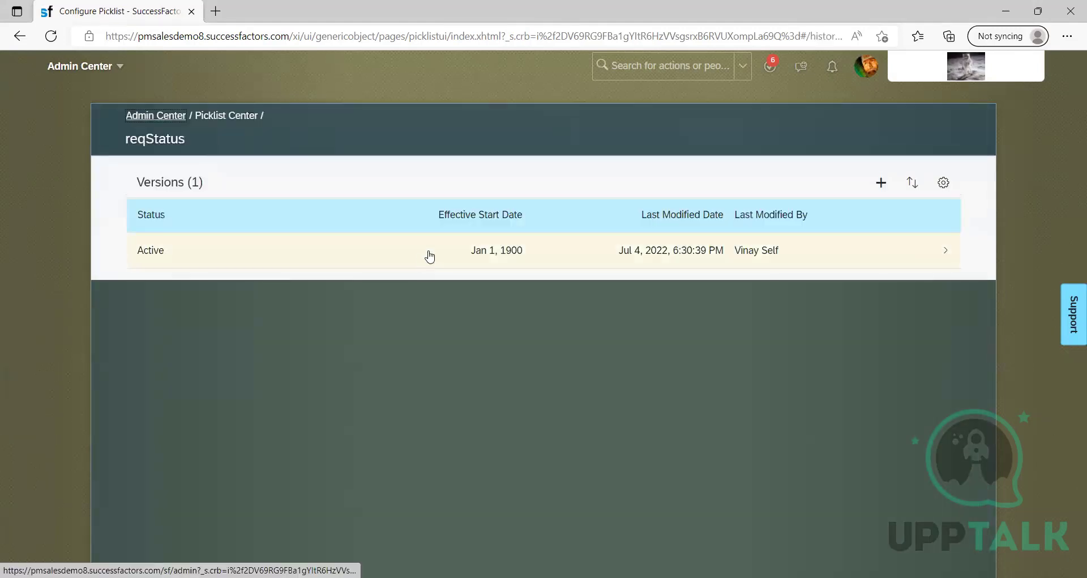
left_click(430, 257)
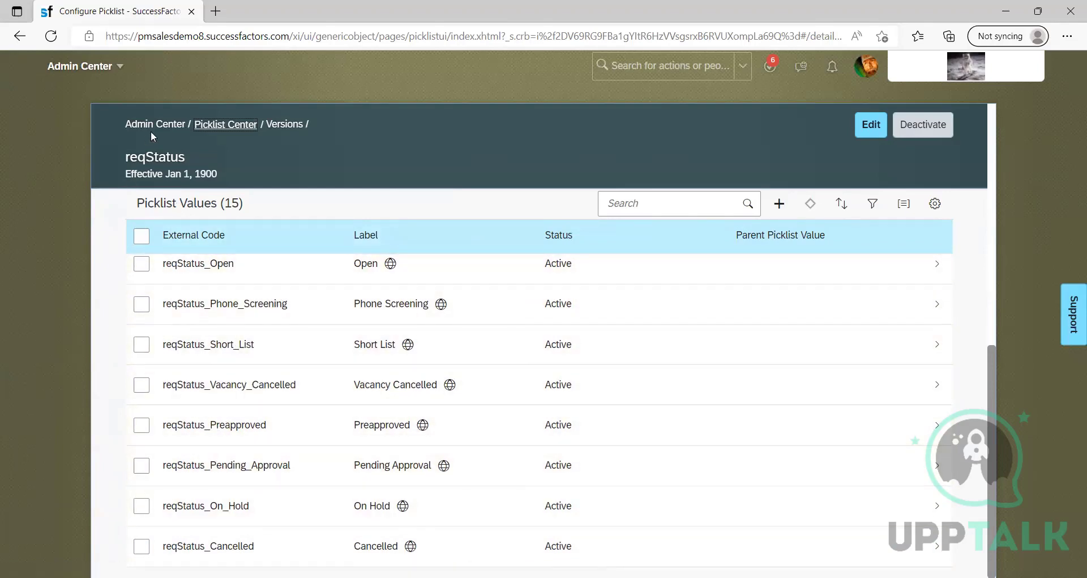
Step: Return to the Picklist Center list and select the reqStatus picklist
left_click(220, 131)
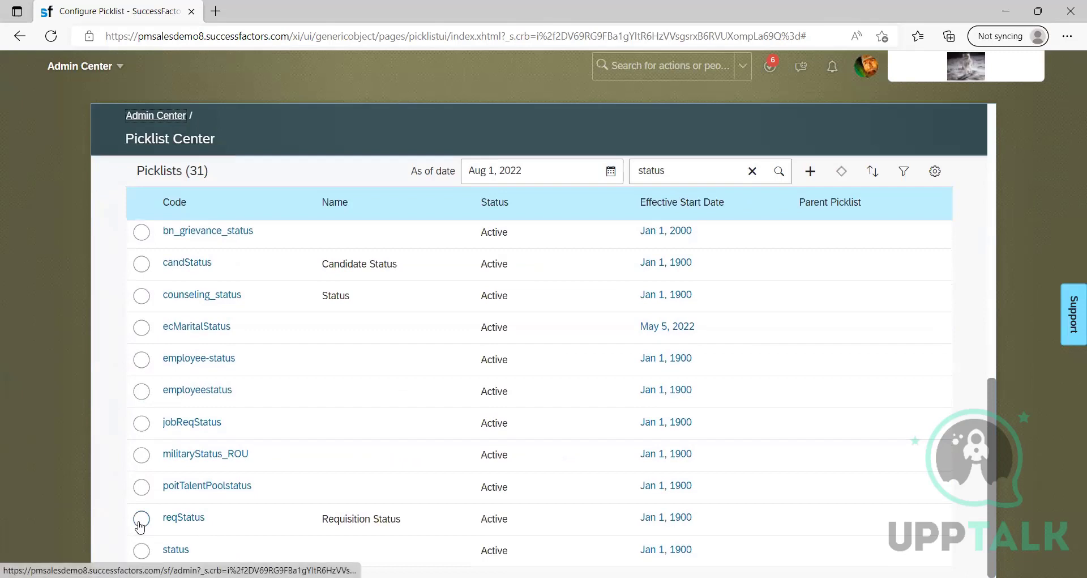
left_click(141, 524)
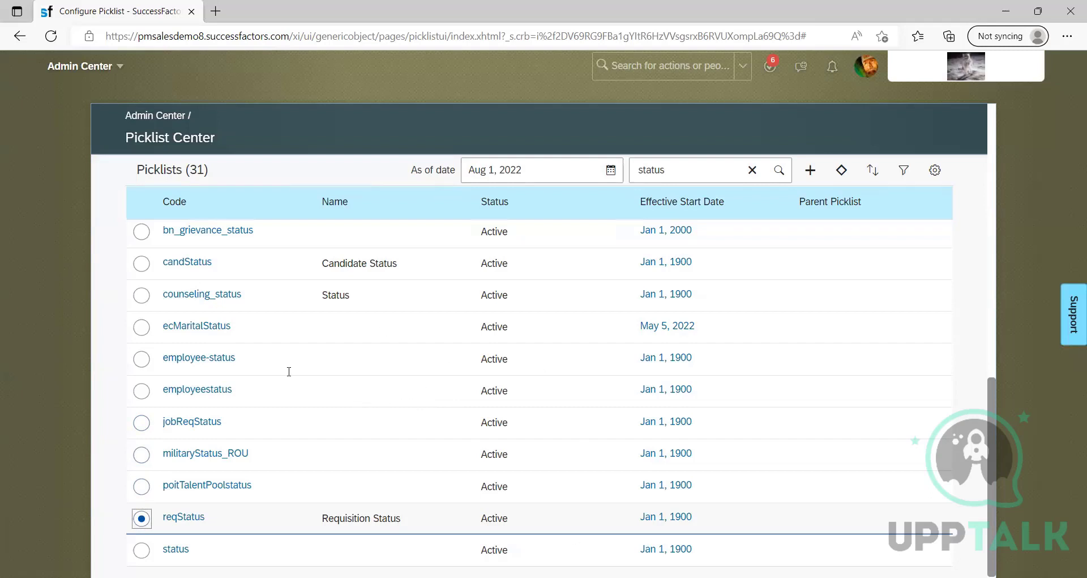
Step: Switch to JRDM_Starter.xml in Notepad++ and look through its field definitions for picklist-type fields, down to the field permissions
key("alt+Tab")
scroll(176, 337, "down", 15)
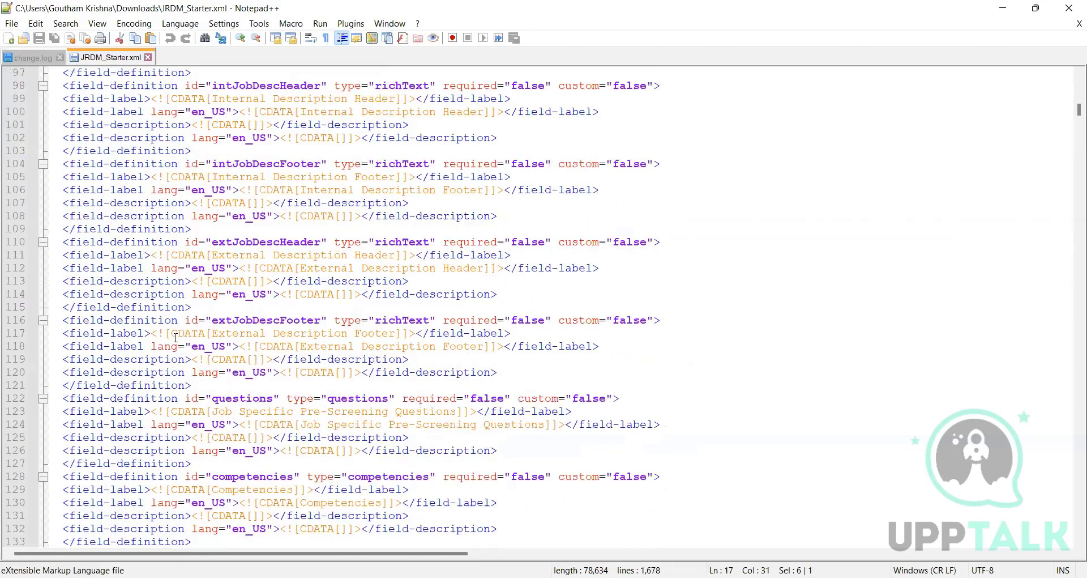
scroll(177, 336, "down", 20)
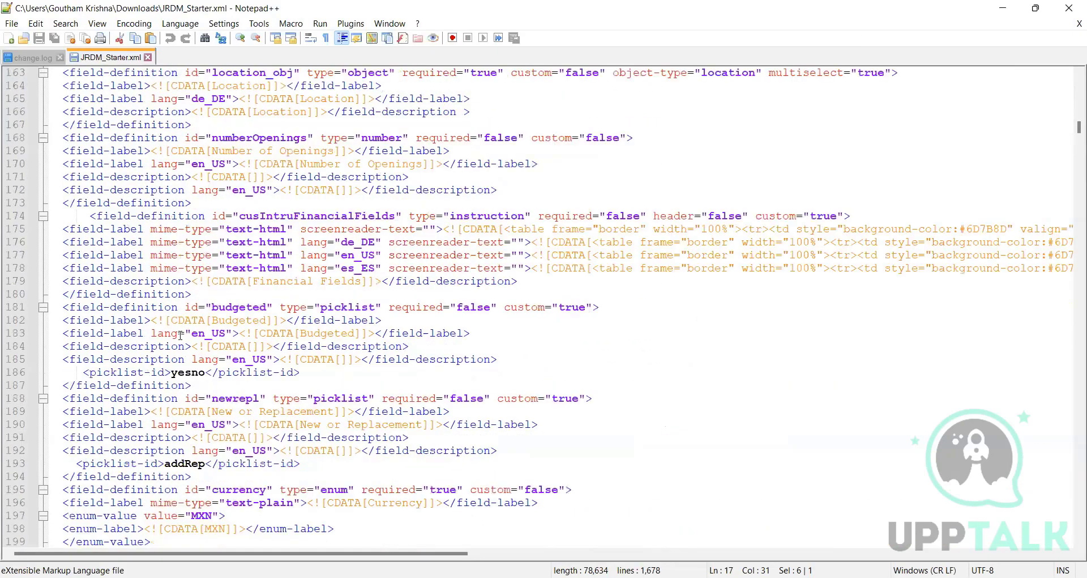
scroll(190, 334, "down", 20)
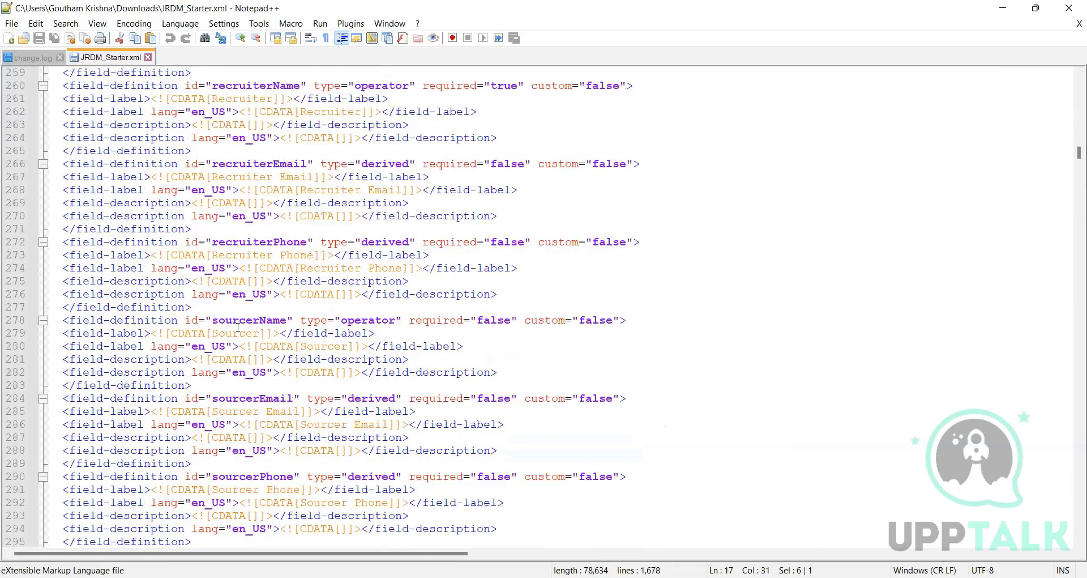
scroll(243, 332, "down", 20)
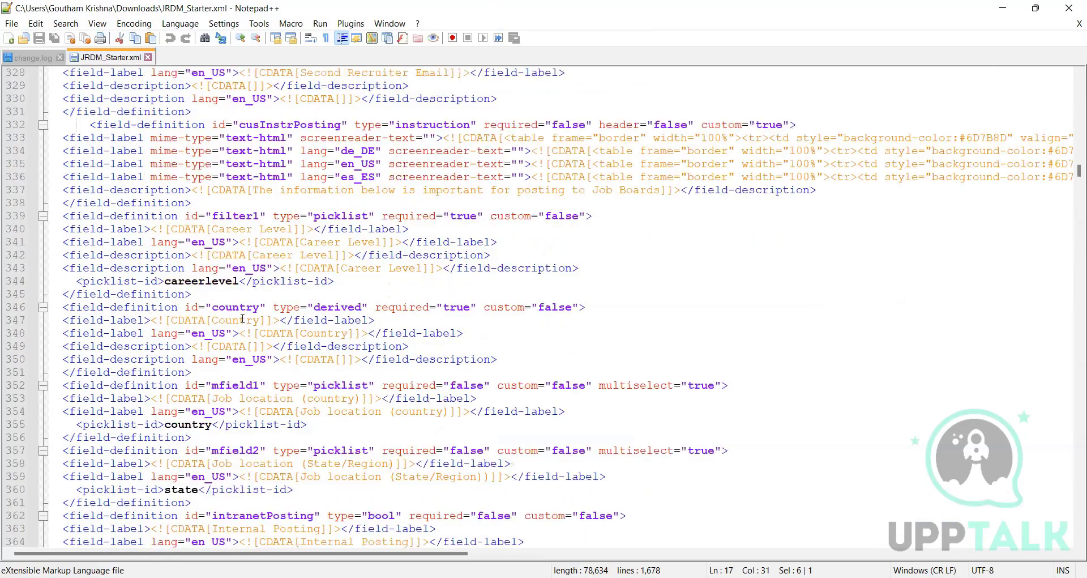
scroll(248, 311, "down", 19)
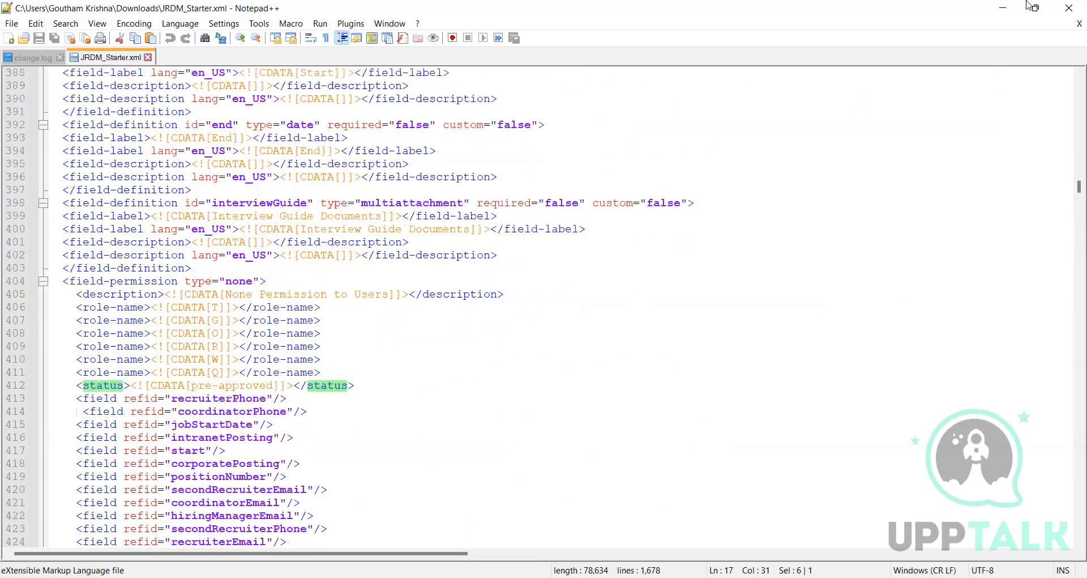
left_click(1010, 10)
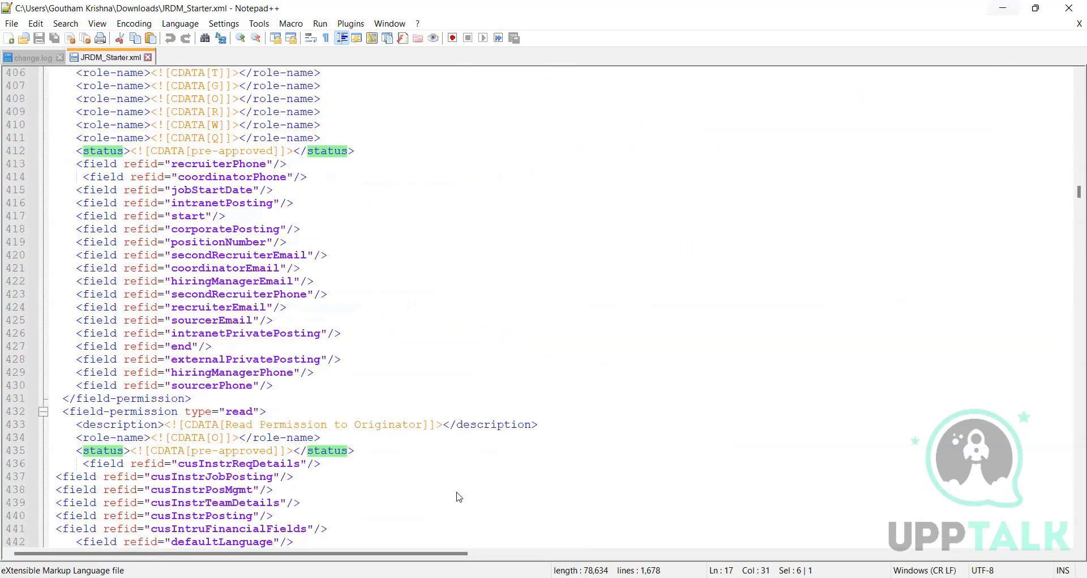
Step: Return to the Picklist Center, view the form for creating a new picklist, cancel it and go back to reqStatus in the list
scroll(538, 266, "up", 8)
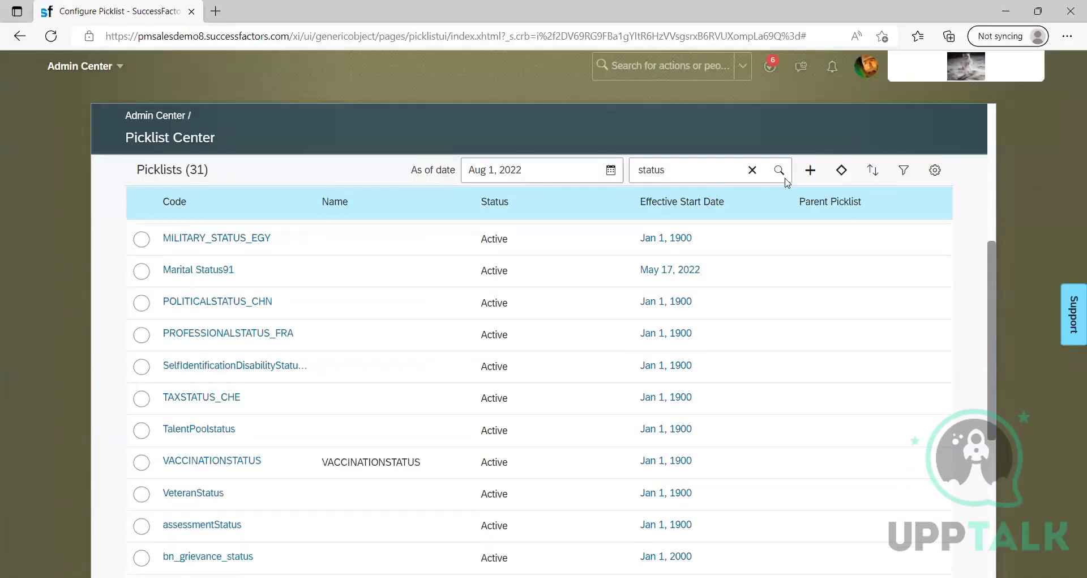
left_click(810, 171)
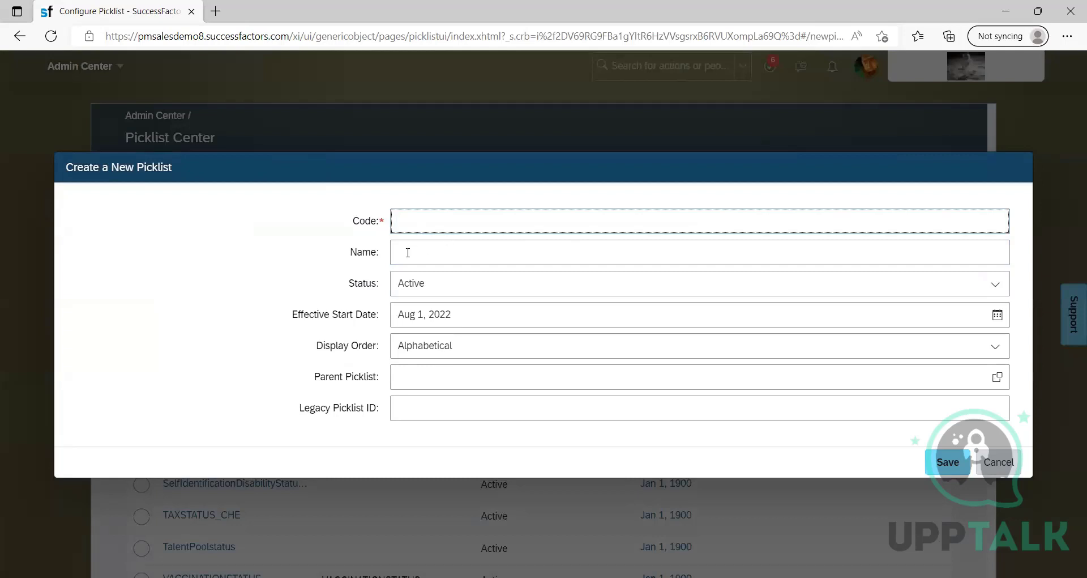
left_click(991, 464)
left_click(578, 349)
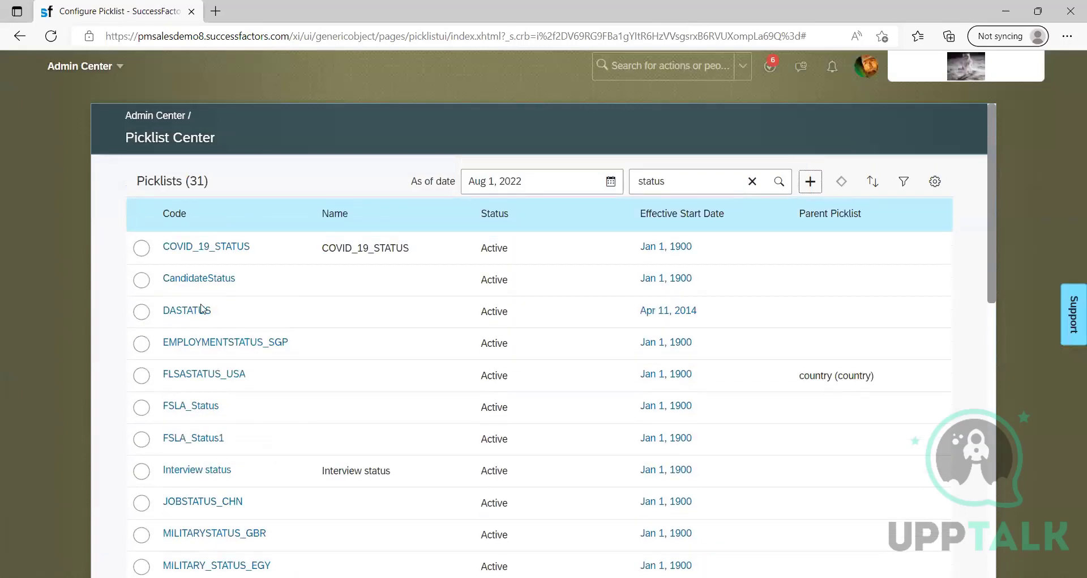
scroll(250, 436, "down", 10)
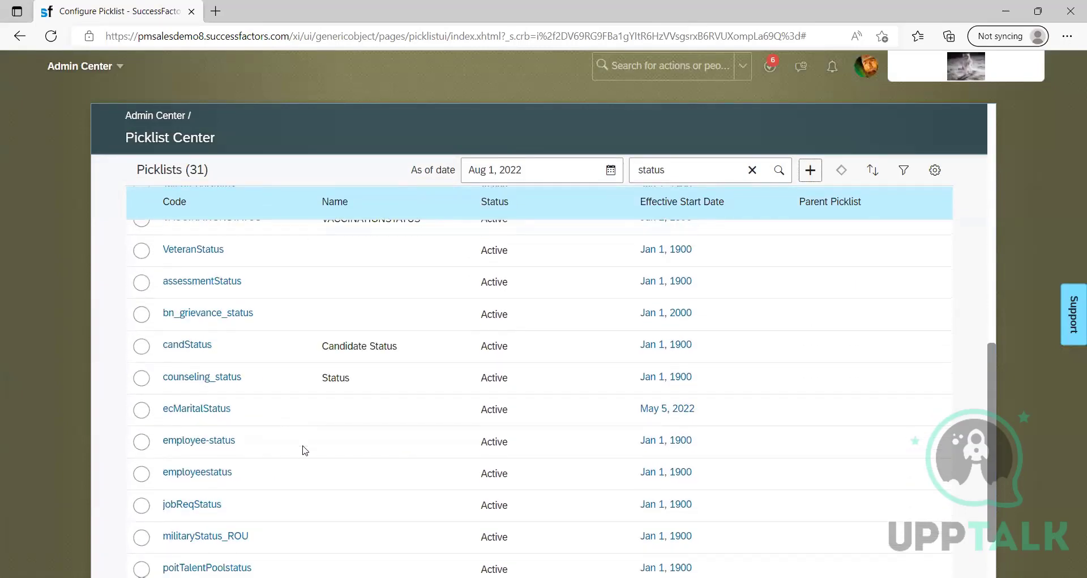
scroll(303, 453, "down", 2)
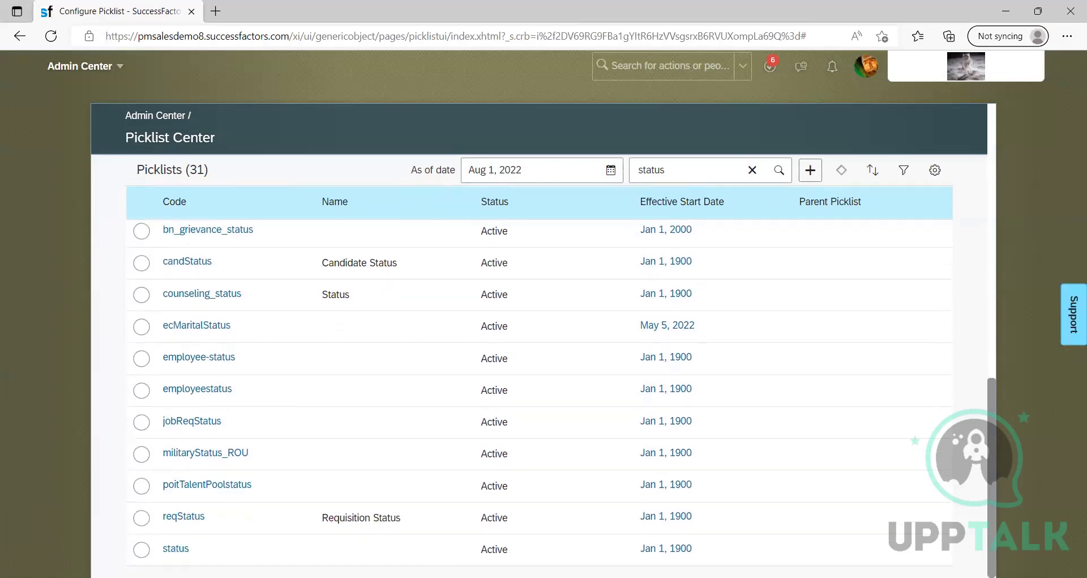
Step: Switch to the template XML in Notepad++ and highlight the reqStatus picklist ID inside the status field definition
key("alt+Tab")
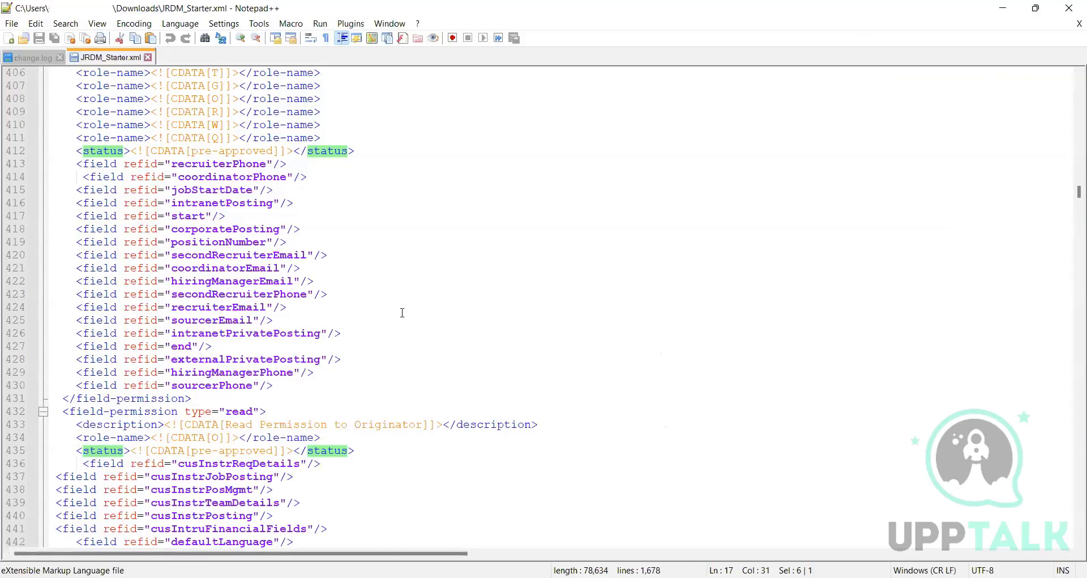
scroll(401, 312, "up", 9)
scroll(401, 312, "up", 20)
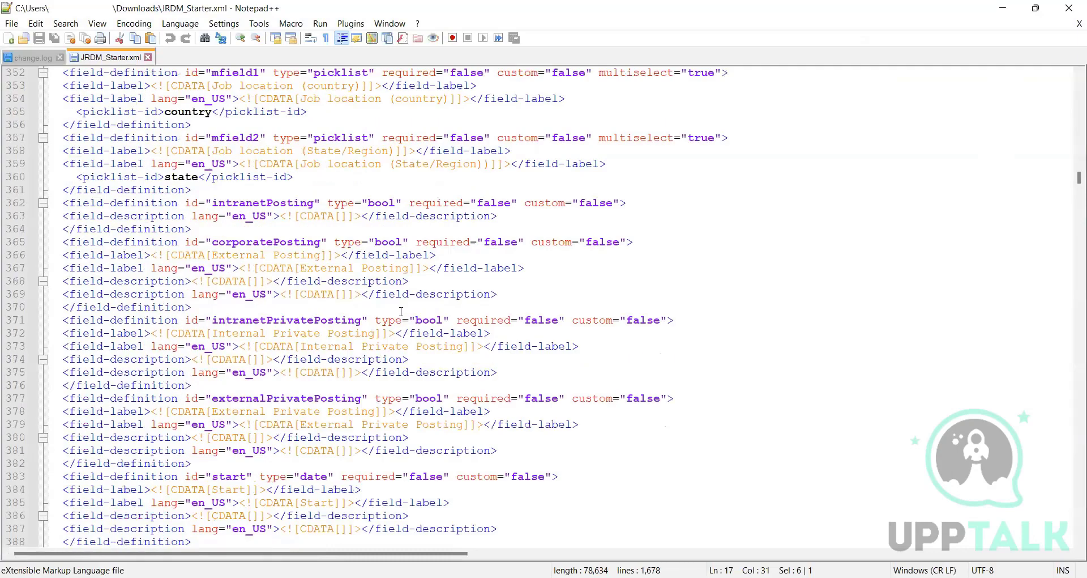
scroll(401, 311, "up", 20)
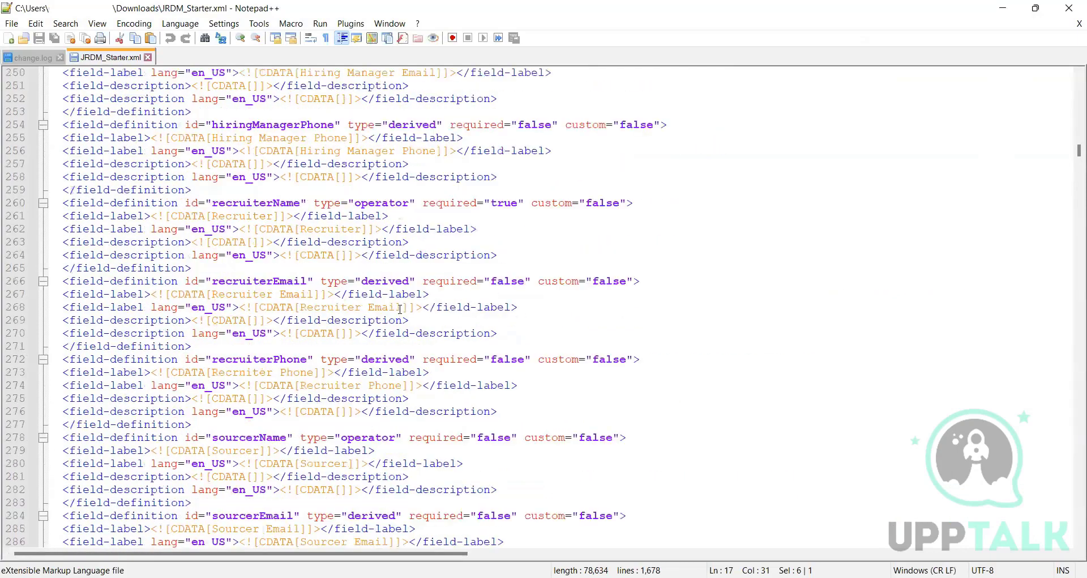
scroll(395, 311, "up", 8)
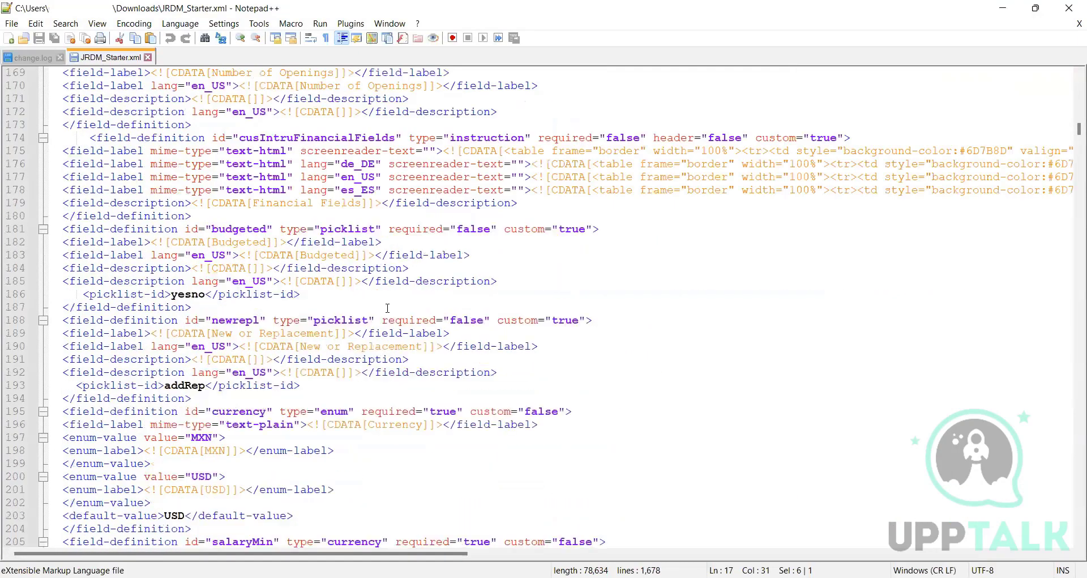
scroll(388, 308, "up", 20)
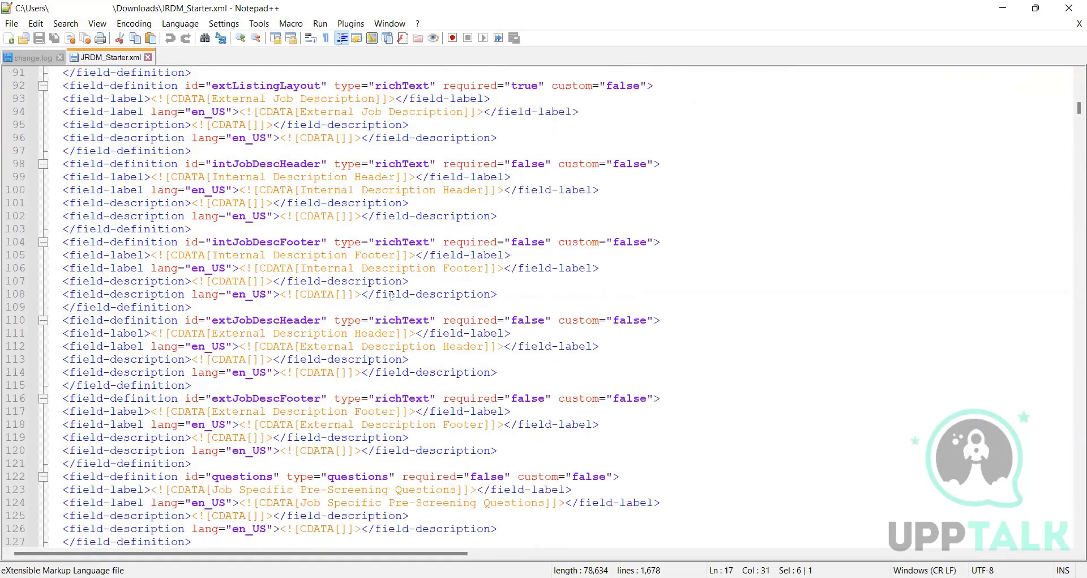
scroll(345, 320, "up", 20)
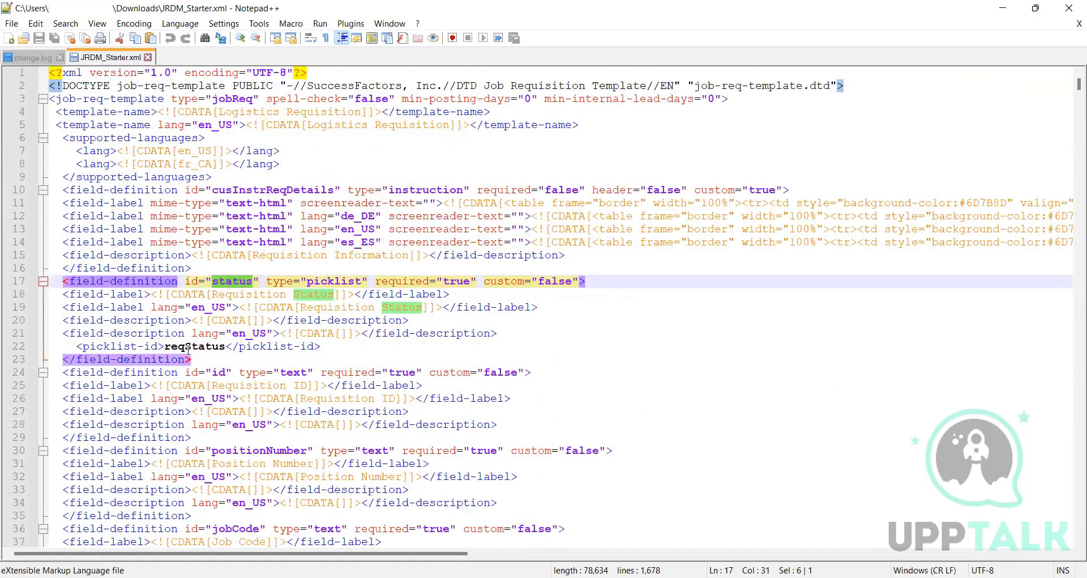
left_click(240, 282)
double_click(198, 347)
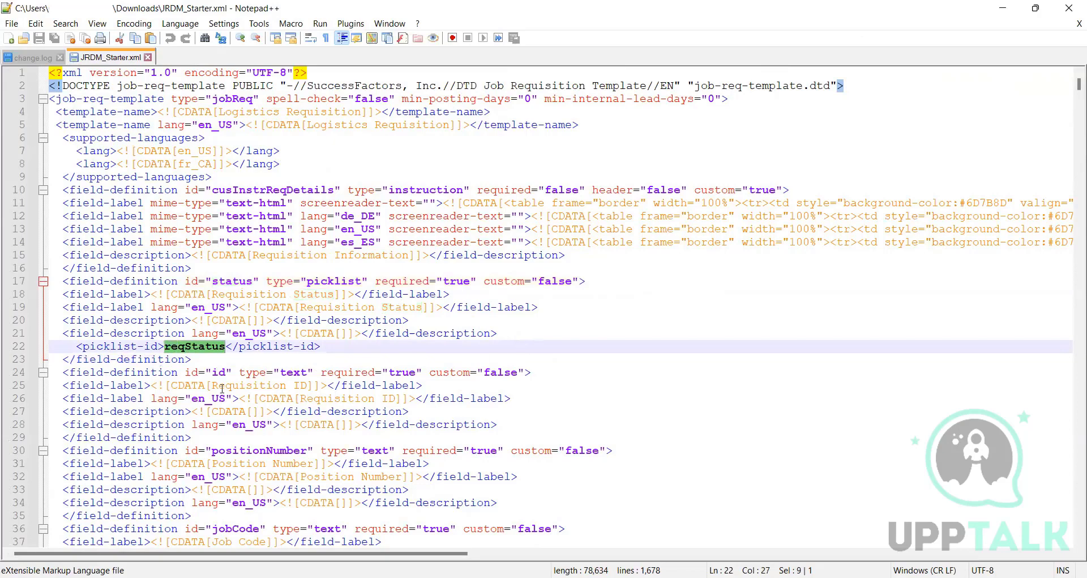
Step: Examine the field definitions from status down to the jobLevel picklist field, and switch back to the action search in SuccessFactors
scroll(211, 327, "down", 2)
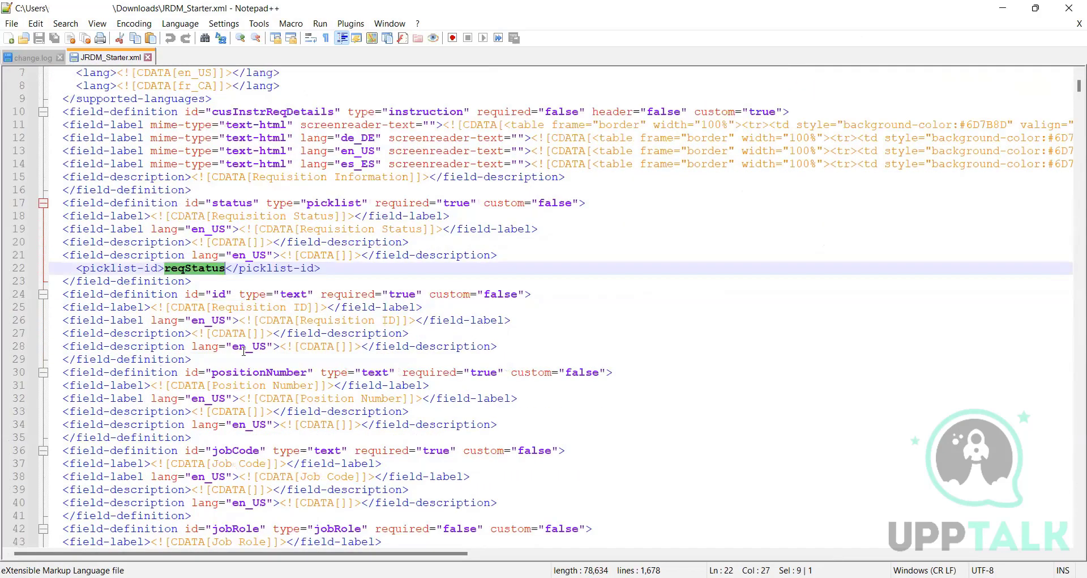
scroll(232, 348, "down", 4)
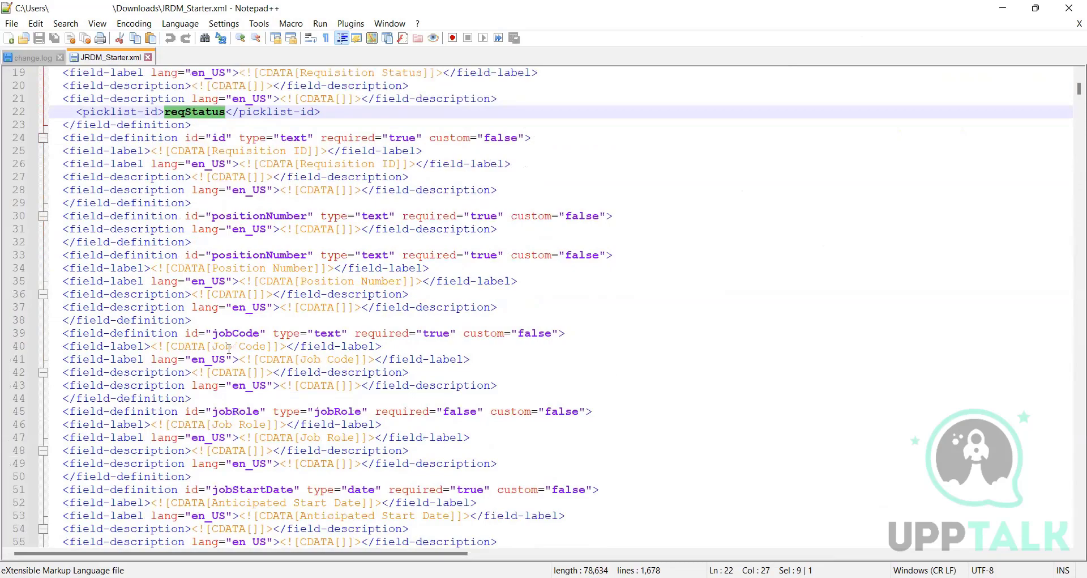
scroll(226, 365, "down", 2)
scroll(226, 366, "down", 20)
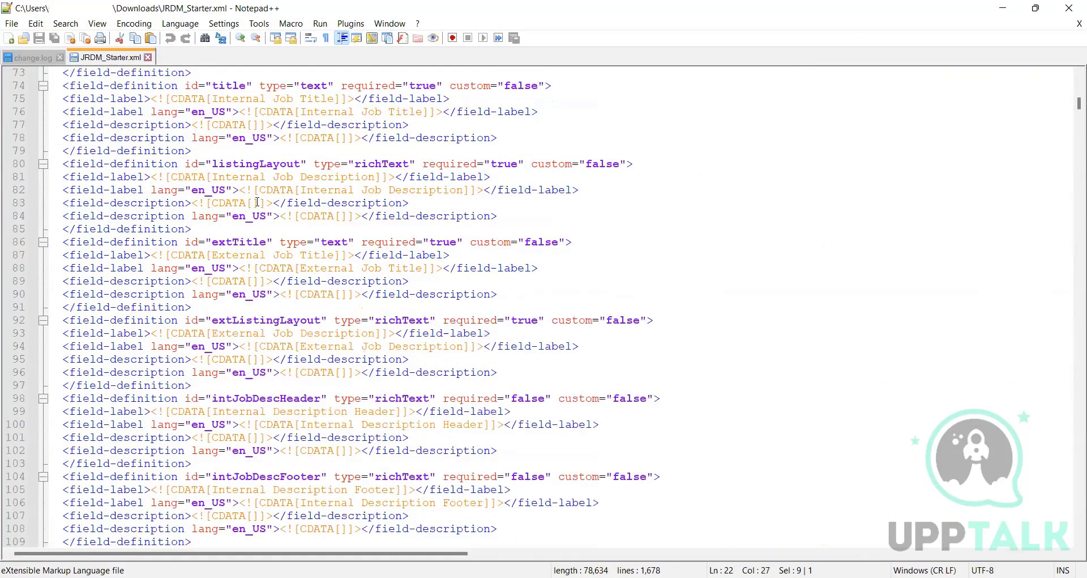
scroll(258, 205, "down", 6)
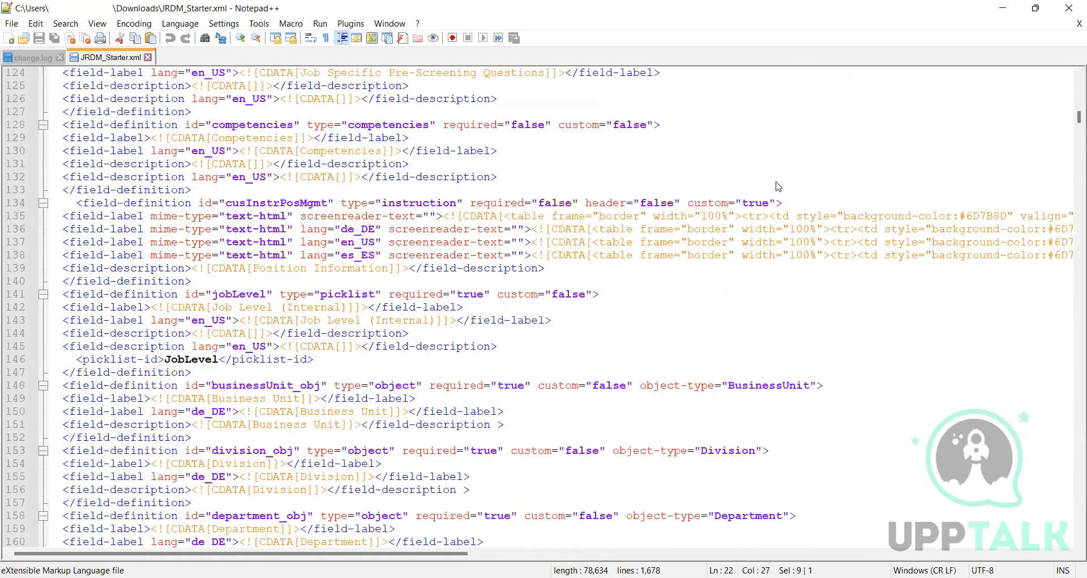
key("alt+Tab")
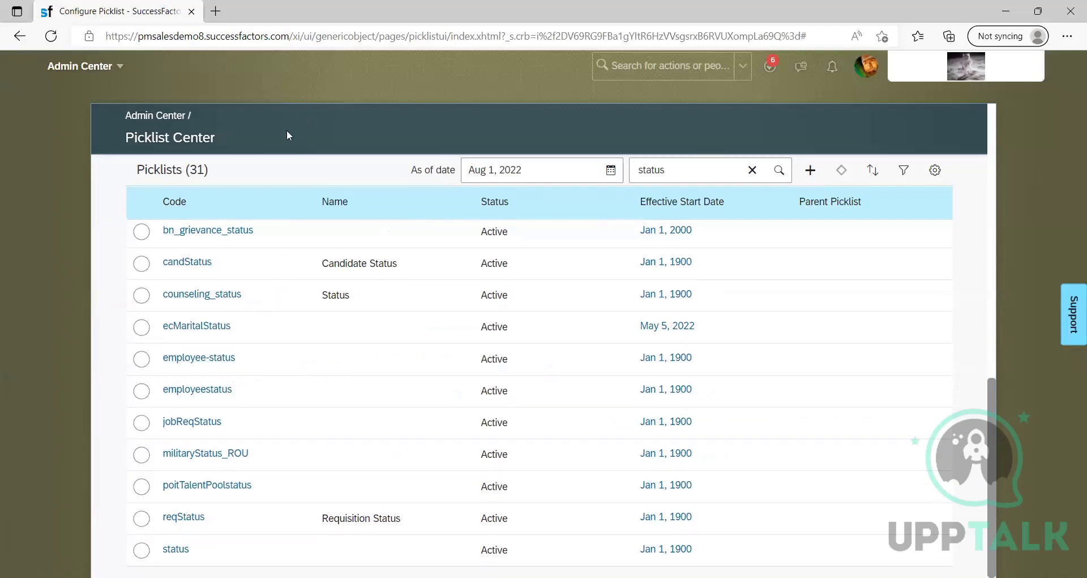
left_click(630, 66)
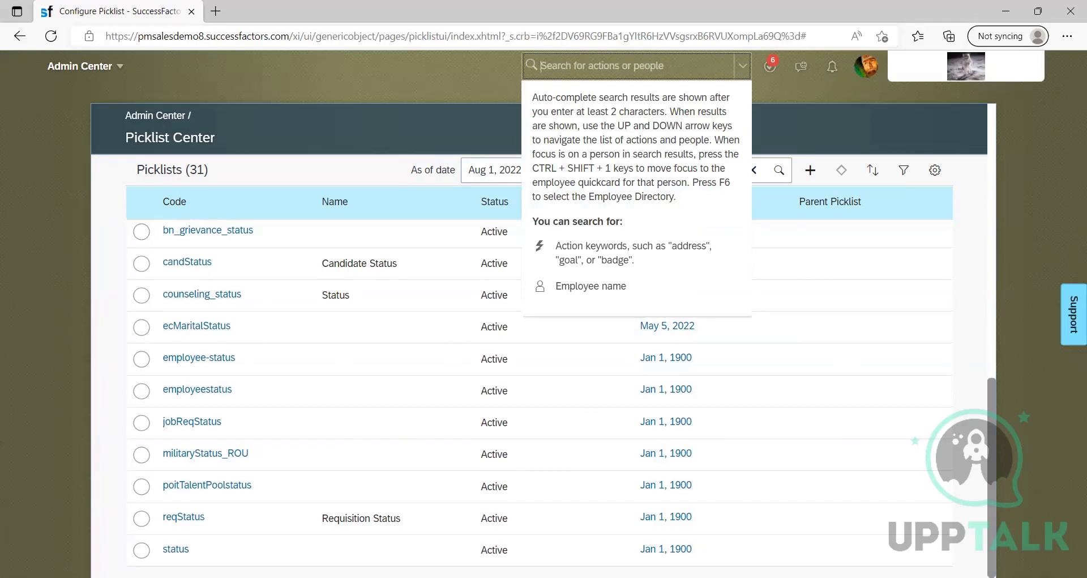
Step: Go back to the template XML and compare the status field ID with the reqStatus picklist ID, highlighting reqStatus
key("alt+Tab")
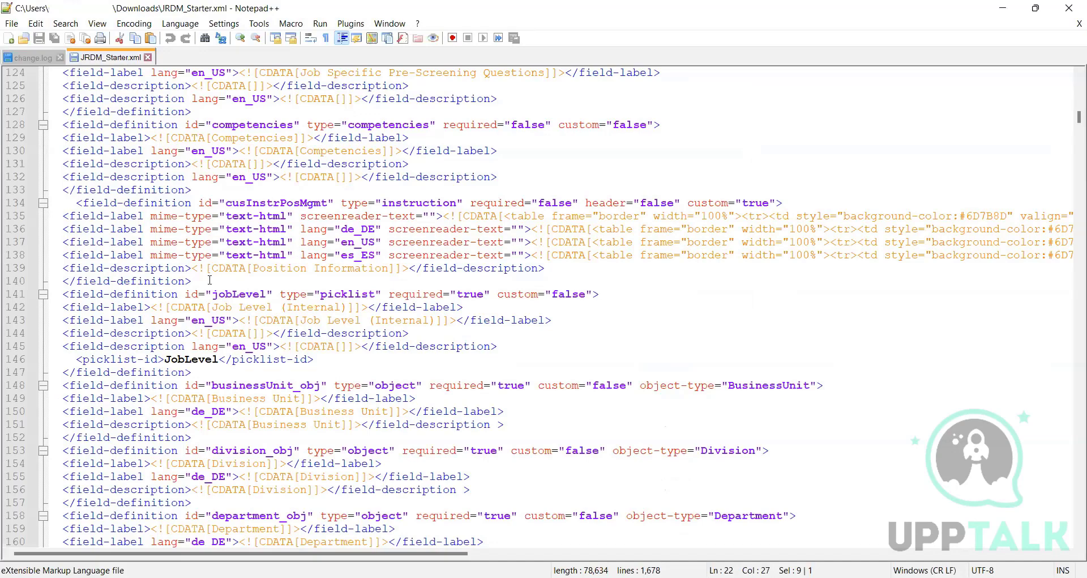
scroll(212, 275, "up", 7)
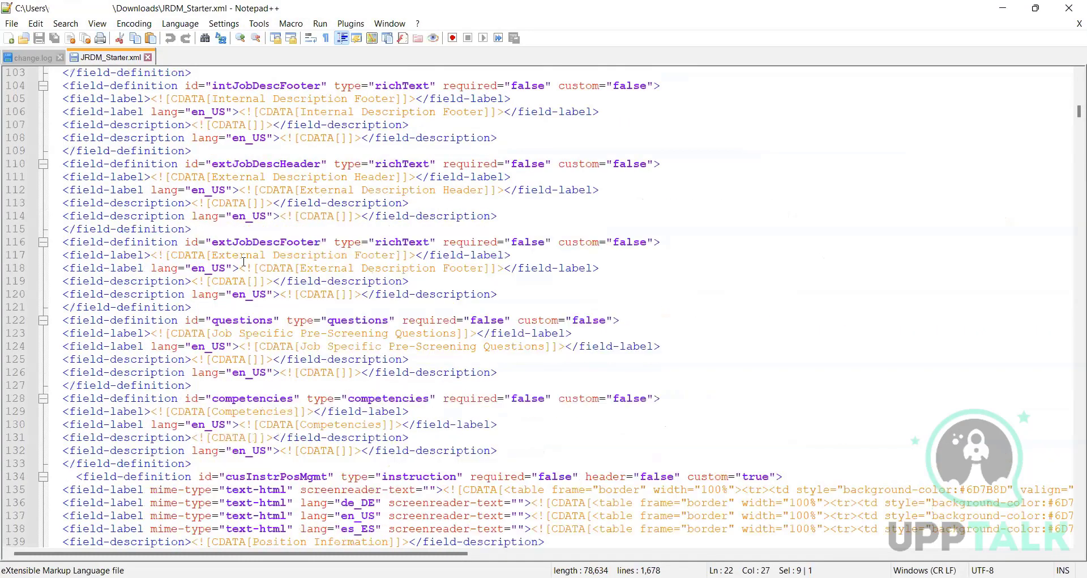
scroll(243, 262, "up", 20)
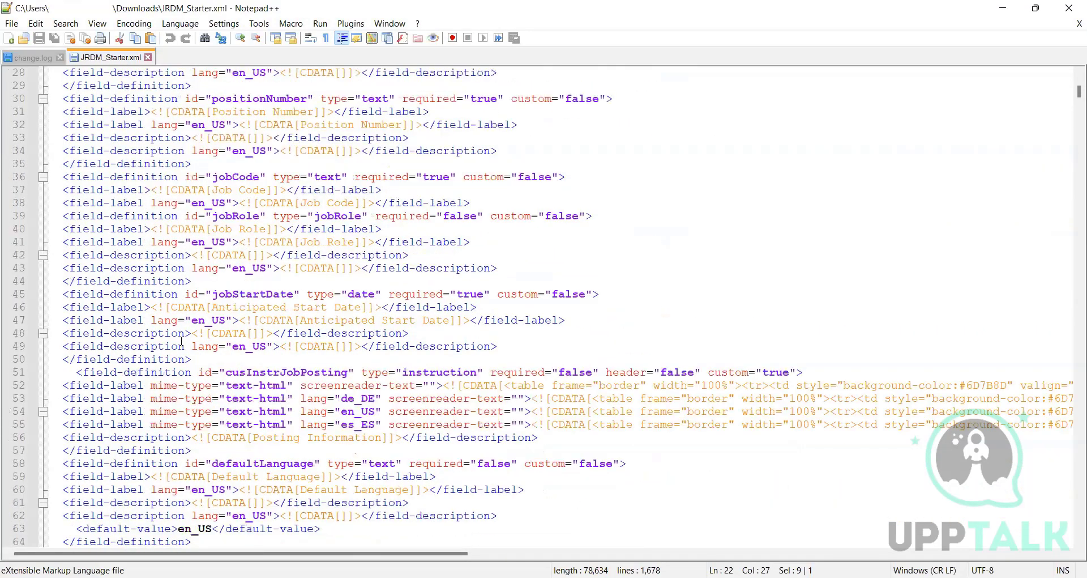
scroll(169, 343, "up", 9)
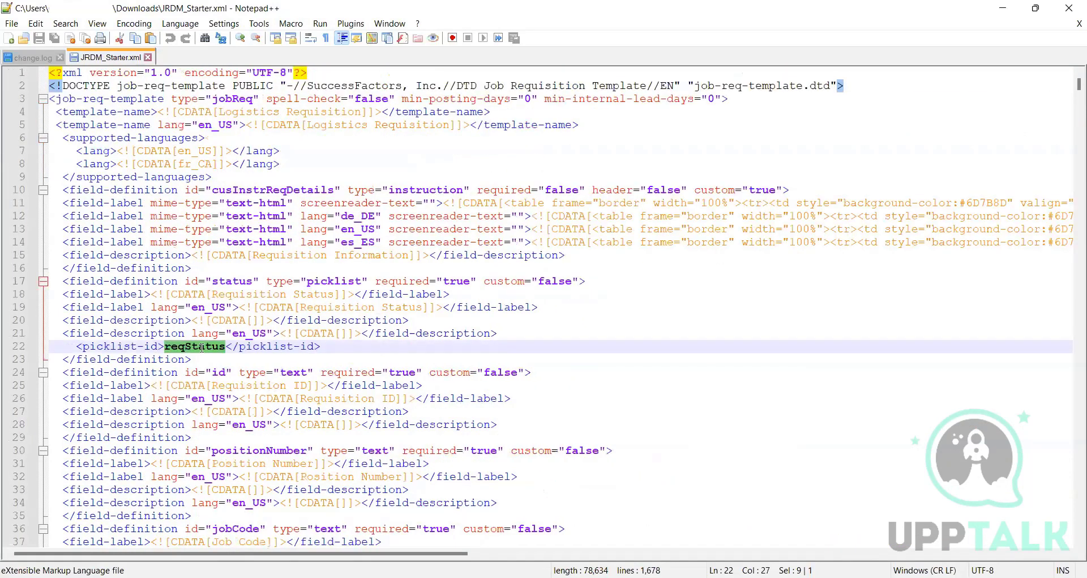
left_click(231, 347)
left_click_drag(164, 347, 227, 347)
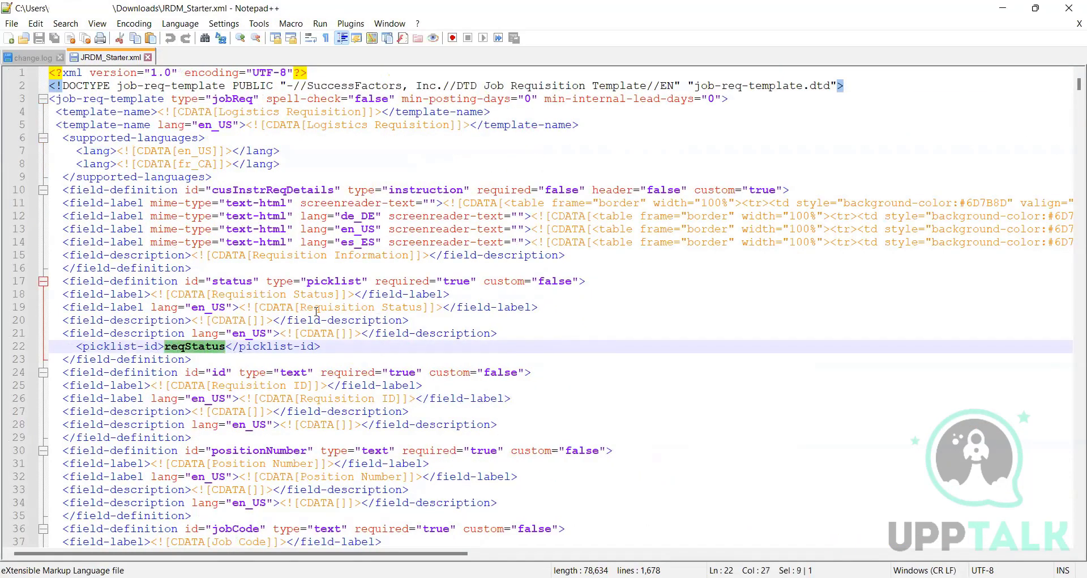
left_click(228, 281)
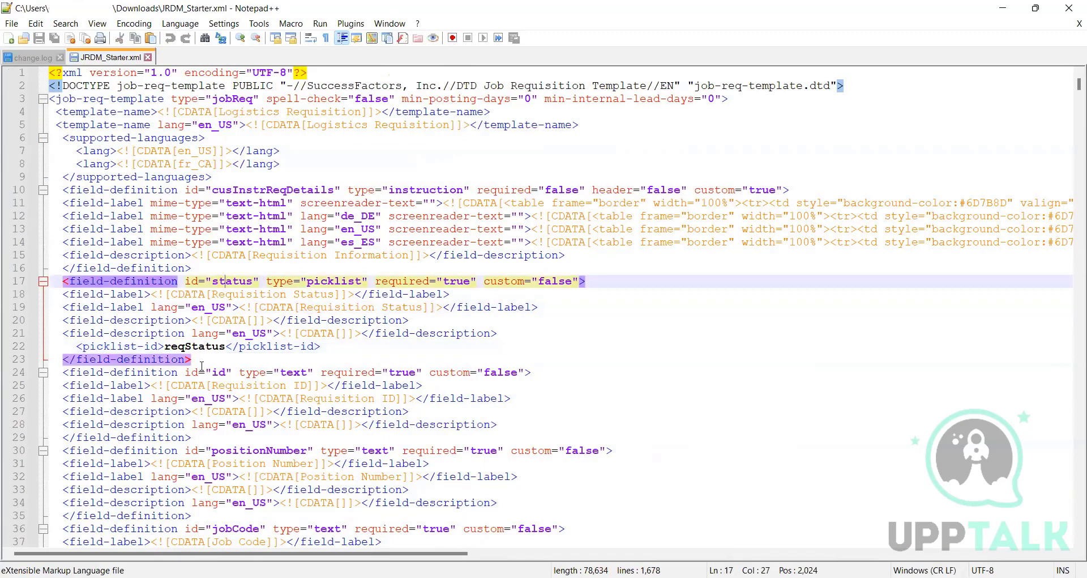
left_click(205, 347)
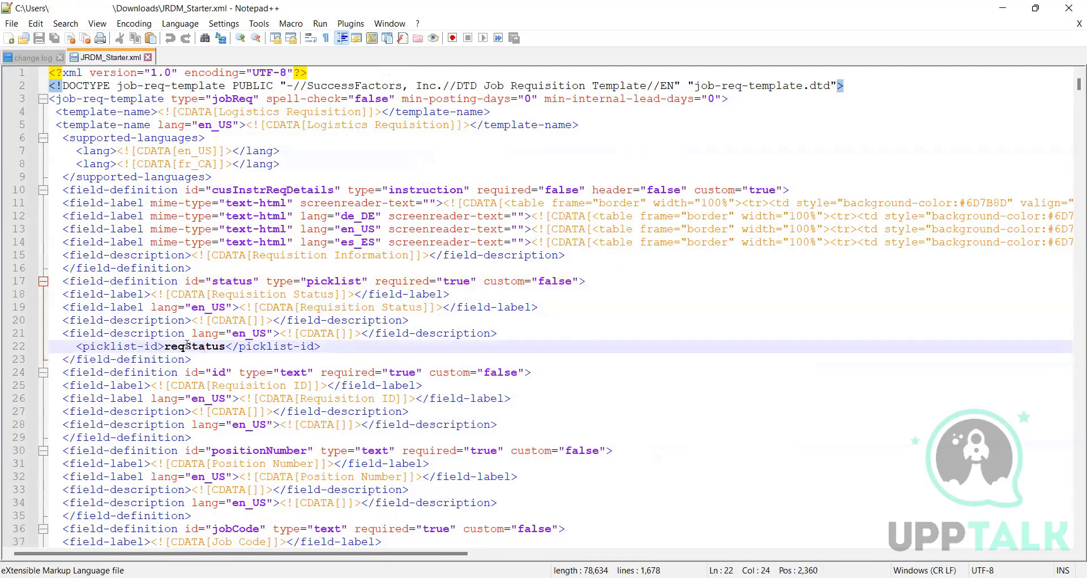
double_click(184, 347)
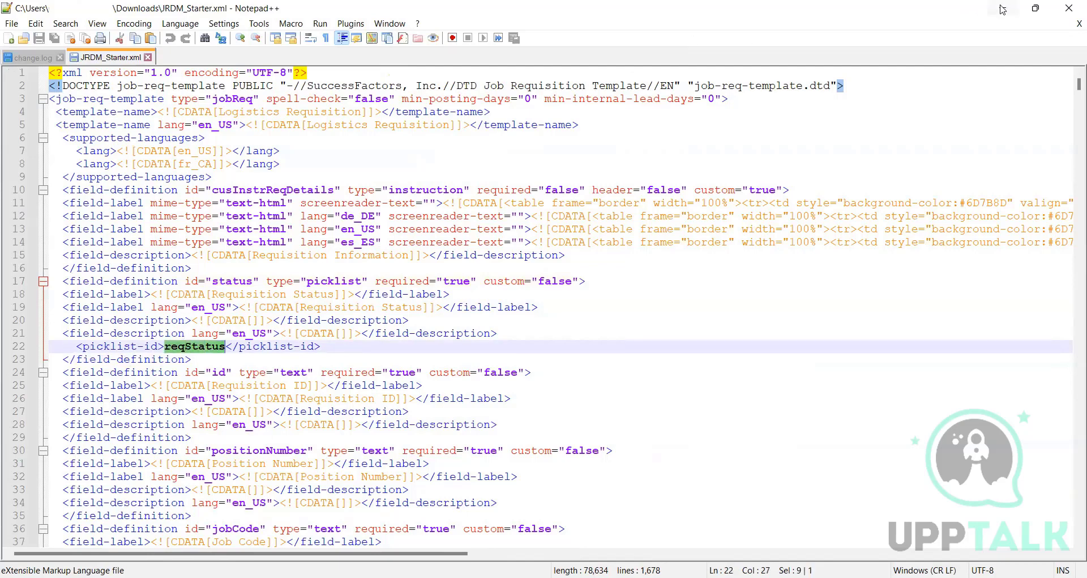
Step: Switch to SuccessFactors, search the actions for "manage language", open Manage Recruiting Languages and check the default language choices
key("alt+Tab")
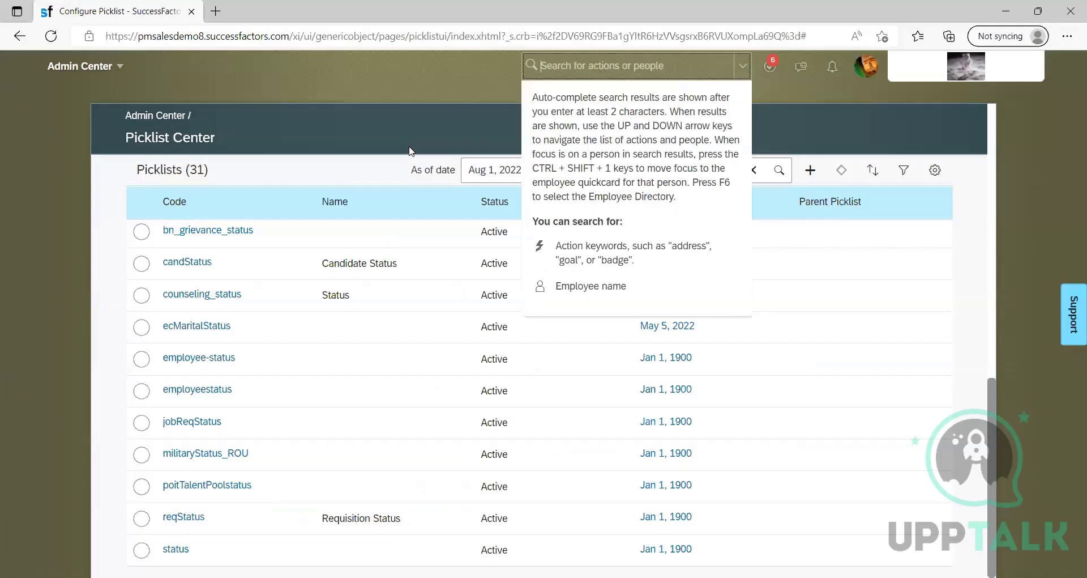
left_click(411, 151)
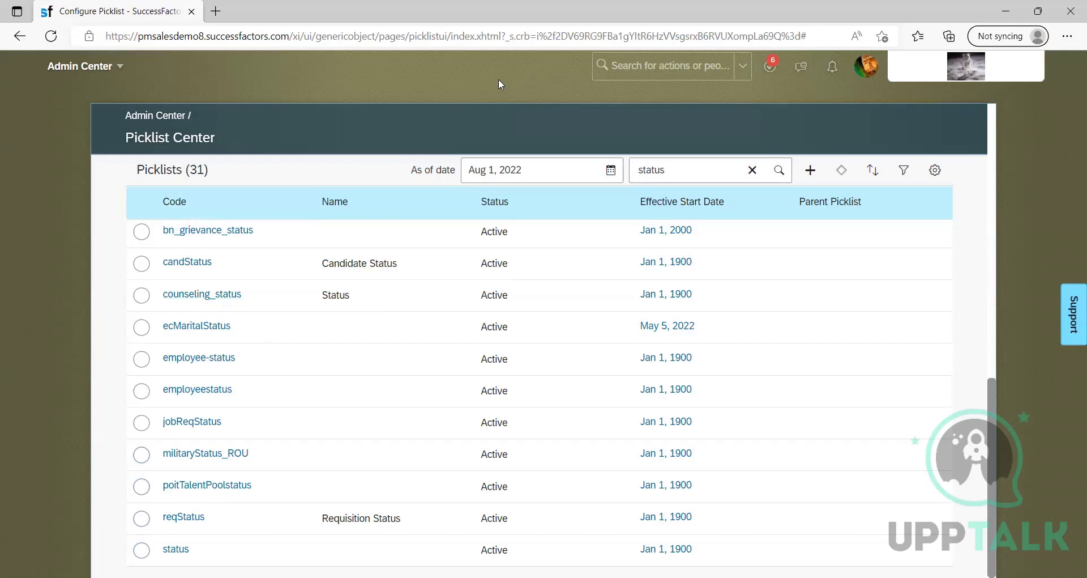
left_click(633, 68)
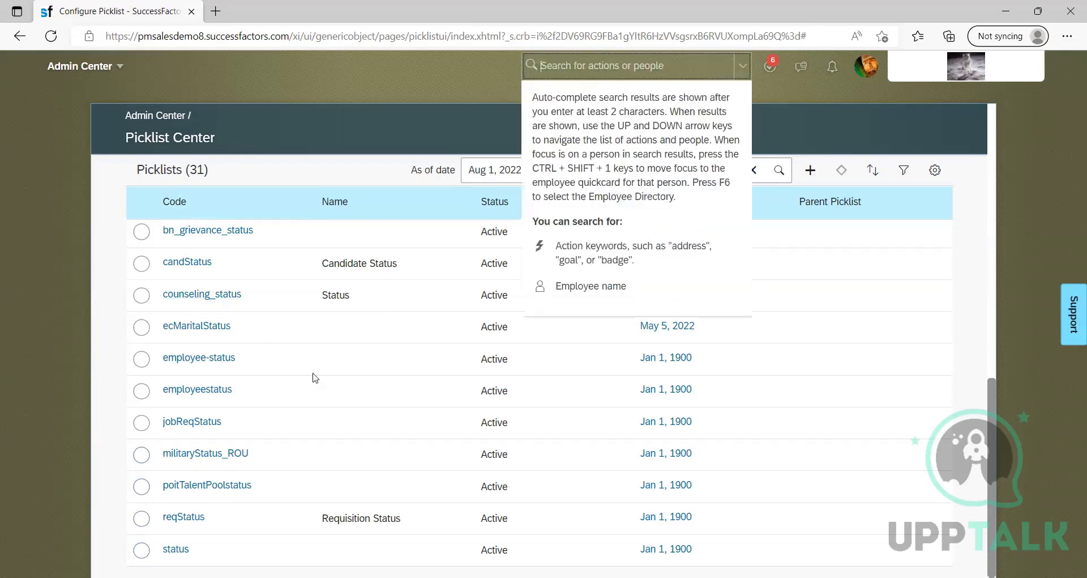
left_click(590, 87)
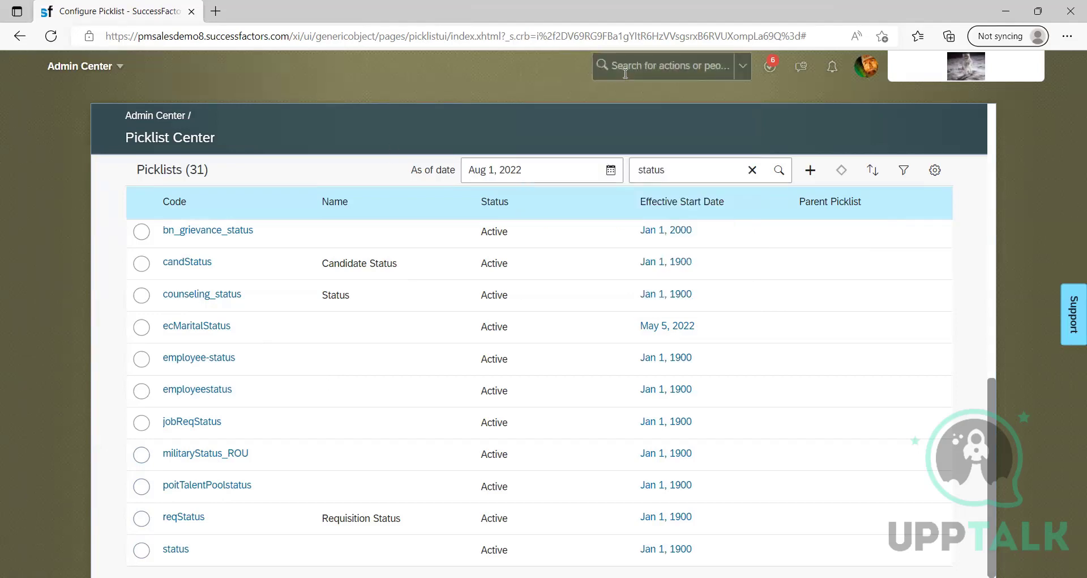
left_click(626, 74)
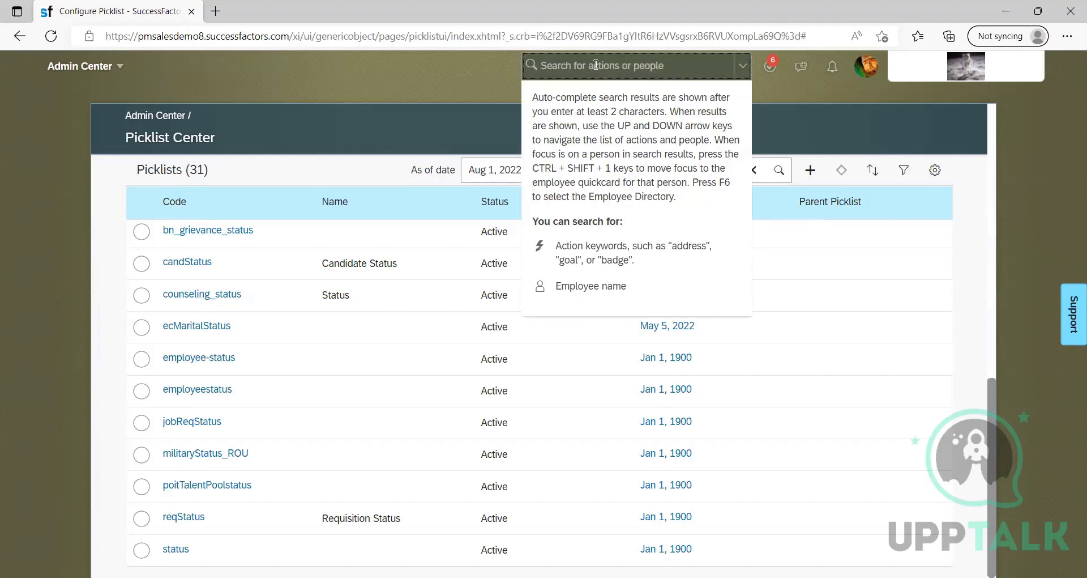
type("manage")
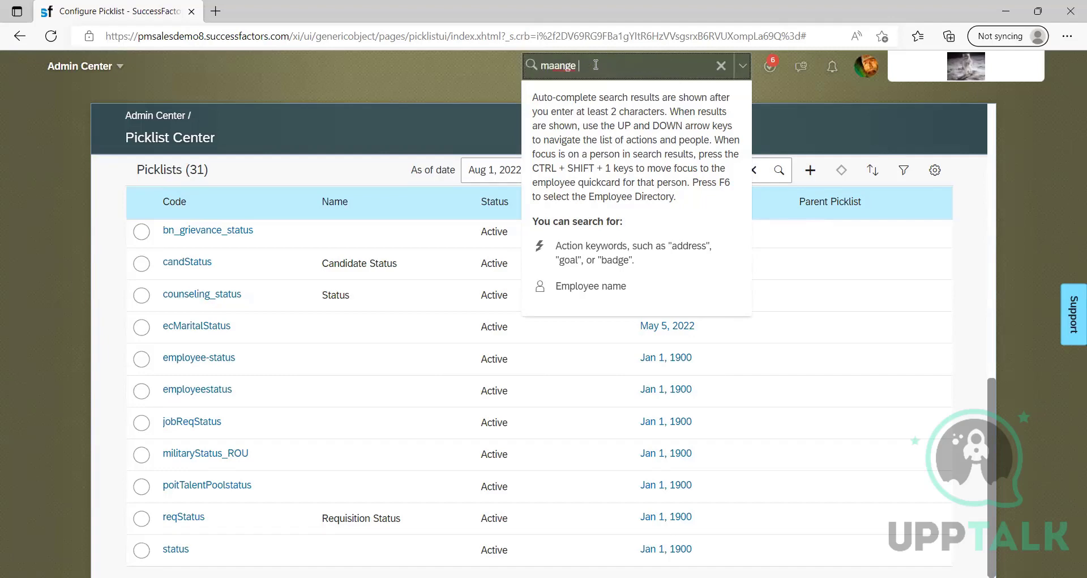
key("BackSpace")
key("BackSpace")
key("BackSpace")
key("BackSpace")
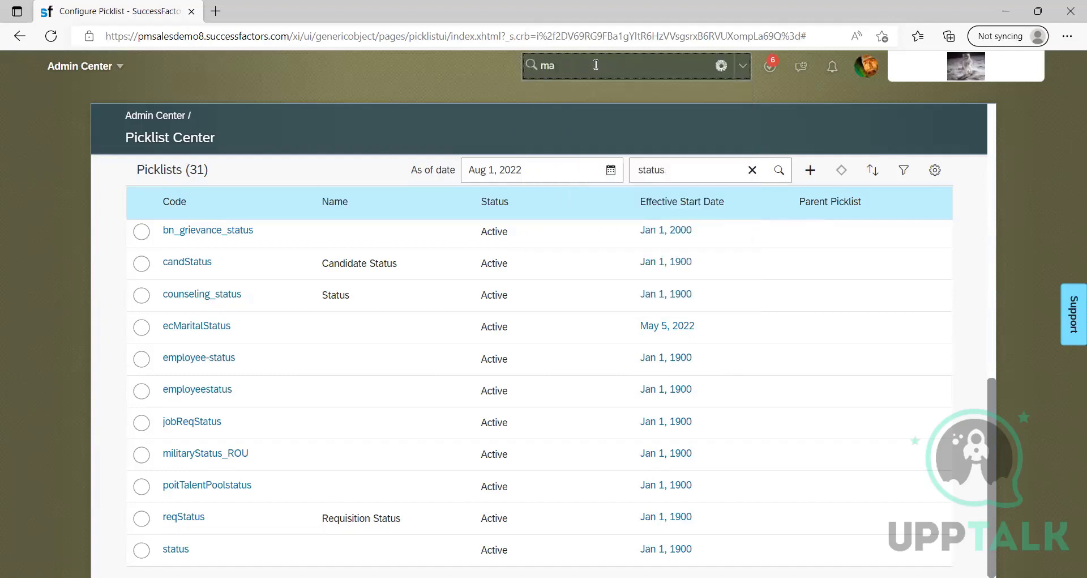
type("nage language")
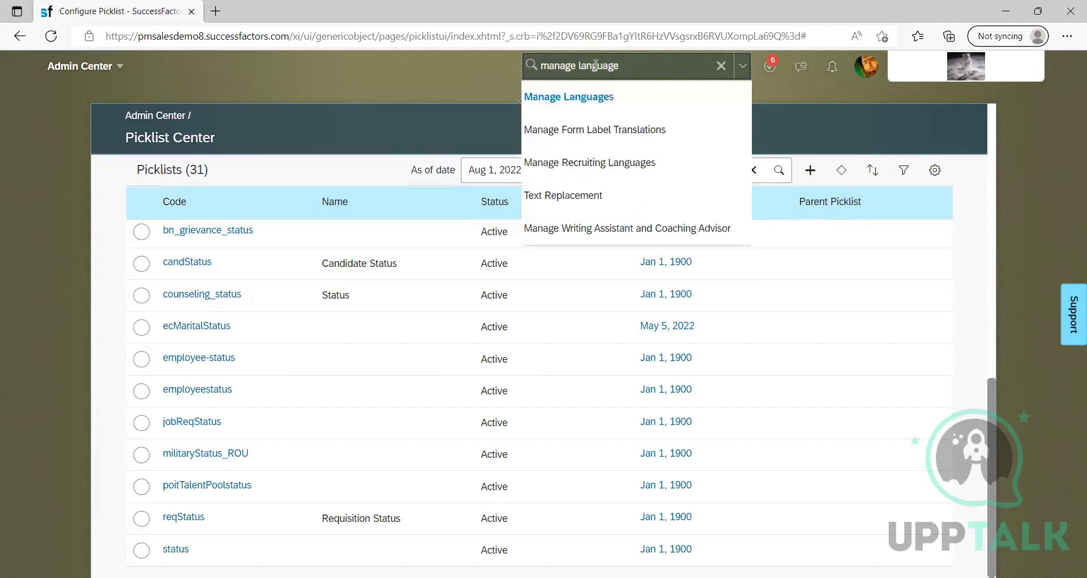
left_click(599, 166)
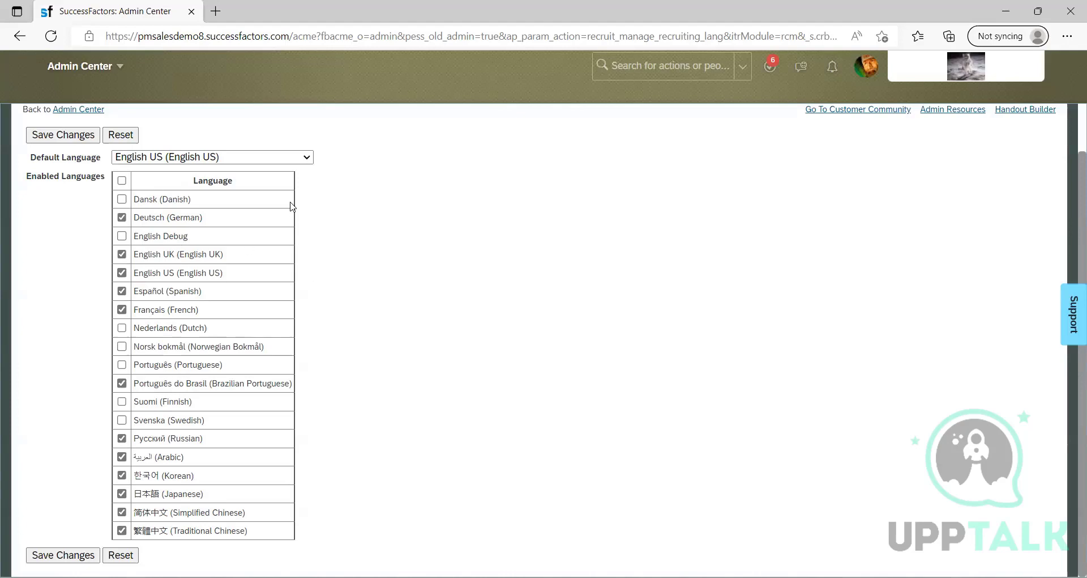
left_click(307, 158)
left_click(86, 228)
Step: Switch to Notepad and replace the status list with the item "1. Enable recruting from provisioning"
key("alt+Tab")
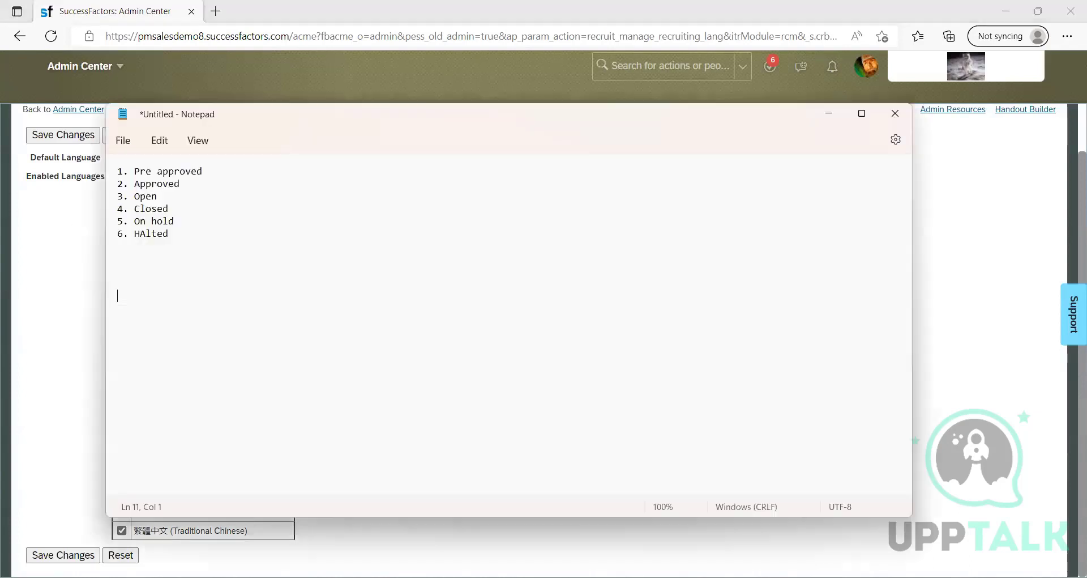
key("ctrl+a")
key("BackSpace")
type("1.")
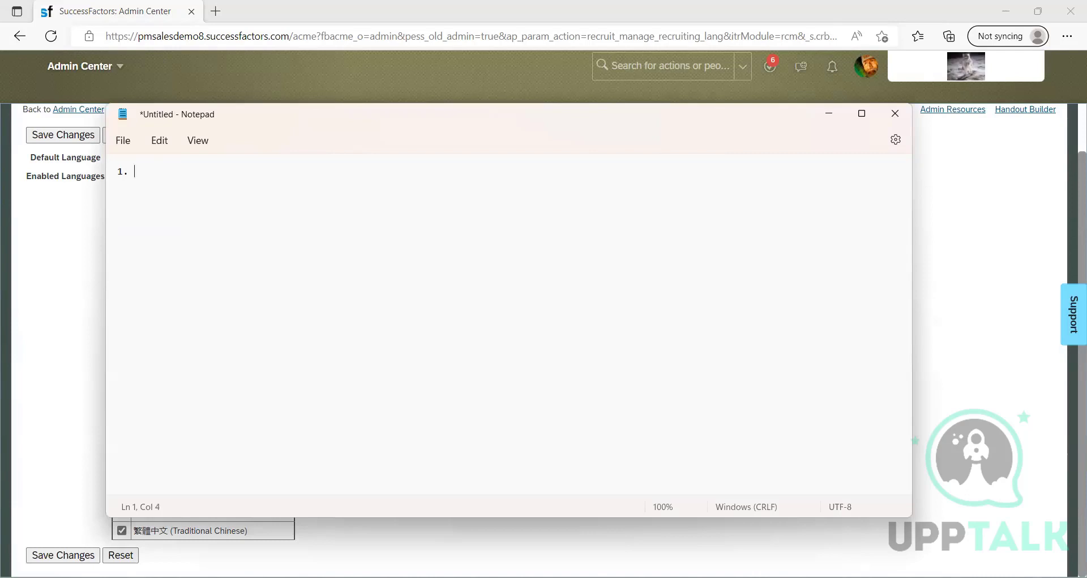
type("Enable recruting from p")
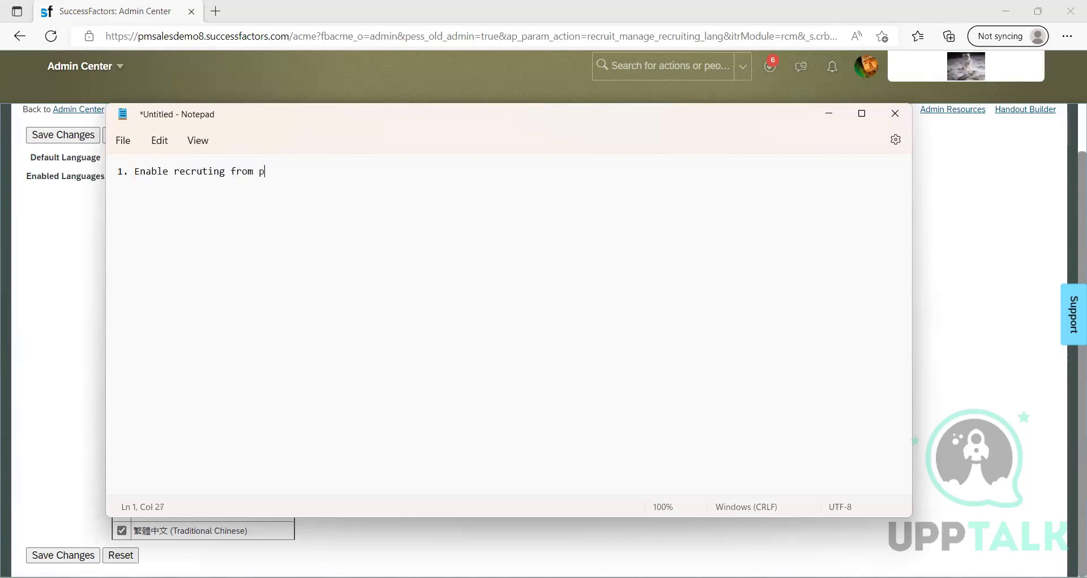
type("rovision")
type("ning")
Step: Add the list items "2. RBP", "3. Talent pipeline" and "4. Picklist" to the notes
key("Return")
type("2. RBP")
key("Return")
type("3. Ta")
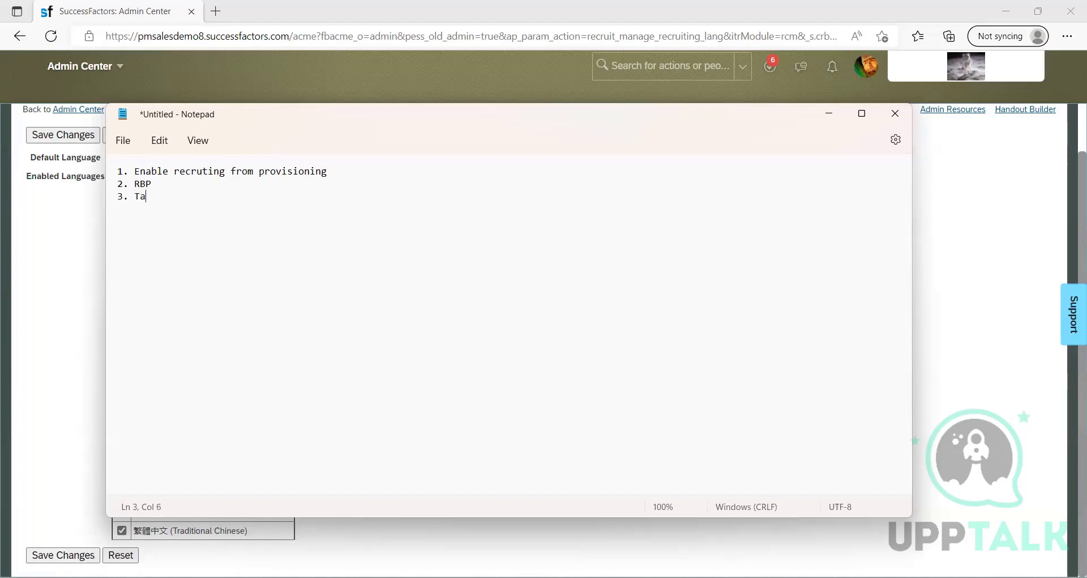
type("lent piplei")
key("BackSpace")
key("BackSpace")
key("BackSpace")
type("ep")
key("BackSpace")
type("line")
key("Return")
type("4. Picklist")
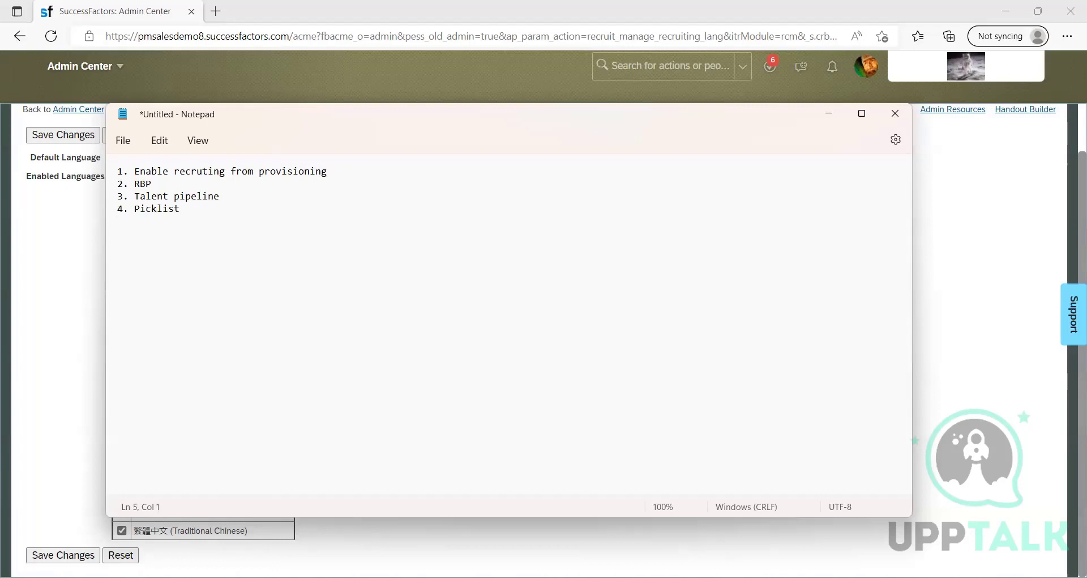
Step: Add the item "5. Enable the required languages- a. Enable provisioning b. Manage recruting languages - selecting the languges"
type("5")
type(". Lan")
key("BackSpace")
key("BackSpace")
key("BackSpace")
type("Enable")
key("alt+Tab")
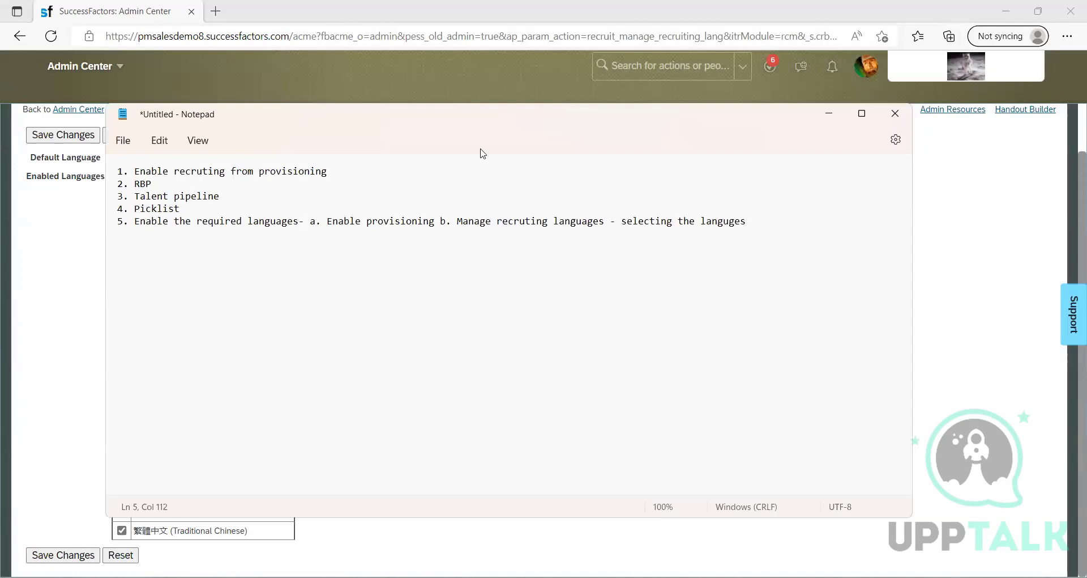
Step: Review the five setup items in the notes, undoing the accidental move of part of item 5
left_click_drag(329, 172, 116, 159)
left_click_drag(165, 186, 385, 221)
left_click(183, 209)
left_click(167, 229)
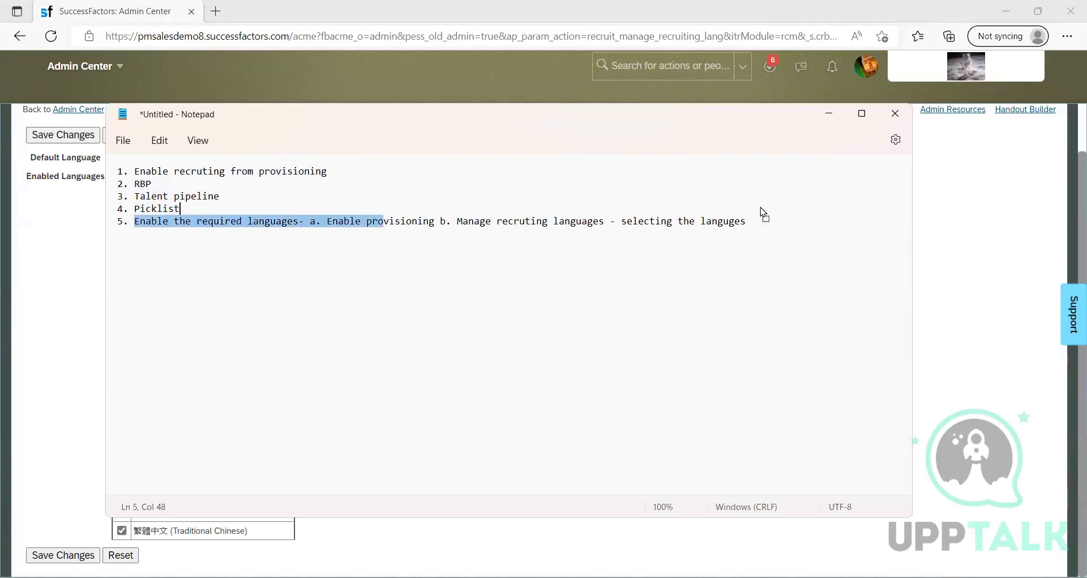
left_click_drag(761, 212, 761, 213)
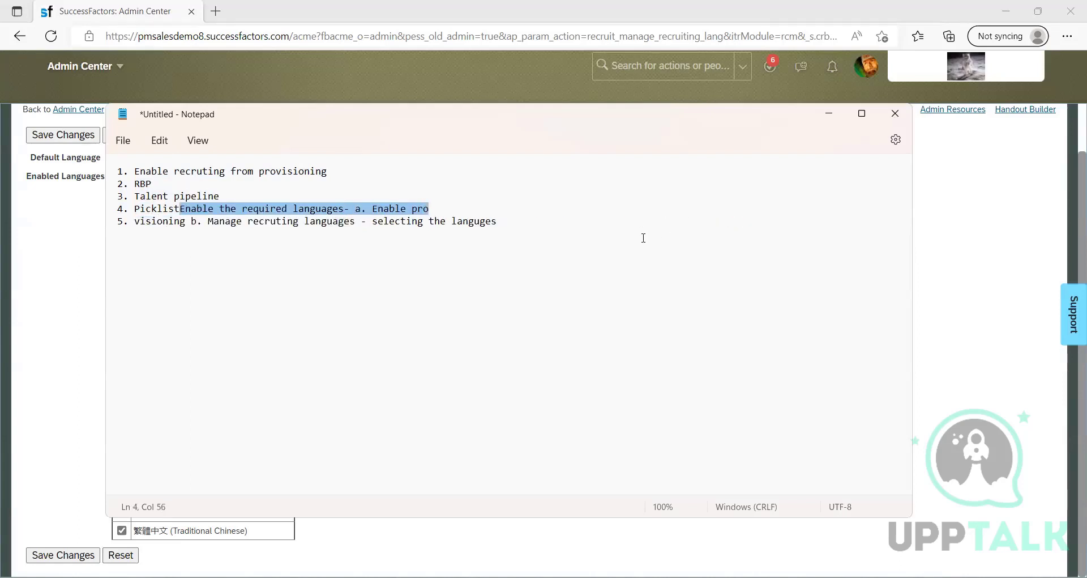
key("ctrl+z")
left_click(402, 221)
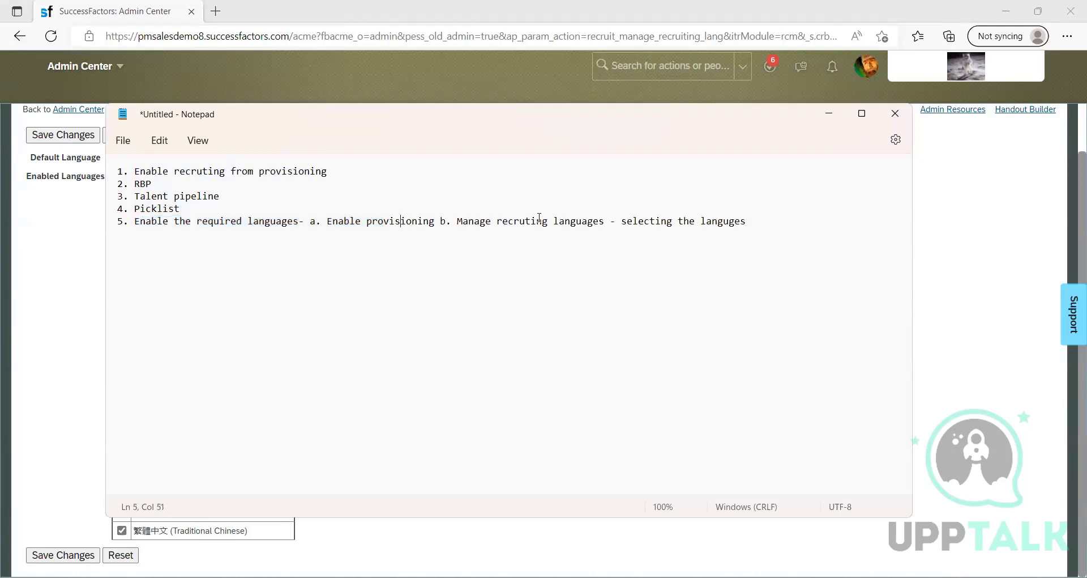
left_click(703, 221)
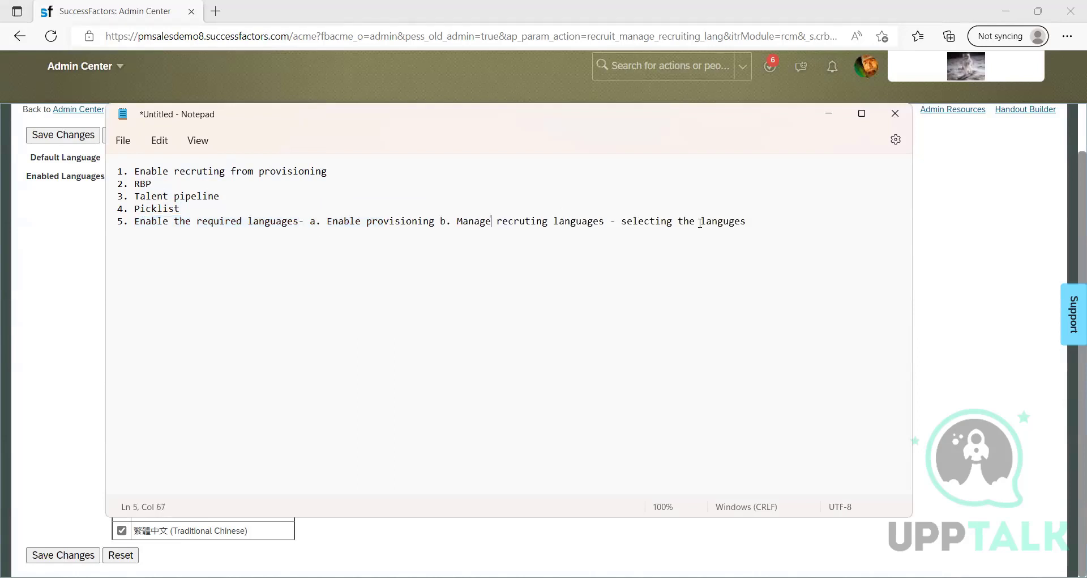
Step: Maximize the Notepad window and start a new line after item 5
left_click(870, 116)
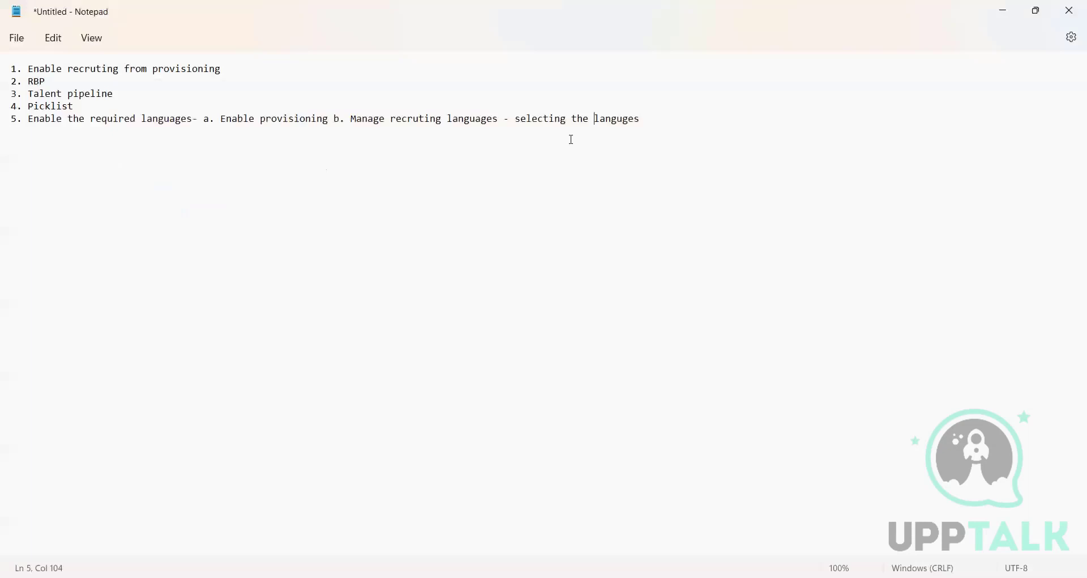
key("End")
key("Return")
Step: Switch back to SuccessFactors, search the actions for "setup job board" and open Set up Job Board Options
key("alt+Tab")
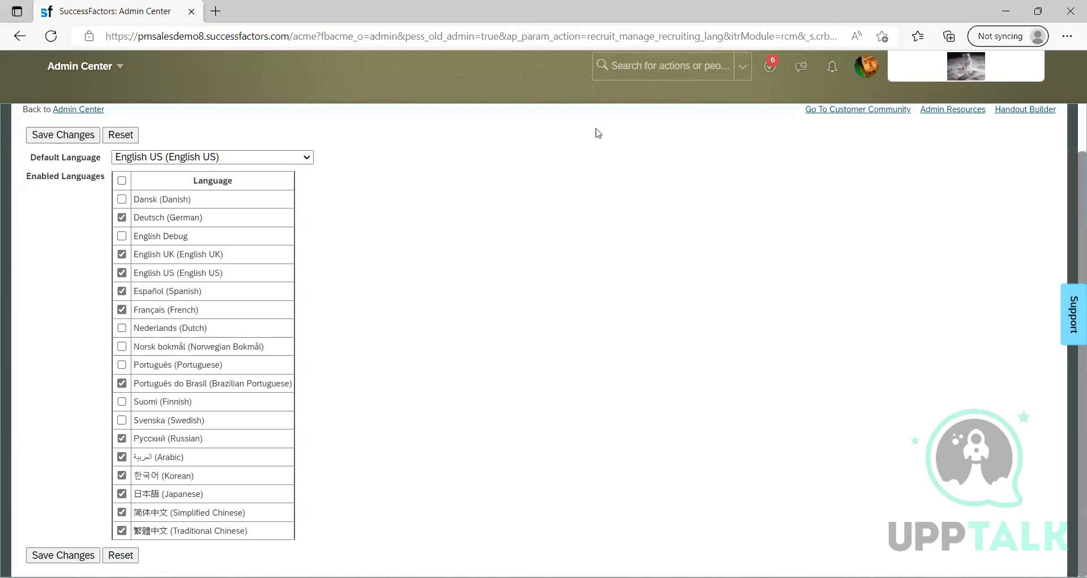
left_click(622, 66)
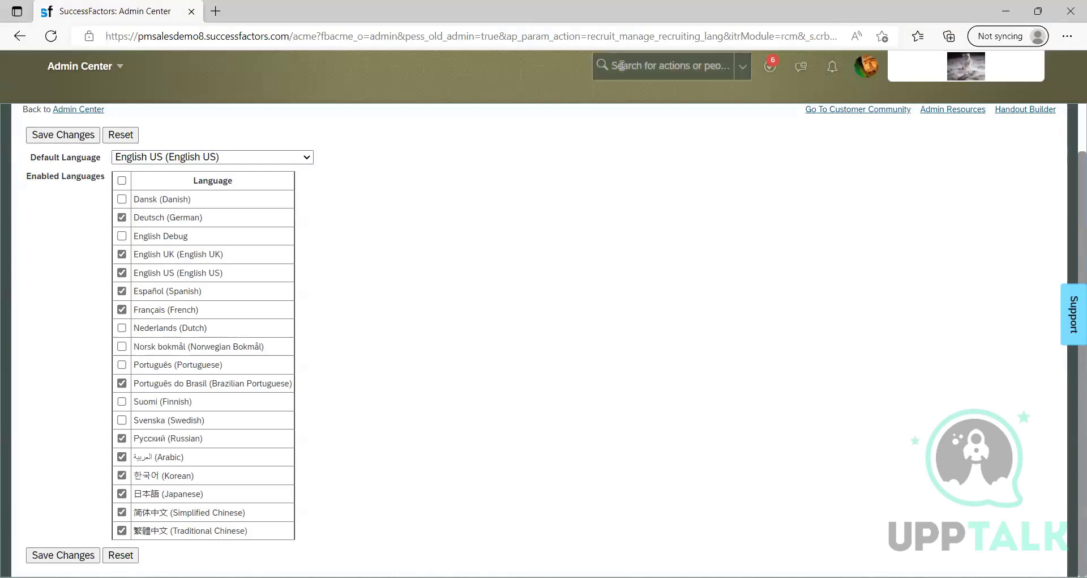
left_click(622, 66)
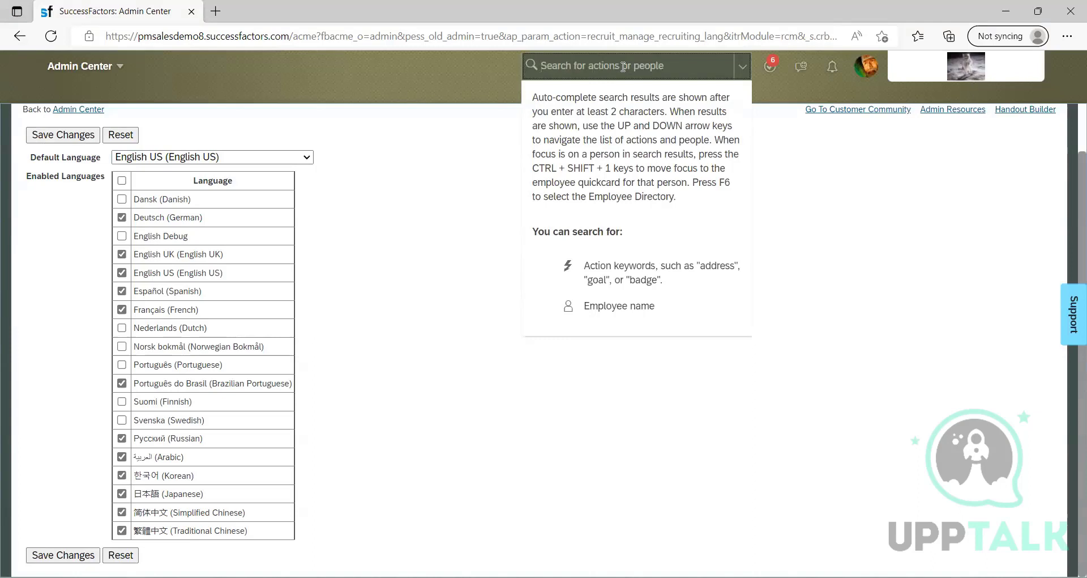
type("setup")
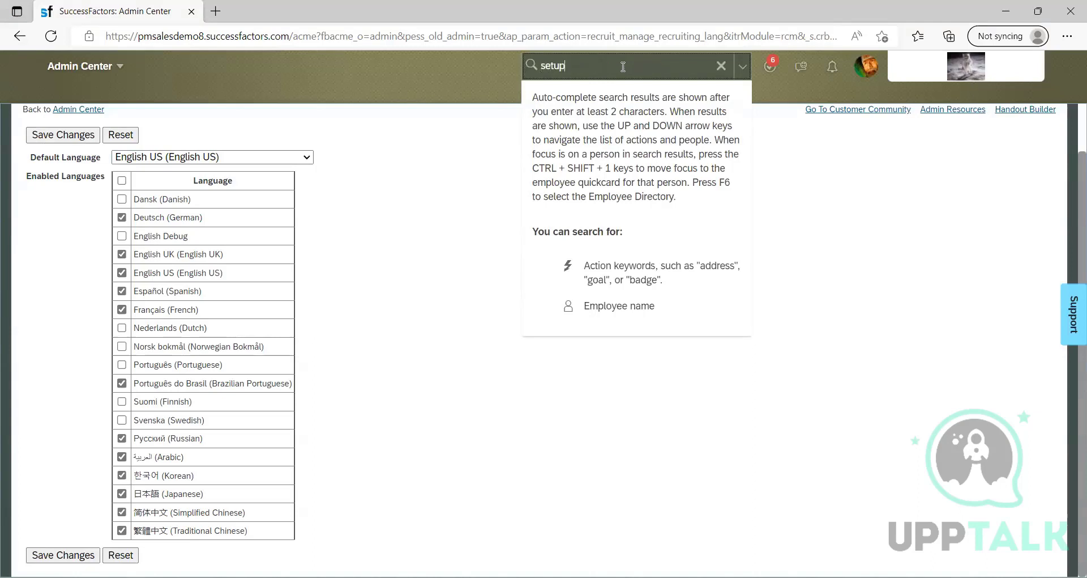
type(" job board")
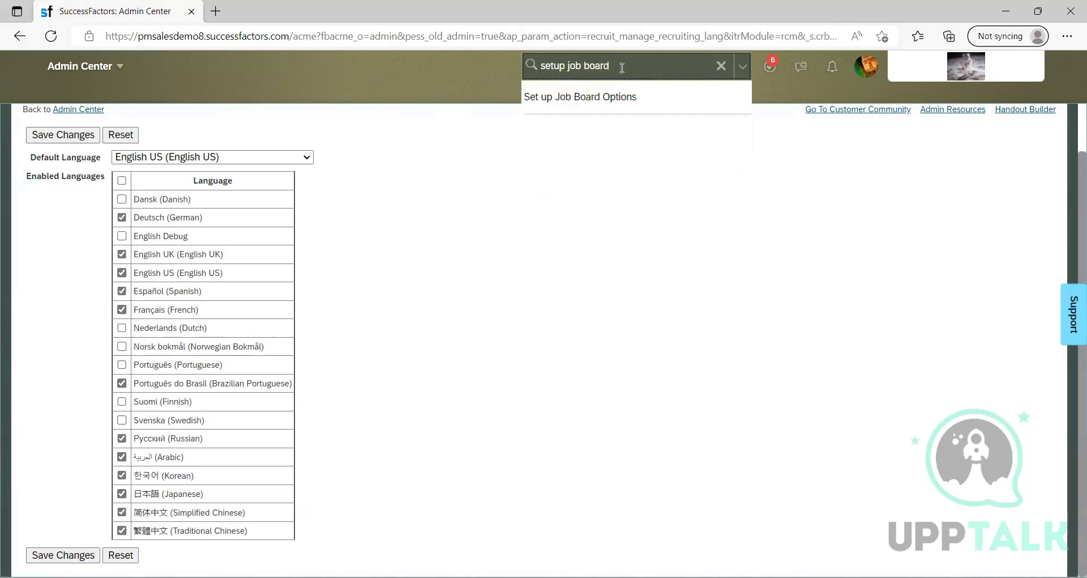
left_click(591, 100)
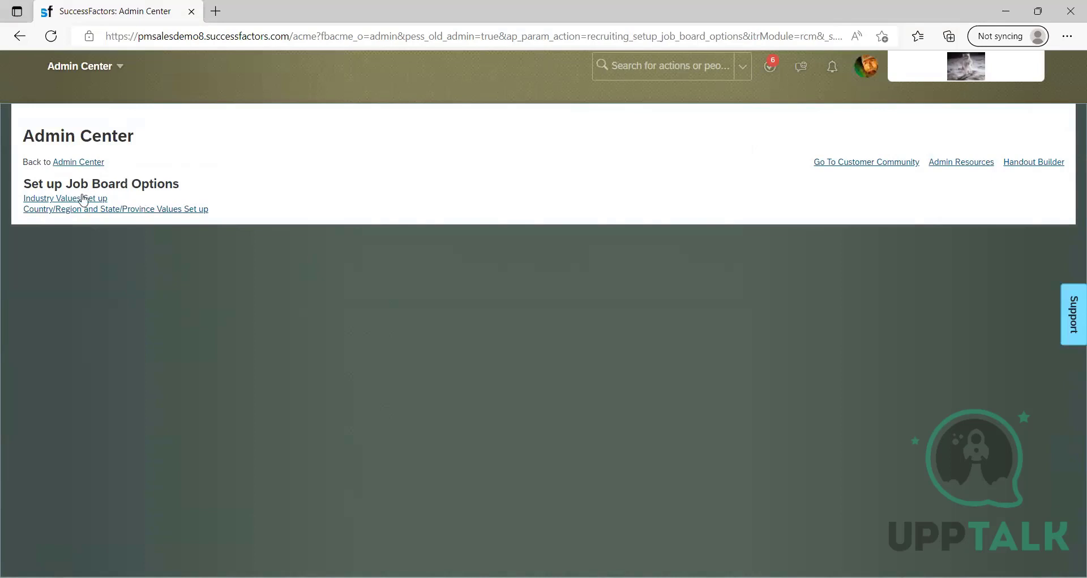
Step: Open Industry Values Set up and examine its heading, its description and the list of industries
left_click(104, 199)
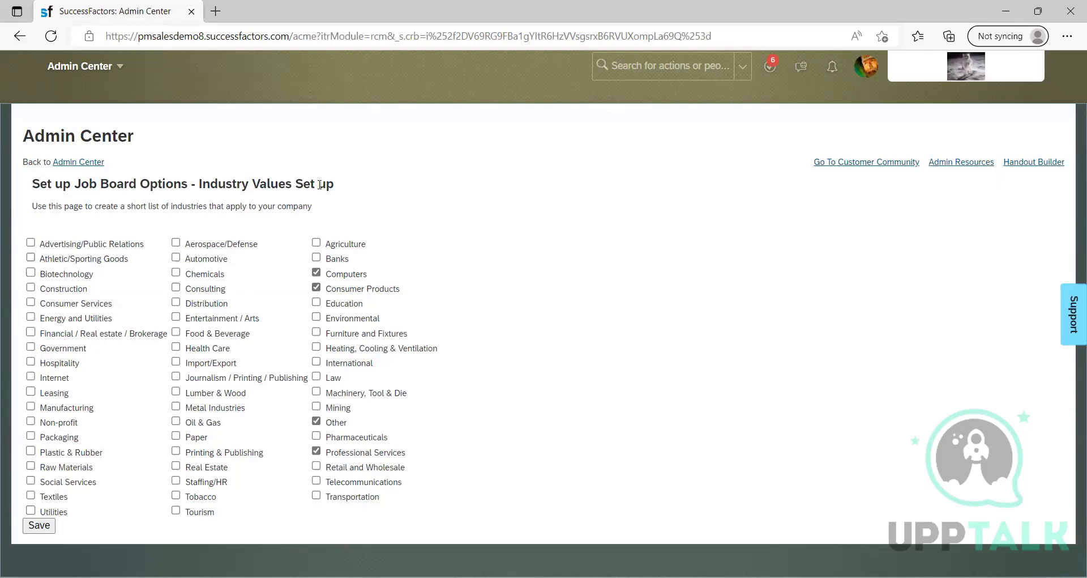
left_click_drag(339, 182, 161, 248)
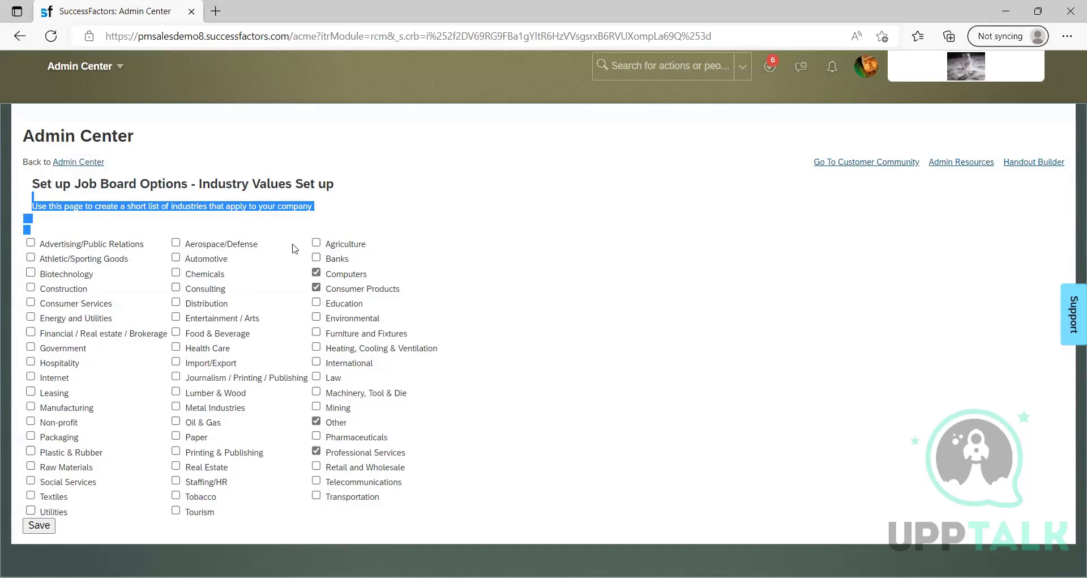
left_click(521, 366)
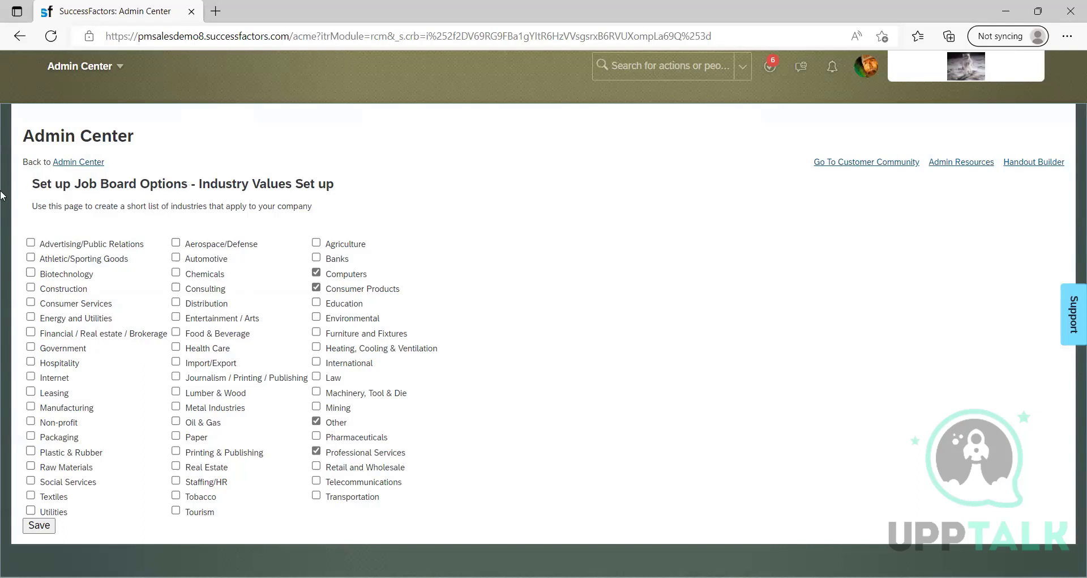
left_click_drag(187, 184, 34, 187)
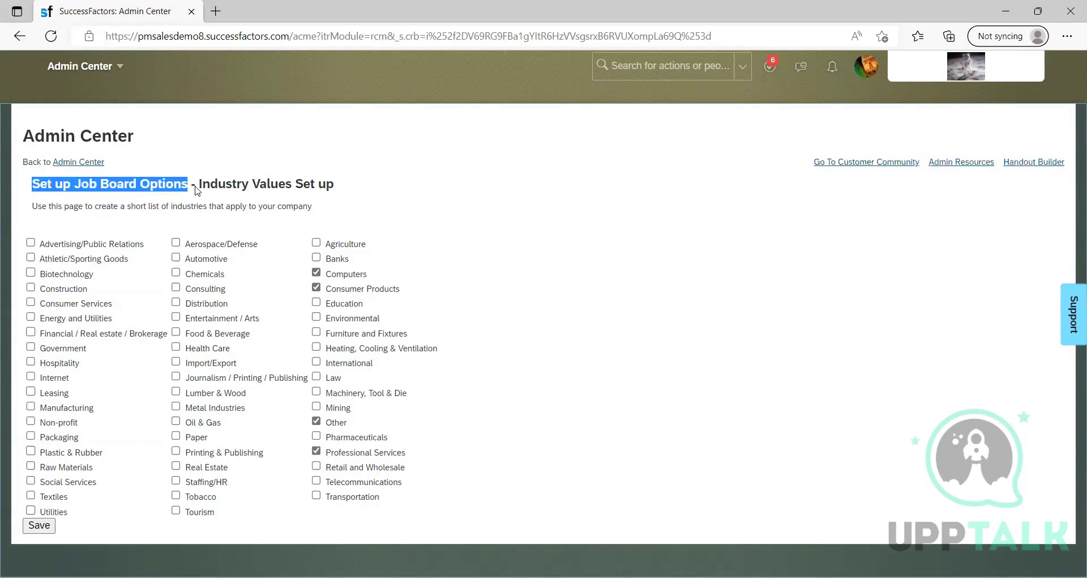
left_click(215, 181)
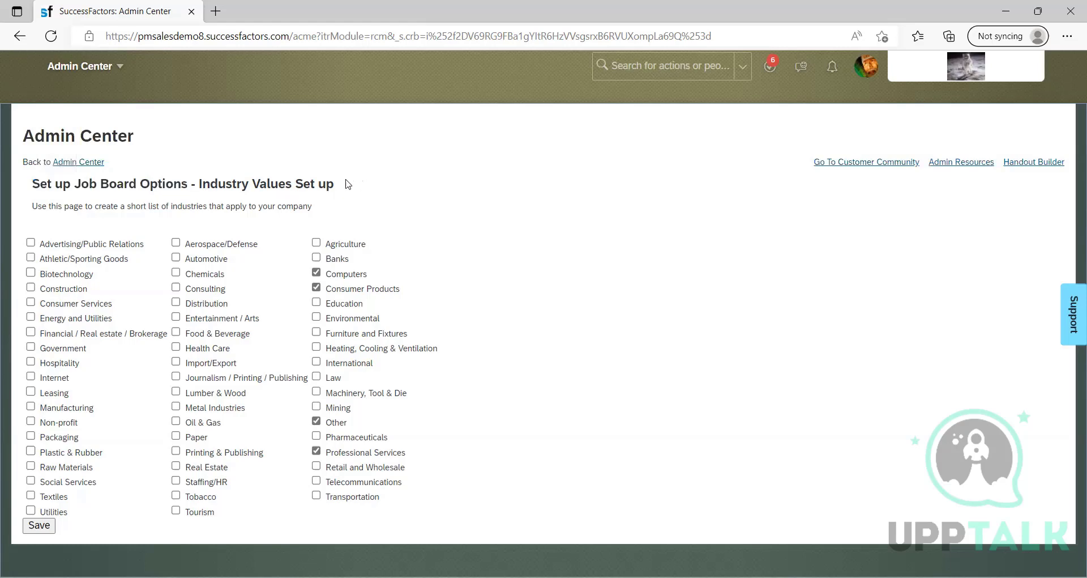
left_click_drag(334, 182, 33, 183)
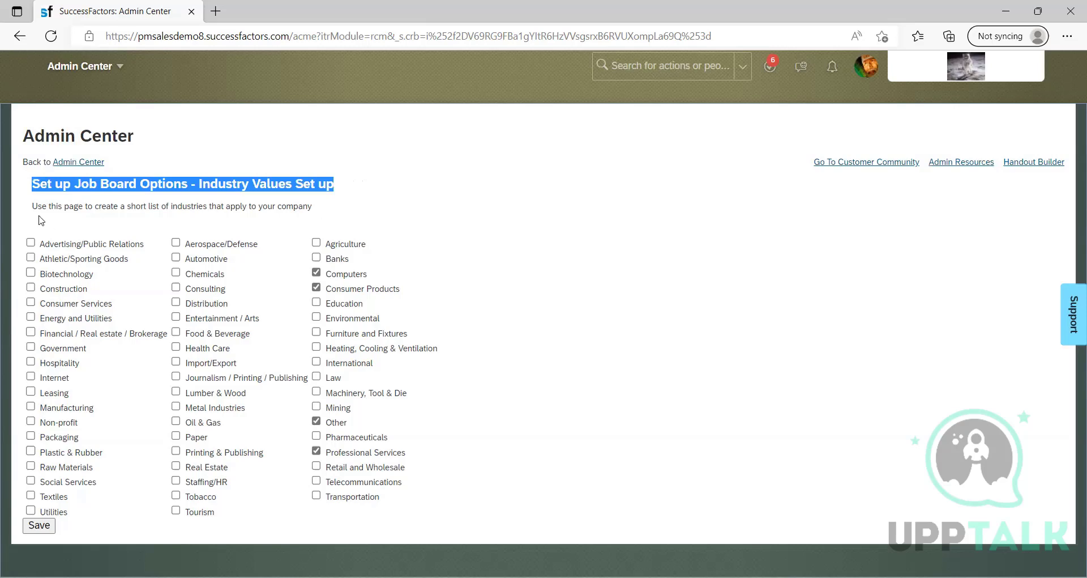
left_click_drag(25, 215, 396, 206)
left_click(354, 207)
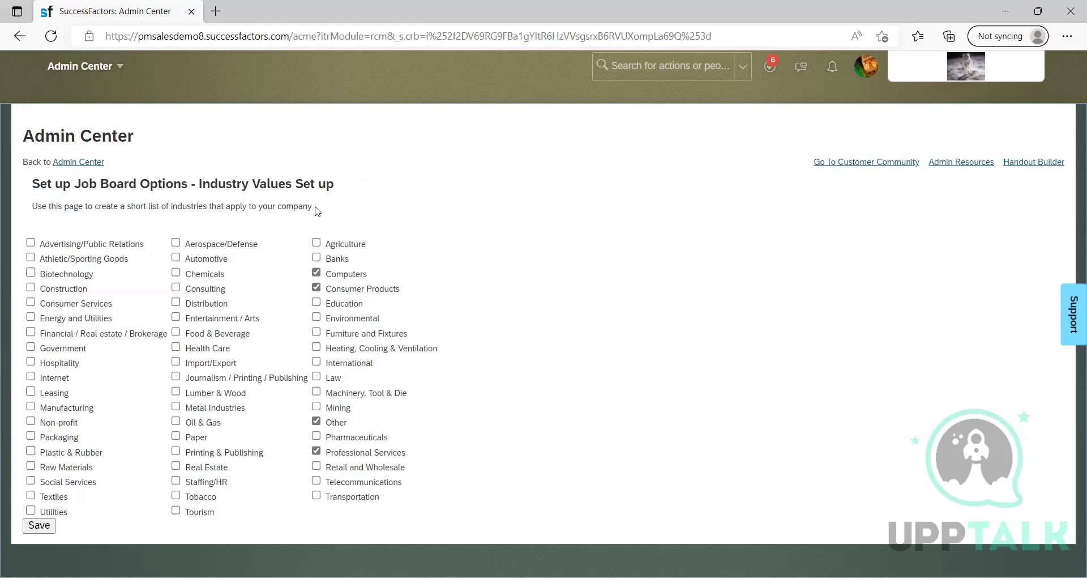
left_click_drag(316, 208, 51, 163)
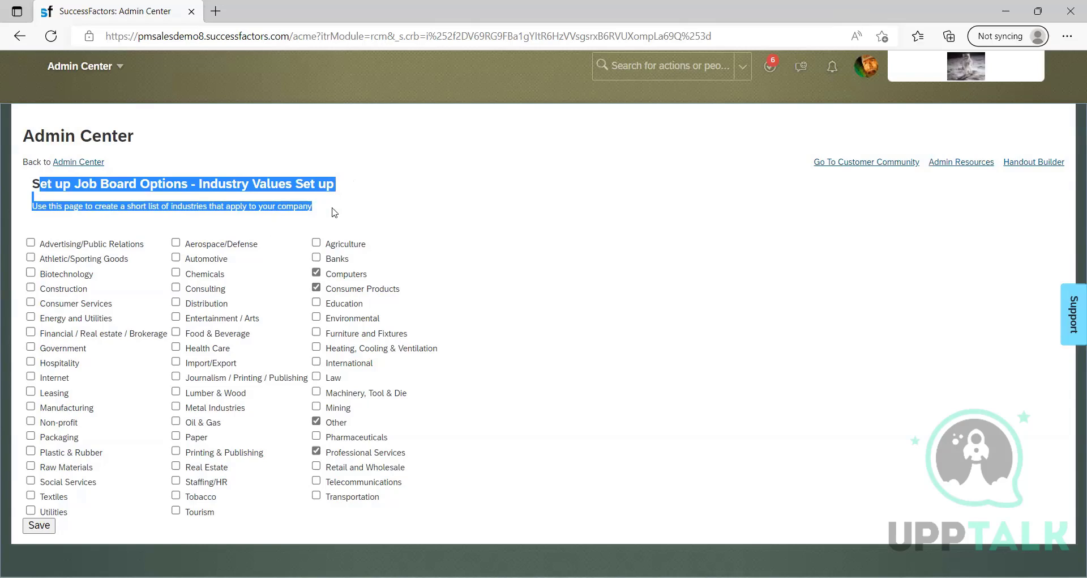
left_click(333, 213)
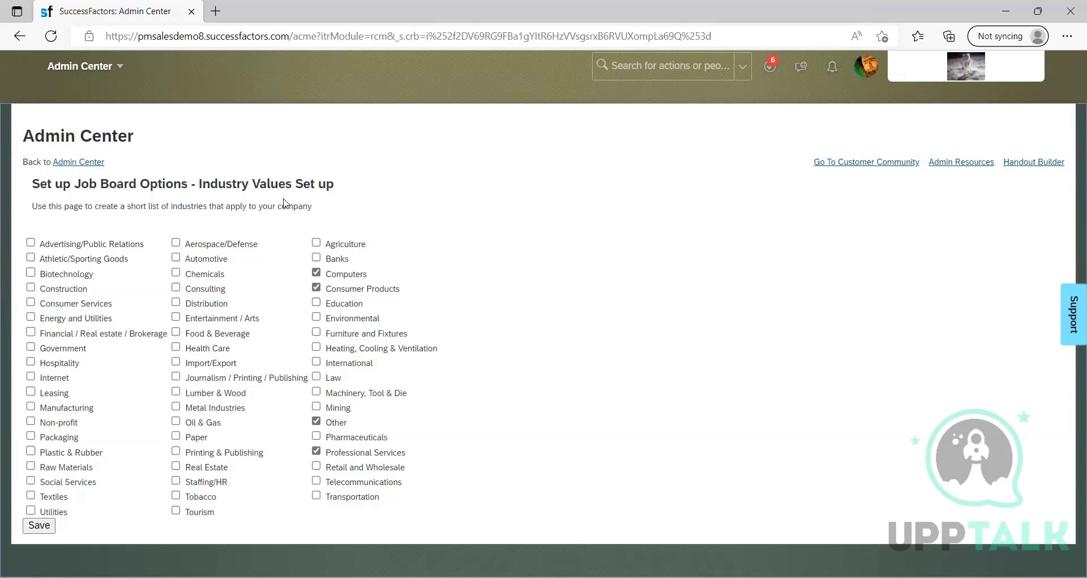
Step: Examine the heading and description of the Industry Values Set up page and its short list of industries for the company
triple_click(35, 205)
left_click(189, 203)
left_click_drag(313, 208, 33, 180)
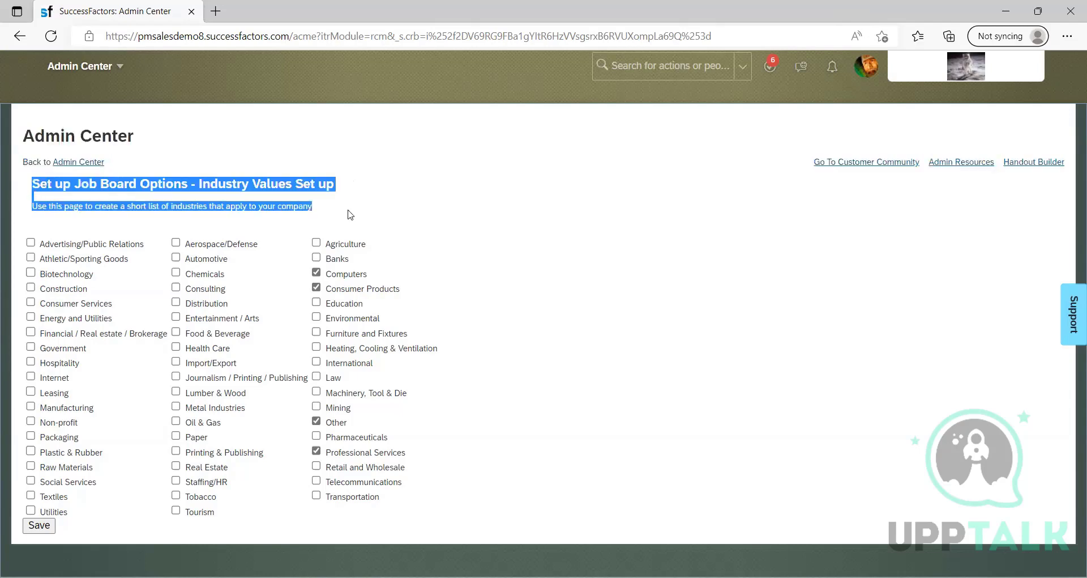
left_click(339, 213)
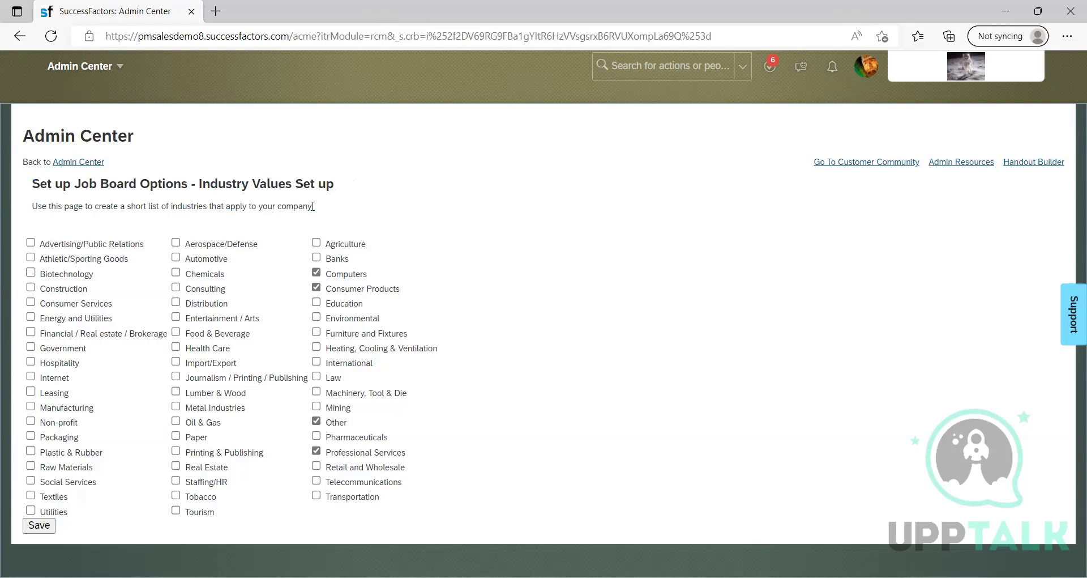
left_click_drag(313, 206, 33, 205)
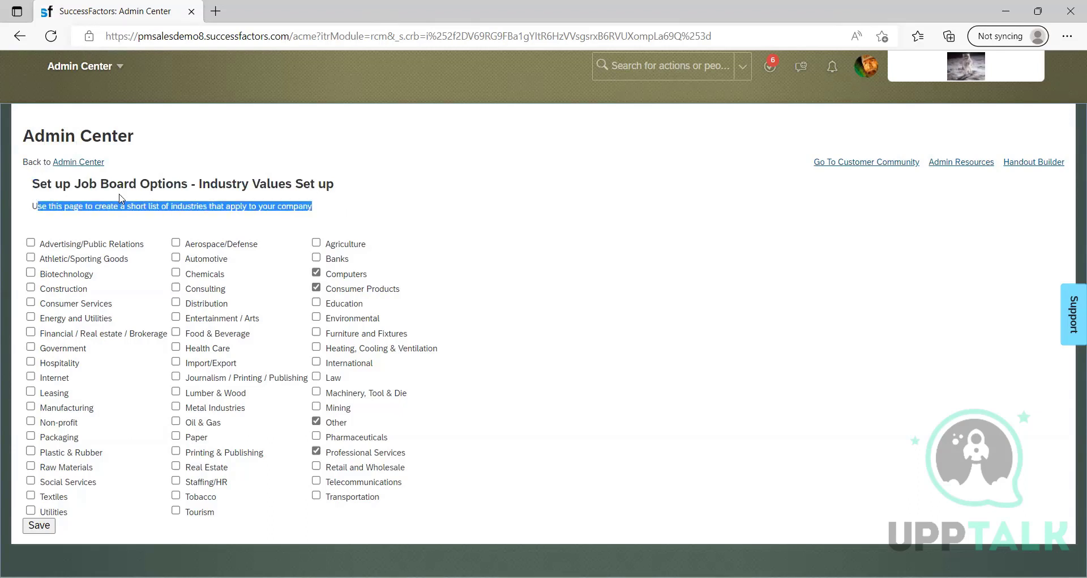
left_click(327, 208)
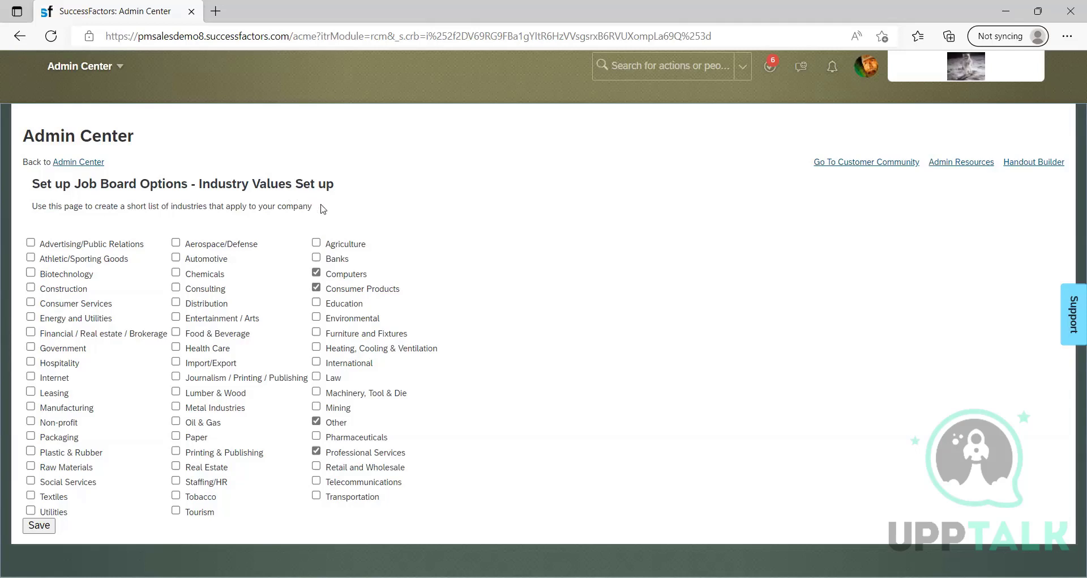
left_click_drag(20, 193, 90, 250)
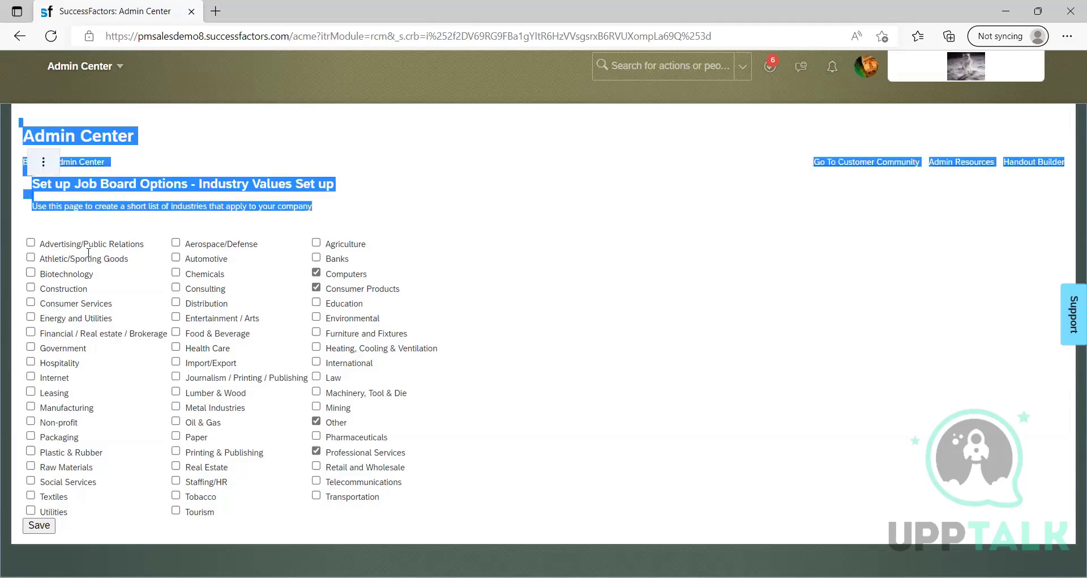
left_click(57, 264)
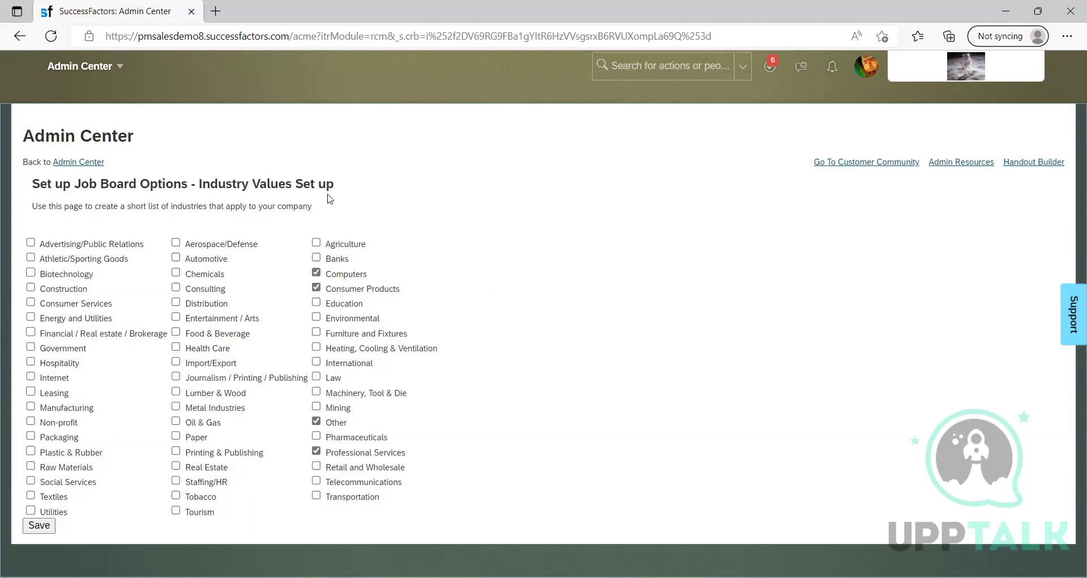
triple_click(64, 203)
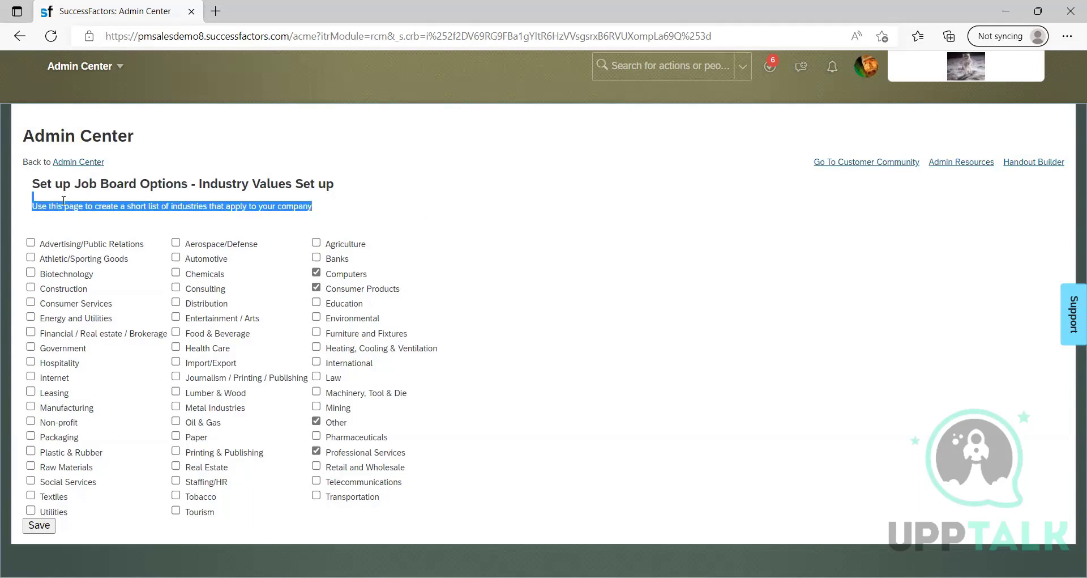
left_click_drag(63, 198, 407, 186)
left_click(451, 294)
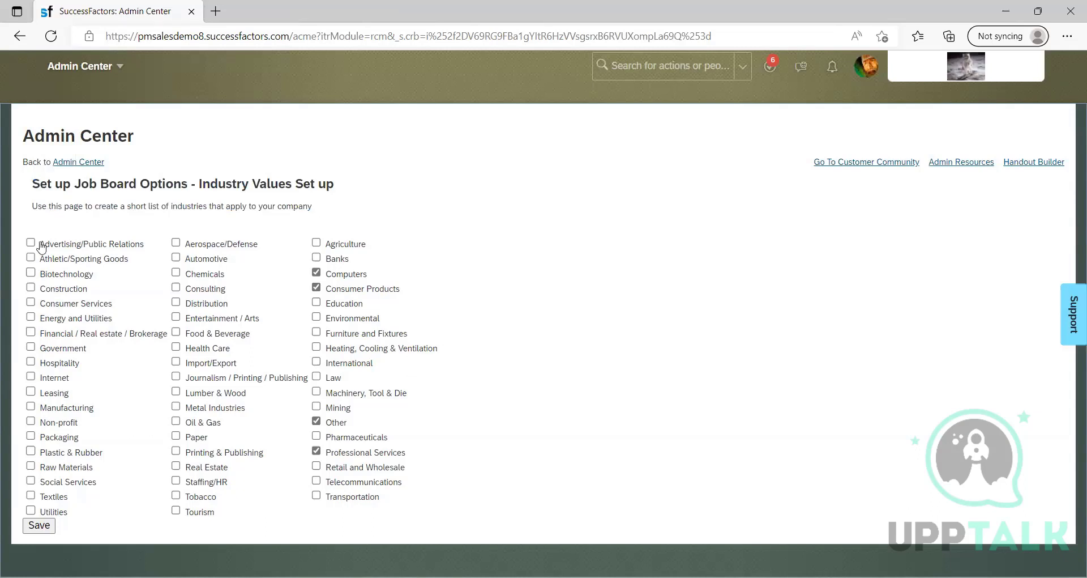
left_click_drag(312, 206, 37, 206)
left_click_drag(278, 206, 330, 204)
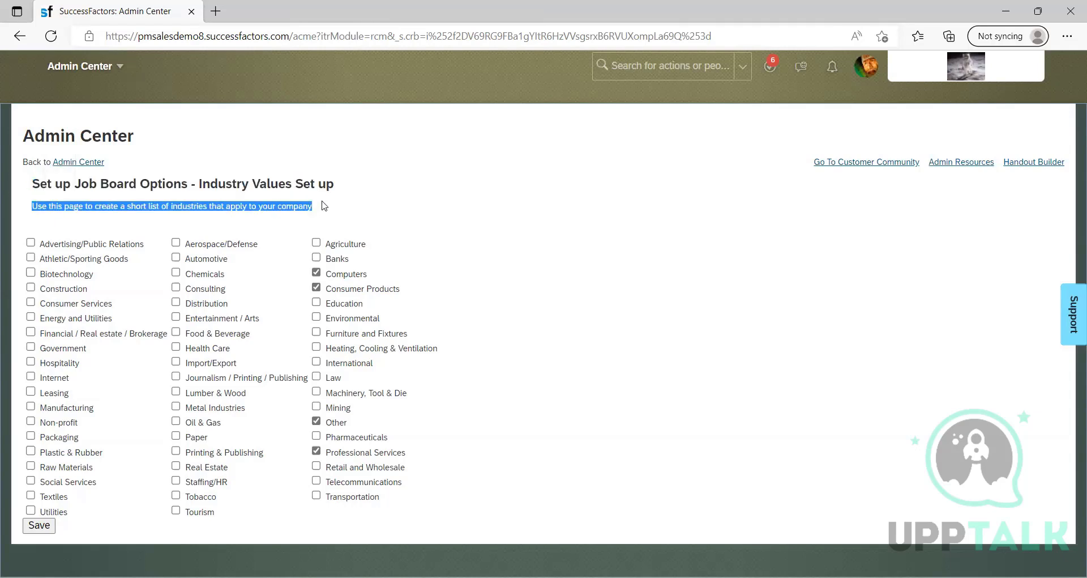
left_click_drag(35, 194, 327, 221)
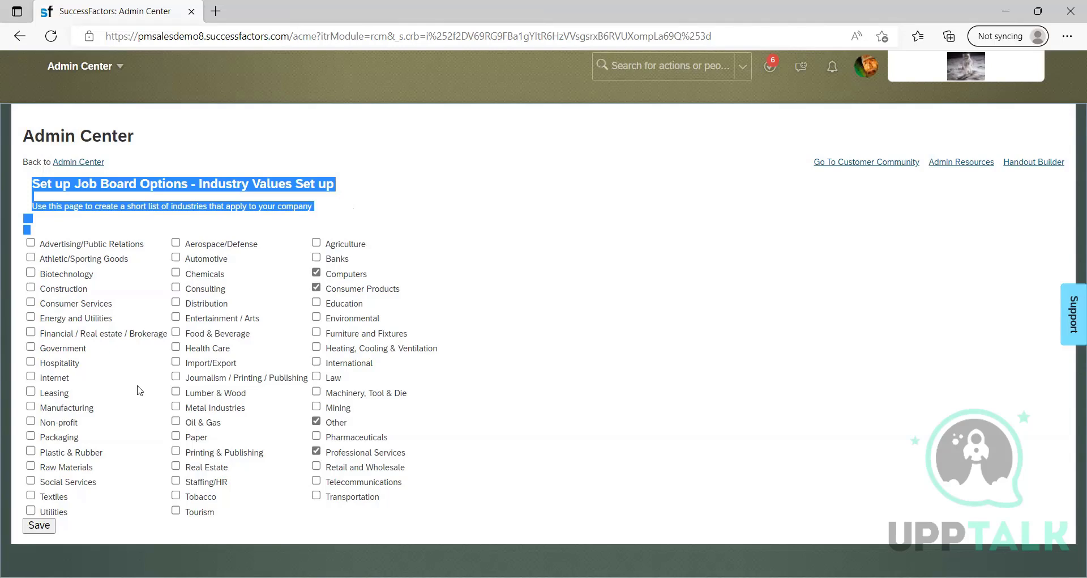
left_click(370, 193)
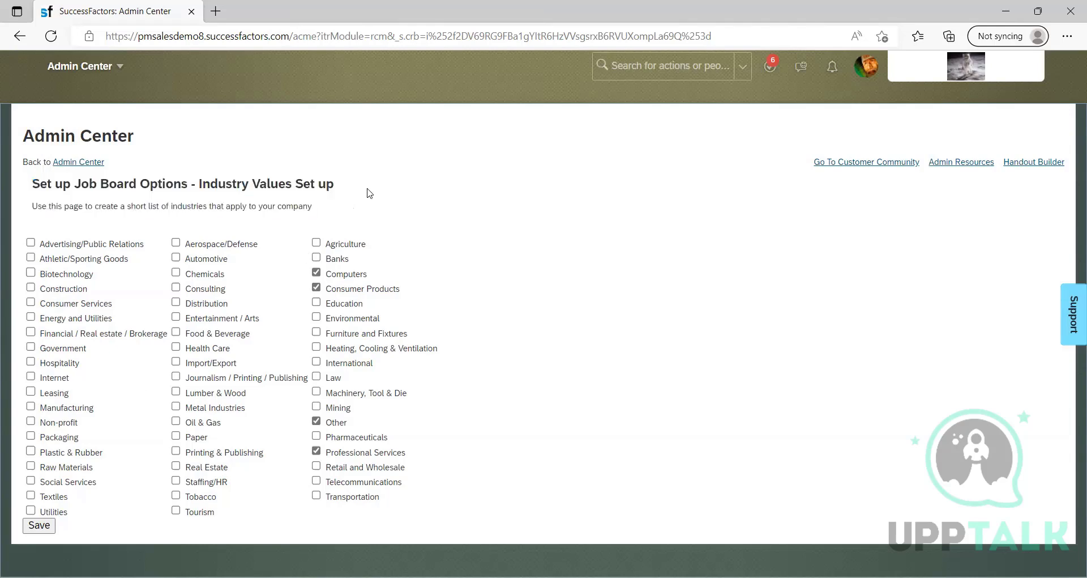
left_click_drag(313, 207, 65, 185)
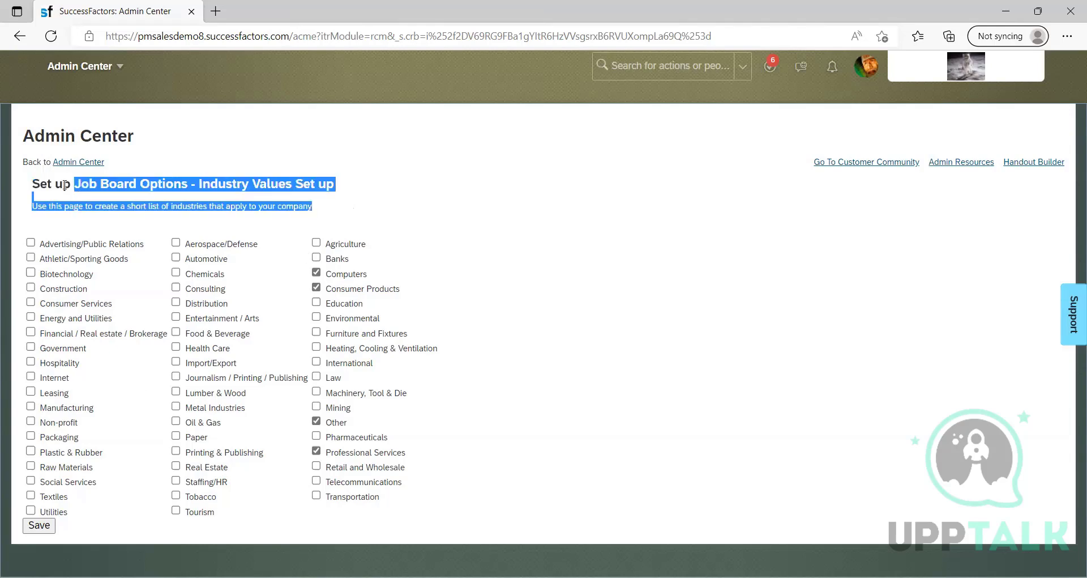
left_click(289, 216)
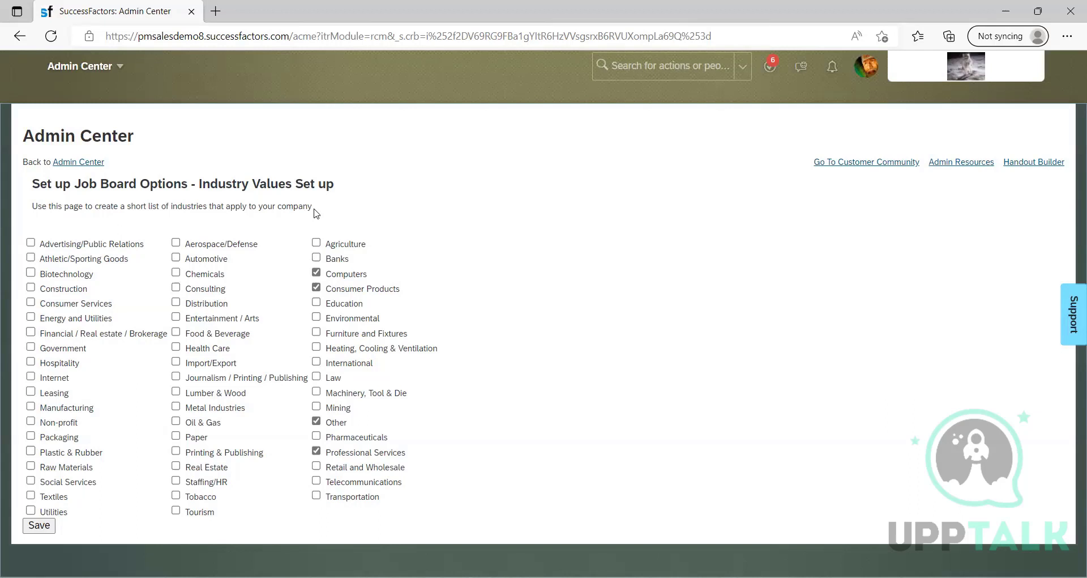
left_click_drag(315, 210, 12, 200)
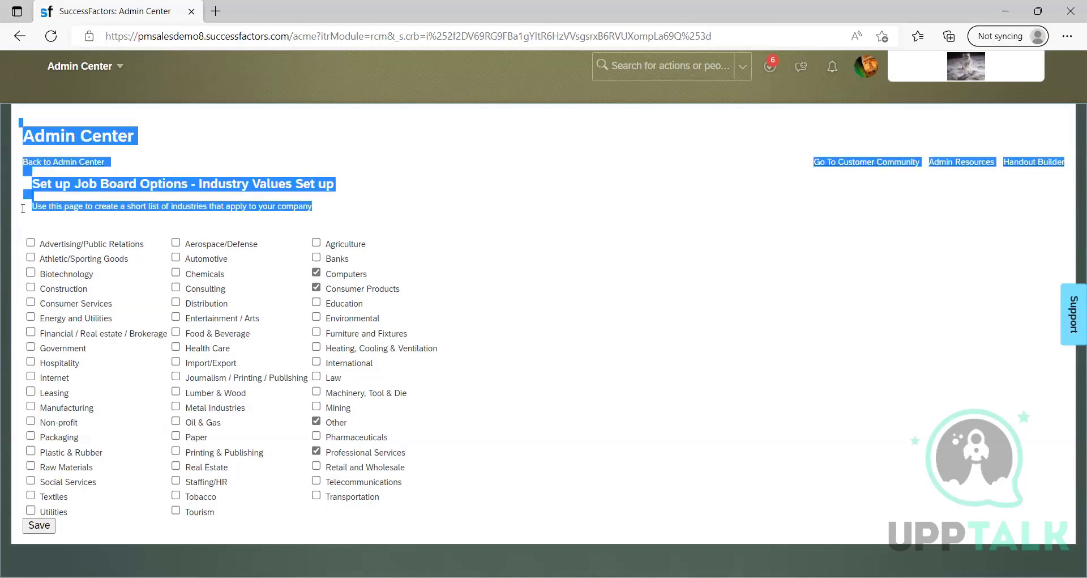
left_click(261, 181)
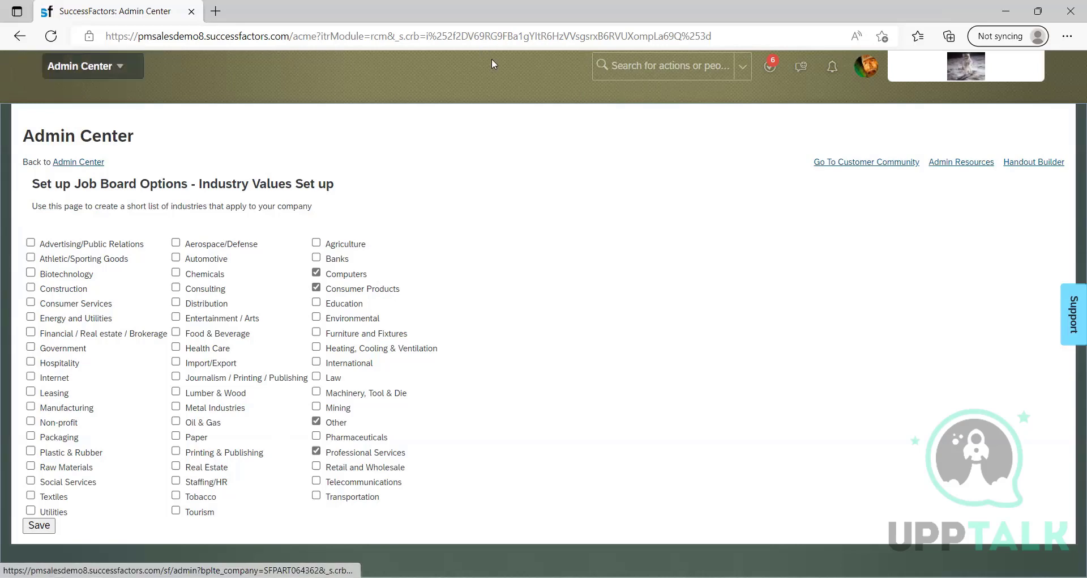
Step: Search the actions for "setup job board" and reopen Set up Job Board Options
left_click(660, 69)
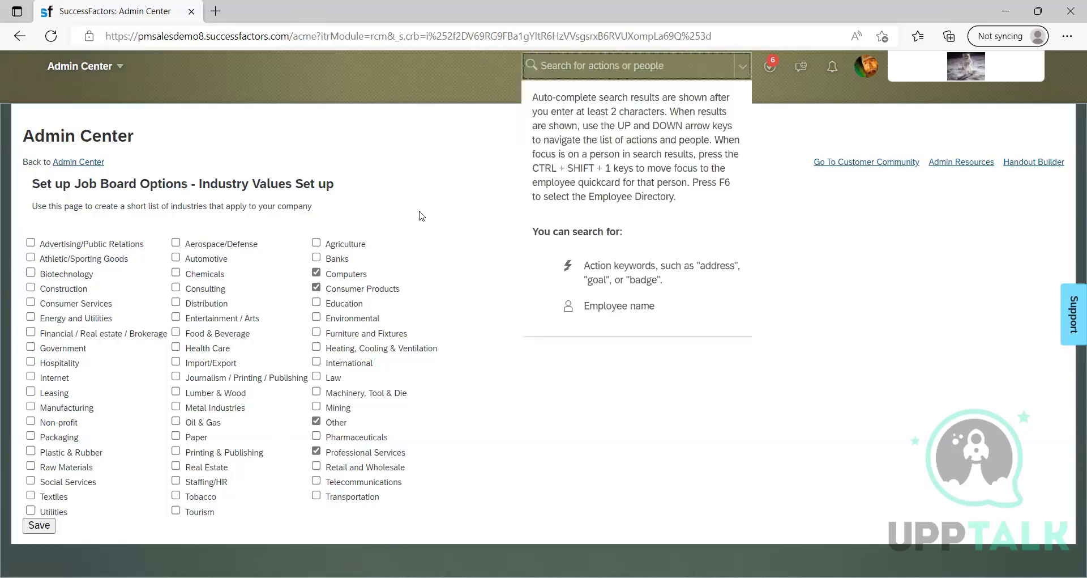
type("s")
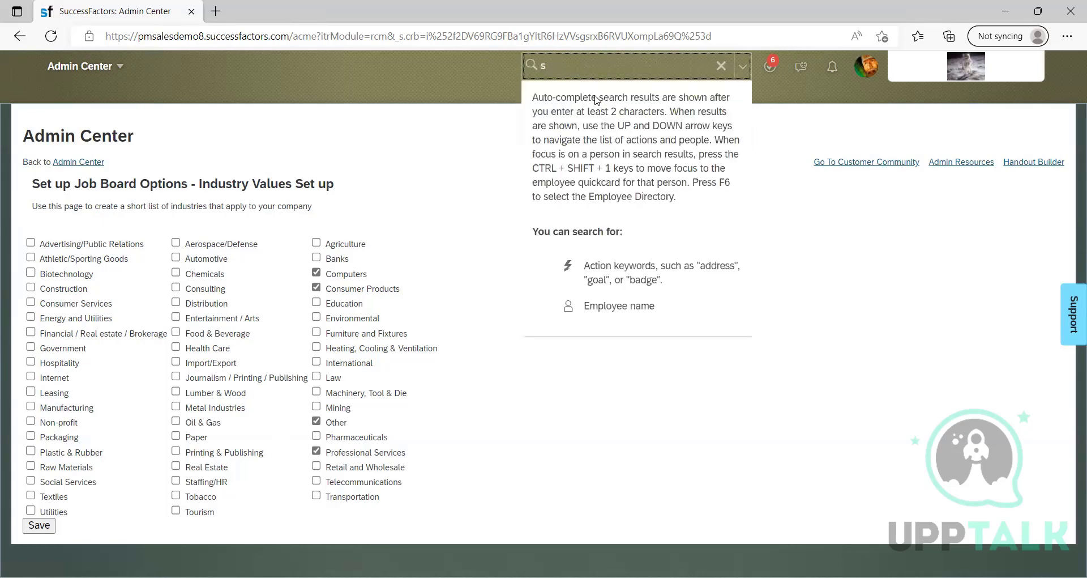
type("etup job")
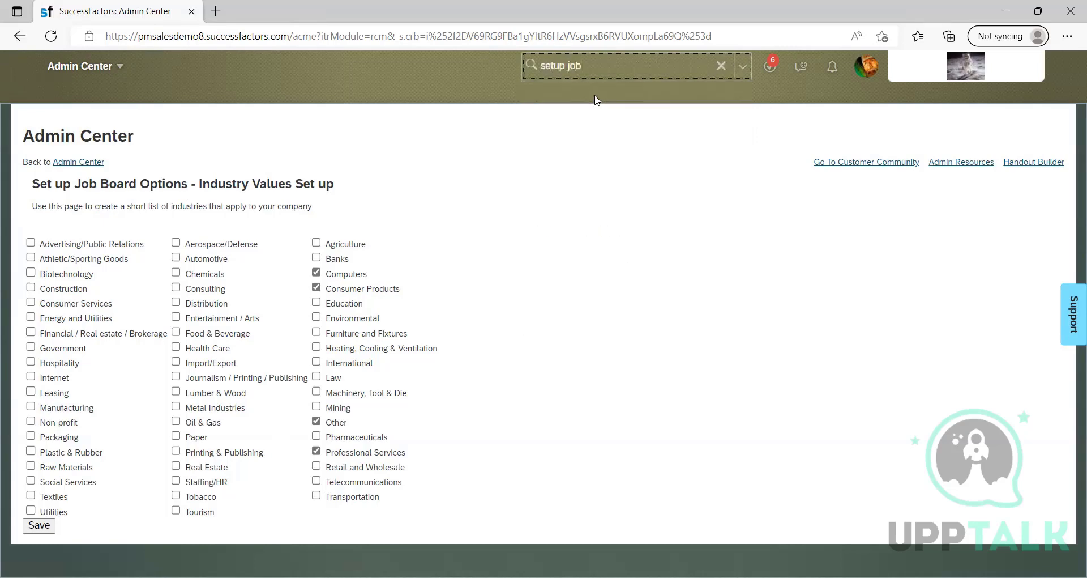
type(" board")
left_click(561, 110)
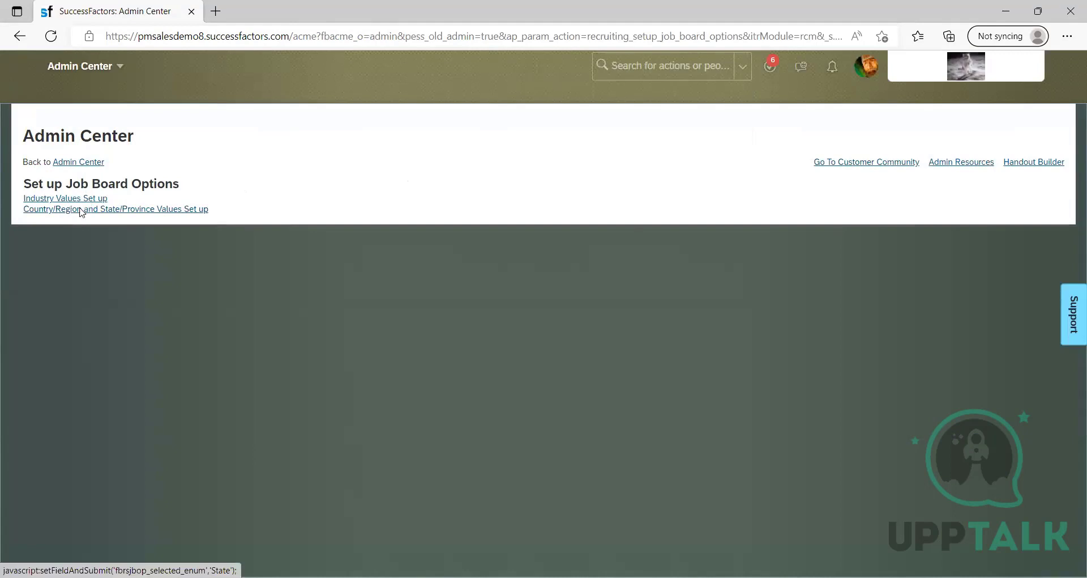
Step: Open Country/Region and State/Province Values Set up and examine the All and Custom Select options for countries and states
left_click(175, 209)
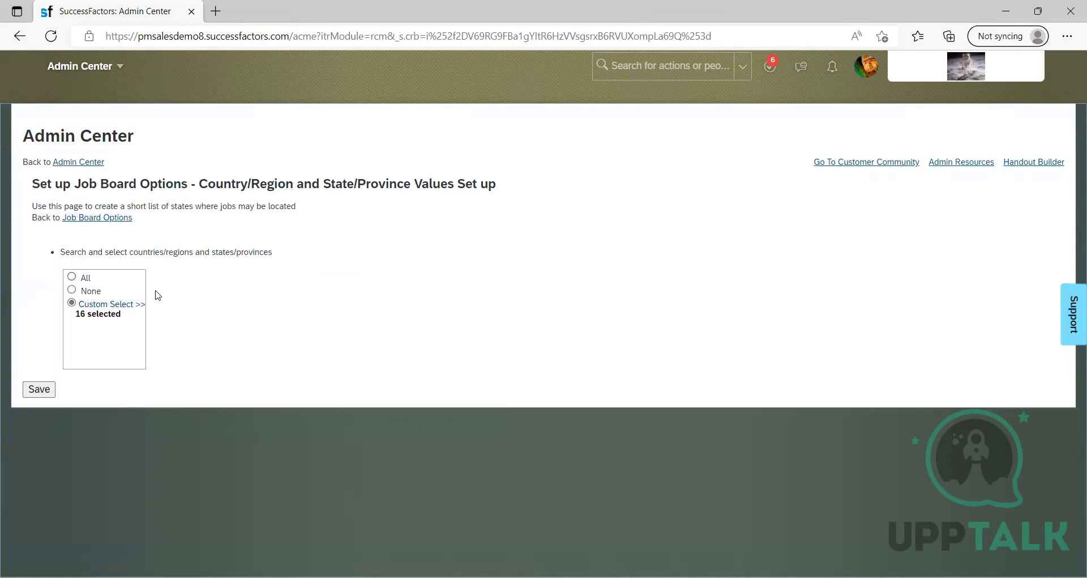
left_click(72, 278)
left_click(117, 308)
left_click(120, 312)
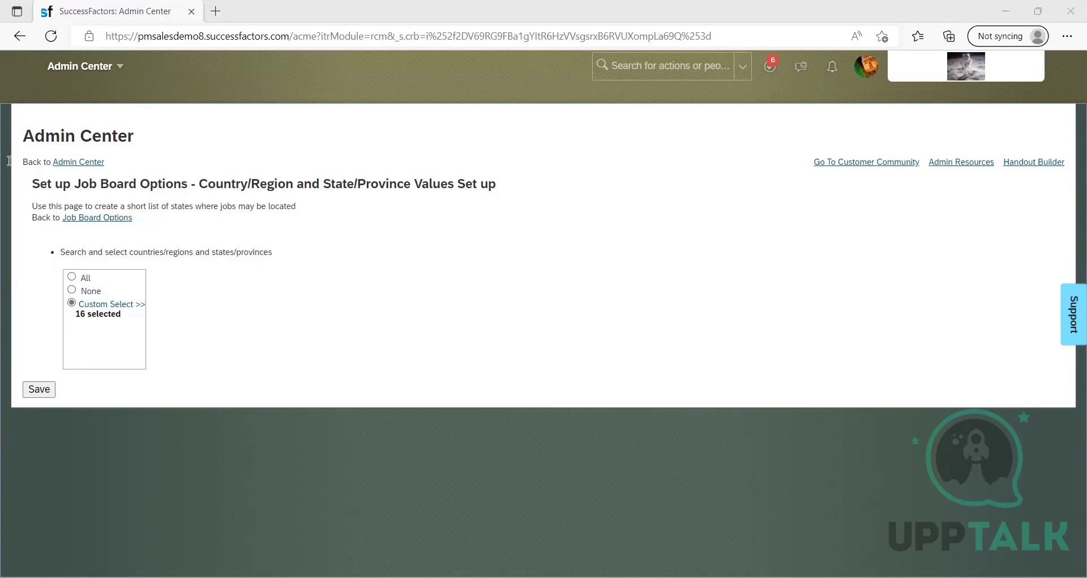
Step: Switch to Notepad and start item 6 with "Setup job board - Added related industries client is associated - Selected the"
key("alt+Tab")
type("6. ")
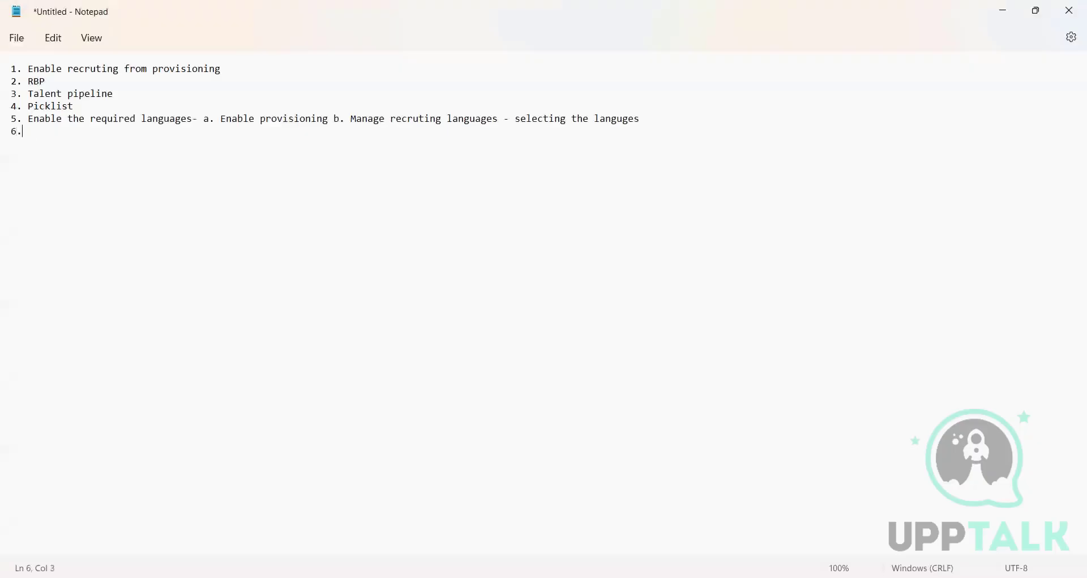
type("Setup job board - Added rela")
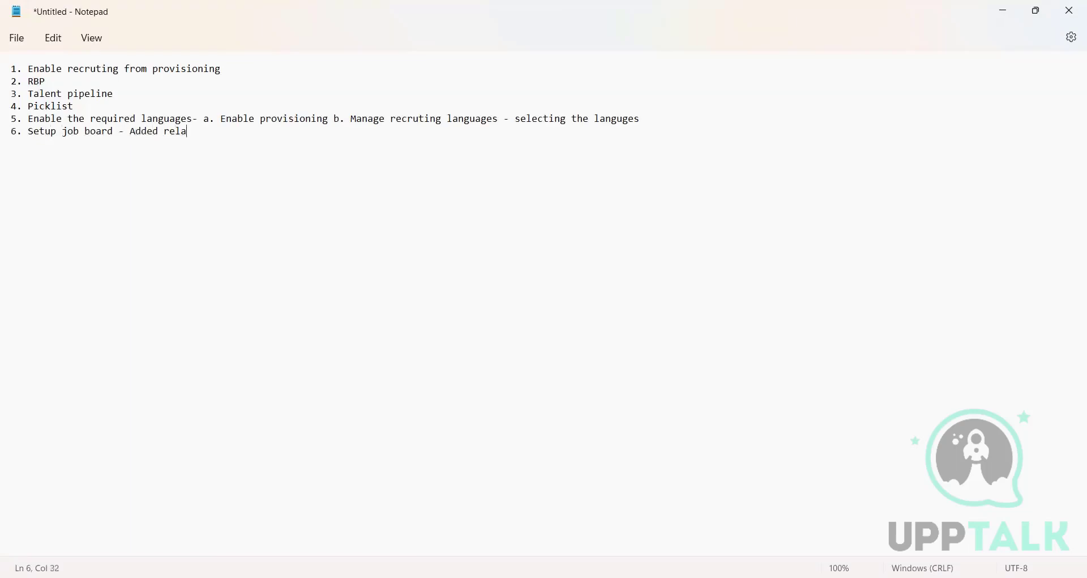
type("ted industries client is a")
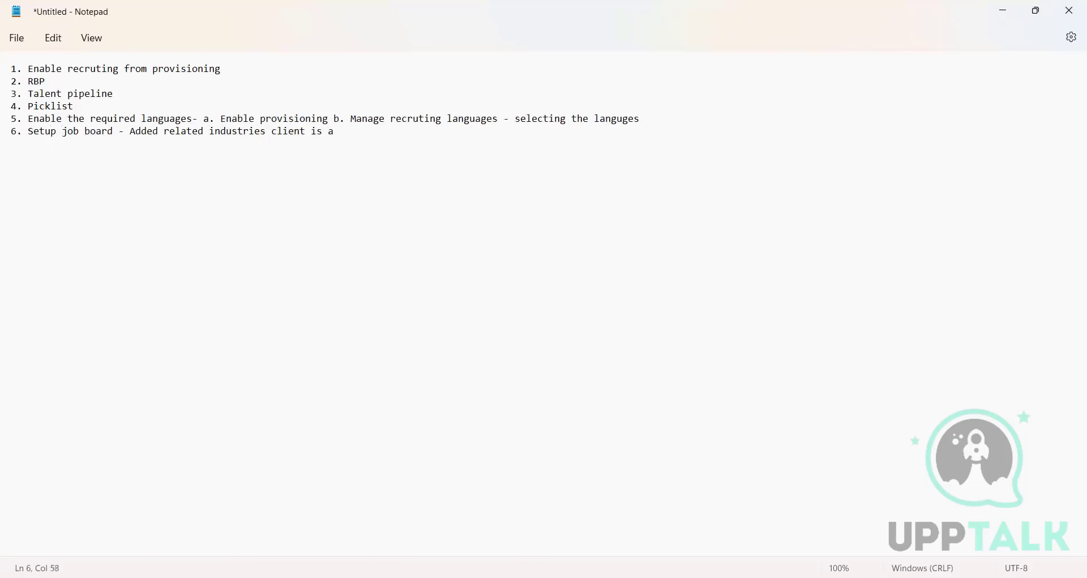
type("ssociated - Selected the counti")
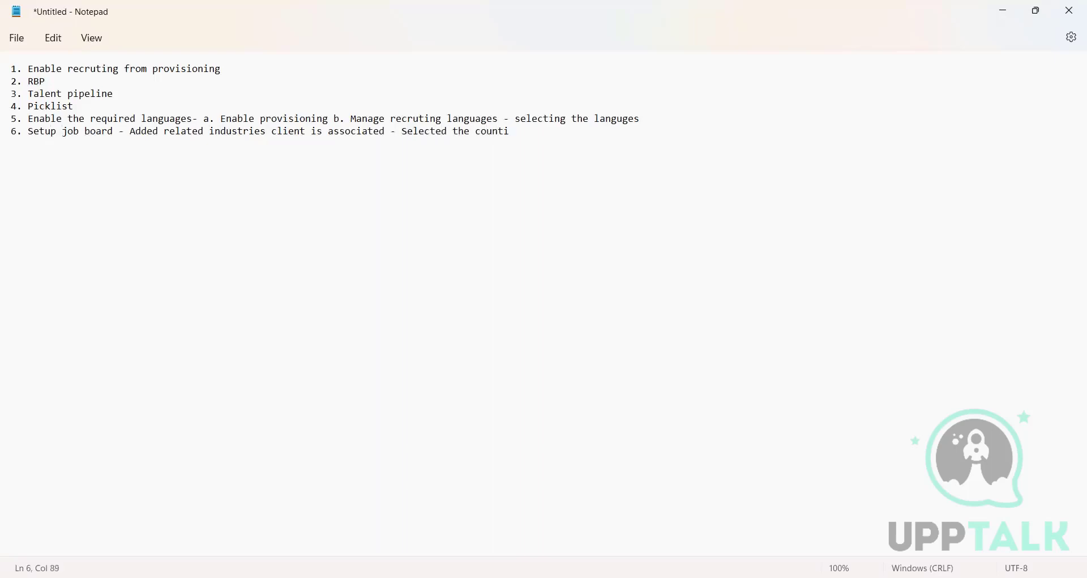
Step: Complete item 6 with "countiries the client is involved and wants to post the jobs" and start a new line
type("ries")
key("BackSpace")
key("BackSpace")
key("BackSpace")
type("ies the client")
key("BackSpace")
key("BackSpace")
type("nt is invou")
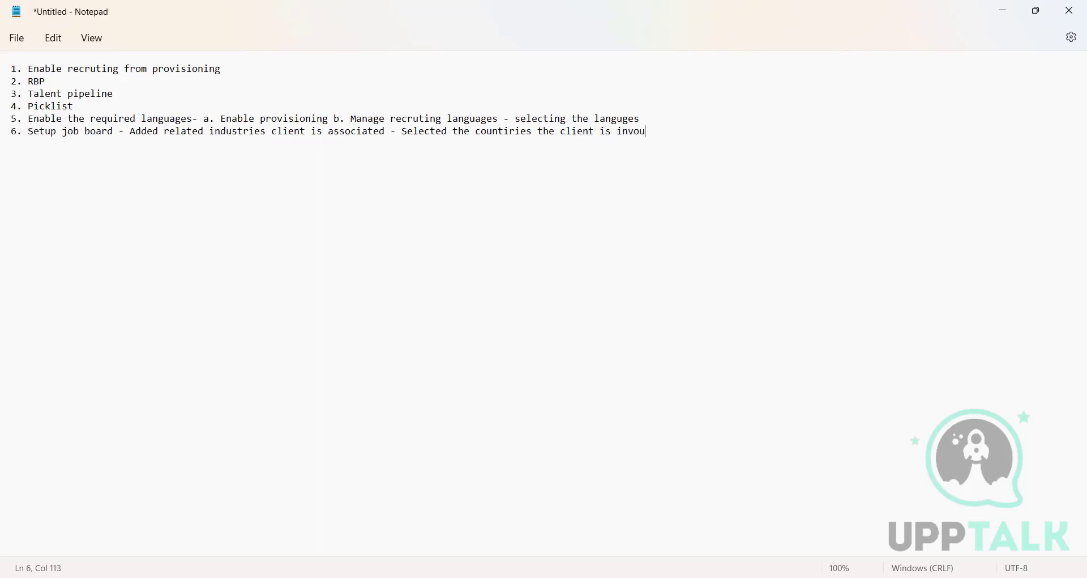
type("ved and p")
key("BackSpace")
type("whats")
key("BackSpace")
key("BackSpace")
key("BackSpace")
key("BackSpace")
type("ants to post the j")
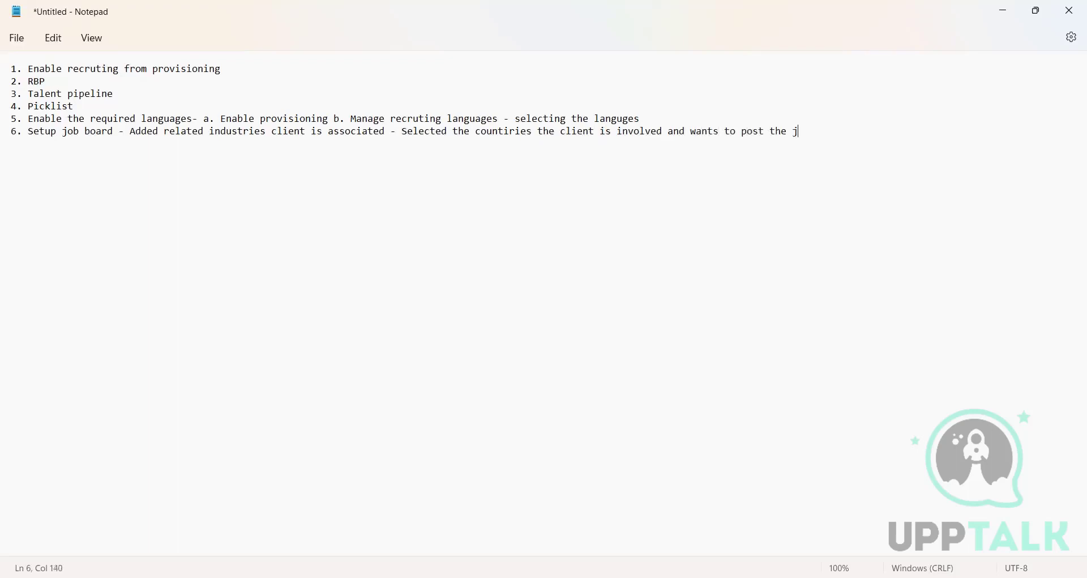
type("obs")
key("Return")
Step: Review the six setup items in the notes and add item 7, "Creation of requisition"
left_click_drag(28, 68, 827, 134)
key("ctrl+a")
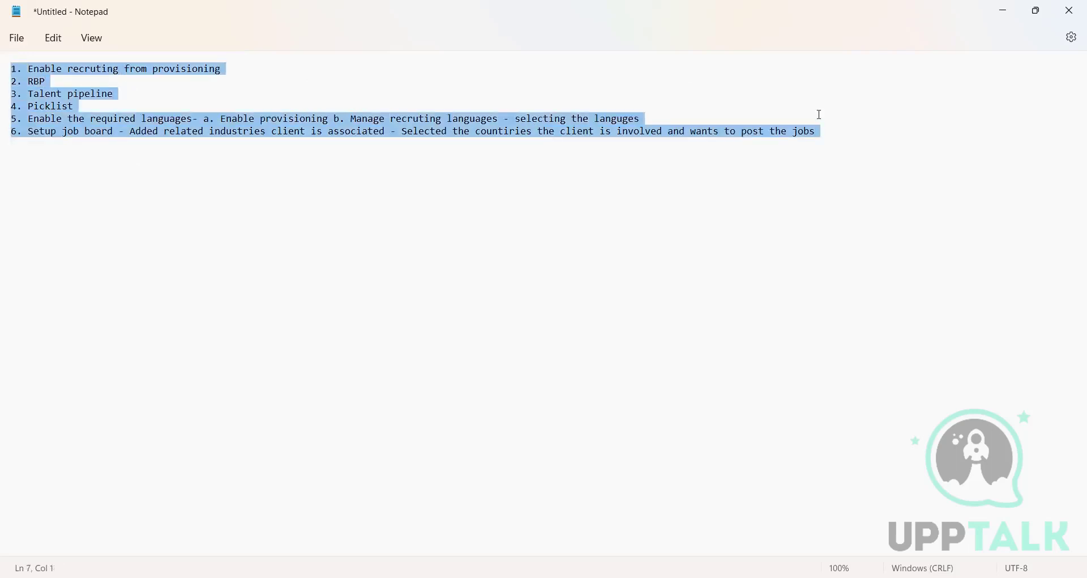
key("Right")
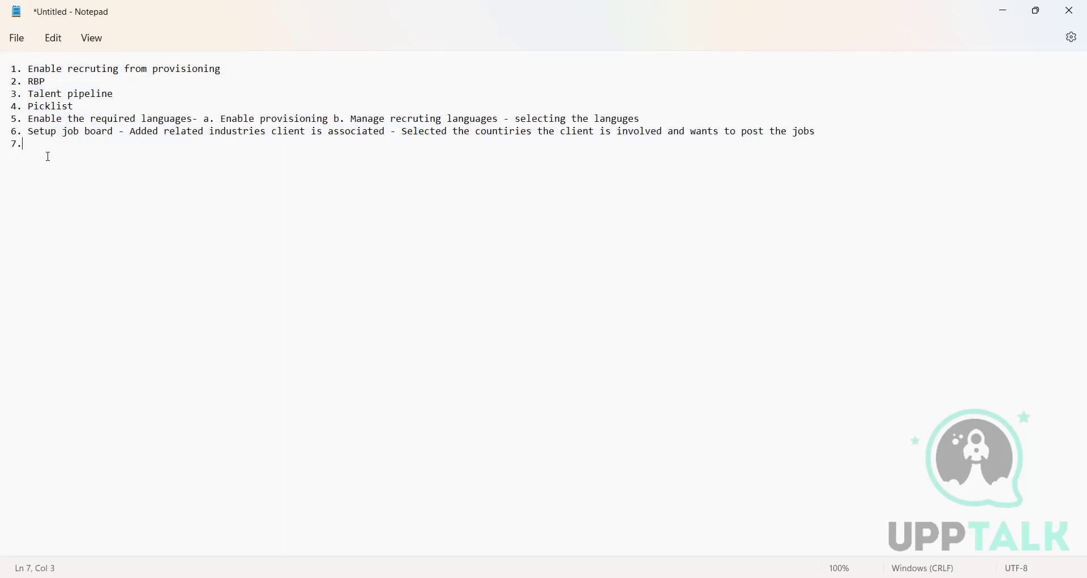
type("Creation of requisition")
key("Return")
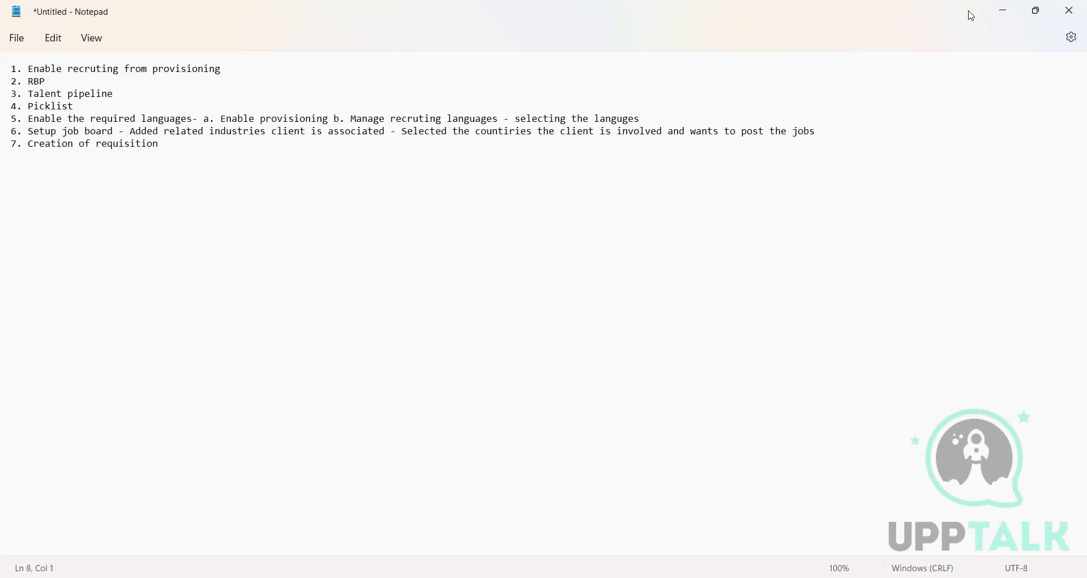
Step: Return to SuccessFactors, search the actions for "manage temp" and open the Recruiting Management template types in Manage Templates
left_click(1005, 12)
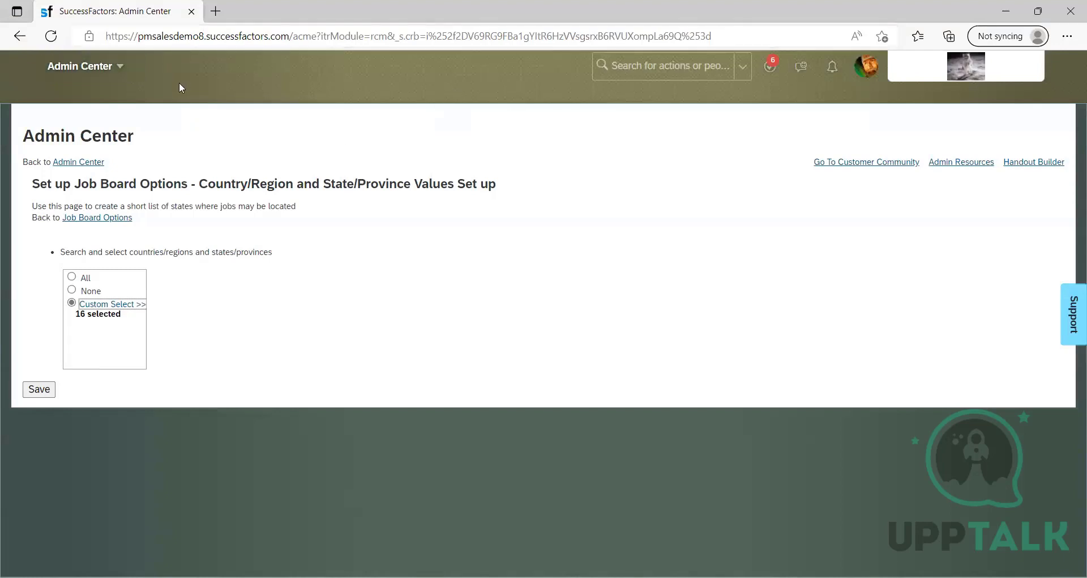
left_click(673, 59)
type("manage ")
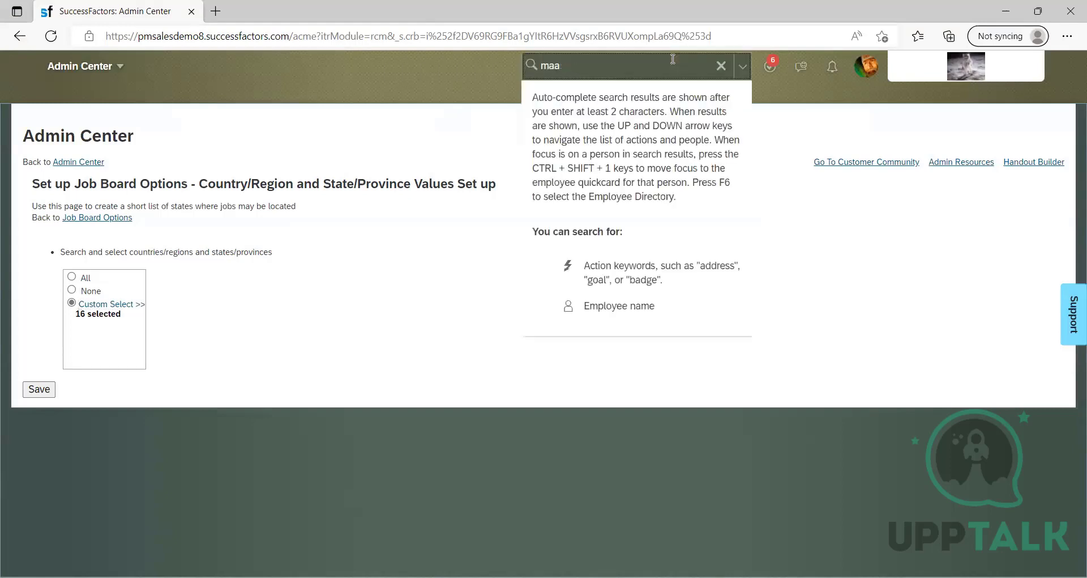
type("temp")
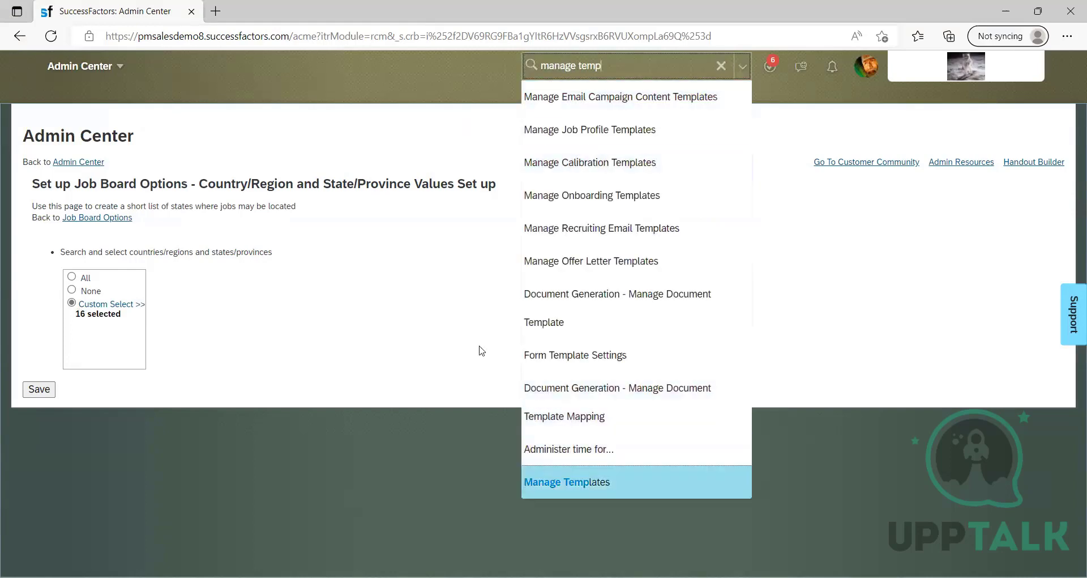
left_click(600, 481)
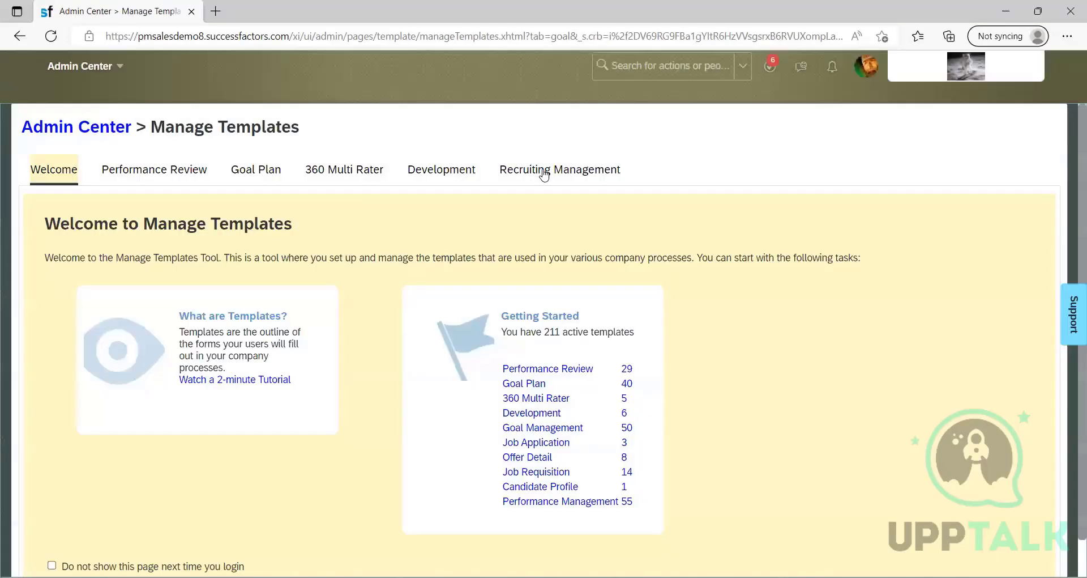
left_click(541, 172)
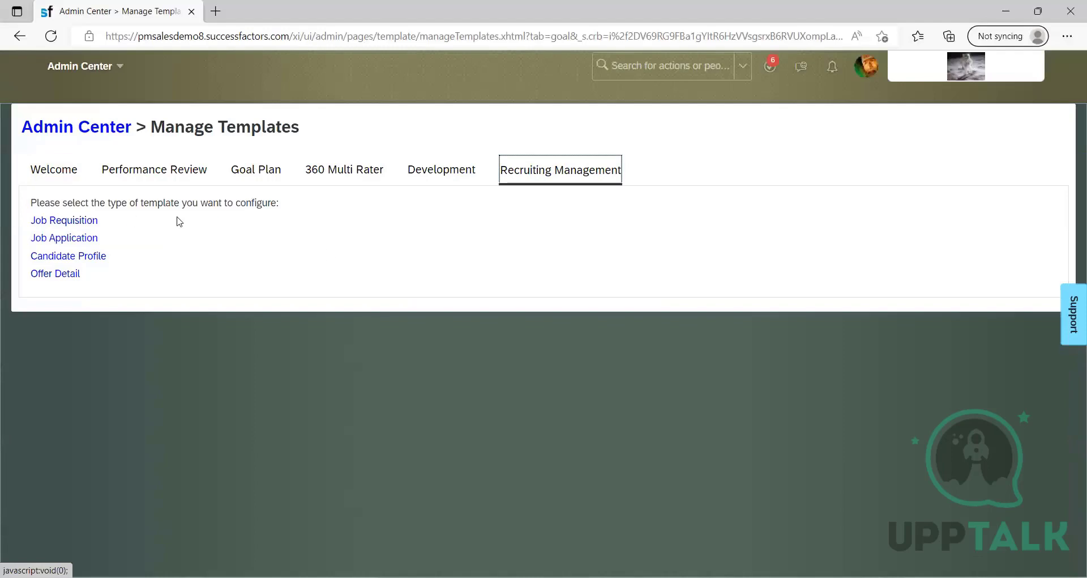
Step: Open the list of Job Requisition templates and activate the Basic Job Requisition VPM template
left_click(179, 221)
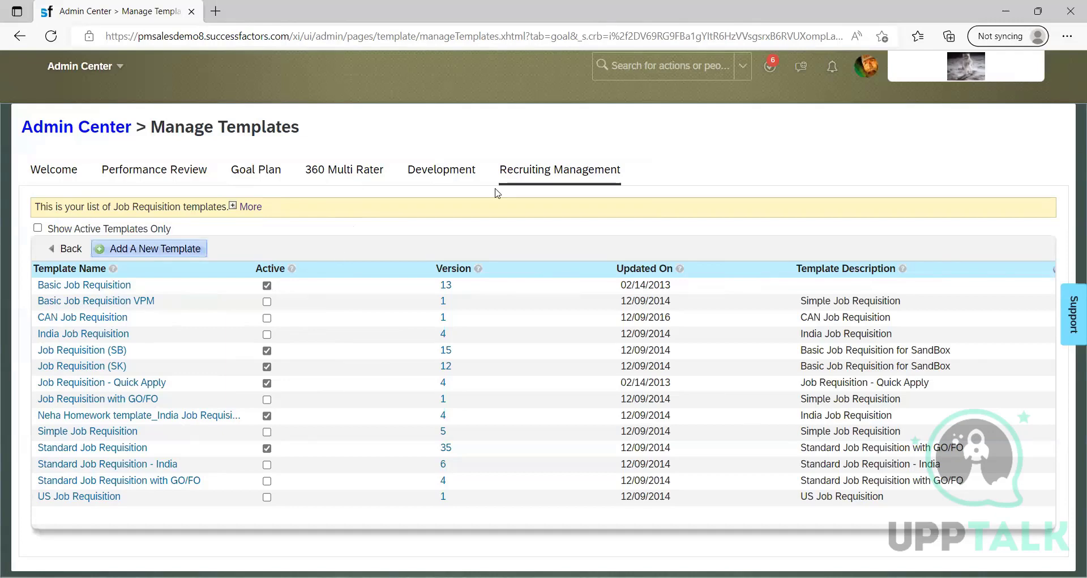
left_click(531, 173)
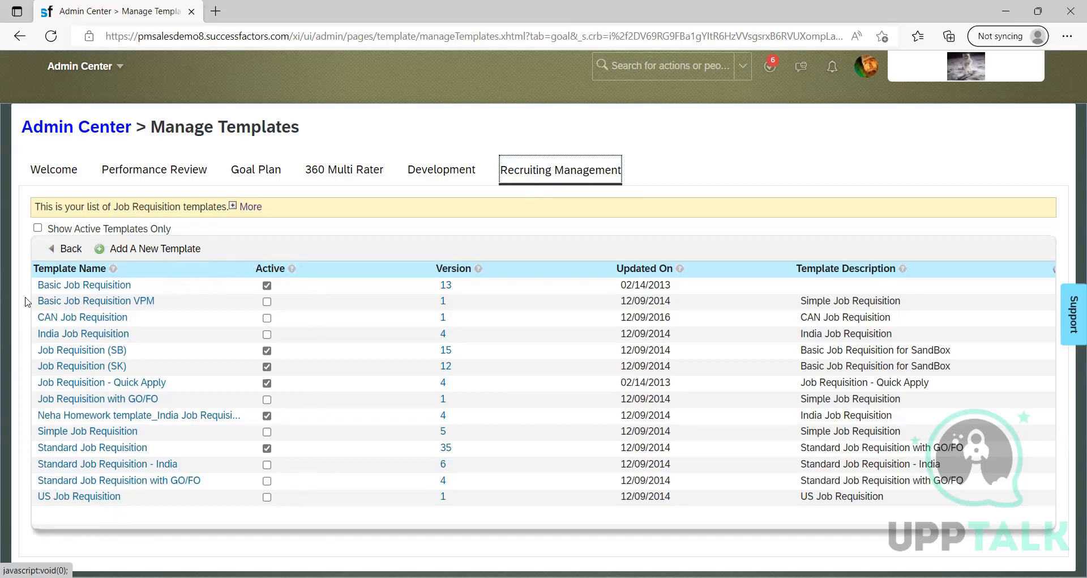
left_click(267, 301)
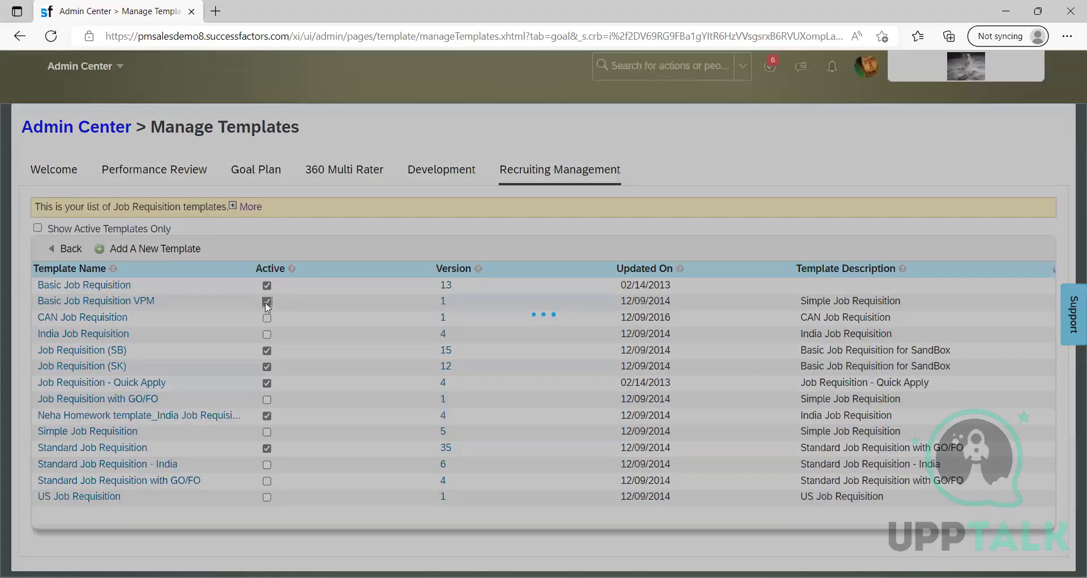
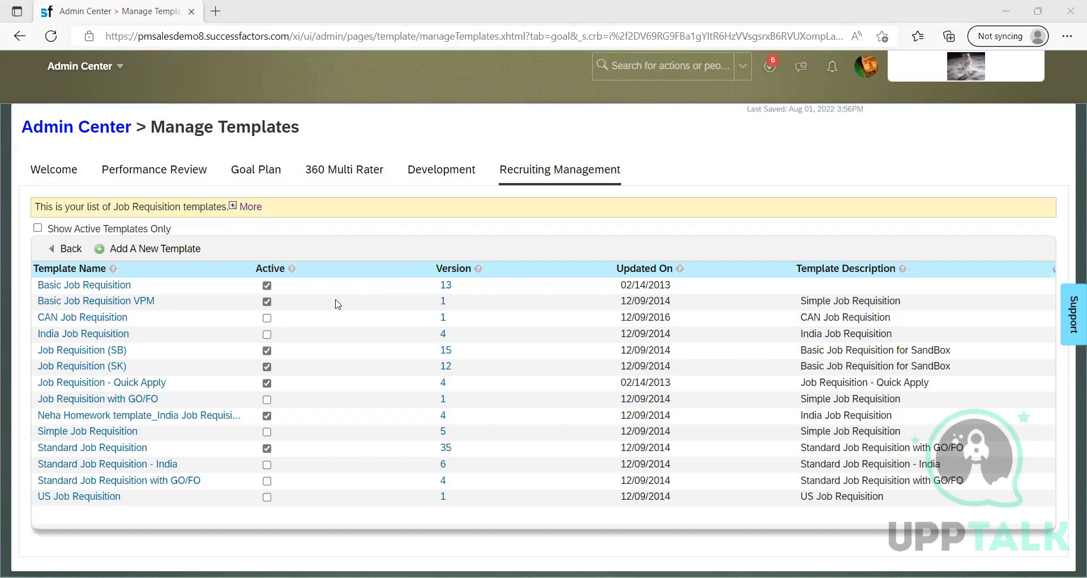
Step: Open the form for a new job requisition template, examine its settings, cancel it and return to the Job Requisition template list
left_click(136, 251)
left_click(140, 256)
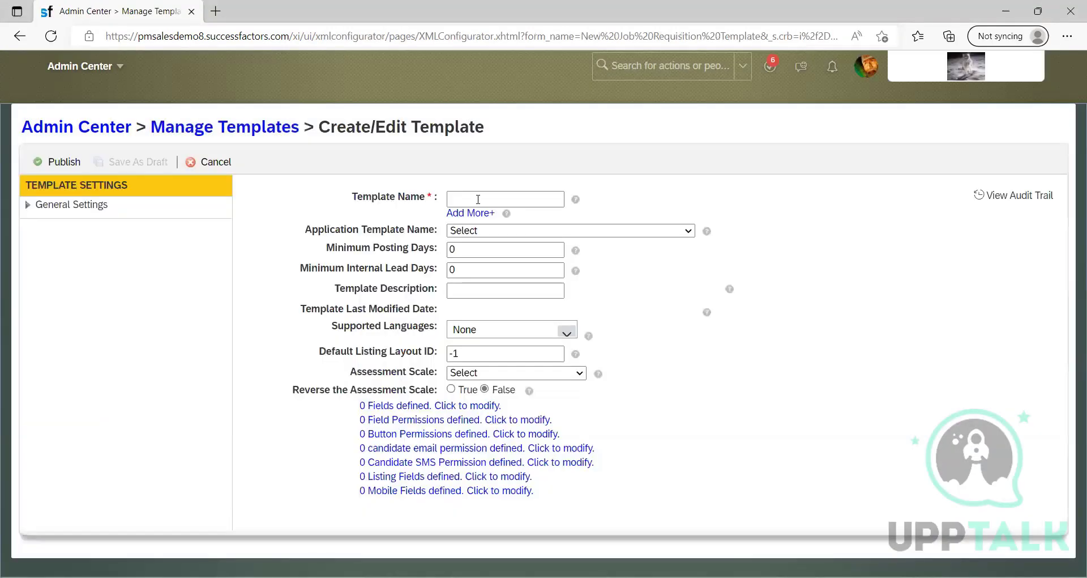
left_click(479, 198)
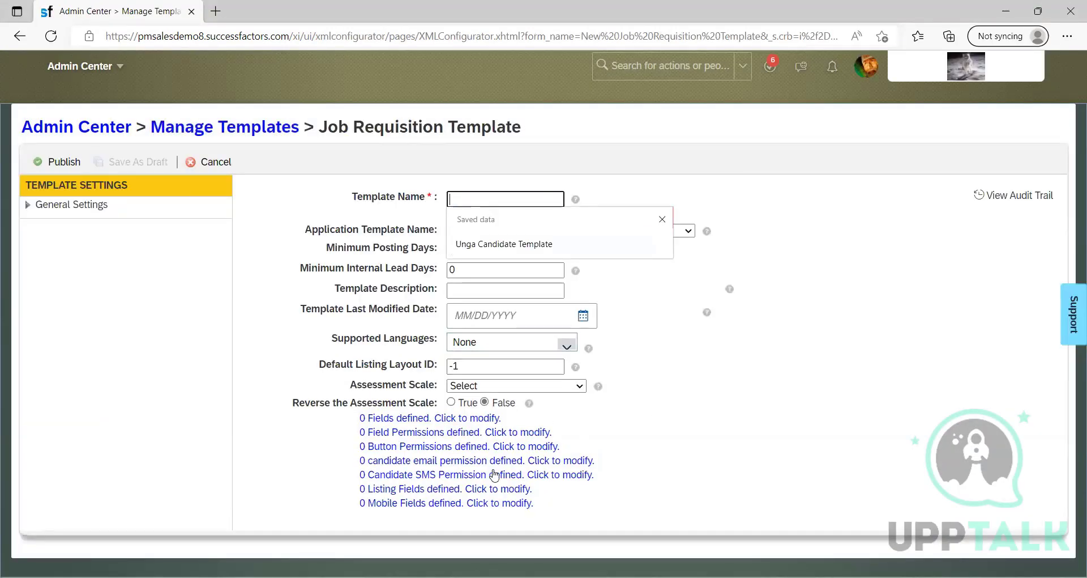
left_click(723, 410)
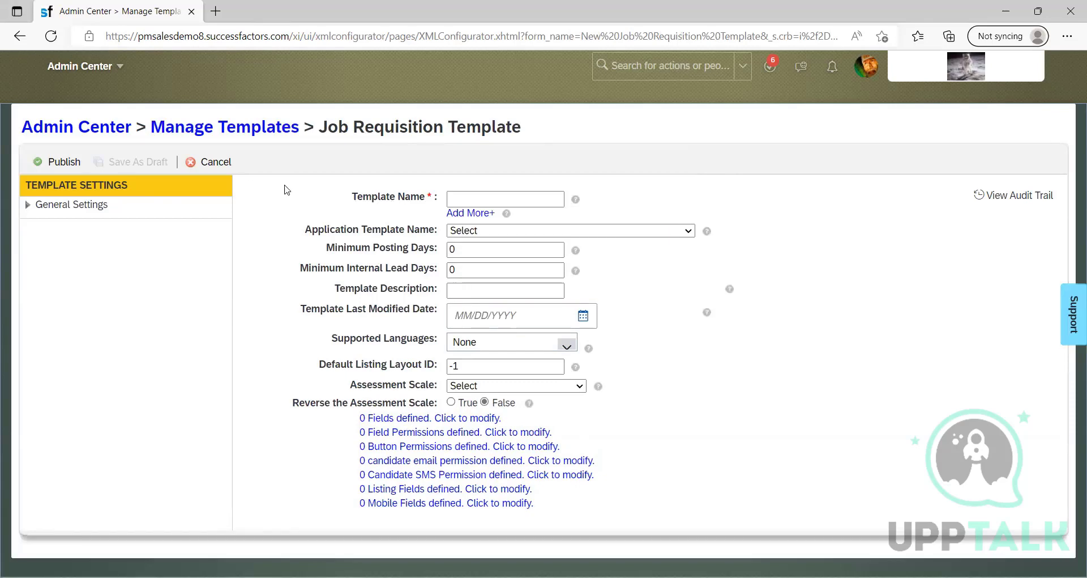
left_click(216, 164)
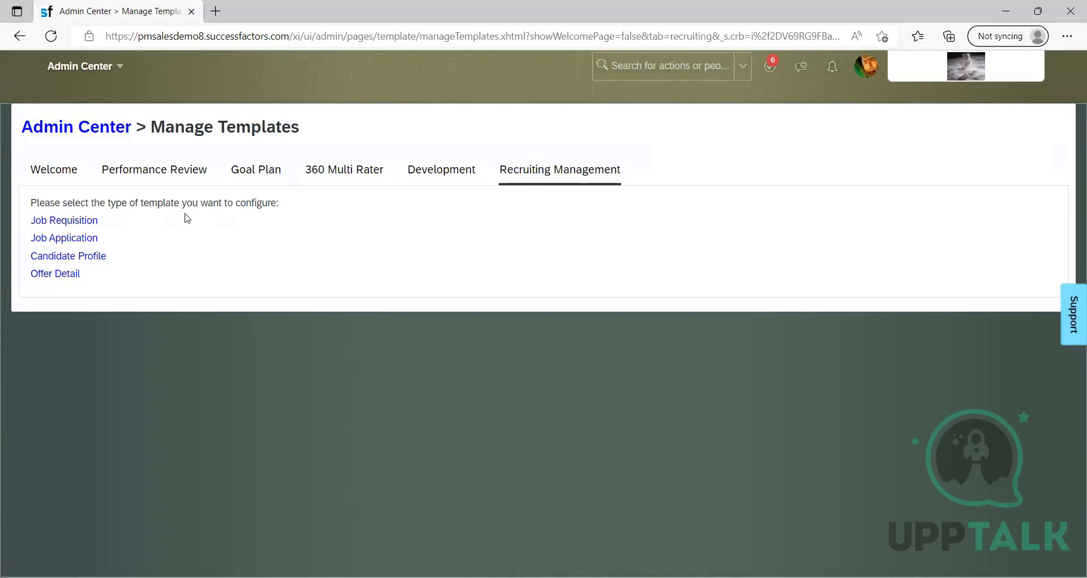
left_click(65, 219)
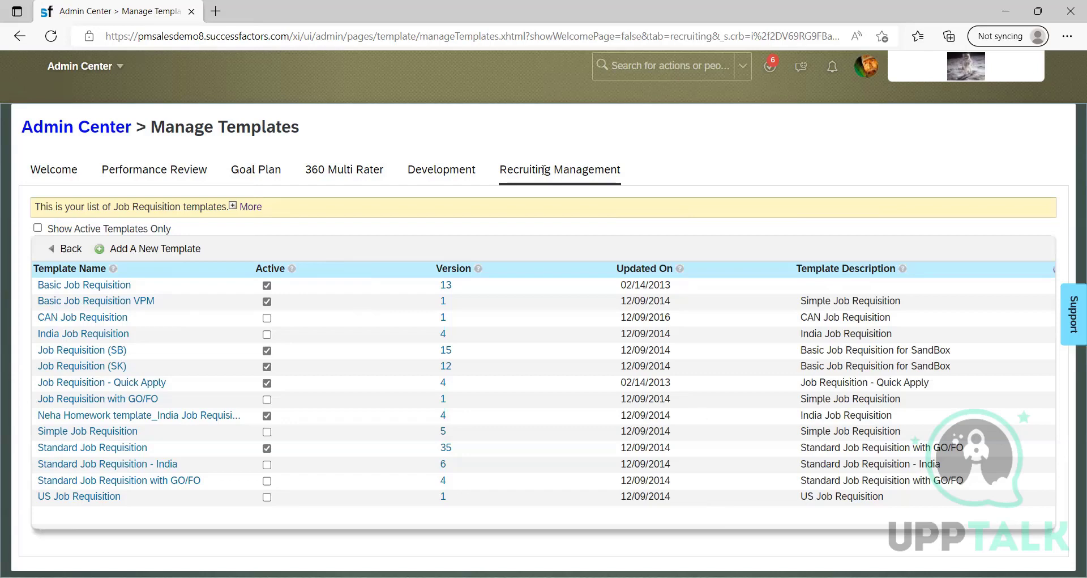
Step: Switch to Notepad++ with JRDM_Starter.xml open, maximize the window and create a new blank file
key("alt+Tab")
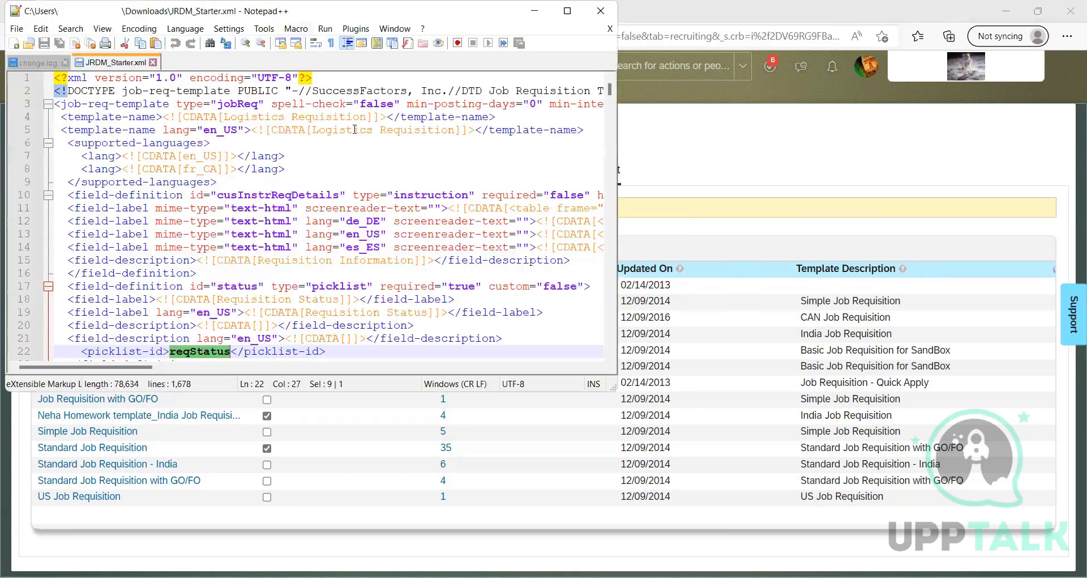
key("super+Up")
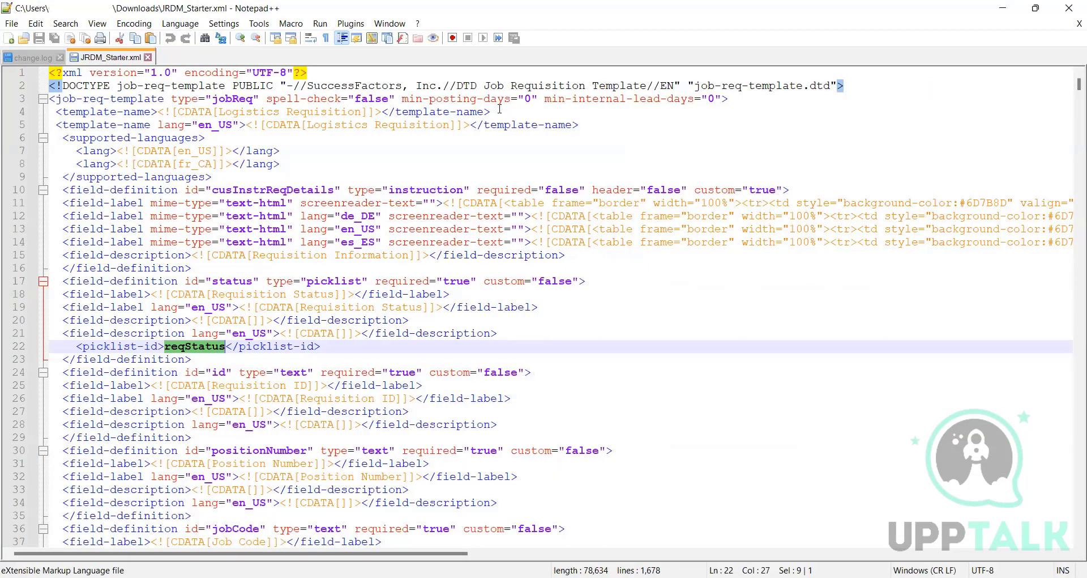
left_click_drag(730, 98, 22, 68)
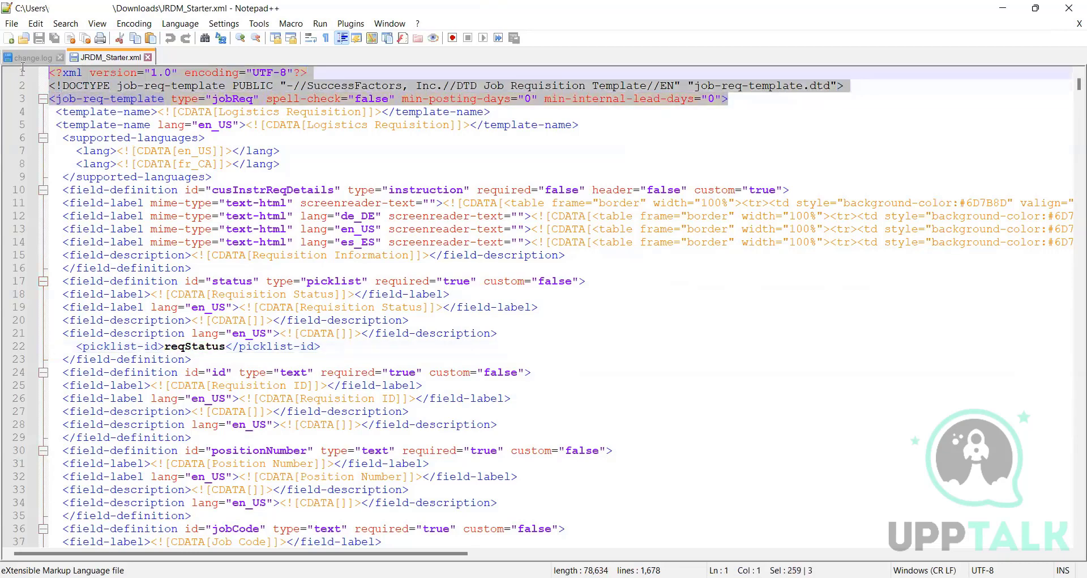
left_click(8, 38)
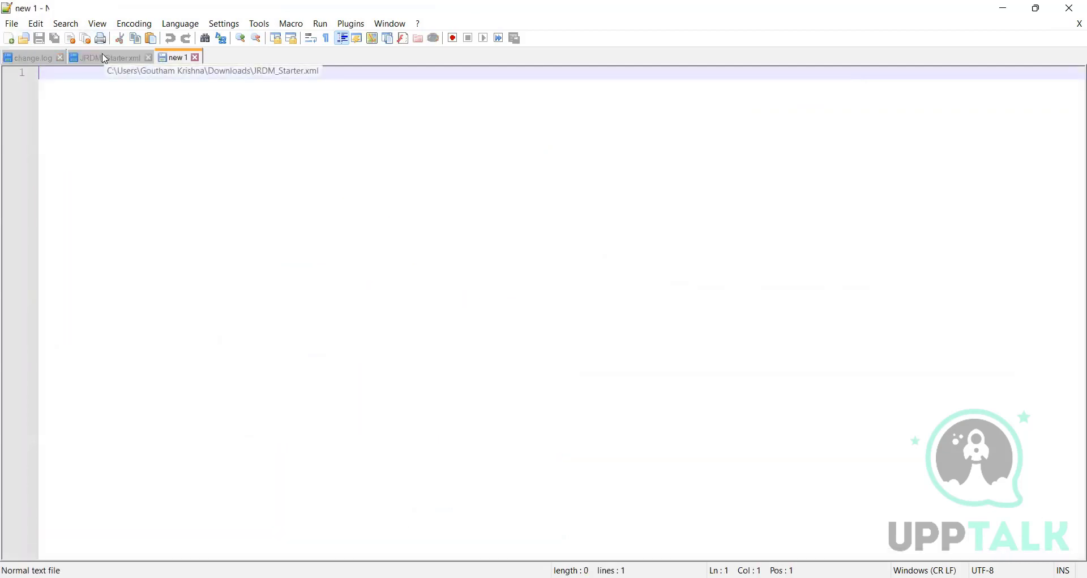
Step: Copy the XML declaration, DOCTYPE and opening job-req-template lines from JRDM_Starter.xml into the new file and start a new line
left_click(103, 58)
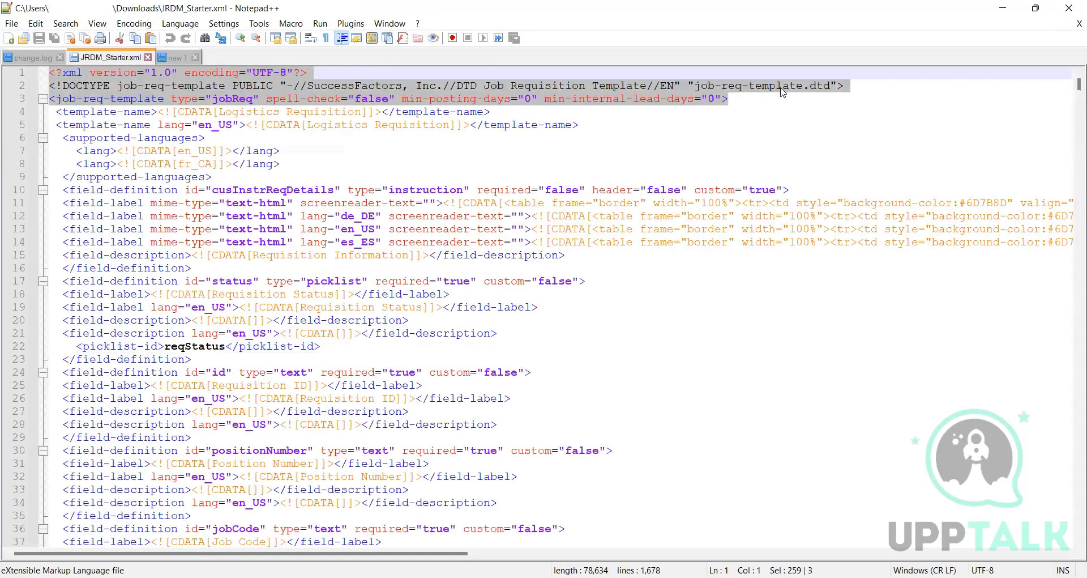
left_click(733, 99)
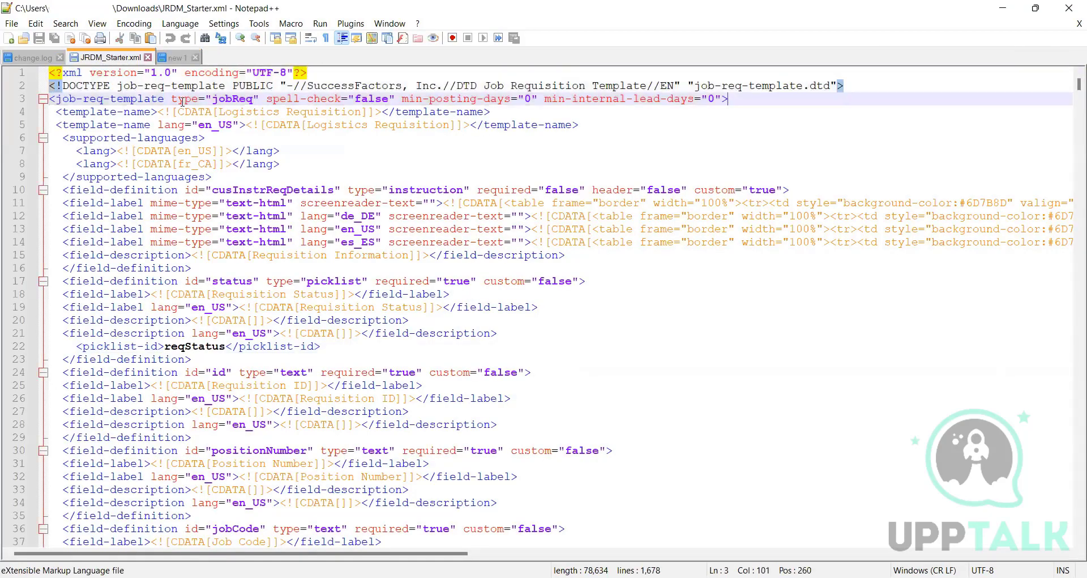
left_click_drag(733, 100, 46, 71)
key("ctrl+c")
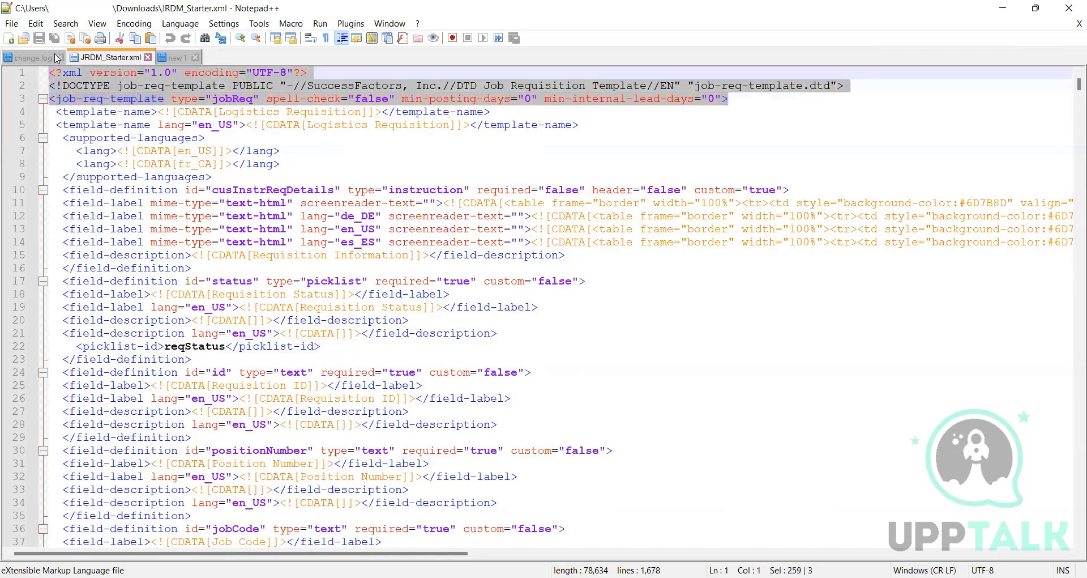
left_click(178, 56)
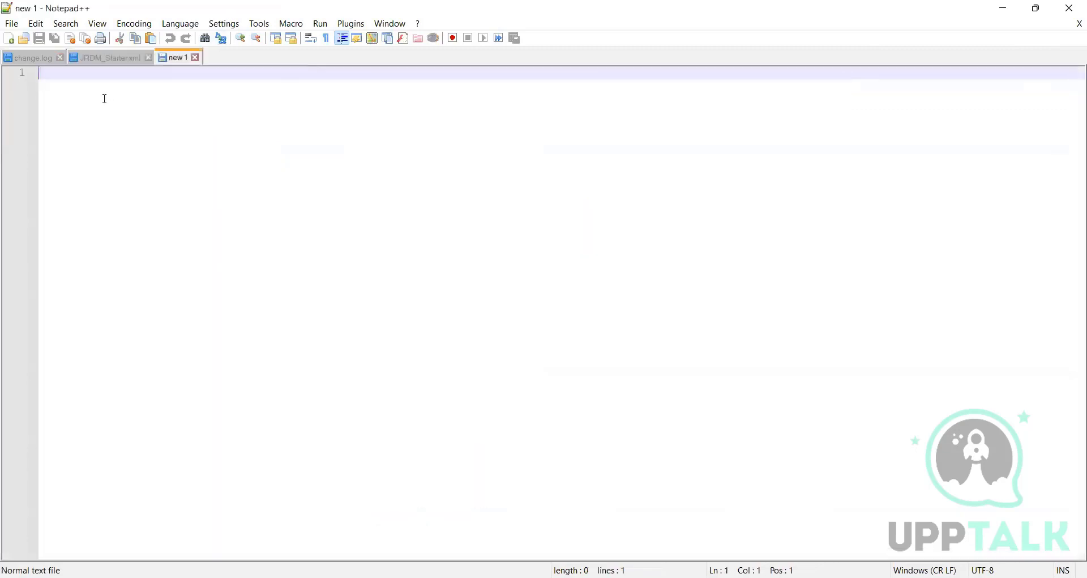
key("ctrl+v")
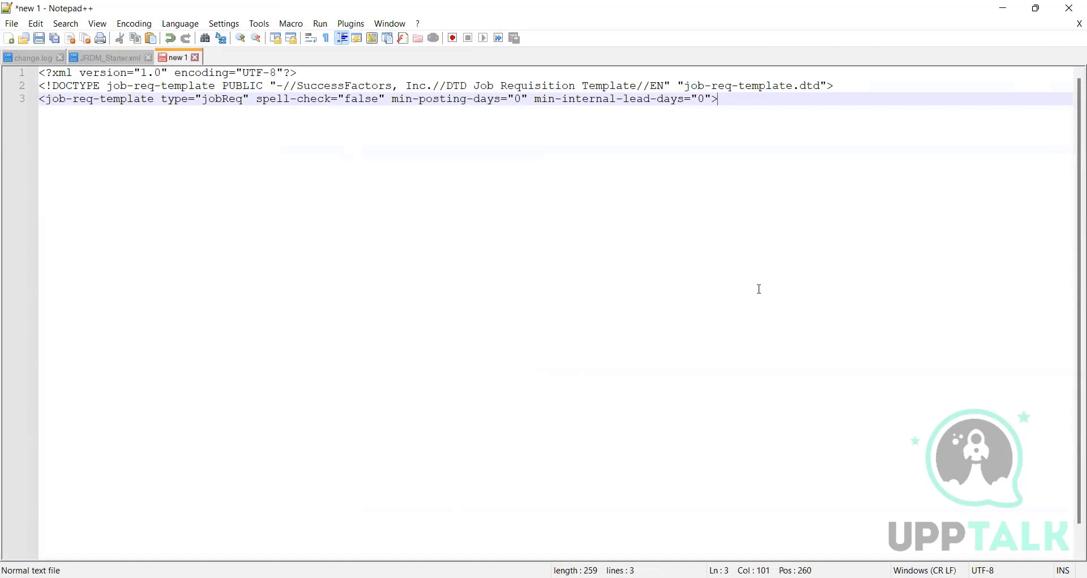
key("Return")
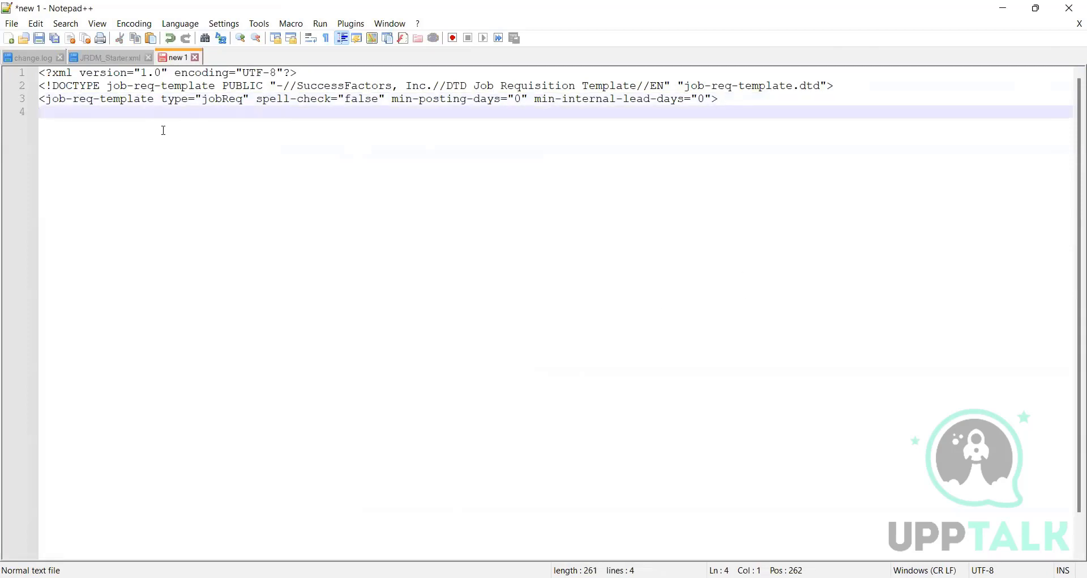
Step: Copy the default and en_US template-name lines from JRDM_Starter.xml to line 4 of the new file
left_click(95, 59)
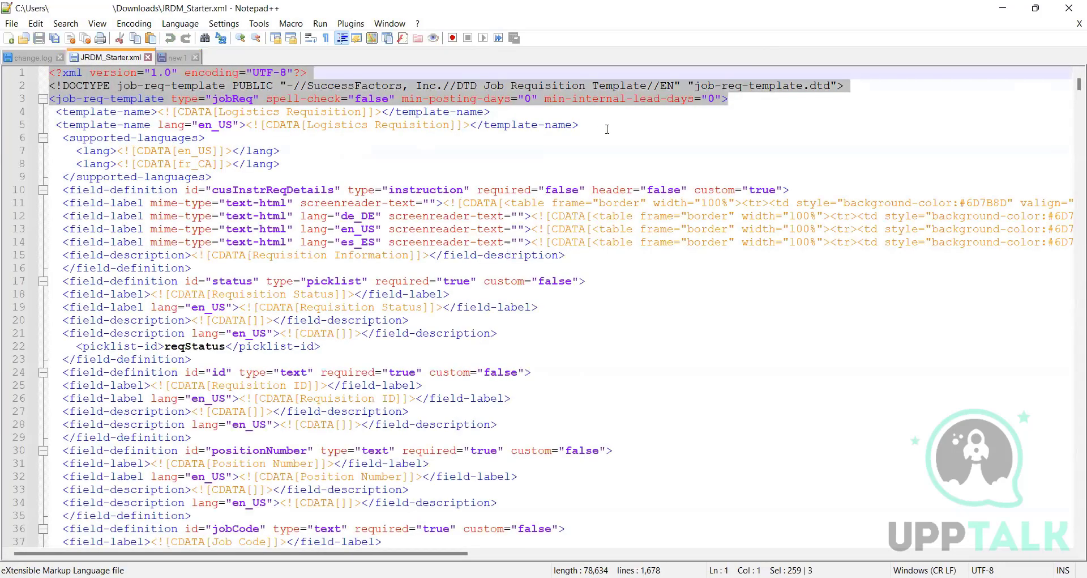
left_click_drag(583, 125, 76, 112)
left_click_drag(76, 112, 49, 112)
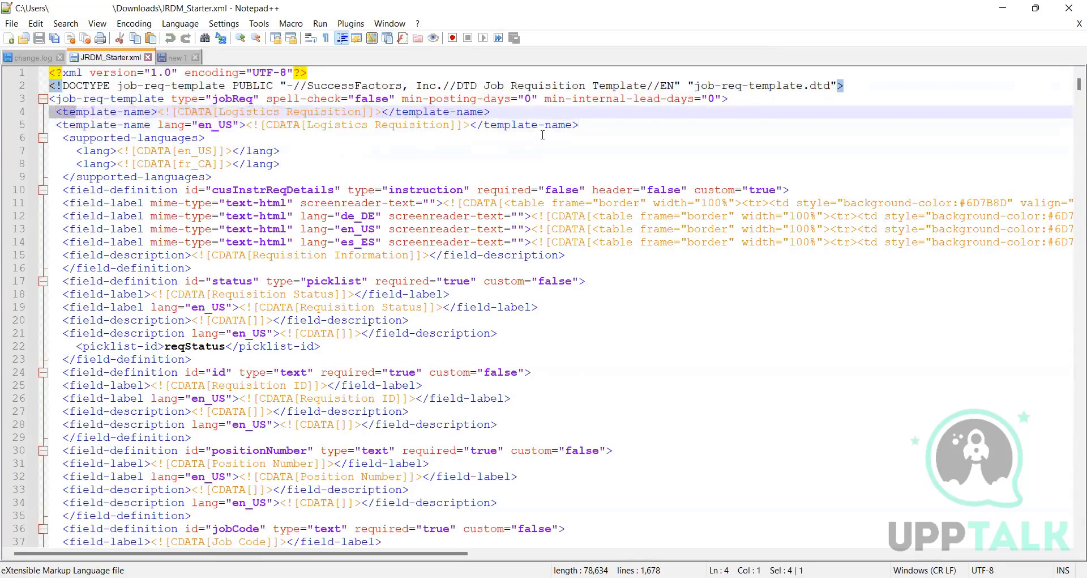
left_click_drag(584, 123, 45, 112)
key("ctrl+c")
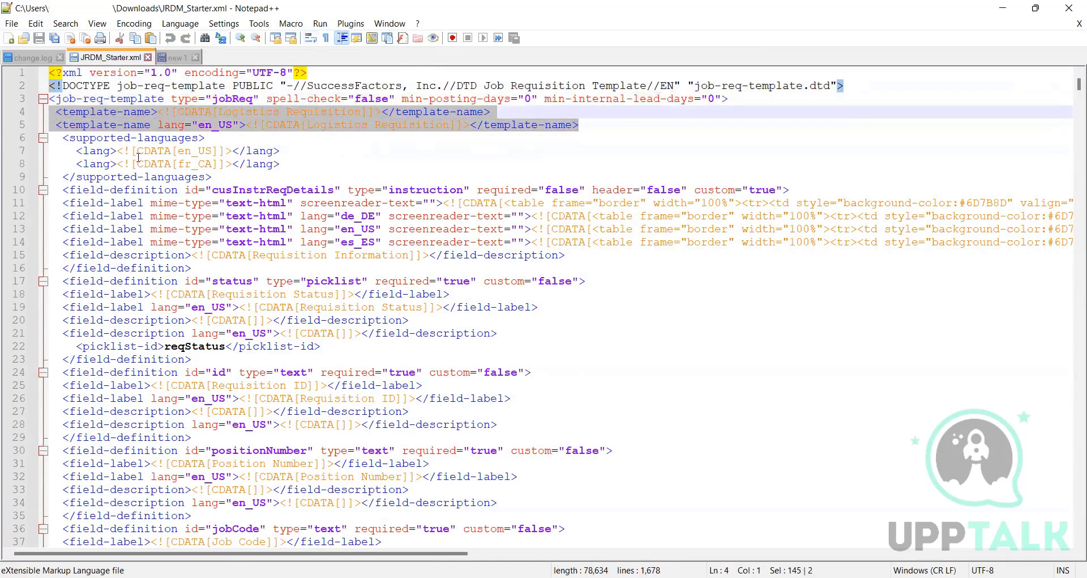
left_click(174, 58)
key("ctrl+v")
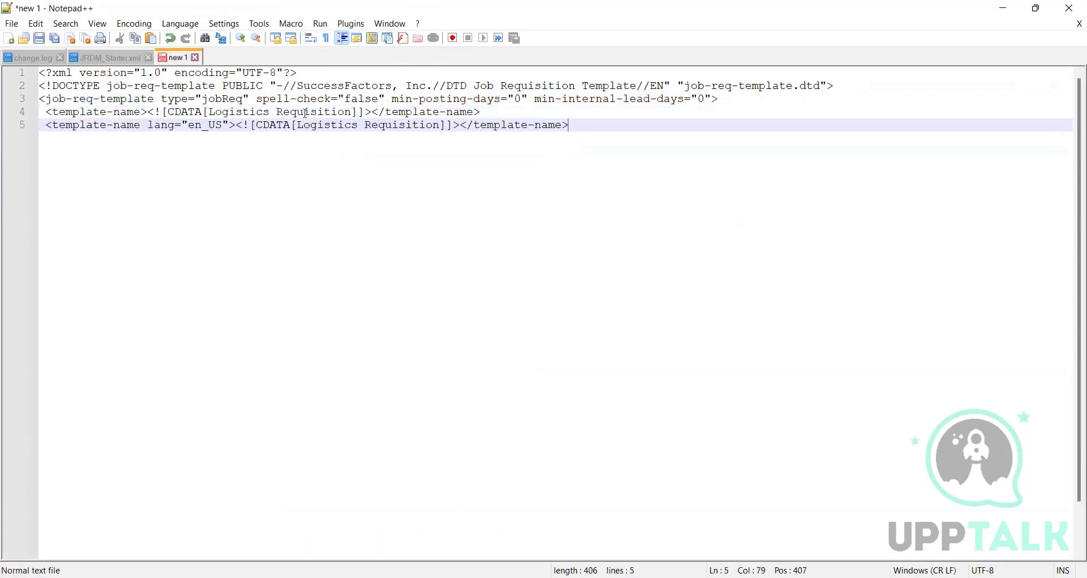
Step: Replace the name in the default template-name element on line 4 with "Canada Job Requisition"
left_click(353, 112)
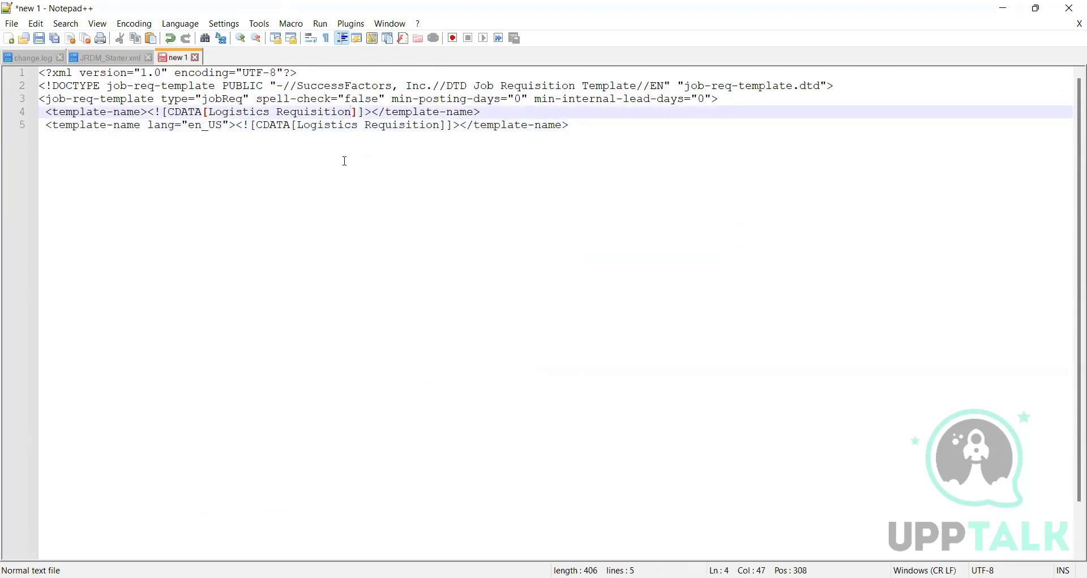
key("BackSpace")
key("BackSpace")
key("BackSpace")
key("BackSpace")
key("BackSpace")
key("BackSpace")
key("BackSpace")
key("BackSpace")
key("BackSpace")
key("BackSpace")
key("BackSpace")
key("BackSpace")
key("BackSpace")
key("BackSpace")
key("BackSpace")
key("BackSpace")
key("BackSpace")
key("BackSpace")
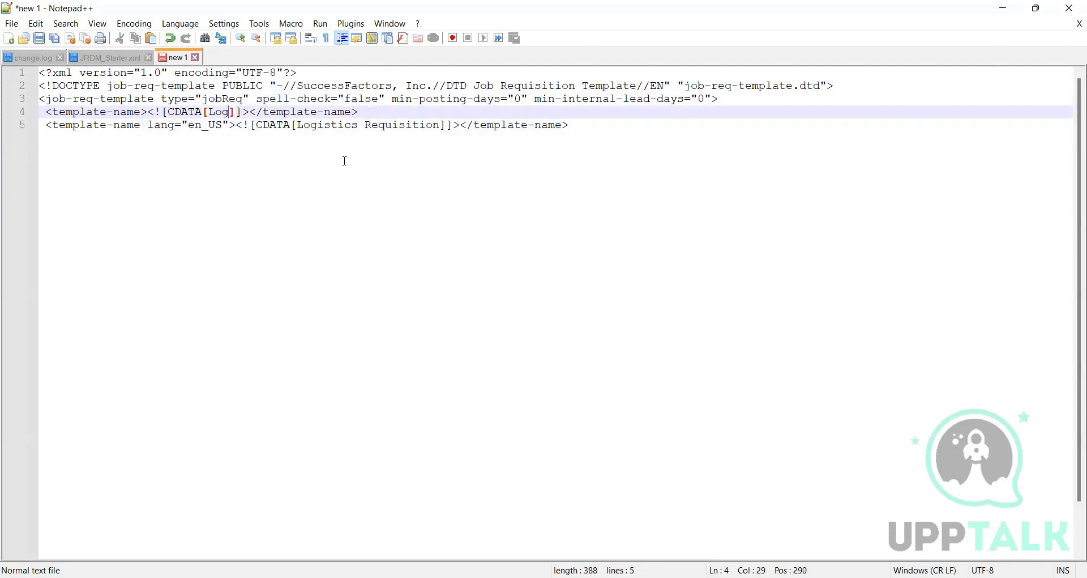
key("BackSpace")
key("BackSpace")
key("BackSpace")
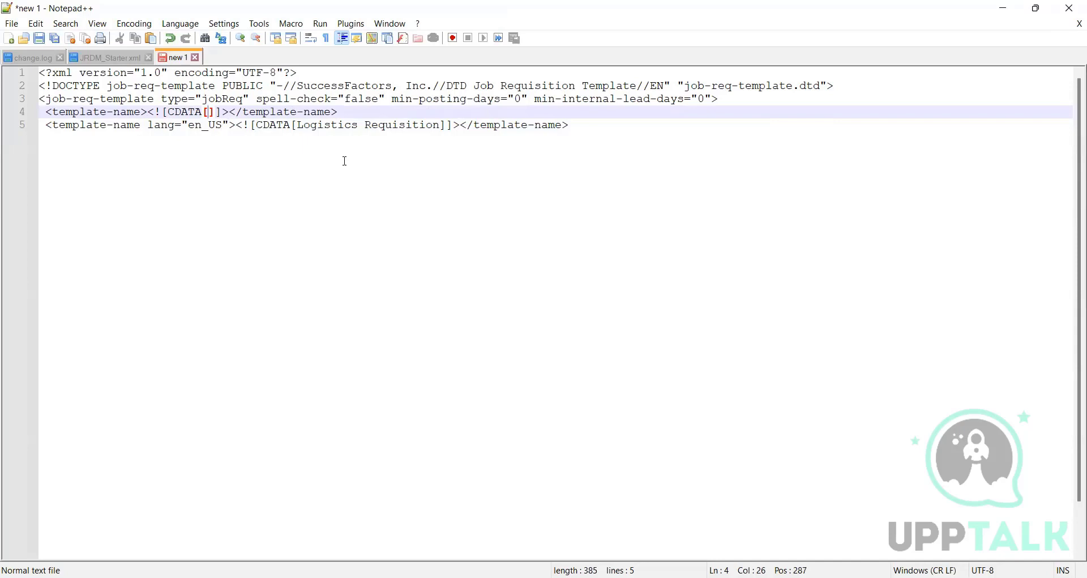
type("C")
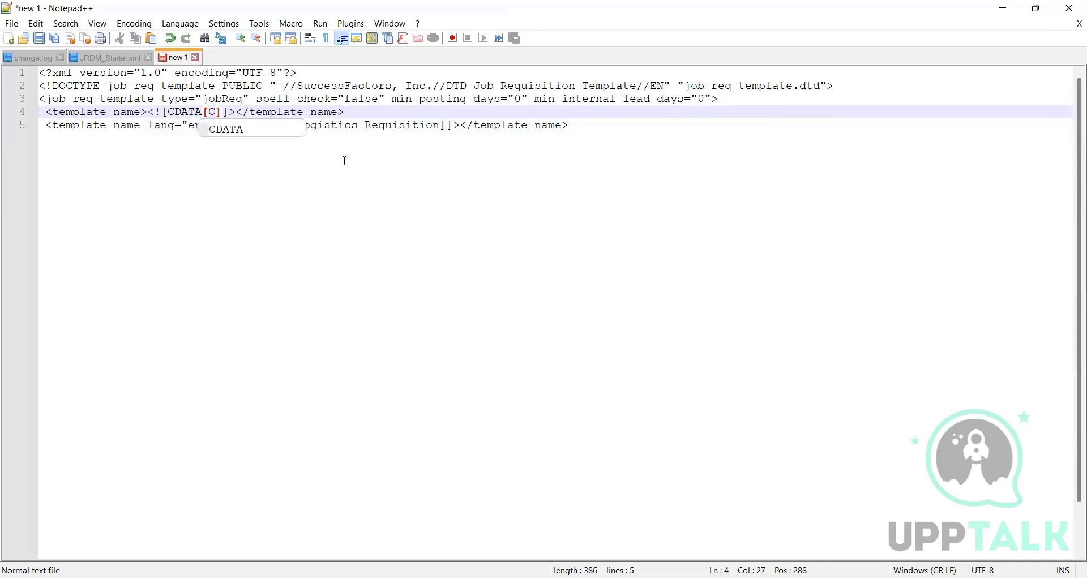
type("anada ")
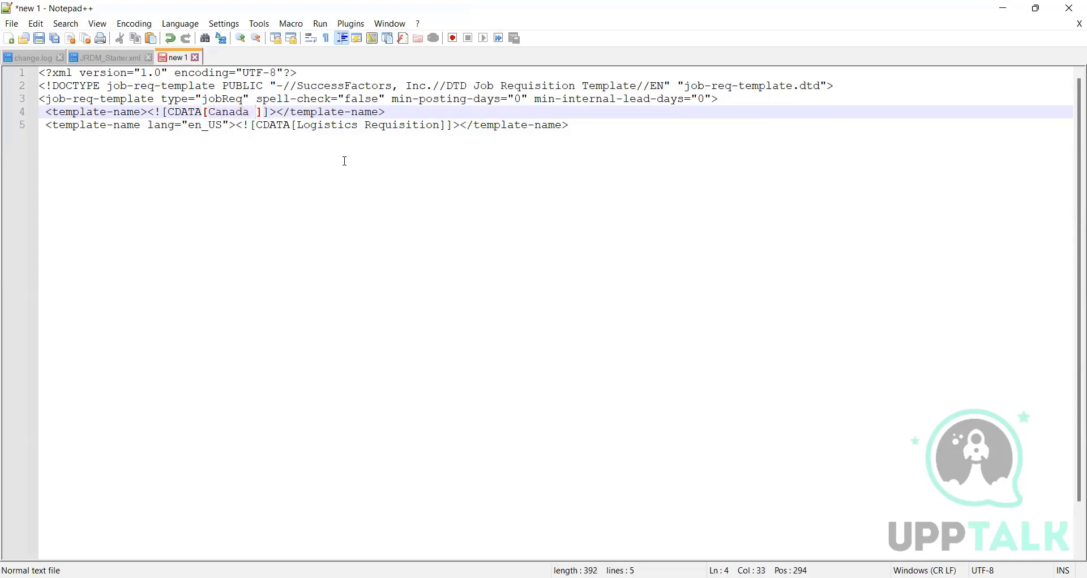
type("Job Re")
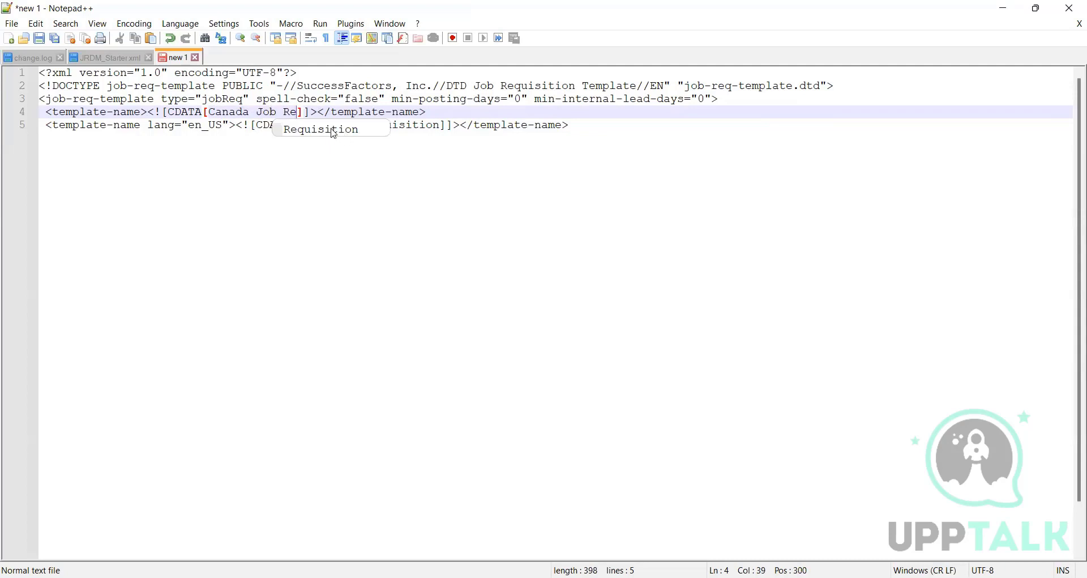
type("quisiti")
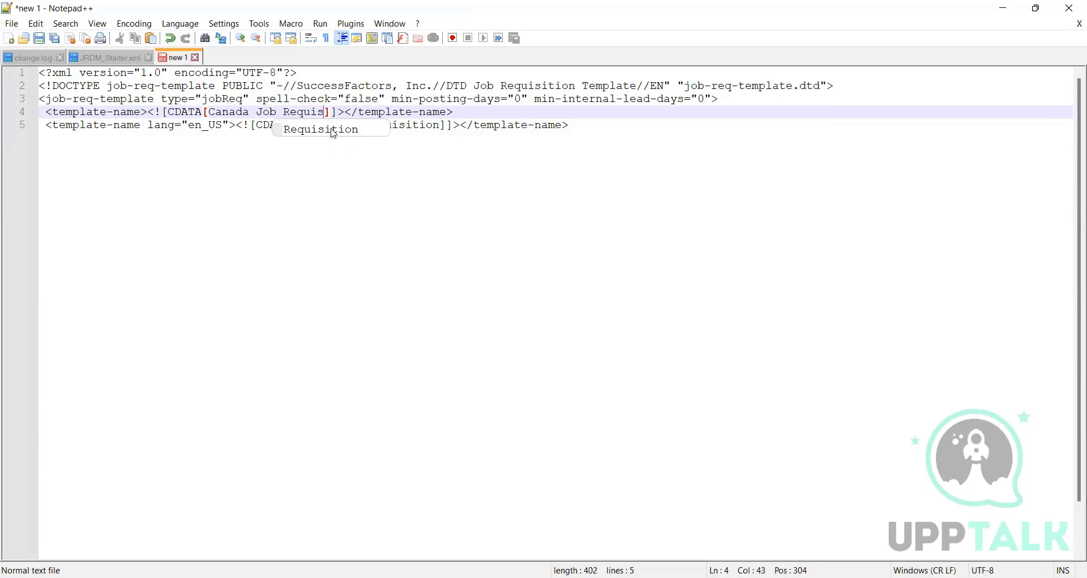
type("on")
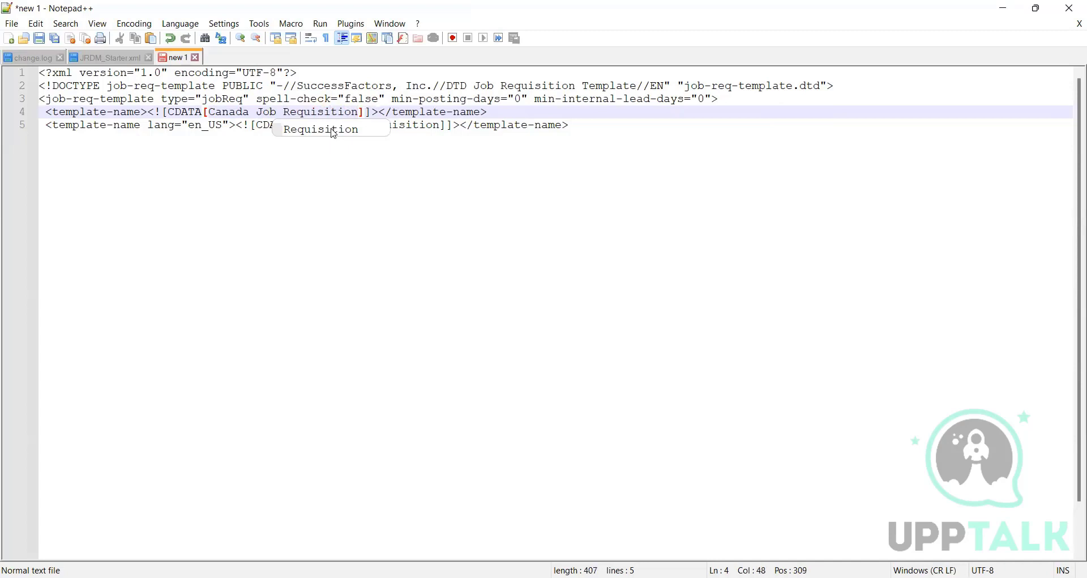
Step: Copy "Canada Job Requisition" from line 4 over the name in the en_US template-name element on line 5
left_click(346, 125)
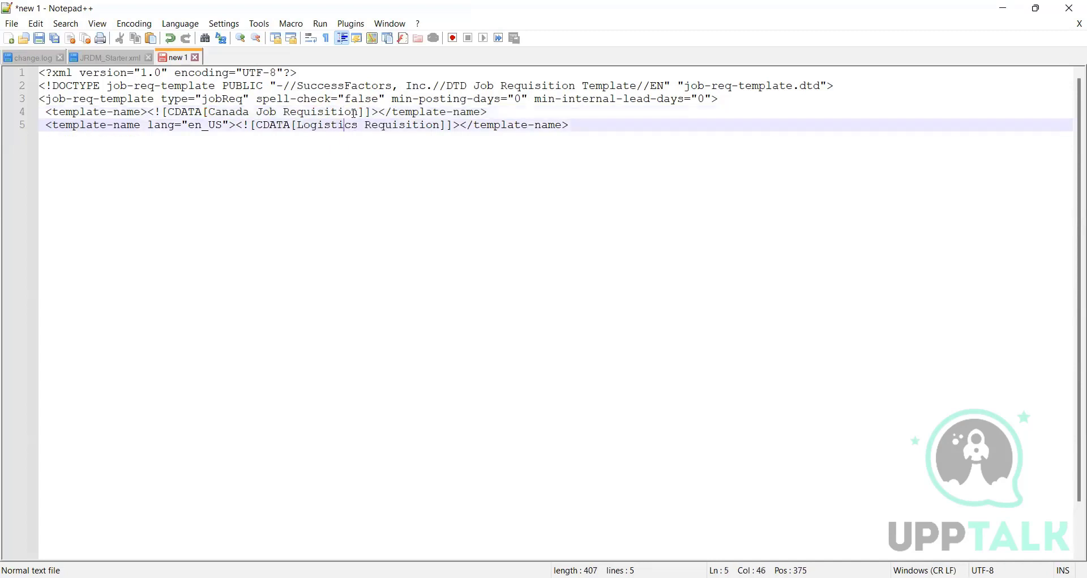
left_click_drag(362, 112, 208, 112)
key("ctrl+c")
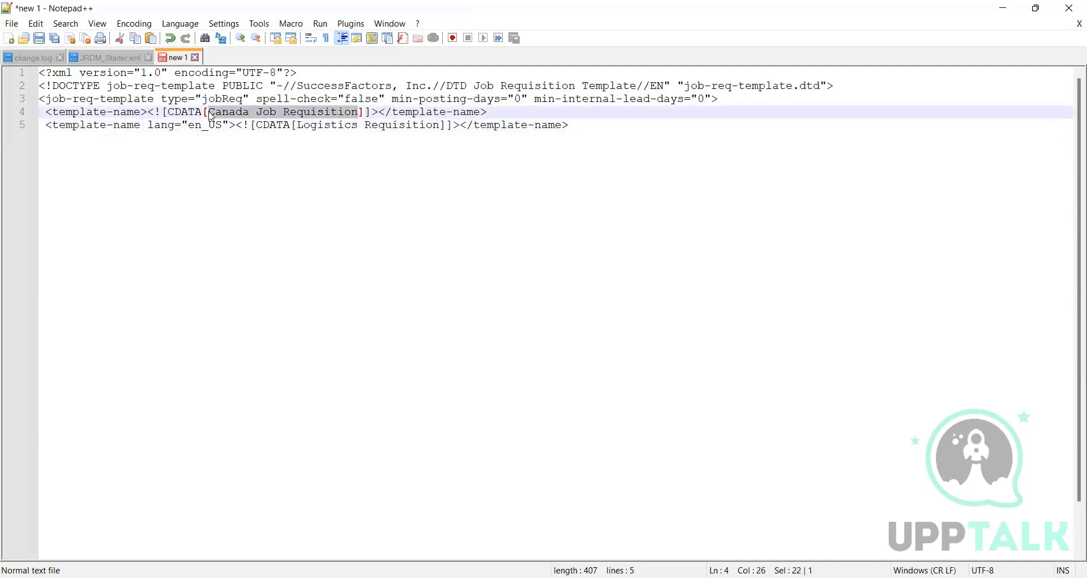
left_click_drag(445, 125, 298, 124)
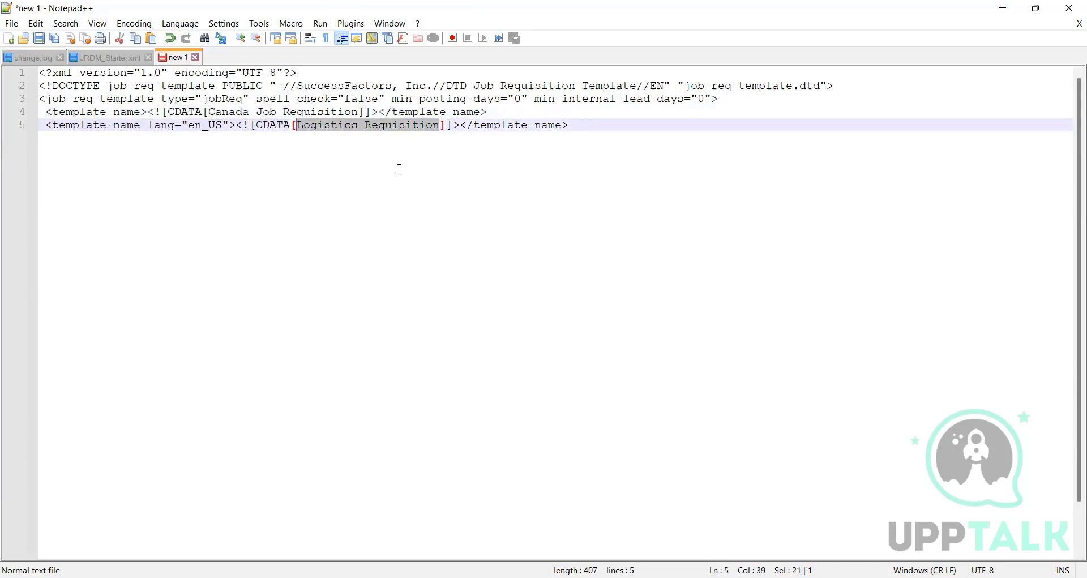
key("ctrl+v")
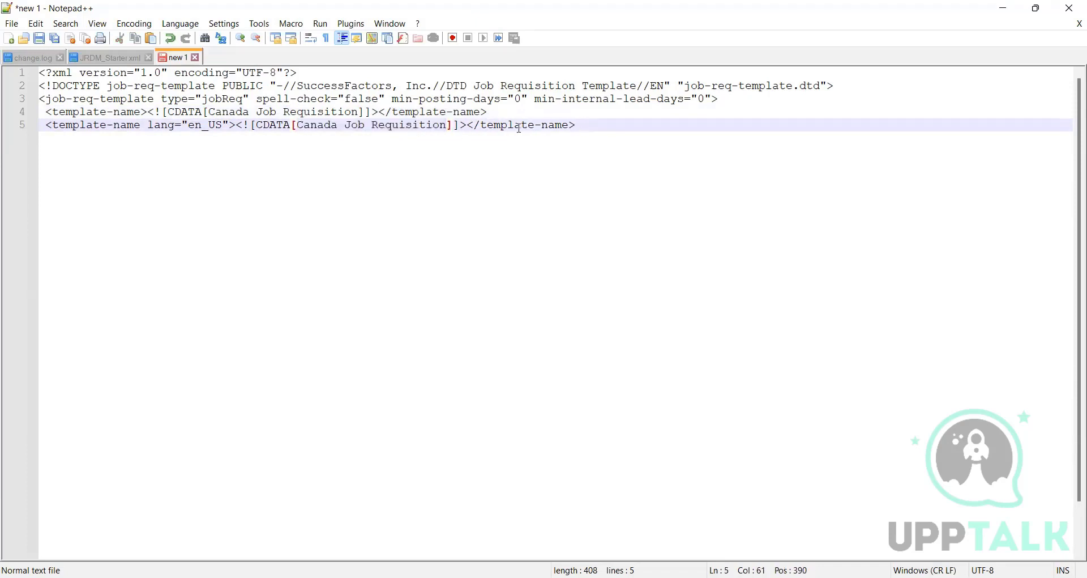
Step: Add a period after "Canada Job Requisition" in the en_US template-name element on line 5
key("End")
left_click(422, 126)
key("Right")
key("Right")
key("Right")
key("Right")
type(".")
key("End")
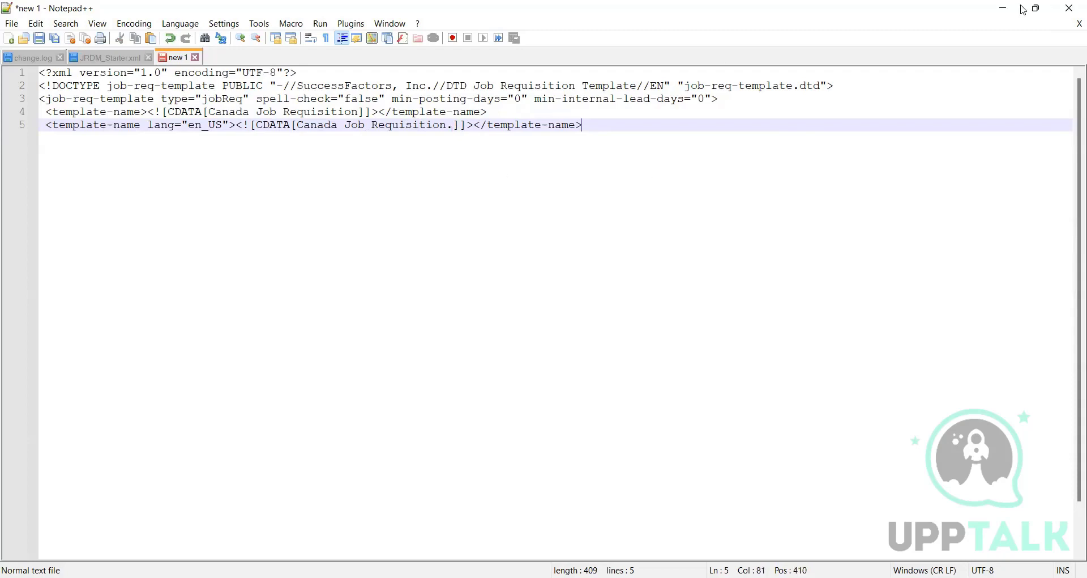
Step: Check the existing job requisition template names in the browser's Manage Templates list, returning to the new XML file
left_click(1005, 9)
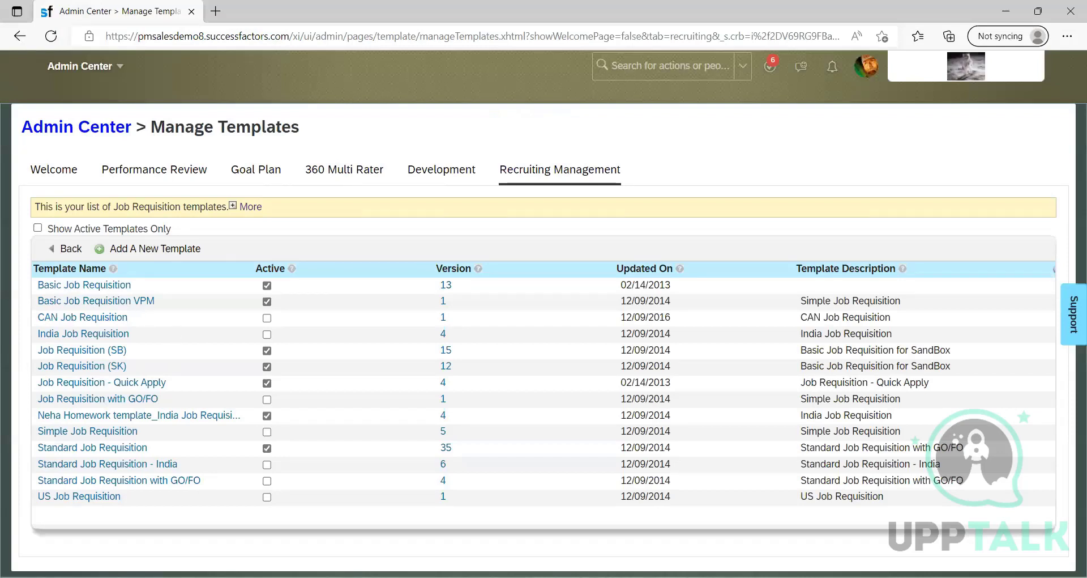
key("alt+Tab")
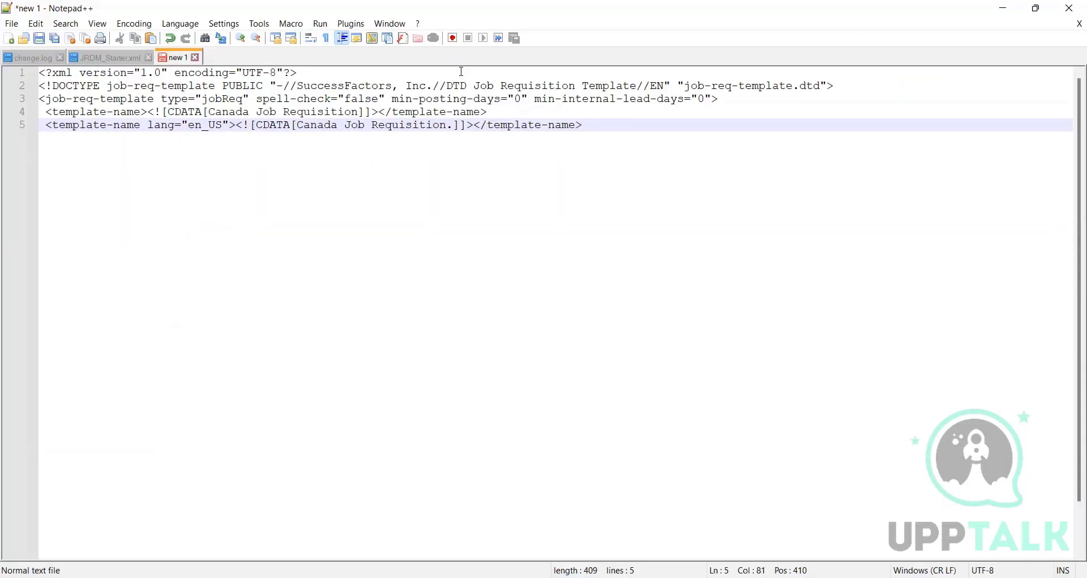
left_click(1001, 10)
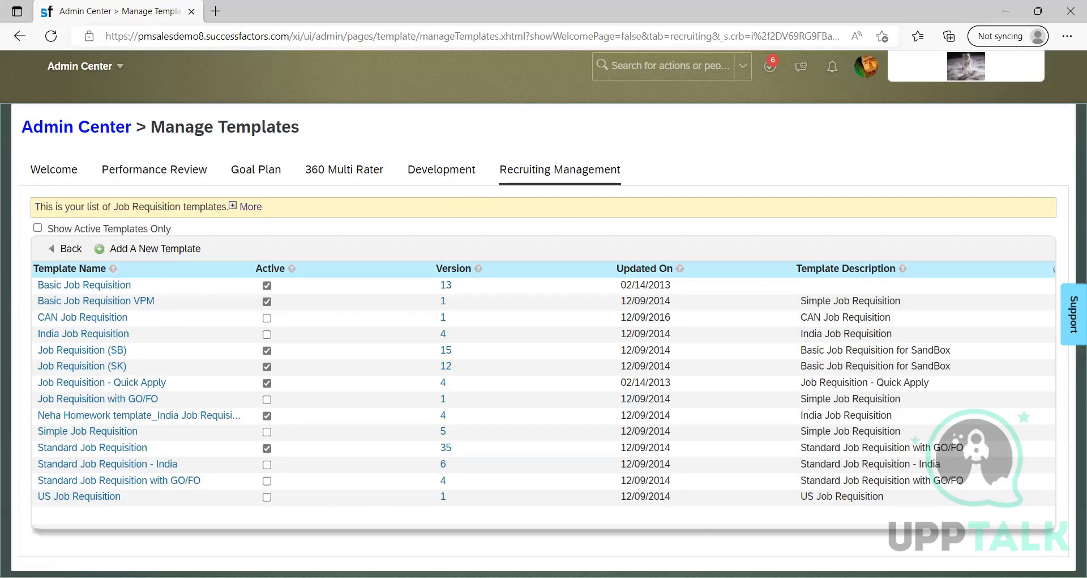
key("alt+Tab")
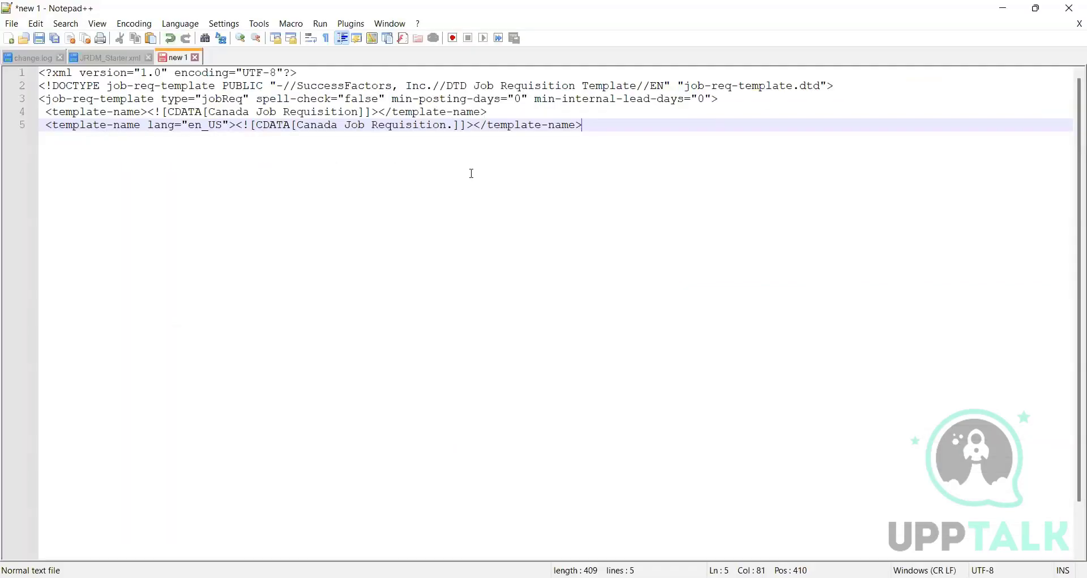
Step: Remove the period after "Canada Job Requisition" in the en_US template-name element on line 5
key("Left")
key("Left")
key("Left")
key("Left")
key("Left")
key("Left")
key("Left")
key("Left")
key("Left")
key("Left")
key("Left")
key("Left")
key("Left")
key("Left")
key("Left")
key("Left")
key("Left")
key("Left")
key("Left")
key("BackSpace")
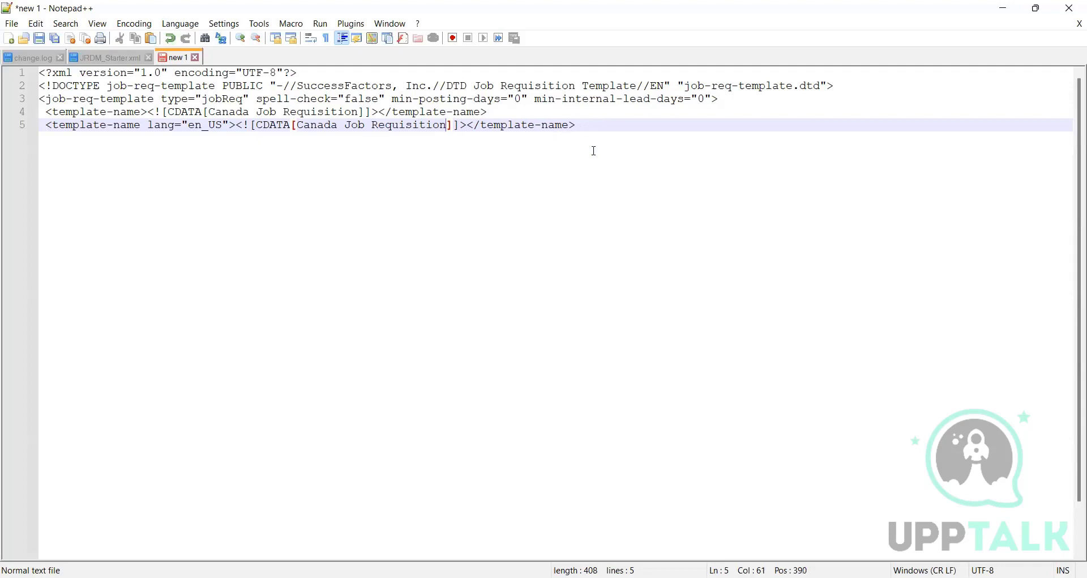
Step: Start a new line 6 below the en_US template-name element
key("Up")
key("End")
key("Down")
key("Return")
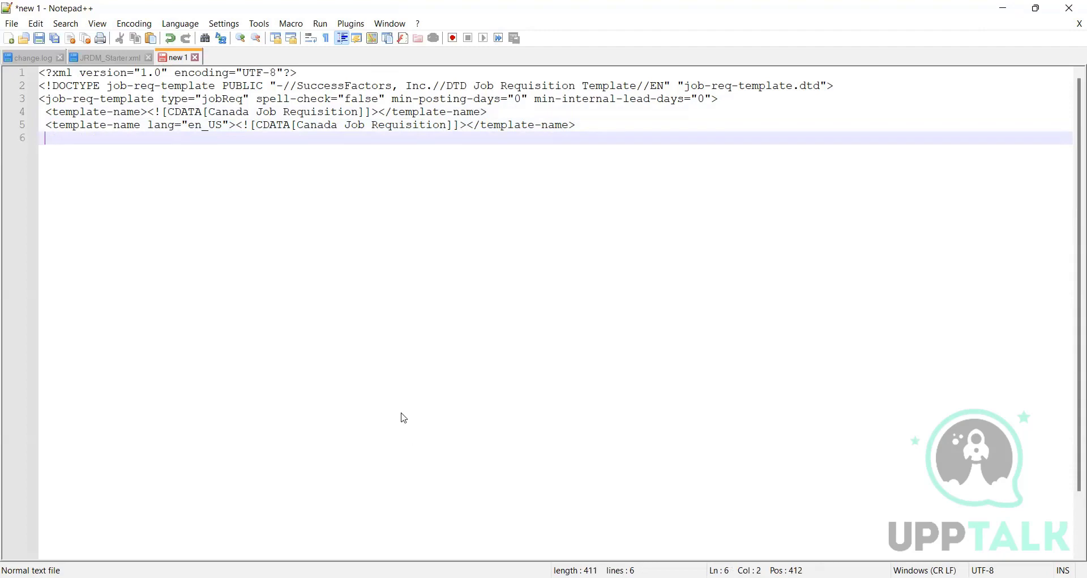
Step: Glance at the Manage Templates list and review the header lines 1–3 and both template-name lines in the new file
key("alt+Tab")
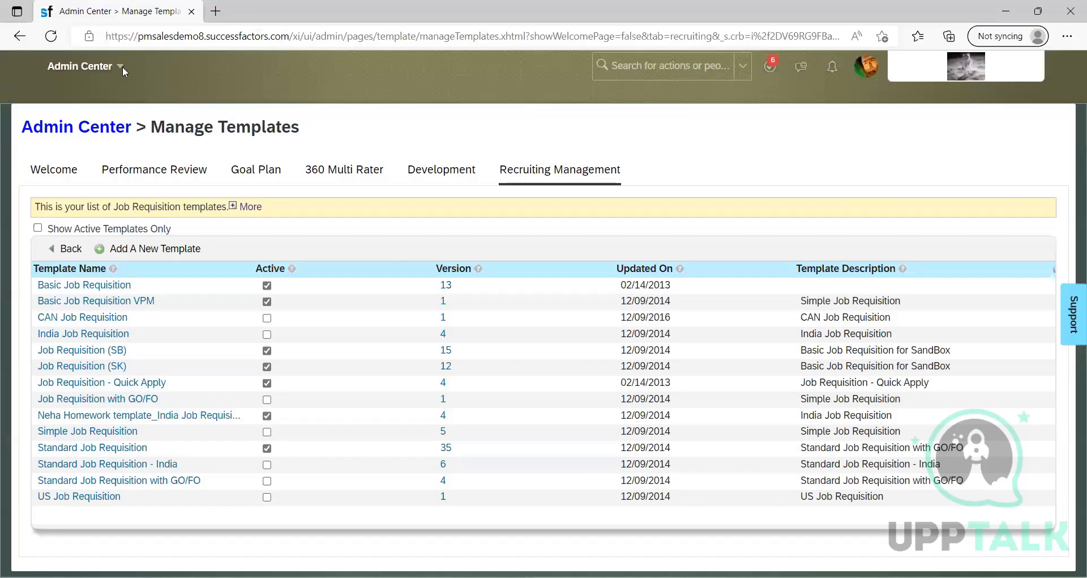
key("alt+Tab")
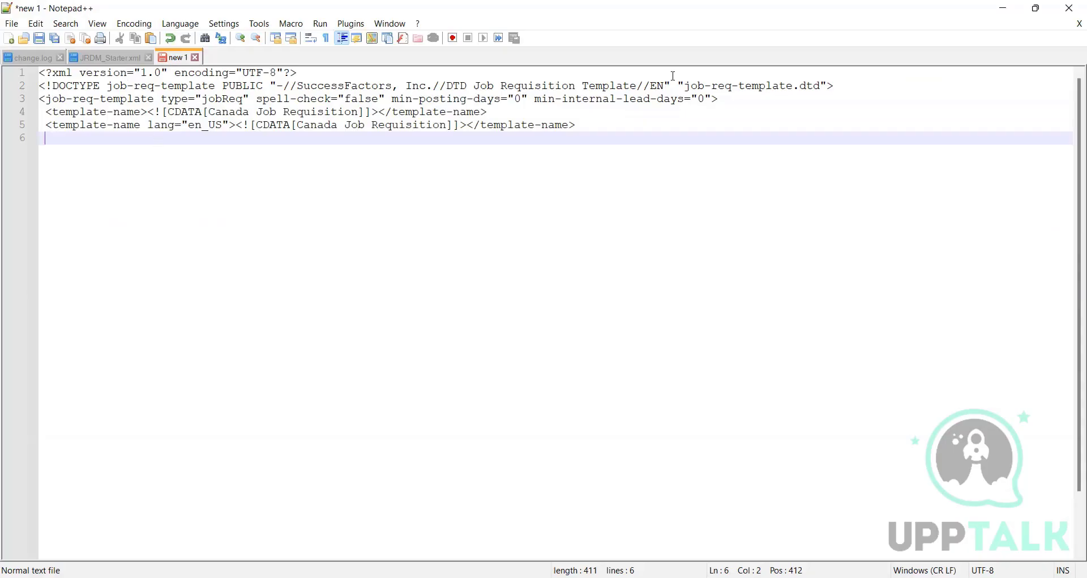
left_click_drag(721, 100, 6, 76)
left_click(544, 117)
left_click_drag(576, 125, 41, 115)
left_click(178, 144)
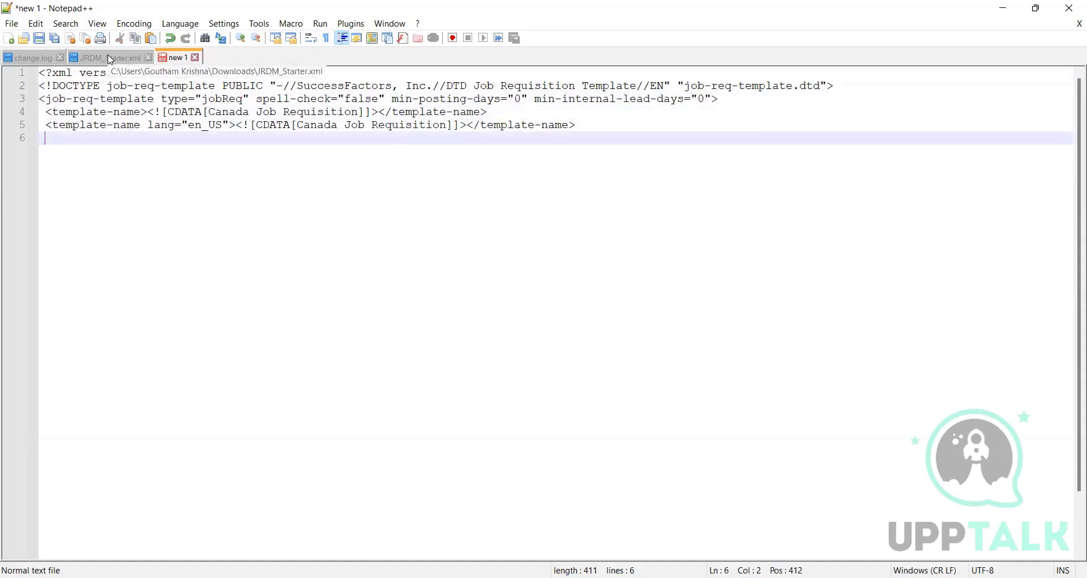
Step: Copy the opening supported-languages tag with the en_US and fr_CA lang lines from JRDM_Starter.xml to line 6 of the new file
left_click(111, 59)
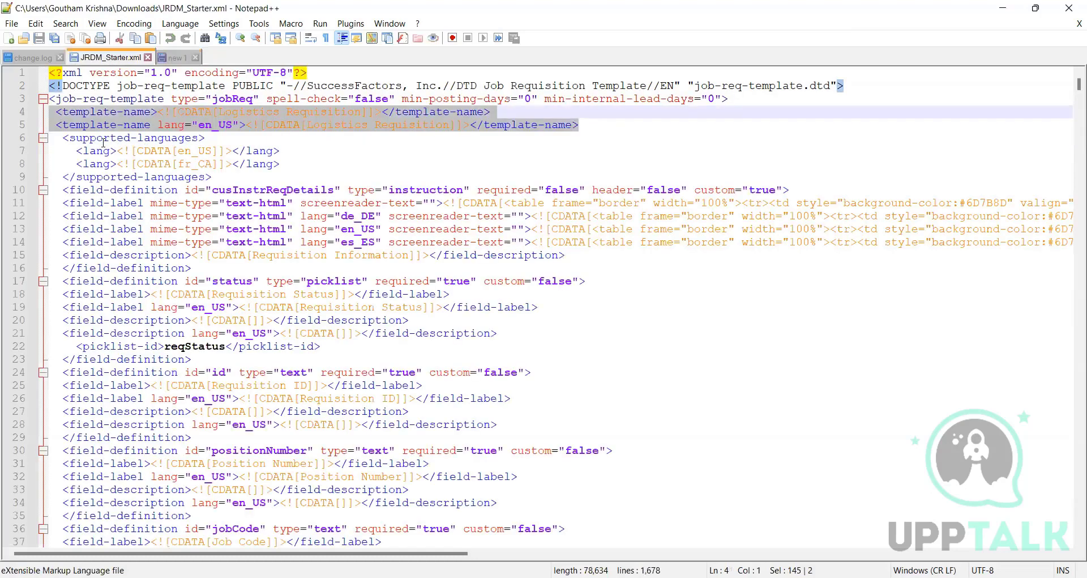
left_click(293, 164)
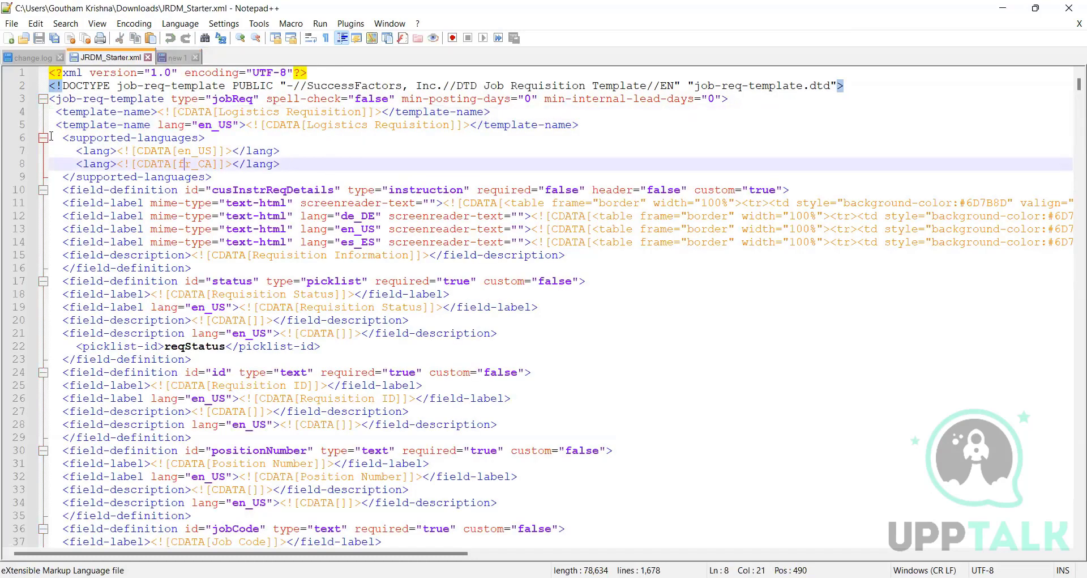
left_click_drag(281, 164, 49, 137)
key("ctrl+c")
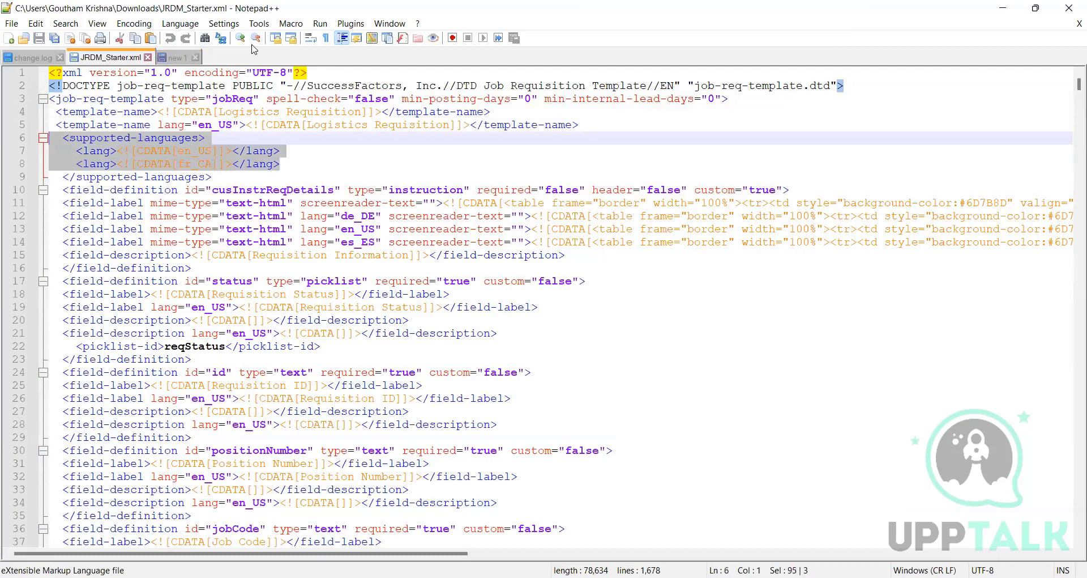
left_click(173, 58)
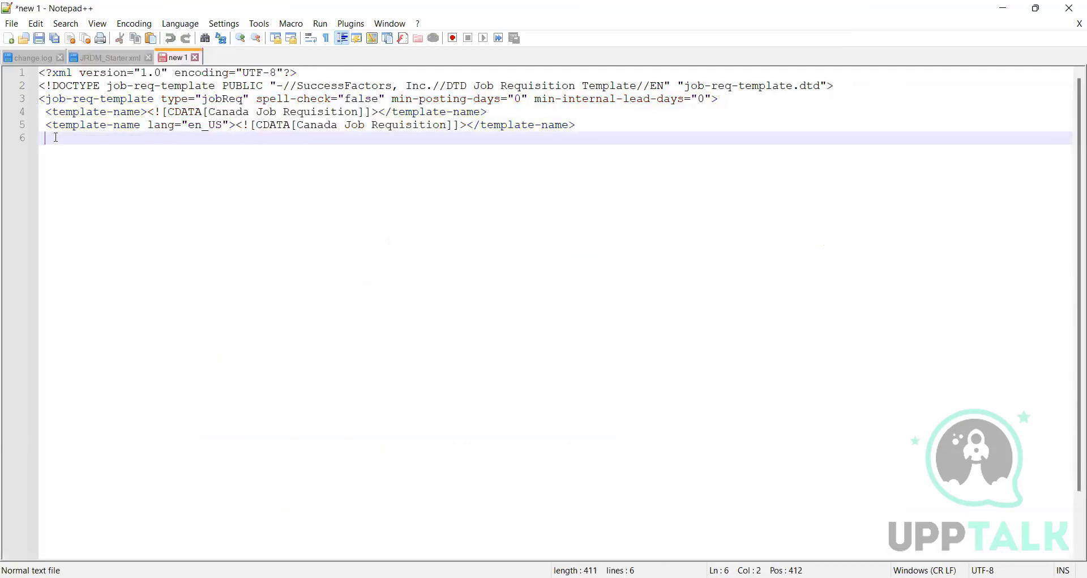
key("ctrl+v")
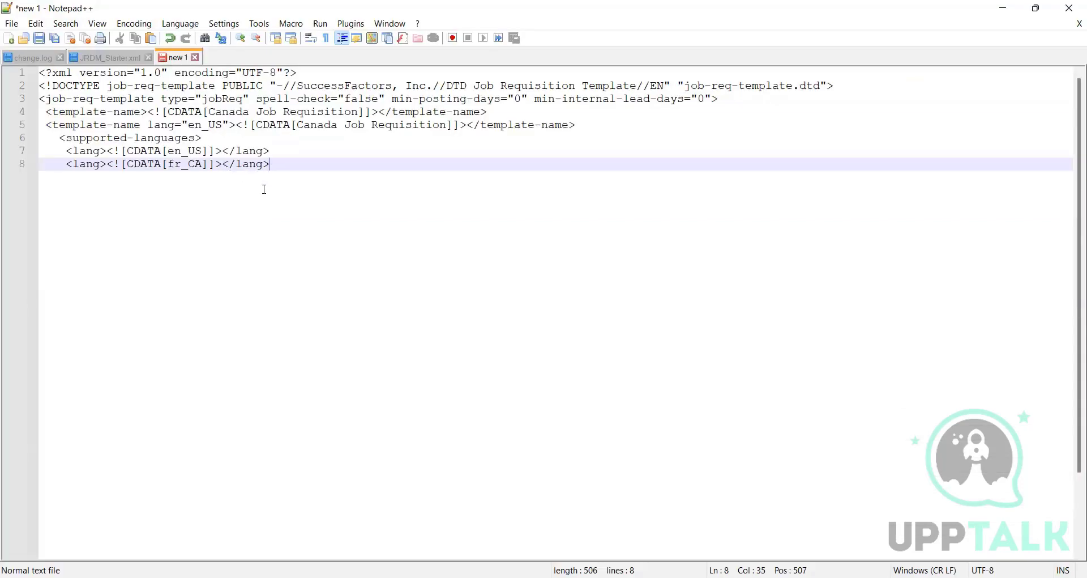
Step: Duplicate the fr_CA lang element from line 8 onto a new line 9
left_click_drag(270, 165, 72, 180)
key("ctrl+c")
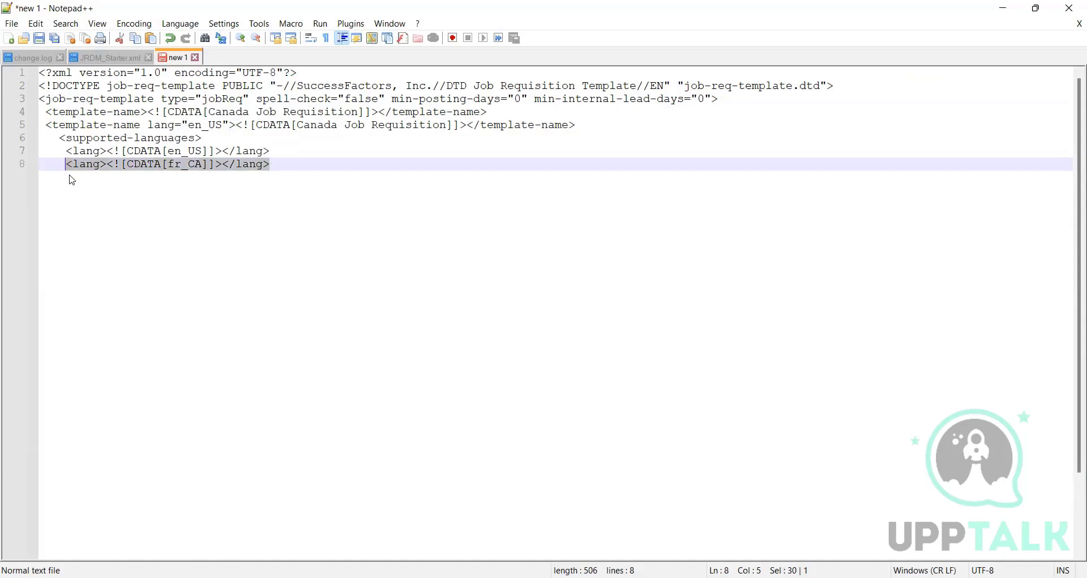
left_click(279, 172)
key("Return")
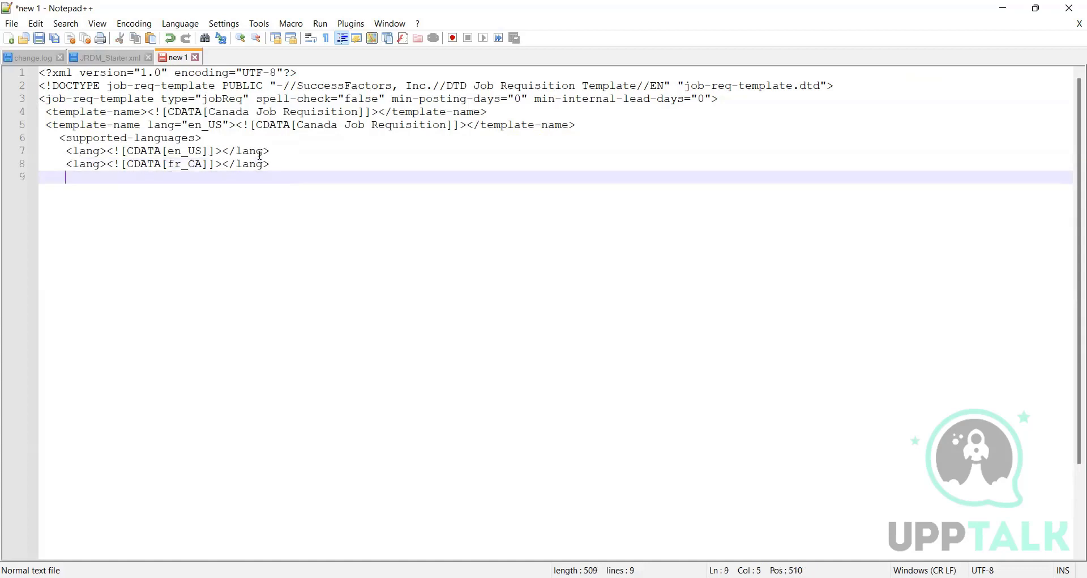
key("ctrl+v")
Step: Change the language code in the lang element on line 9 to en_UK
left_click(183, 178)
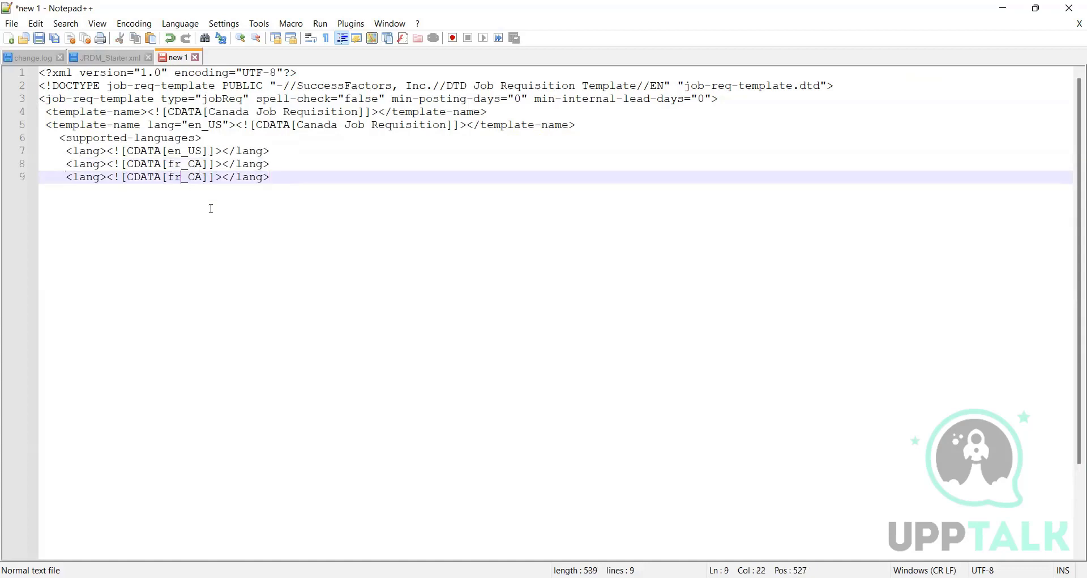
key("BackSpace")
key("BackSpace")
type("en")
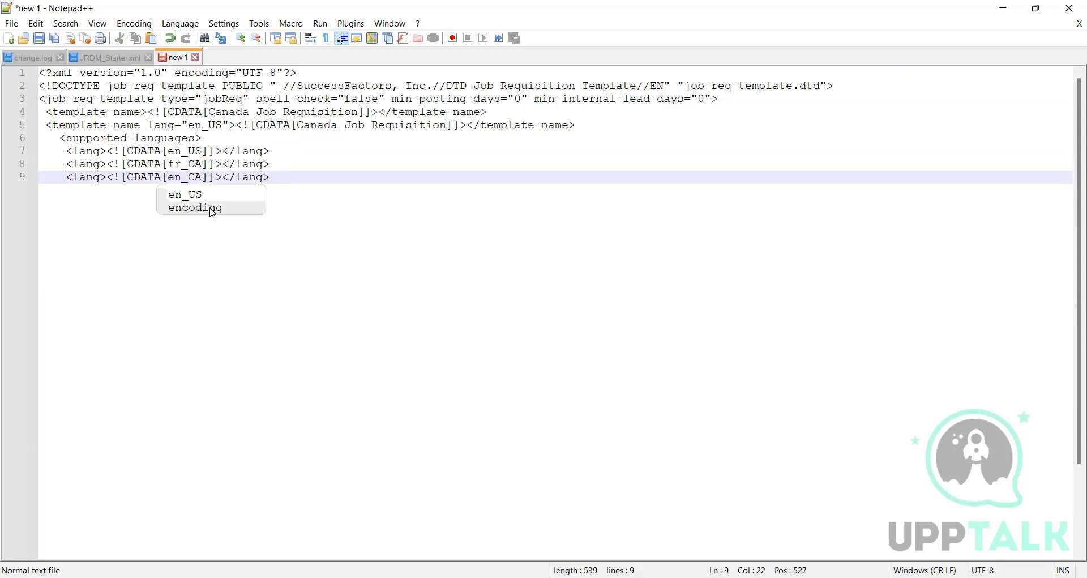
key("Right")
key("Right")
key("Right")
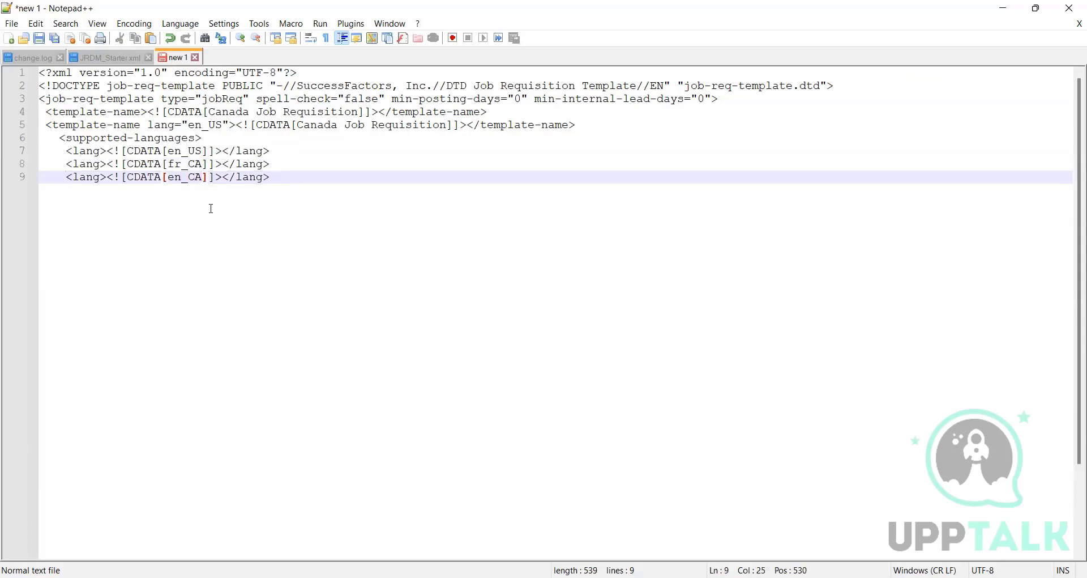
key("BackSpace")
key("BackSpace")
type("UK")
left_click(278, 181)
Step: Review the three lang lines and compare them with the required-languages step in the Notepad notes
left_click_drag(271, 176, 41, 150)
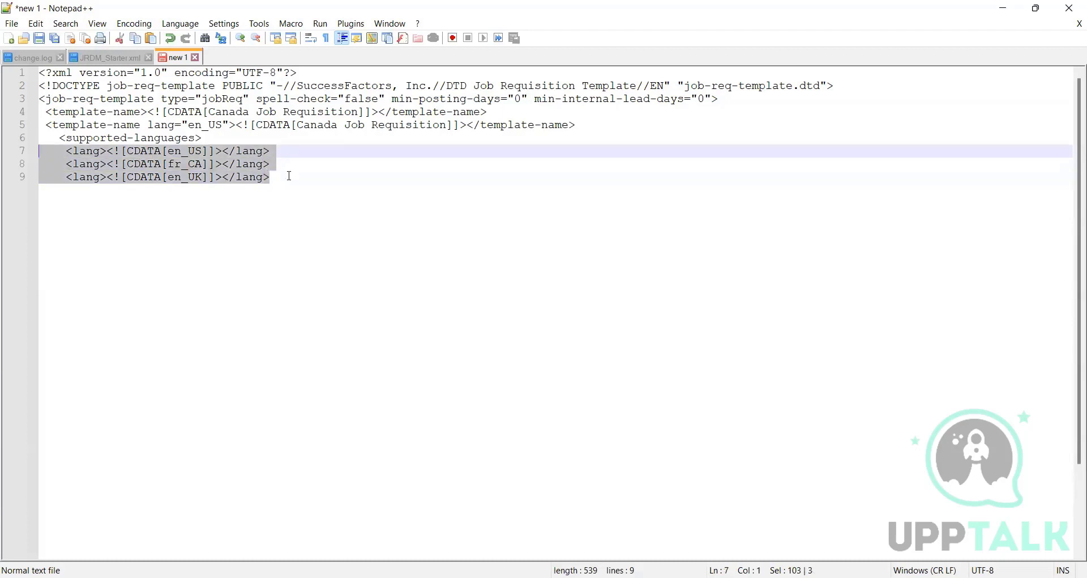
left_click(270, 177)
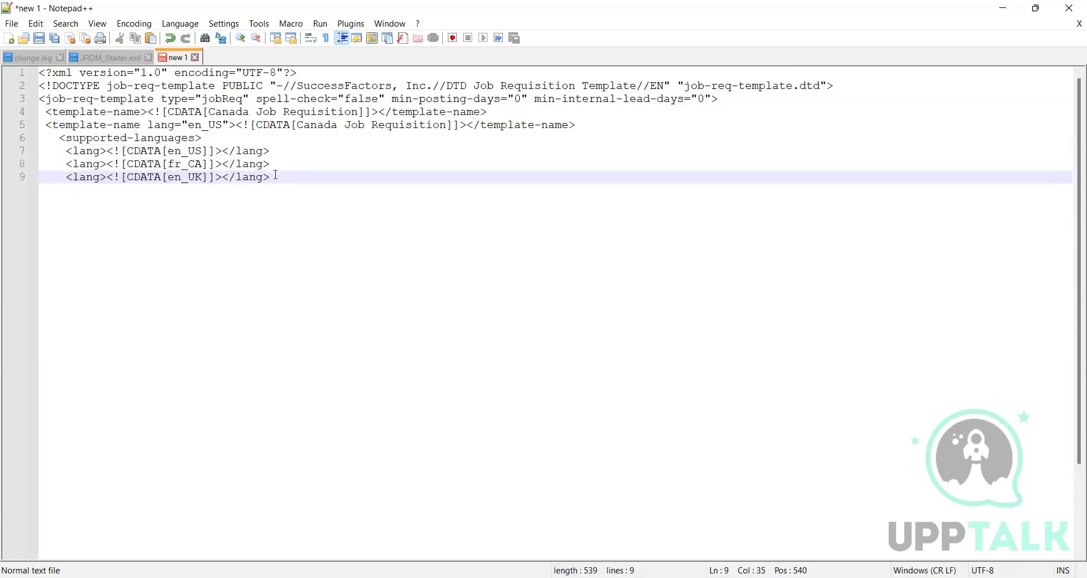
left_click(45, 152)
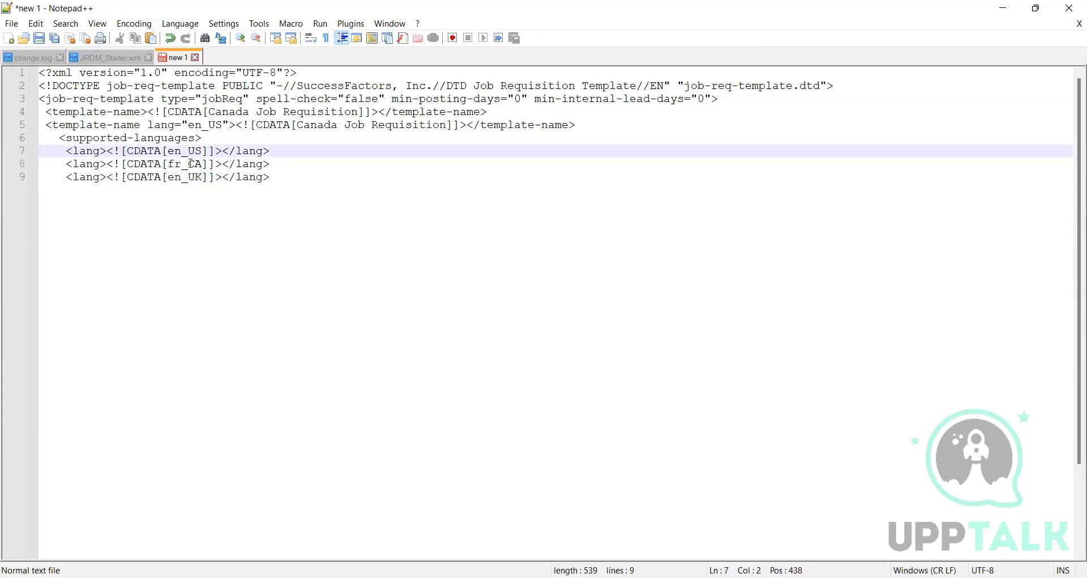
left_click_drag(264, 177, 39, 151)
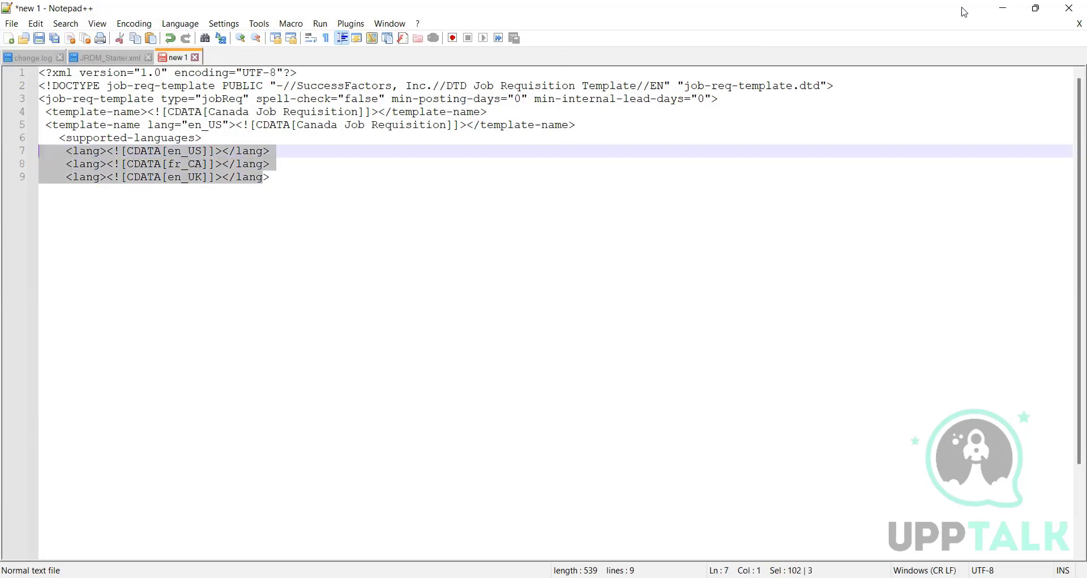
left_click(1004, 7)
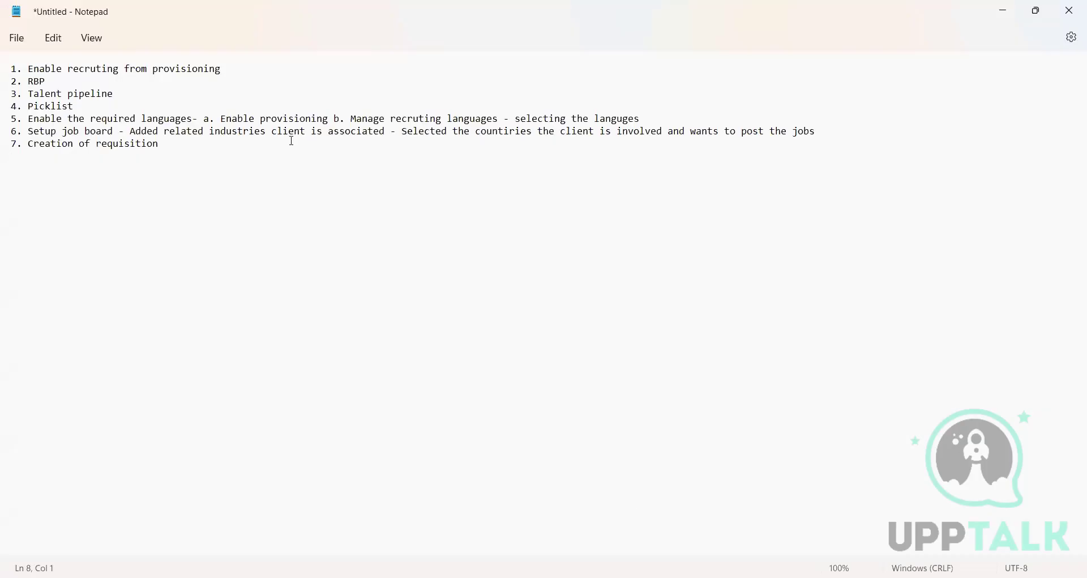
key("alt+Tab")
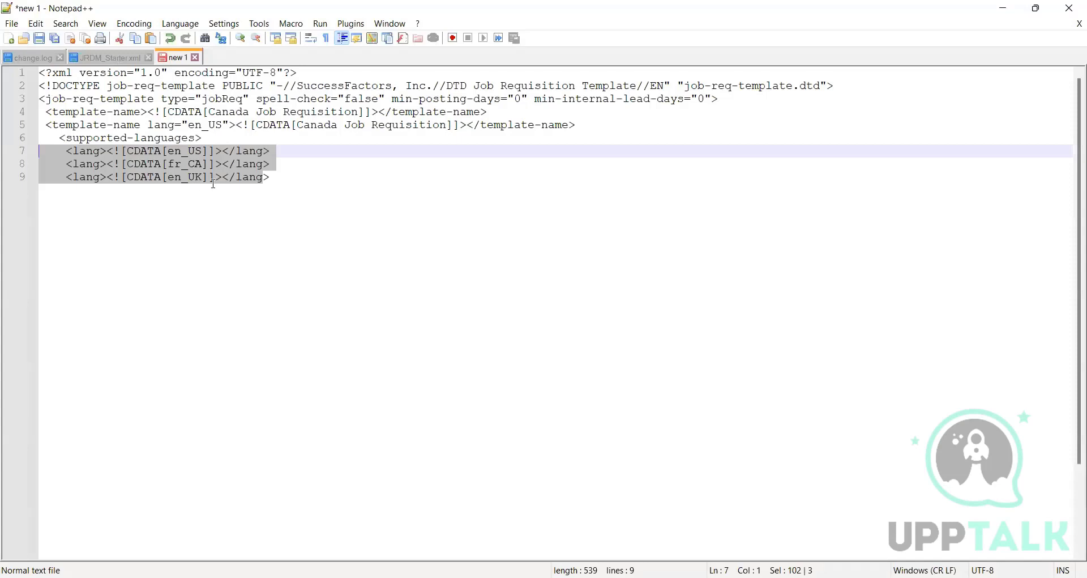
Step: Switch to JRDM_Starter.xml and highlight the cusInstrReqDetails field definition from line 10 through its field-description on line 15
key("ctrl+Tab")
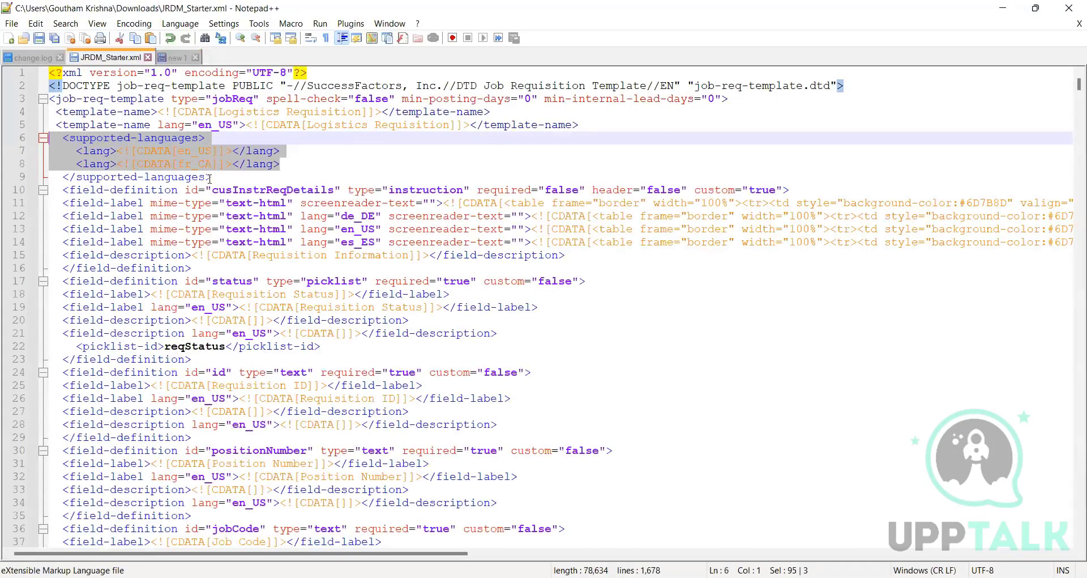
left_click(225, 191)
left_click(205, 178)
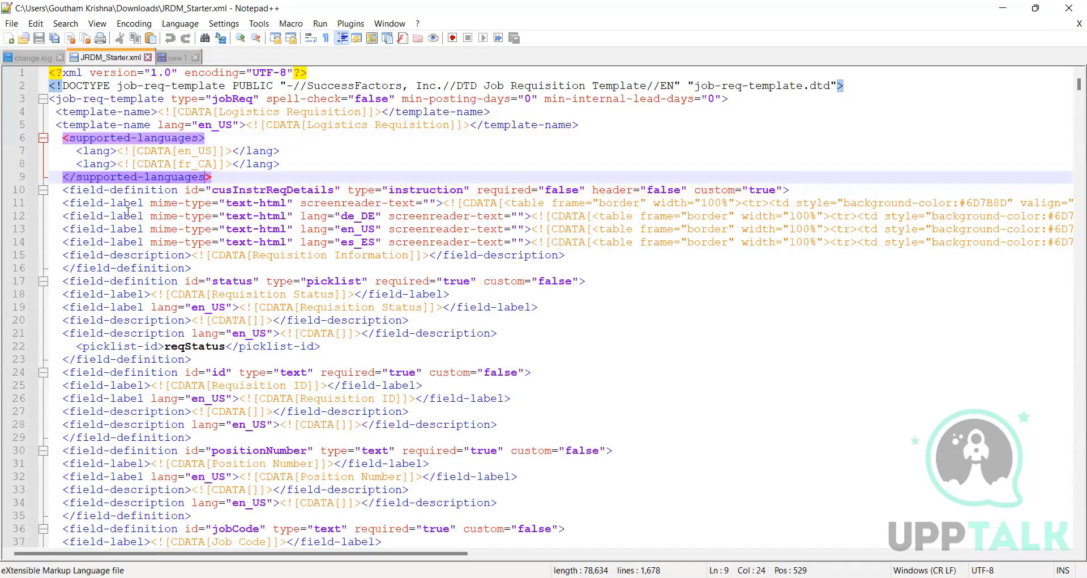
left_click_drag(567, 255, 23, 193)
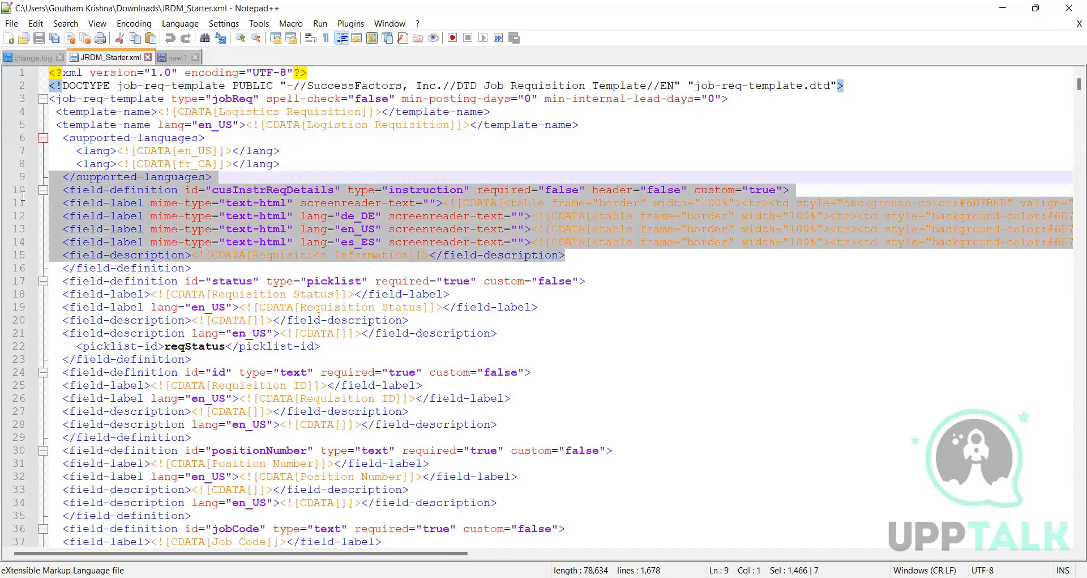
key("shift+Down")
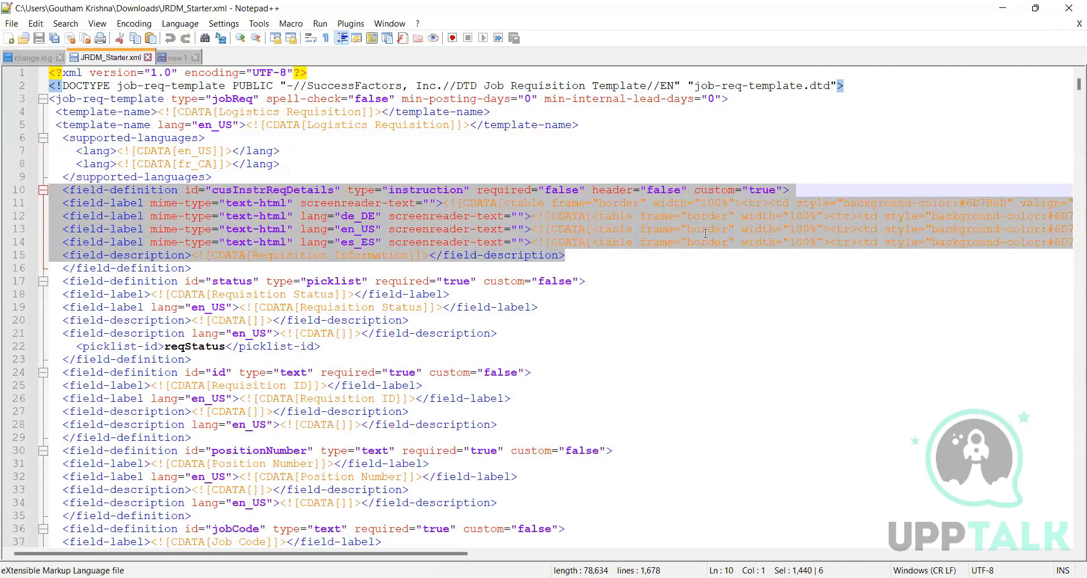
Step: Examine the HTML content of the cusInstrReqDetails field labels along line 12, as far as the German header text
left_click(620, 217)
key("Right")
key("Right")
key("Right")
key("Right")
key("Right")
key("Right")
key("Right")
key("Right")
key("Right")
key("Right")
key("Right")
key("Right")
key("Right")
key("Right")
key("Right")
key("Right")
key("Right")
key("Right")
key("Right")
key("Right")
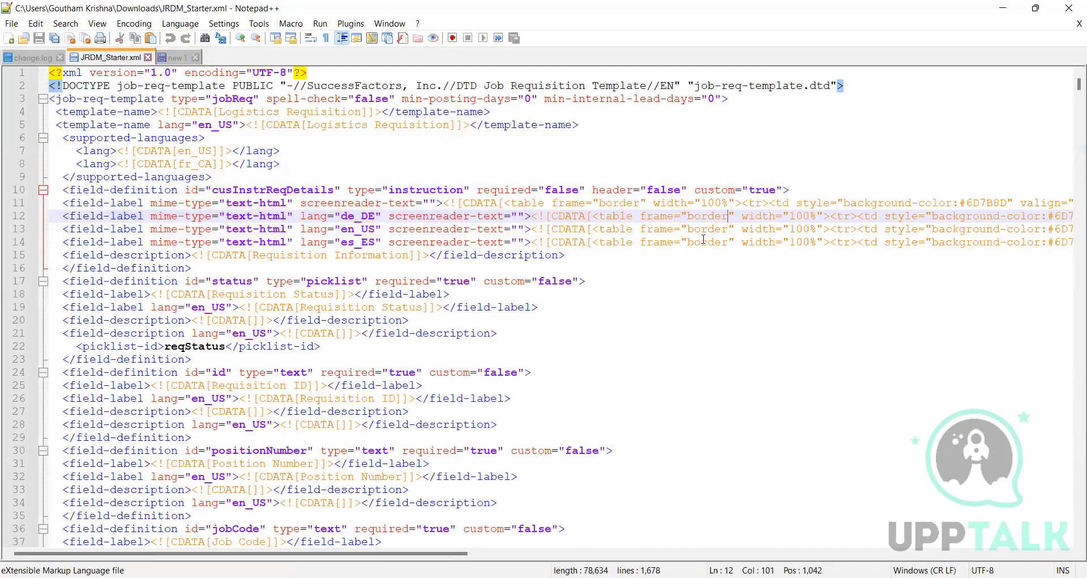
key("Right")
key("Right")
key("Right")
key("Right")
key("Right")
key("Right")
key("Right")
key("Right")
key("Right")
key("Right")
key("Right")
key("Right")
key("Right")
key("Right")
key("Right")
key("Right")
key("Right")
key("Right")
key("Right")
key("Right")
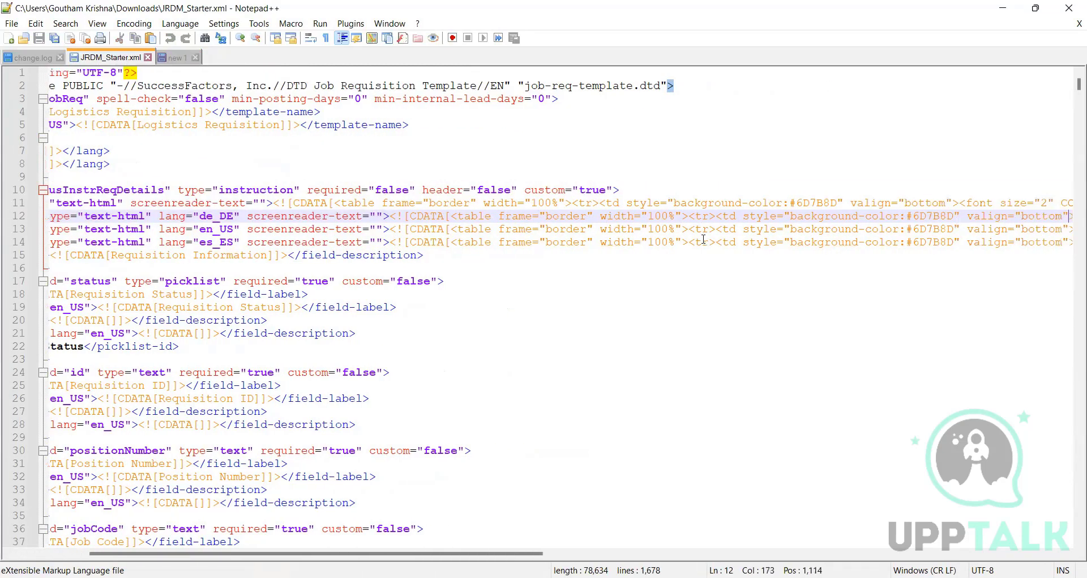
key("Right")
key("Right")
key("Right")
key("Right")
key("Right")
key("Right")
key("Right")
key("Right")
key("Right")
key("Right")
key("Right")
key("Right")
key("Right")
key("Right")
key("Right")
key("Right")
key("Right")
key("Right")
key("Right")
key("Right")
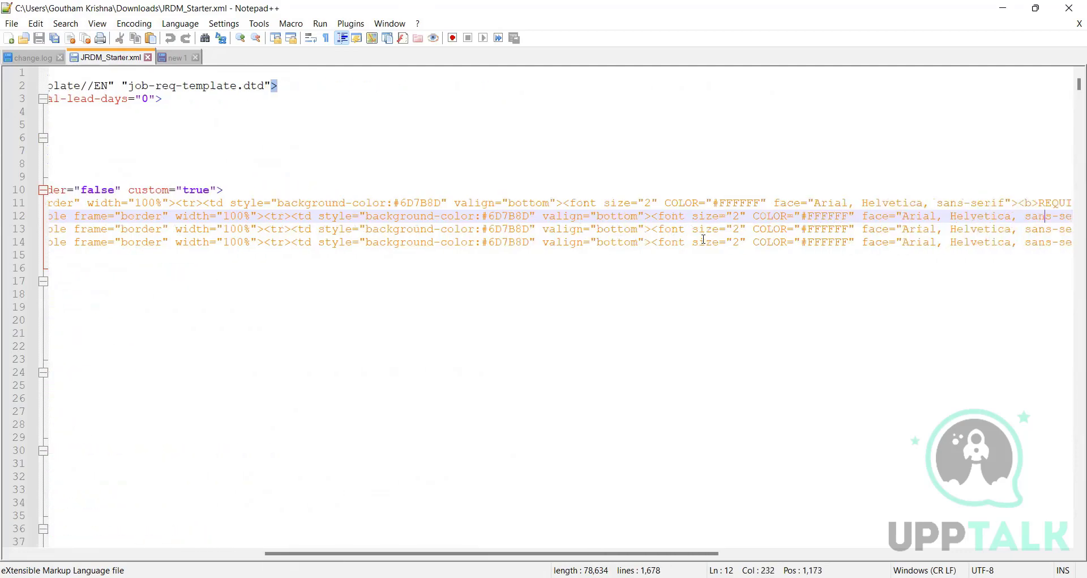
key("Right")
key("Right")
key("Right")
key("Right")
key("Right")
key("Right")
key("Right")
key("Right")
key("Right")
key("Right")
key("Right")
key("Right")
key("Right")
key("Right")
key("Right")
key("Right")
key("Right")
key("Right")
key("Right")
key("Right")
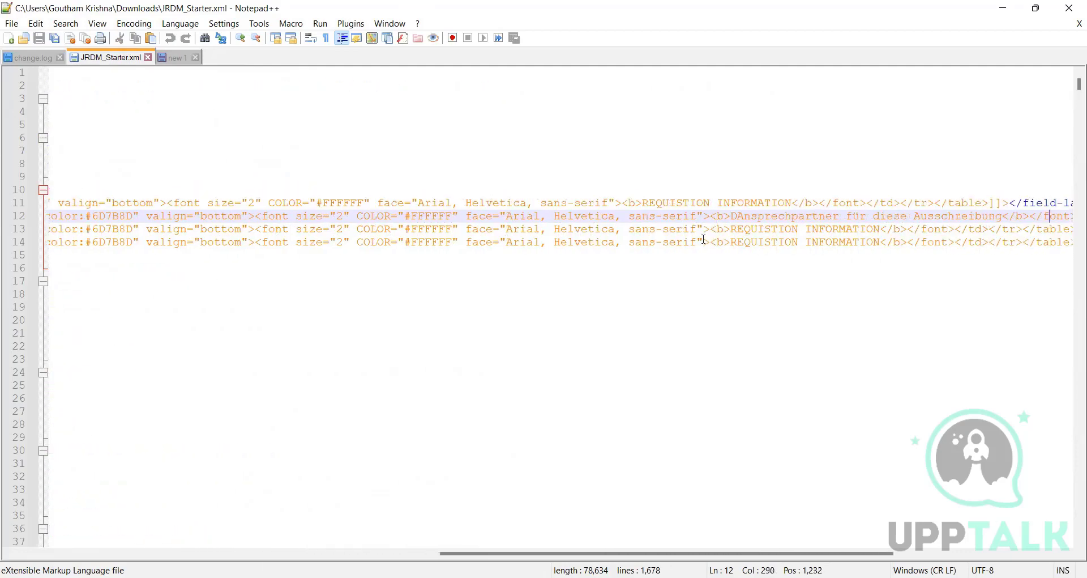
key("Right")
key("Right")
key("Right")
key("Right")
key("Right")
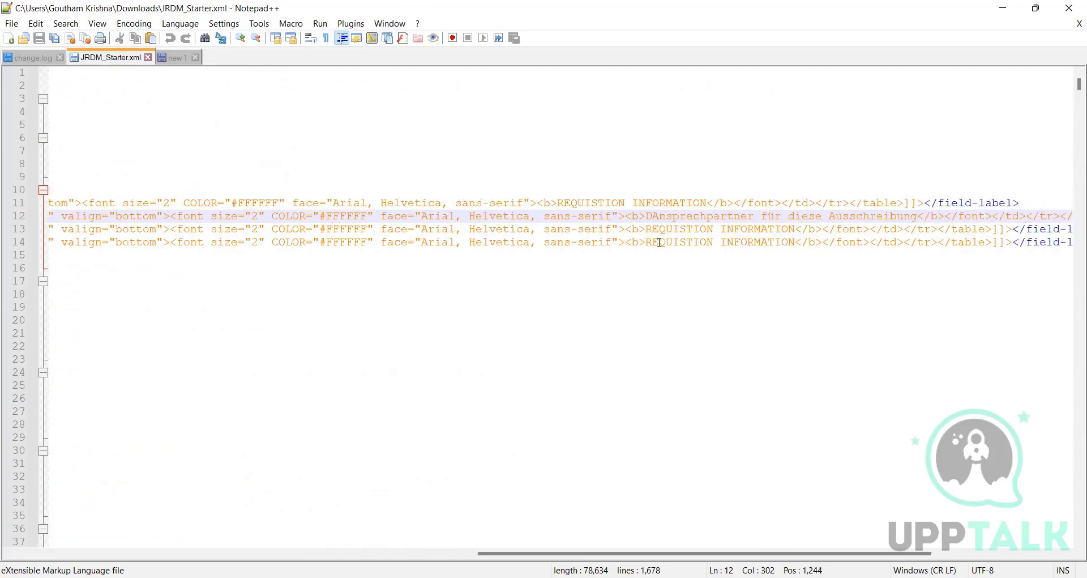
Step: Highlight the REQUISTION INFORMATION header text in the en_US field label on line 13
left_click(653, 241)
left_click(795, 229)
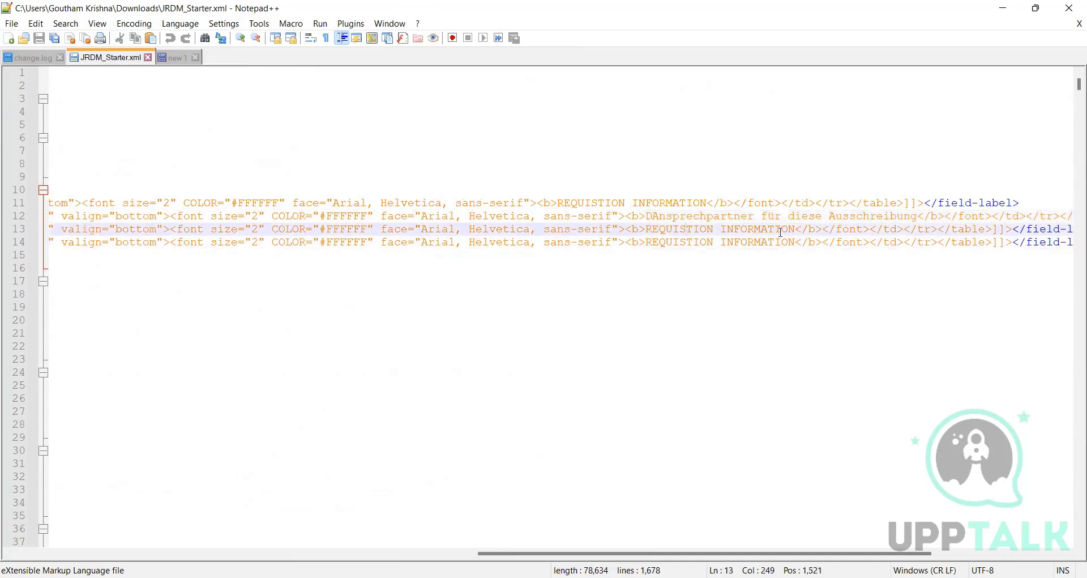
left_click_drag(795, 229, 647, 231)
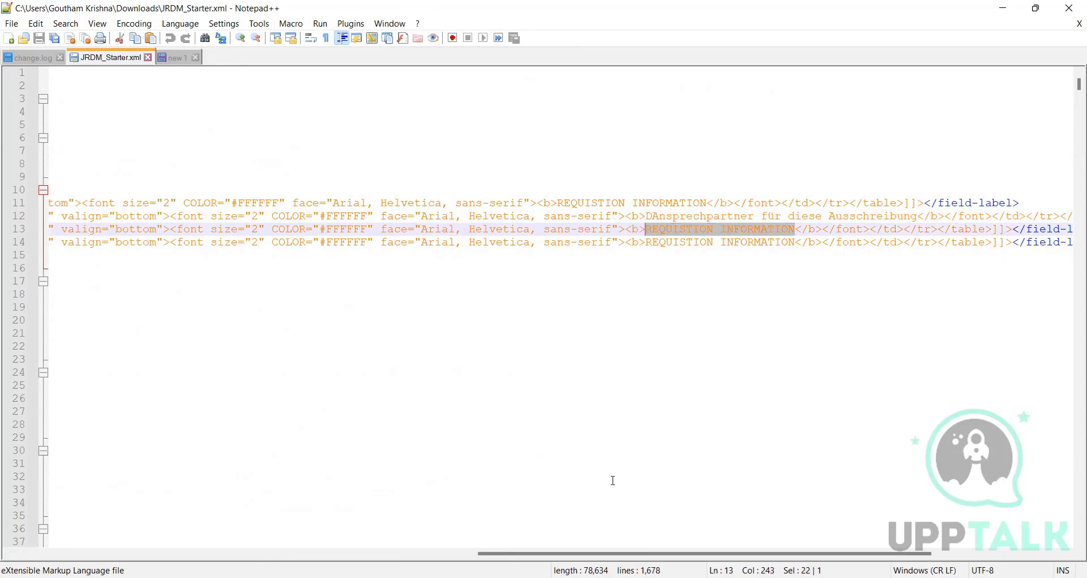
Step: Switch to the browser, duplicate the Manage Templates page and open the Recruiting module's Job Requisitions list in the copy
key("alt+Tab")
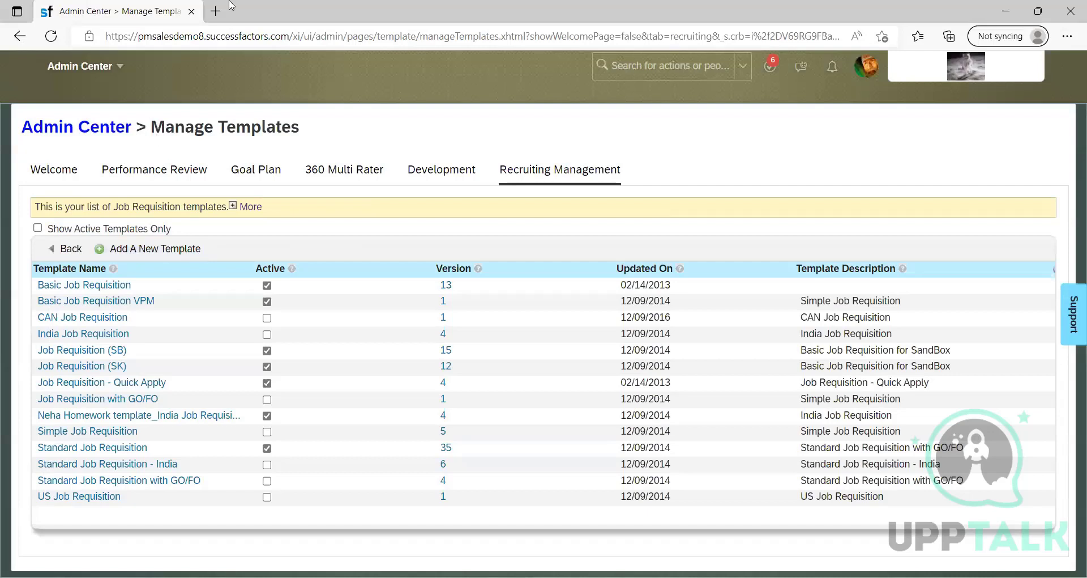
right_click(140, 17)
left_click(249, 92)
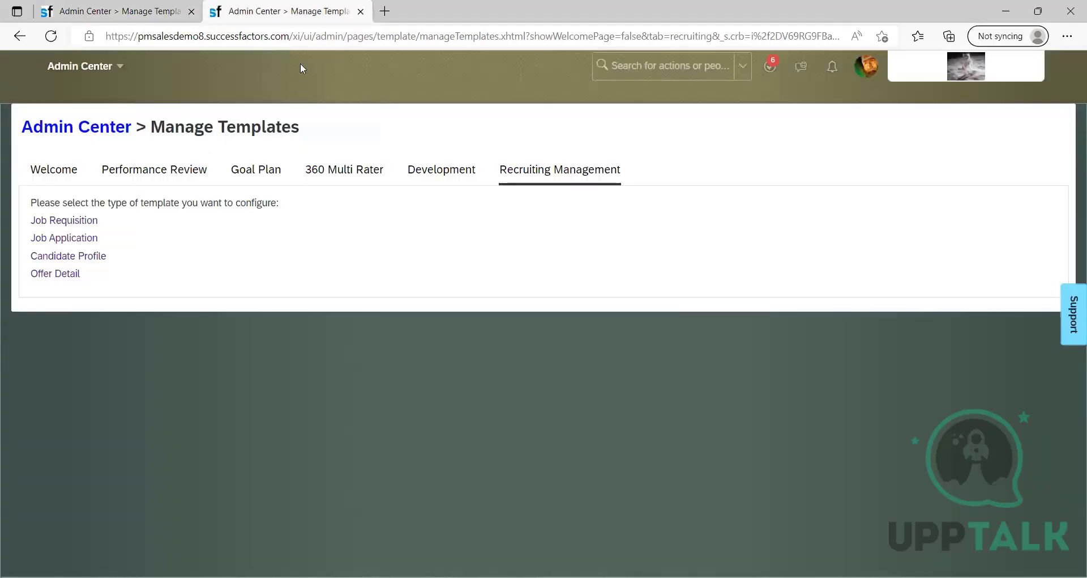
left_click(140, 66)
left_click(85, 274)
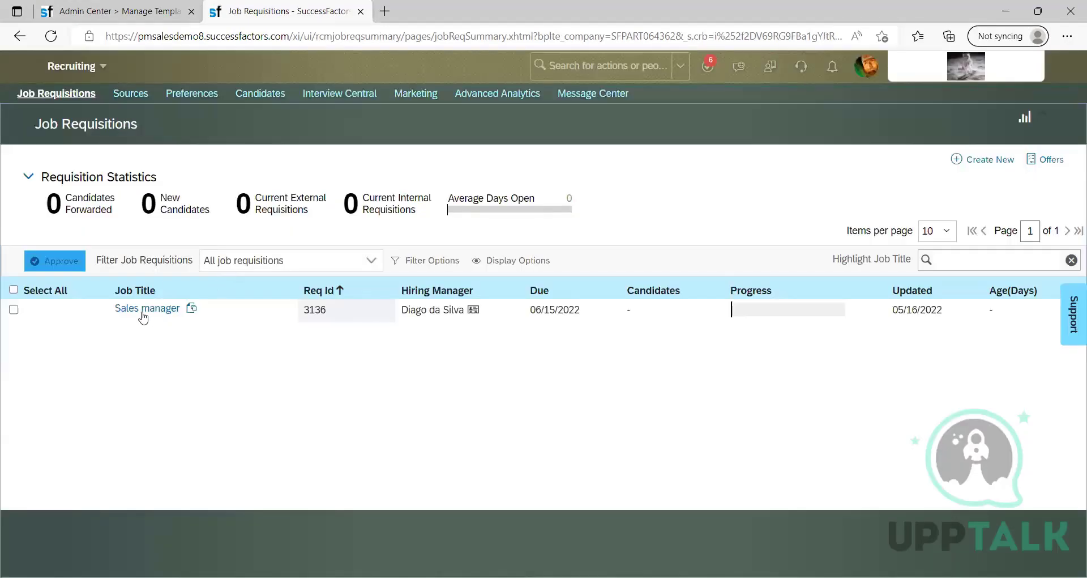
Step: Open the Sales manager requisition, review its fields and section header bars, and return to the Manage Templates page
left_click(144, 311)
left_click(155, 389)
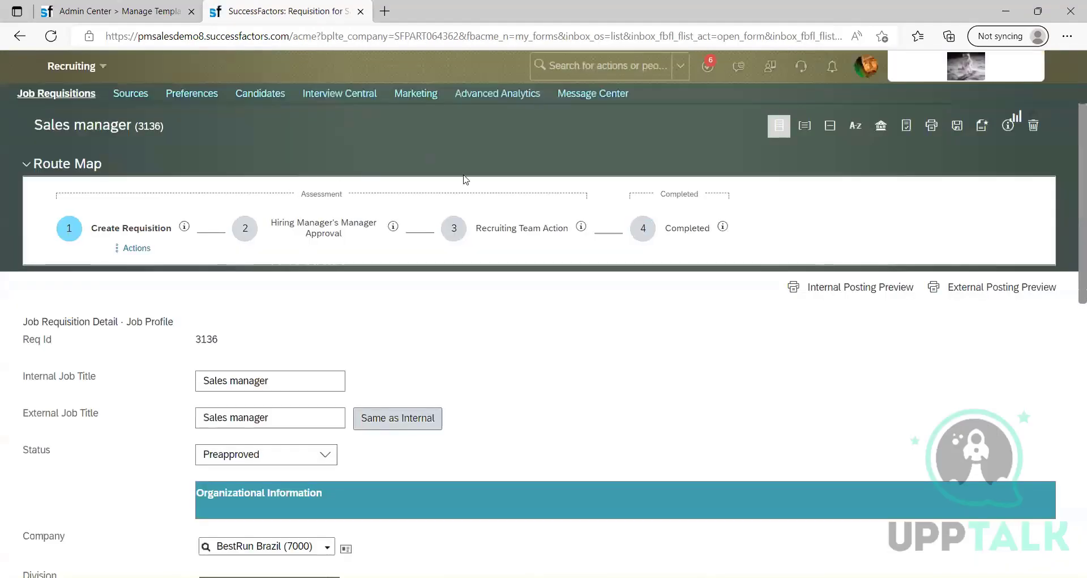
scroll(306, 303, "down", 3)
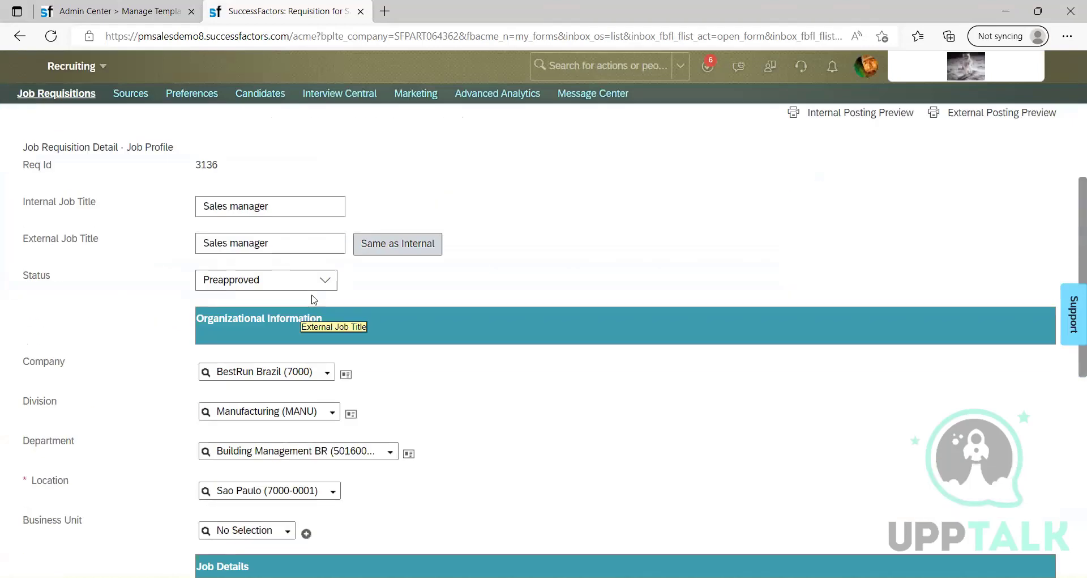
scroll(495, 284, "down", 8)
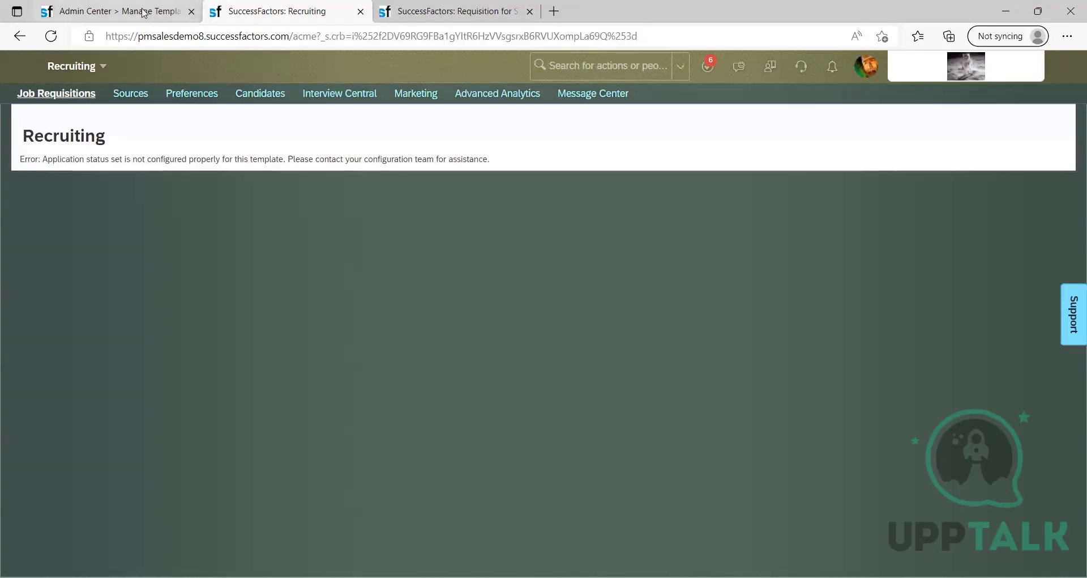
left_click(144, 13)
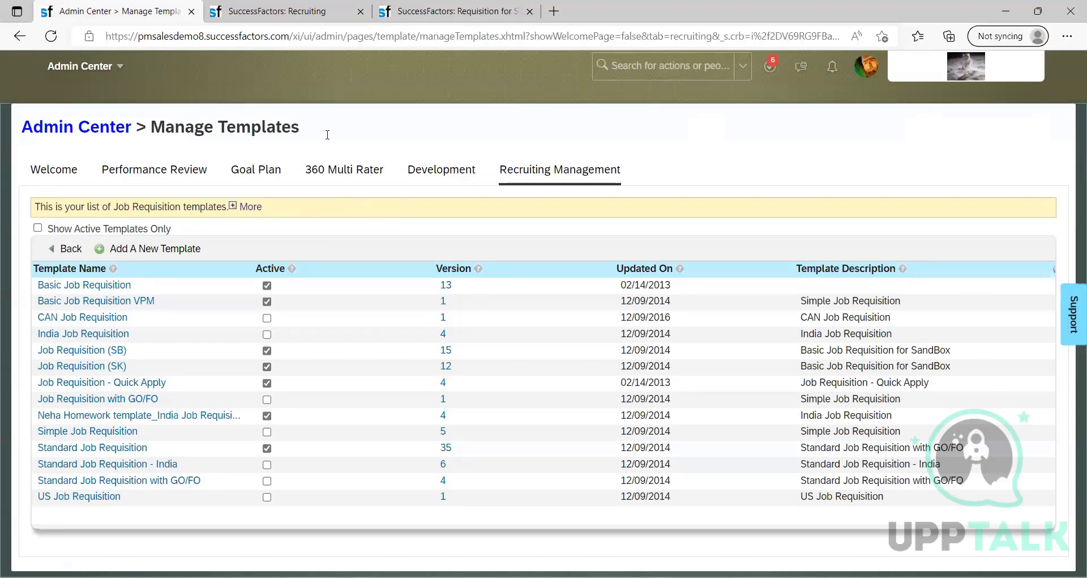
Step: Switch back to JRDM_Starter.xml in Notepad++, re-highlight the REQUISTION INFORMATION text on line 13 and return to the start of the lines
key("alt+Tab")
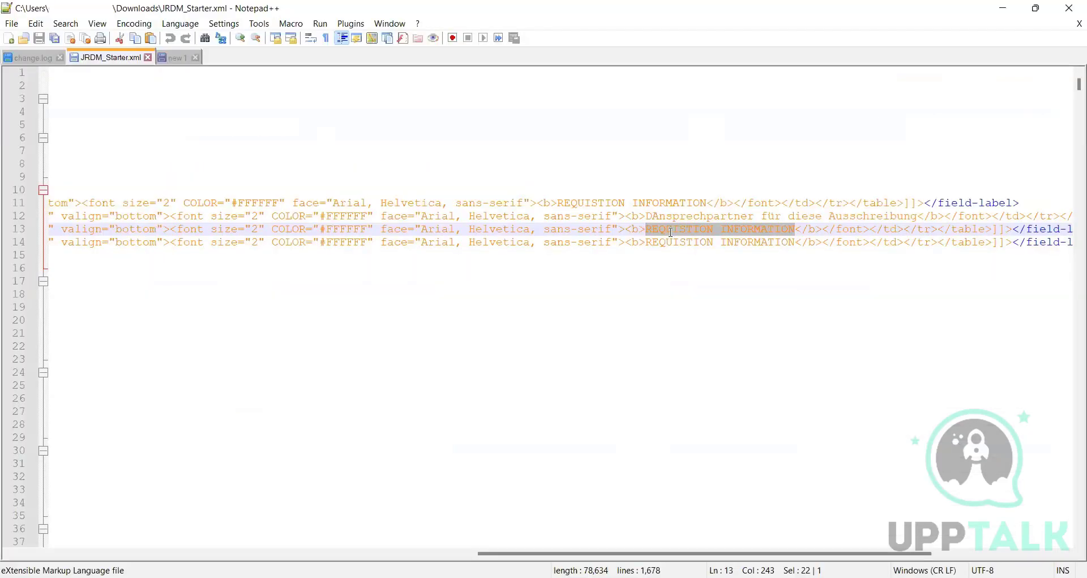
left_click(644, 229)
left_click_drag(655, 229, 799, 231)
left_click_drag(614, 553, 267, 534)
left_click_drag(166, 534, 138, 497)
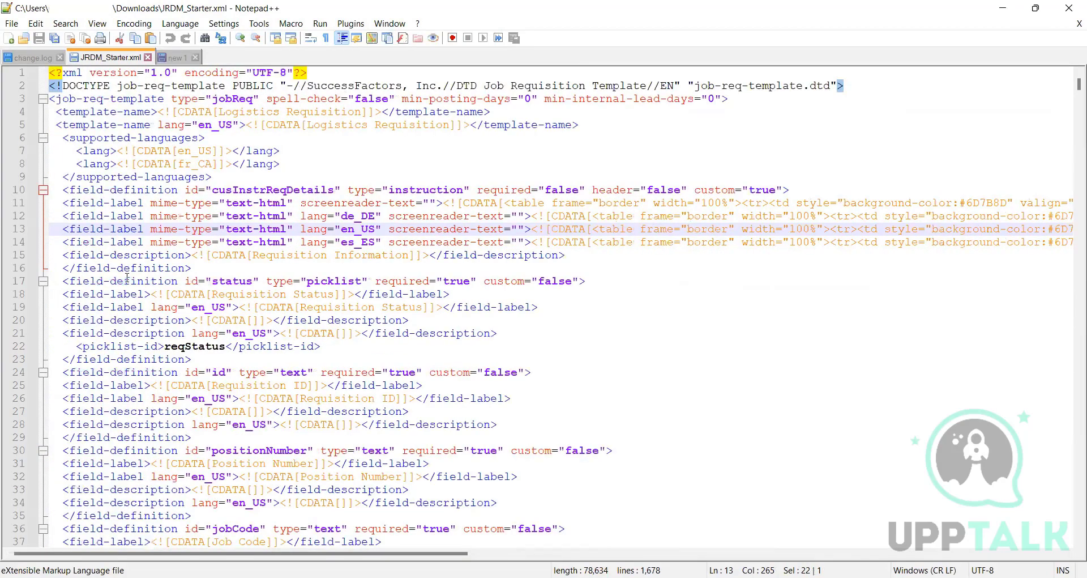
Step: Copy lines 16 to 22, including the status field definition, from JRDM_Starter.xml and paste them below the en_UK lang line in new 1
left_click_drag(51, 271, 438, 344)
key("ctrl+c")
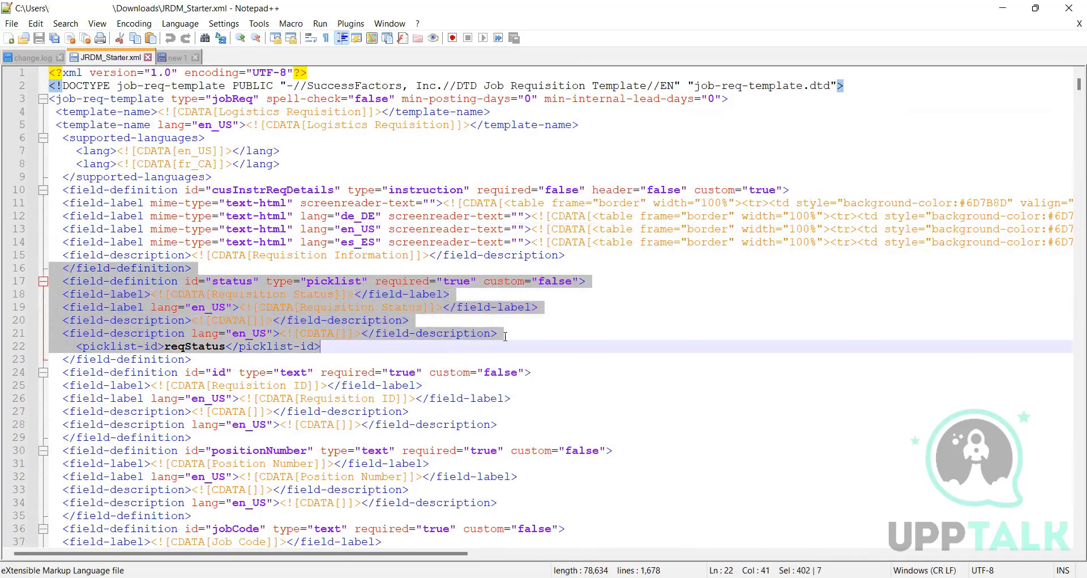
left_click(201, 268)
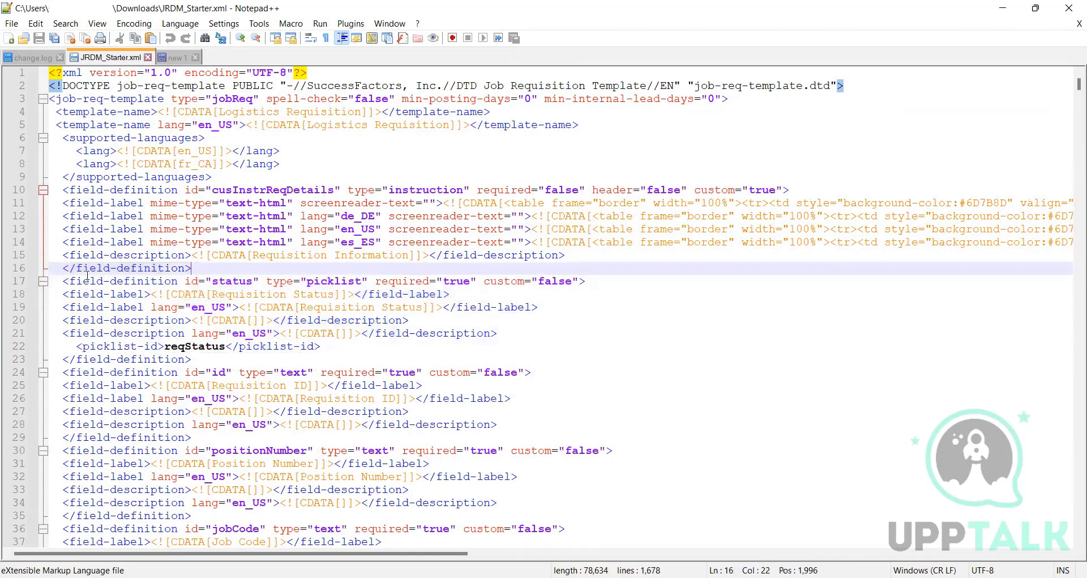
left_click_drag(55, 268, 326, 350)
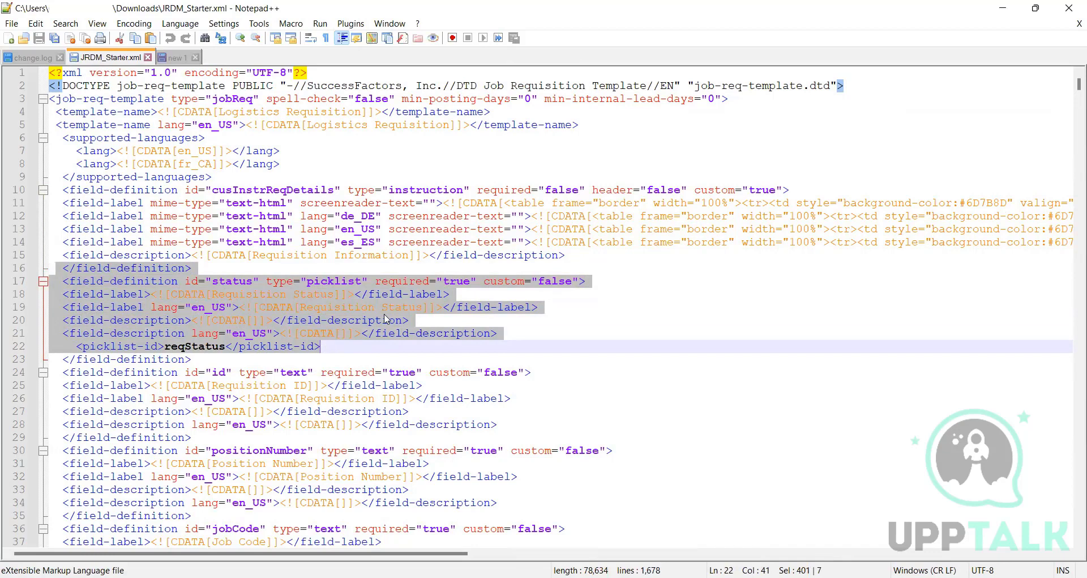
left_click(173, 58)
left_click(306, 172)
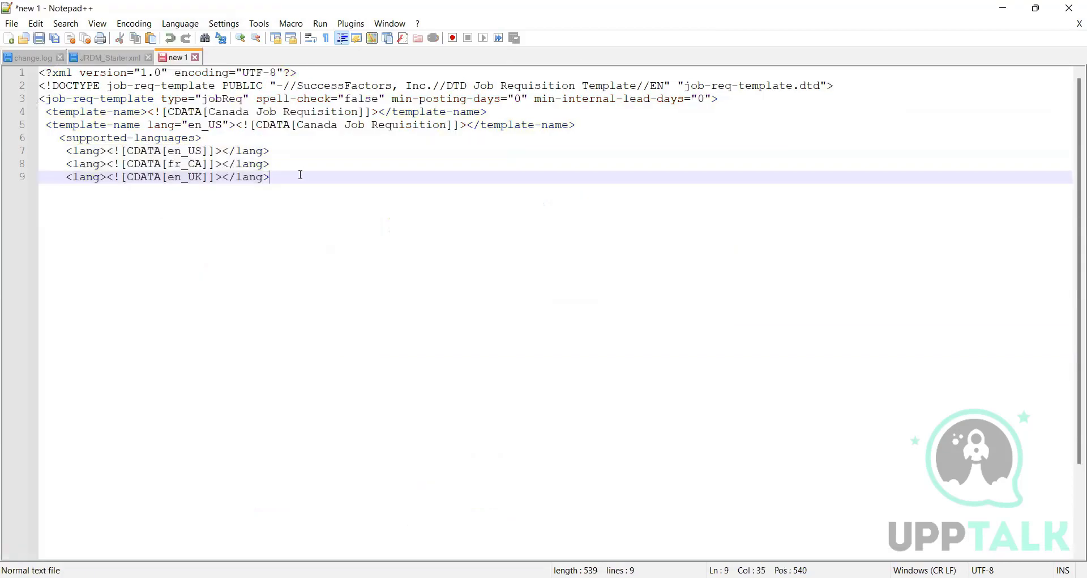
key("Return")
key("ctrl+v")
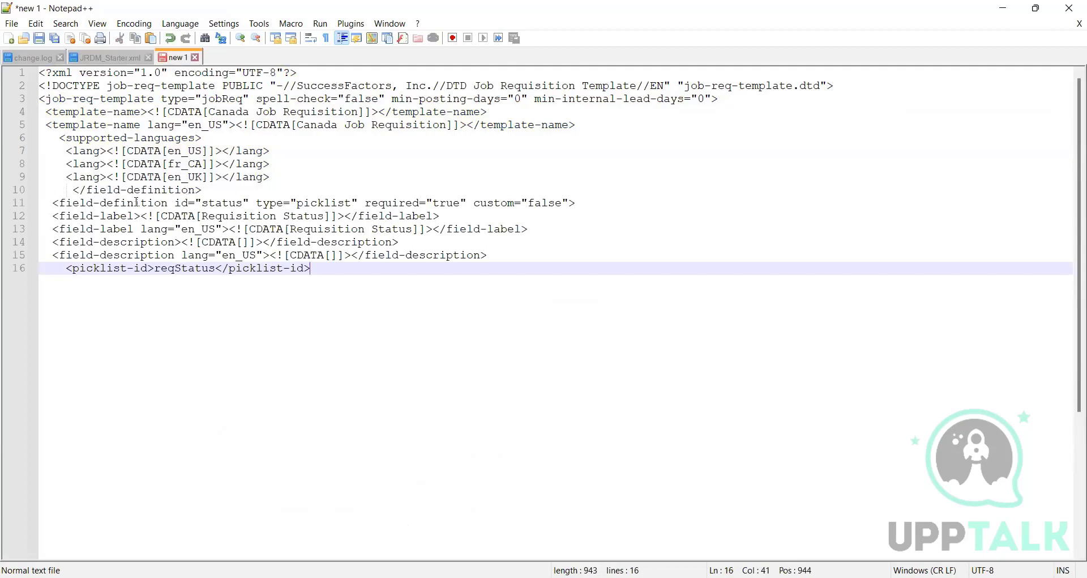
Step: Examine the field-definition element on line 11 and highlight its status id value
left_click(209, 203)
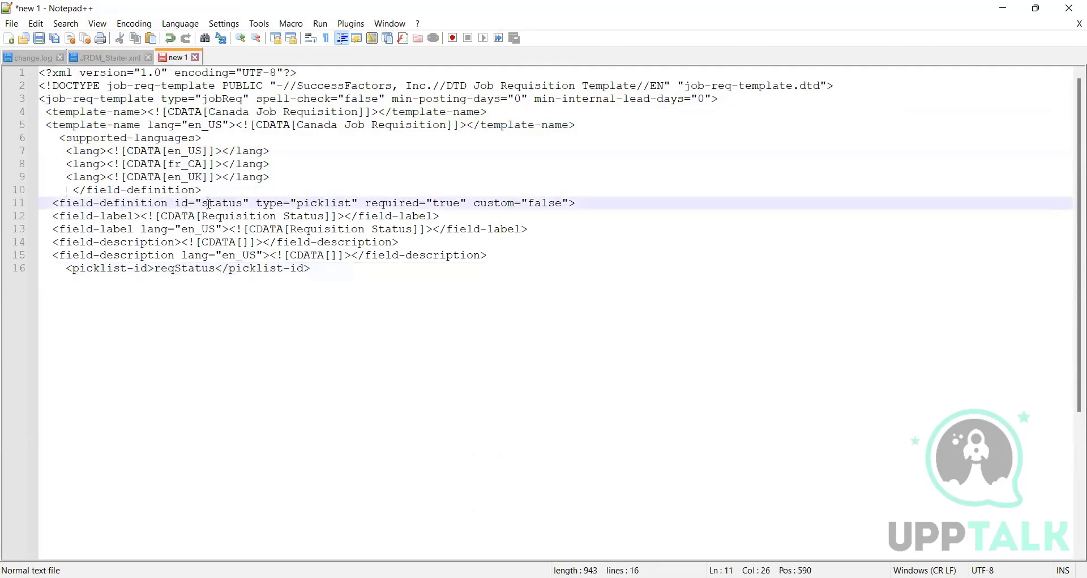
triple_click(223, 207)
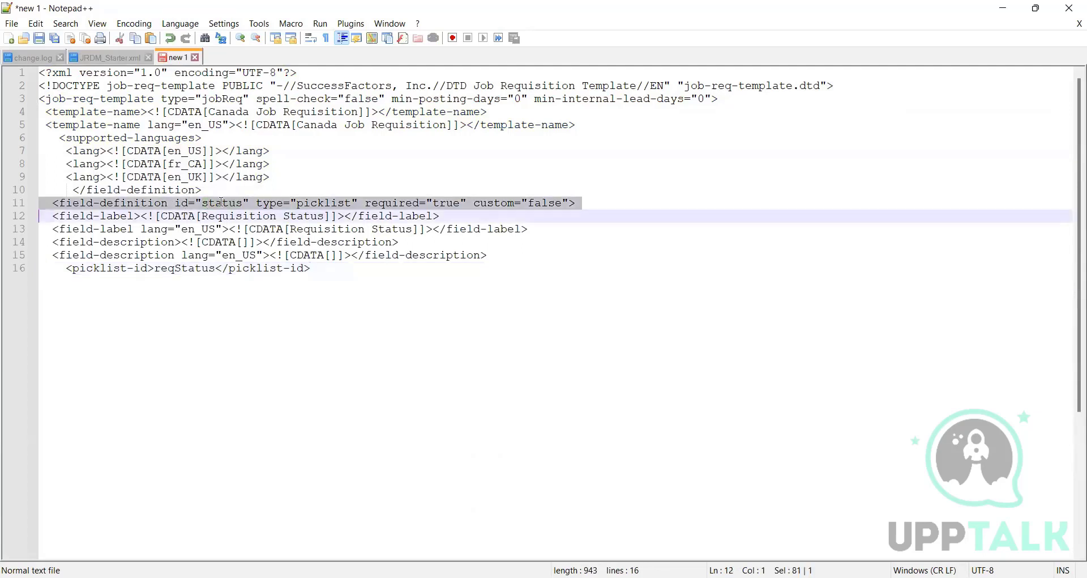
left_click(221, 204)
left_click(75, 202)
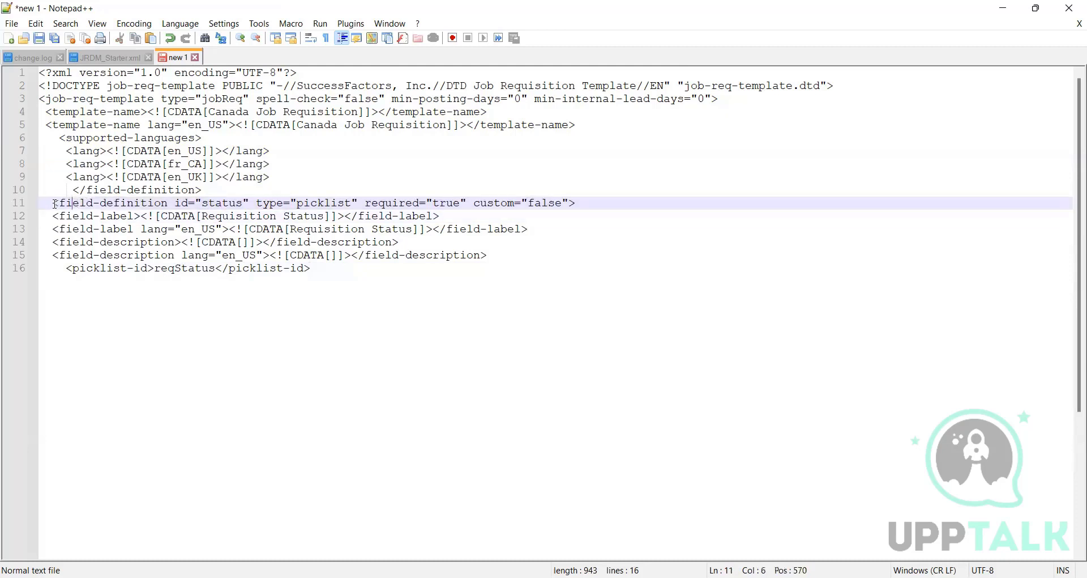
left_click_drag(54, 203, 371, 203)
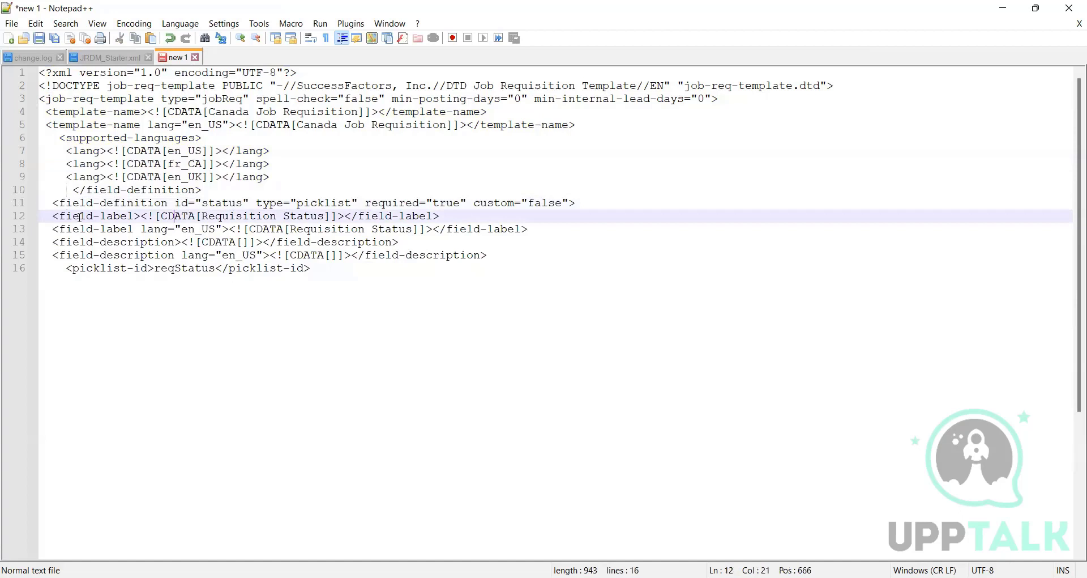
left_click(48, 203)
key("Left")
key("Left")
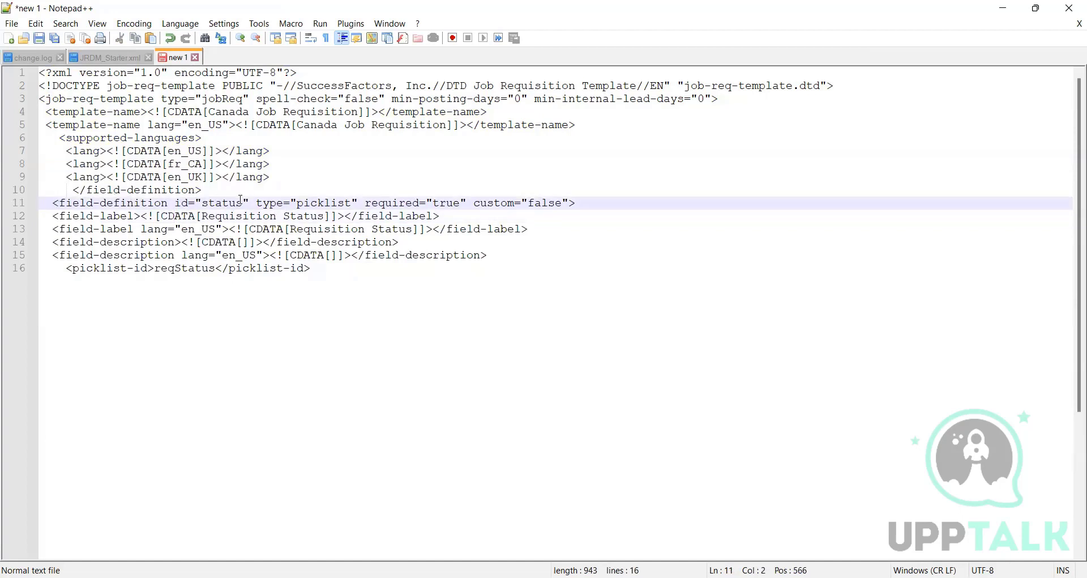
double_click(218, 204)
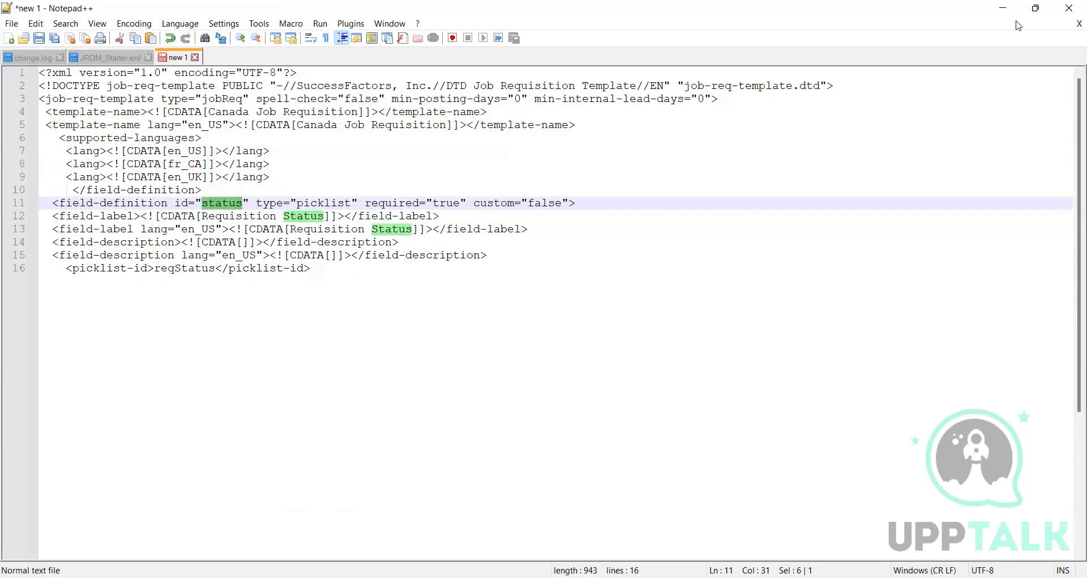
Step: Switch to the SAP SuccessFactors Recruiting PDF guide, maximize it and find the Special Requisition Standard Fields table in section 12.2.3.1
key("alt+Tab")
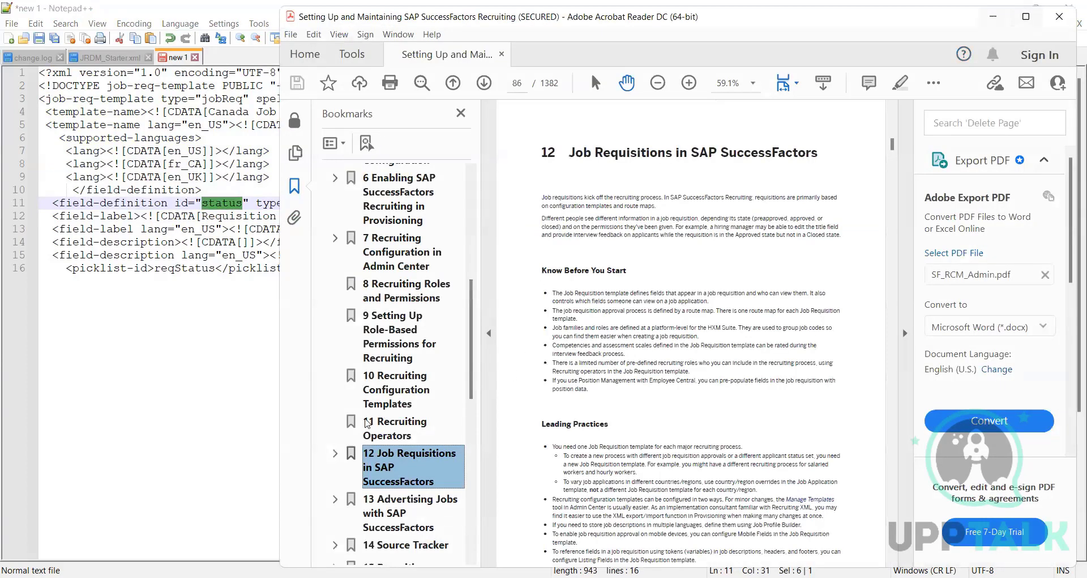
key("super+Up")
scroll(492, 368, "down", 10)
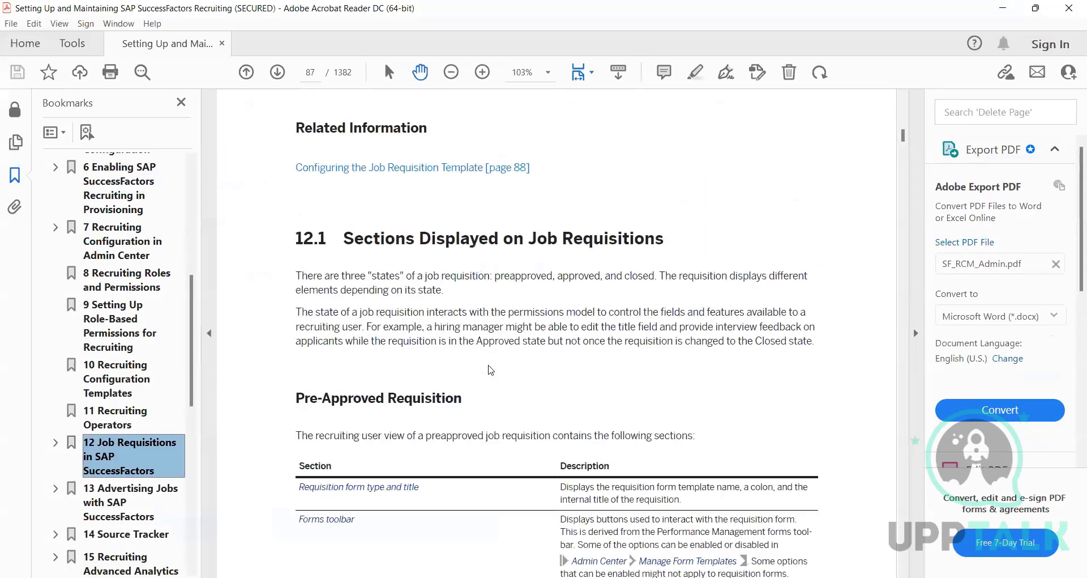
scroll(492, 368, "down", 15)
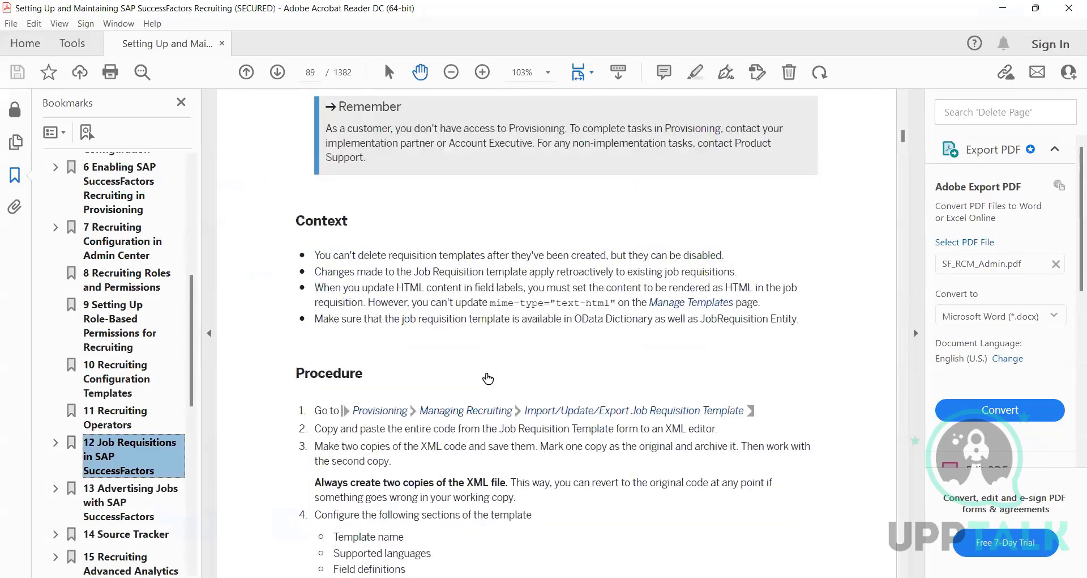
scroll(488, 375, "down", 20)
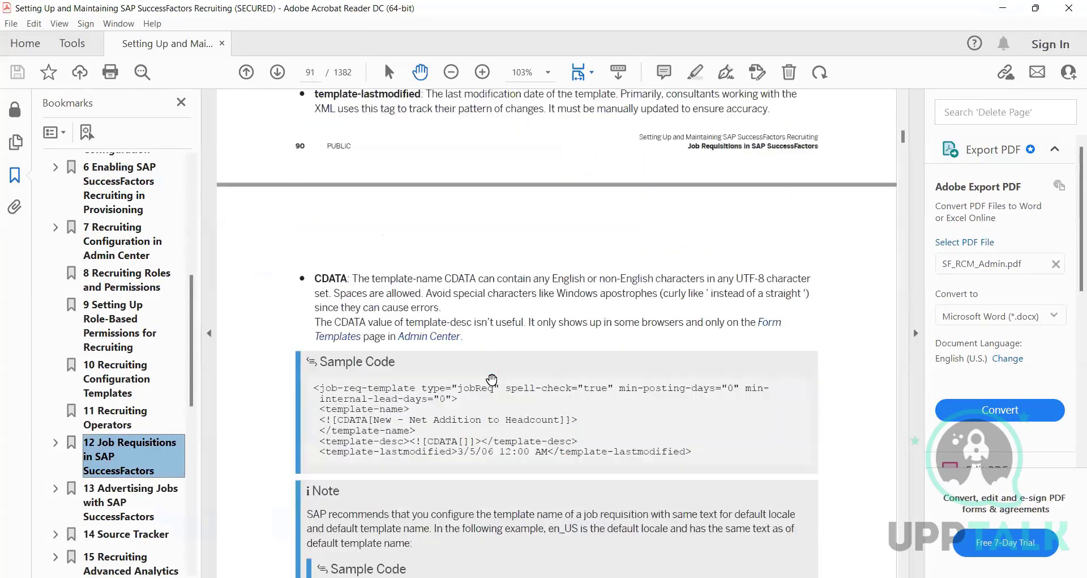
scroll(492, 379, "down", 15)
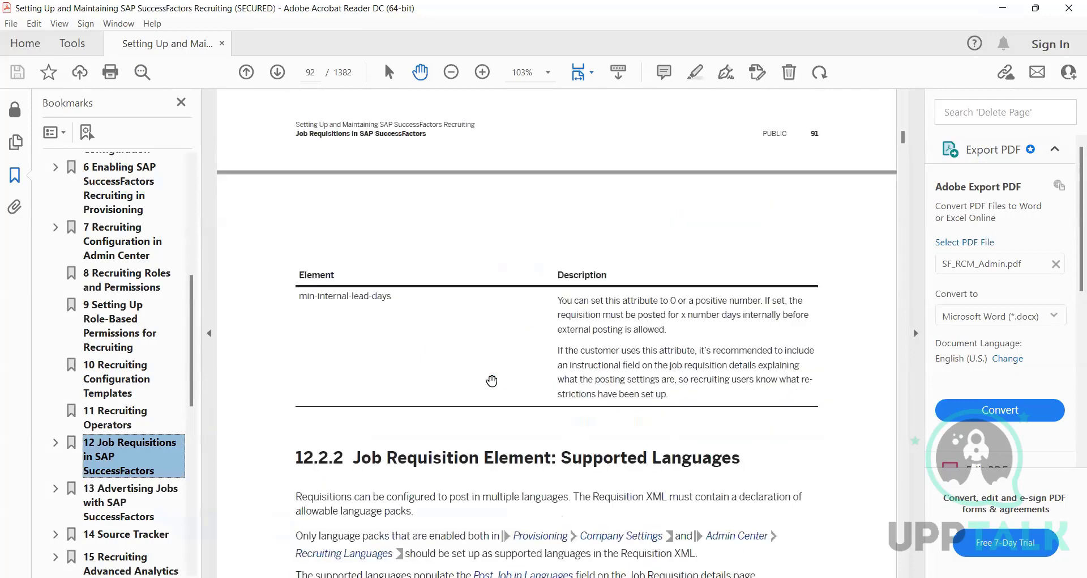
scroll(492, 380, "down", 15)
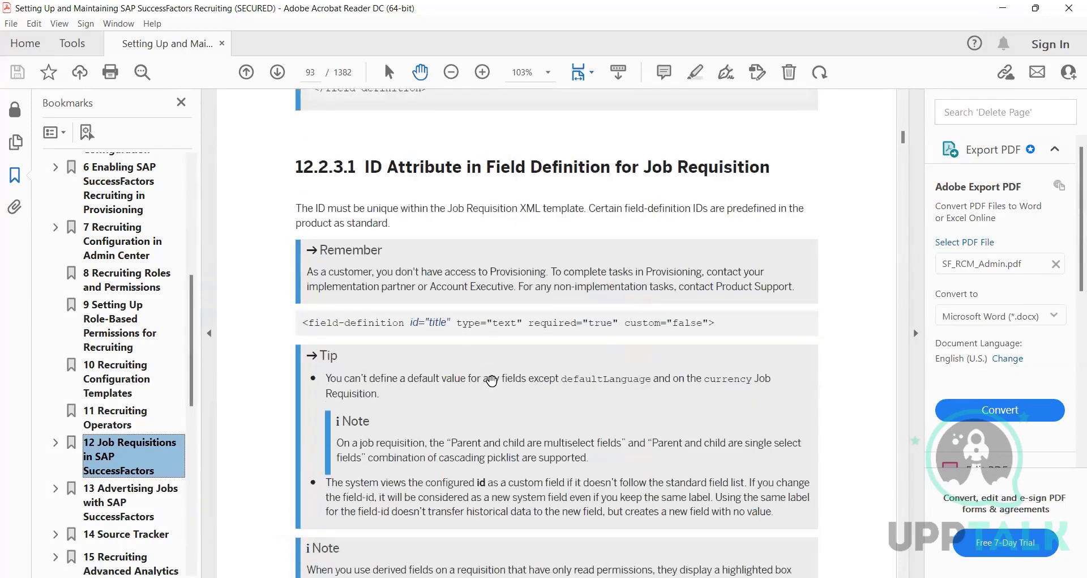
scroll(492, 381, "down", 15)
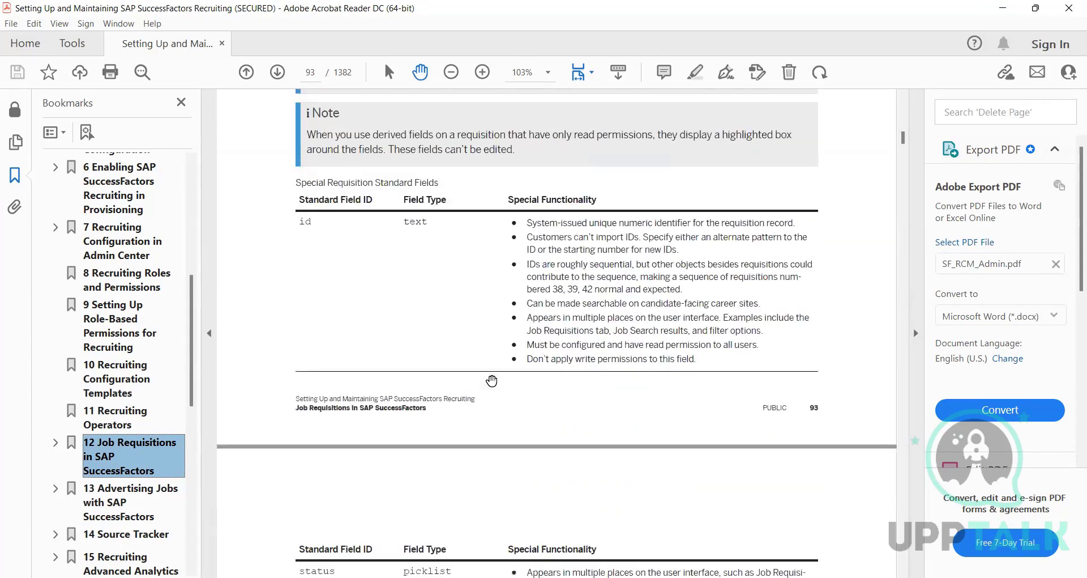
scroll(492, 381, "down", 20)
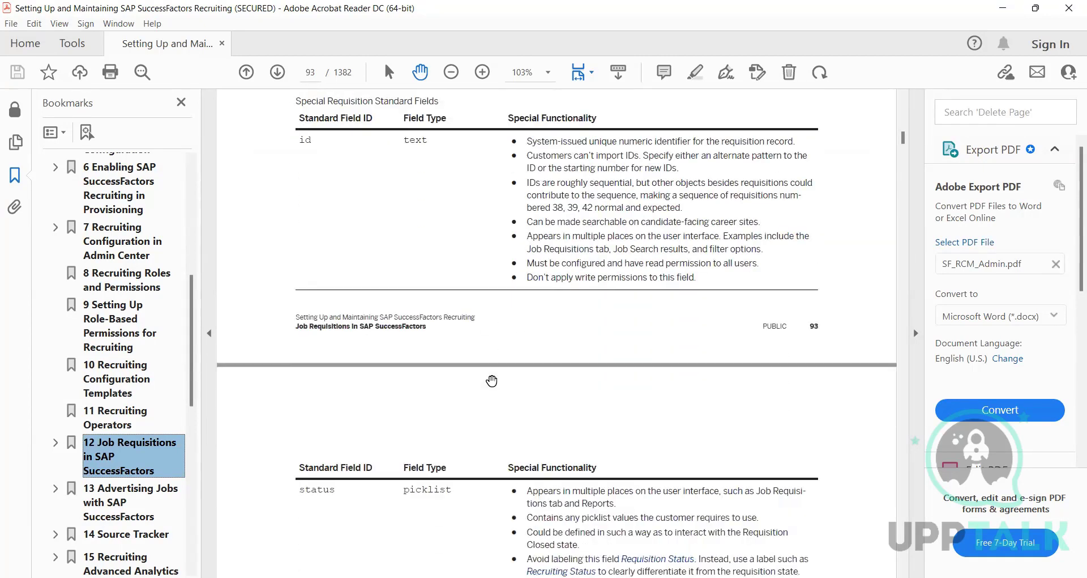
Step: Review the Special Requisition Standard Fields table on pages 93 to 95, from the id field to jobCode, and return to the status entry
scroll(299, 258, "up", 5)
scroll(299, 258, "up", 5)
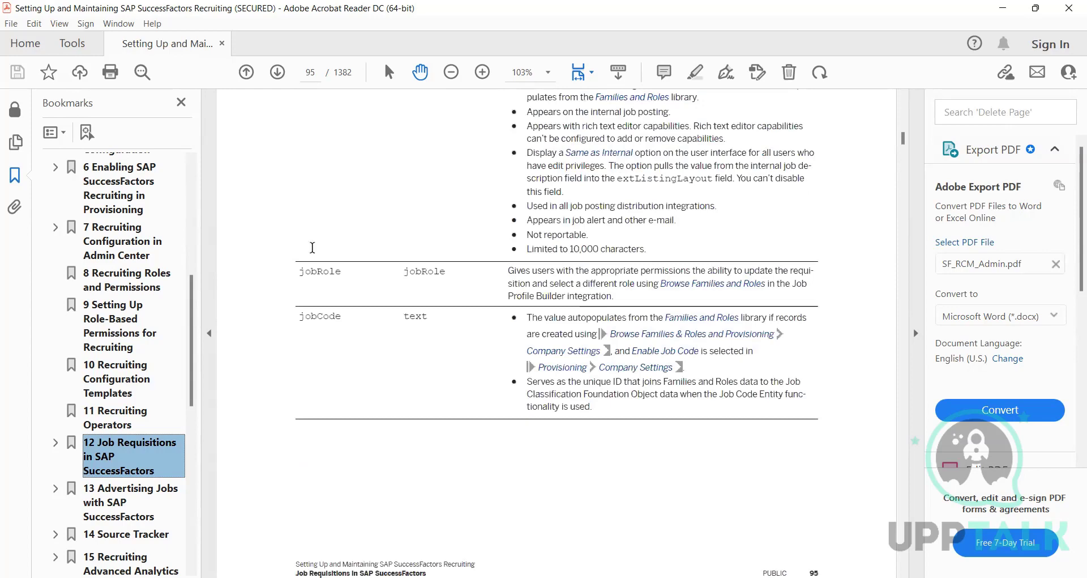
scroll(312, 247, "up", 10)
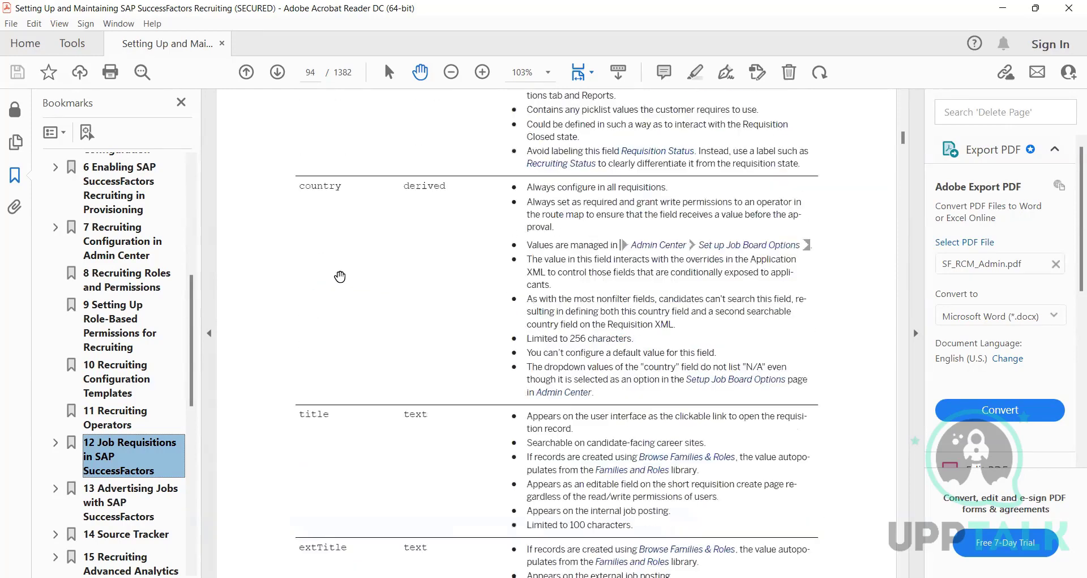
scroll(336, 341, "up", 12)
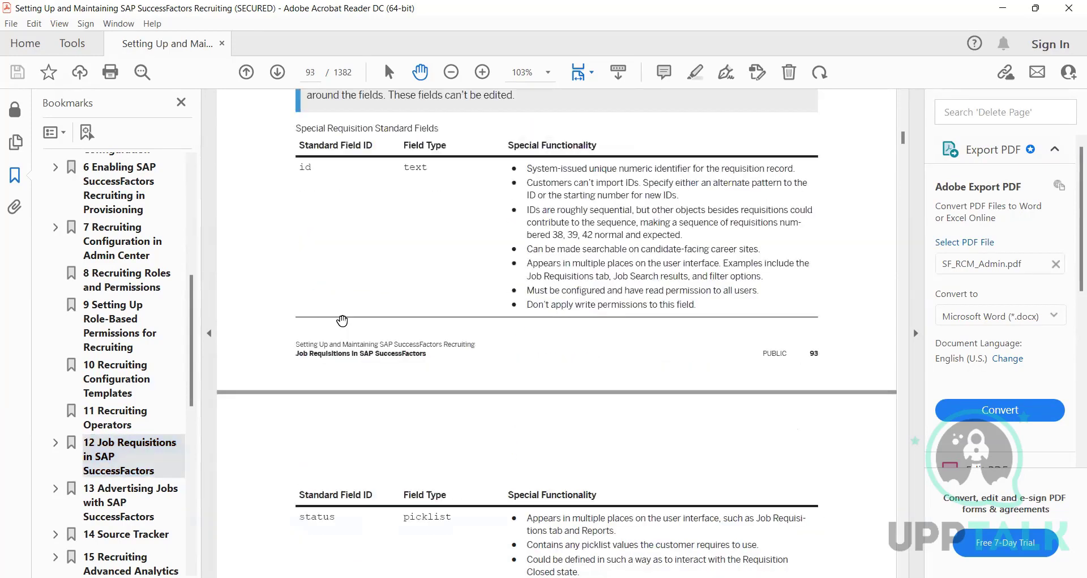
scroll(342, 321, "down", 1)
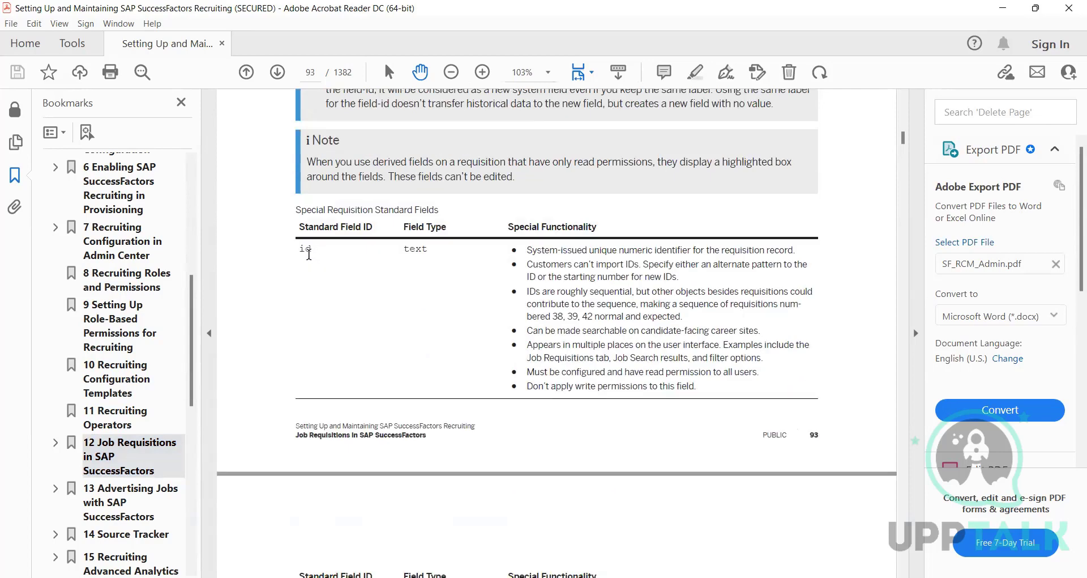
scroll(294, 283, "down", 8)
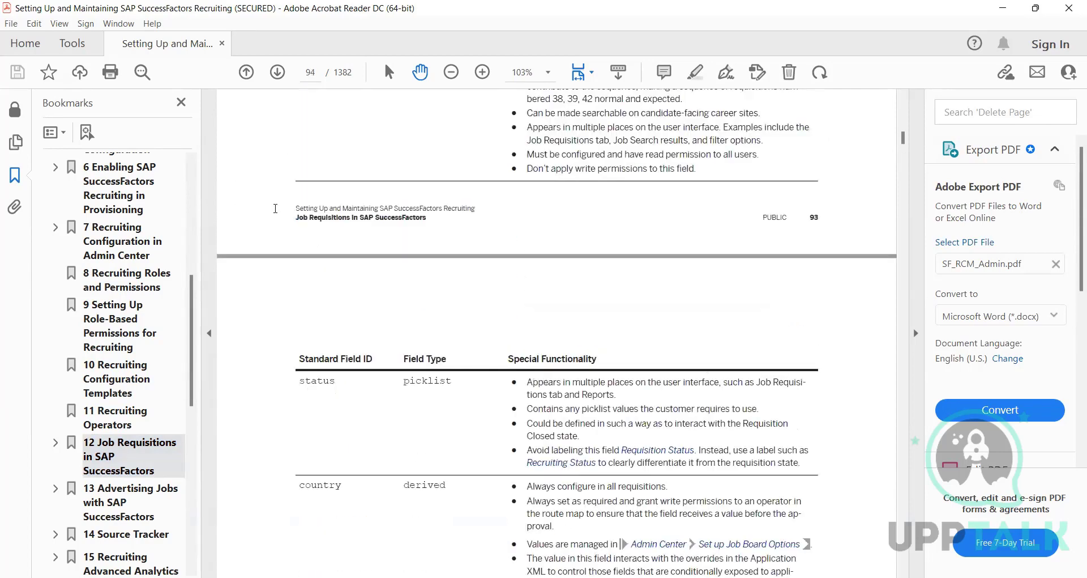
Step: Check new 1 in Notepad++ and return to the PDF guide to highlight the status field row with its picklist type
left_click(1003, 8)
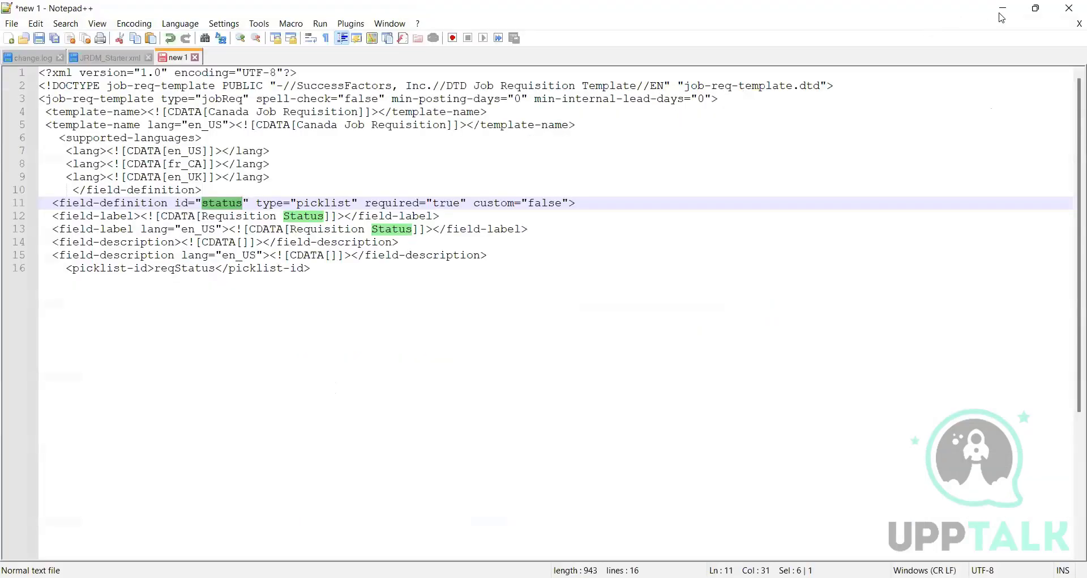
key("alt+Tab")
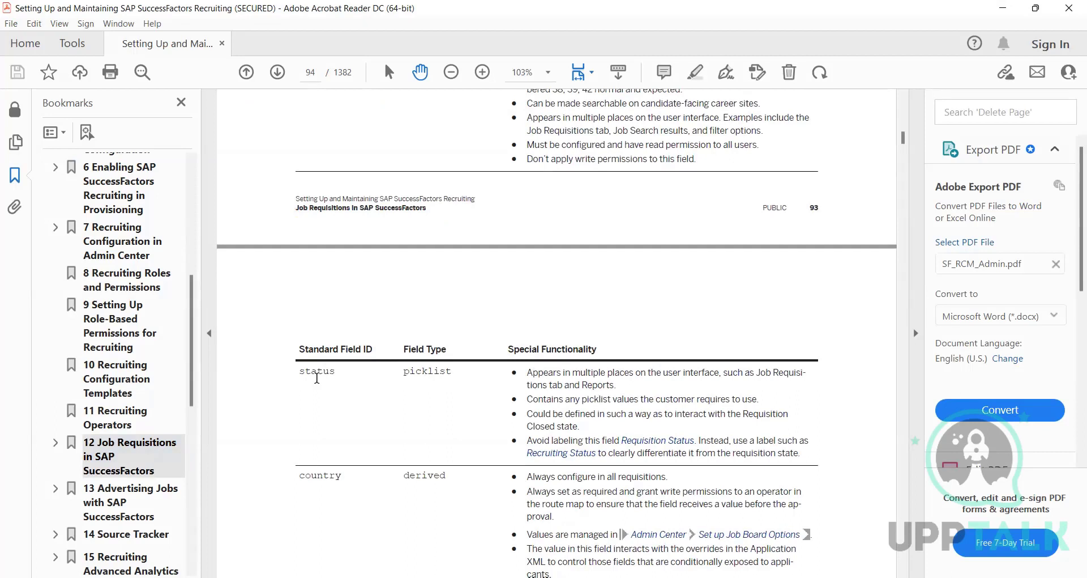
left_click_drag(320, 374, 406, 375)
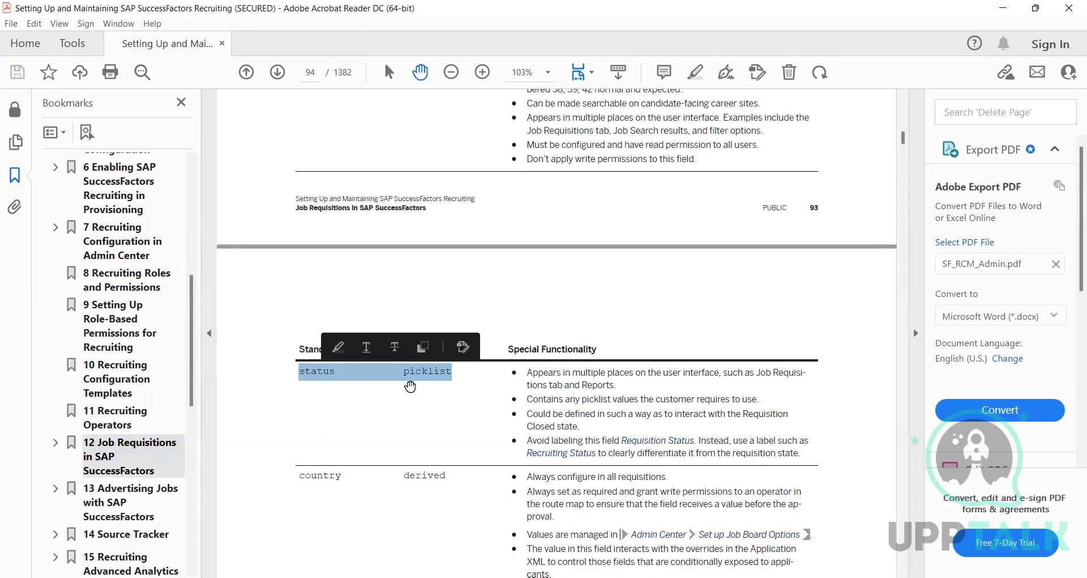
left_click(408, 381)
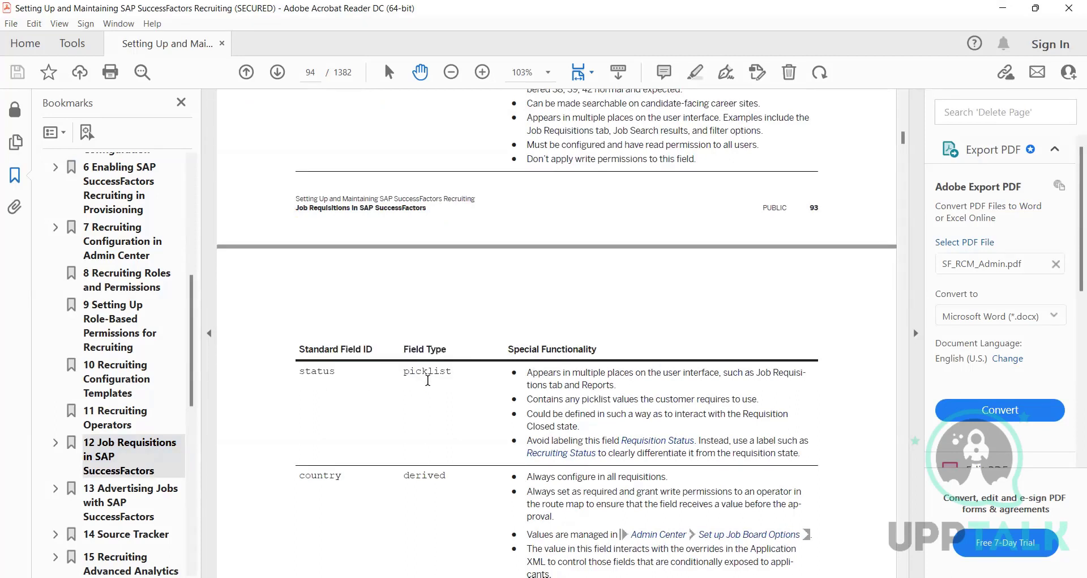
triple_click(426, 377)
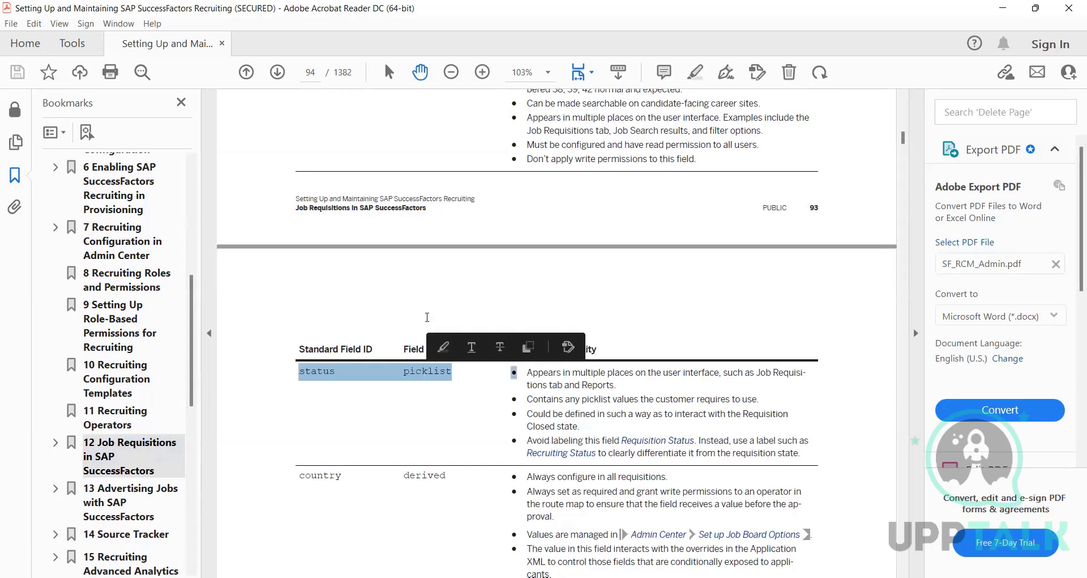
Step: Highlight the status id on line 11 in Notepad++, and switch back to the PDF guide to browse the standard fields through page 96
key("alt+Tab")
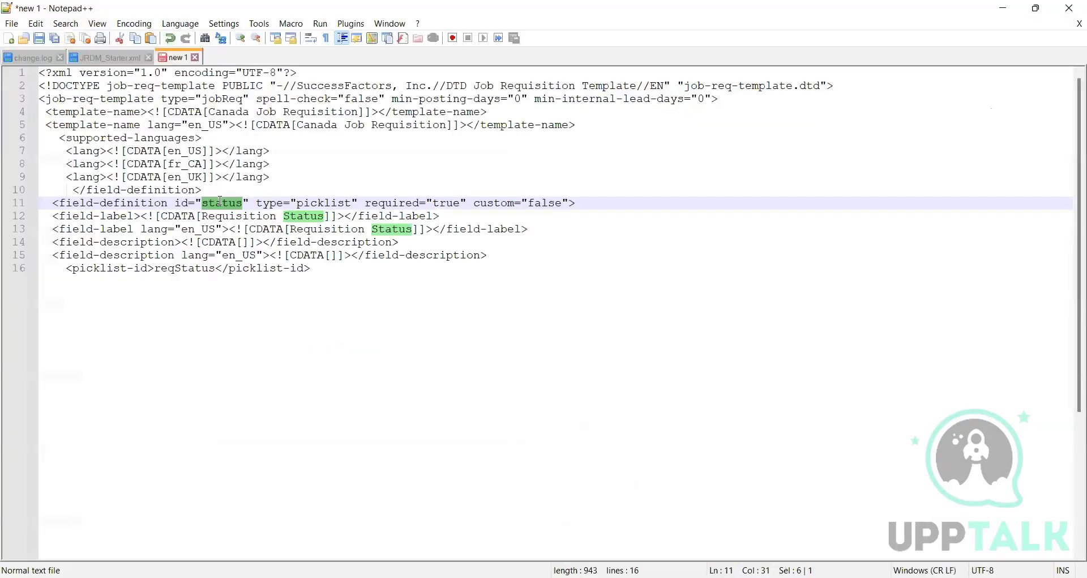
left_click(220, 202)
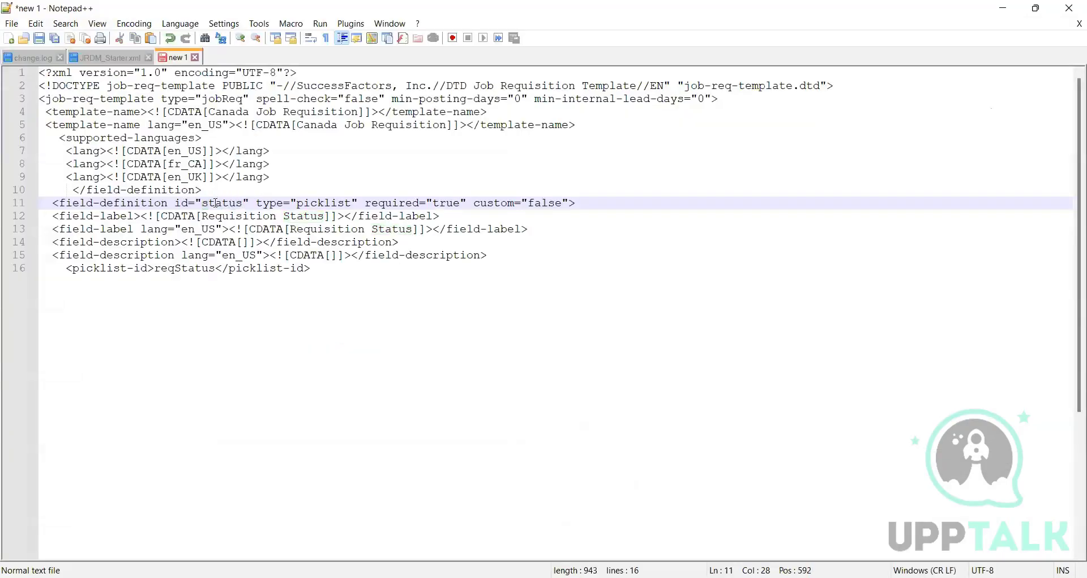
double_click(205, 203)
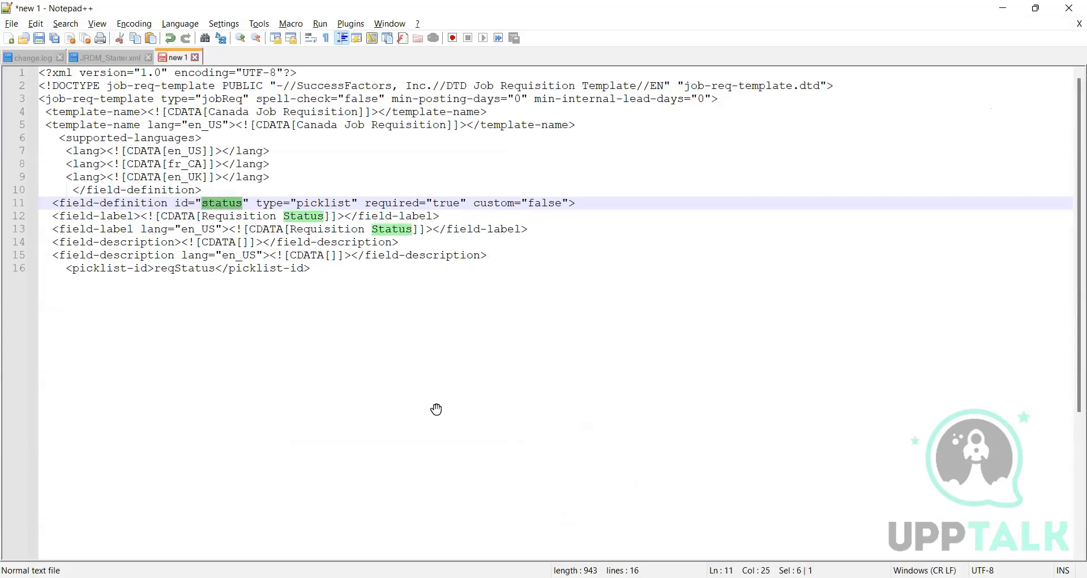
key("alt+Tab")
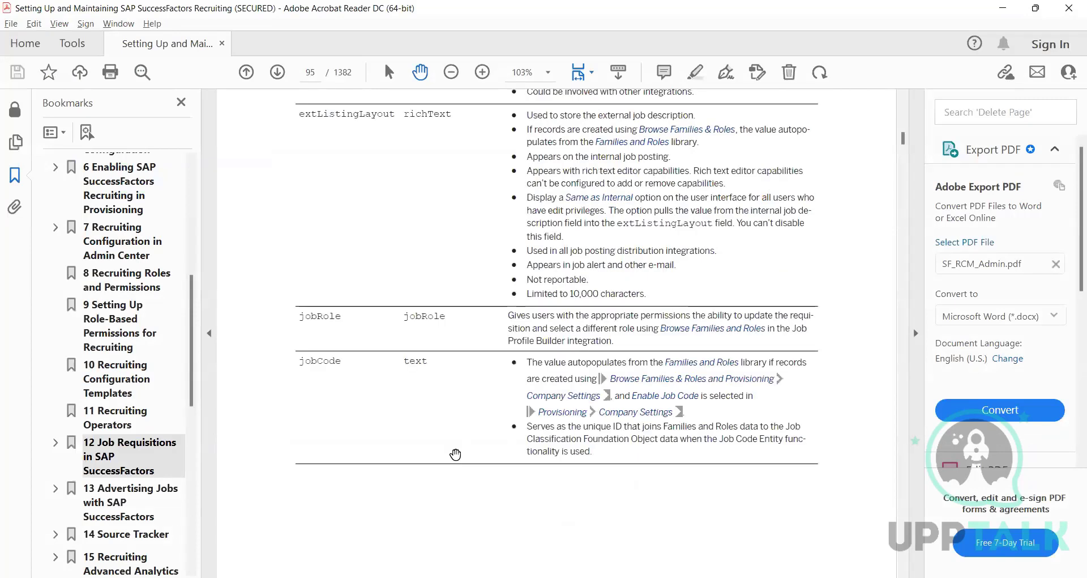
scroll(456, 454, "down", 10)
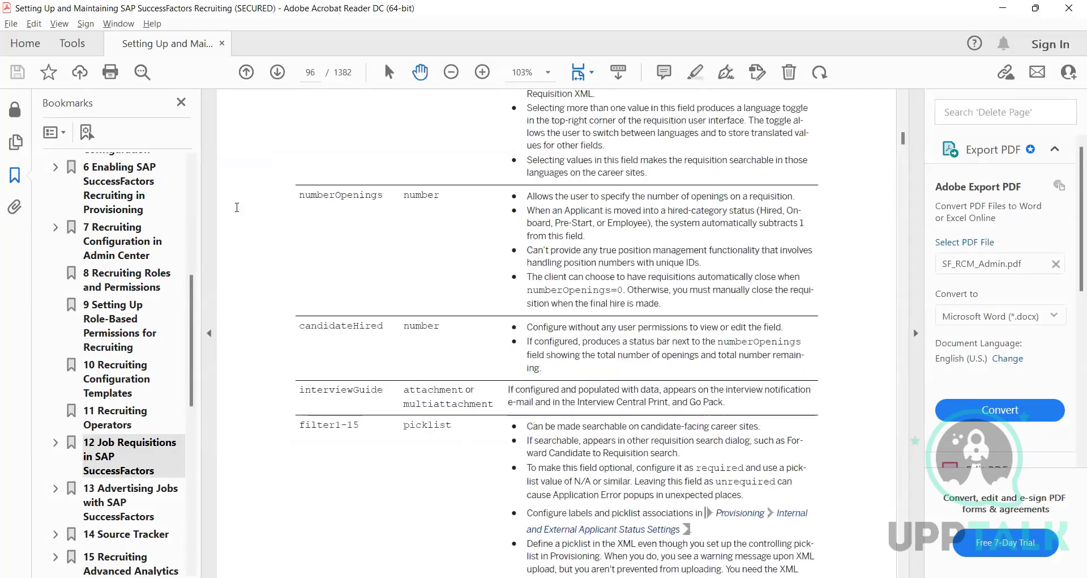
scroll(236, 208, "up", 5)
Step: Switch to Notepad++ and highlight the picklist type value in the status field definition on line 11
key("alt+Tab")
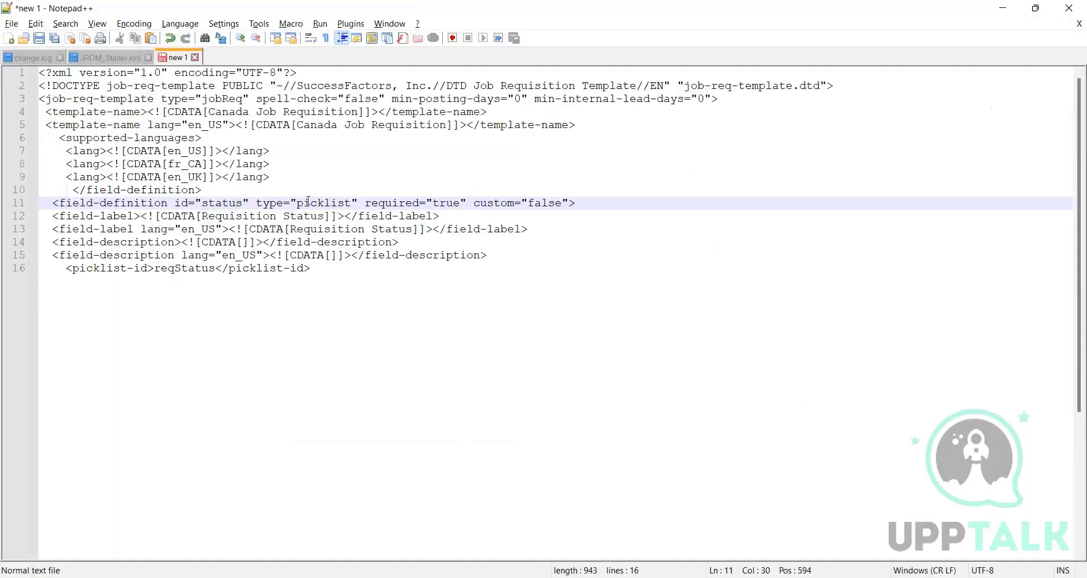
left_click(309, 202)
left_click_drag(351, 203, 297, 203)
left_click(317, 203)
double_click(349, 204)
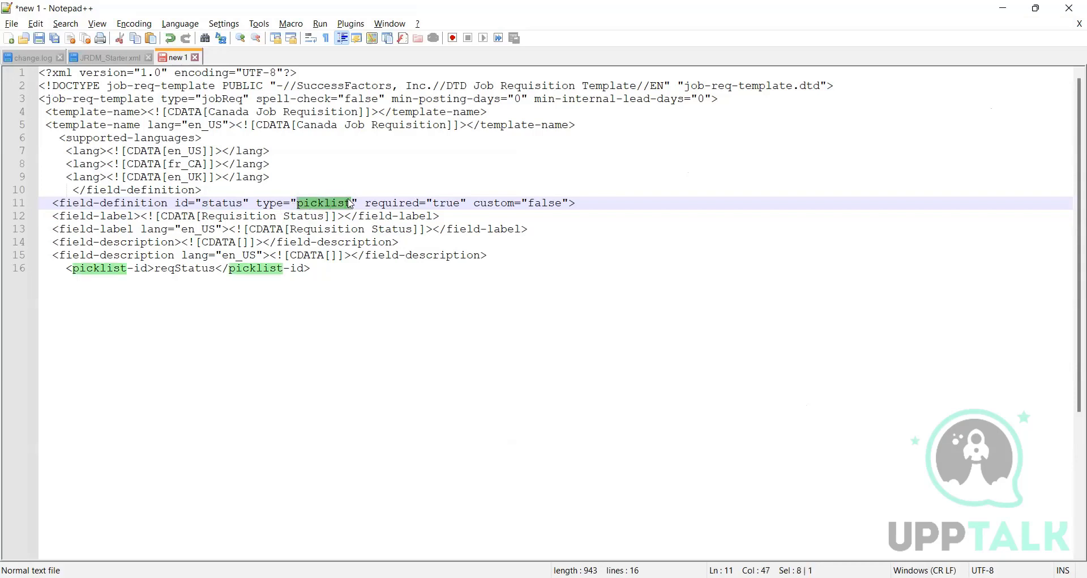
left_click(231, 204)
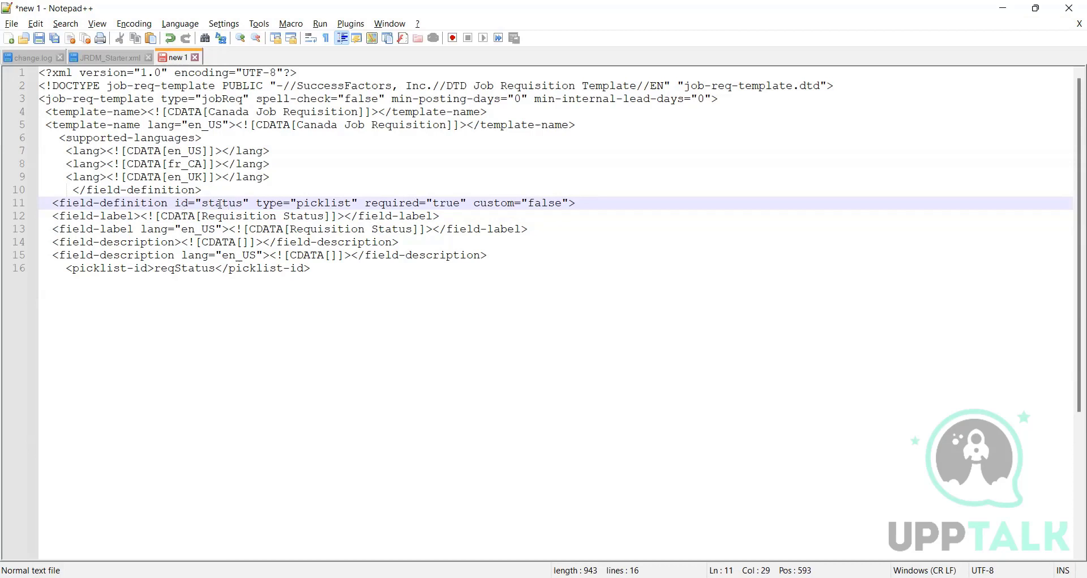
left_click_drag(350, 206, 298, 206)
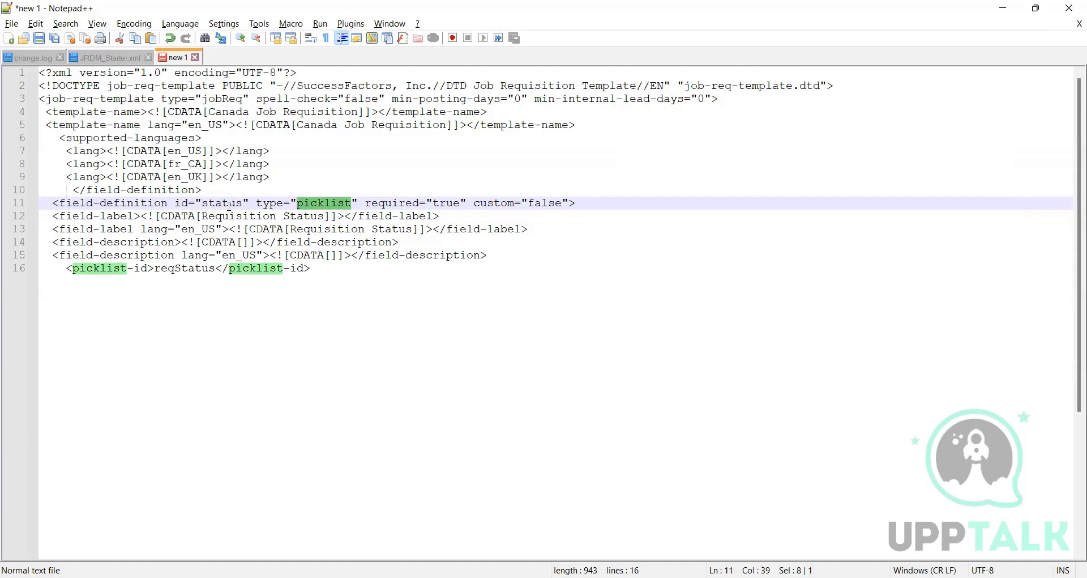
left_click(301, 203)
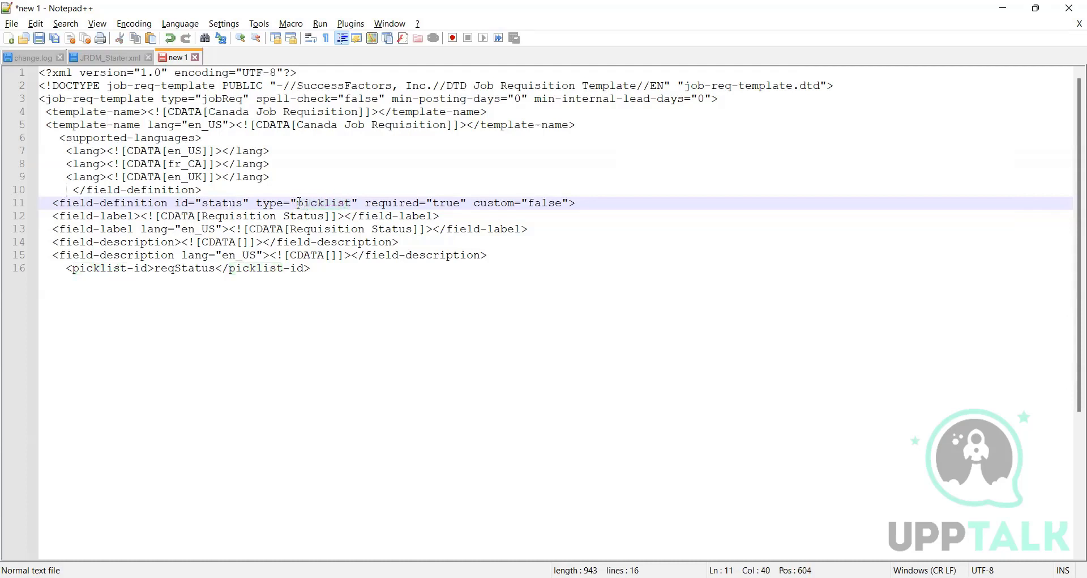
double_click(300, 203)
Step: Highlight the required attribute's true value on line 11 and examine the custom attribute's false value
left_click(371, 203)
double_click(454, 203)
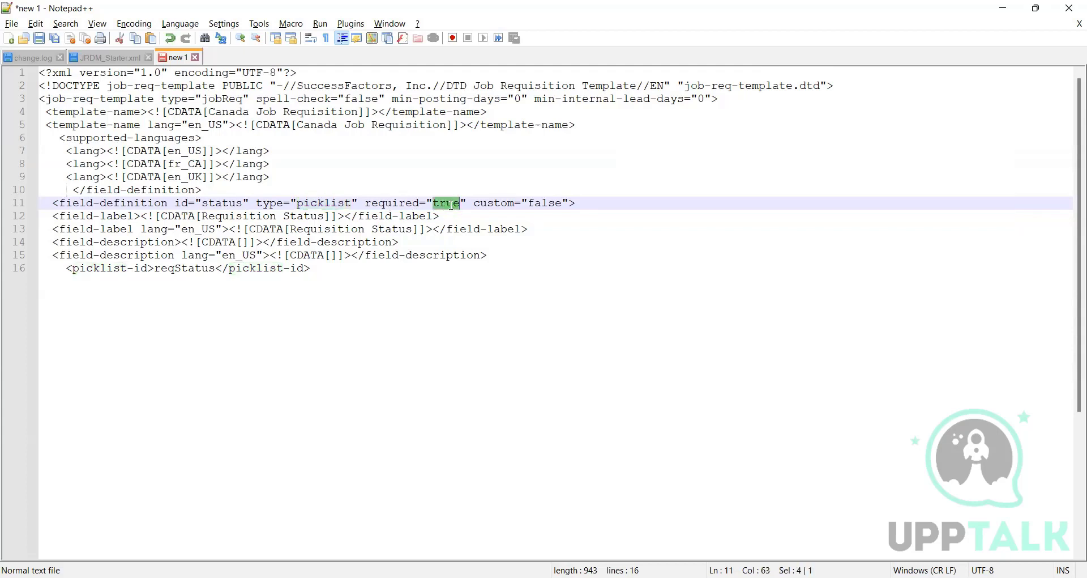
left_click(448, 204)
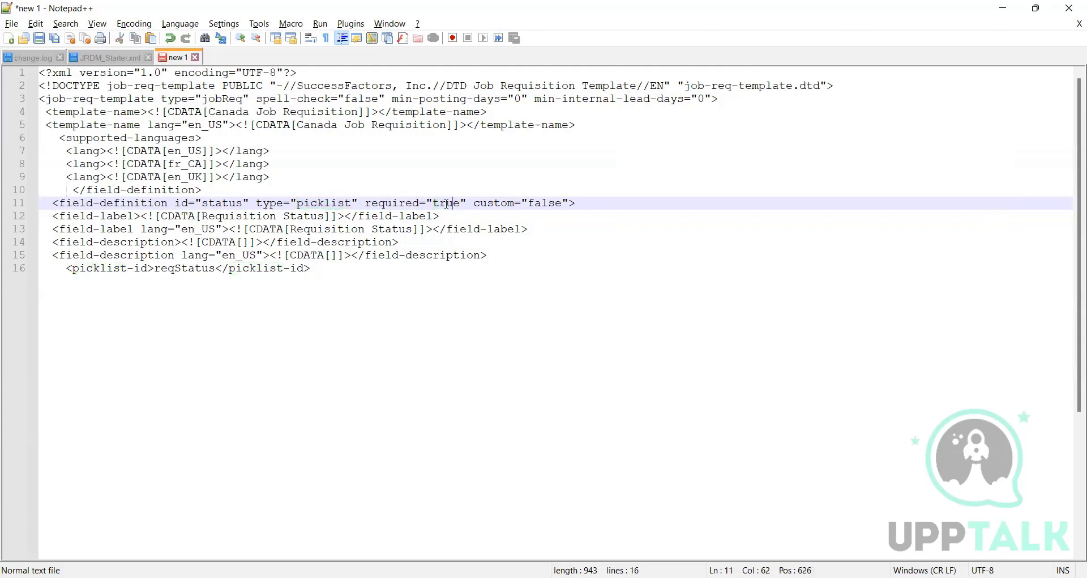
double_click(447, 203)
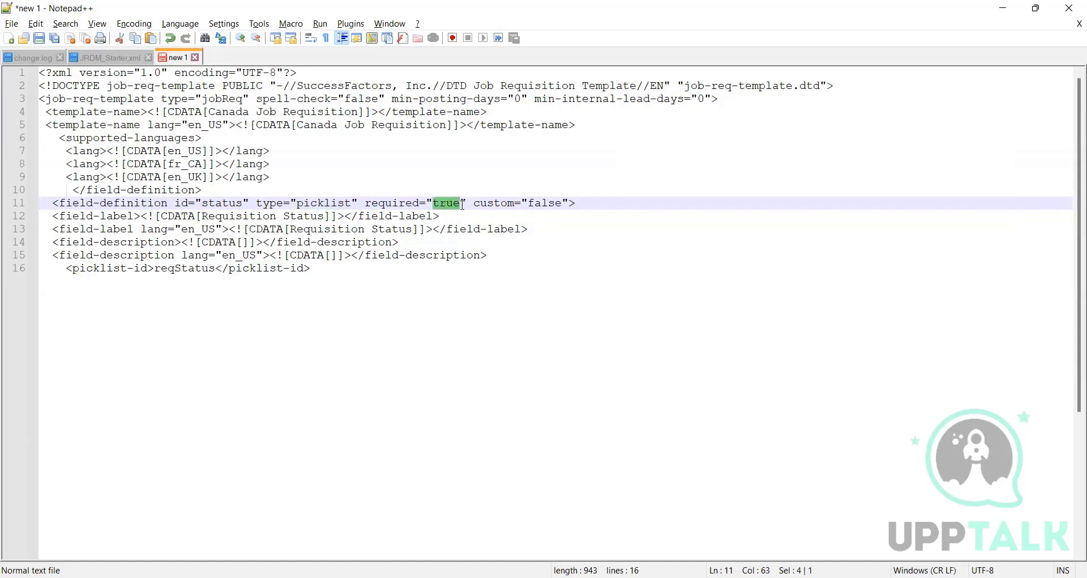
left_click(439, 203)
left_click(548, 203)
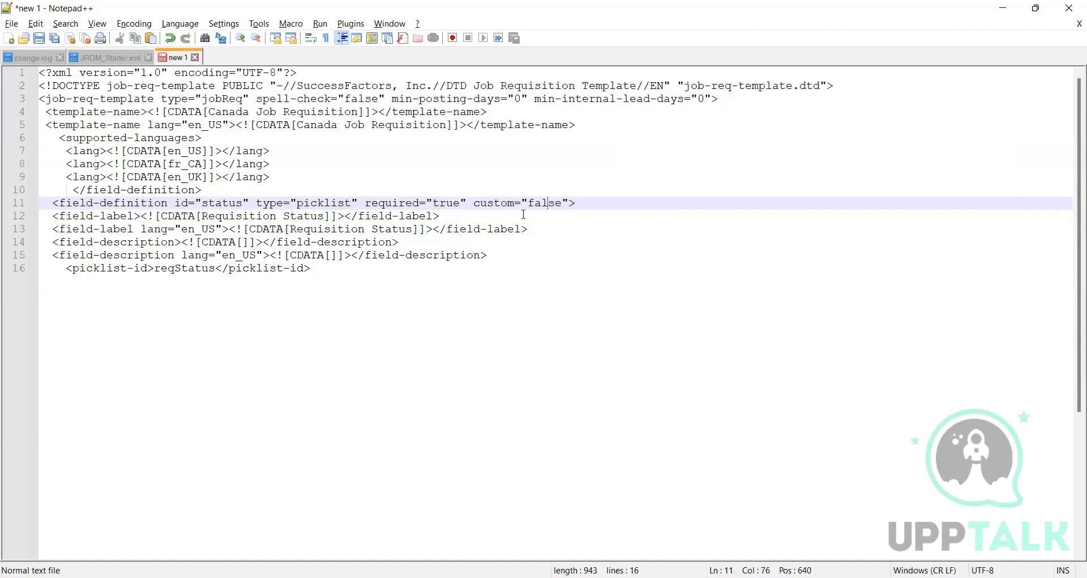
triple_click(541, 204)
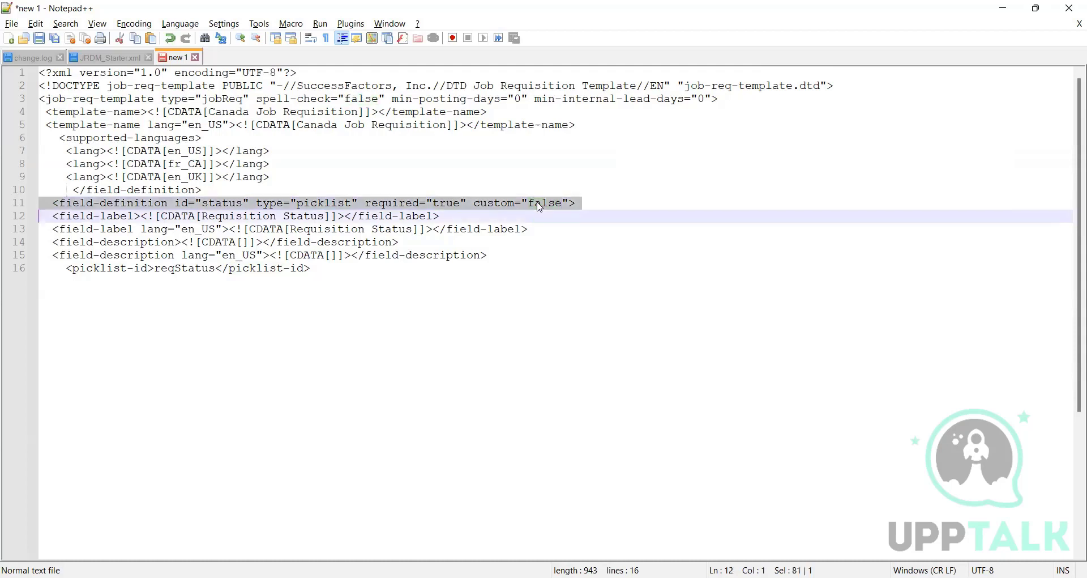
left_click(541, 201)
key("Right")
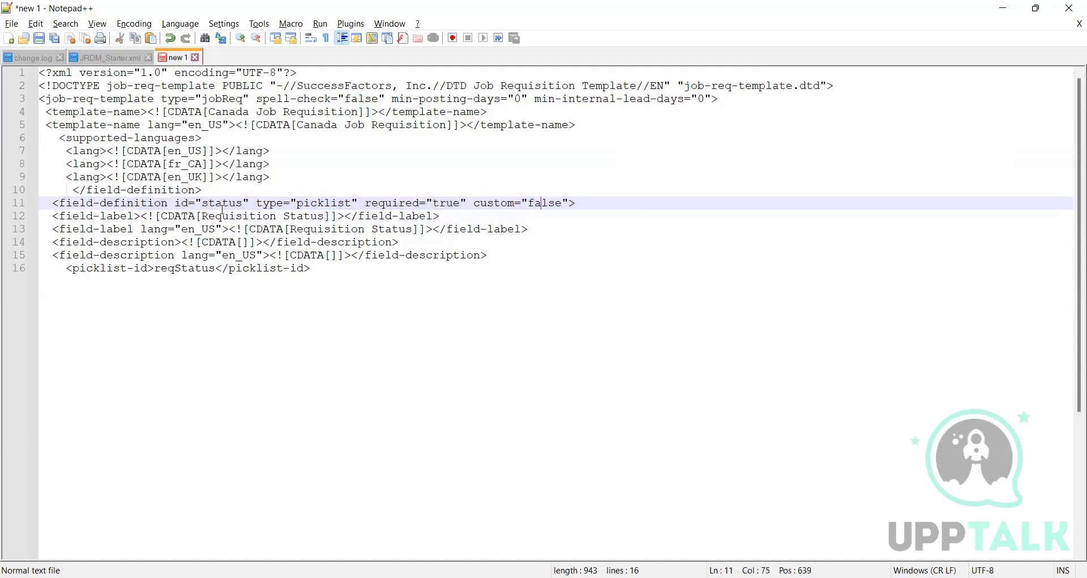
Step: Highlight the status id on line 11 again and look up the status entry in the PDF guide's standard fields table
double_click(224, 204)
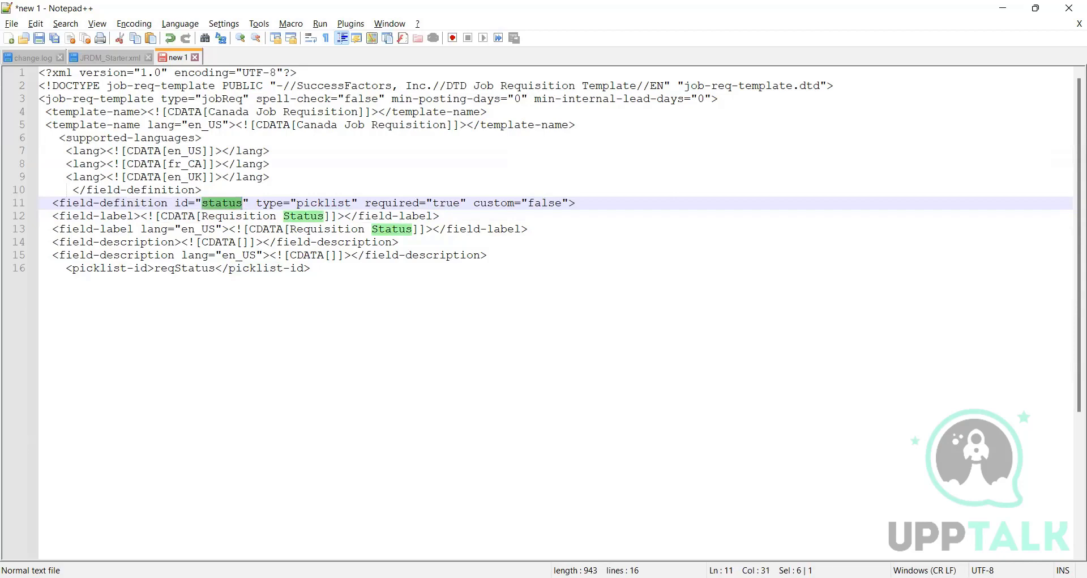
key("alt+Tab")
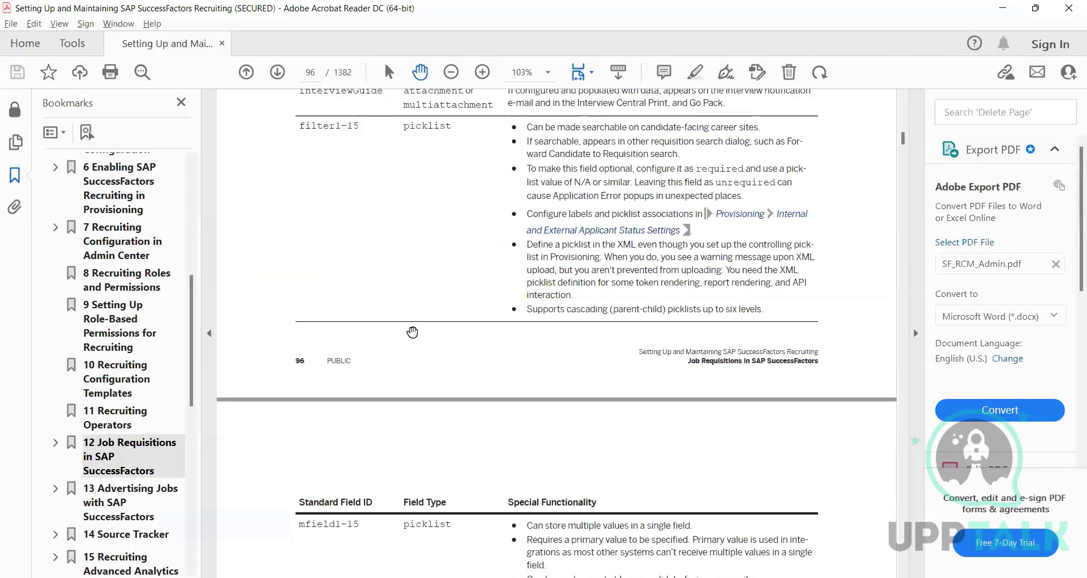
scroll(413, 332, "up", 15)
scroll(412, 332, "up", 10)
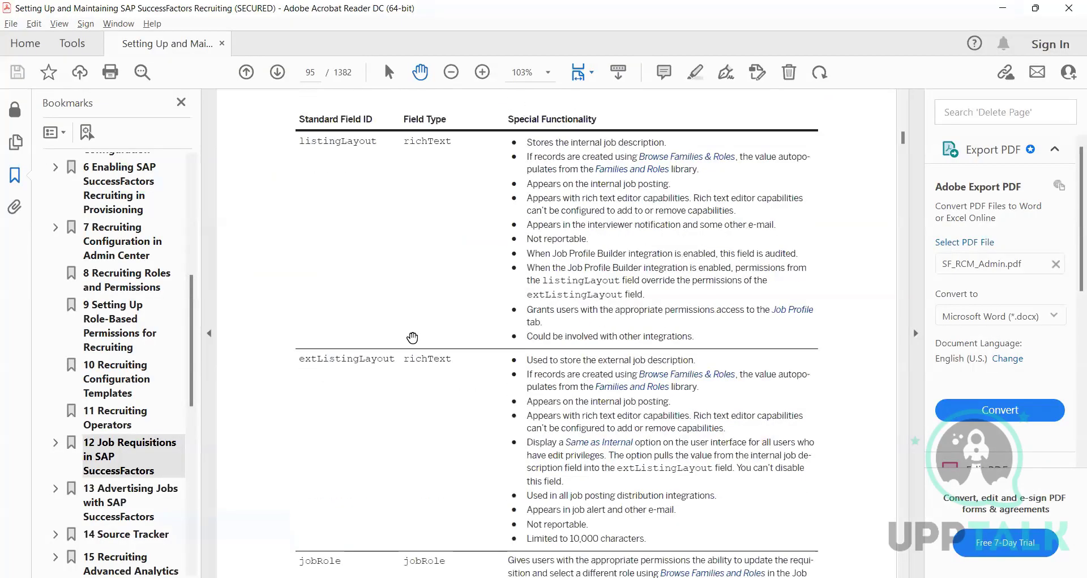
scroll(412, 337, "up", 8)
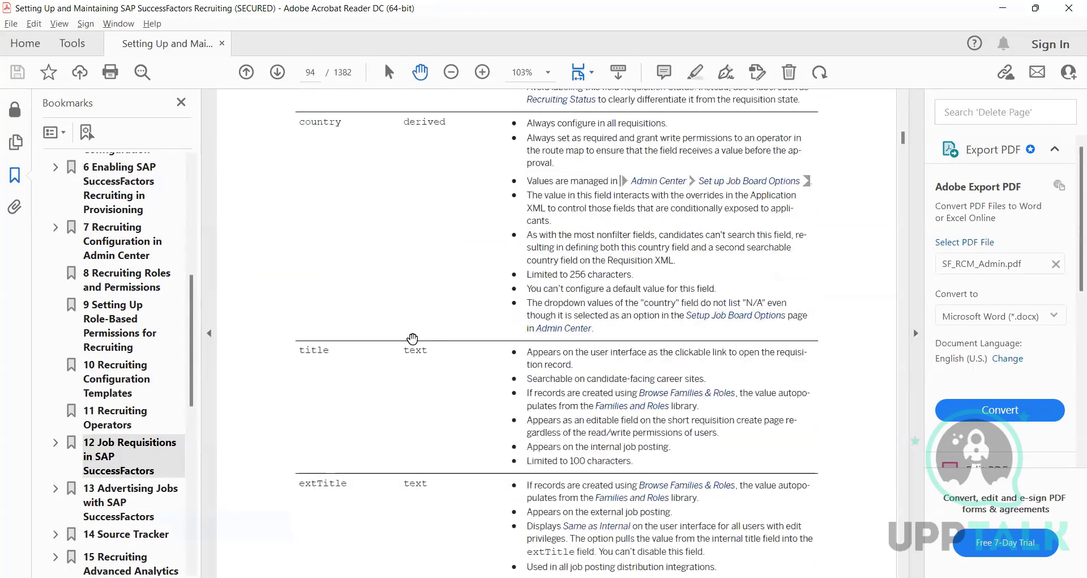
scroll(379, 322, "up", 8)
left_click(374, 327)
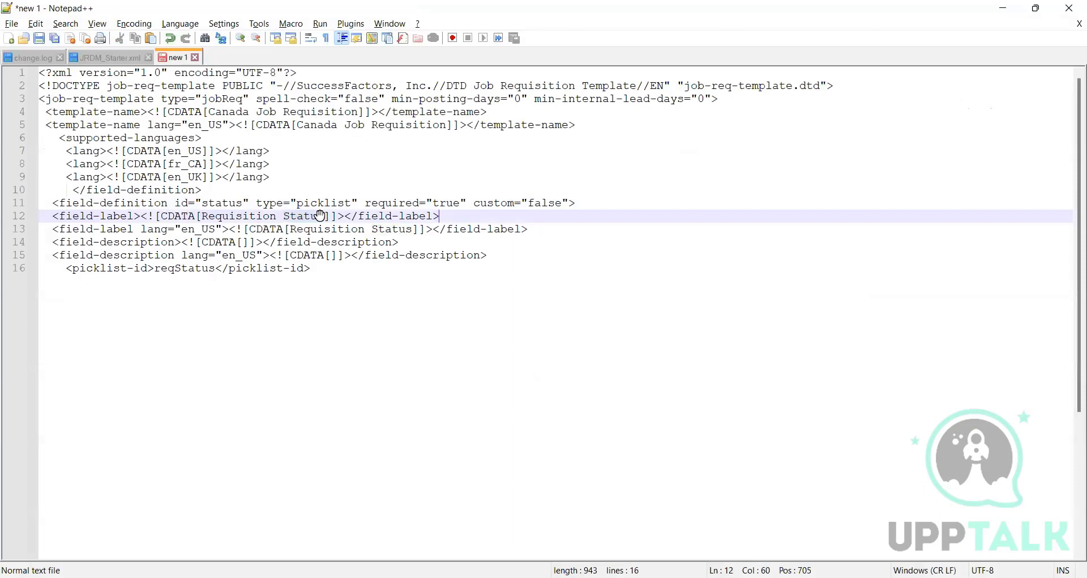
Step: Highlight the Requisition Status label text on line 12 of new 1 and examine the en_US field label on line 13
left_click_drag(324, 216, 209, 216)
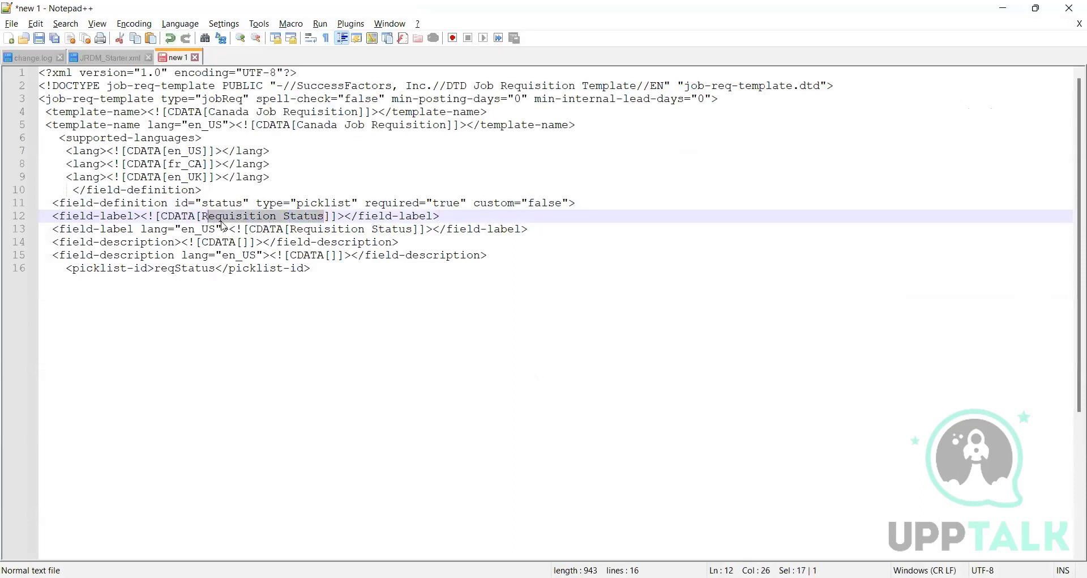
left_click(270, 229)
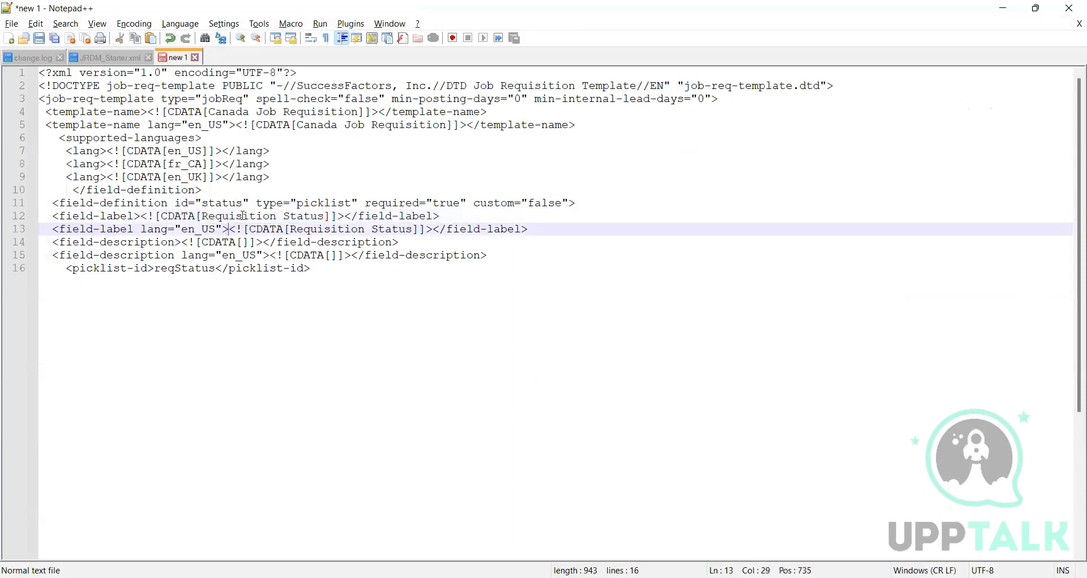
left_click(209, 203)
left_click(206, 216)
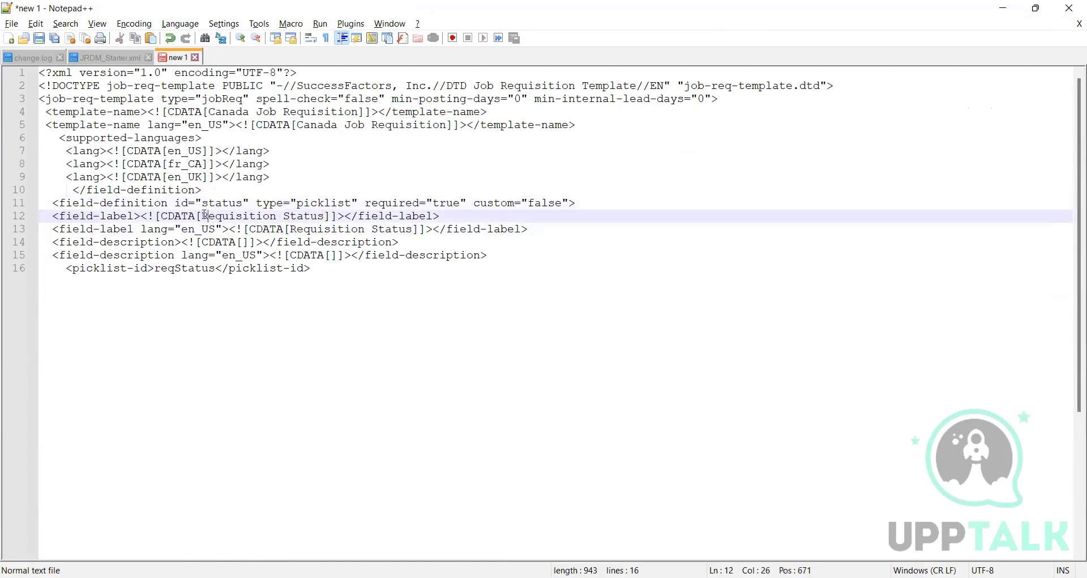
mouse_move(207, 216)
left_mouse_down()
mouse_move(324, 217)
mouse_move(206, 216)
left_mouse_up()
left_click(319, 226)
left_click(267, 230)
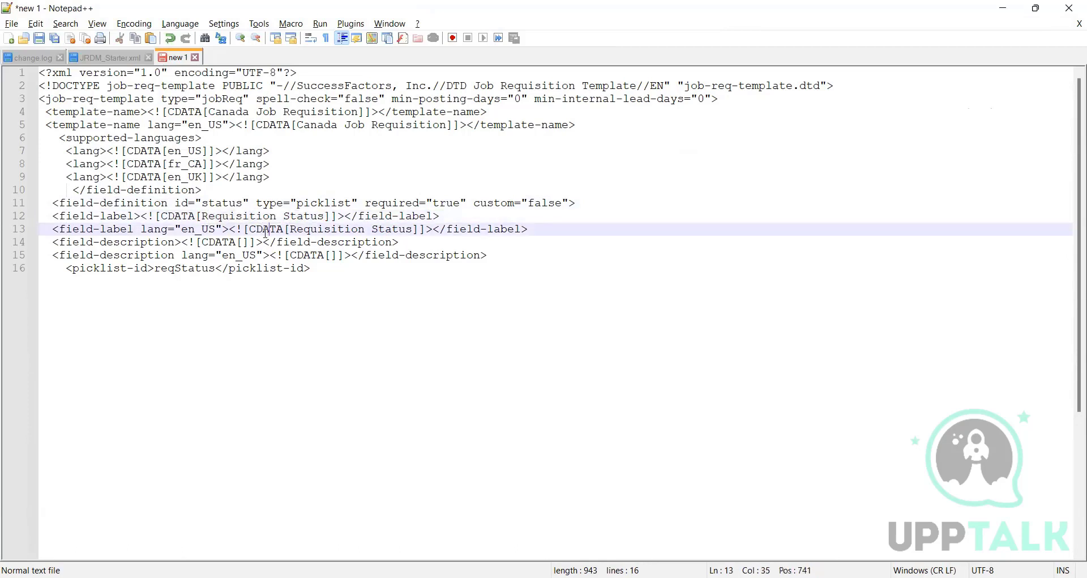
Step: Duplicate the en_US Requisition Status field label from line 13 onto a new line 14
left_click(342, 217)
key("Down")
left_click(217, 230)
left_click(536, 230)
key("Return")
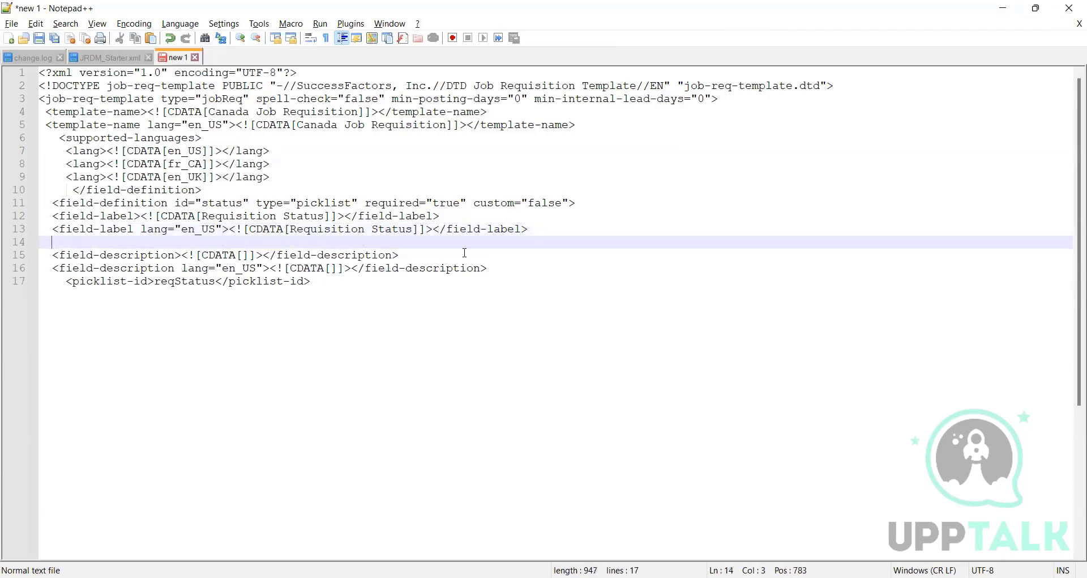
left_click_drag(529, 229, 32, 232)
key("ctrl+c")
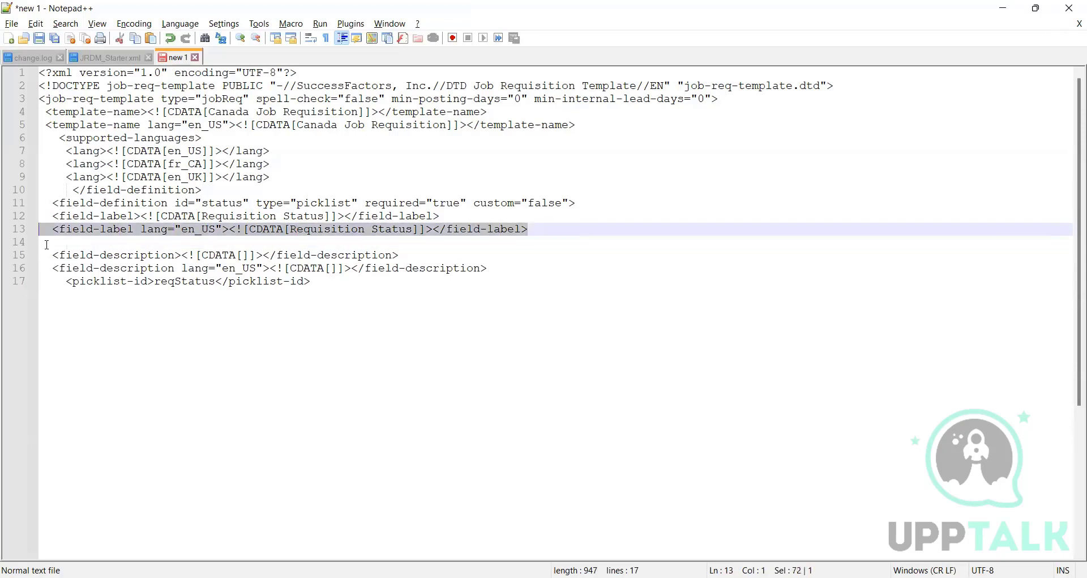
left_click(50, 242)
left_click(42, 241)
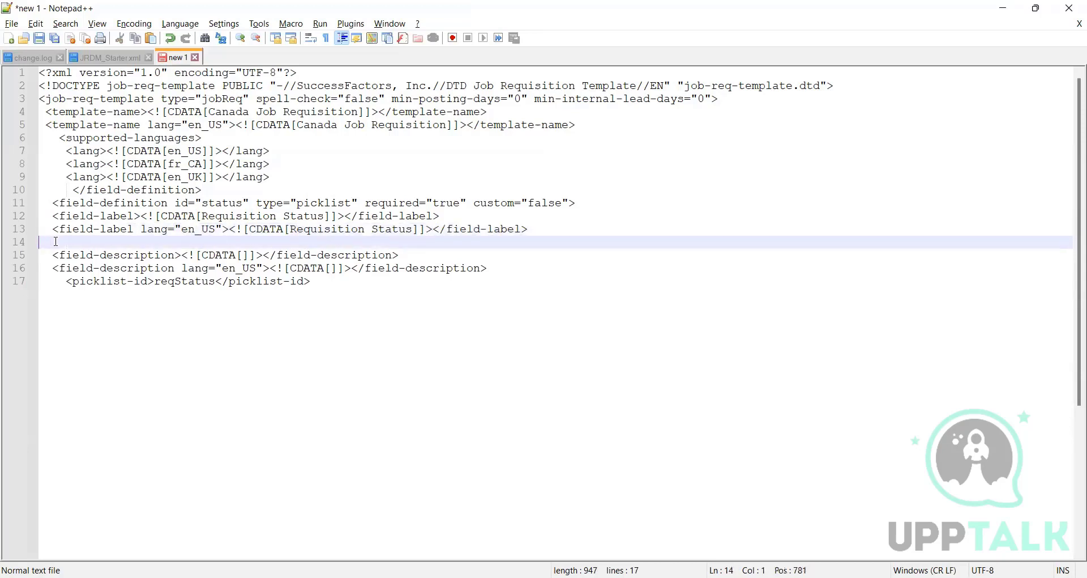
key("ctrl+v")
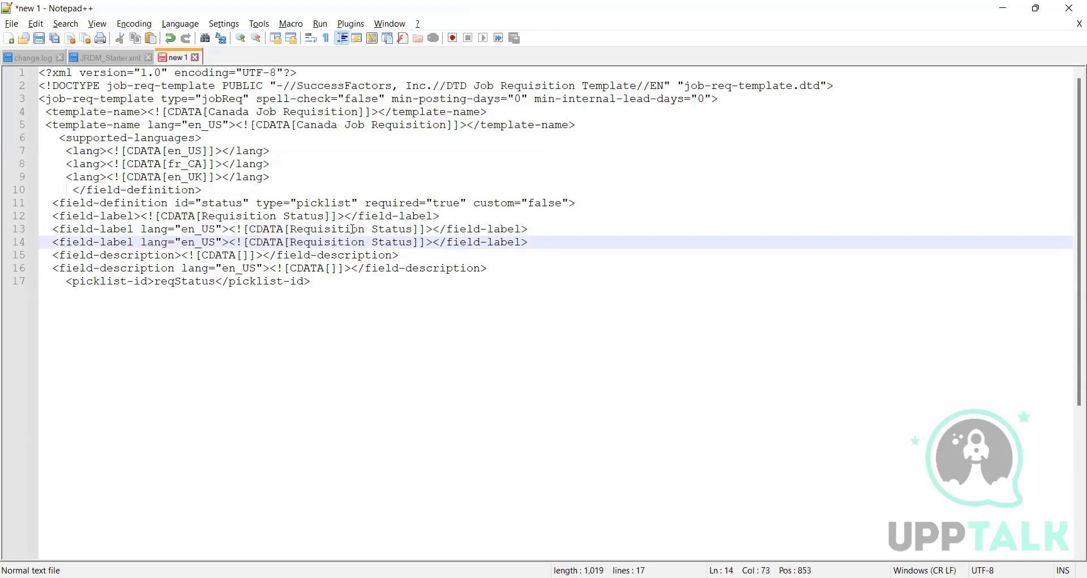
Step: Change the label text of the duplicated field label on line 14 to "Req status"
left_click(412, 242)
key("BackSpace")
key("BackSpace")
key("BackSpace")
key("BackSpace")
key("BackSpace")
key("BackSpace")
key("BackSpace")
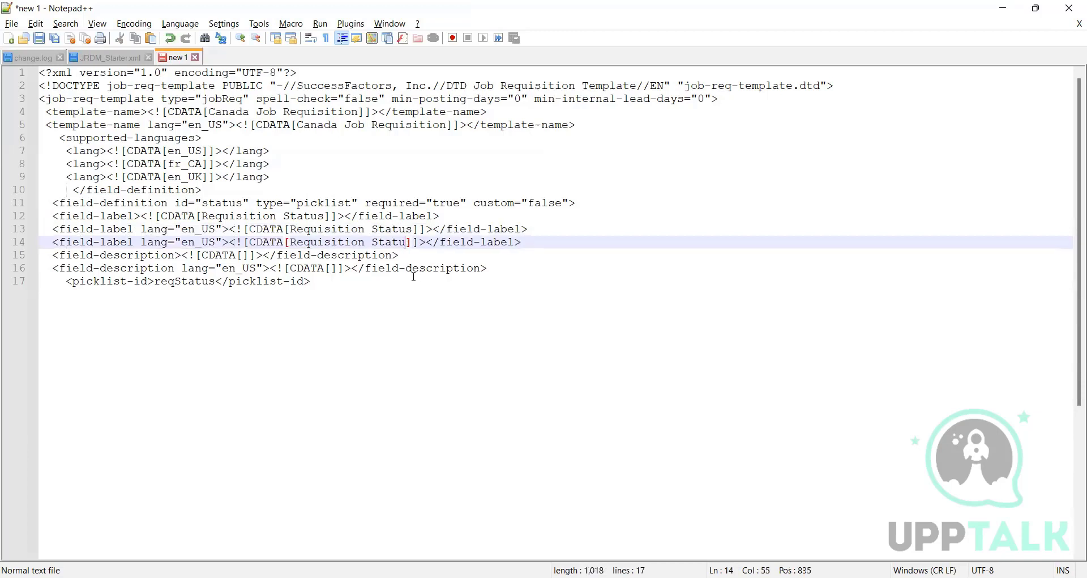
key("BackSpace")
key("BackSpace")
key("BackSpace")
key("BackSpace")
key("BackSpace")
key("BackSpace")
key("BackSpace")
key("BackSpace")
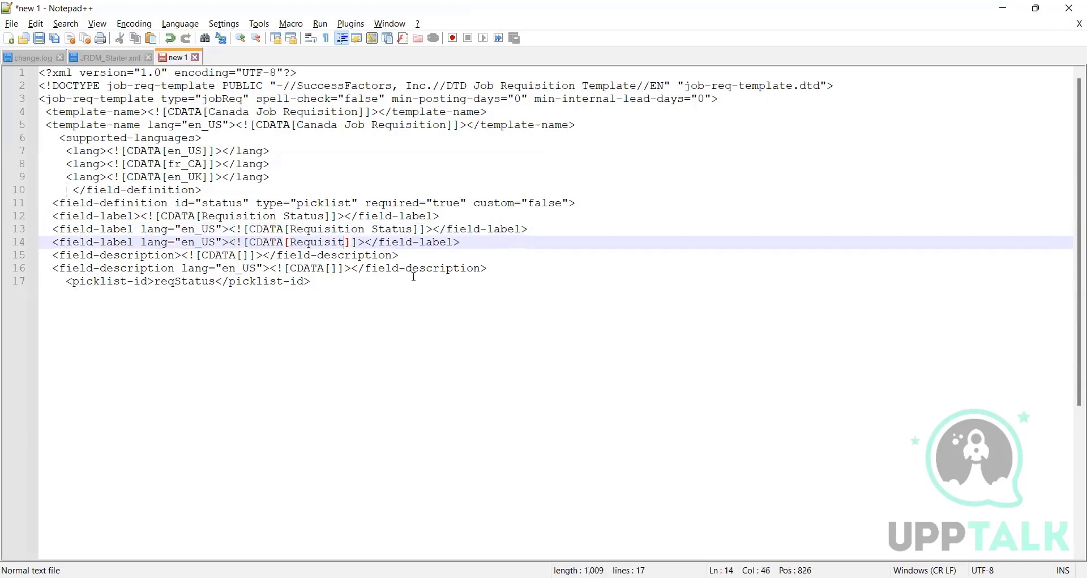
type("status")
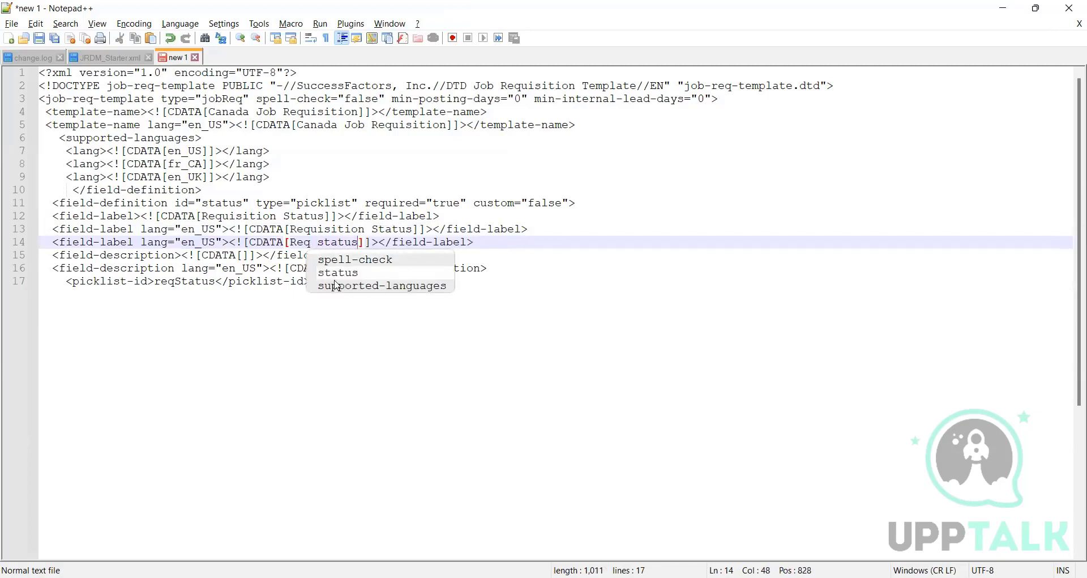
Step: Set the language code of the field label on line 14 to en_UK
left_click(217, 242)
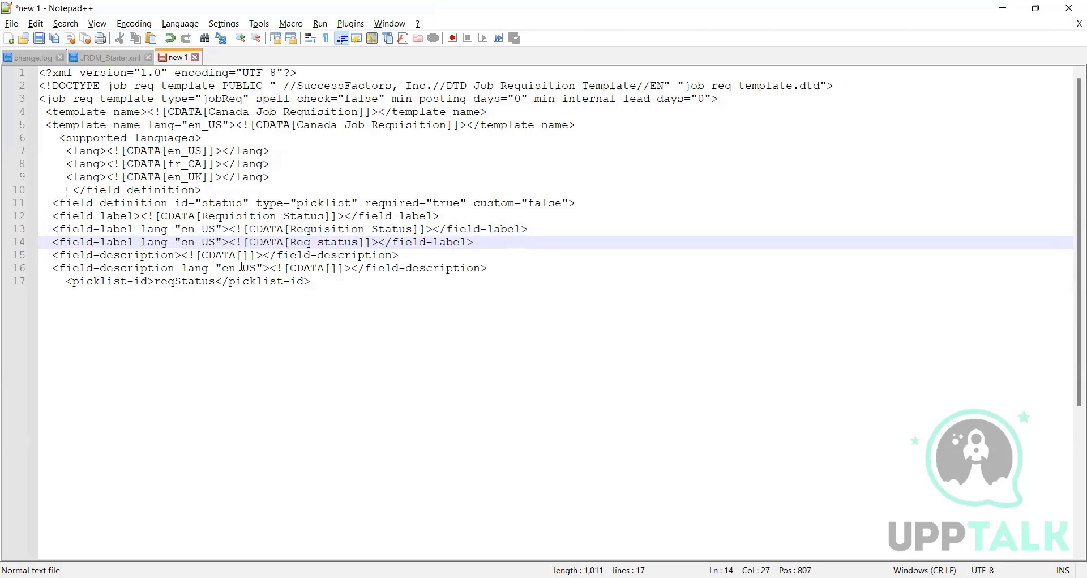
key("BackSpace")
type("K")
left_click(326, 242)
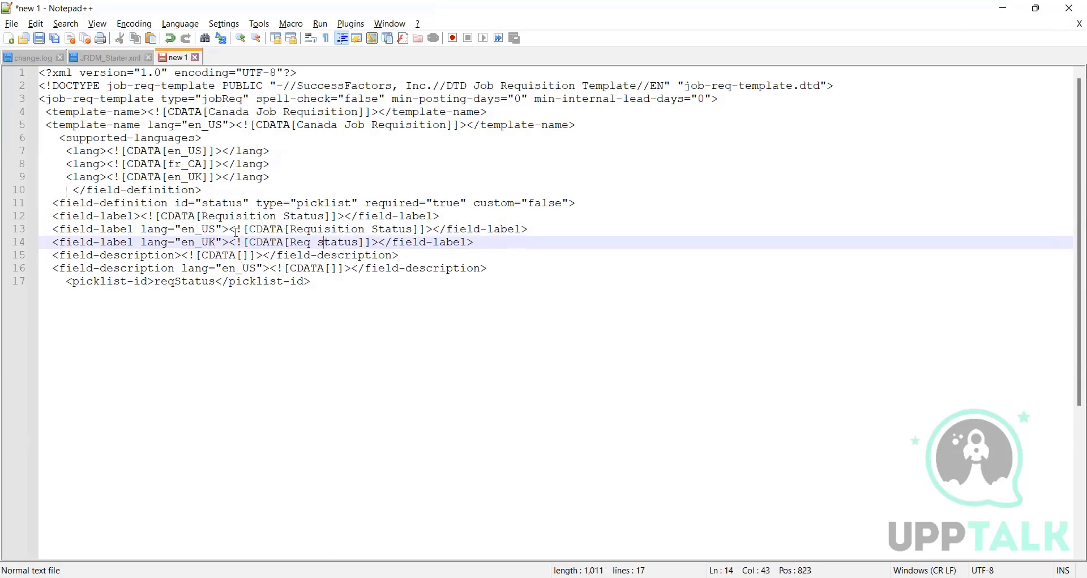
Step: Duplicate the en_UK field label onto a new line 15 and clear the copy's label text
left_click(479, 240)
key("Return")
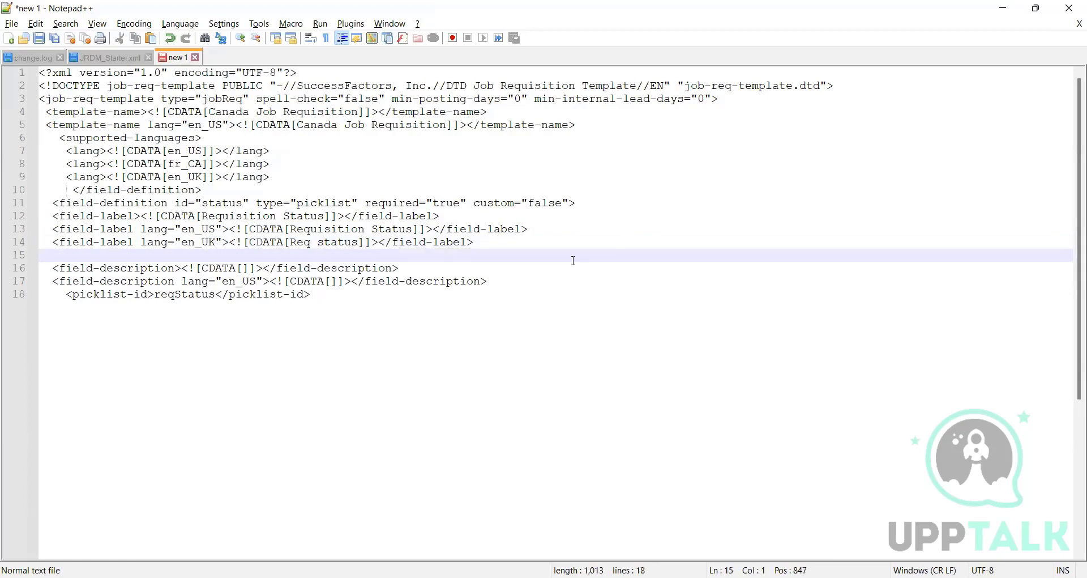
left_click_drag(486, 242, 40, 243)
key("ctrl+c")
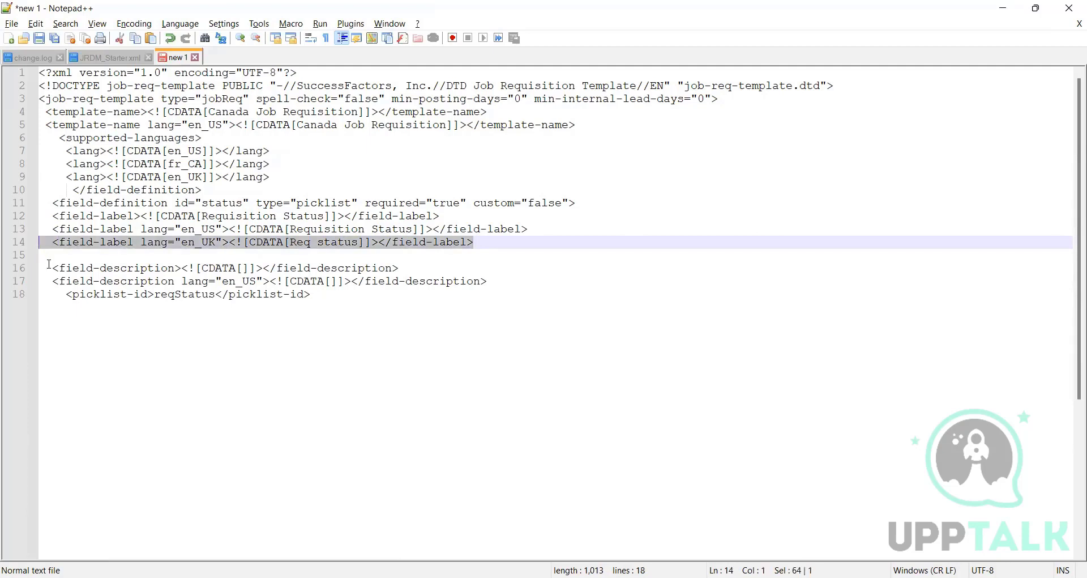
left_click(44, 257)
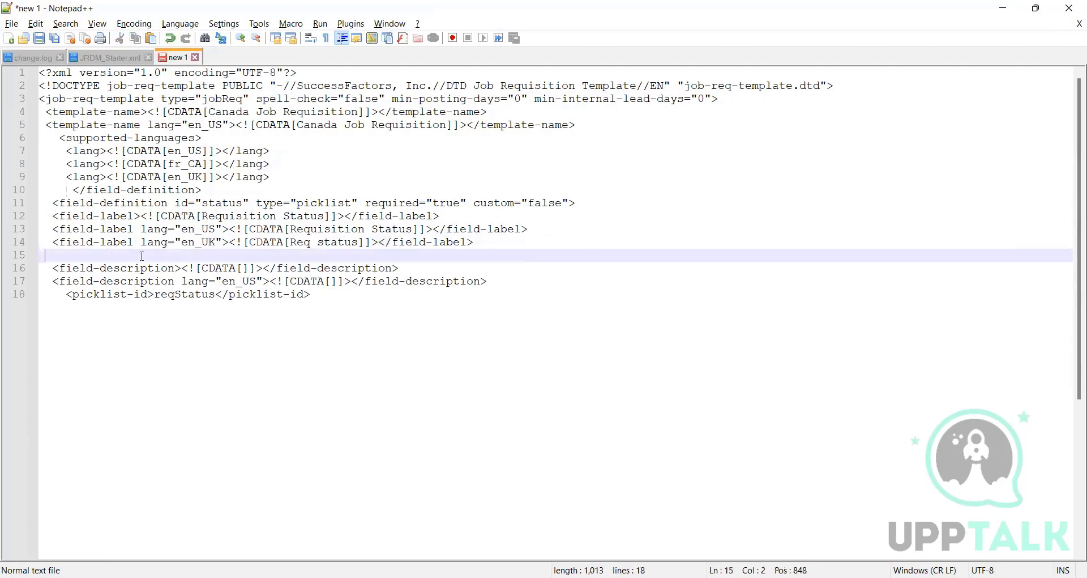
key("ctrl+v")
left_click_drag(367, 256, 299, 256)
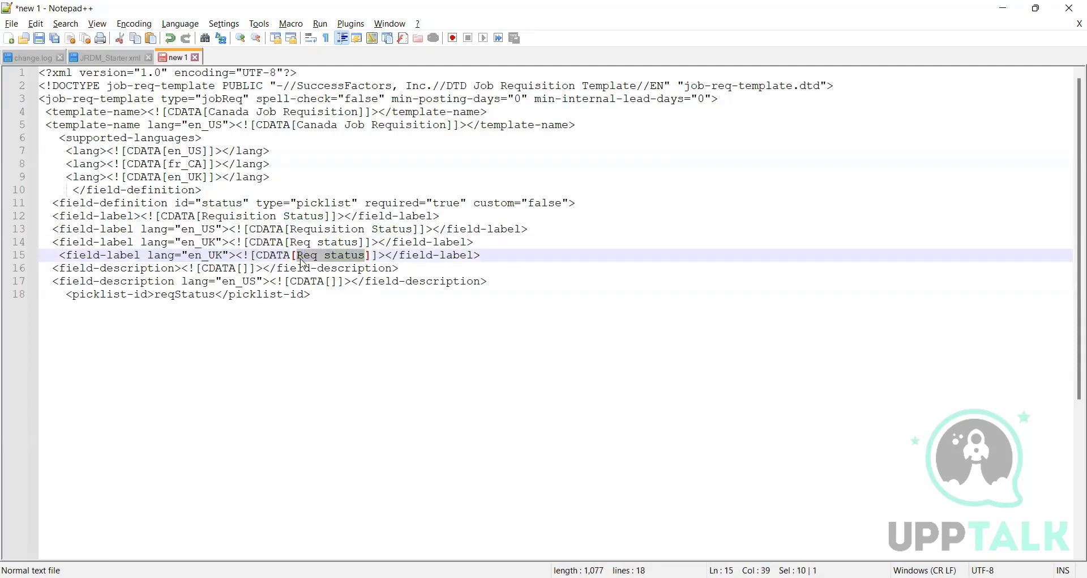
key("Delete")
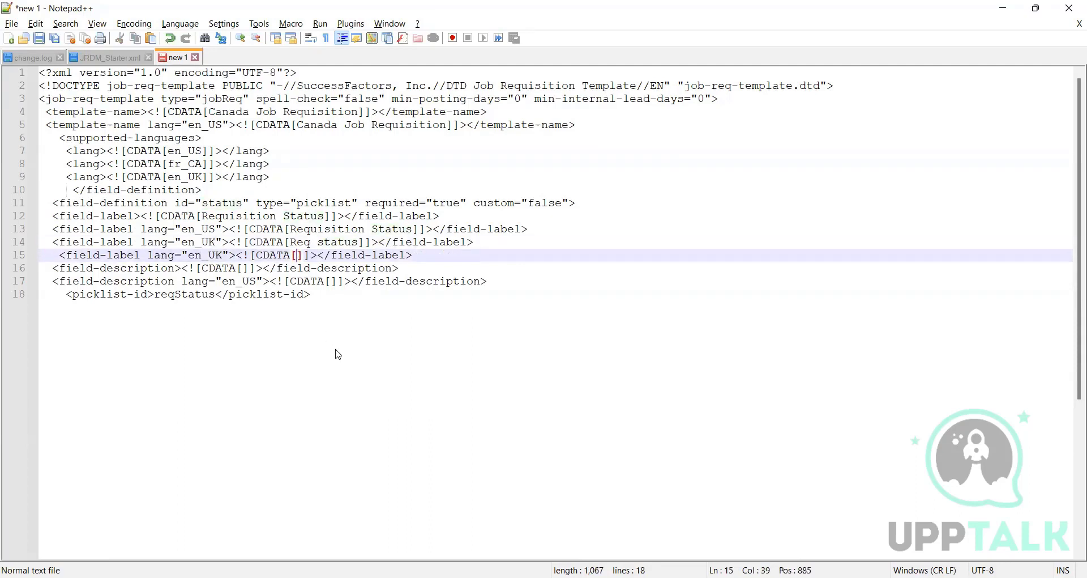
key("ctrl+v")
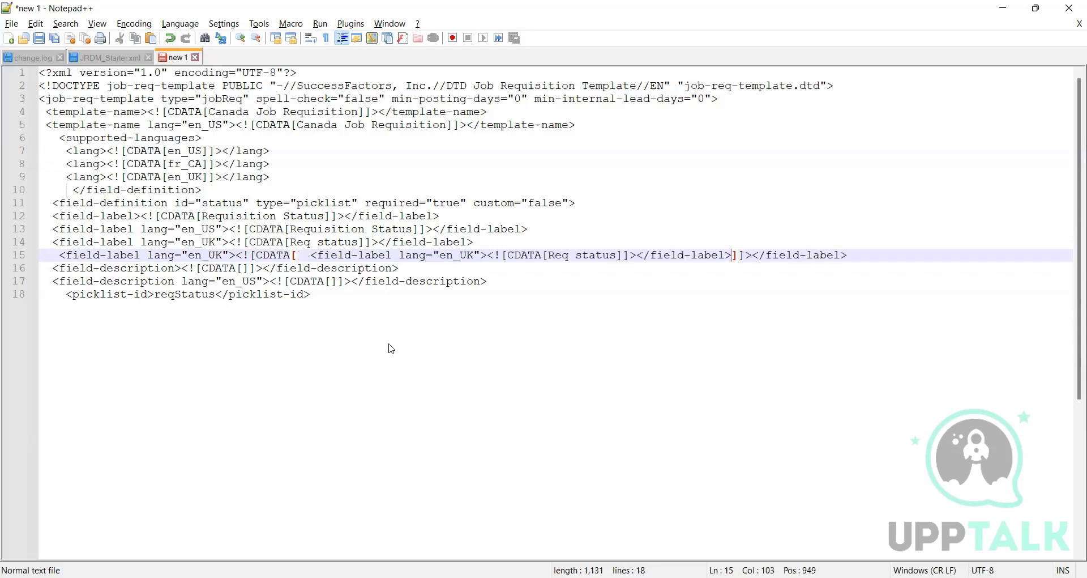
key("ctrl+z")
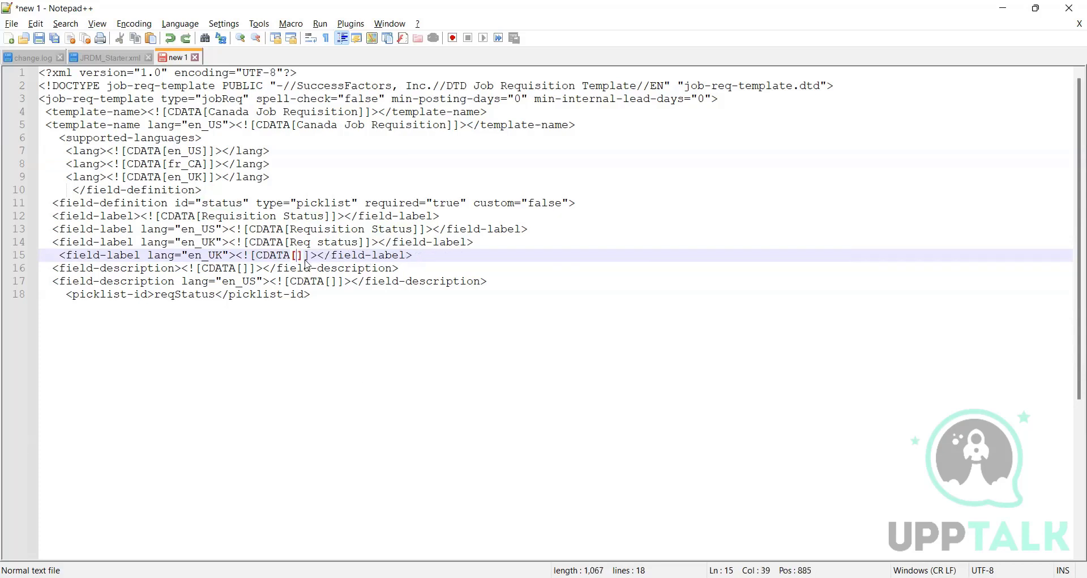
key("ctrl+z")
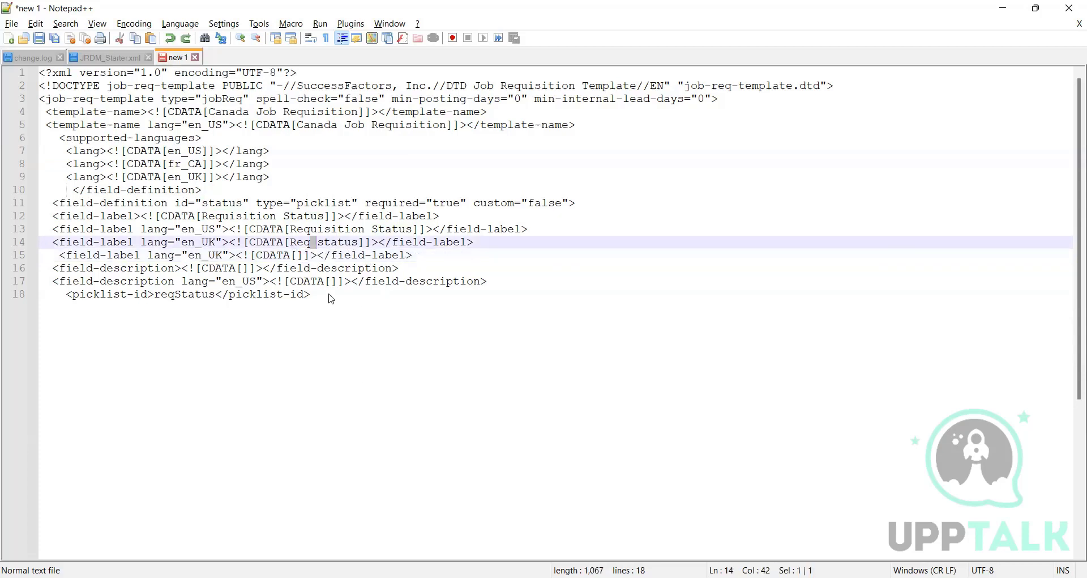
Step: Highlight the picklist-id element on line 18 and examine its reqStatus value
left_click(332, 299)
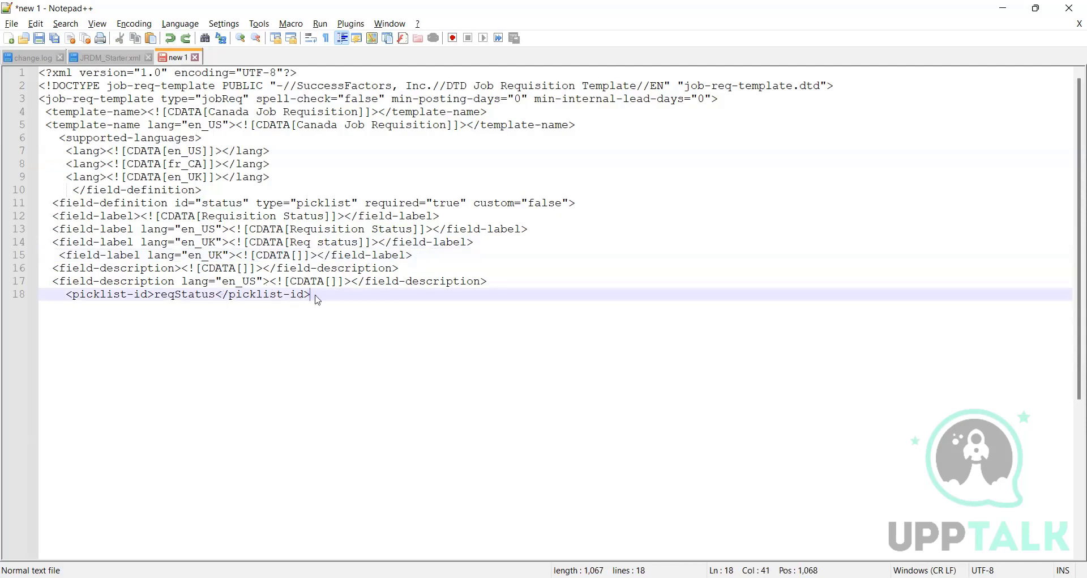
left_click(41, 299, "shift")
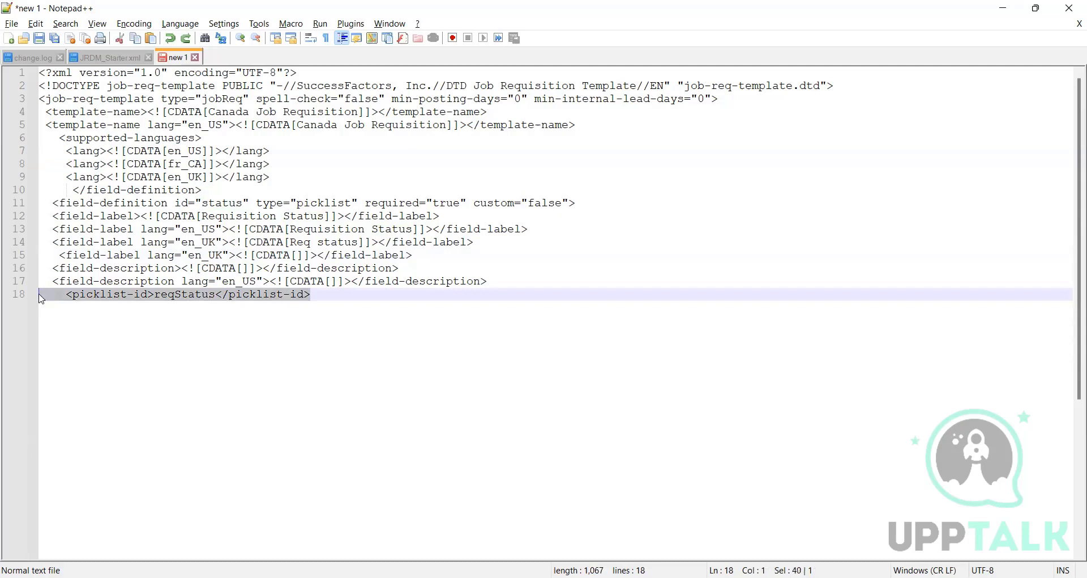
left_click(198, 296)
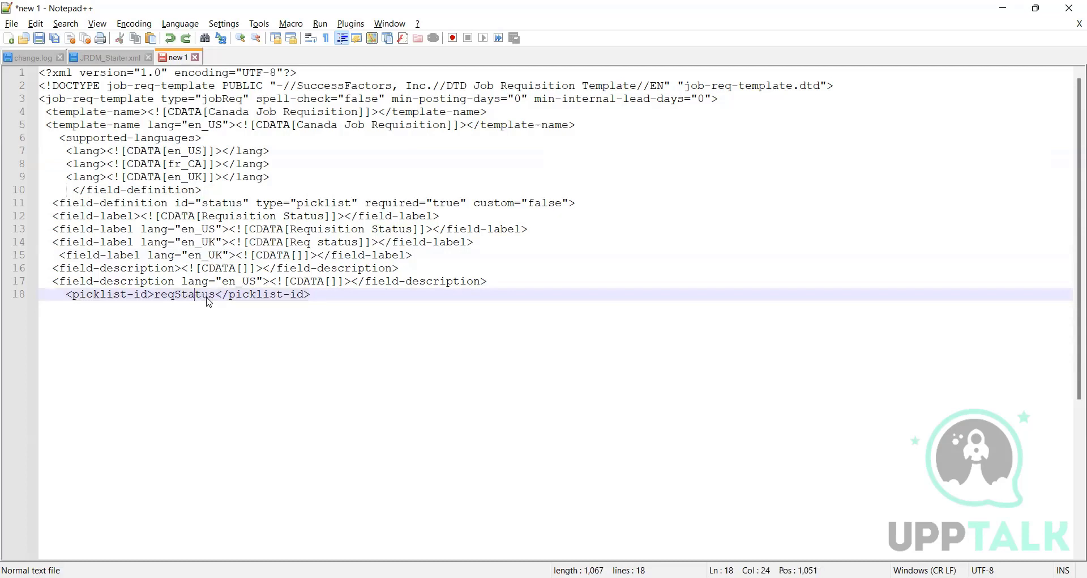
double_click(211, 301)
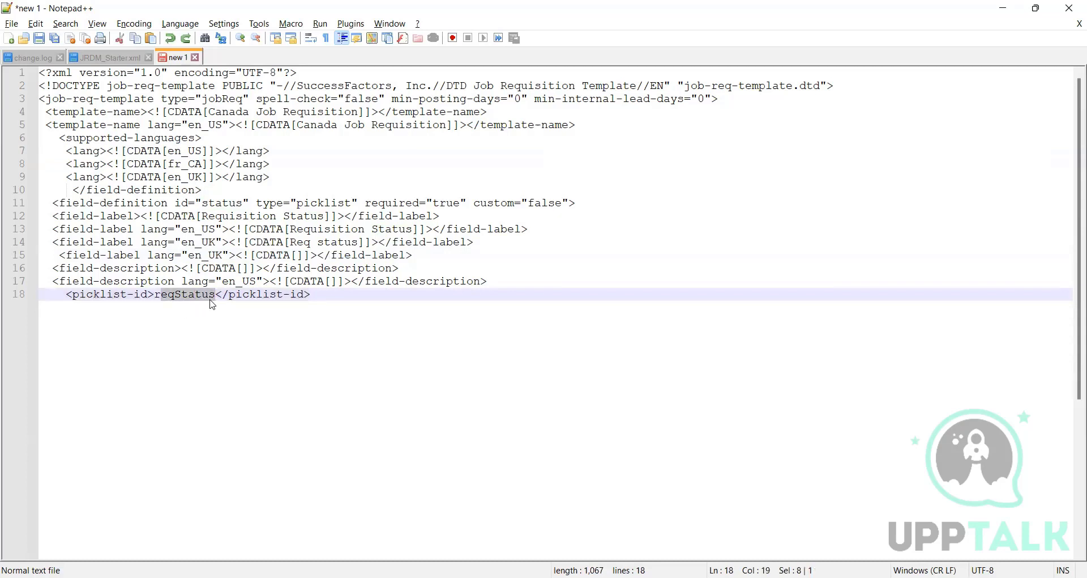
key("End")
left_click_drag(216, 296, 154, 300)
key("End")
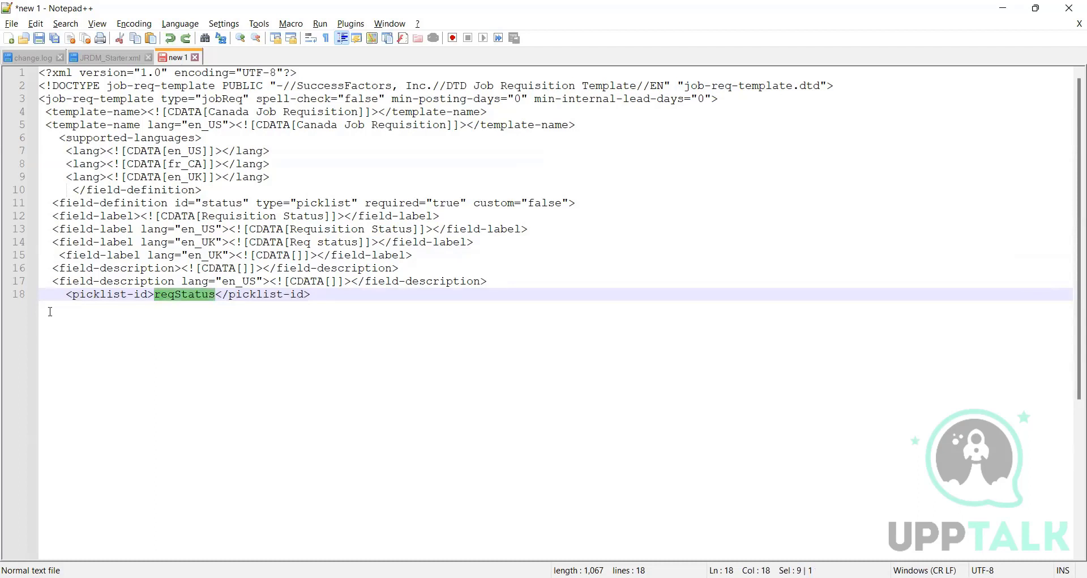
key("End")
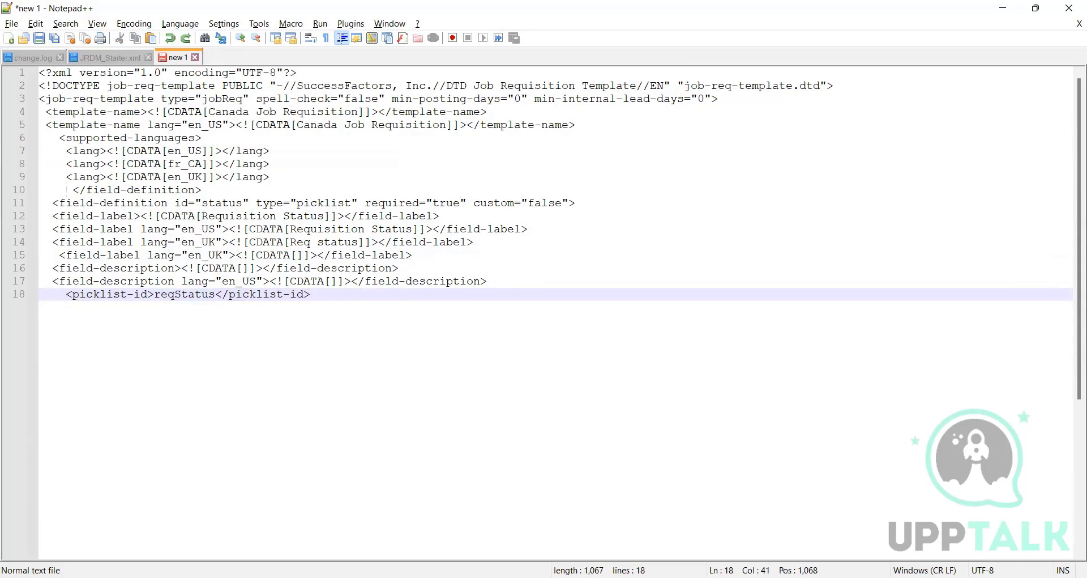
Step: Highlight the id field definition on line 24 of JRDM_Starter.xml and look up the id entry in the PDF guide's standard fields table
key("alt+Tab")
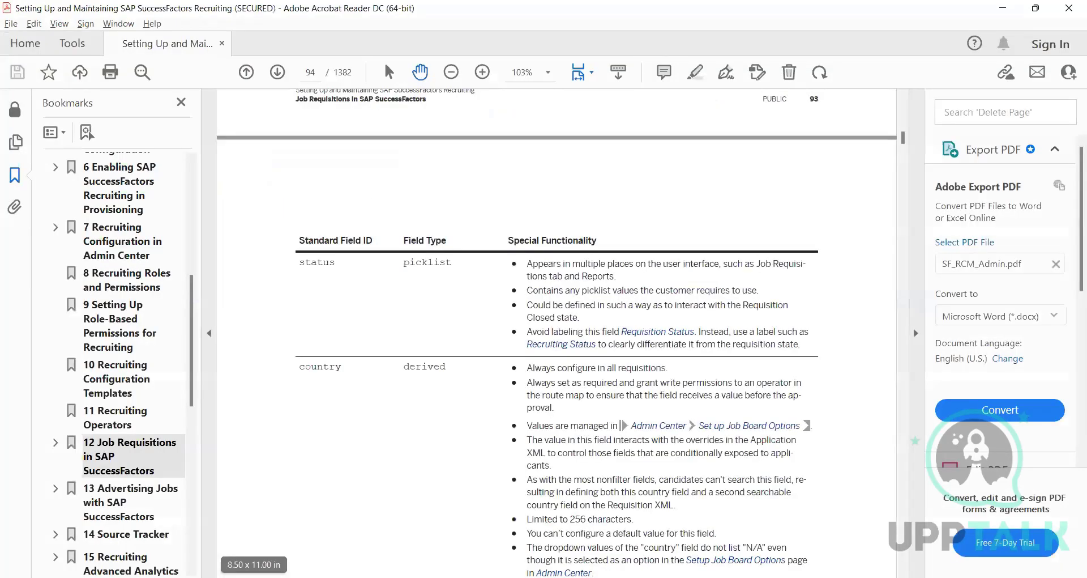
key("alt+Tab")
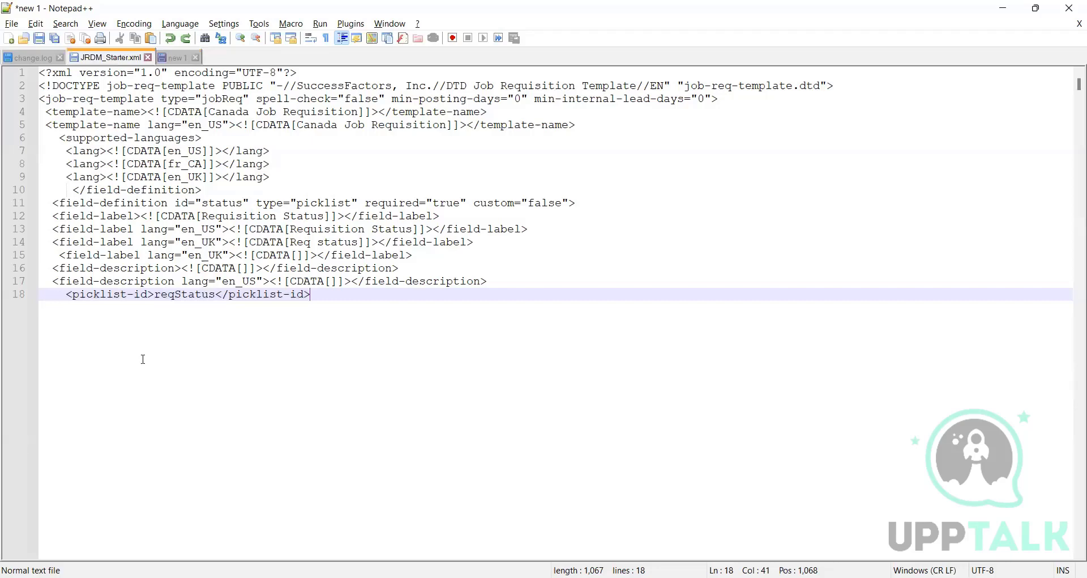
left_click(111, 58)
left_click(501, 333)
scroll(224, 294, "down", 2)
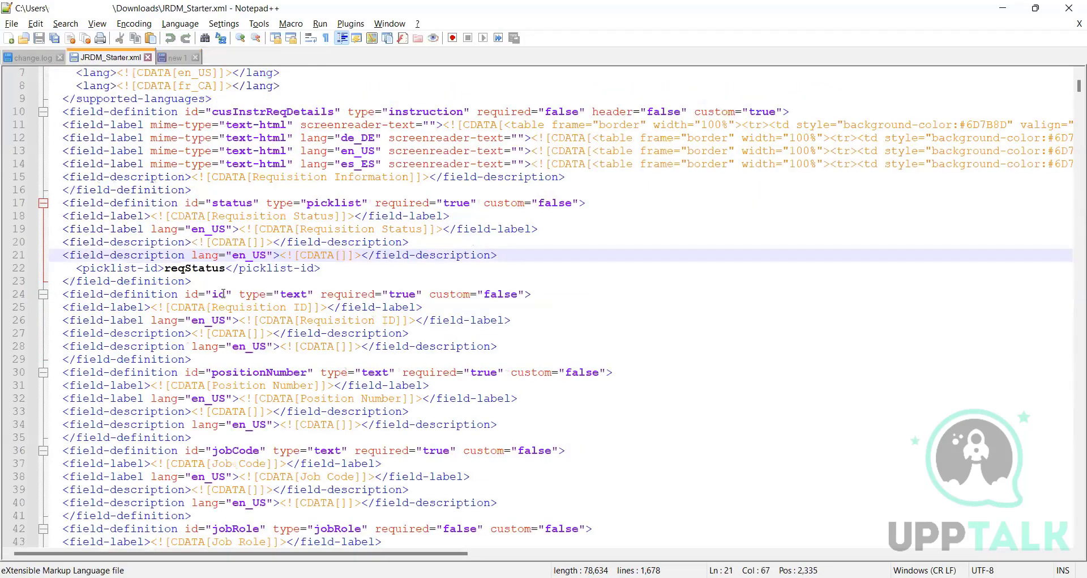
double_click(223, 294)
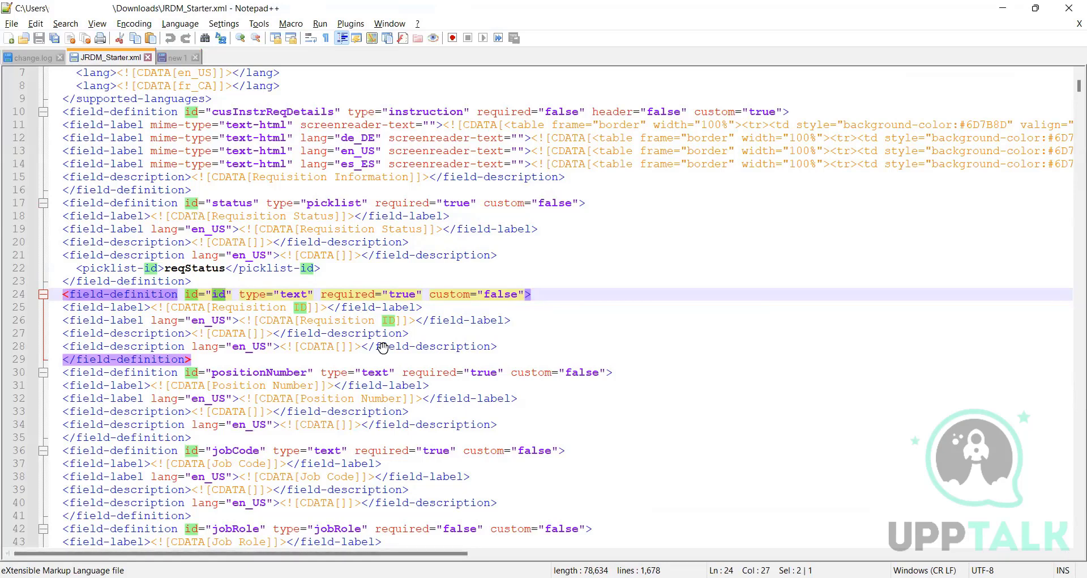
key("alt+Tab")
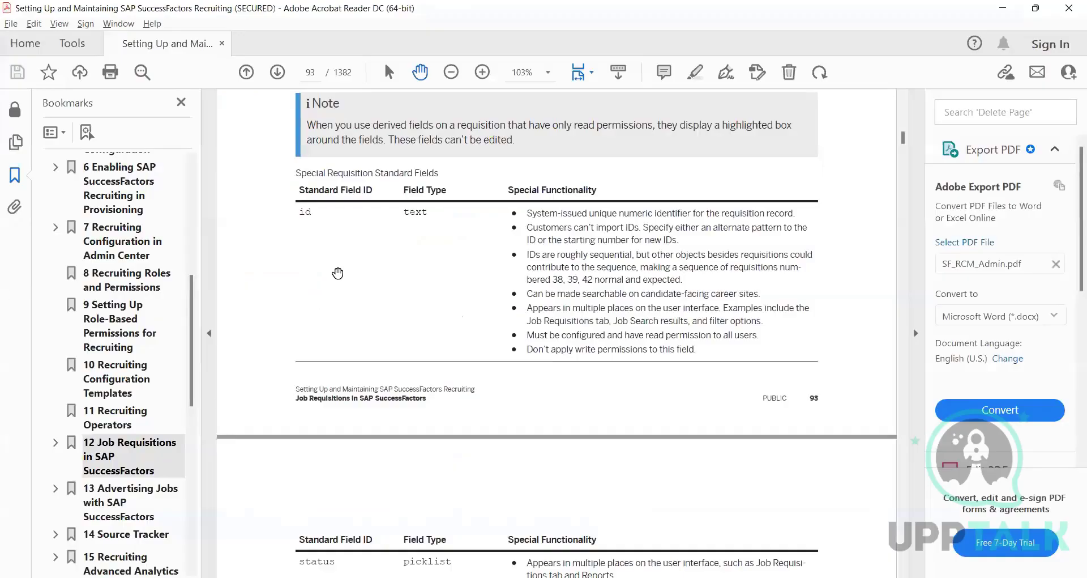
Step: Switch to Notepad++ and, in new 1, close the status field definition and add the required text field "id" with label "Requisition ID"
scroll(313, 293, "up", 3)
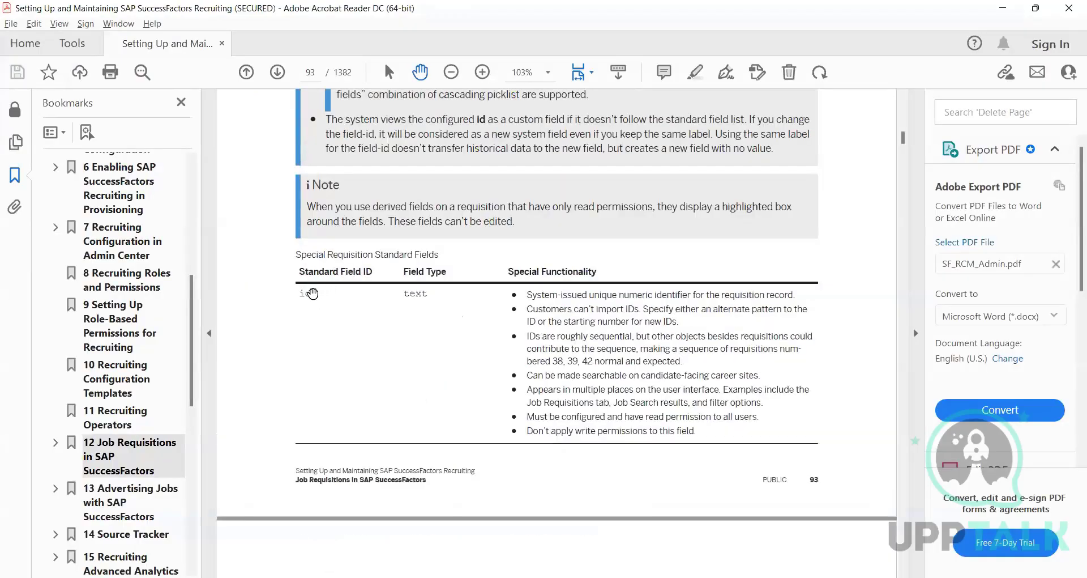
triple_click(414, 296)
left_click(414, 297)
key("alt+Tab")
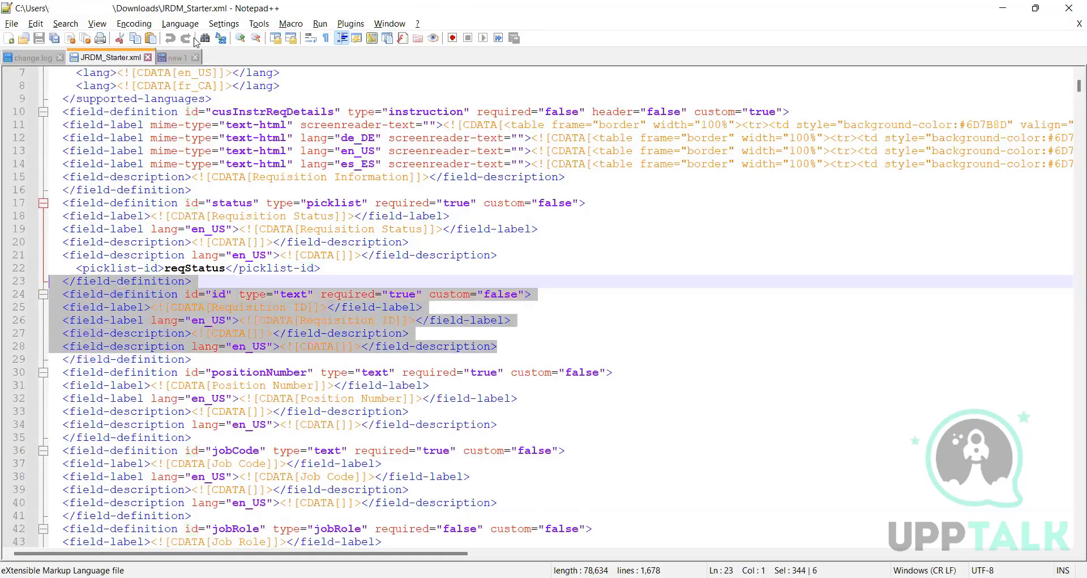
key("ctrl+Tab")
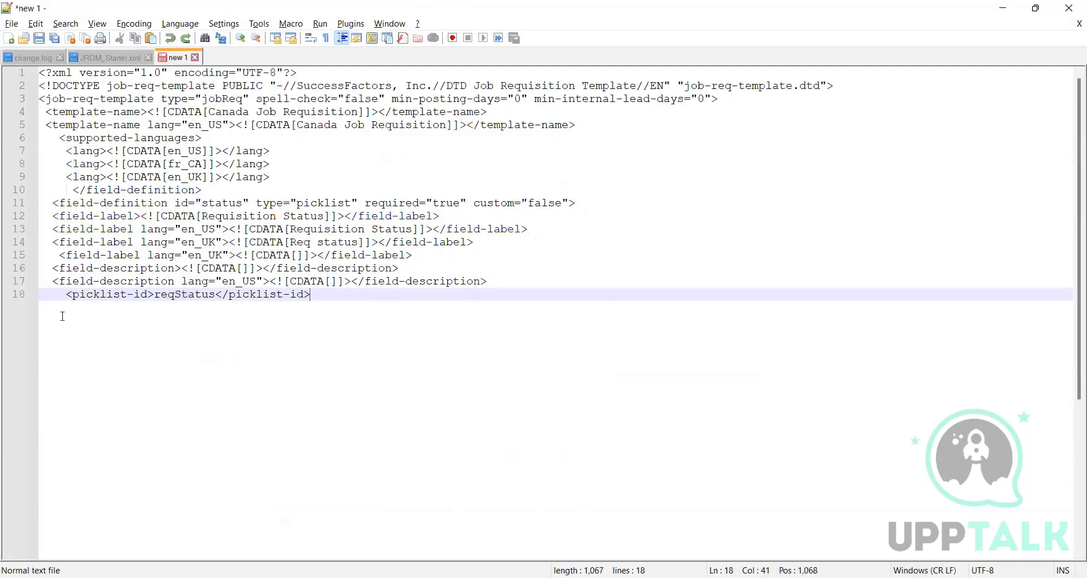
key("Return")
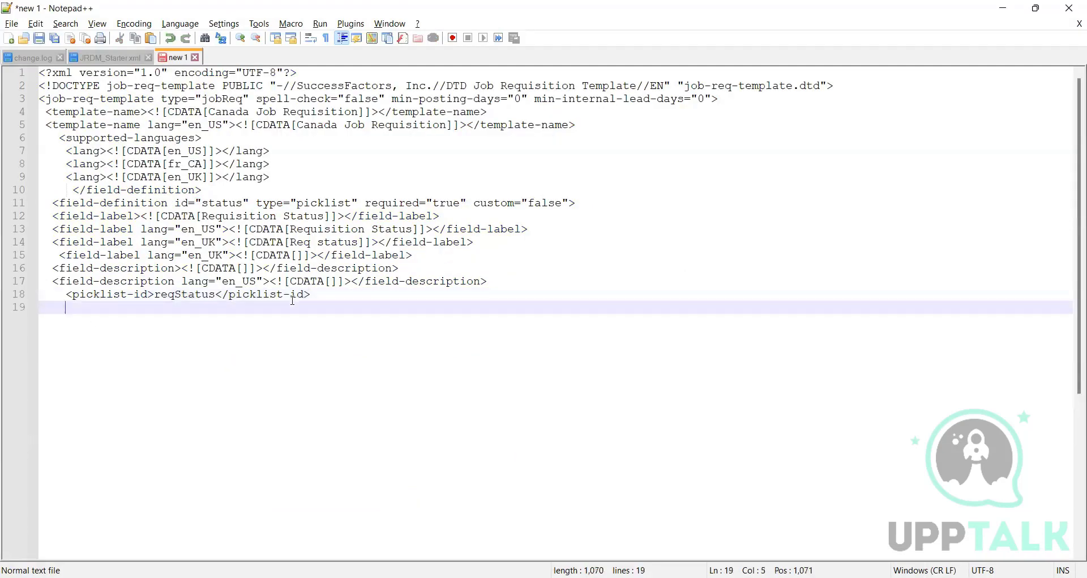
type("</field-definition>   <field-definition id=\"id\" type=\"text\" required=\"true\" custom=\"false\">   <field-label><![CDATA[Requisition ID]]></field-label>   <field-label lang=\"en_US\"><![CDATA[Requisition ID]]></field-label>   <field-description><![CDATA[]]></field-description>   <field-description lang=\"en_US\"><![CDATA[]]></field-description>")
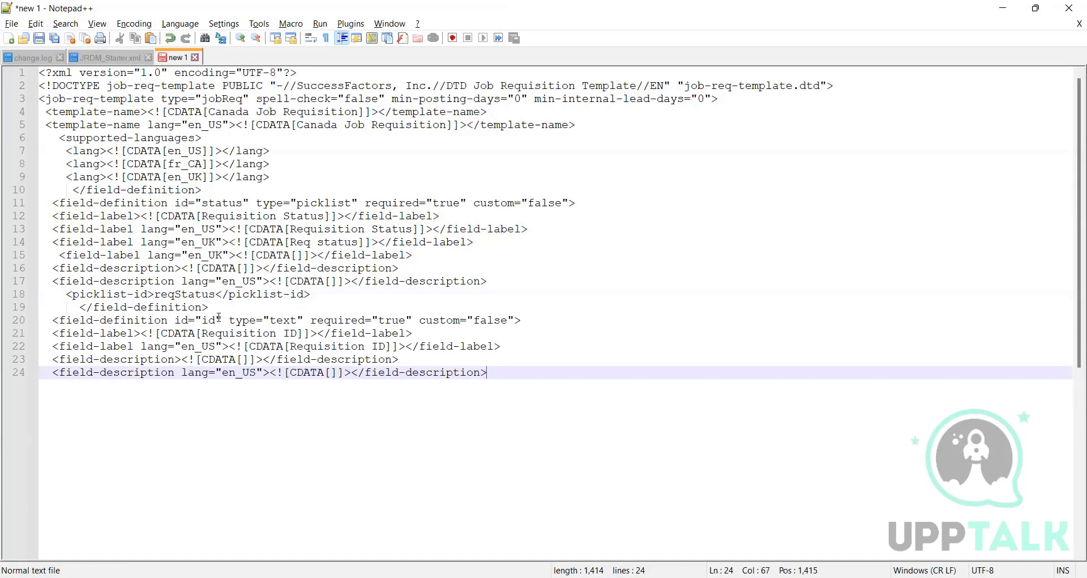
Step: Examine the id field's id, type, required and custom attributes, comparing them with the guide's standard field table
left_click_drag(215, 318, 203, 318)
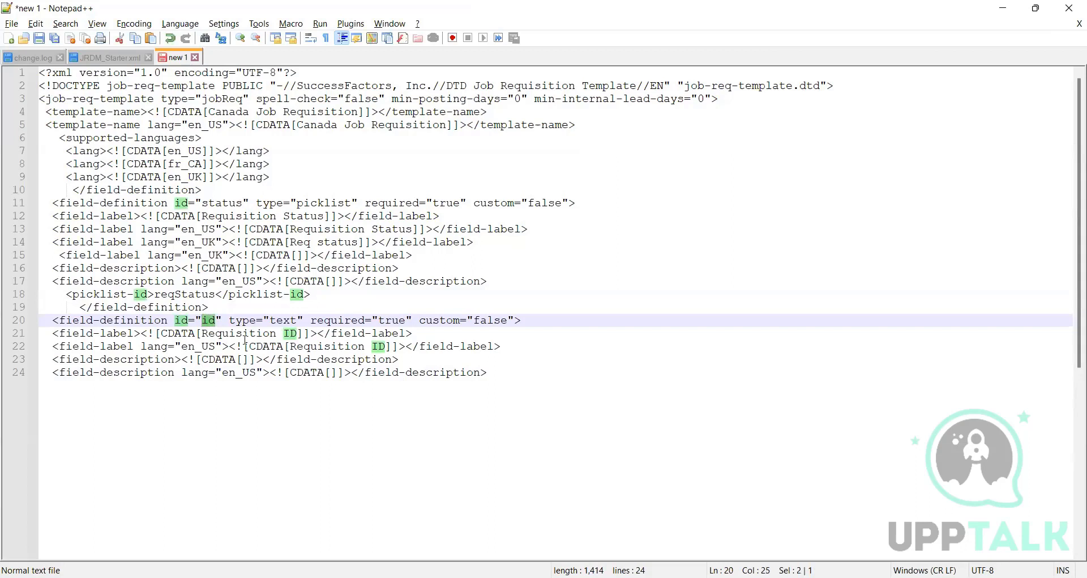
double_click(282, 320)
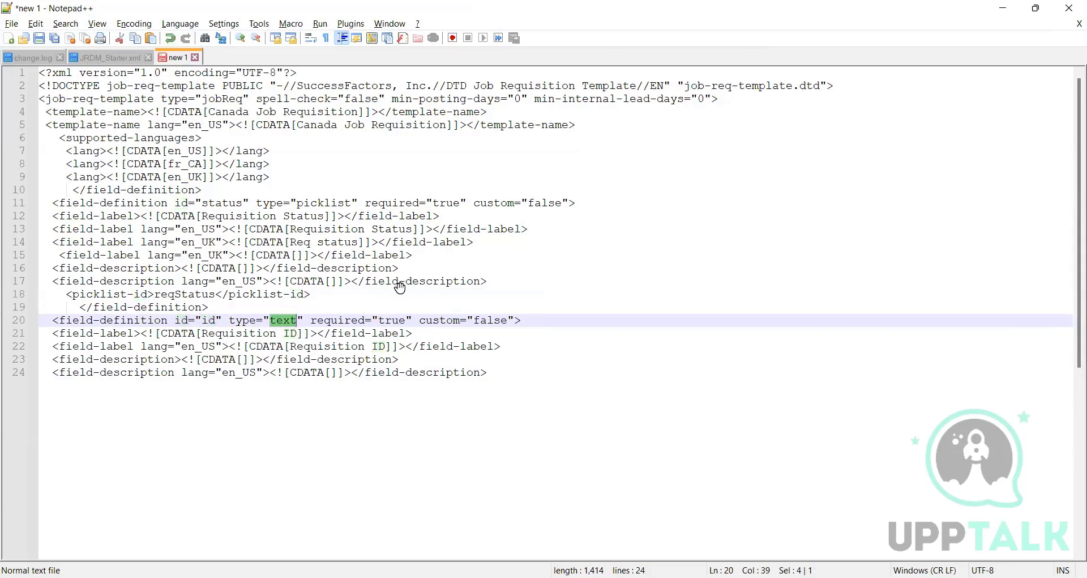
key("alt+Tab")
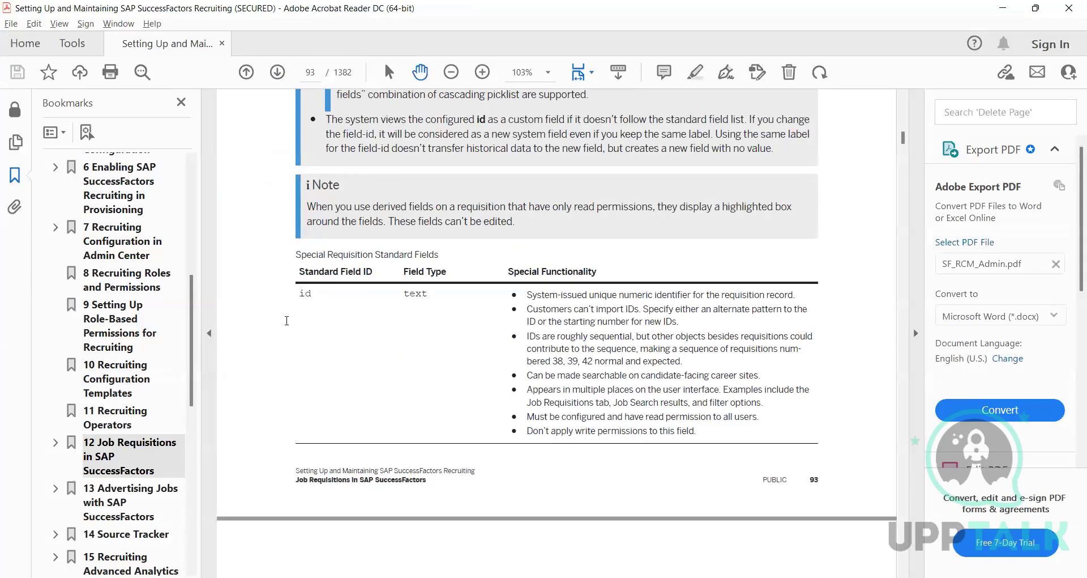
key("alt+Tab")
left_click(283, 321)
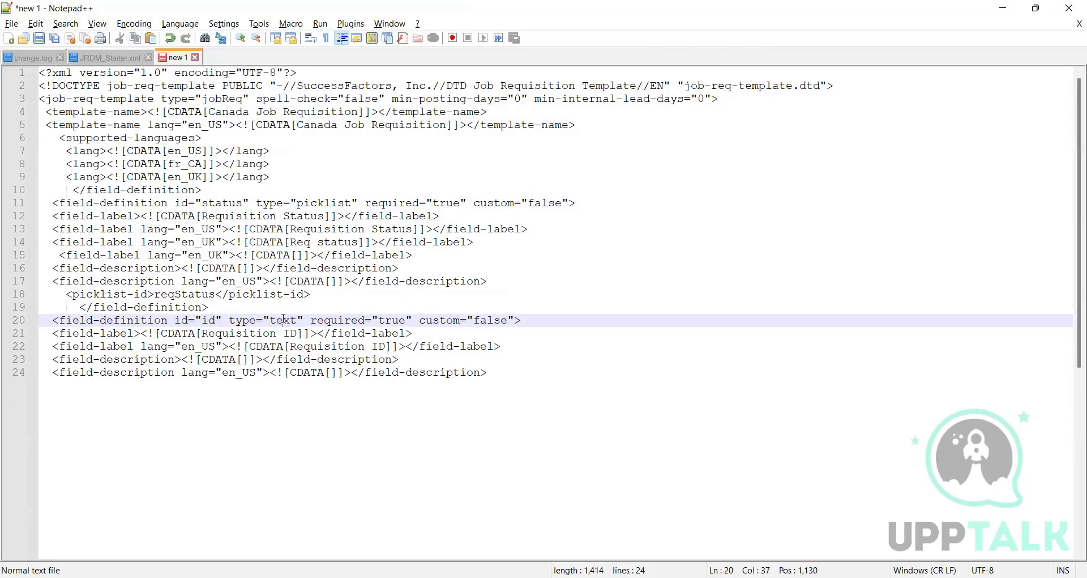
left_click_drag(296, 320, 273, 321)
left_click(394, 320)
double_click(394, 320)
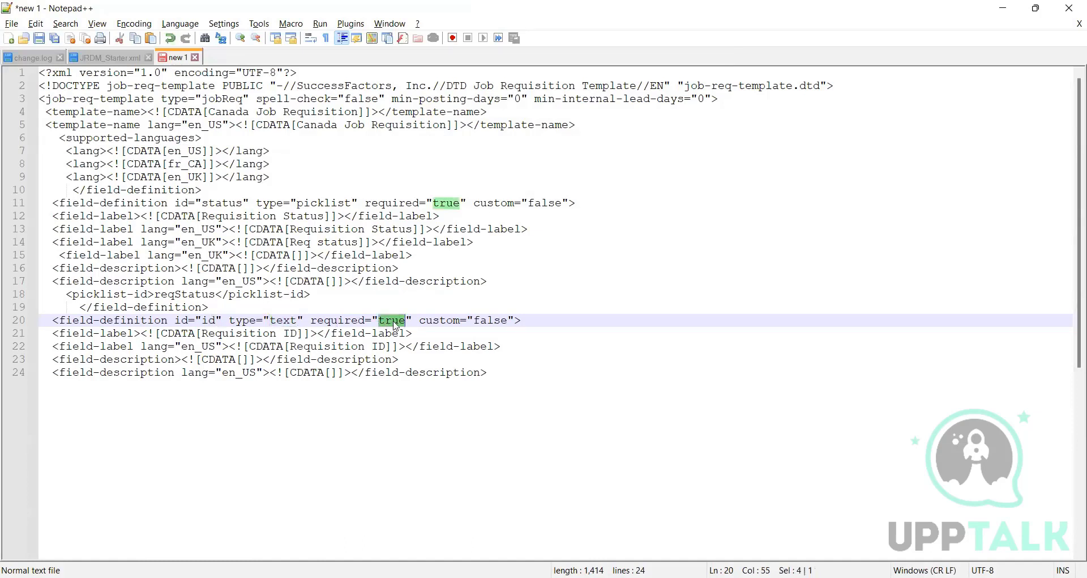
left_click(488, 321)
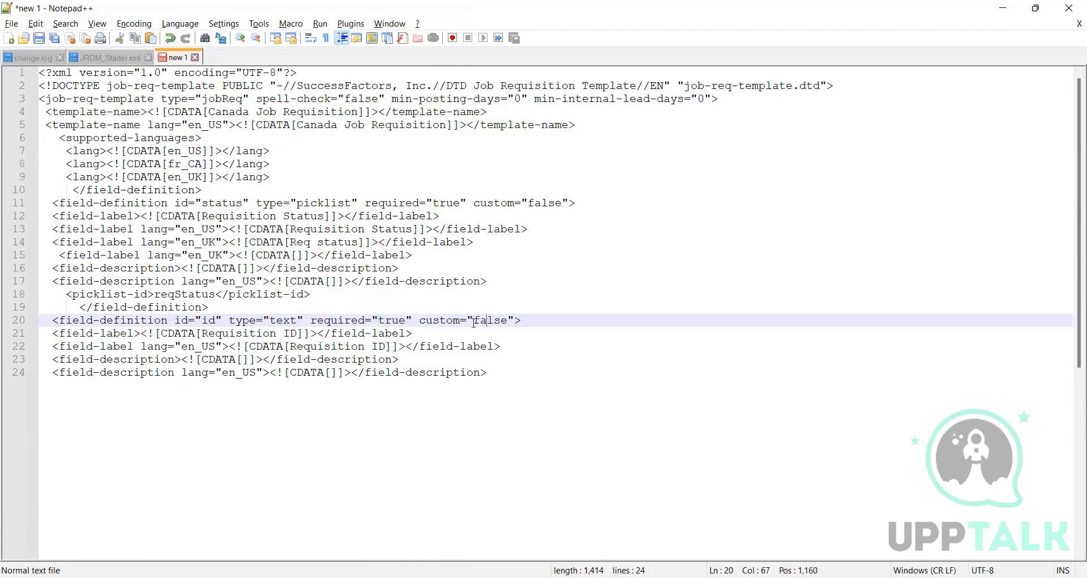
double_click(480, 320)
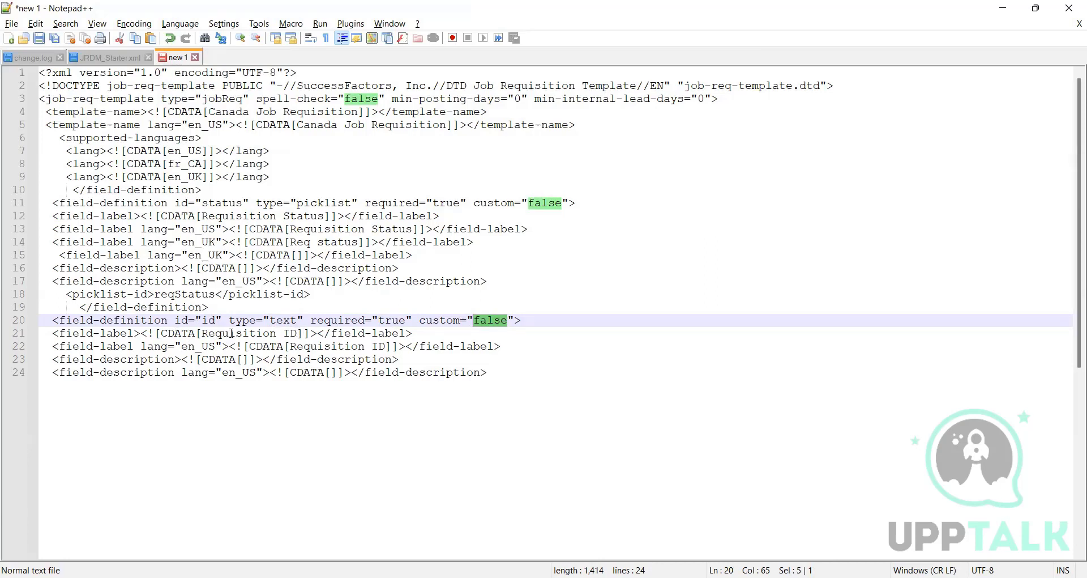
Step: Shorten the id field's default label to "Req ID" and copy the status field's en_UK "Req status" label line below its en_US label
left_click_drag(277, 333, 222, 337)
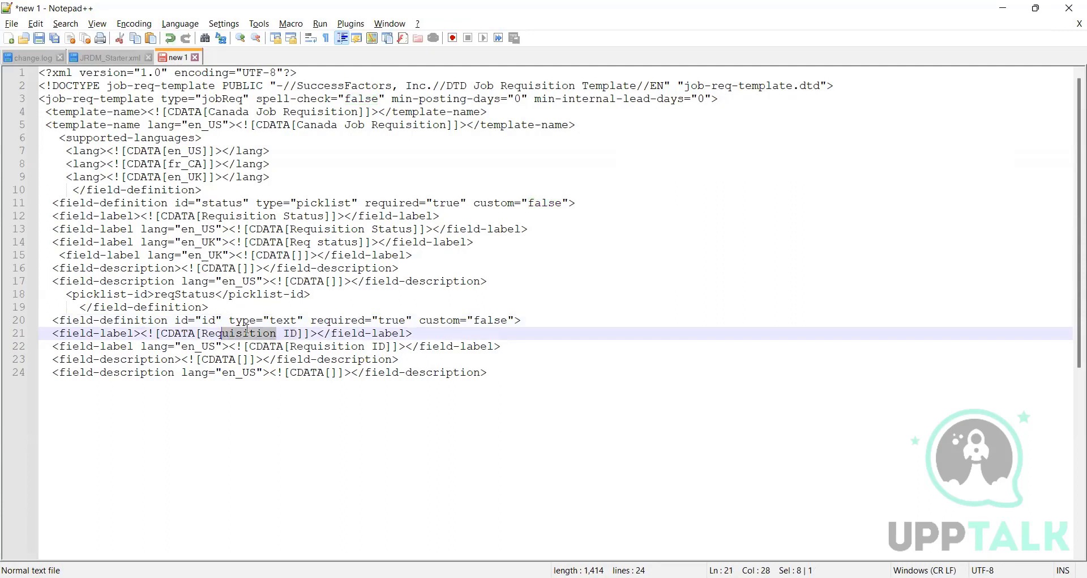
key("BackSpace")
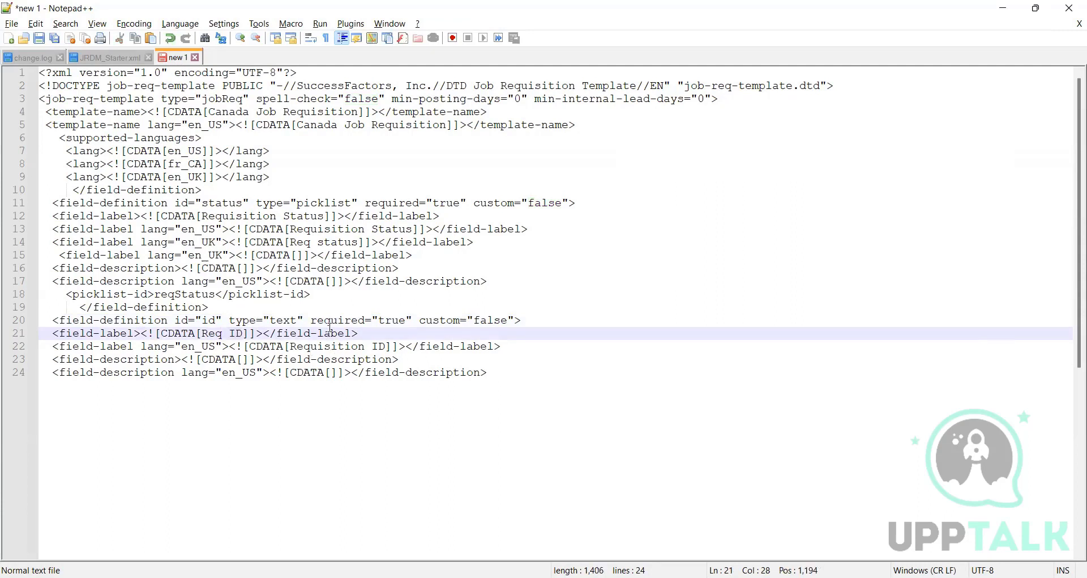
left_click(509, 347)
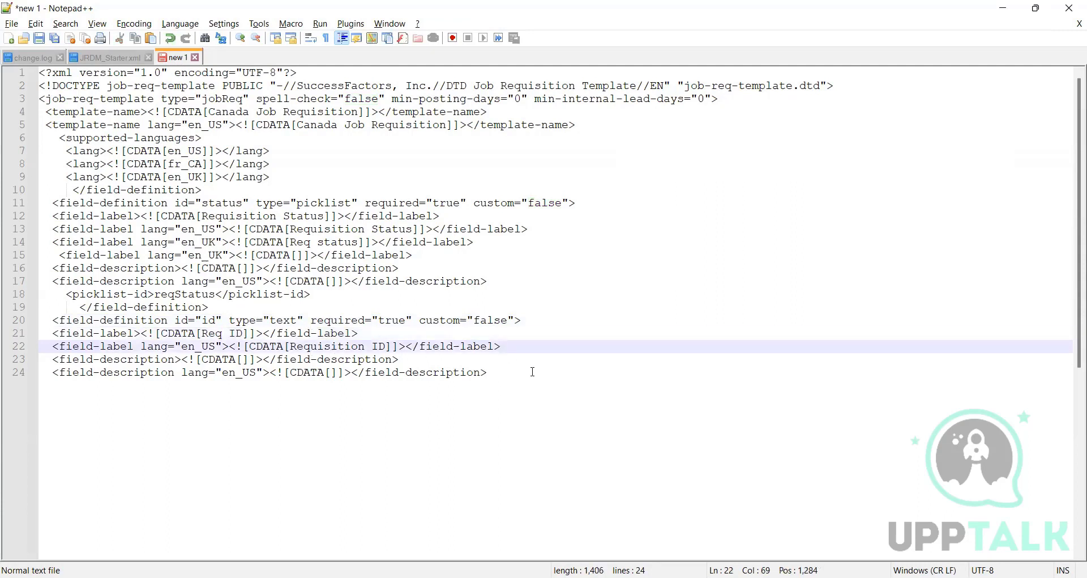
key("Return")
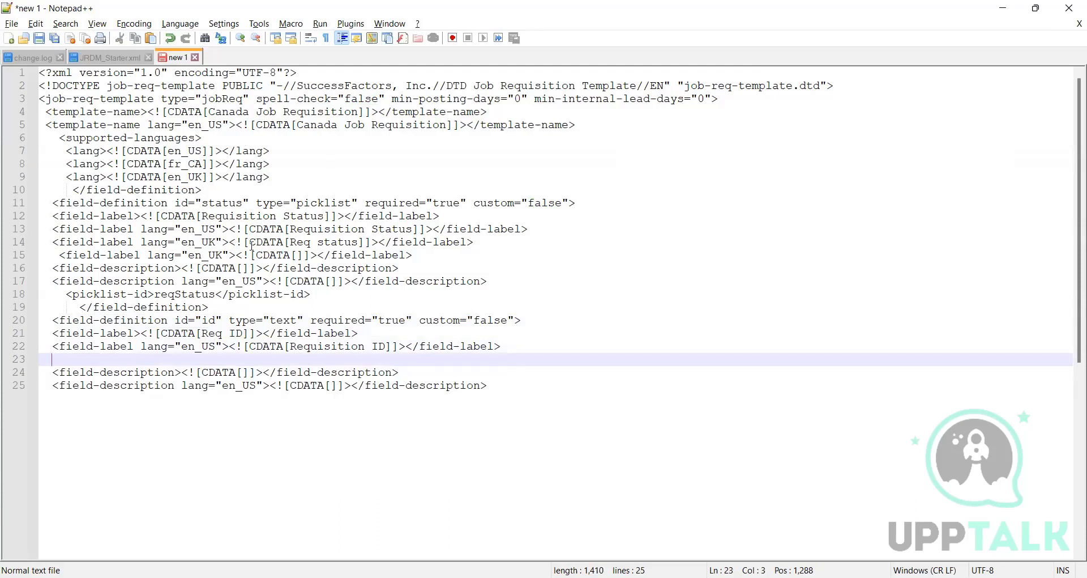
left_click_drag(474, 242, 21, 249)
key("ctrl+c")
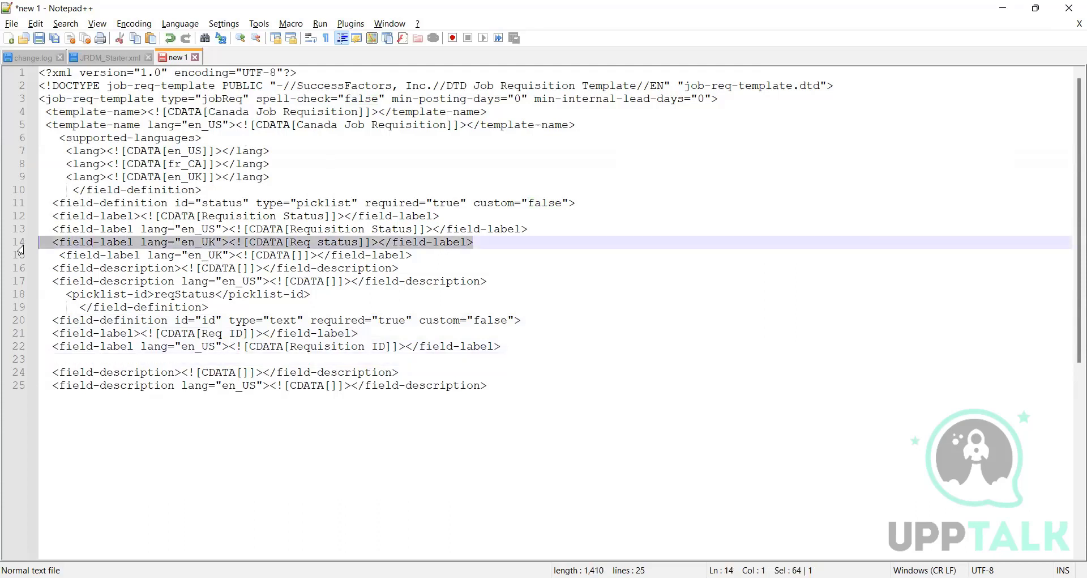
left_click(51, 354)
key("ctrl+v")
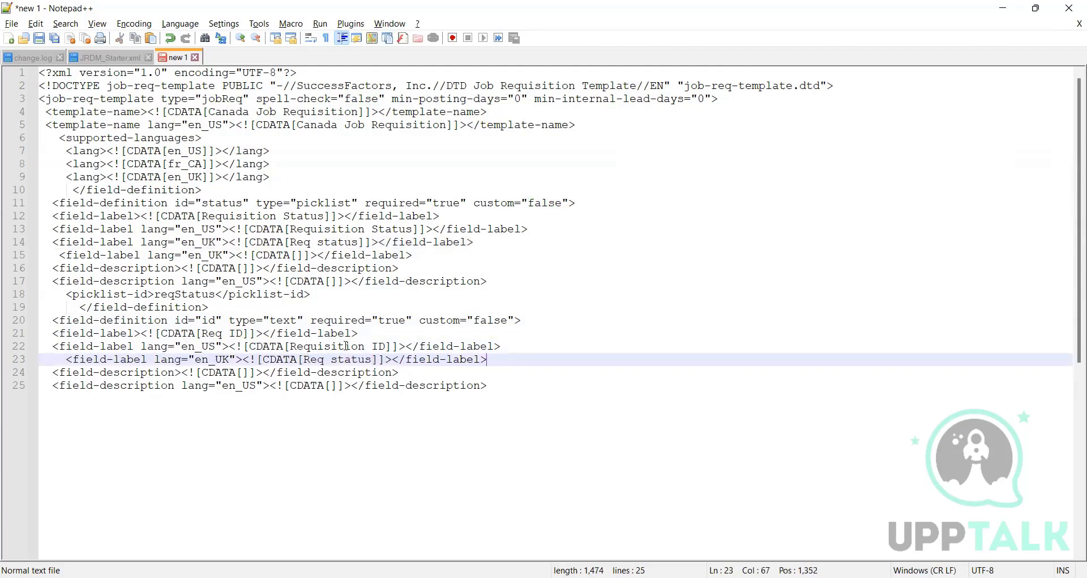
left_click_drag(373, 359, 304, 359)
key("ctrl+End")
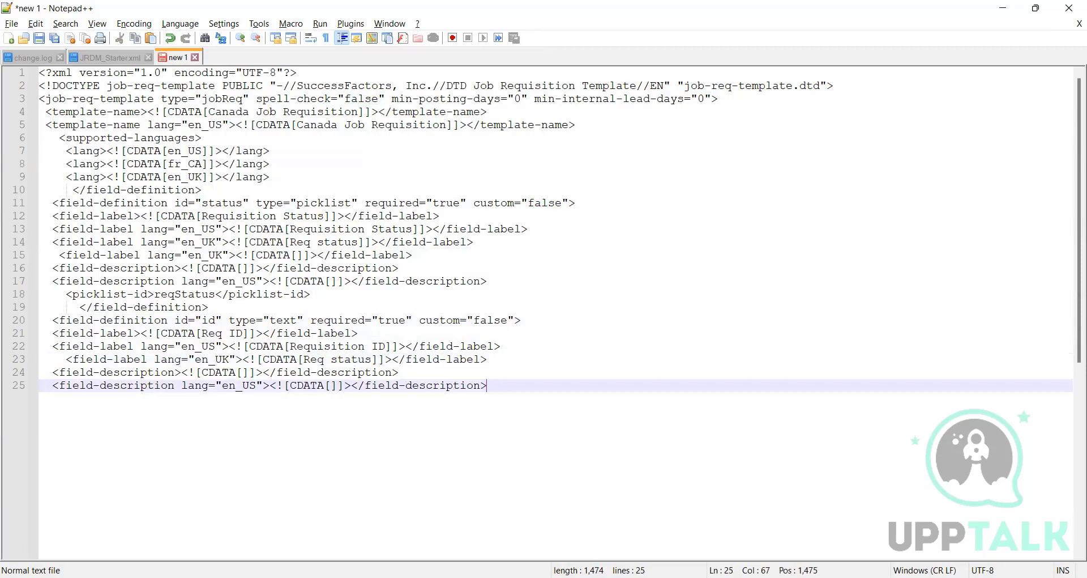
Step: Look through the field definitions following the id field in JRDM_Starter.xml
left_click(107, 61)
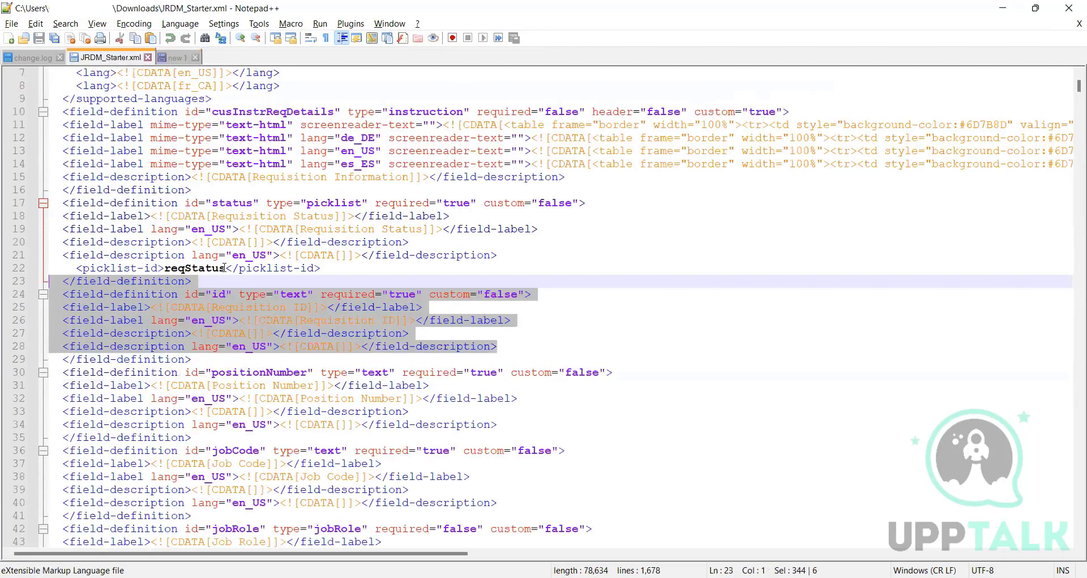
scroll(262, 139, "down", 5)
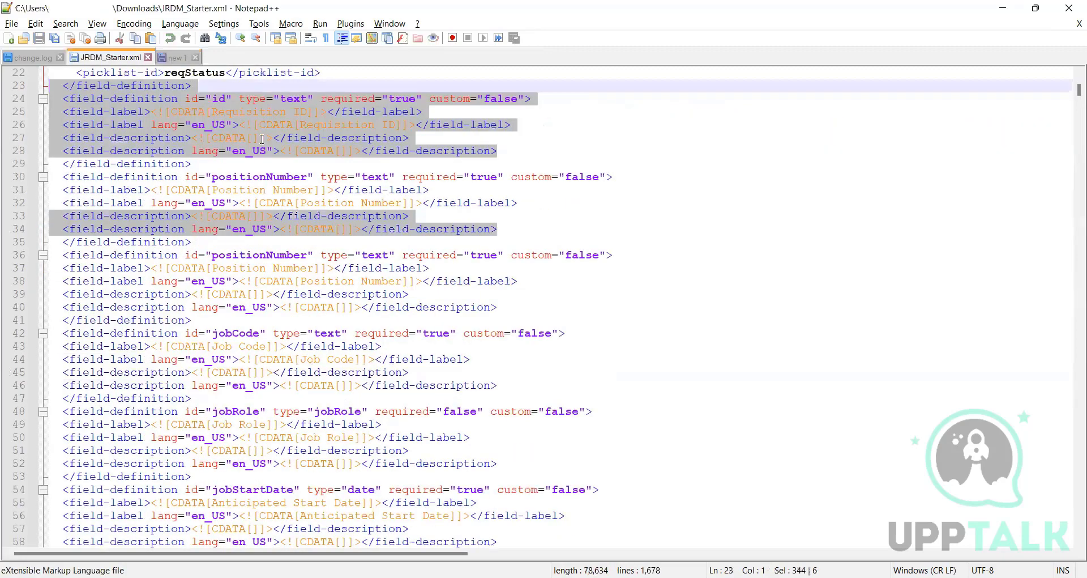
scroll(207, 205, "down", 2)
scroll(414, 207, "down", 8)
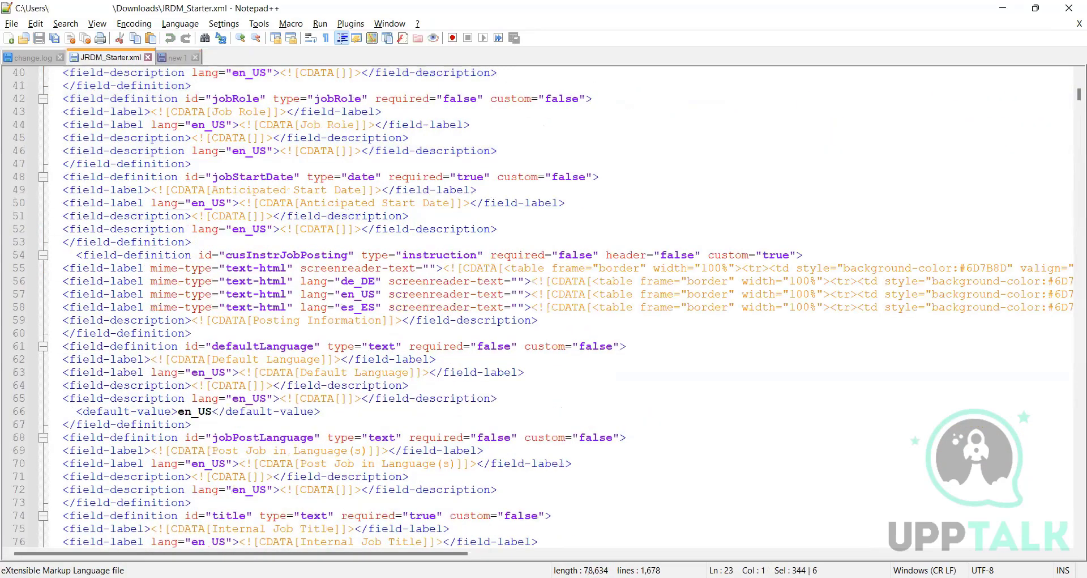
Step: Switch to Adobe Acrobat Reader and review the IDs, types and special functionality of the special requisition standard fields on pages 93 to 98
key("alt+Tab")
scroll(327, 367, "down", 10)
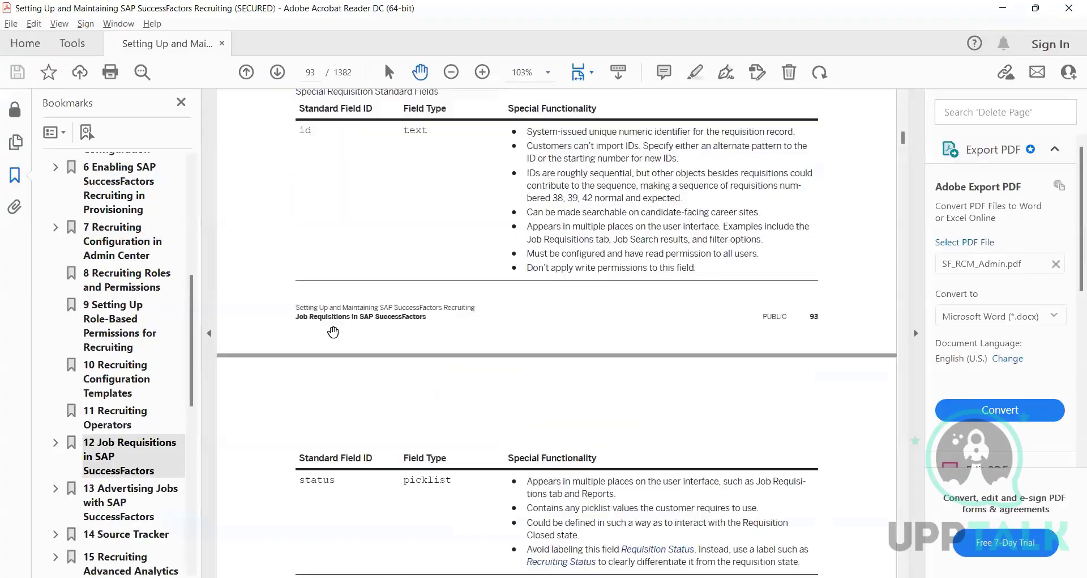
scroll(346, 331, "down", 9)
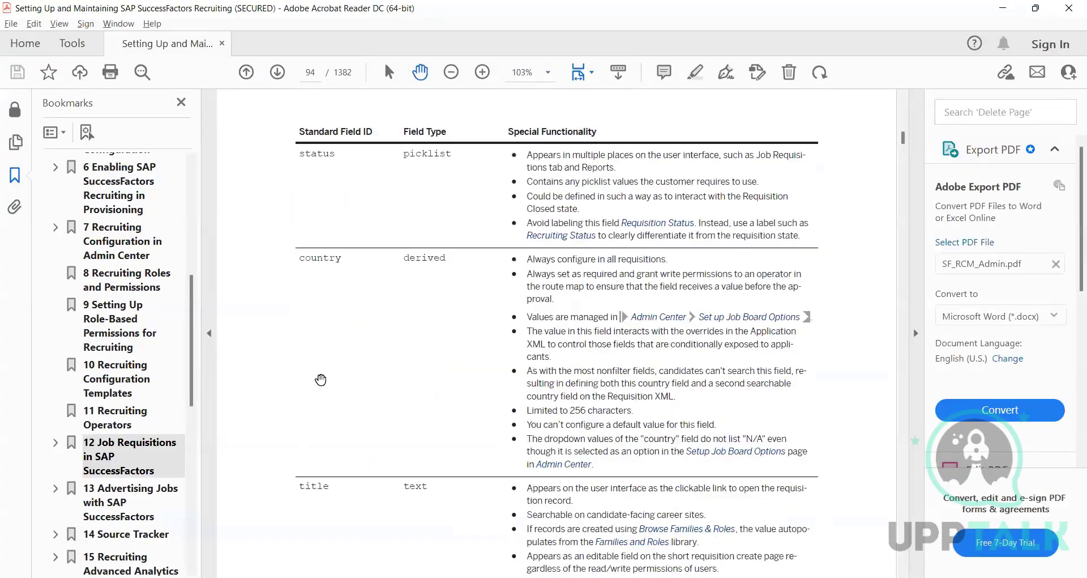
scroll(346, 355, "down", 10)
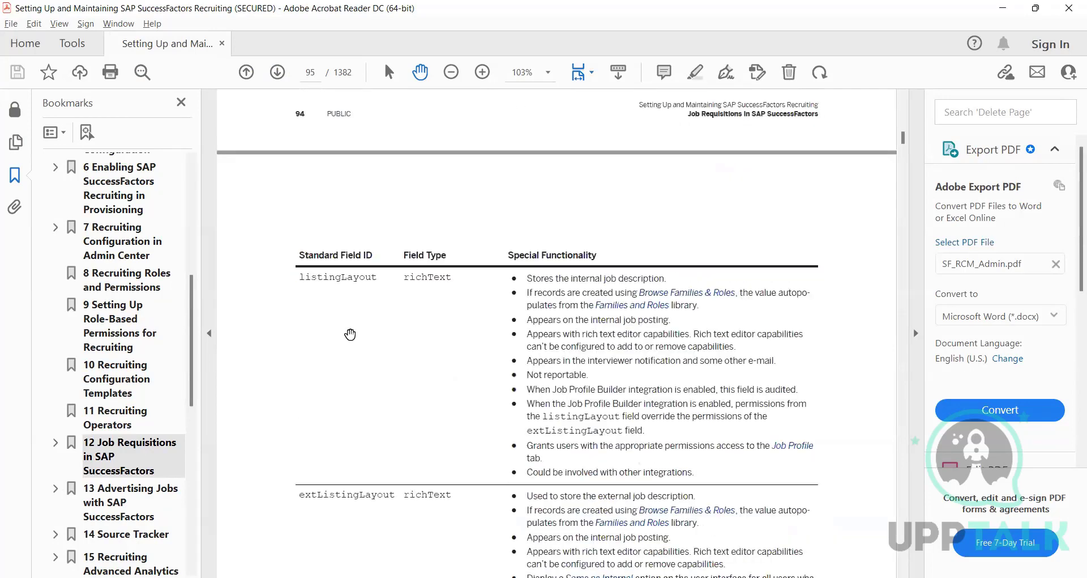
scroll(353, 356, "down", 6)
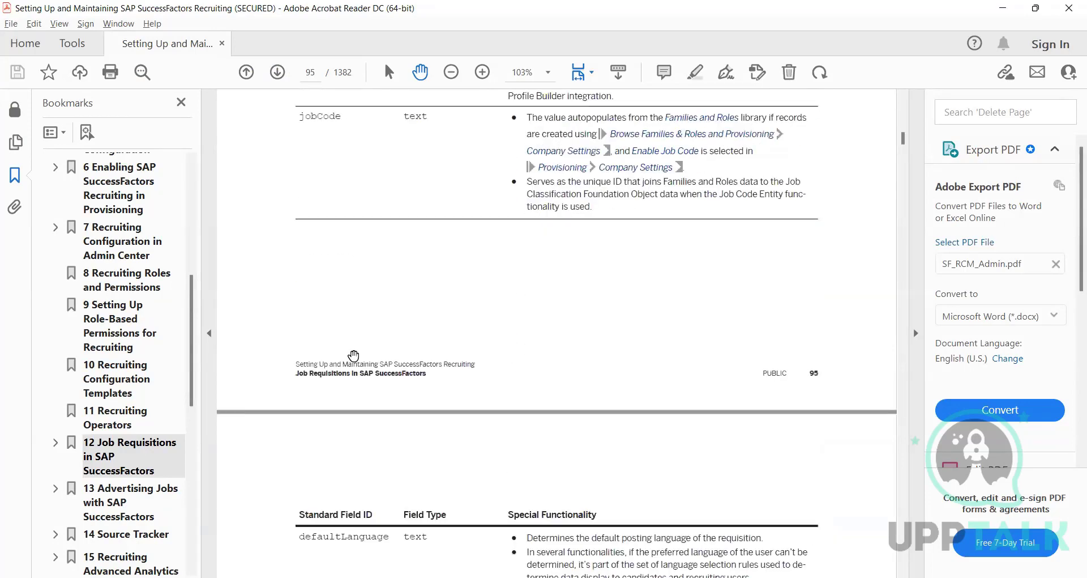
scroll(356, 355, "down", 10)
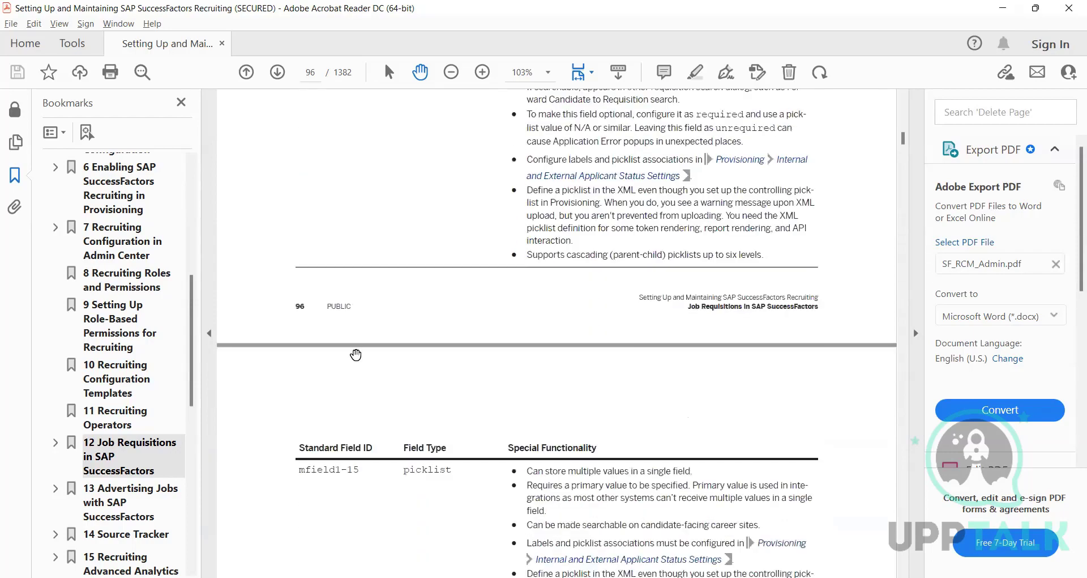
scroll(356, 354, "down", 9)
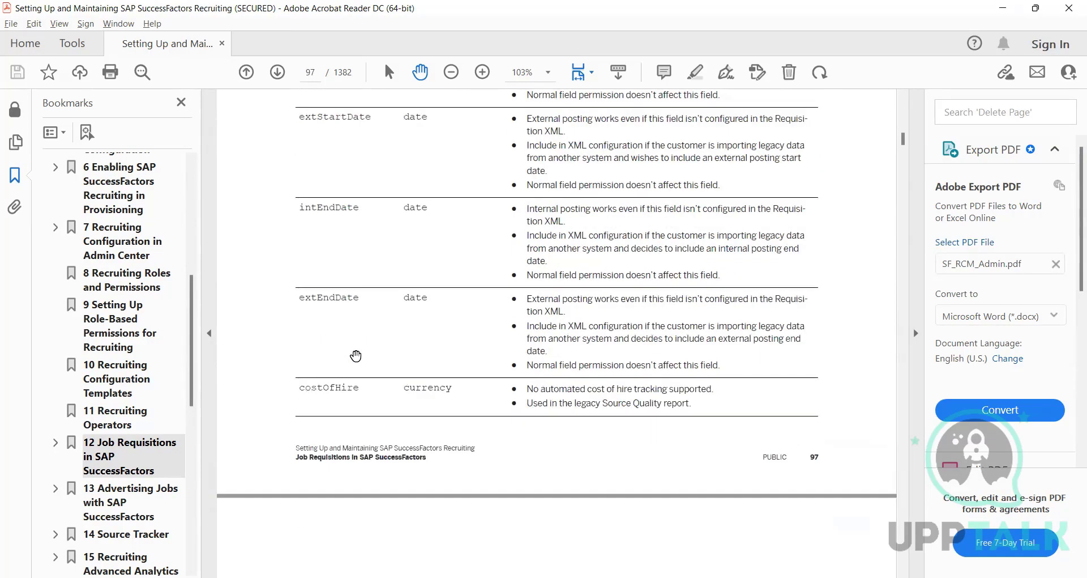
scroll(356, 356, "down", 5)
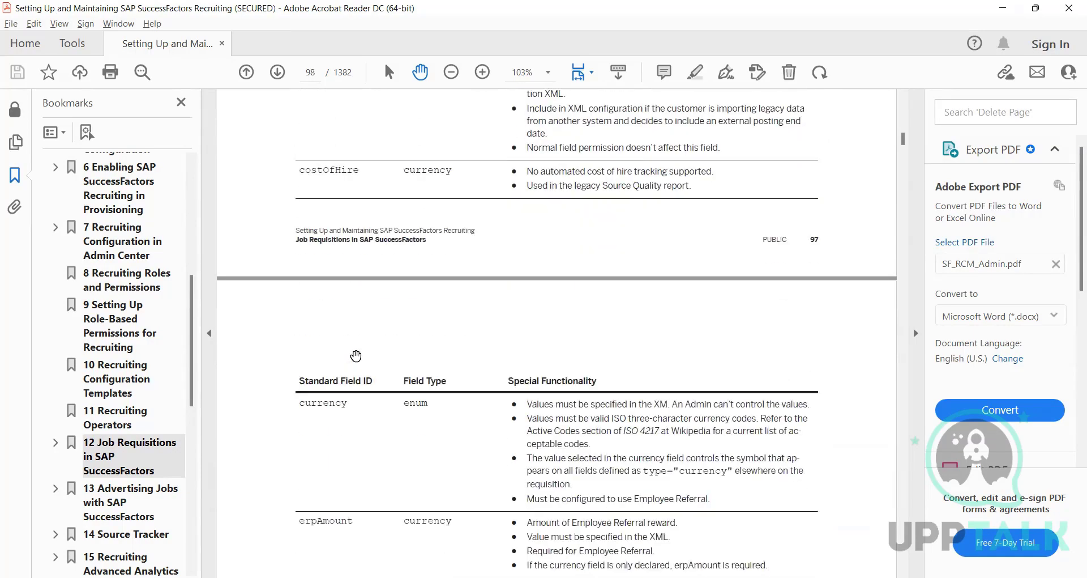
scroll(356, 355, "down", 5)
scroll(356, 355, "down", 5)
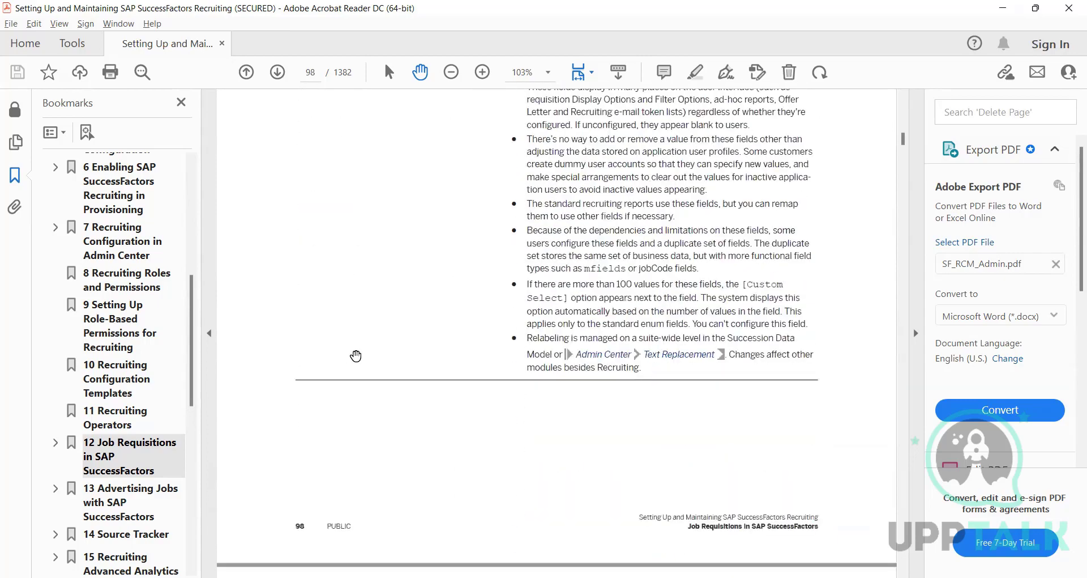
scroll(357, 356, "up", 5)
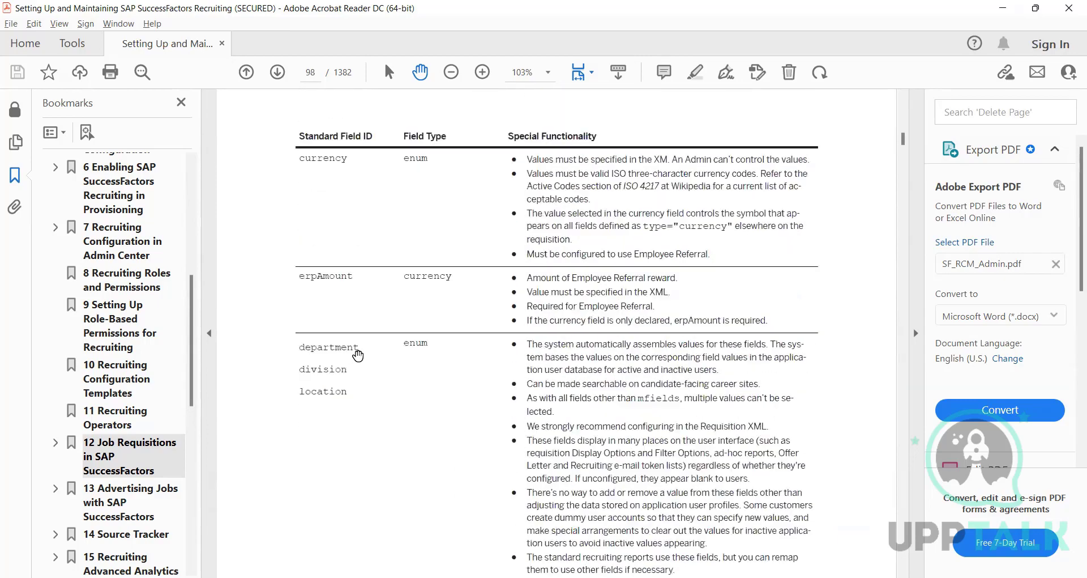
scroll(358, 355, "up", 5)
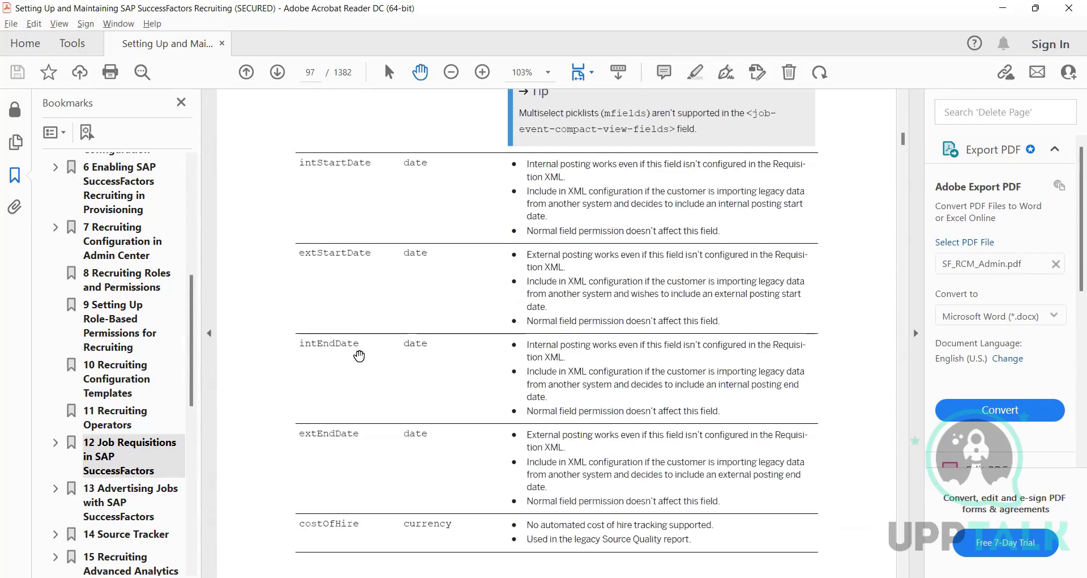
scroll(359, 356, "up", 10)
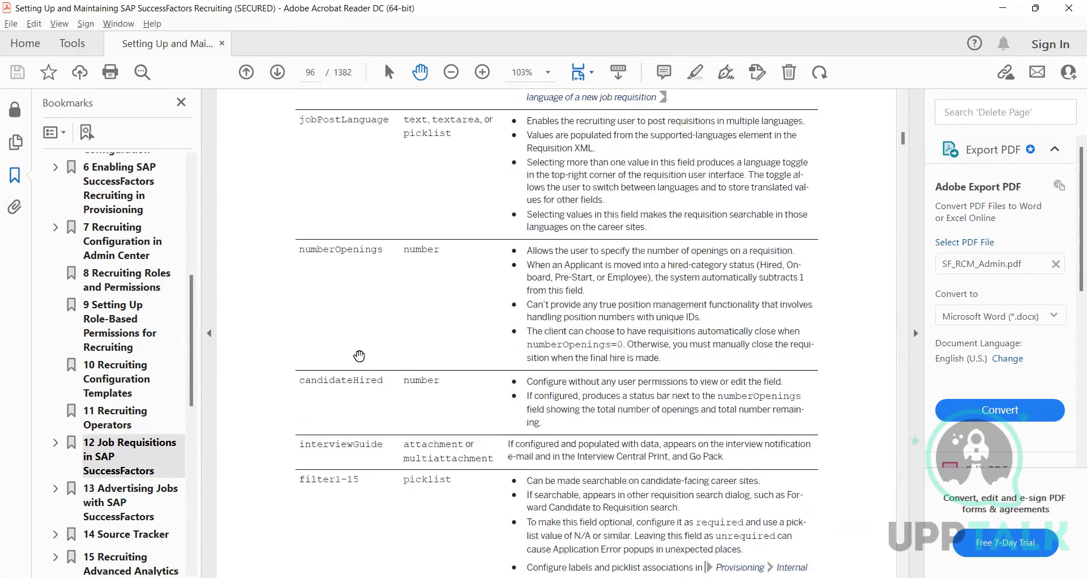
scroll(367, 363, "down", 3)
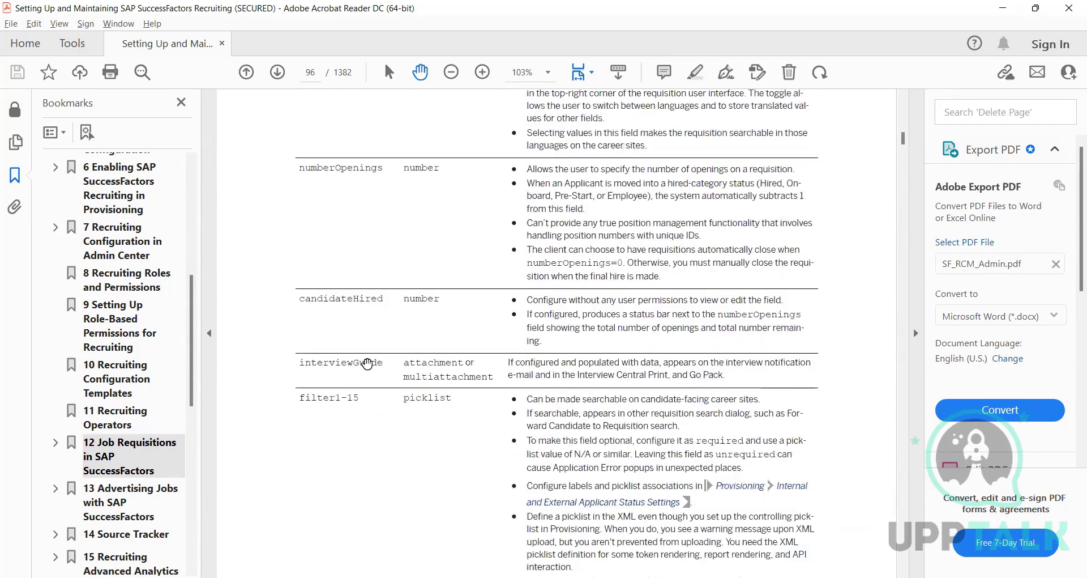
scroll(367, 363, "down", 10)
scroll(369, 362, "down", 15)
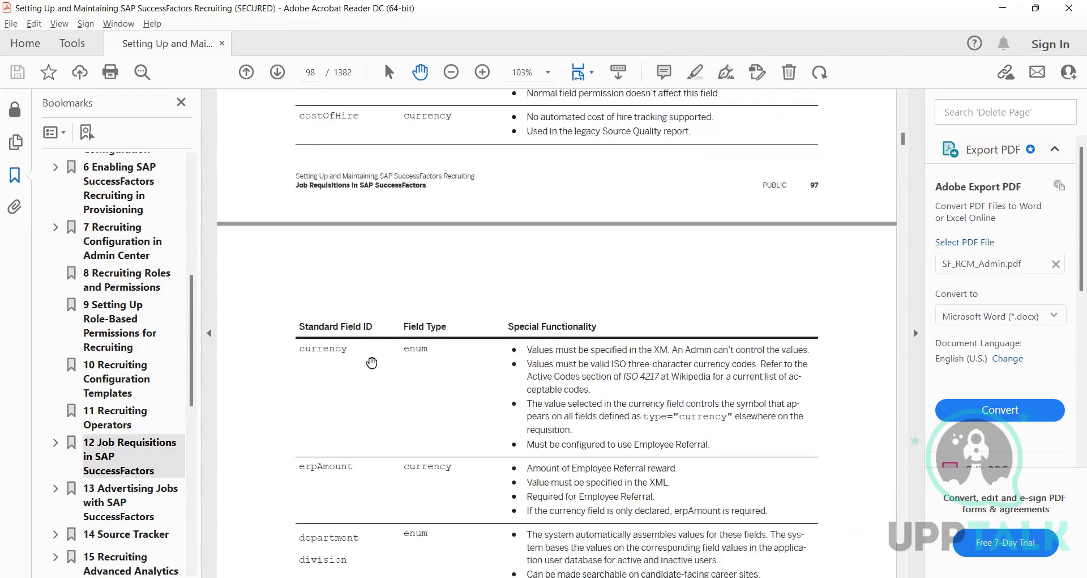
Step: Review the IDs, types and special functionality of the remaining requisition standard fields on pages 98 to 101 of the guide
scroll(371, 363, "down", 20)
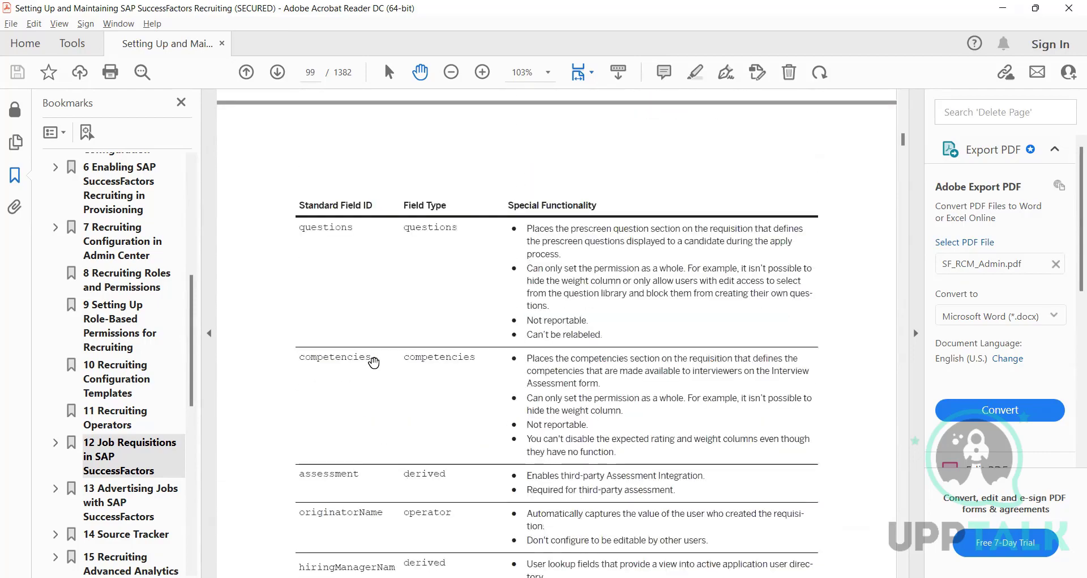
scroll(374, 363, "down", 7)
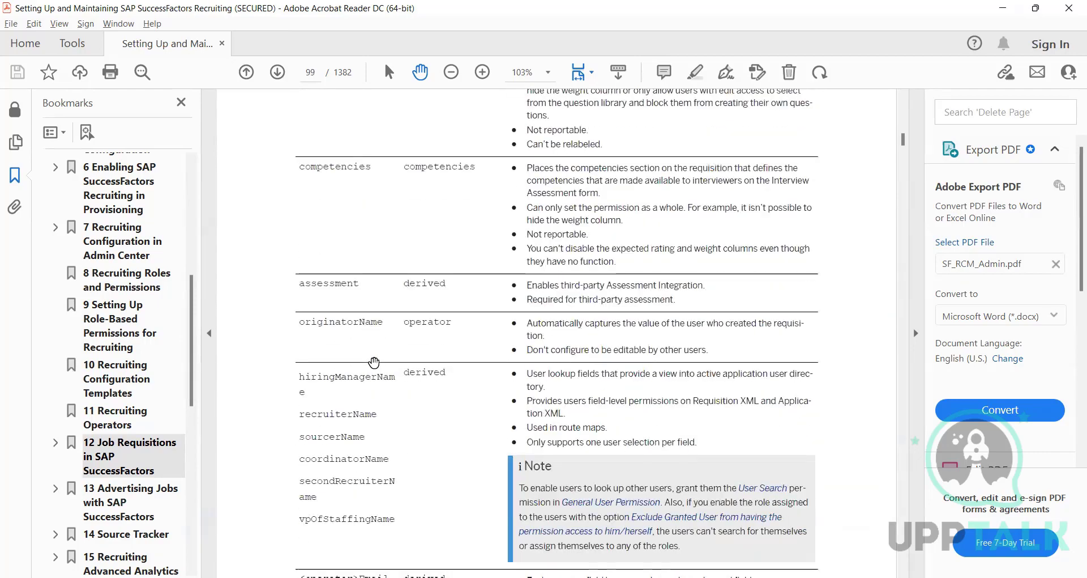
scroll(374, 362, "down", 20)
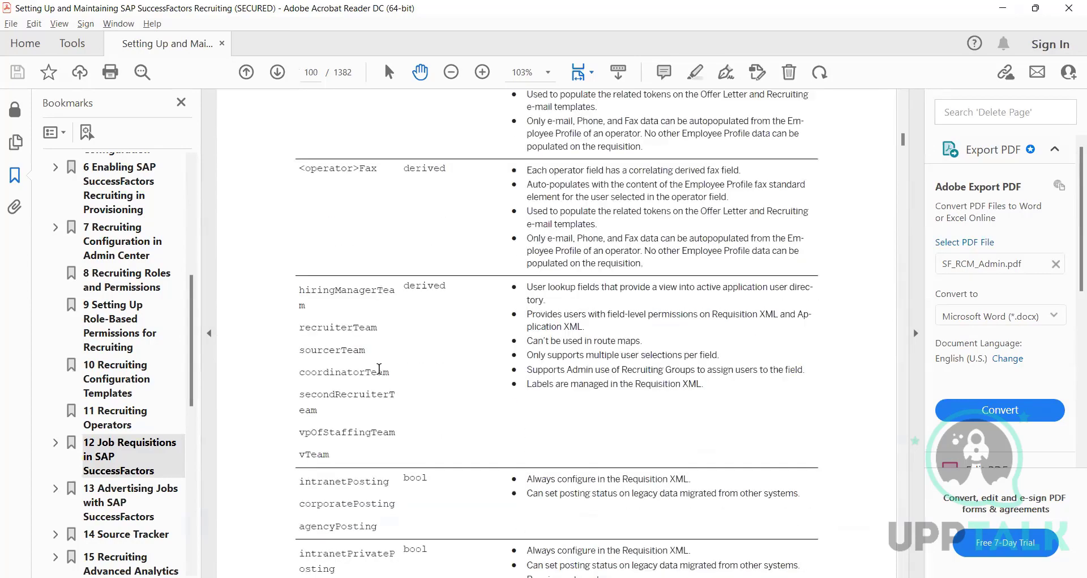
scroll(380, 369, "down", 20)
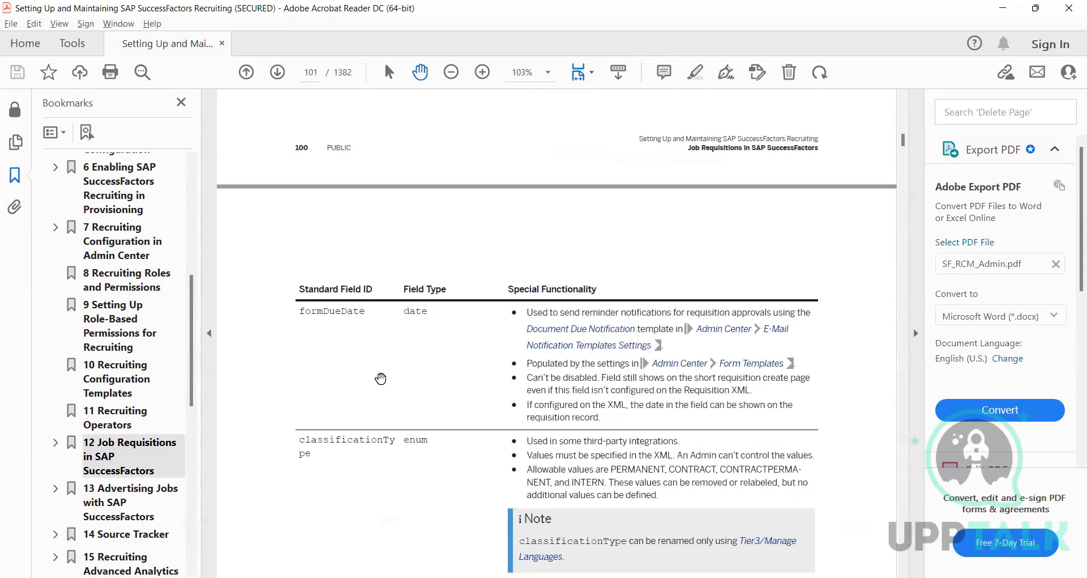
Step: Go back to page 95 of the guide and examine the field IDs and types of jobRole and jobCode
scroll(381, 378, "up", 20)
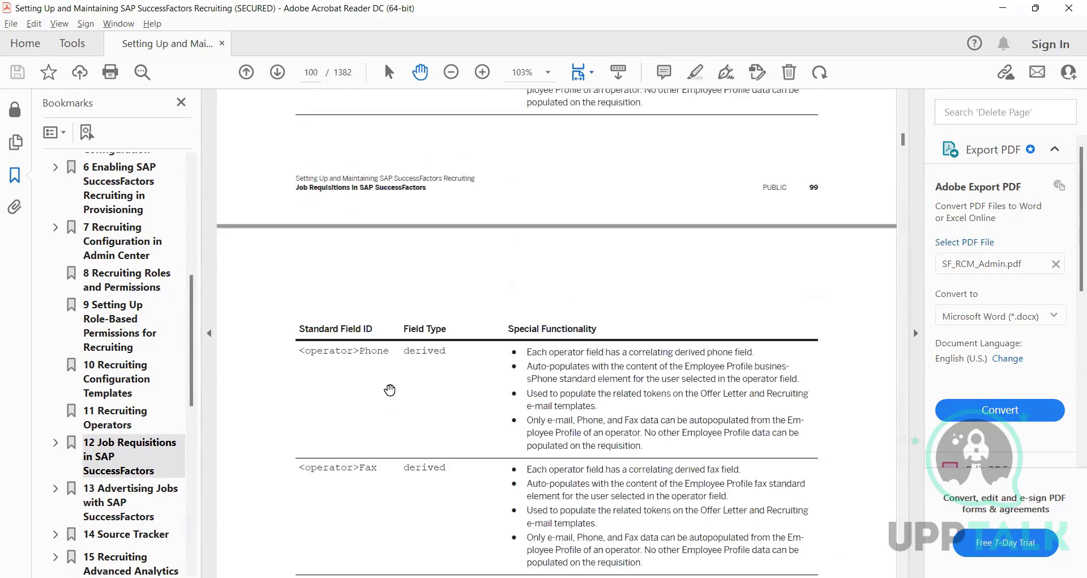
scroll(390, 389, "up", 20)
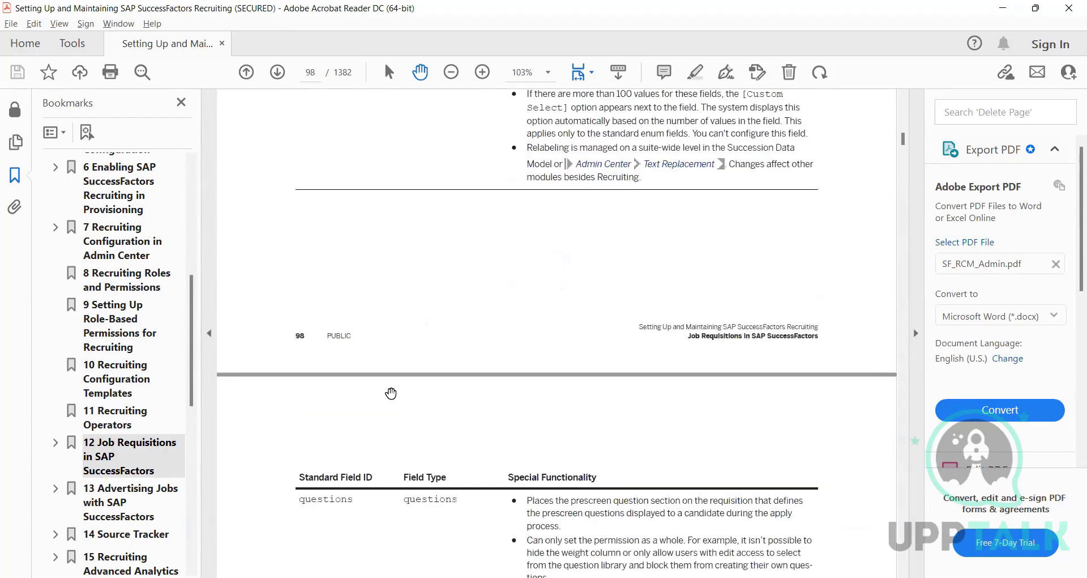
scroll(391, 392, "up", 10)
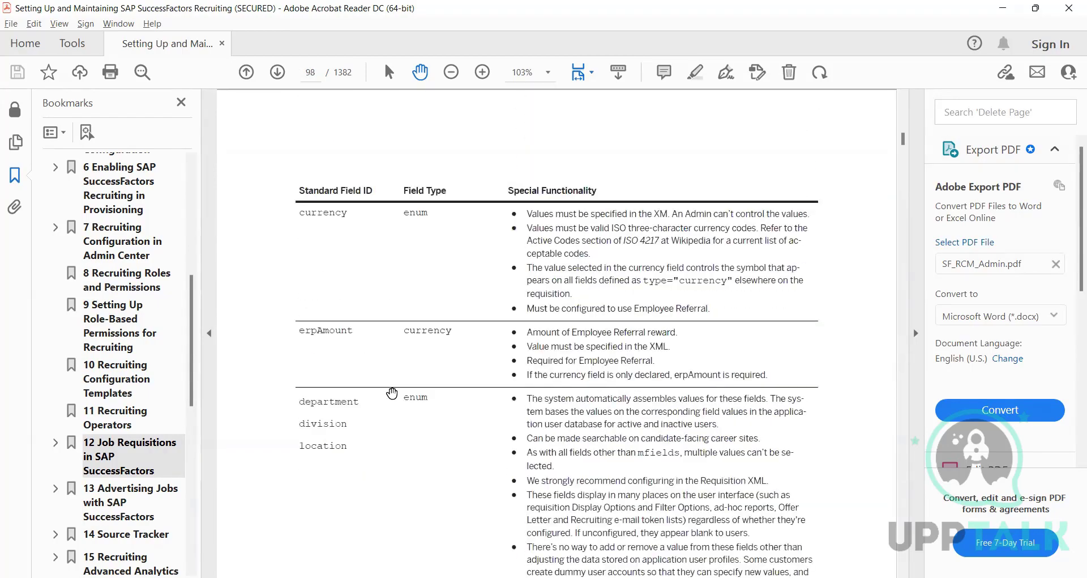
scroll(392, 393, "up", 20)
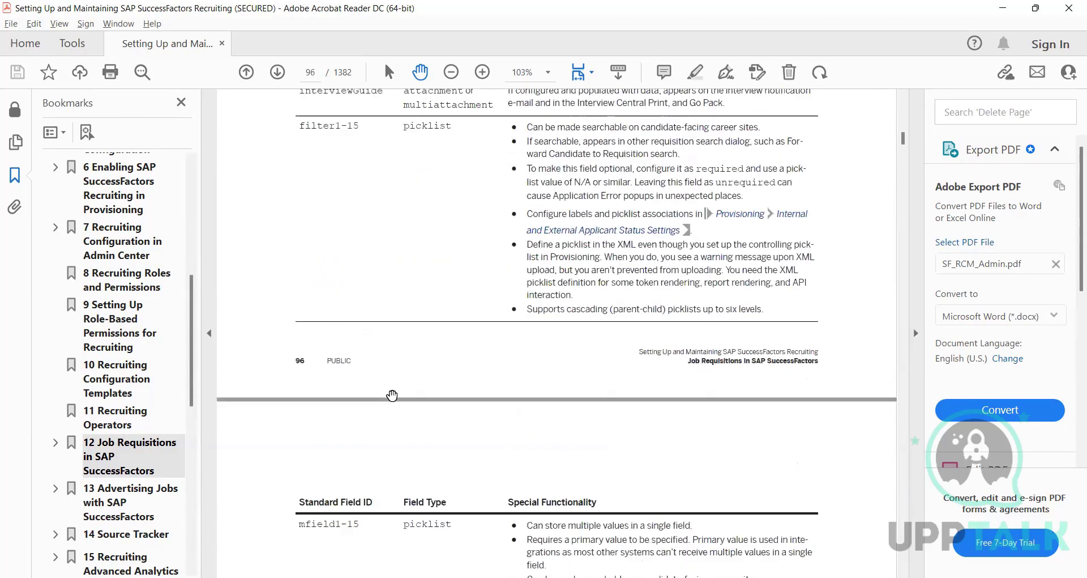
scroll(392, 395, "up", 20)
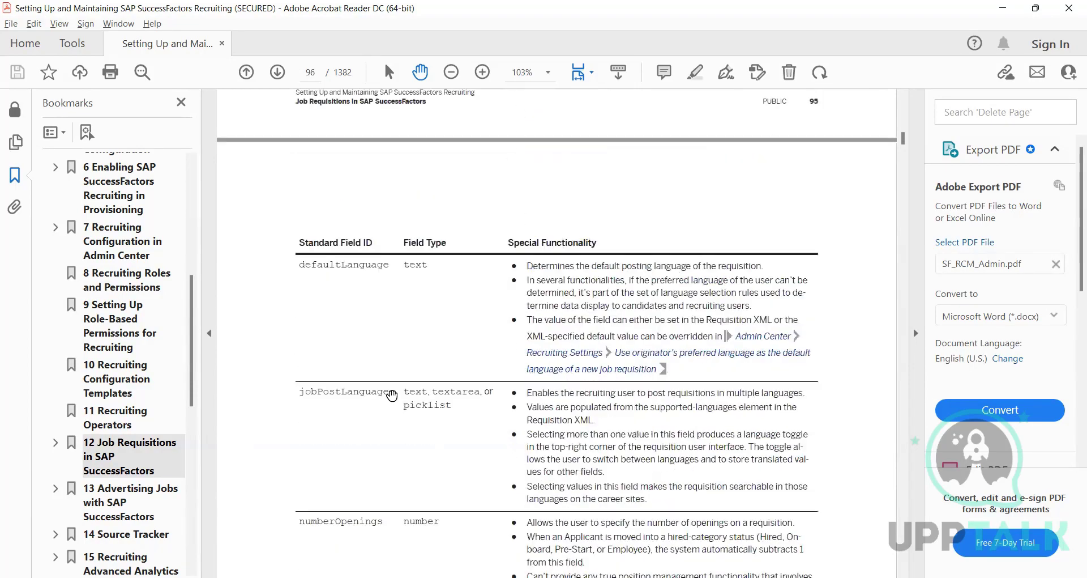
scroll(392, 394, "up", 5)
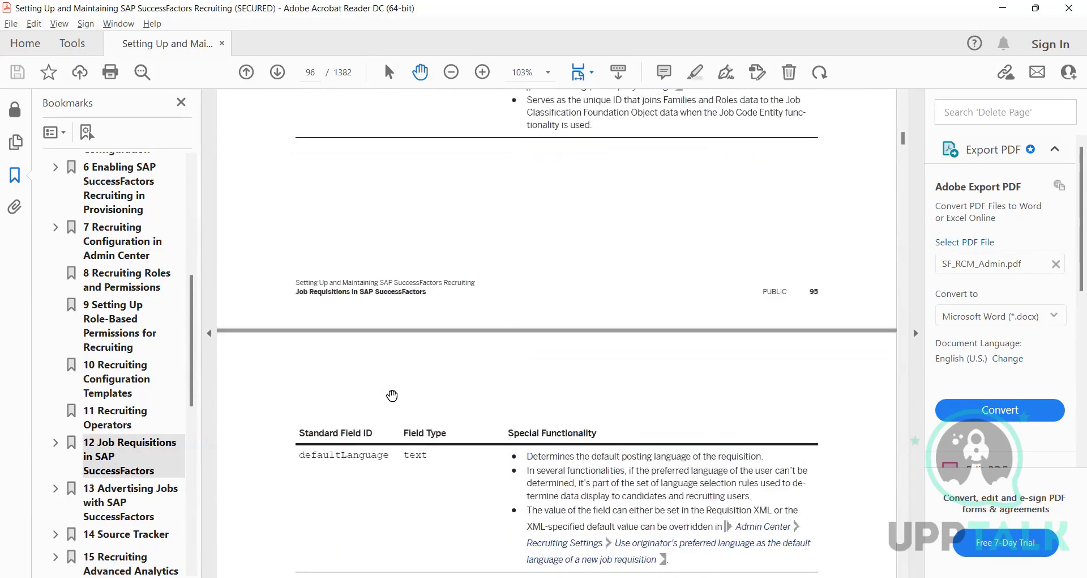
scroll(392, 394, "up", 7)
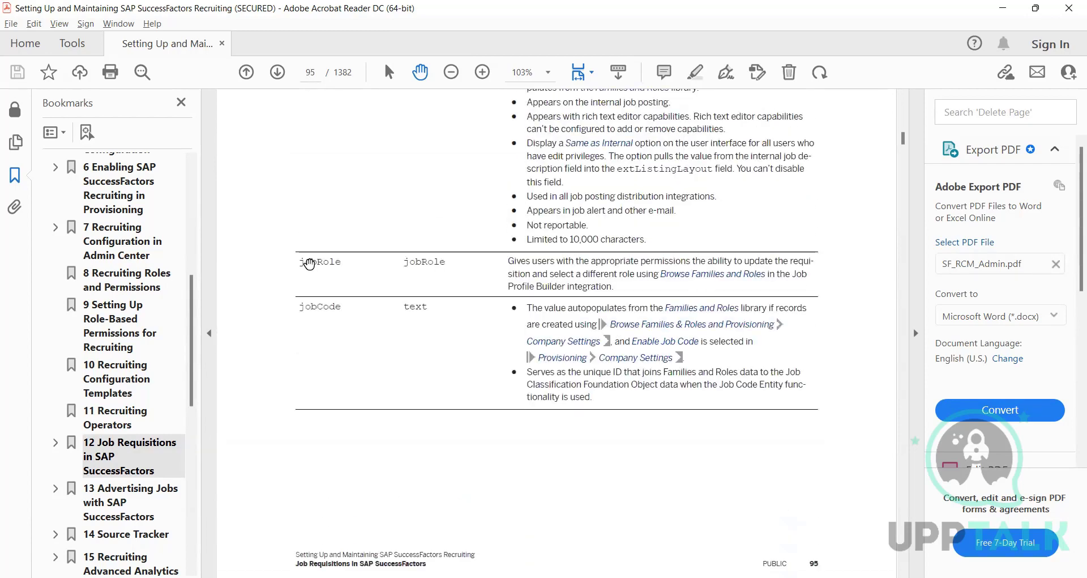
left_click_drag(309, 264, 362, 261)
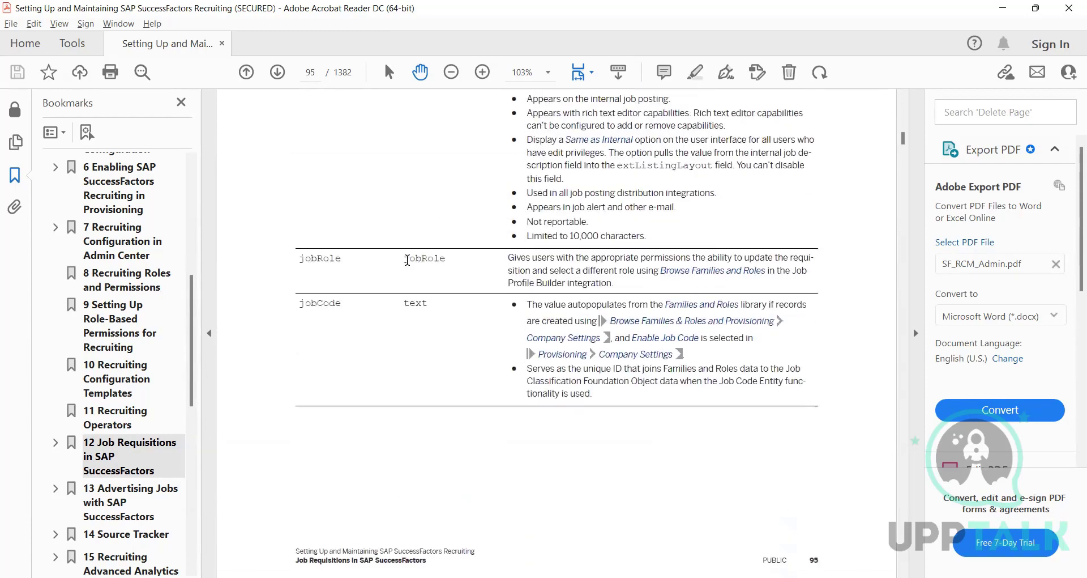
triple_click(444, 264)
left_click(326, 309)
Step: Switch to Notepad++ and look through the standard and custom field definitions in JRDM_Starter.xml, from jobCode to budgeted
key("alt+Tab")
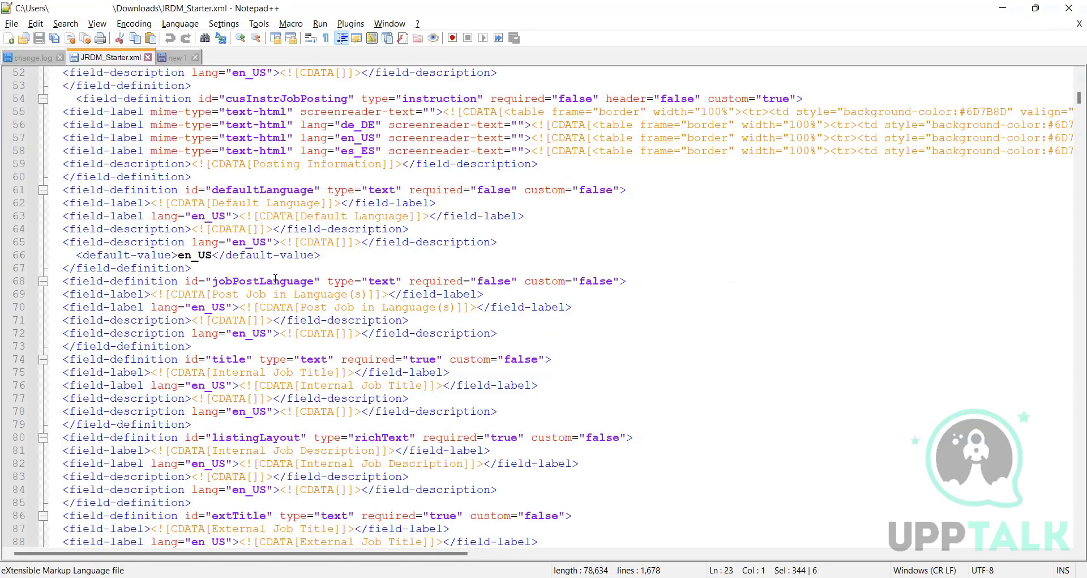
scroll(277, 276, "down", 5)
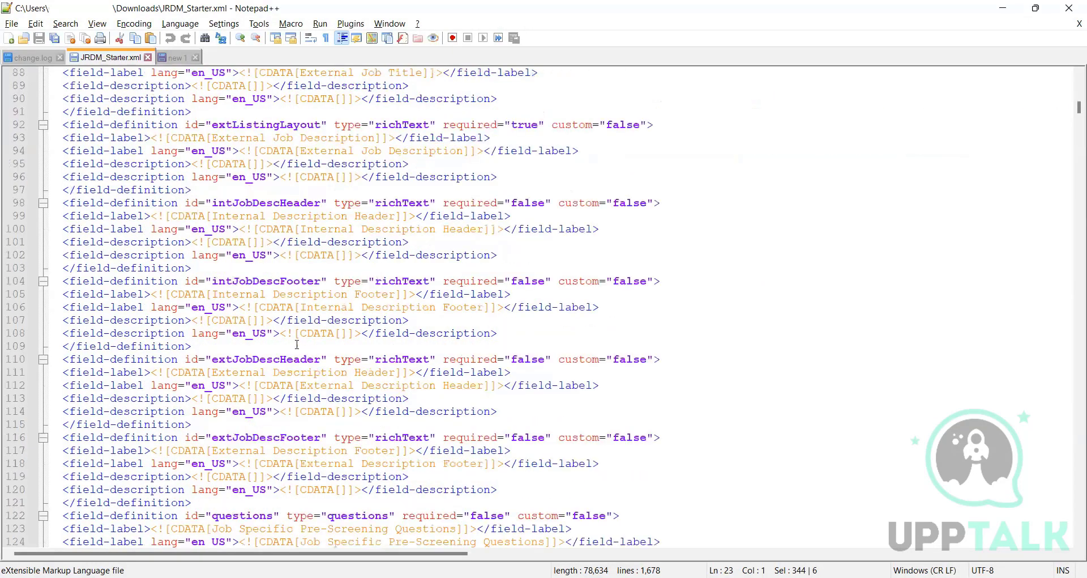
scroll(294, 403, "up", 8)
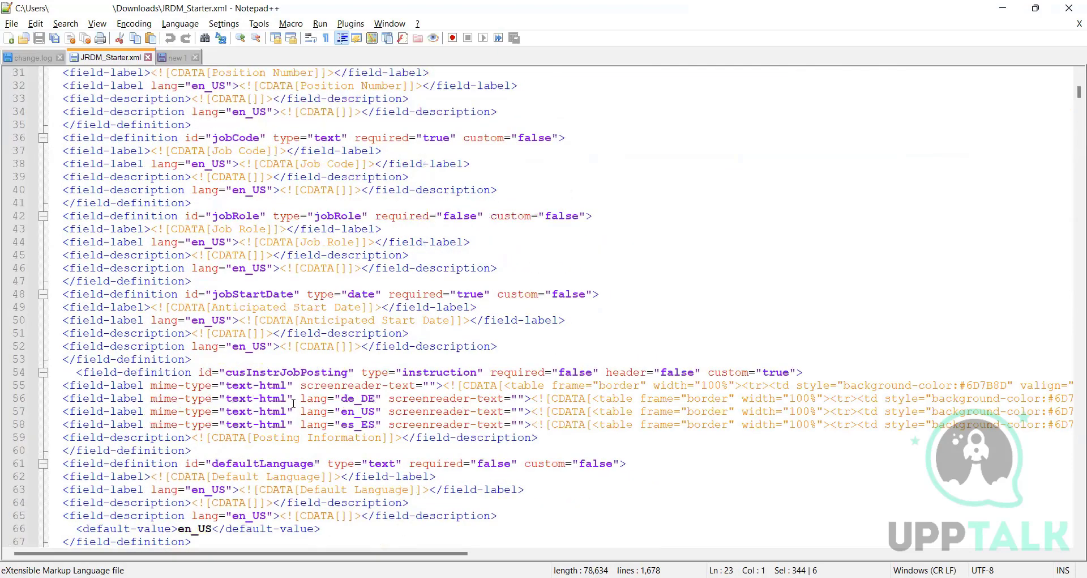
scroll(255, 361, "down", 20)
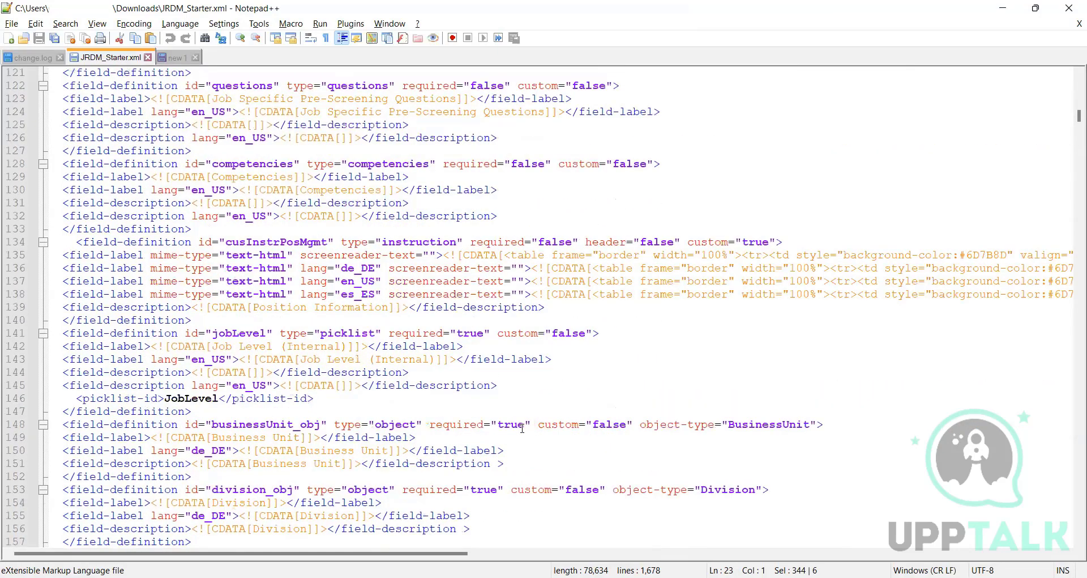
scroll(440, 351, "down", 10)
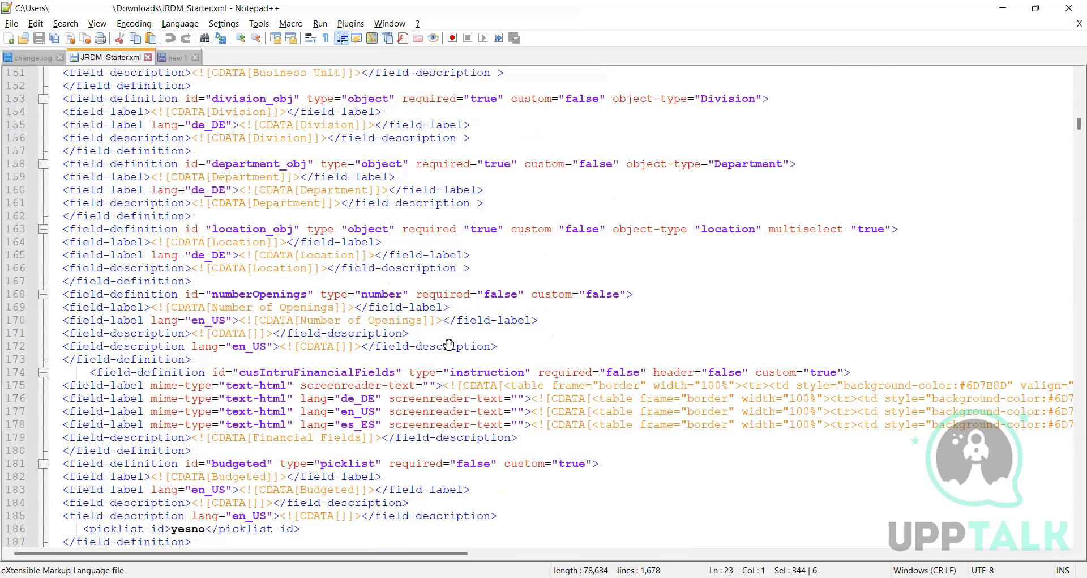
Step: Switch to Adobe Acrobat Reader and review the standard field entries on pages 94 and 95, from status to jobCode, ending at extTitle
key("alt+Tab")
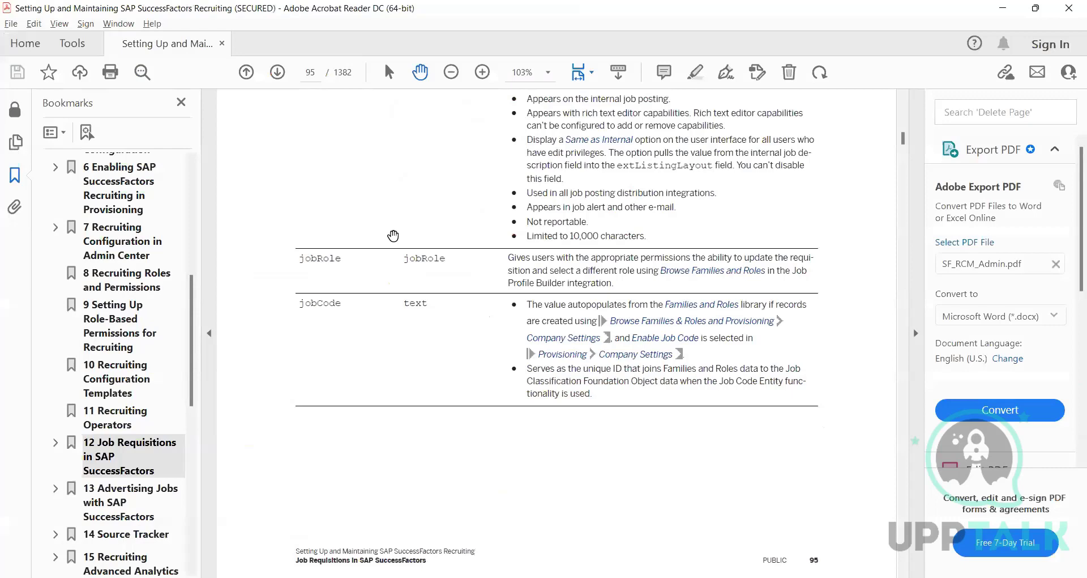
scroll(393, 236, "up", 3)
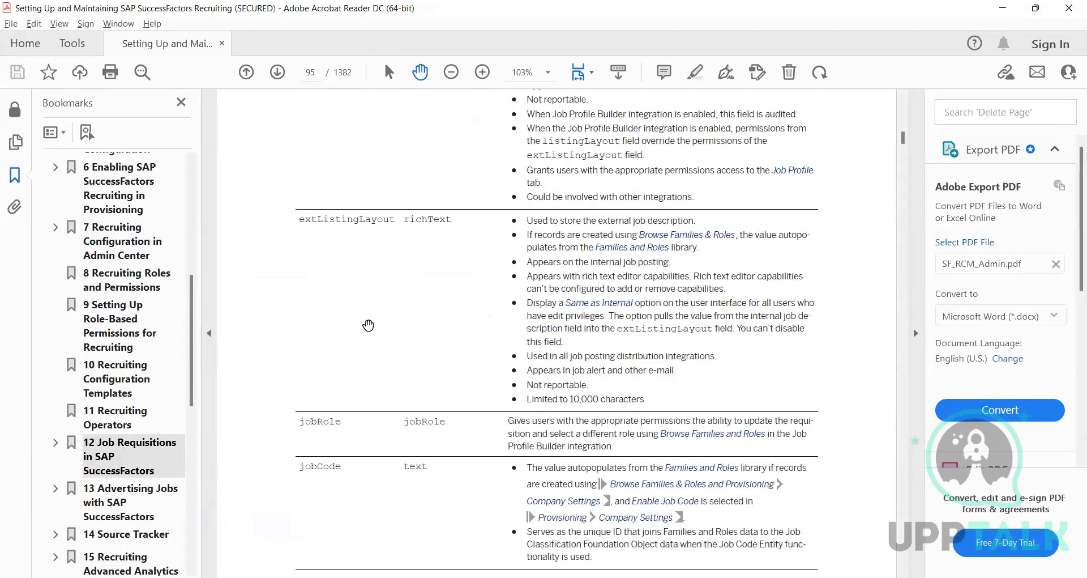
scroll(359, 375, "up", 2)
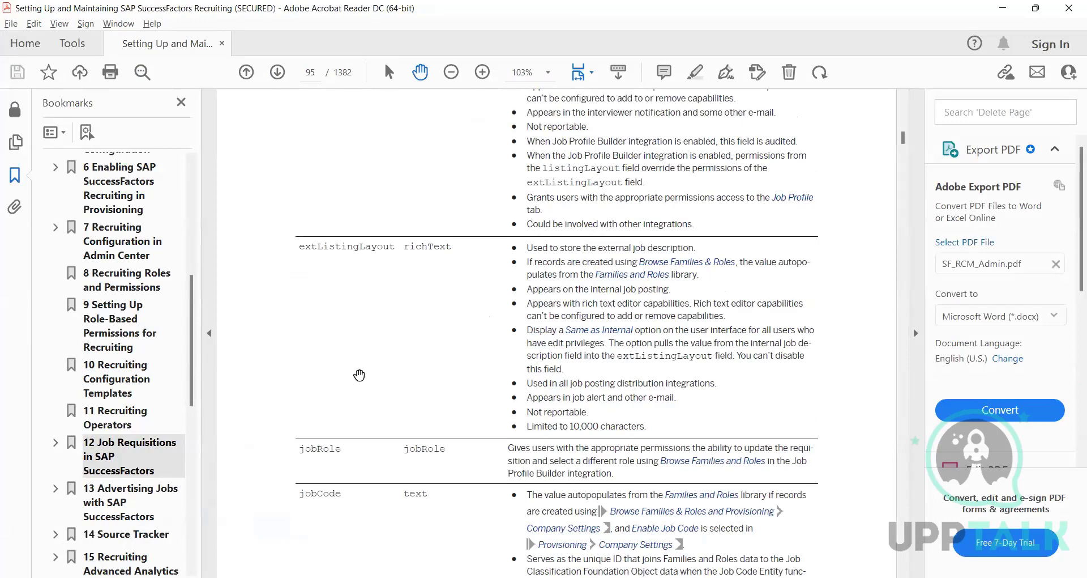
scroll(368, 362, "up", 3)
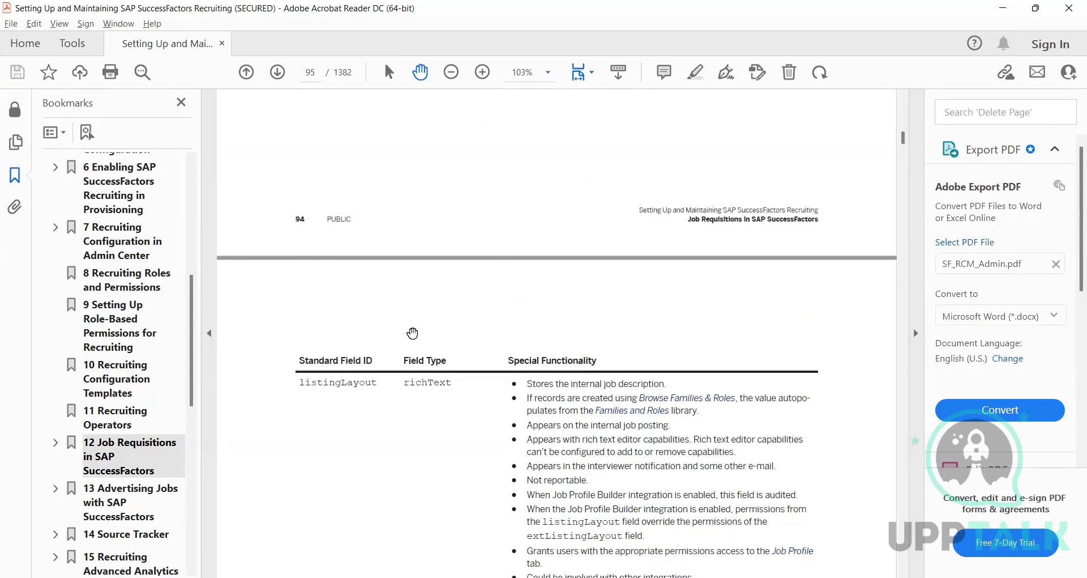
scroll(396, 334, "up", 3)
scroll(397, 321, "up", 8)
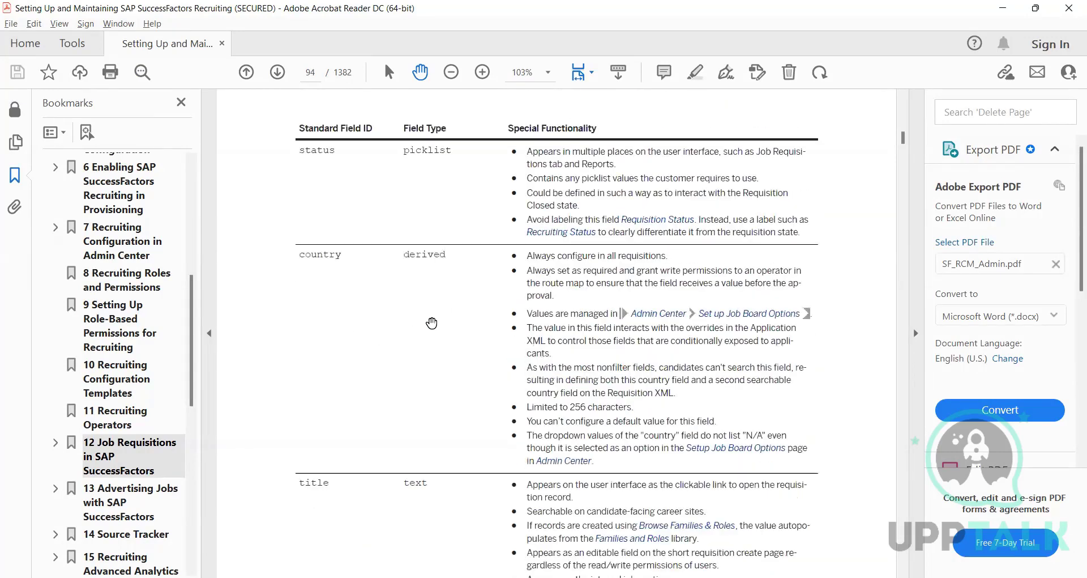
scroll(424, 433, "up", 2)
scroll(498, 374, "down", 1)
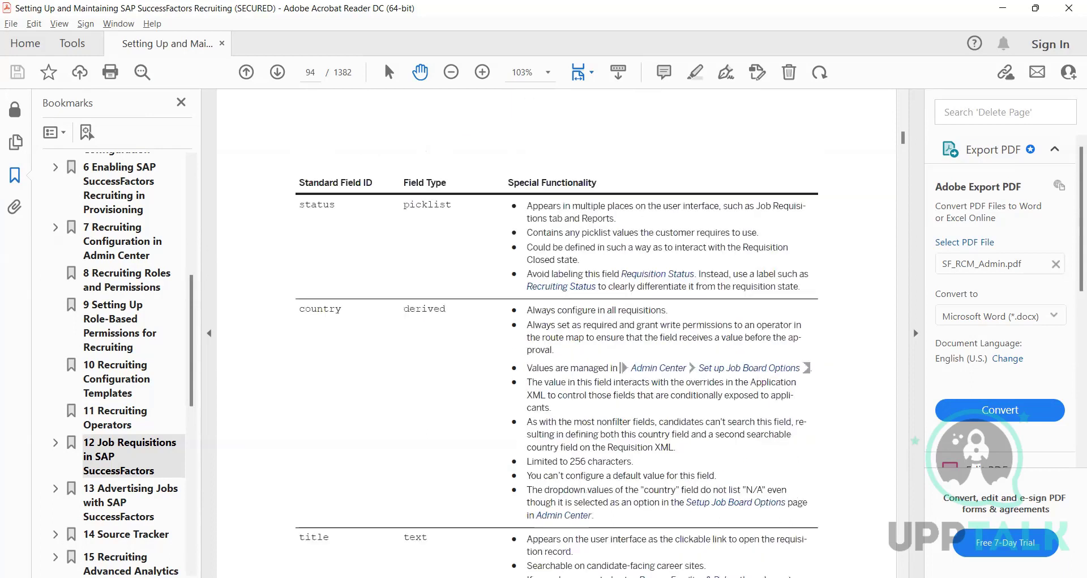
scroll(573, 316, "down", 8)
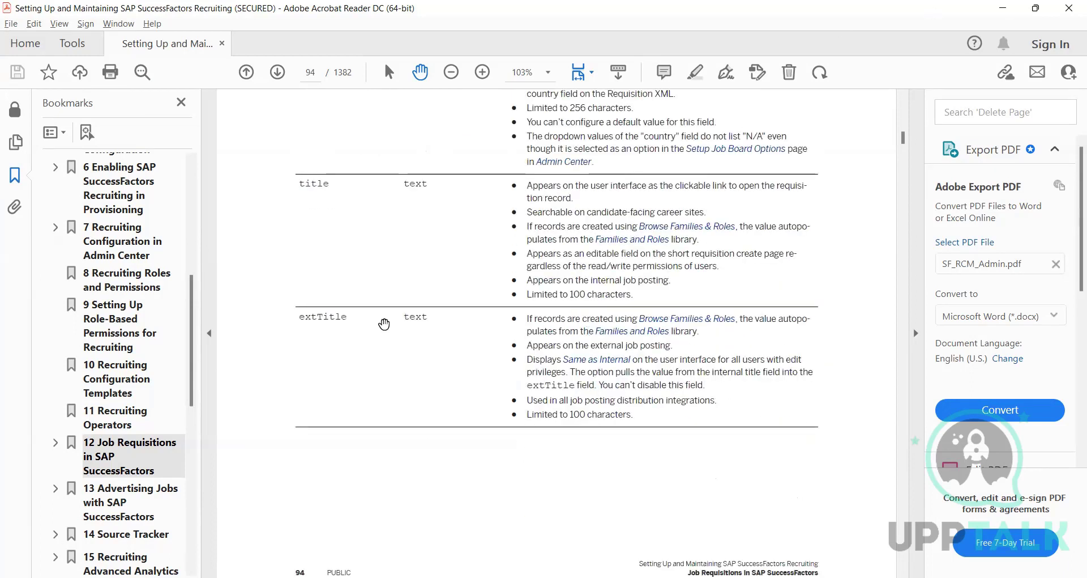
Step: Switch to Notepad++ and search JRDM_Starter.xml for "extt" to locate the extTitle field definition
key("alt+Tab")
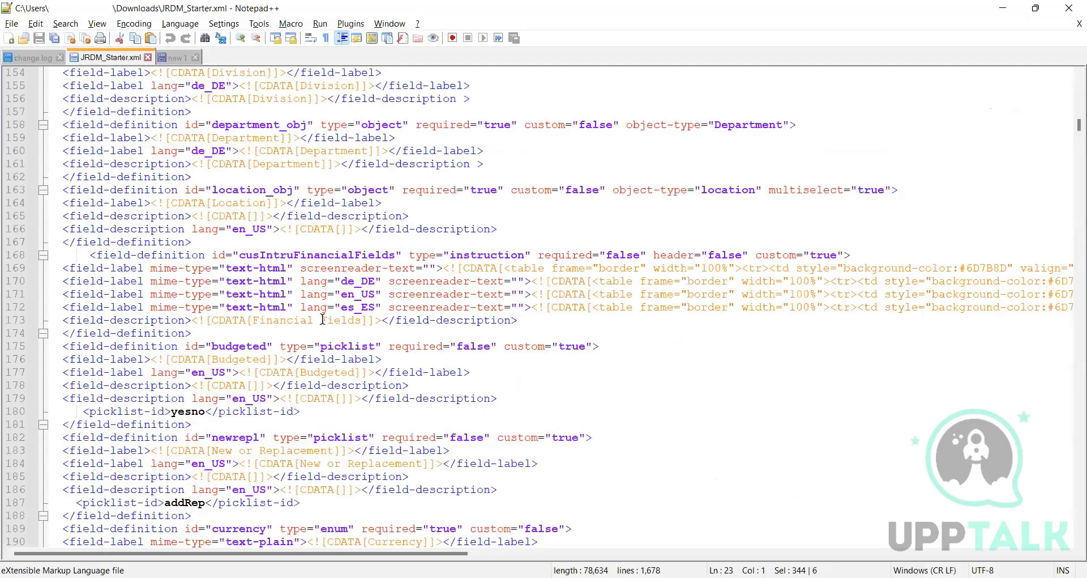
key("ctrl+f")
key("Return")
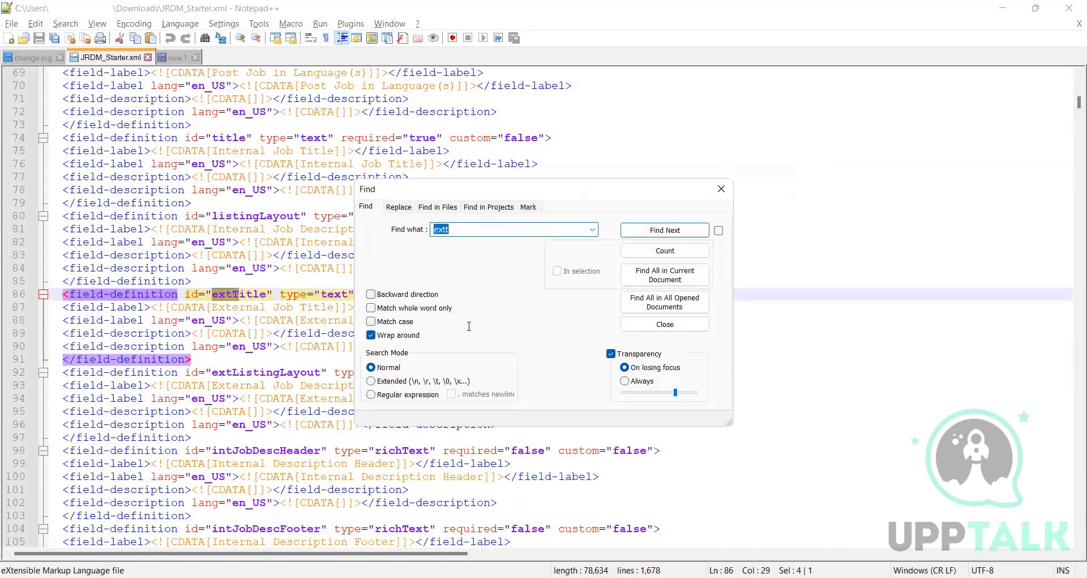
key("Escape")
left_click(382, 322)
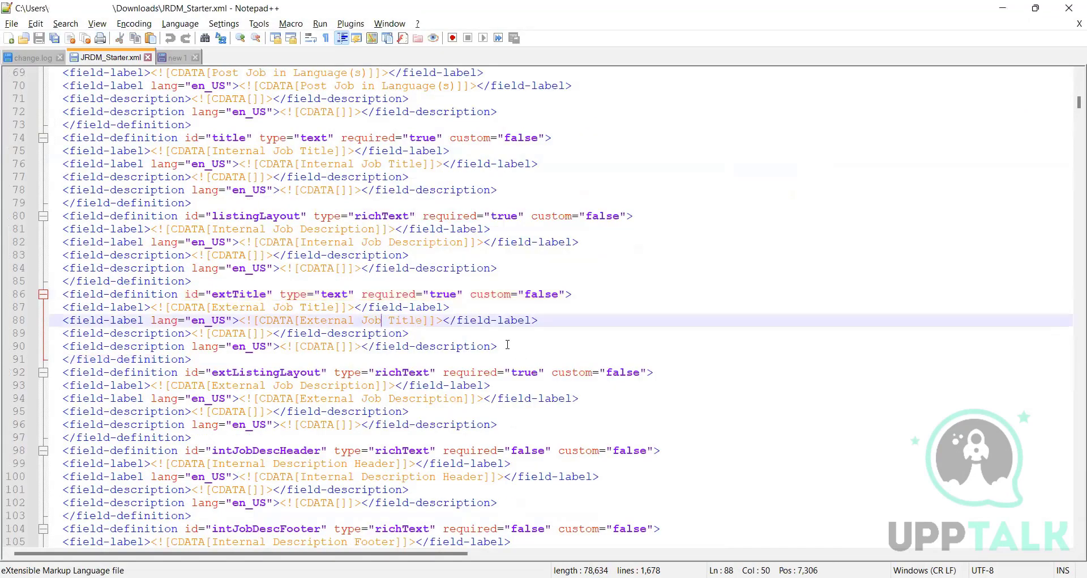
Step: Copy the extTitle definition, including the preceding closing field-definition tag, from JRDM_Starter.xml and paste it at the end of the new 1 file
left_click_drag(508, 345, 41, 282)
key("ctrl+c")
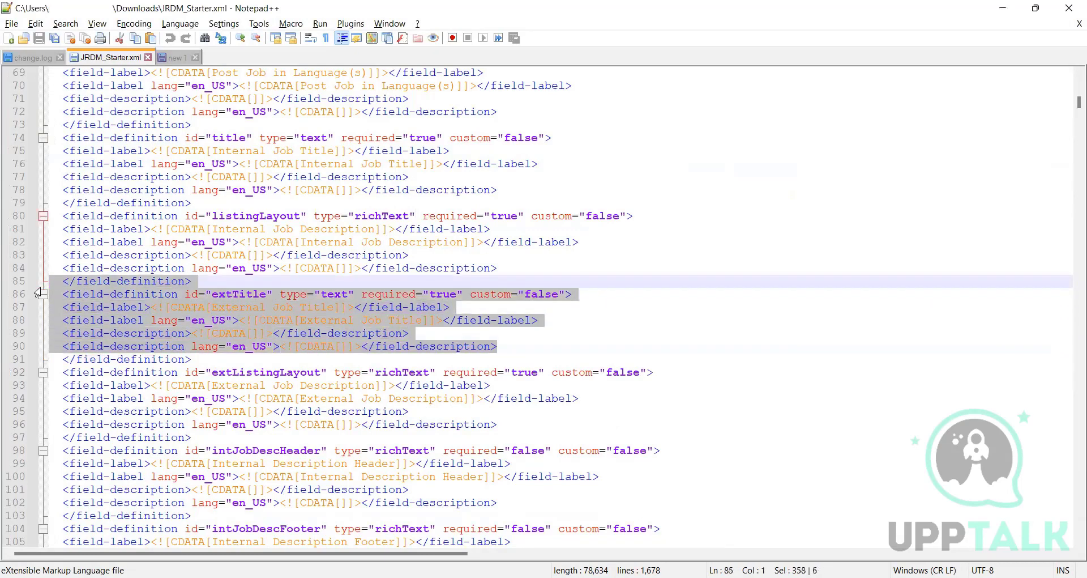
left_click(176, 57)
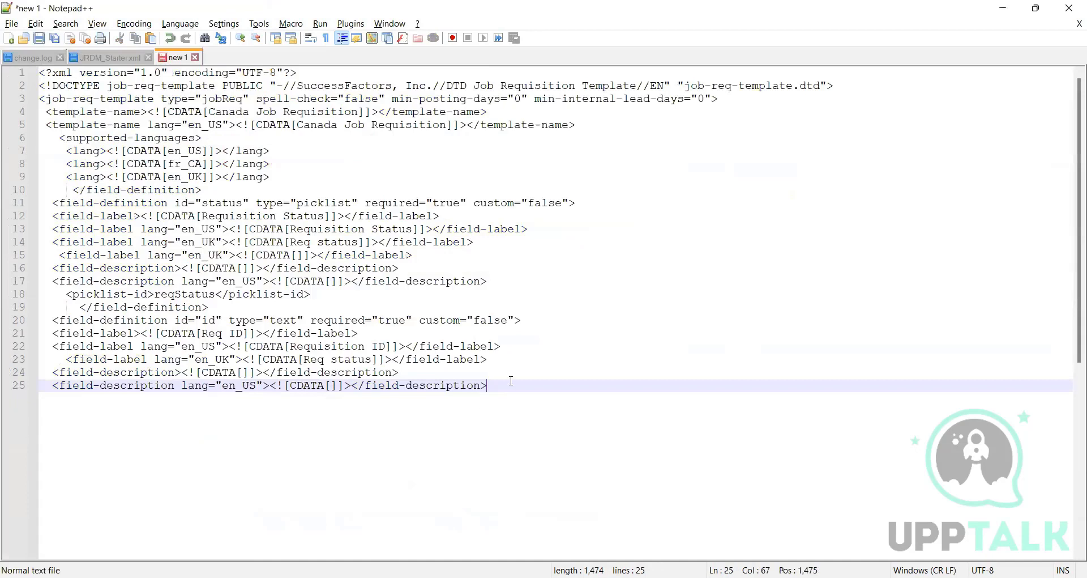
key("Return")
key("ctrl+v")
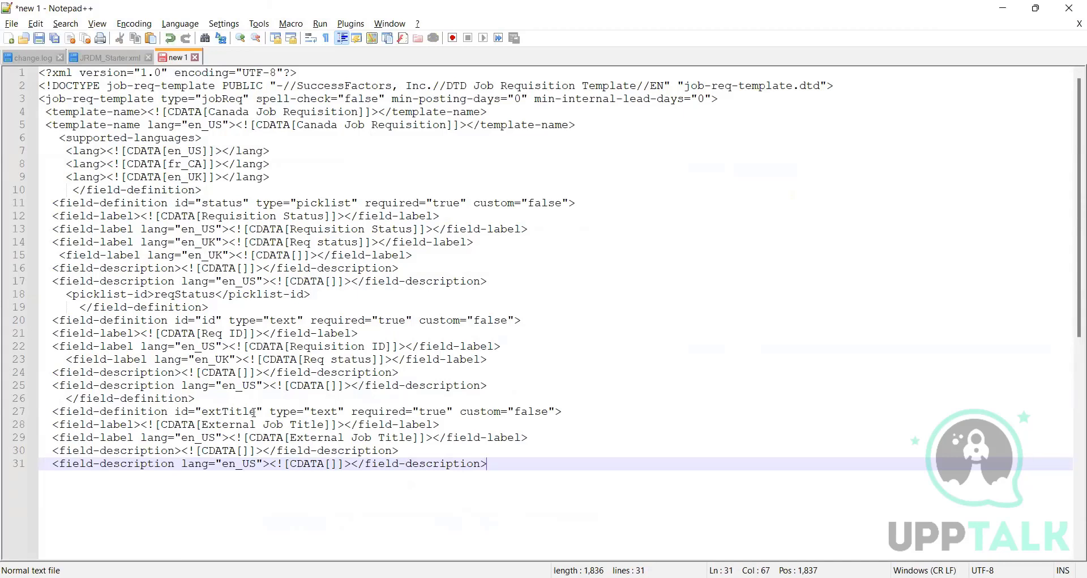
Step: Examine the pasted field's extTitle ID and text type, and compare them with the extTitle entry in the Acrobat Reader guide
left_click_drag(256, 411, 209, 410)
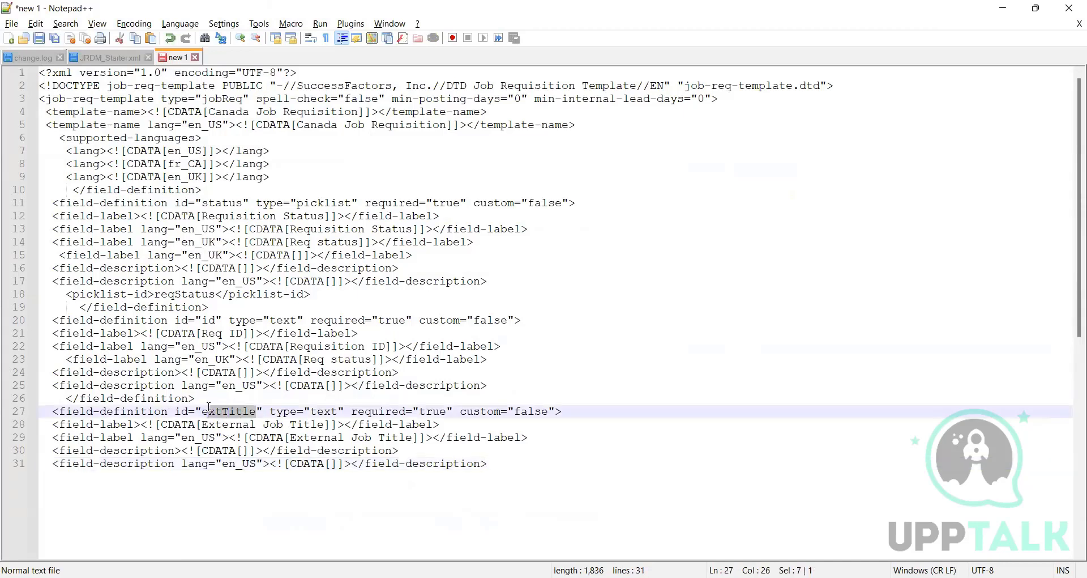
left_click_drag(206, 409, 202, 411)
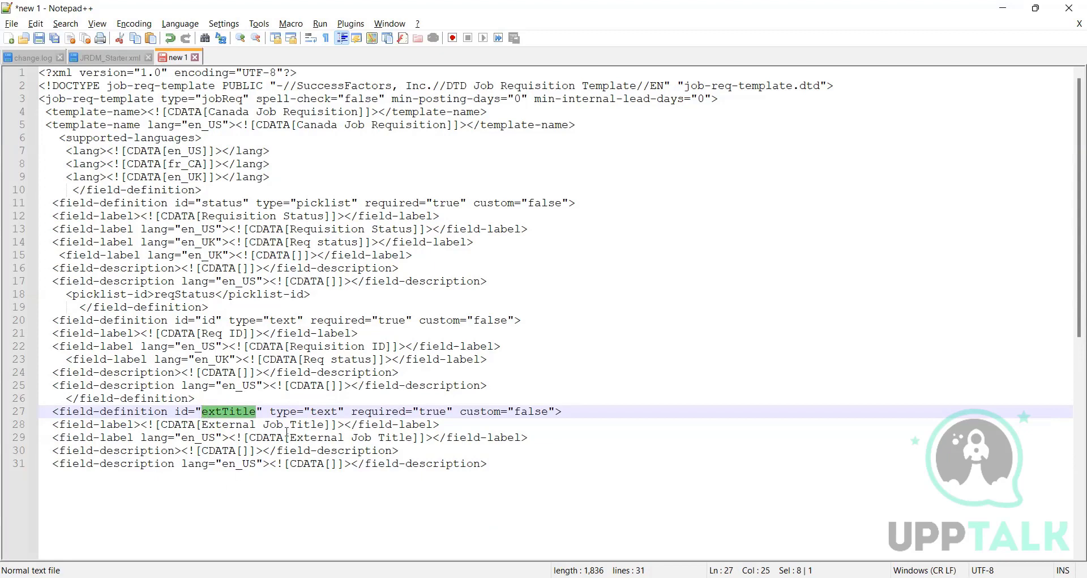
left_click(186, 412)
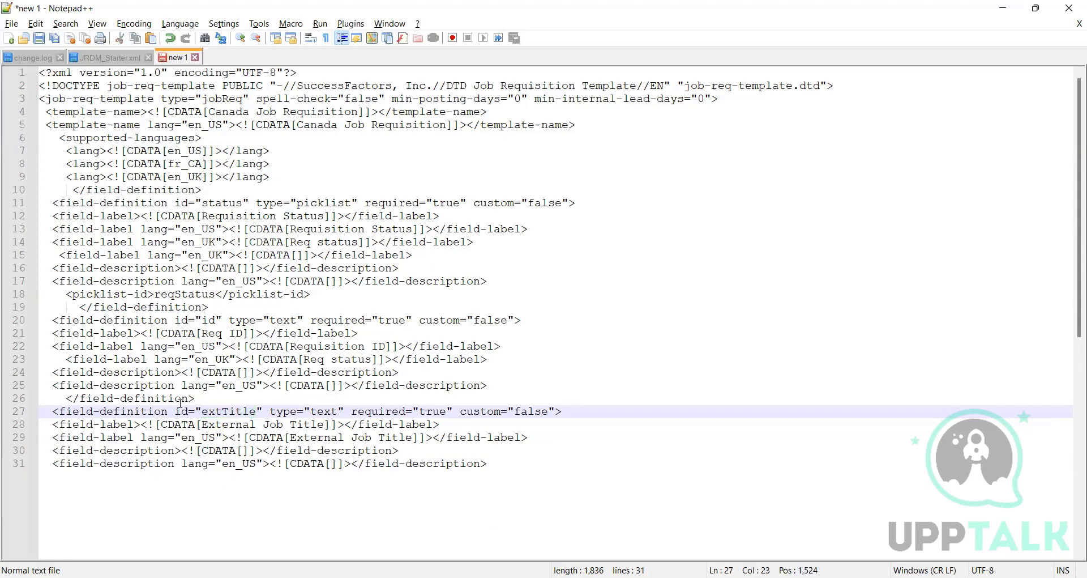
left_click(219, 410)
double_click(245, 412)
double_click(323, 411)
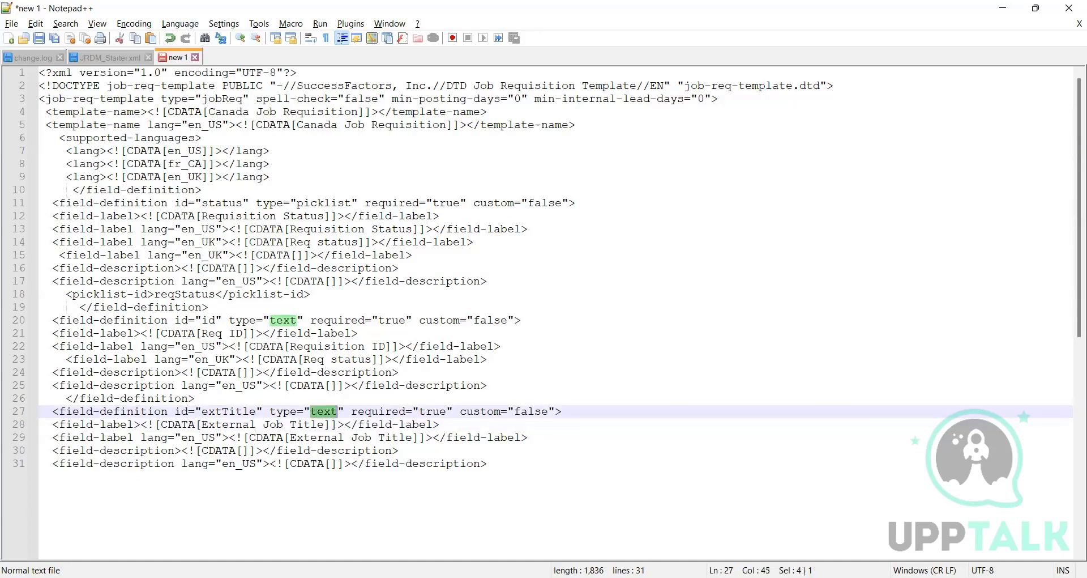
key("alt+Tab")
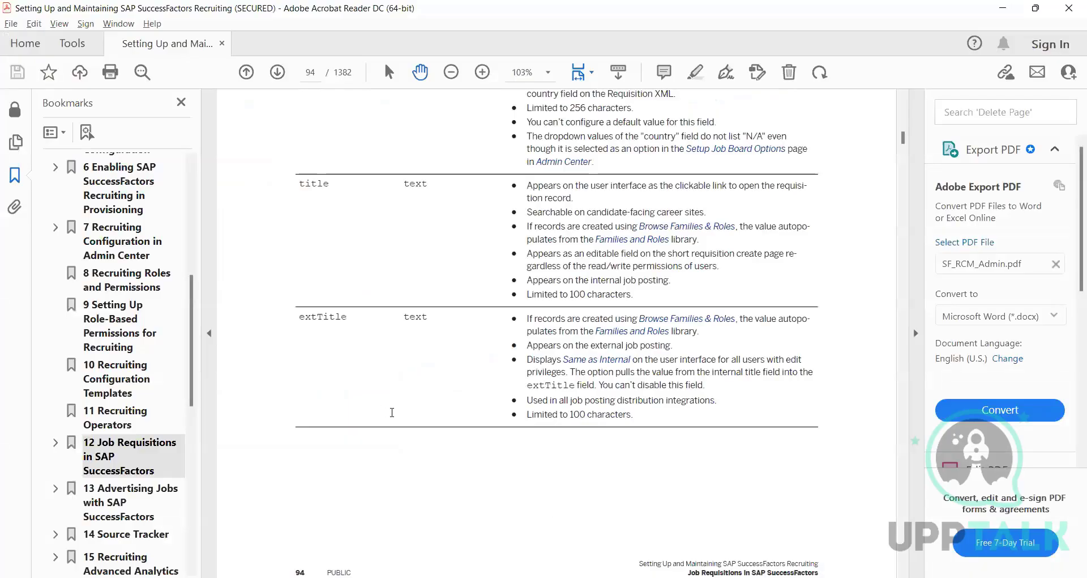
Step: Switch to Notepad++ and replace the extTitle field's default label text with "Position Title"
key("alt+Tab")
double_click(444, 411)
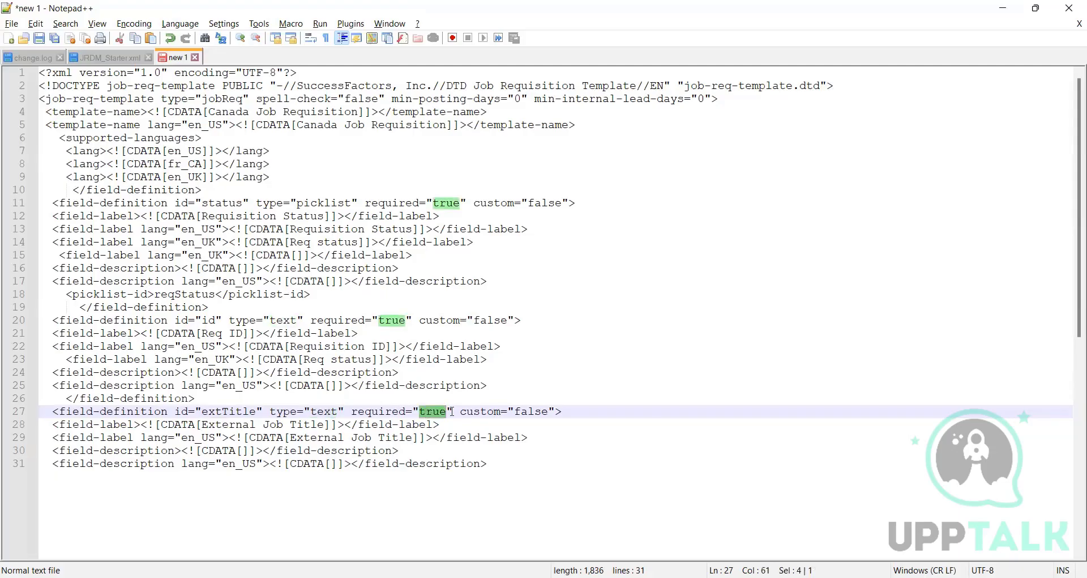
left_click(436, 410)
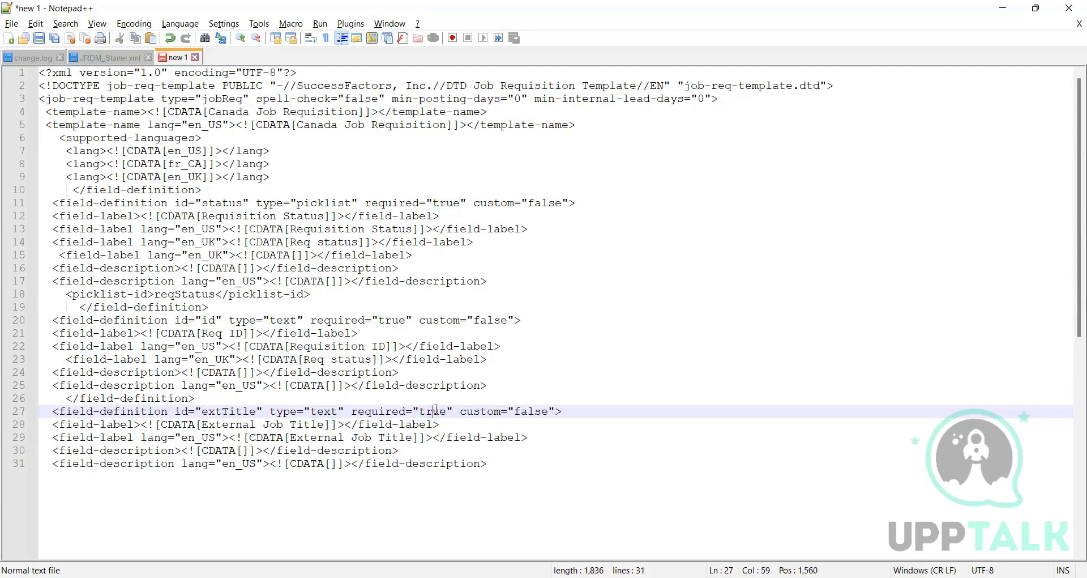
left_click(519, 412)
left_click_drag(325, 424, 203, 425)
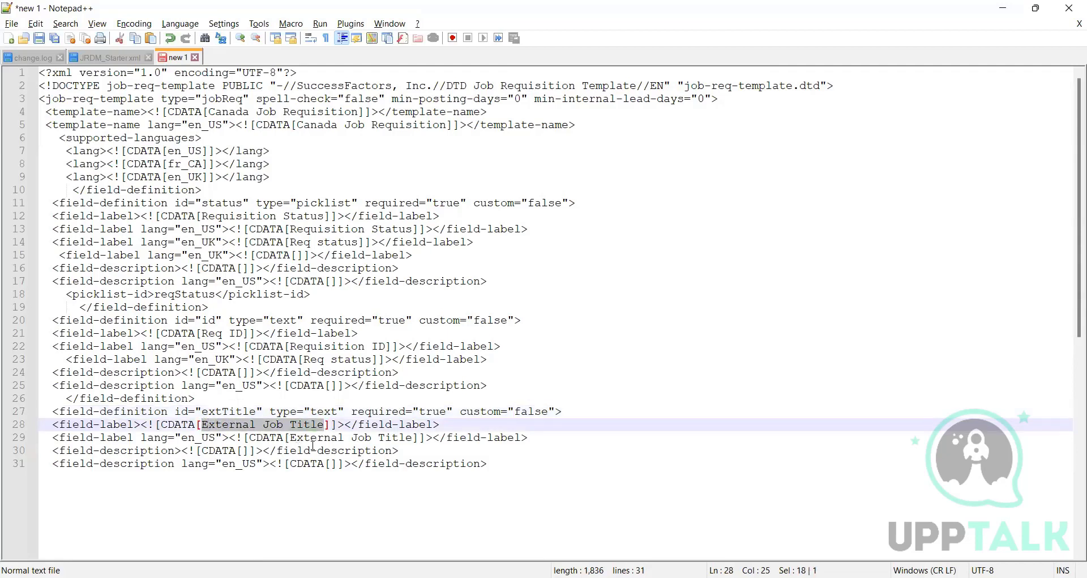
key("Delete")
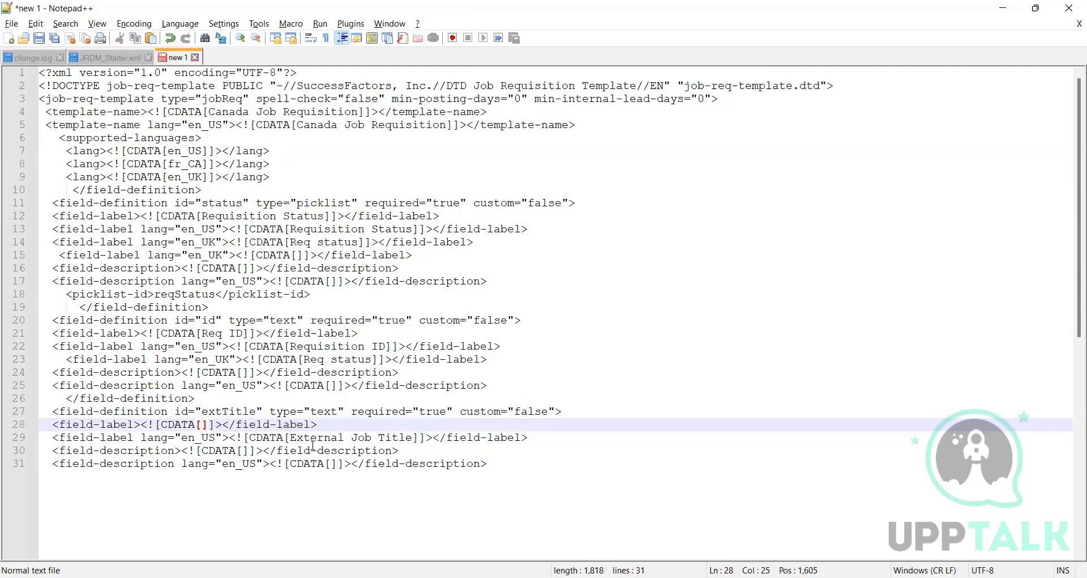
type("P")
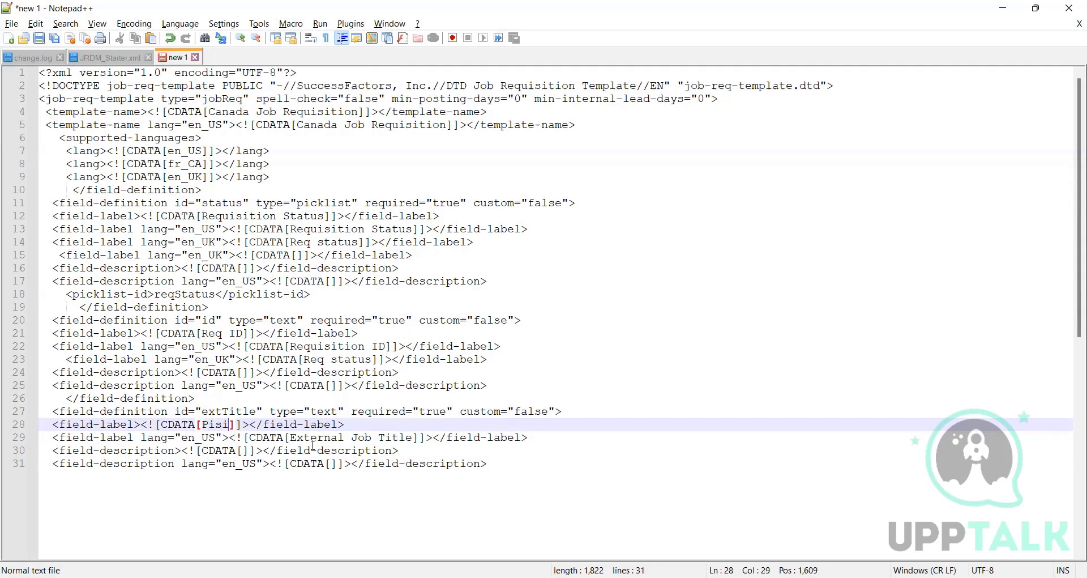
key("BackSpace")
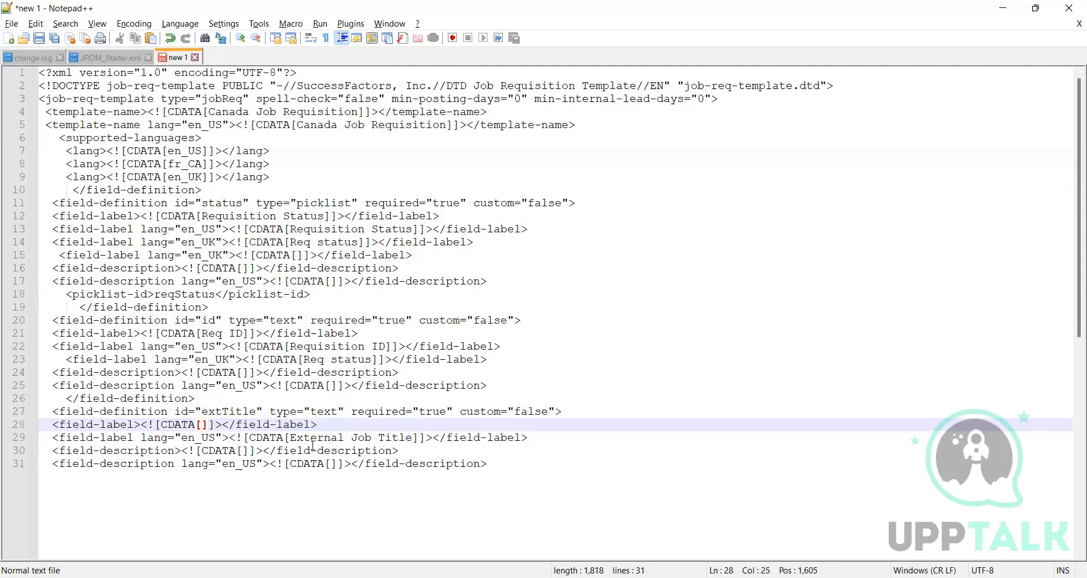
type("Position ")
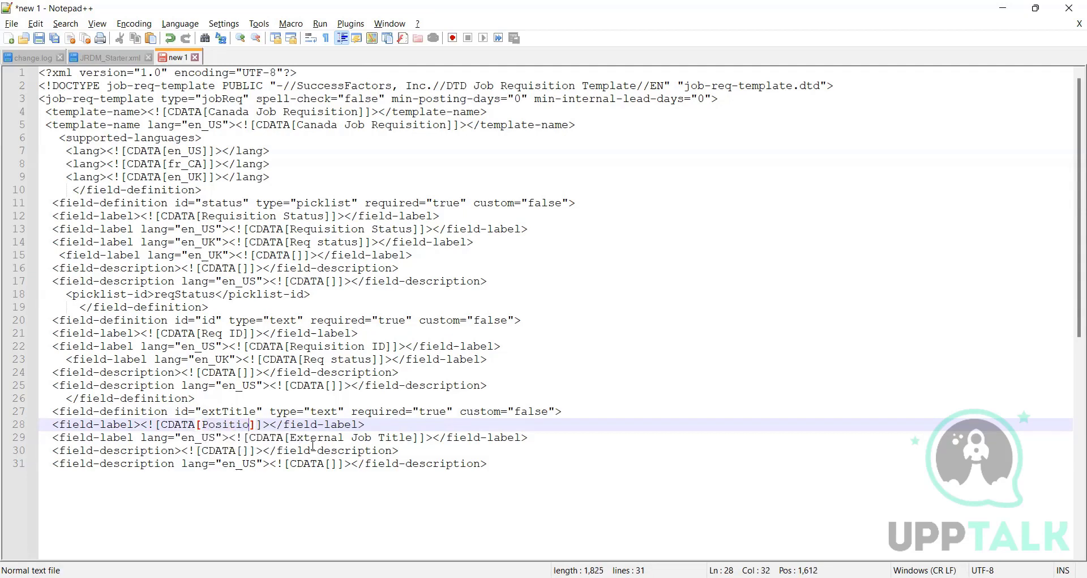
type("Title")
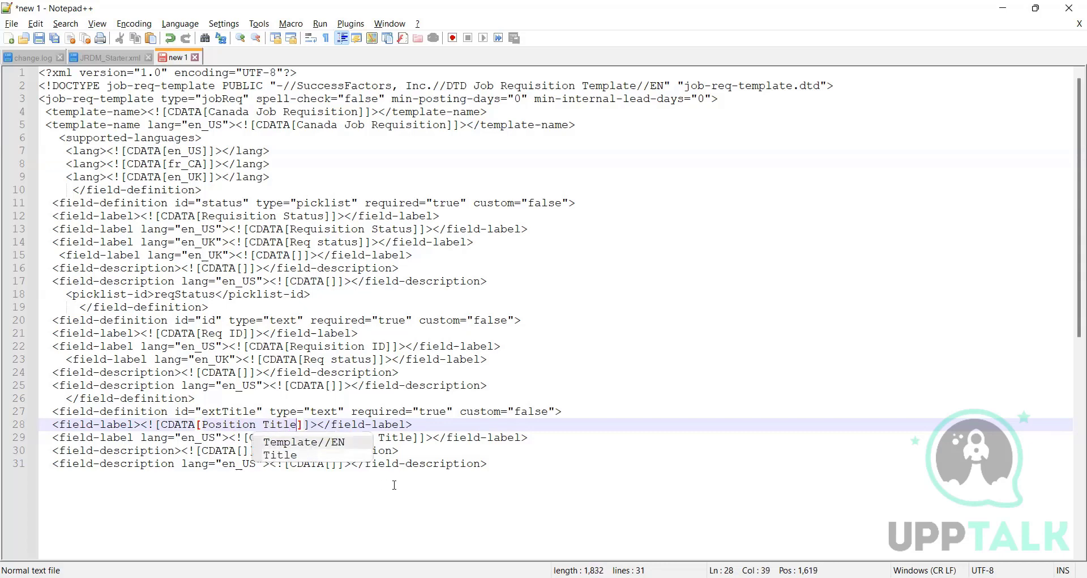
Step: Replace the extTitle field's en_US label text with "Position Title"
left_click(420, 465)
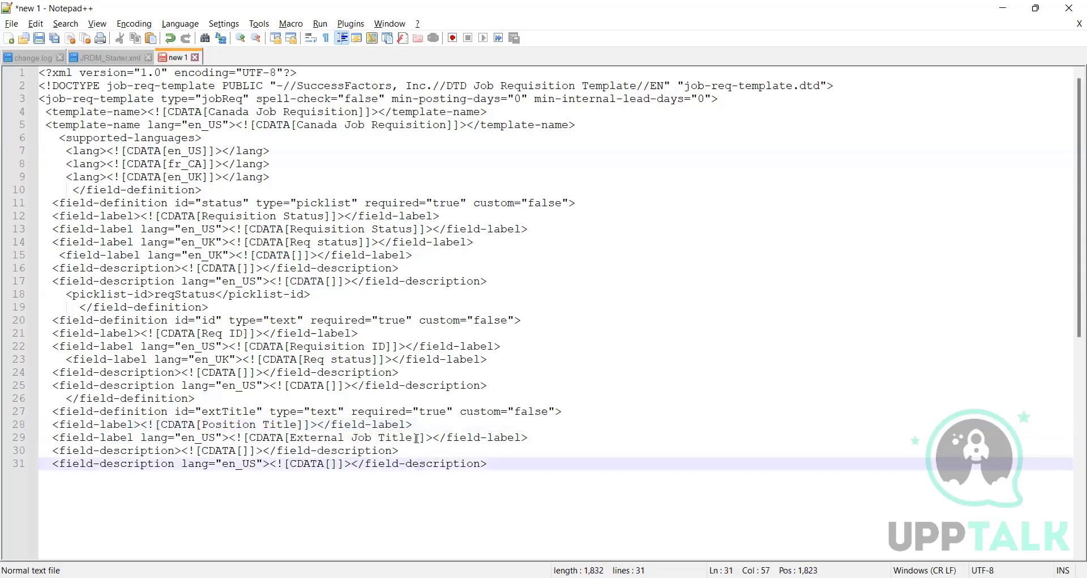
left_click_drag(419, 439, 295, 447)
key("BackSpace")
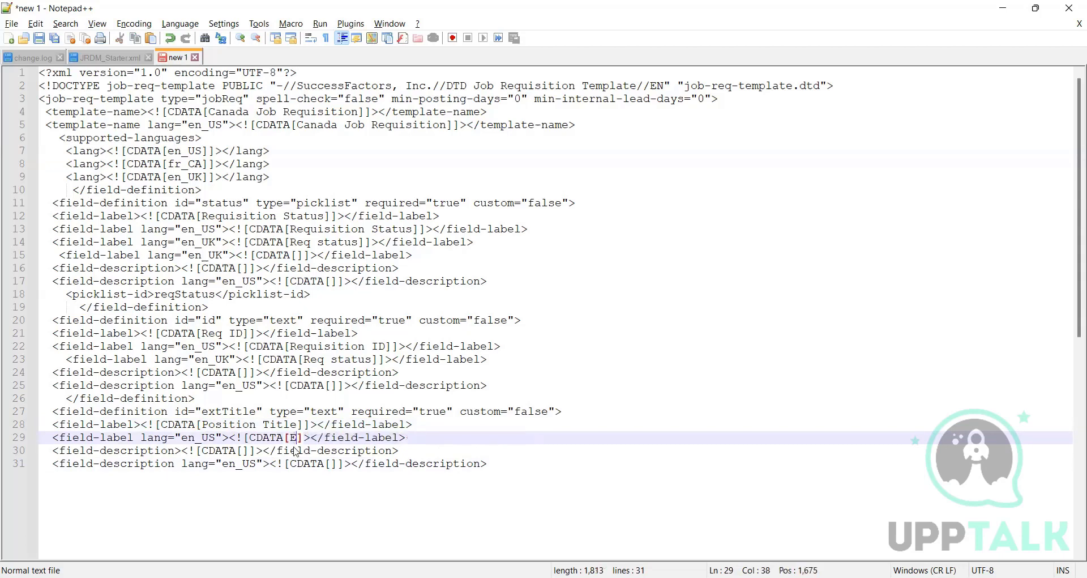
type("Po")
type("sition Titl")
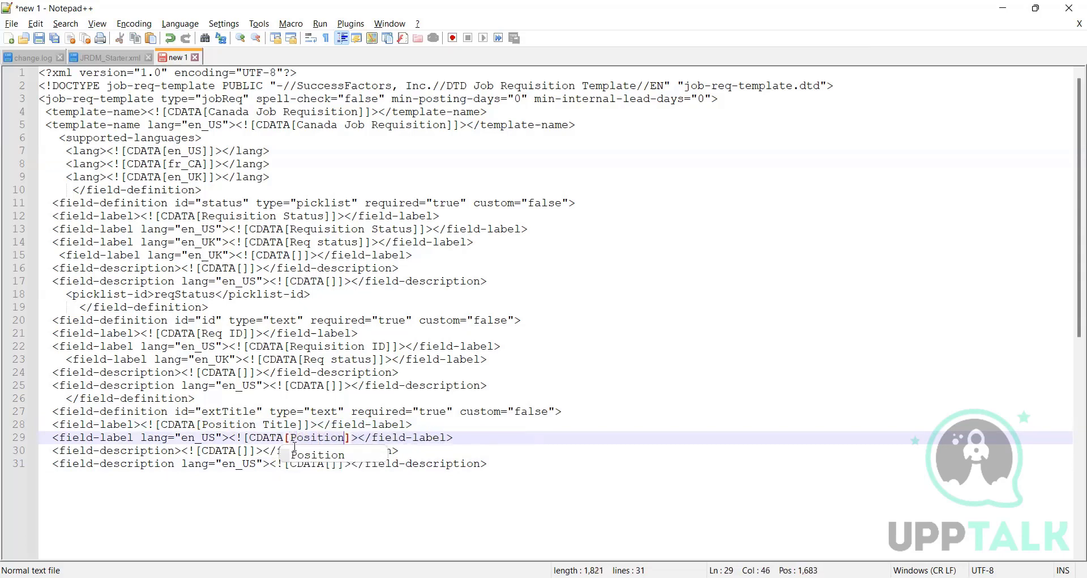
type("e")
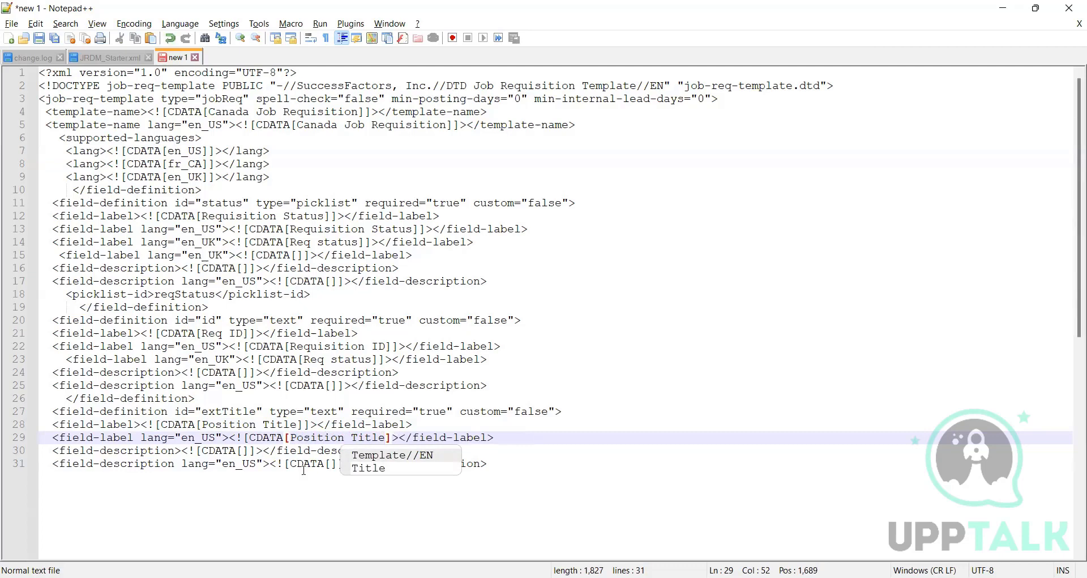
Step: Delete both field-description lines, default and en_US, from the extTitle field definition
left_click(263, 452)
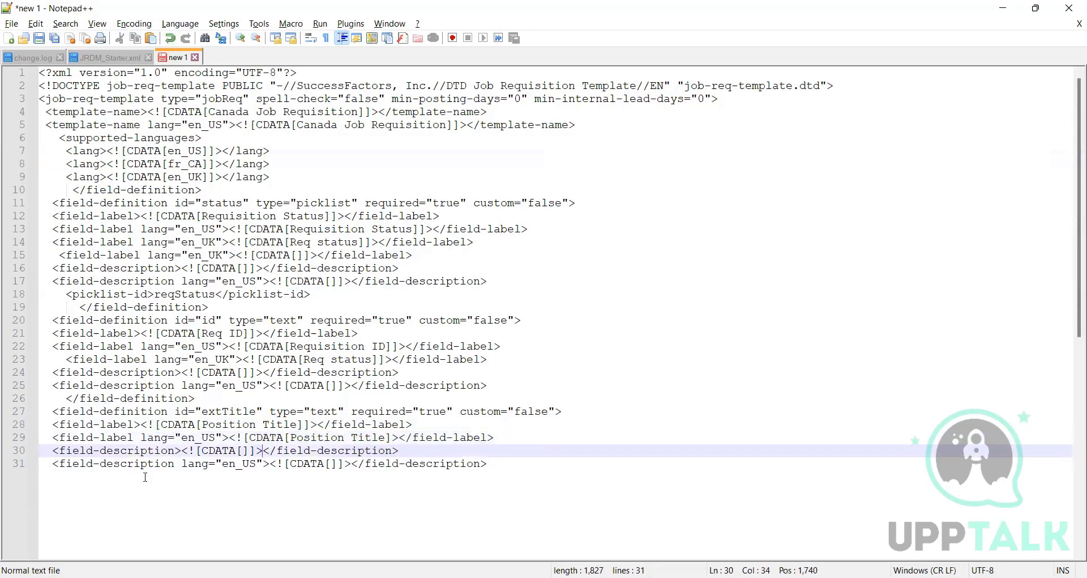
left_click_drag(496, 463, 39, 460)
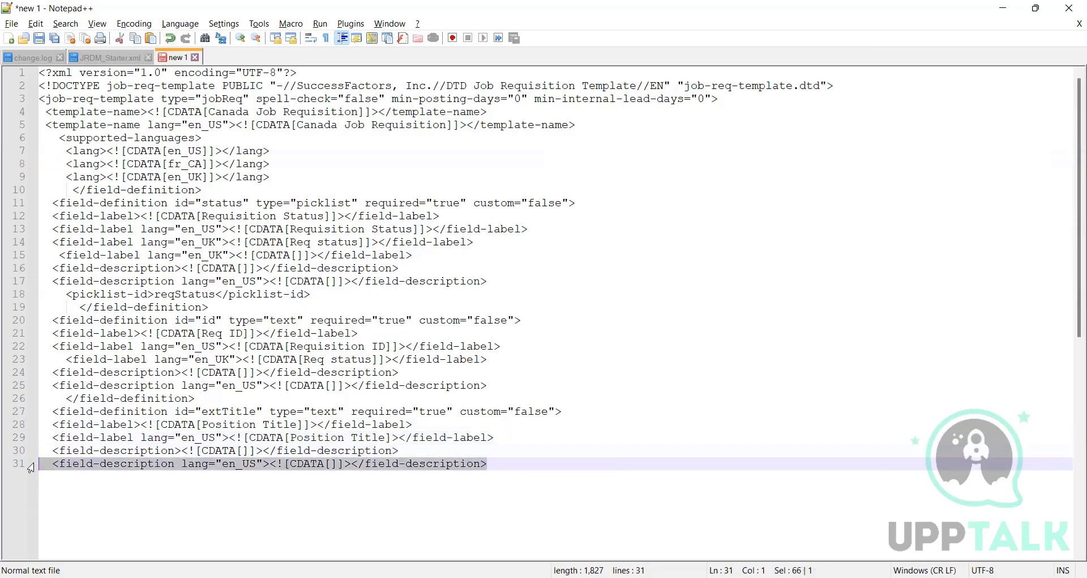
key("shift+Up")
key("Delete")
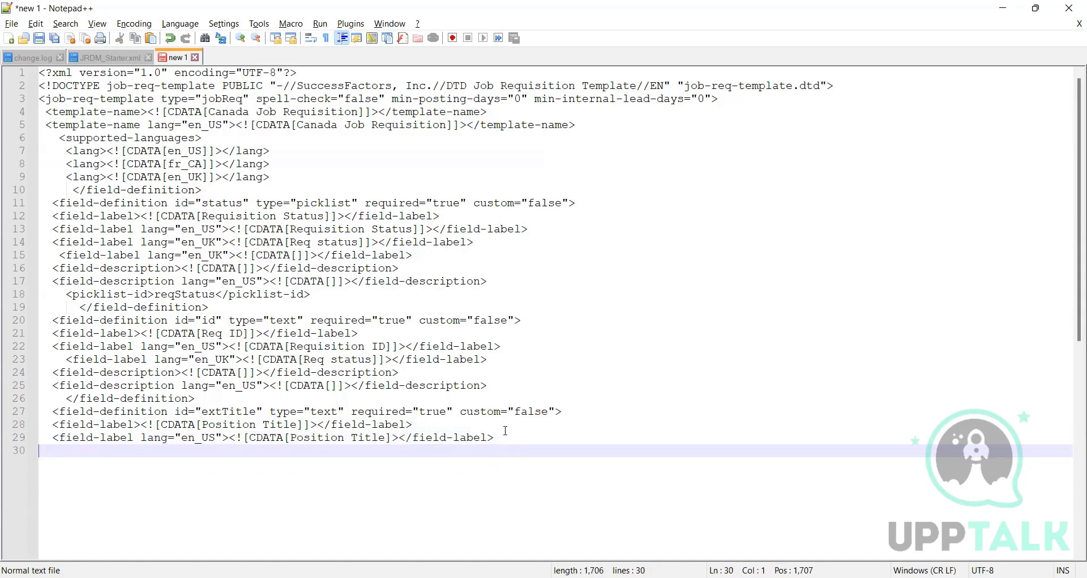
left_click(504, 434)
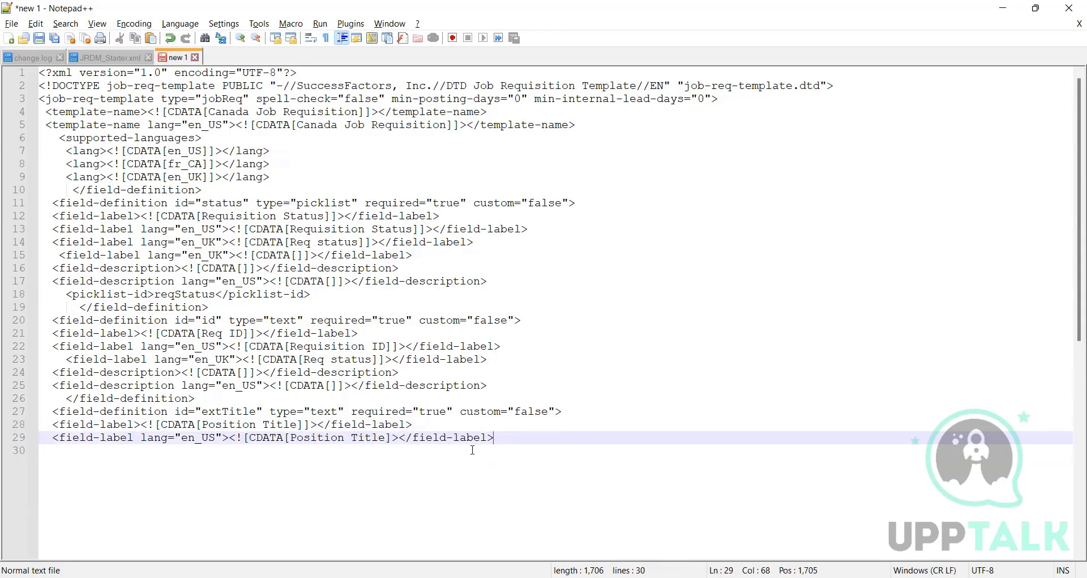
Step: Review the extTitle field-definition block and compare it with the status field block ending at its picklist-id line
double_click(226, 411)
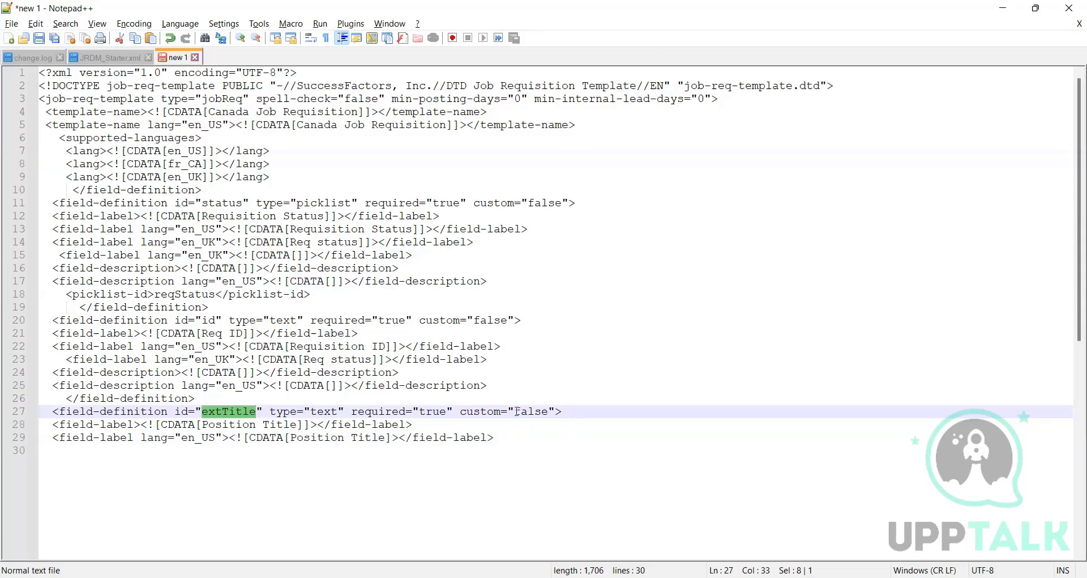
left_click_drag(496, 437, 17, 403)
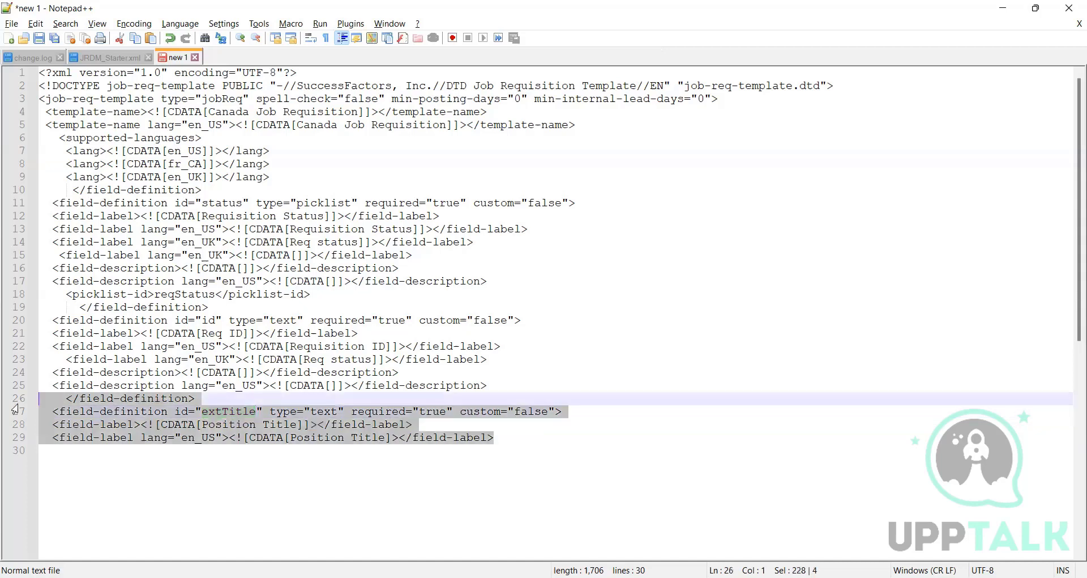
left_click_drag(503, 435, 13, 397)
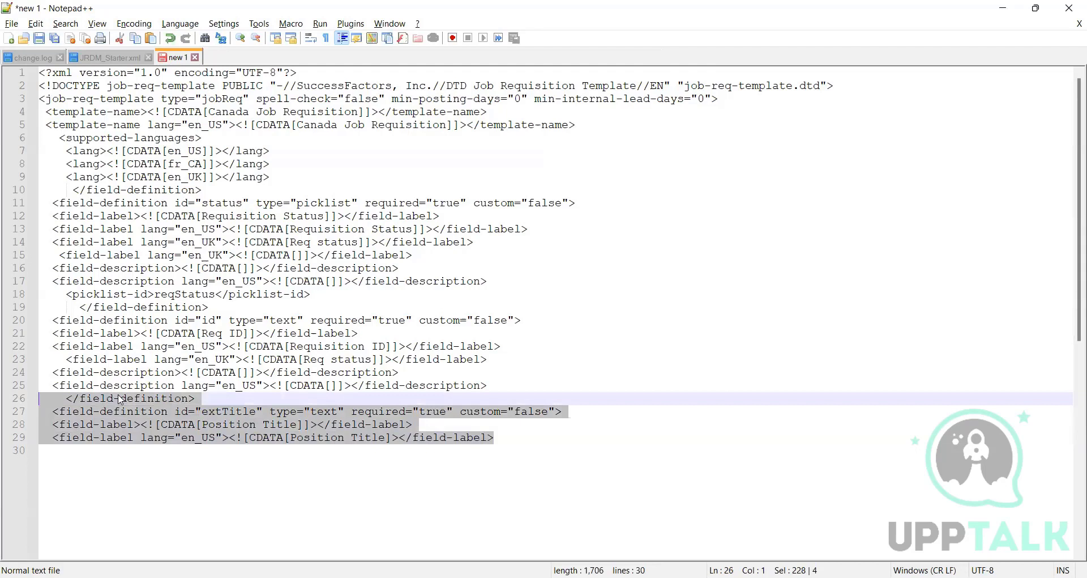
left_click(514, 435)
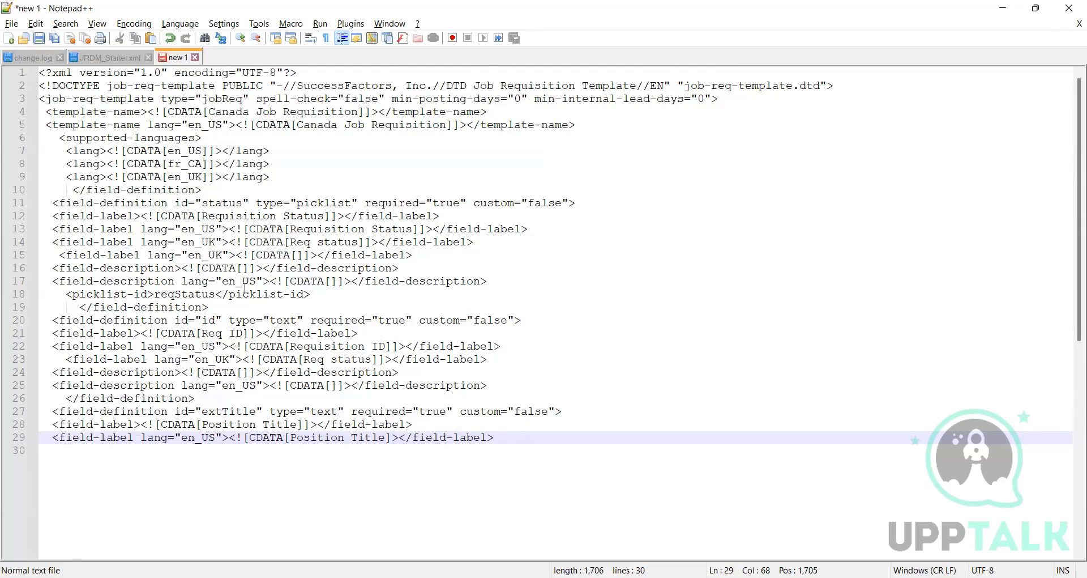
left_click(313, 294)
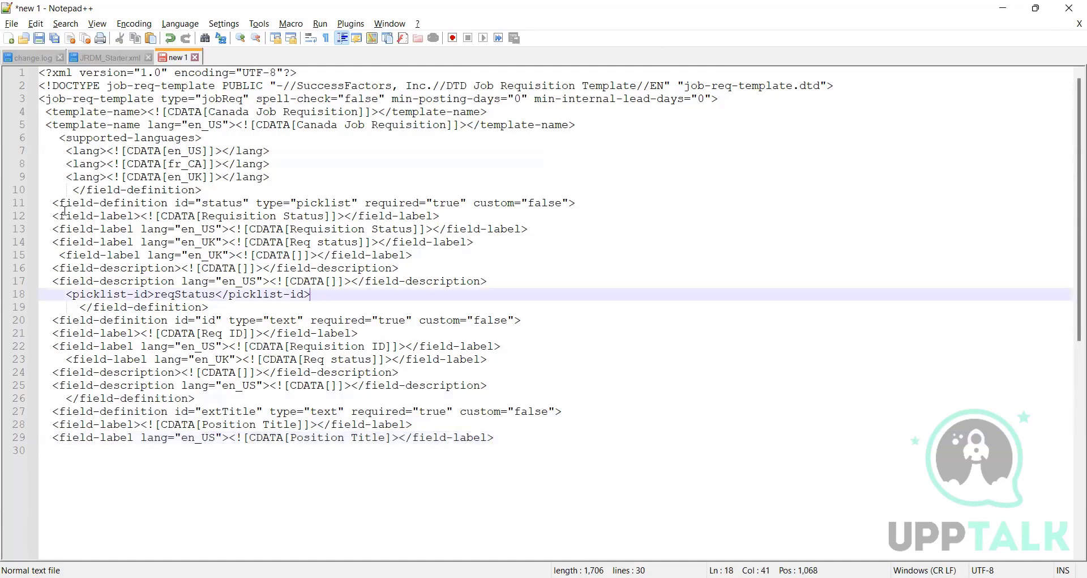
left_click_drag(65, 211, 14, 206)
left_click(313, 292)
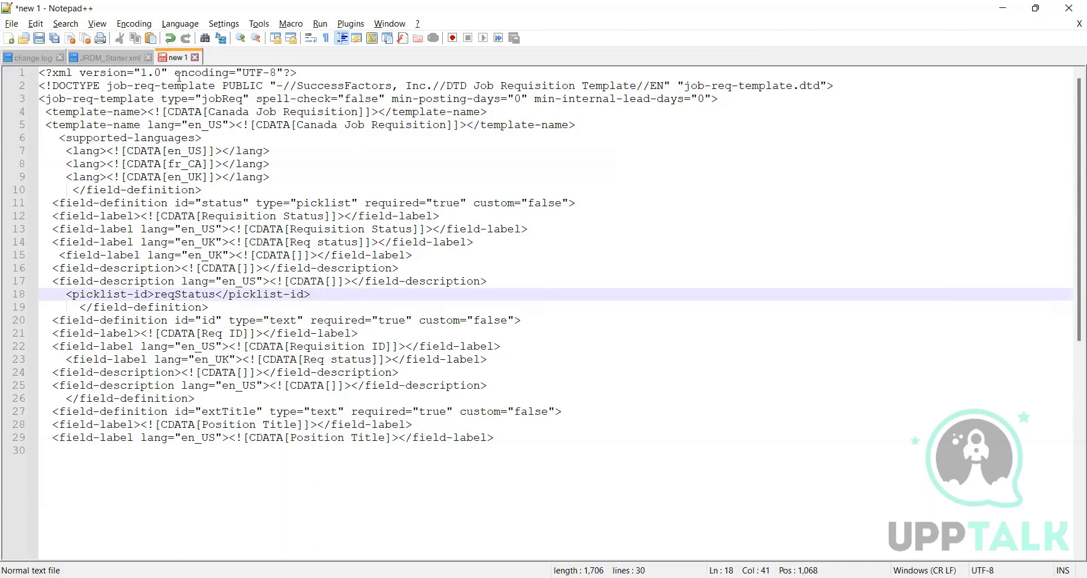
Step: Review the template header, template names and supported languages, then the status field's opening tag and its attributes
left_click_drag(492, 112, 39, 74)
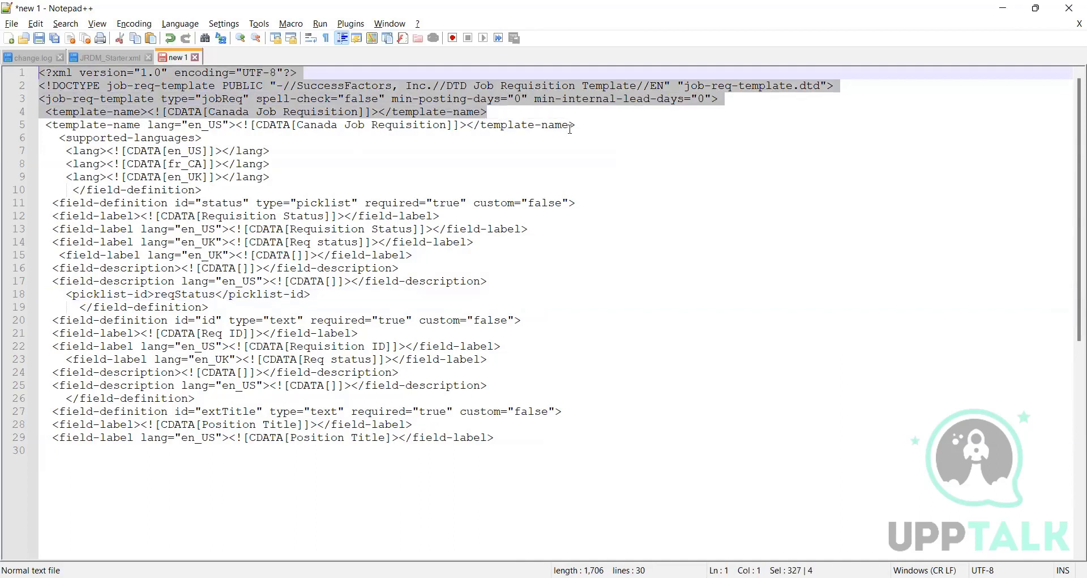
left_click_drag(574, 125, 39, 113)
left_click_drag(271, 177, 40, 138)
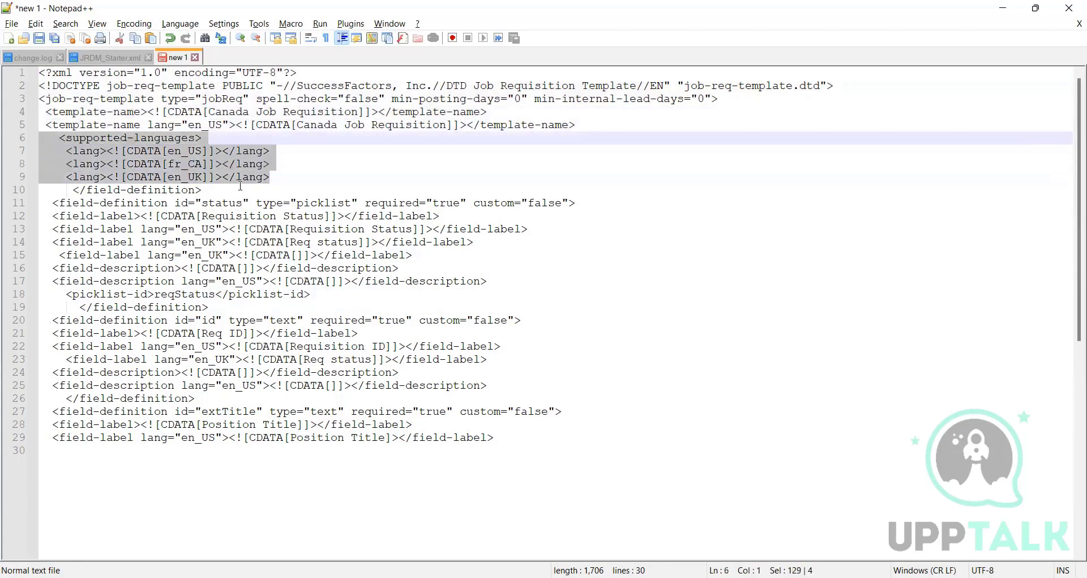
left_click(269, 190)
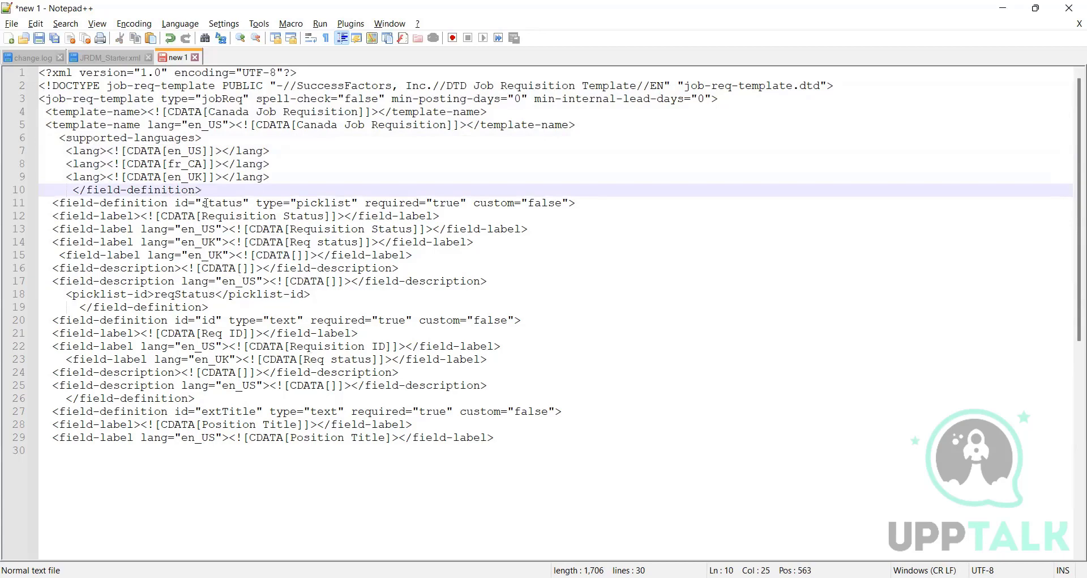
left_click(149, 203)
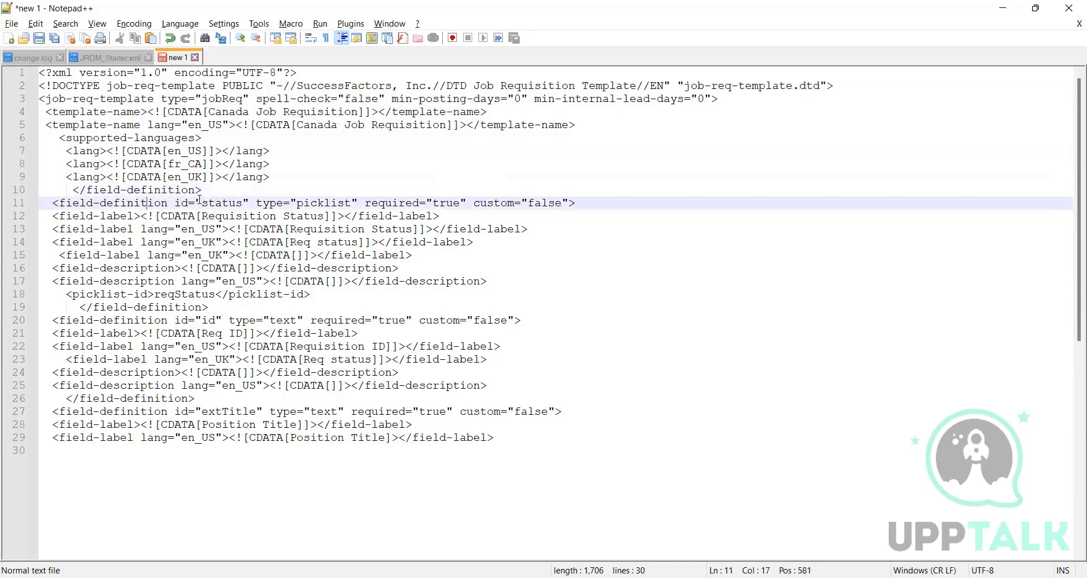
double_click(94, 207)
left_click(243, 205)
left_click(554, 202)
Step: Switch to Adobe Acrobat Reader and review the standard field table from status on page 94 to costOfHire on page 97
key("alt+Tab")
scroll(361, 305, "up", 8)
scroll(365, 311, "down", 4)
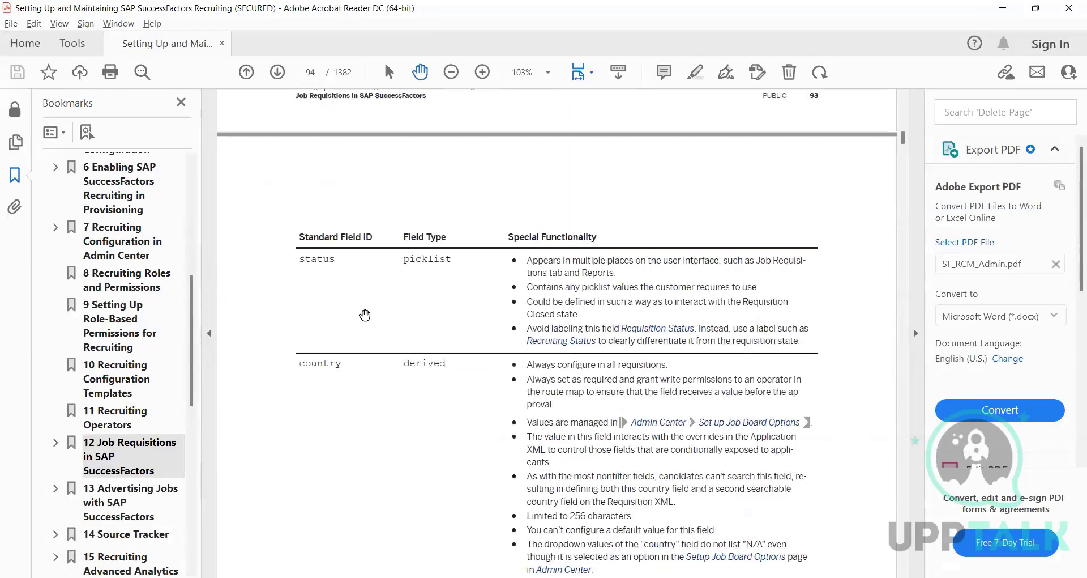
scroll(365, 316, "down", 6)
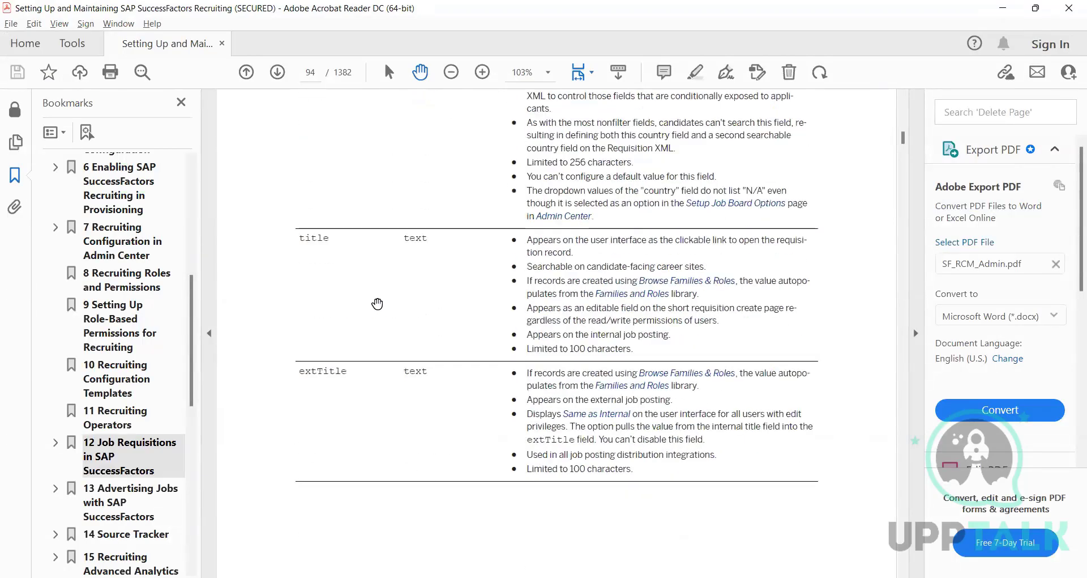
scroll(389, 325, "down", 10)
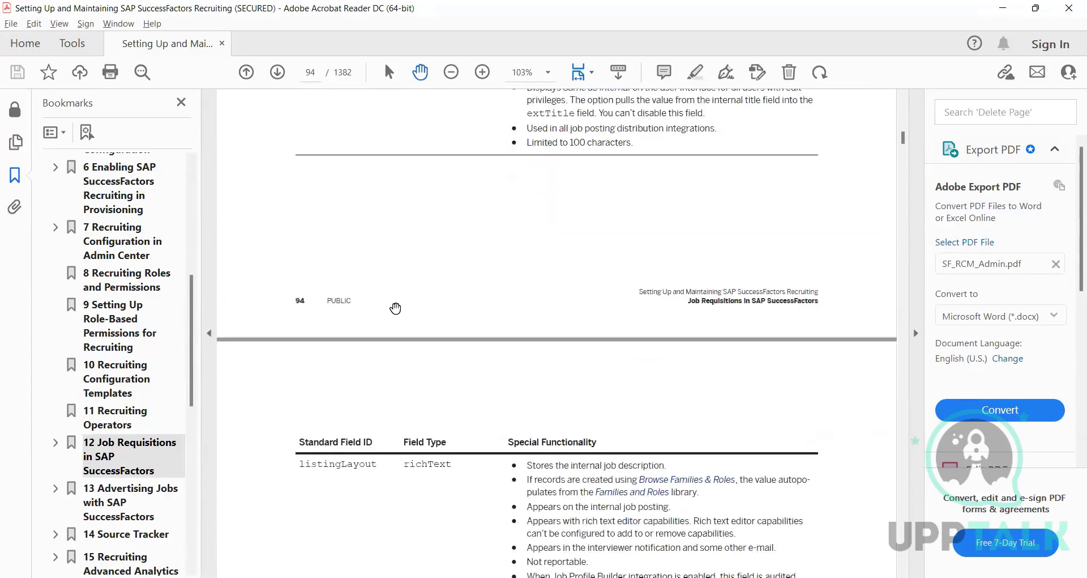
scroll(395, 308, "down", 1)
scroll(410, 376, "down", 5)
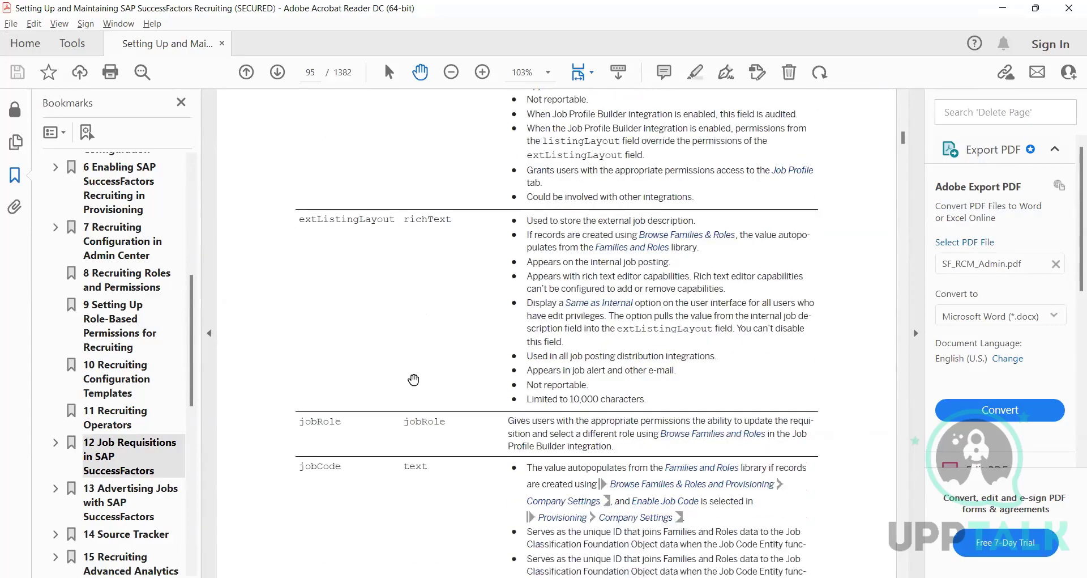
scroll(410, 396, "down", 13)
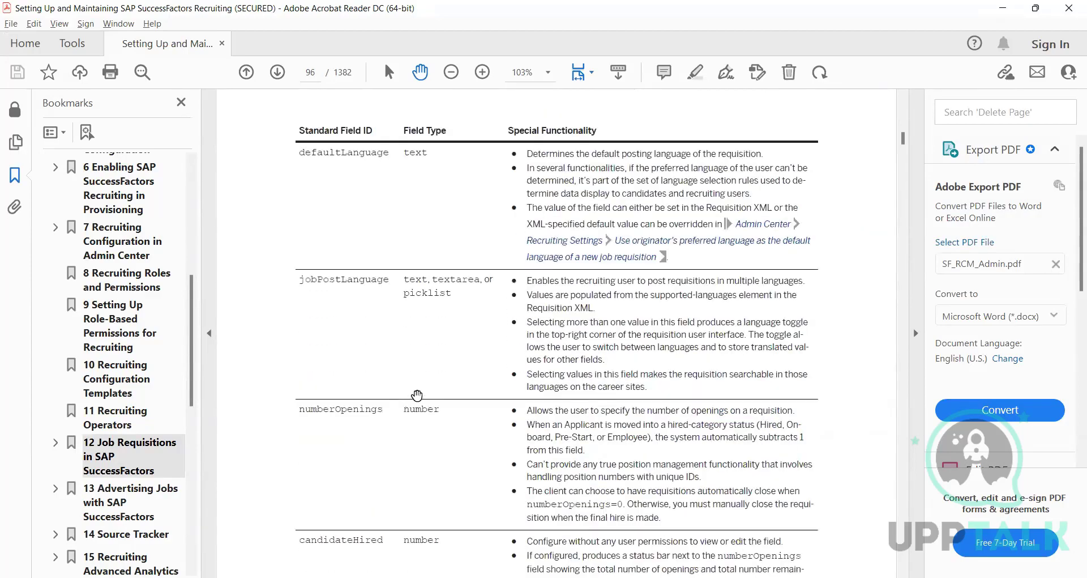
scroll(415, 400, "down", 20)
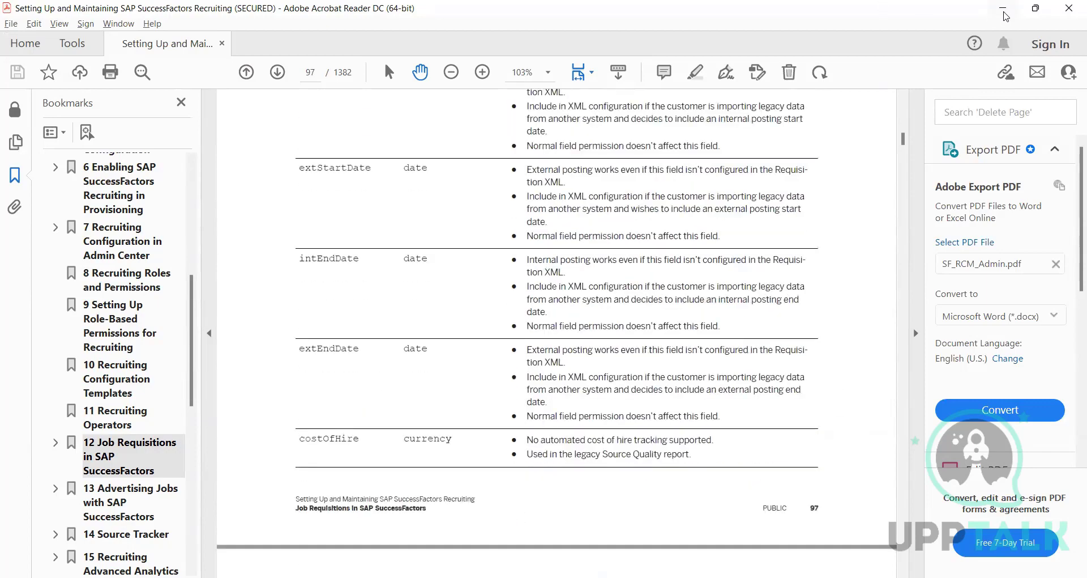
Step: Return to Notepad++ and examine the status field's ID together with its en_US and en_UK labels
left_click(1004, 10)
left_click(311, 228)
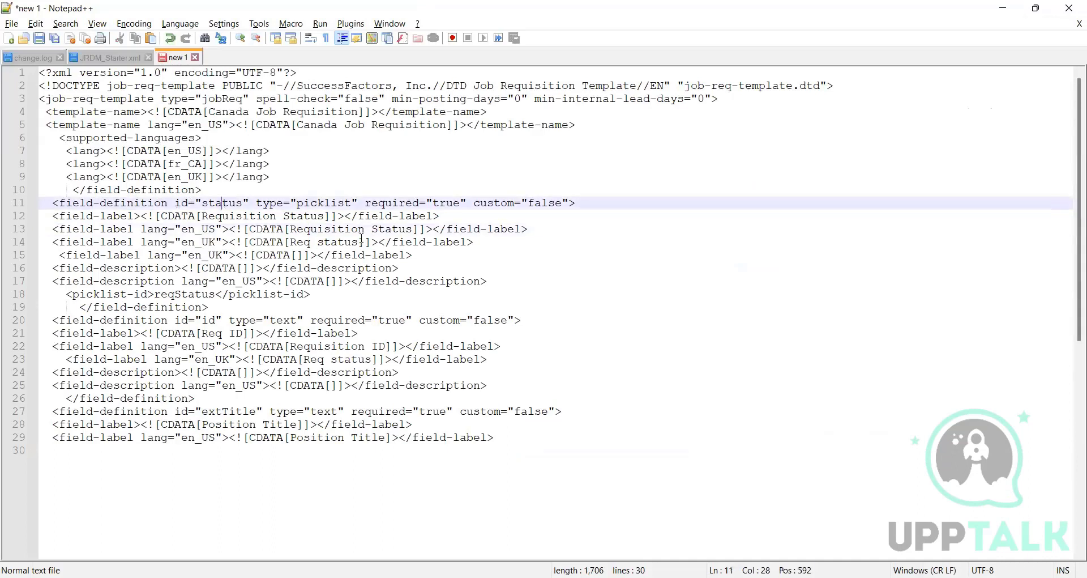
double_click(223, 205)
left_click(359, 241)
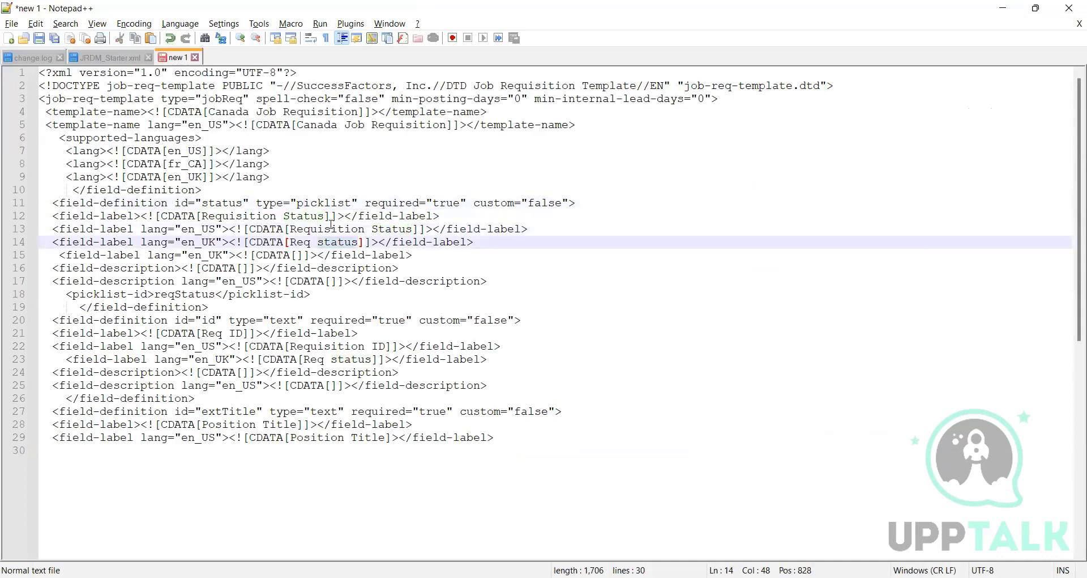
left_click_drag(412, 229, 296, 229)
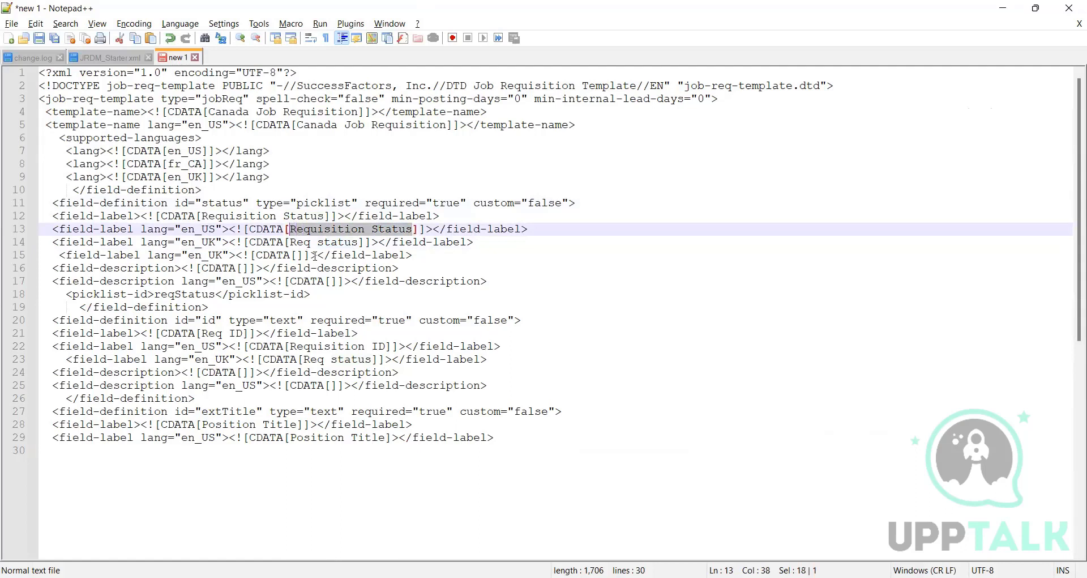
Step: Review the status field's en_UK label lines and the definitions down to the extTitle field's en_US label
left_click(316, 254)
left_click(313, 238)
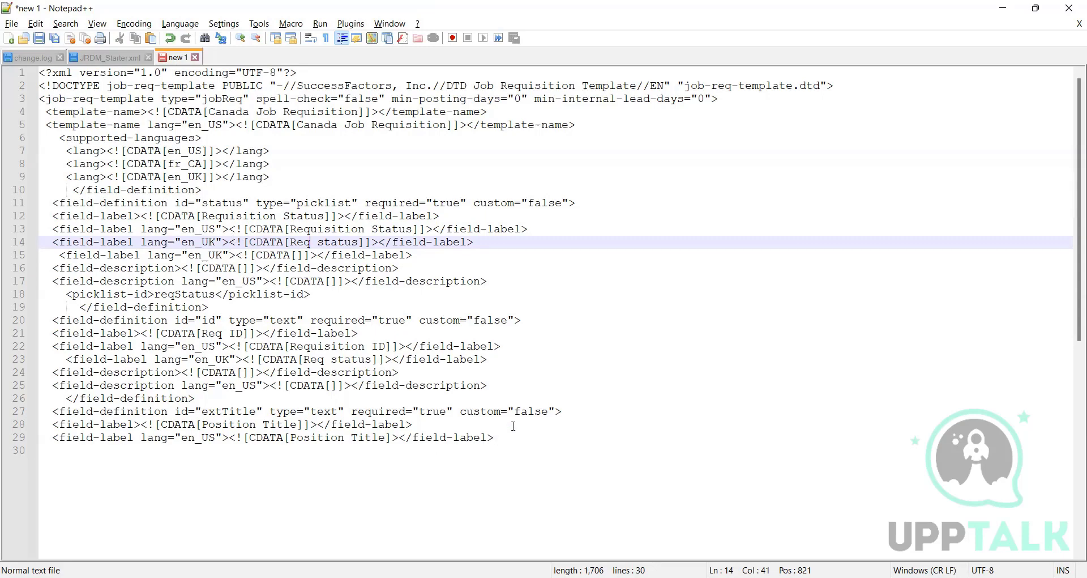
key("Down")
key("Down")
key("Down")
key("Down")
key("Down")
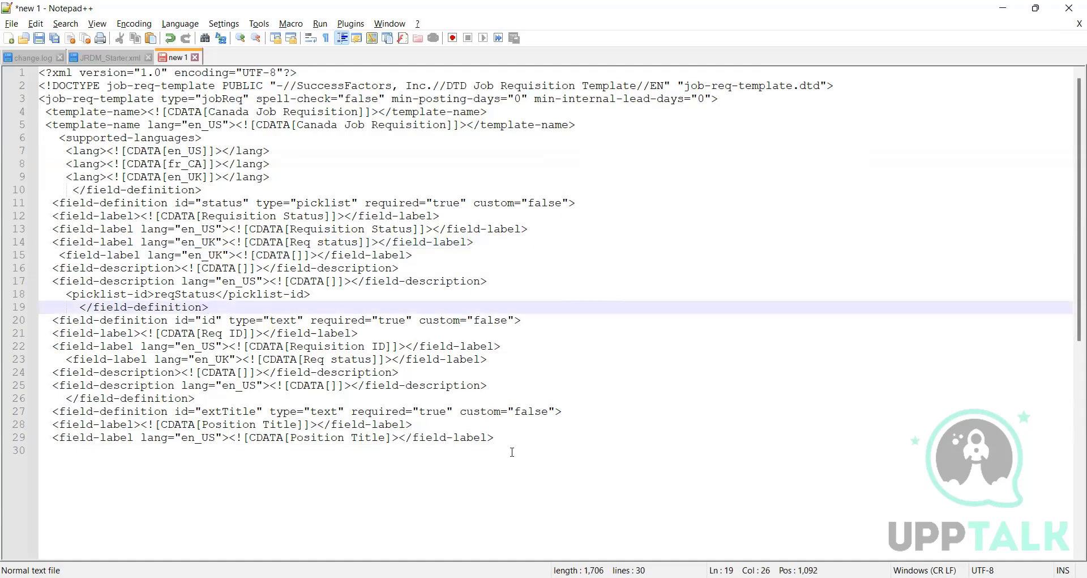
key("ctrl+a")
left_click_drag(508, 451, 505, 440)
Step: Glance at page 97 of the guide in Adobe Acrobat Reader and return to Notepad++ to review the status field's opening tag and labels
key("alt+Tab")
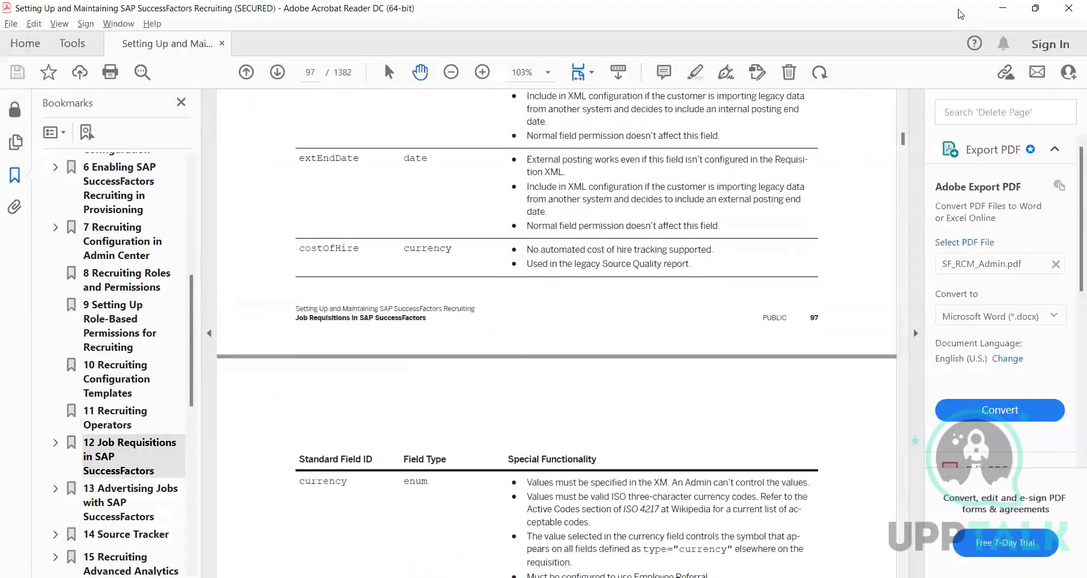
left_click(1002, 12)
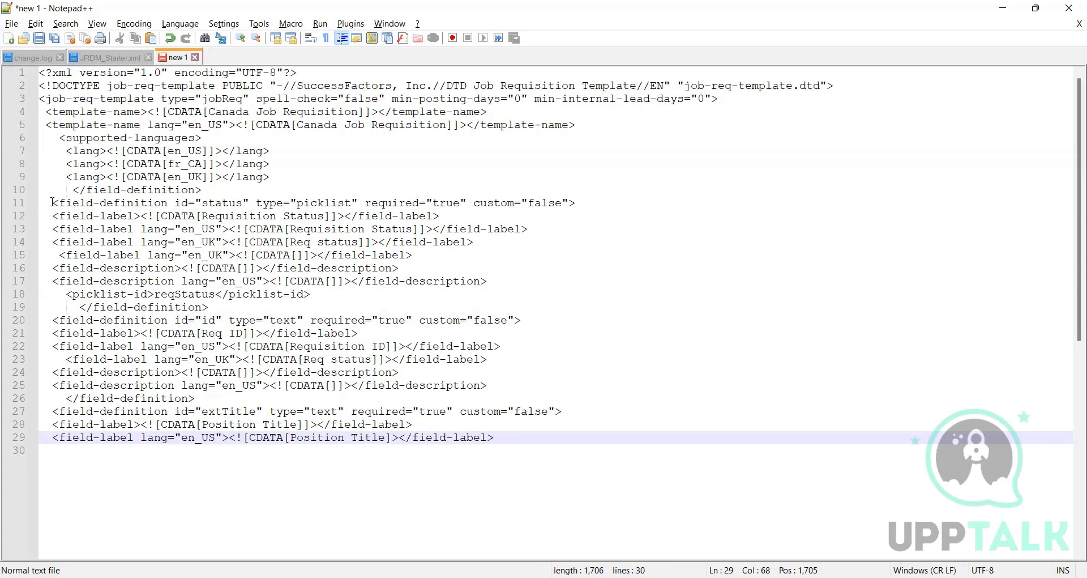
mouse_move(52, 203)
left_mouse_down()
mouse_move(79, 215)
mouse_move(51, 196)
mouse_move(59, 203)
left_mouse_up()
left_click_drag(113, 228, 503, 243)
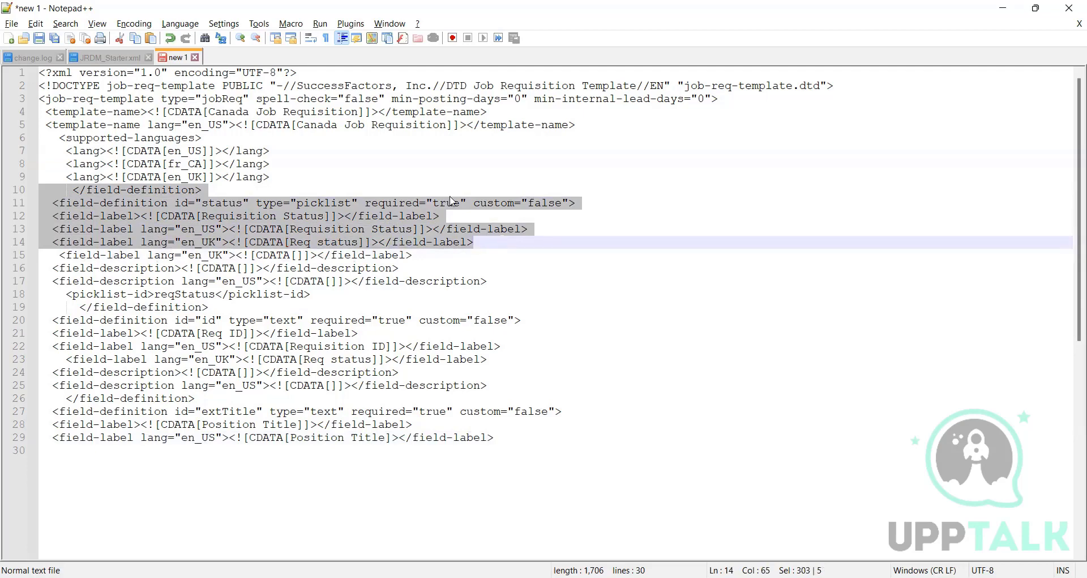
Step: Copy the extListingLayout field block, including the preceding closing tag, from JRDM_Starter.xml and paste it below the extTitle labels in new 1
left_click(108, 58)
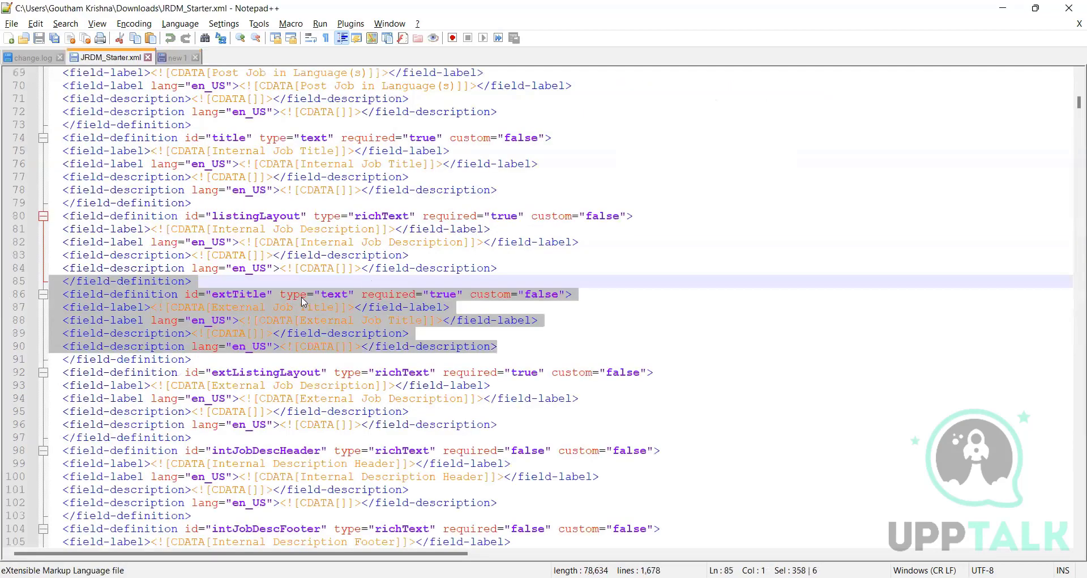
left_click(395, 269)
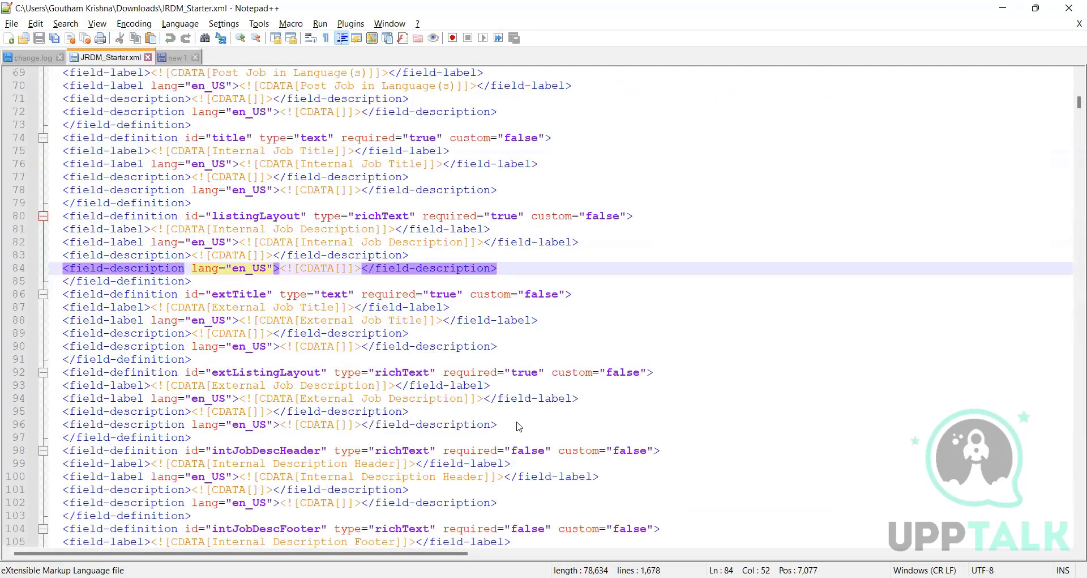
left_click_drag(502, 425, 294, 404)
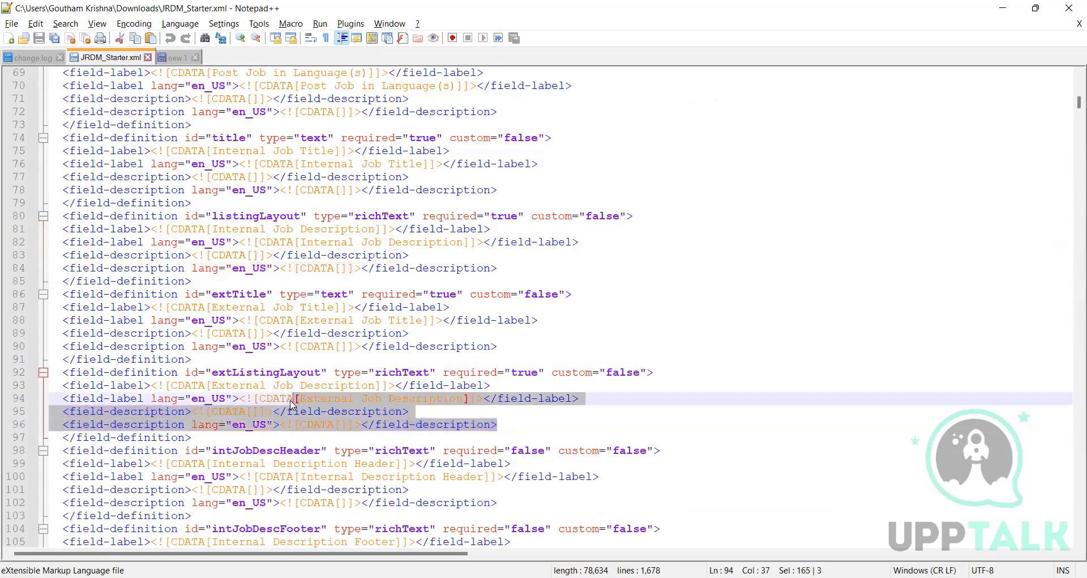
left_click(502, 425)
left_click_drag(499, 425, 38, 363)
key("ctrl+c")
left_click(168, 59)
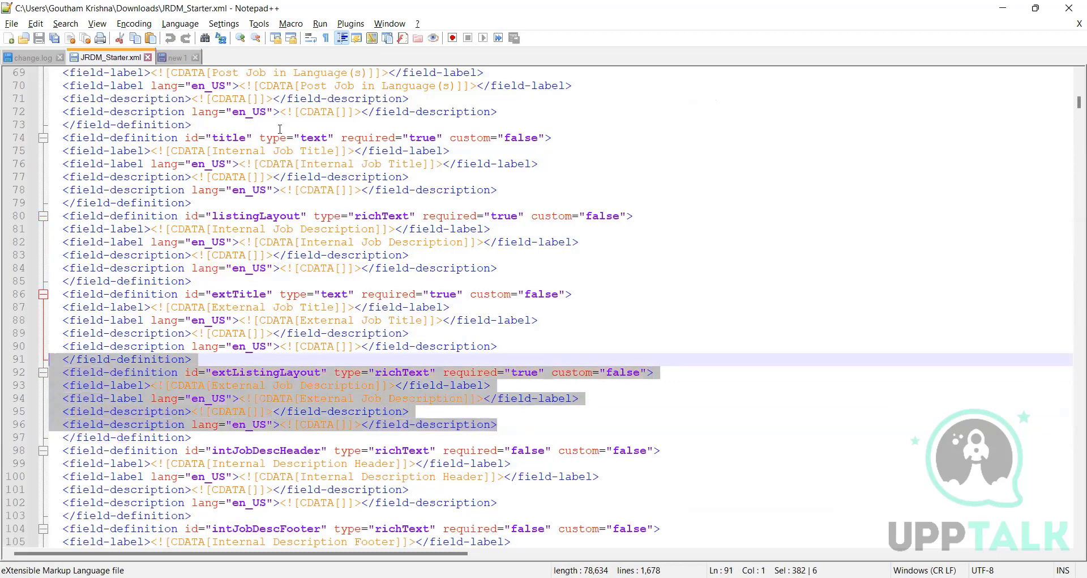
left_click(58, 454)
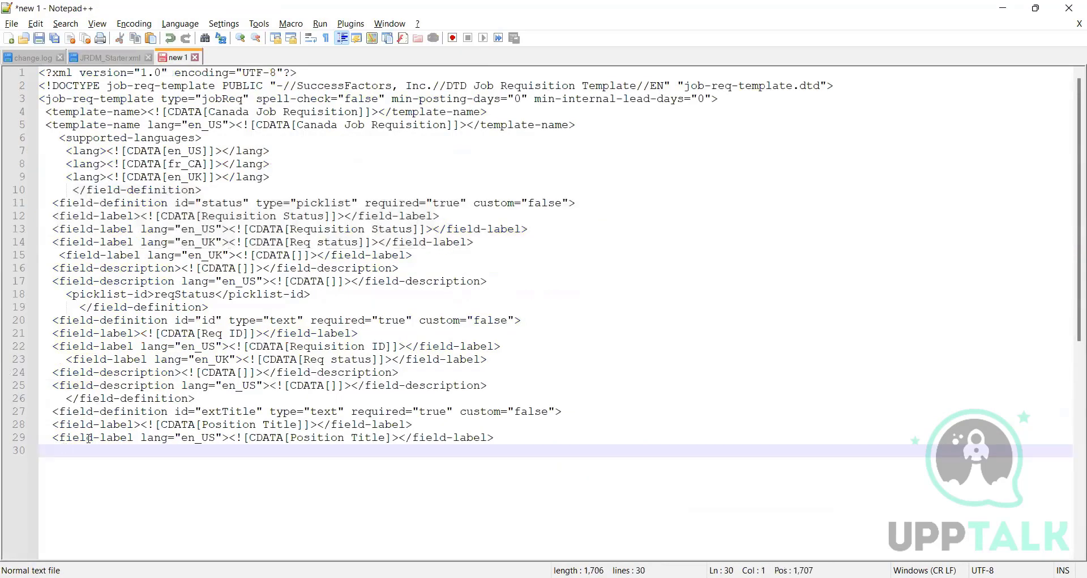
key("ctrl+v")
Step: Insert a blank line between the extTitle field's en_US label and its closing field-definition tag
left_click(518, 438)
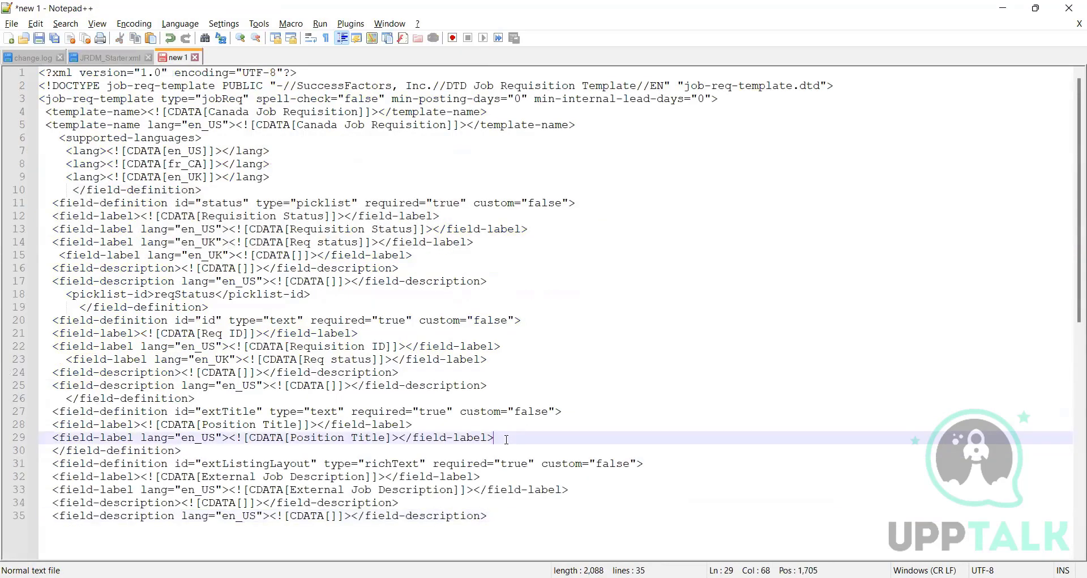
key("Return")
scroll(406, 451, "down", 1)
scroll(405, 451, "down", 5)
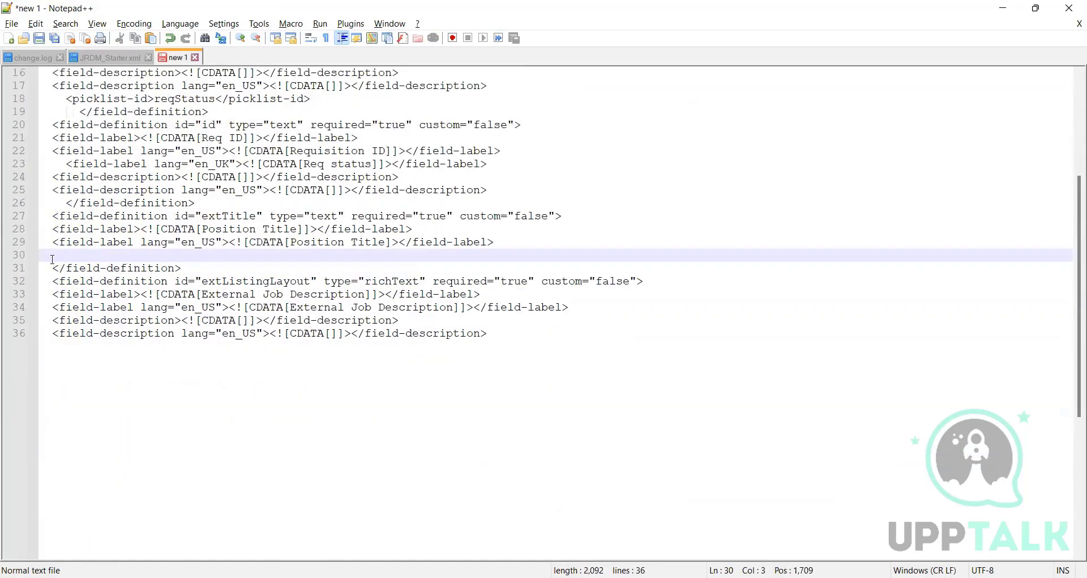
key("Left")
Step: Replace the ID of the pasted extListingLayout field definition with "cust_emplymenttype"
left_click(311, 281)
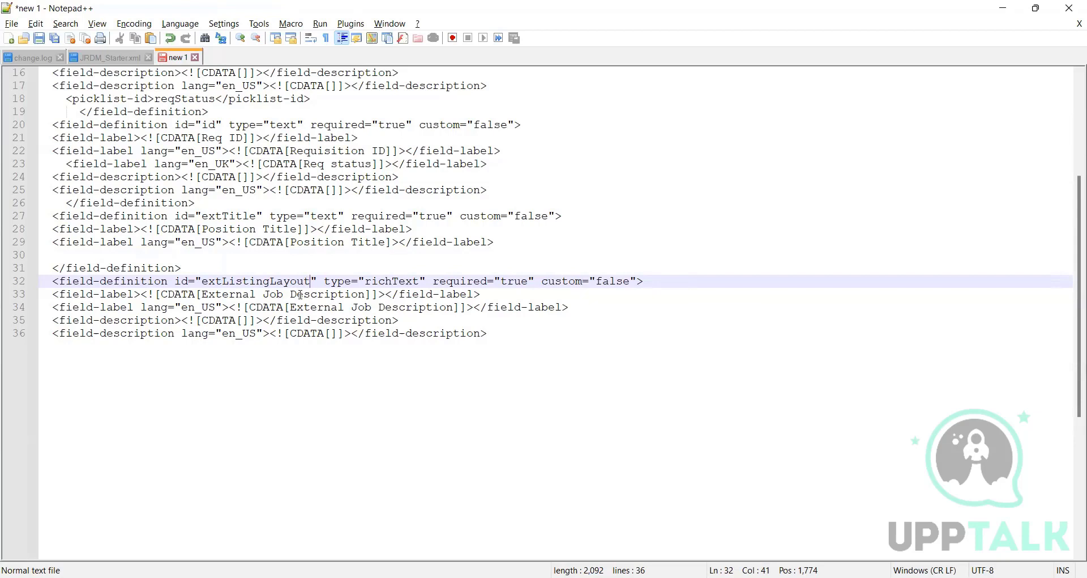
key("BackSpace")
key("BackSpace")
key("BackSpace")
key("BackSpace")
key("BackSpace")
key("BackSpace")
key("BackSpace")
key("BackSpace")
key("BackSpace")
key("BackSpace")
key("BackSpace")
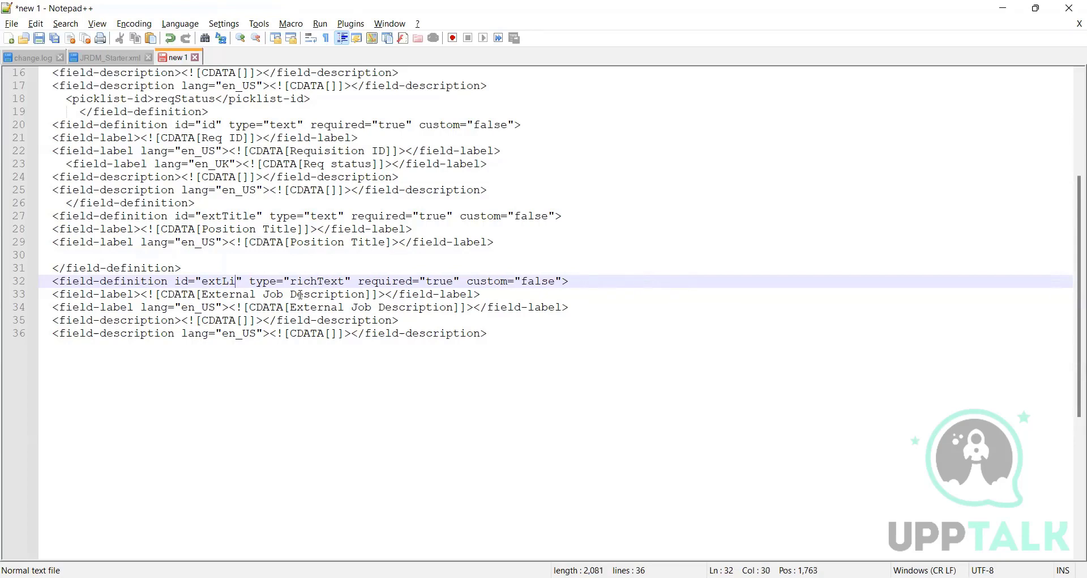
key("BackSpace")
key("BackSpace")
key("BackSpace")
key("BackSpace")
key("BackSpace")
type("cus")
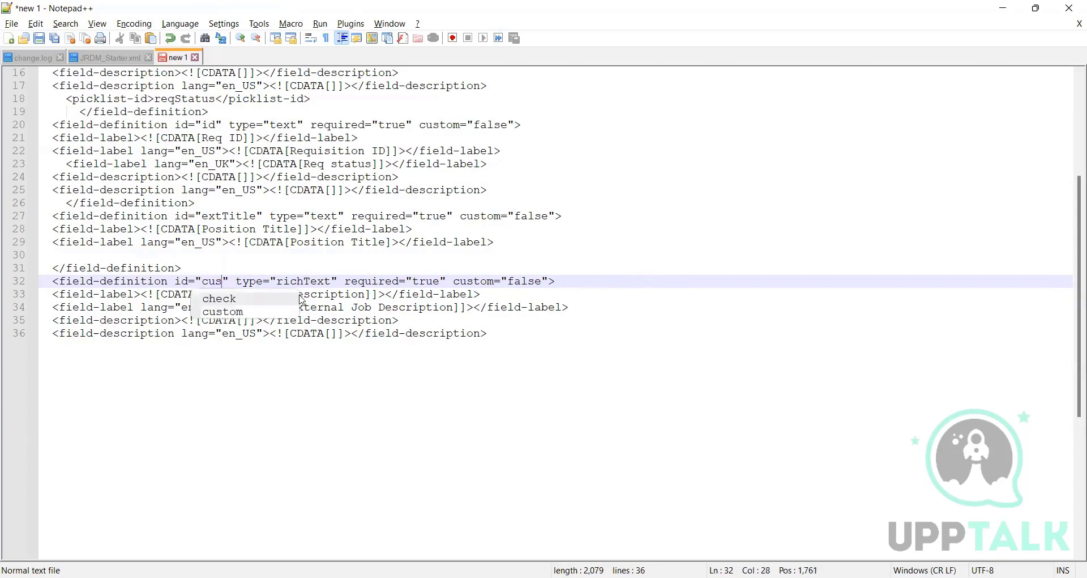
type("t")
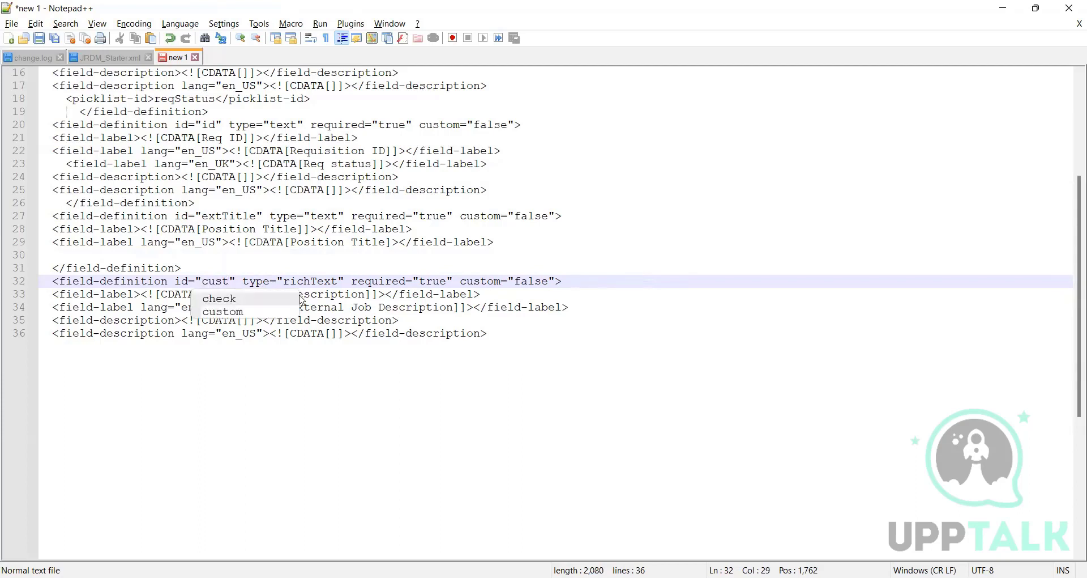
type("_")
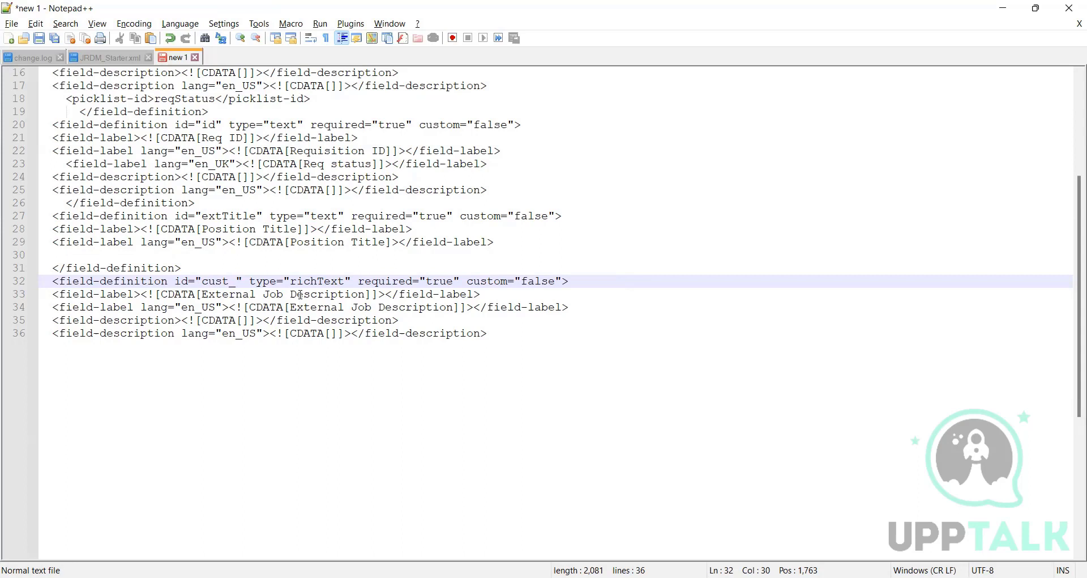
type("emp")
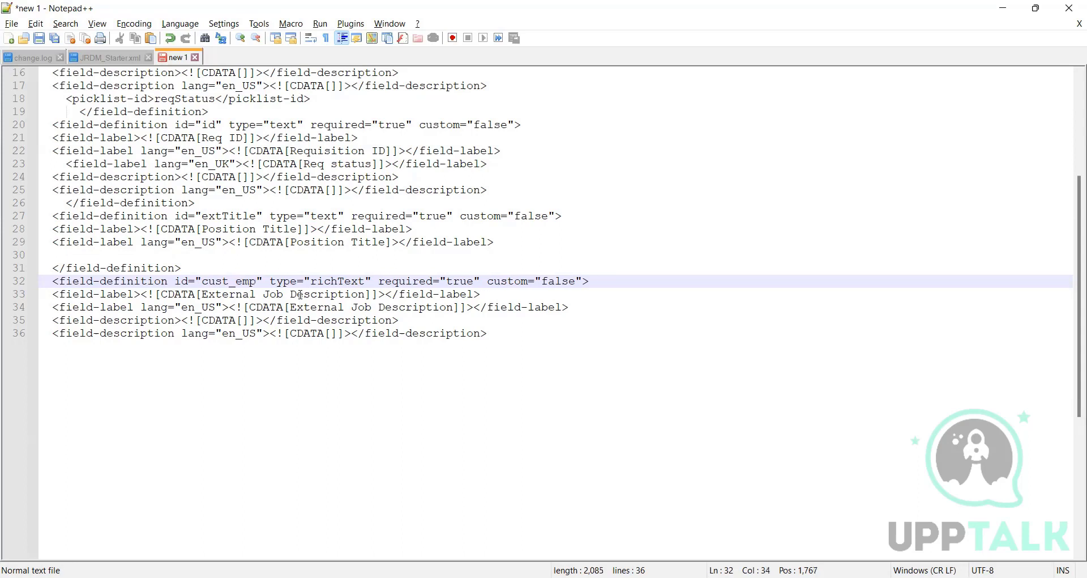
type("lyment")
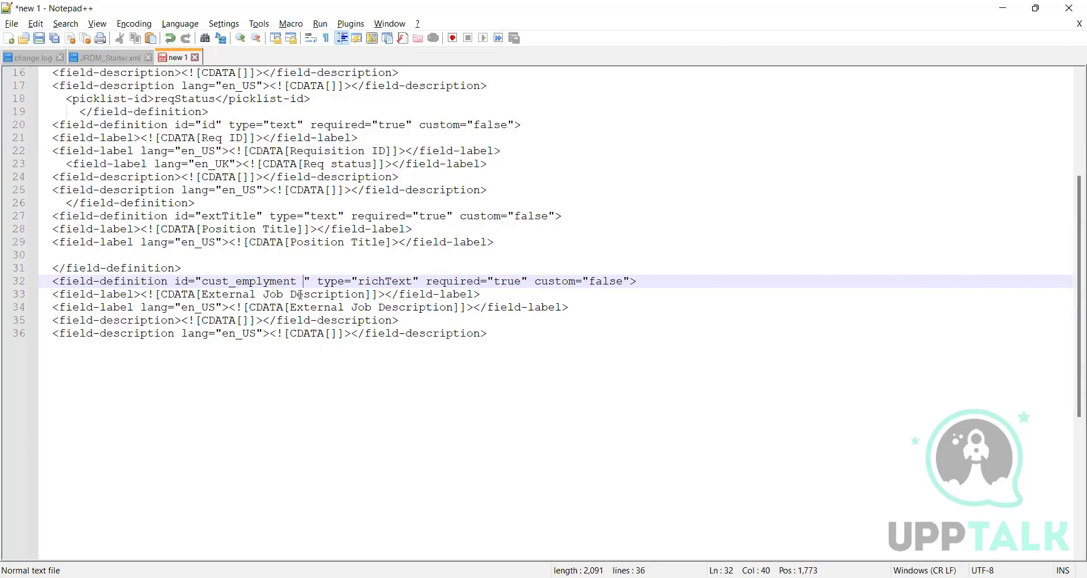
key("BackSpace")
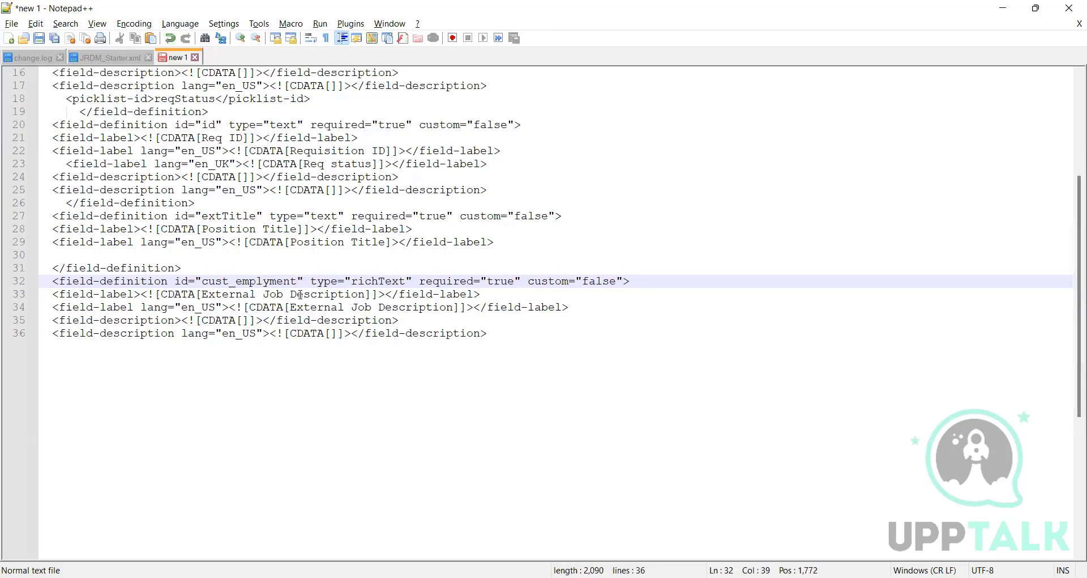
type("type")
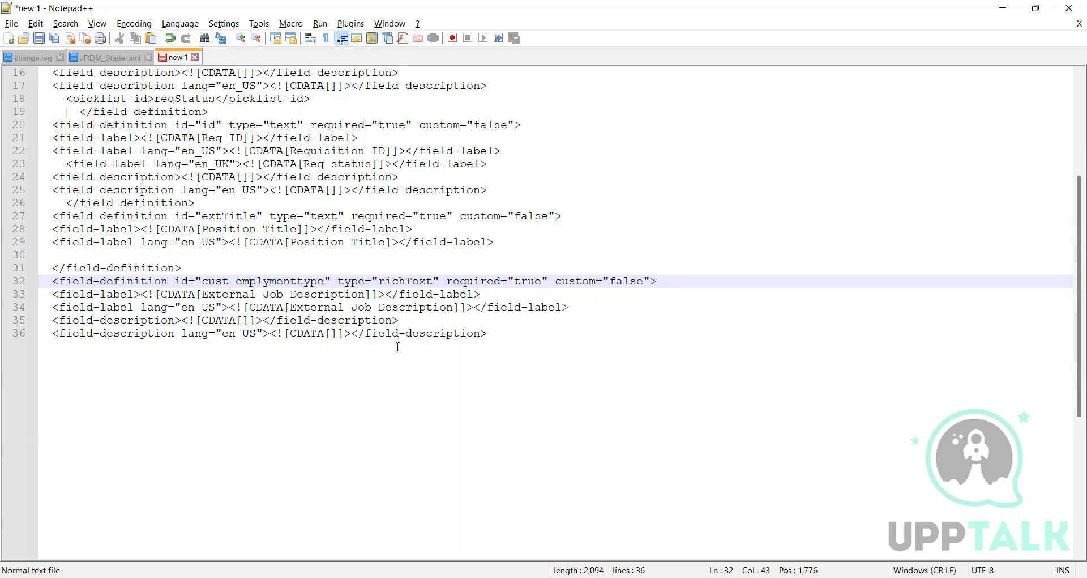
Step: Examine the custom field's ID, from its cust_ prefix to the end of the name
key("Left")
key("Left")
key("Left")
key("Left")
key("Left")
key("Right")
key("Right")
key("Right")
key("Right")
key("Right")
key("shift+Left")
key("shift+Left")
key("shift+Left")
key("shift+Left")
key("shift+Left")
key("shift+Left")
key("shift+Left")
key("shift+Left")
key("shift+Left")
key("shift+Left")
key("shift+Left")
key("shift+Left")
key("shift+Left")
key("shift+Left")
key("shift+Left")
key("shift+Left")
key("shift+Left")
key("shift+Left")
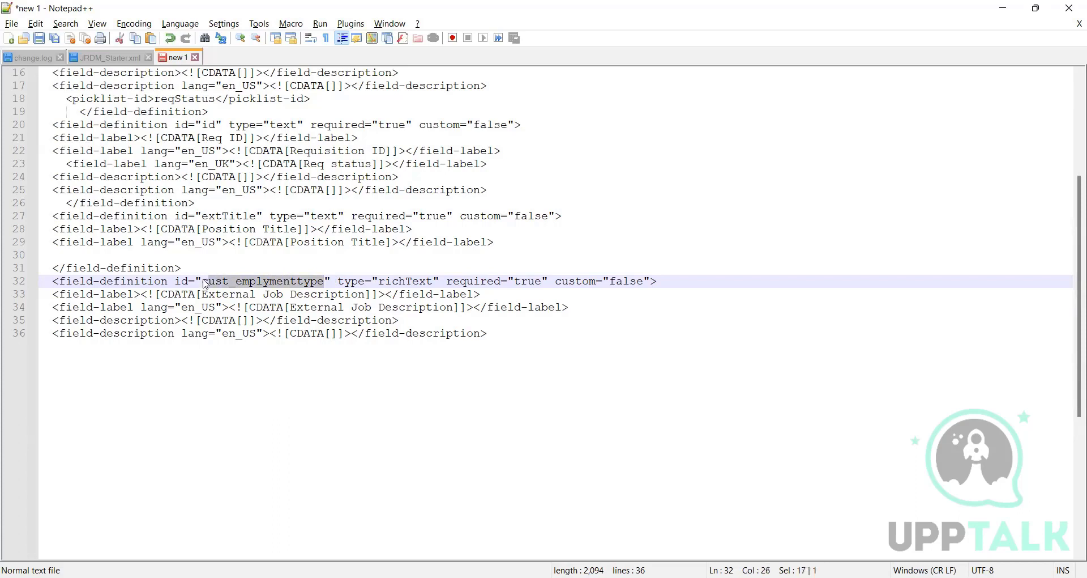
Step: Change the cust_emplymenttype field's type from richText to "text"
left_click(290, 287)
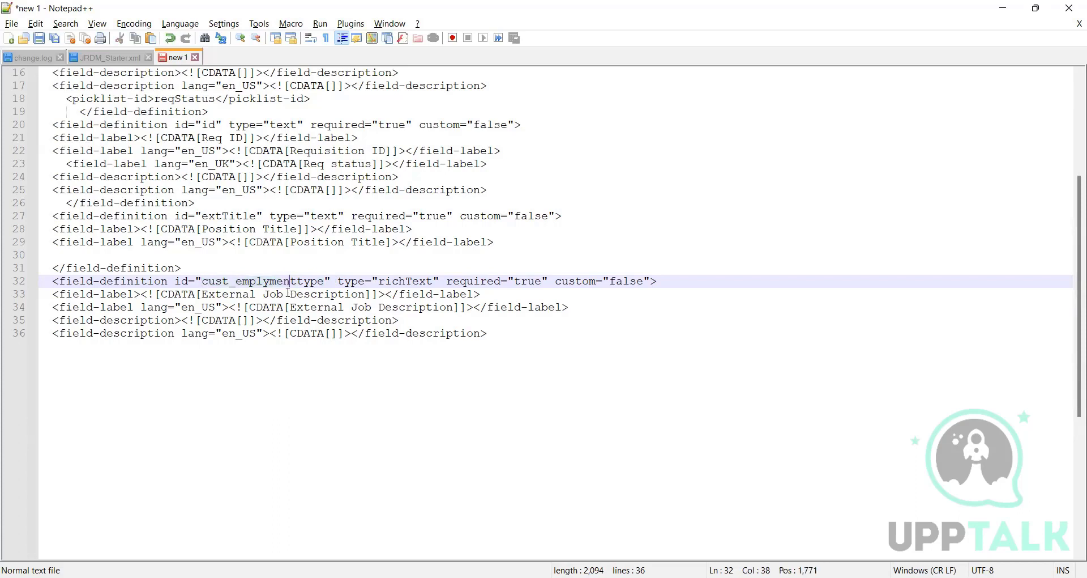
left_click(407, 281)
left_click_drag(433, 279, 379, 281)
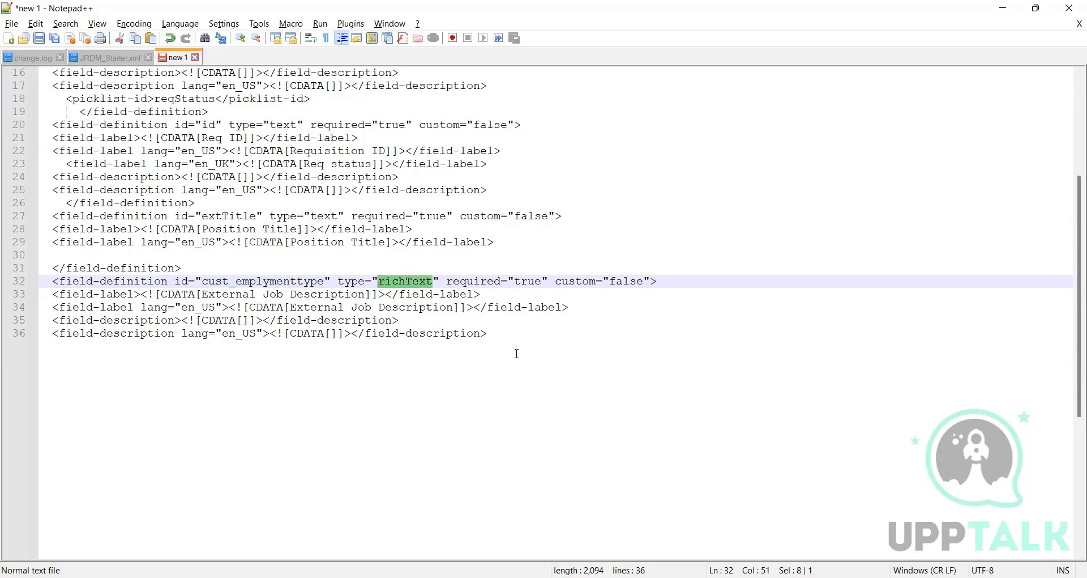
key("Delete")
type("text")
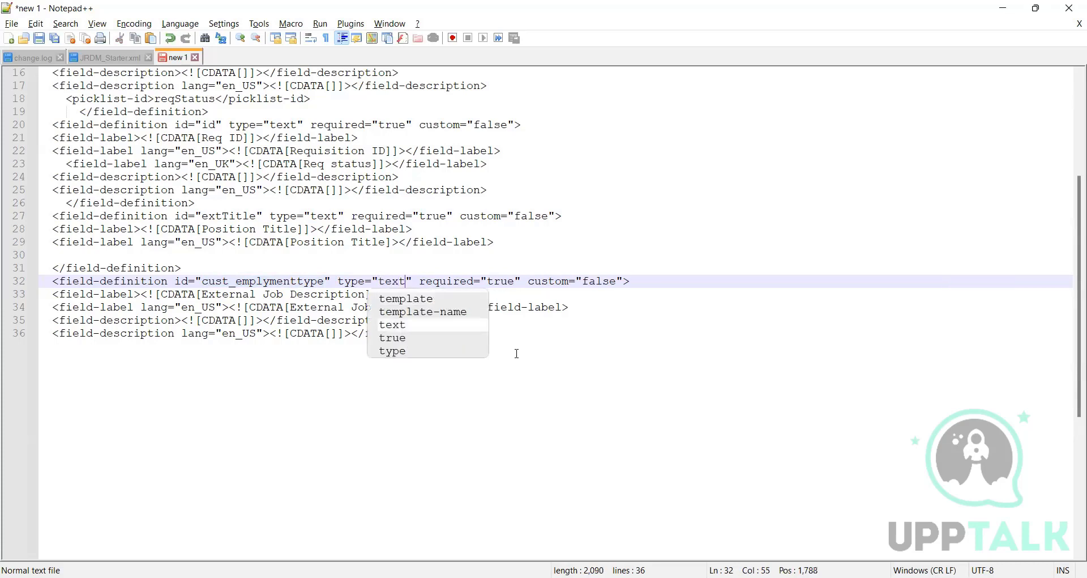
Step: Try "picklist" as the cust_emplymenttype field's type and return it to "text"
key("BackSpace")
key("BackSpace")
key("BackSpace")
key("BackSpace")
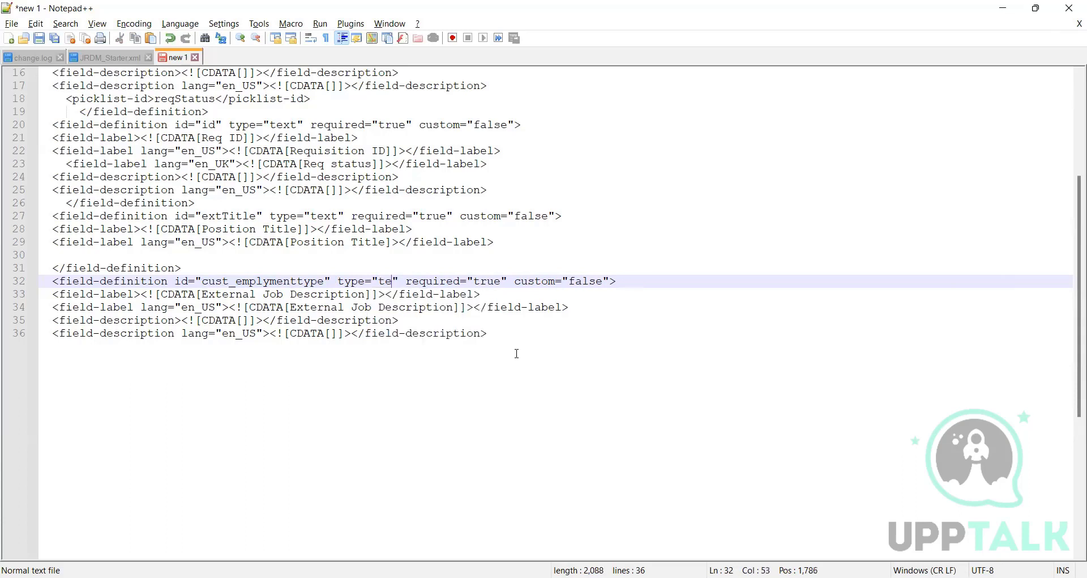
type("pcik")
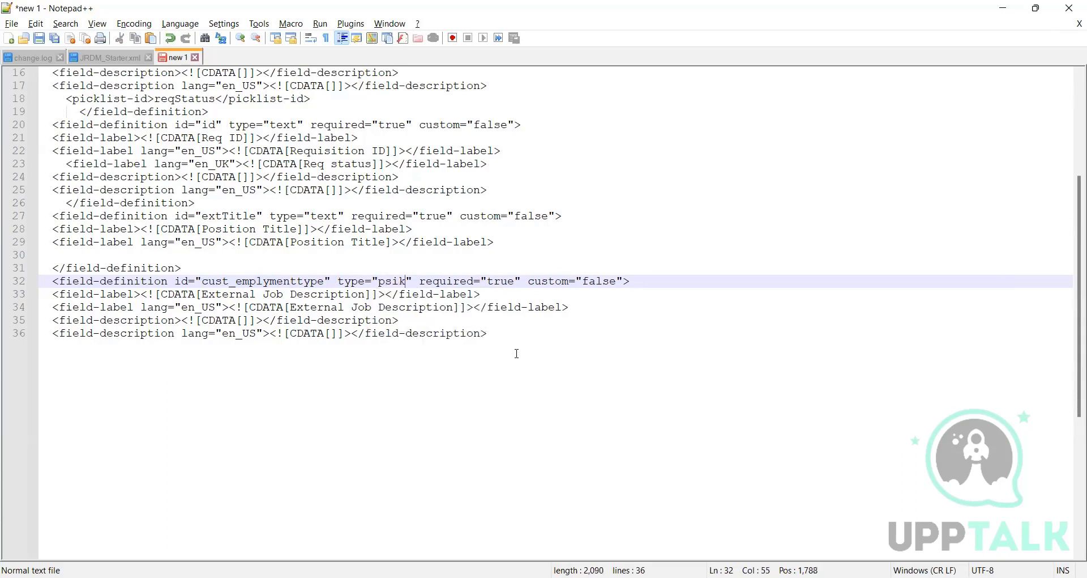
key("BackSpace")
key("BackSpace")
key("BackSpace")
type("icklist\\\\\\")
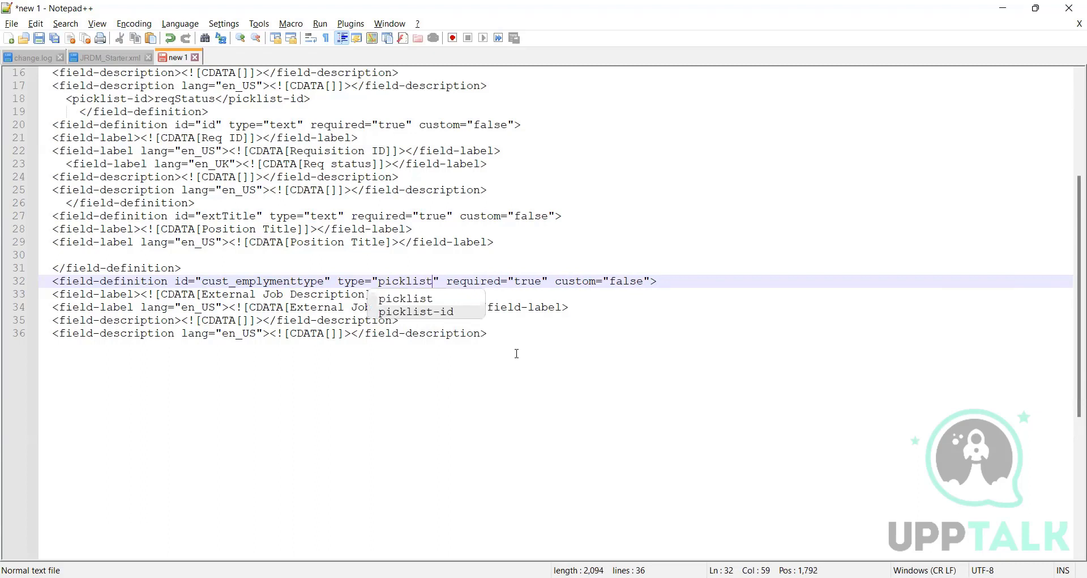
key("BackSpace")
key("BackSpace")
key("BackSpace")
key("BackSpace")
key("BackSpace")
key("BackSpace")
key("BackSpace")
key("BackSpace")
key("BackSpace")
key("BackSpace")
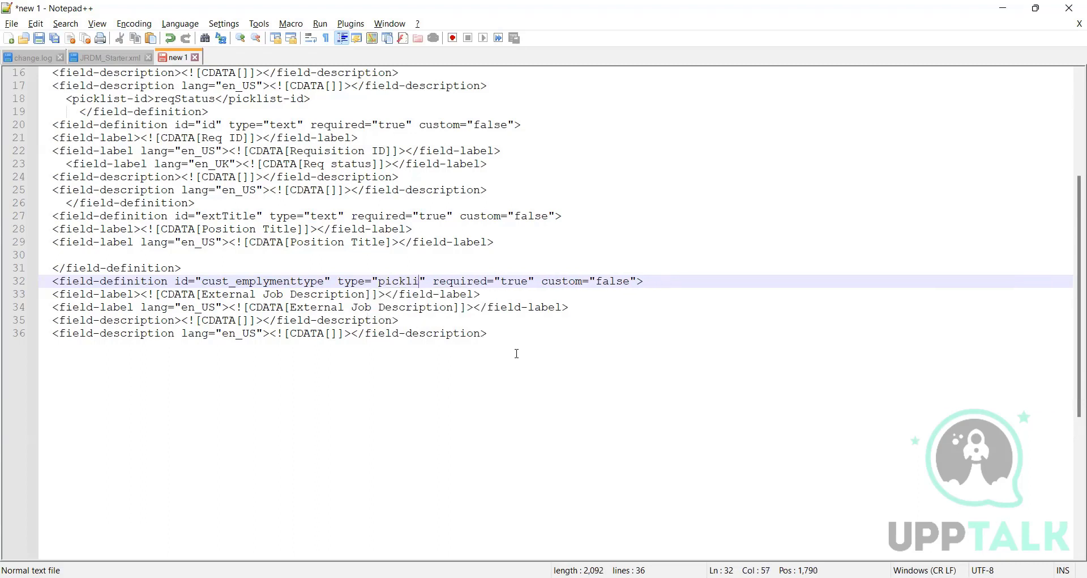
key("BackSpace")
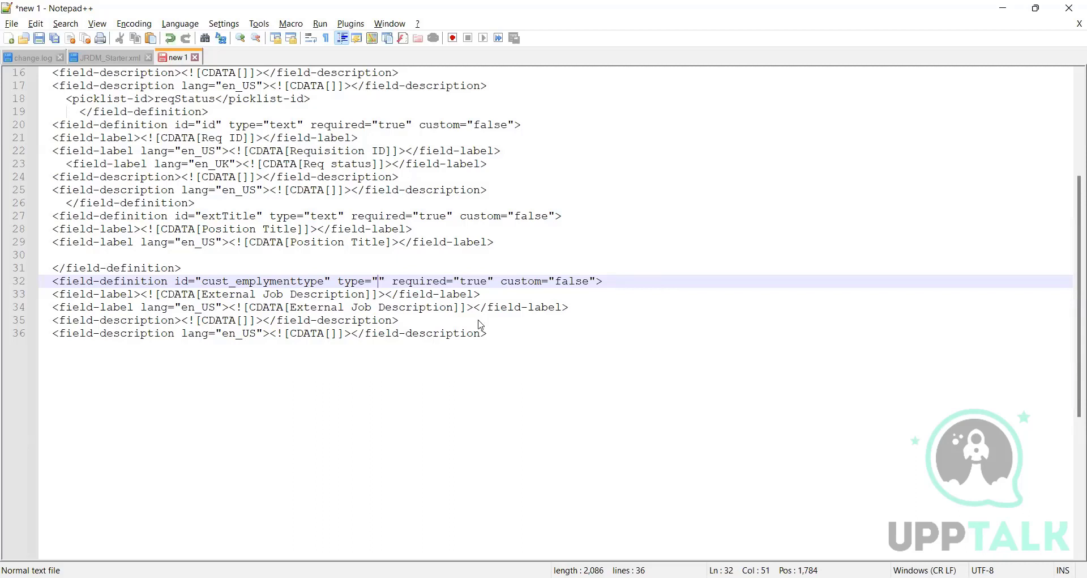
type("text")
Step: Leave a blank line below the last field-description line and add the note "Mfilter" beneath it
left_click(523, 321)
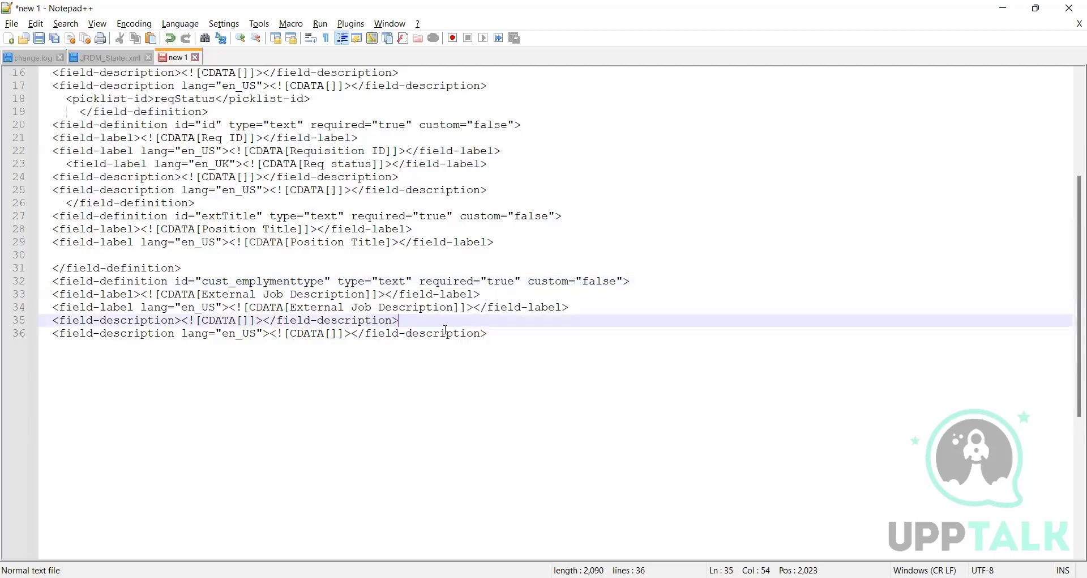
left_click(420, 332)
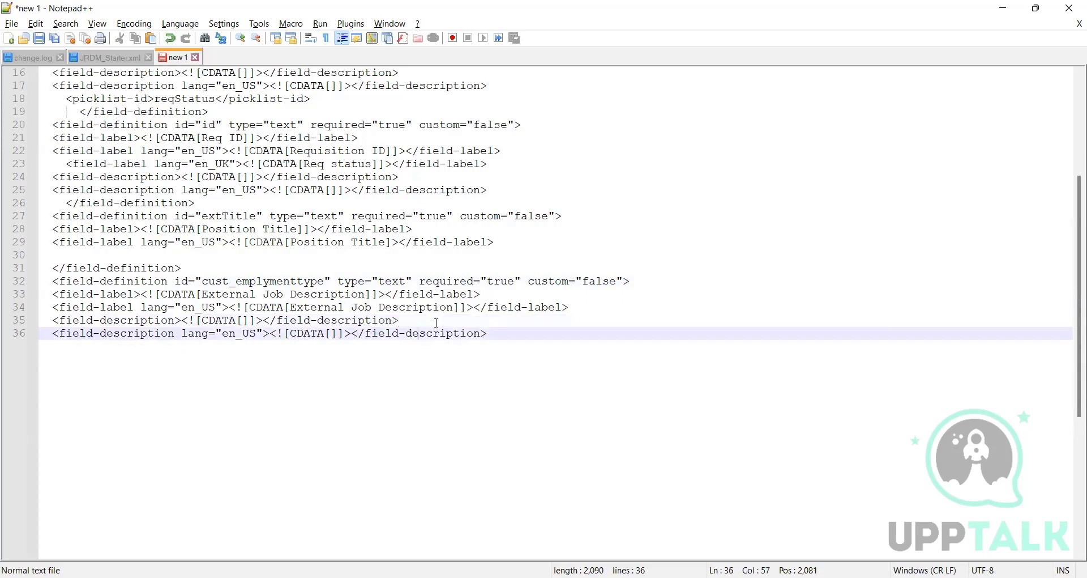
left_click(504, 329)
key("Return")
key("Return")
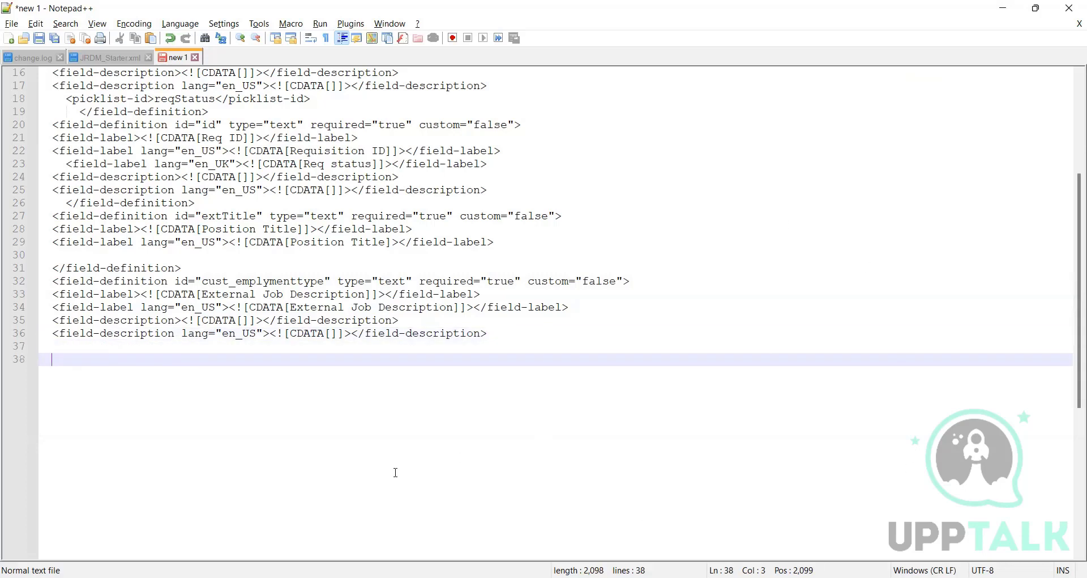
type("Mfilter")
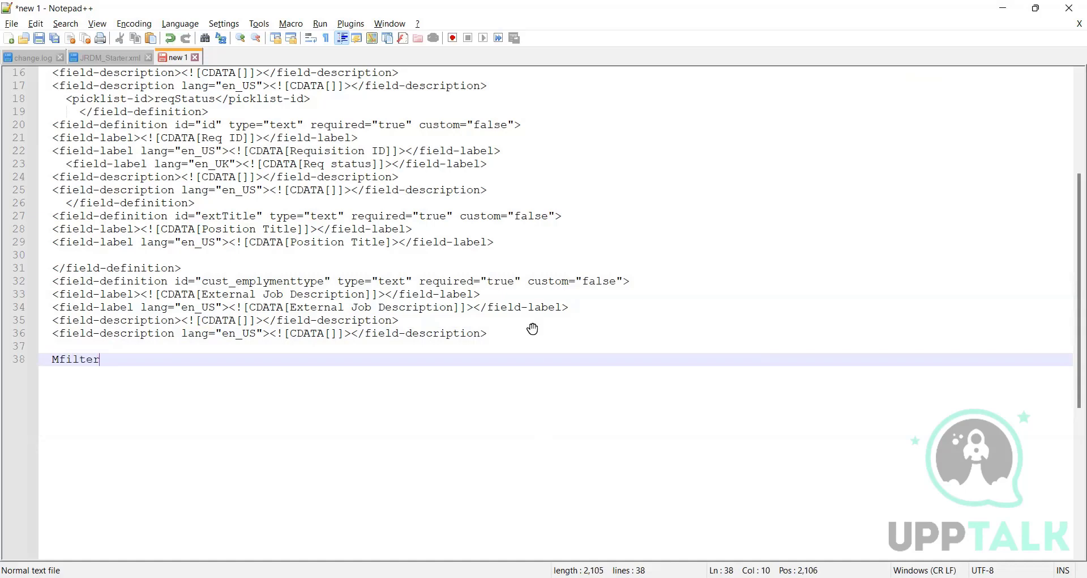
Step: Switch to the Acrobat guide and review the mfield1-15 and filter1-15 picklist entries, ending back in Notepad++
key("alt+Tab")
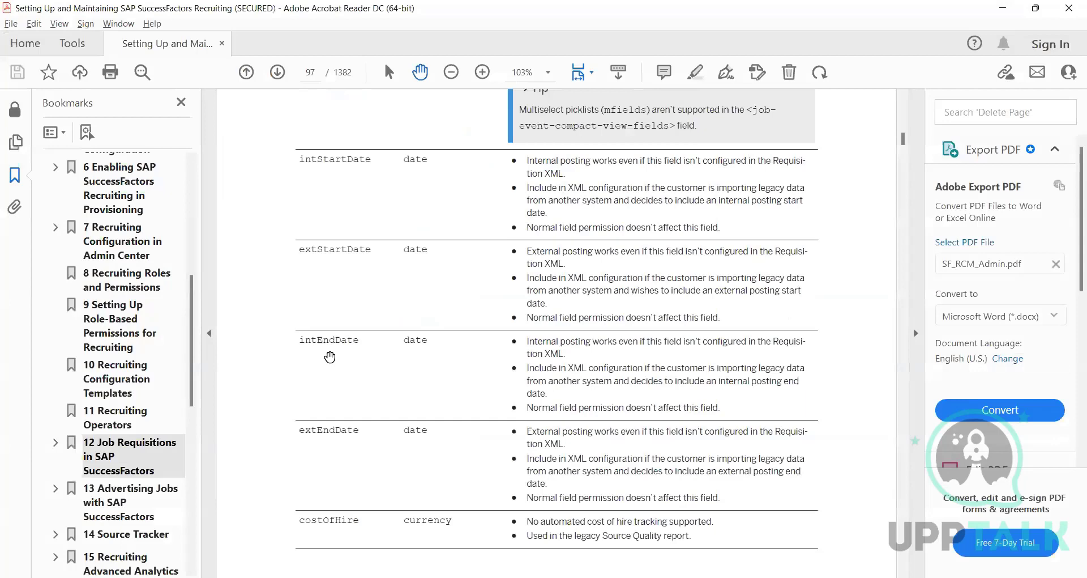
scroll(330, 357, "up", 8)
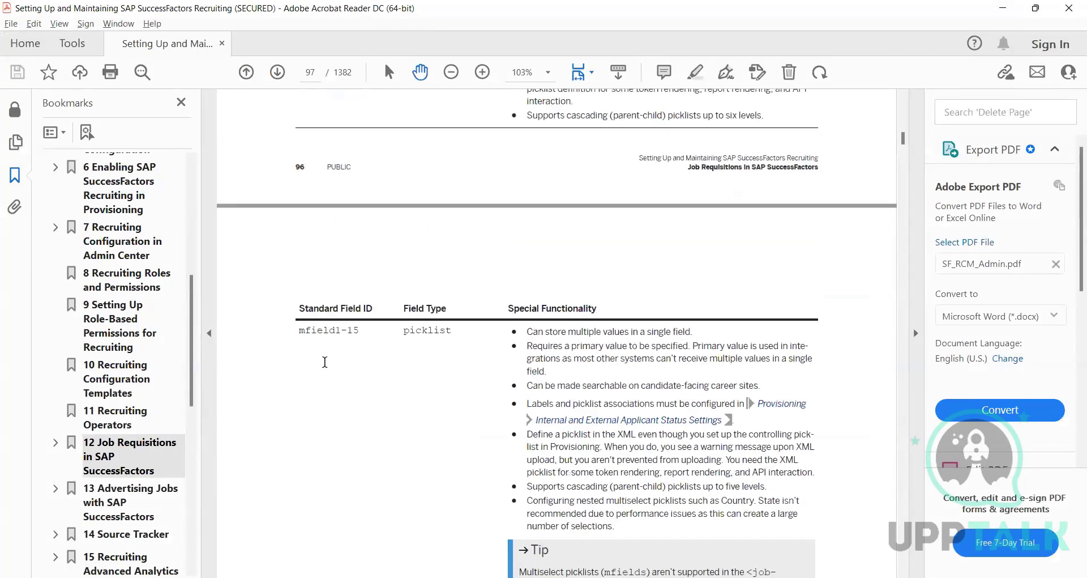
scroll(325, 362, "up", 5)
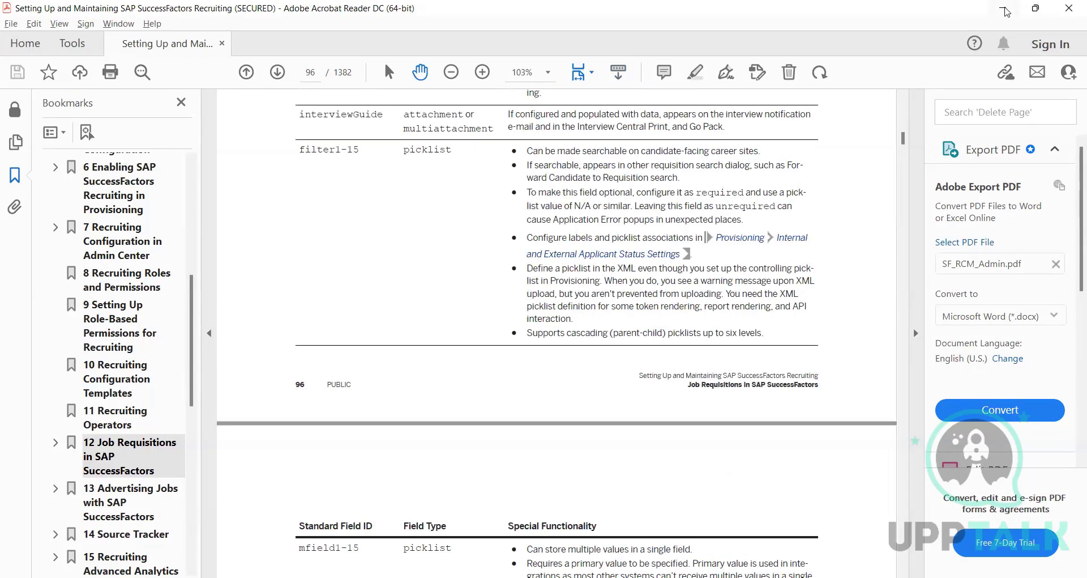
left_click(1005, 9)
Step: Change the "Mfilter" note to "M-Multi" and add a blank line below it
key("BackSpace")
key("BackSpace")
key("BackSpace")
key("BackSpace")
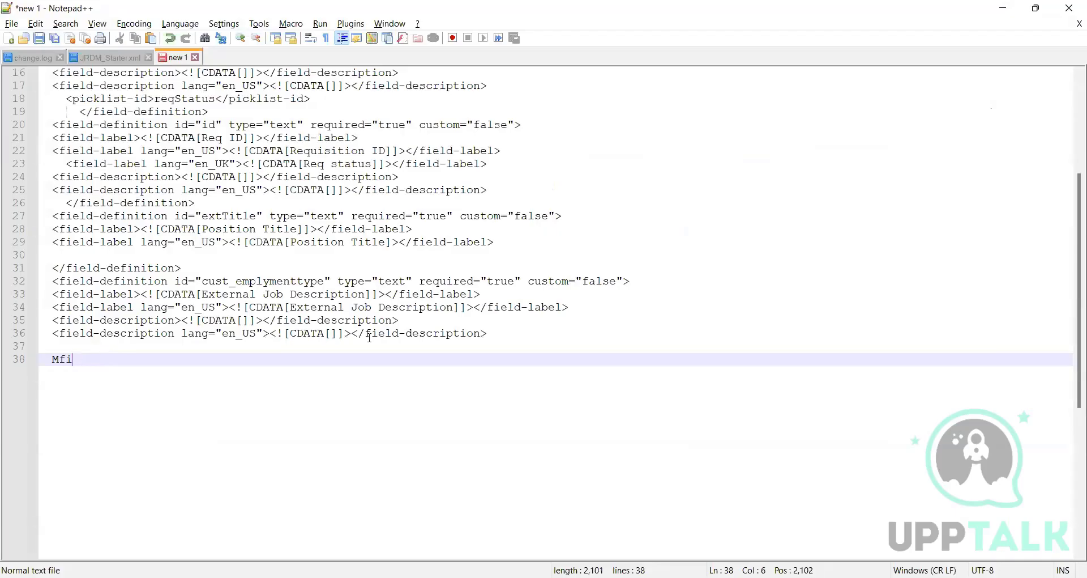
key("BackSpace")
key("BackSpace")
key("BackSpace")
type("-")
key("Left")
key("Left")
key("Left")
key("Up")
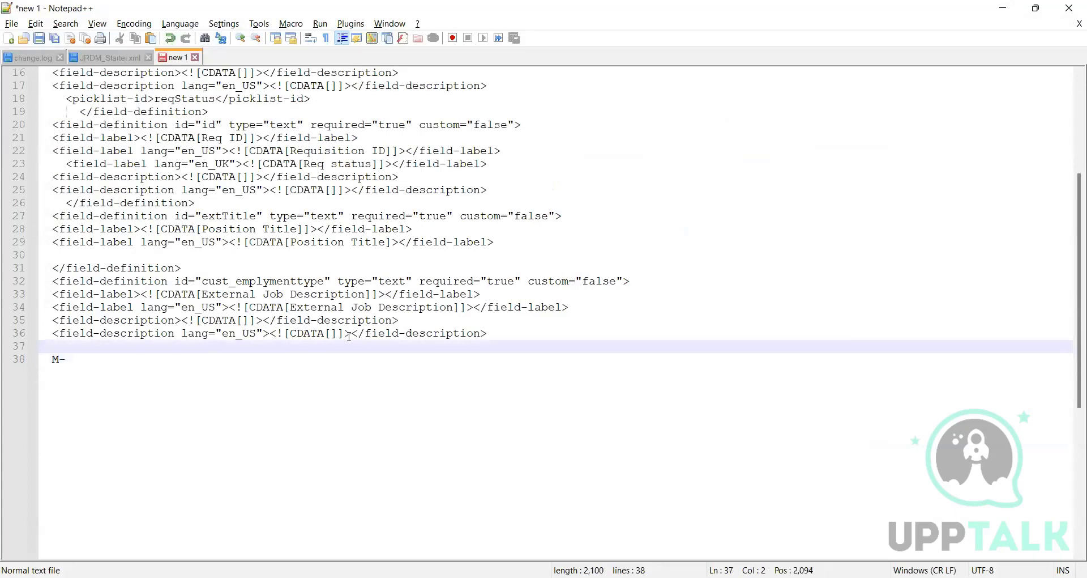
left_click(193, 359)
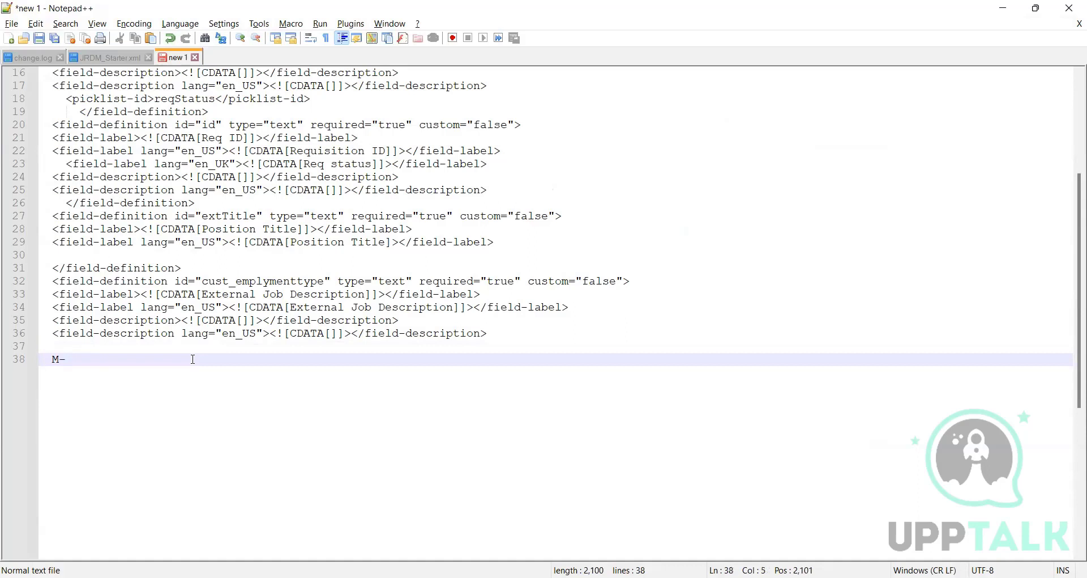
type("Multi")
key("Return")
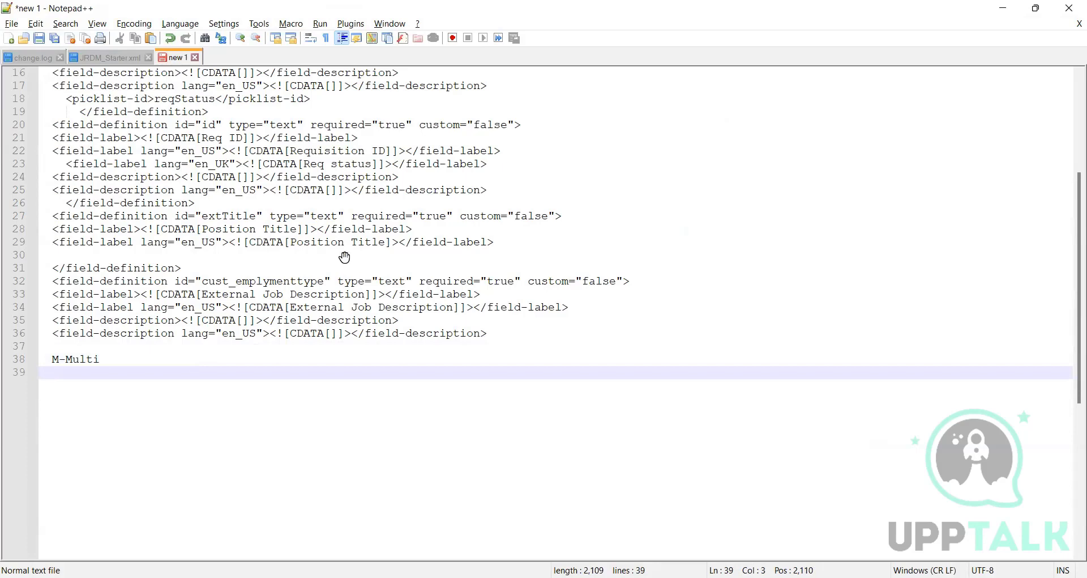
key("alt+Tab")
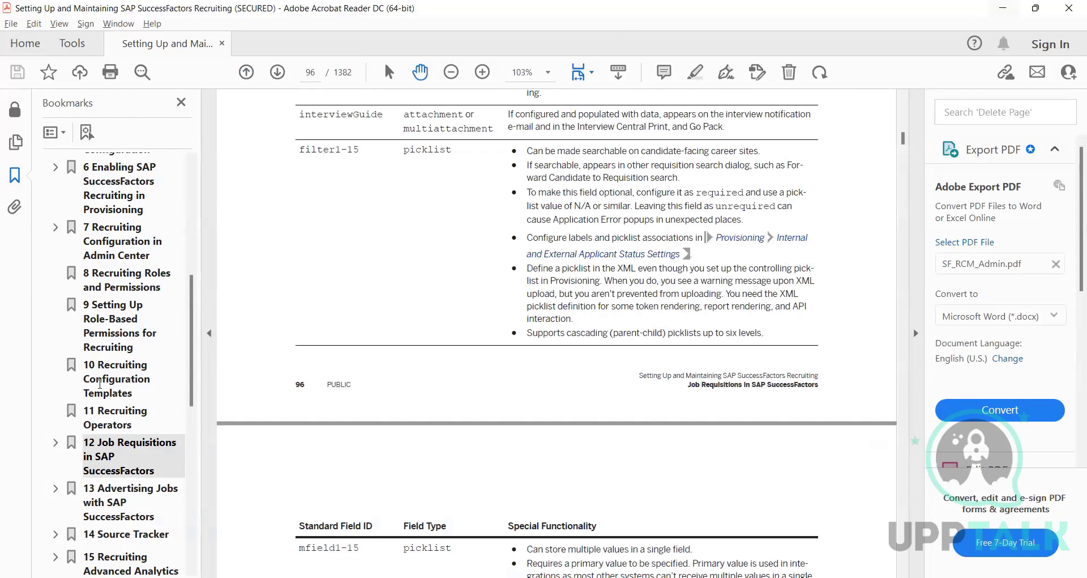
left_click(1005, 9)
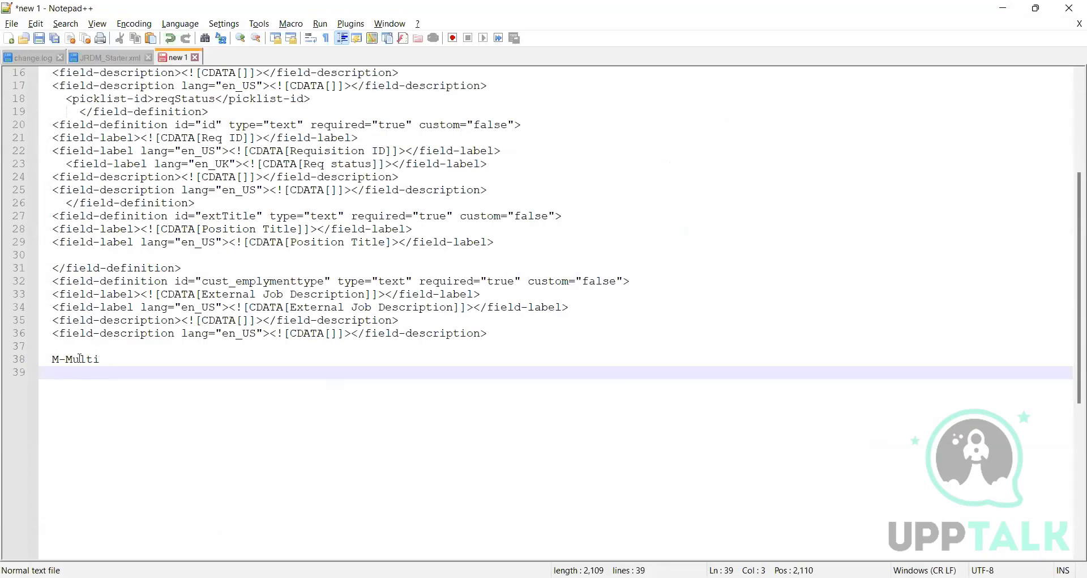
left_click_drag(52, 359, 99, 360)
left_click(78, 375)
left_click(313, 282)
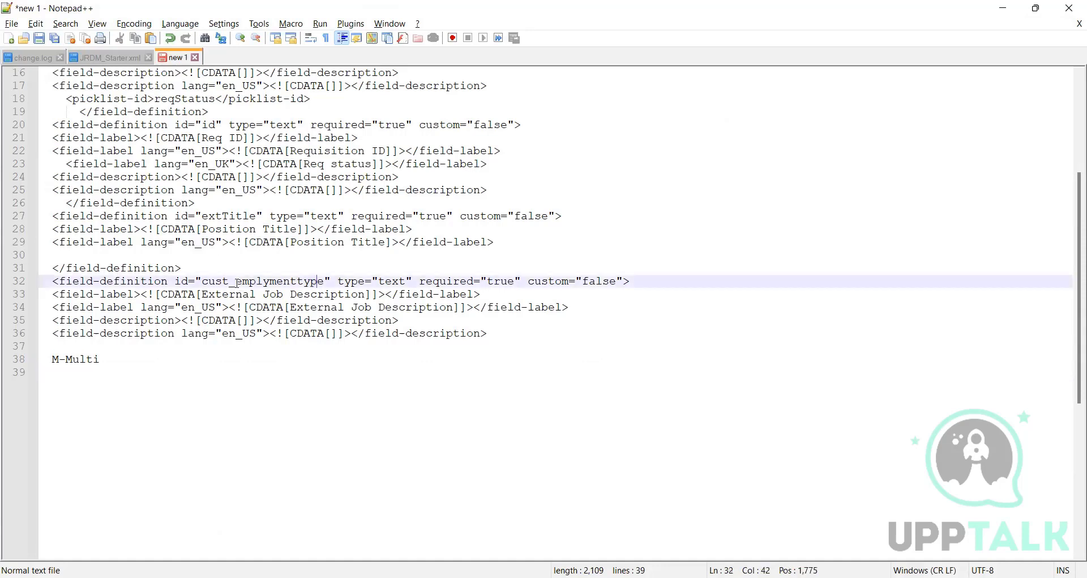
Step: Copy the reqStatus picklist-id line onto a new line below the cust_emplymenttype field's last field-description line
left_click(481, 339)
key("Return")
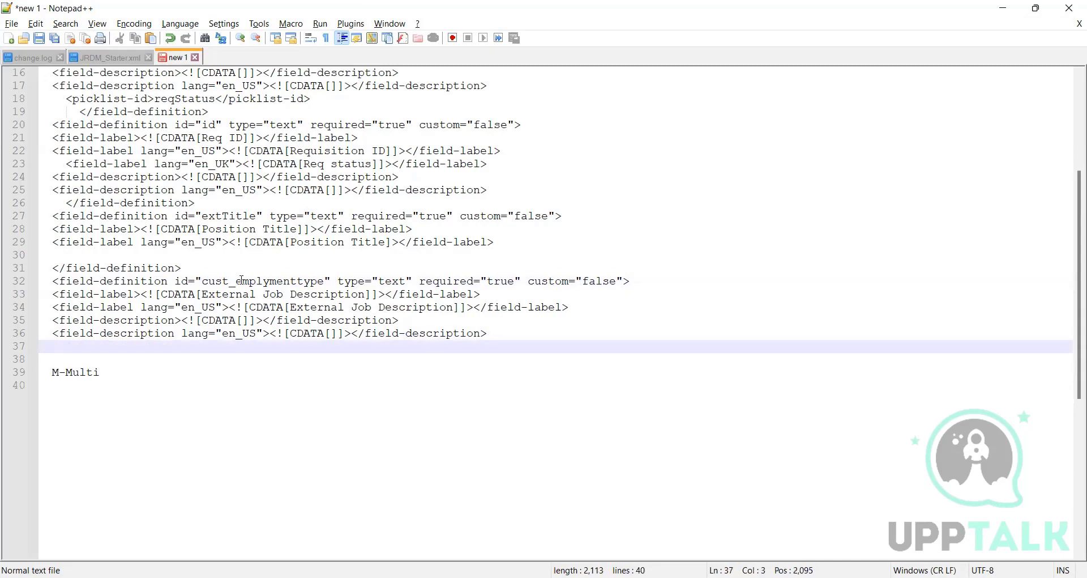
scroll(242, 280, "up", 2)
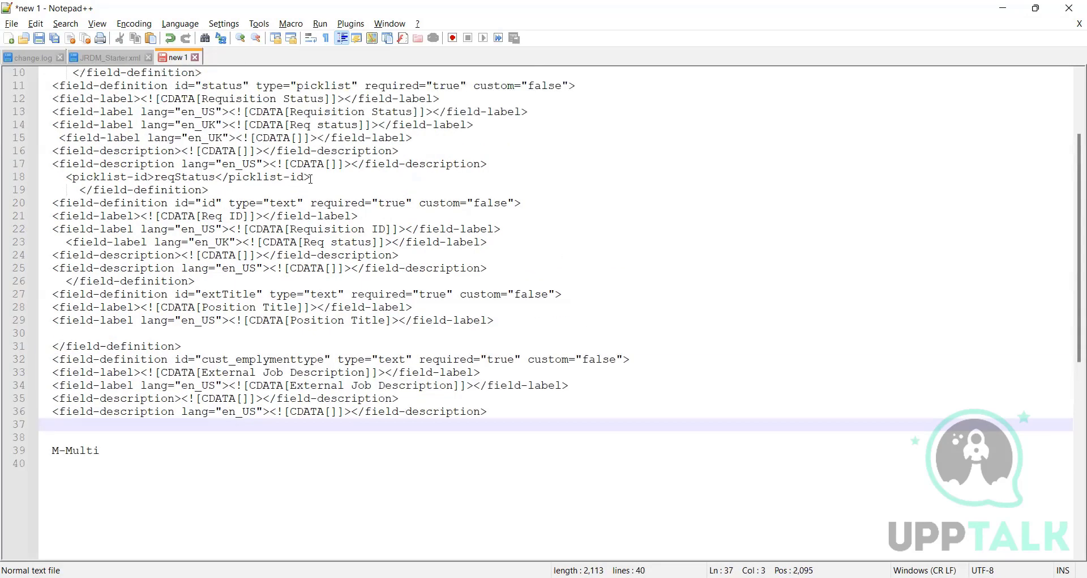
left_click_drag(311, 177, 30, 175)
key("ctrl+c")
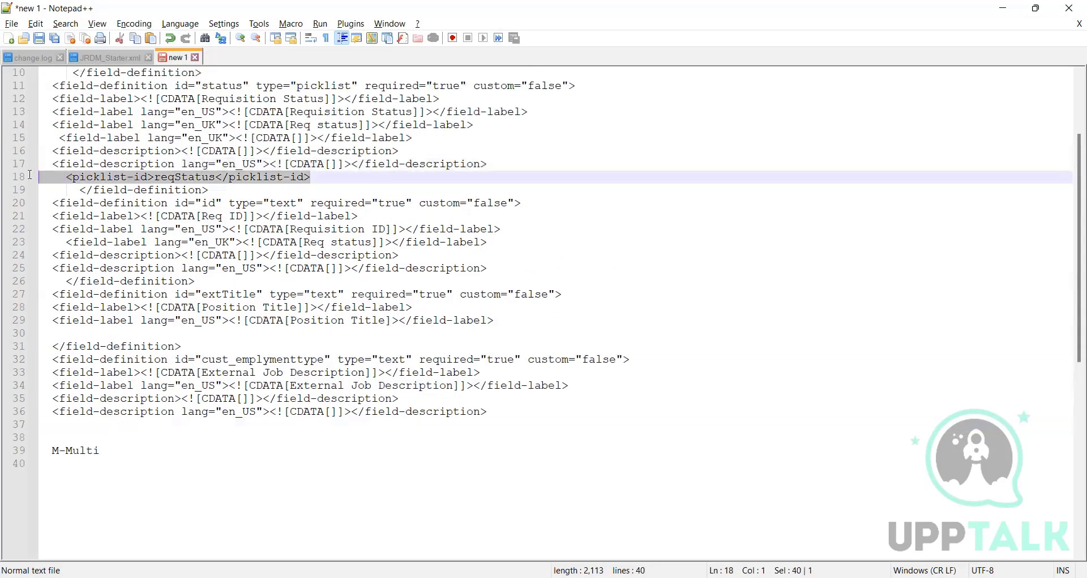
left_click(52, 420)
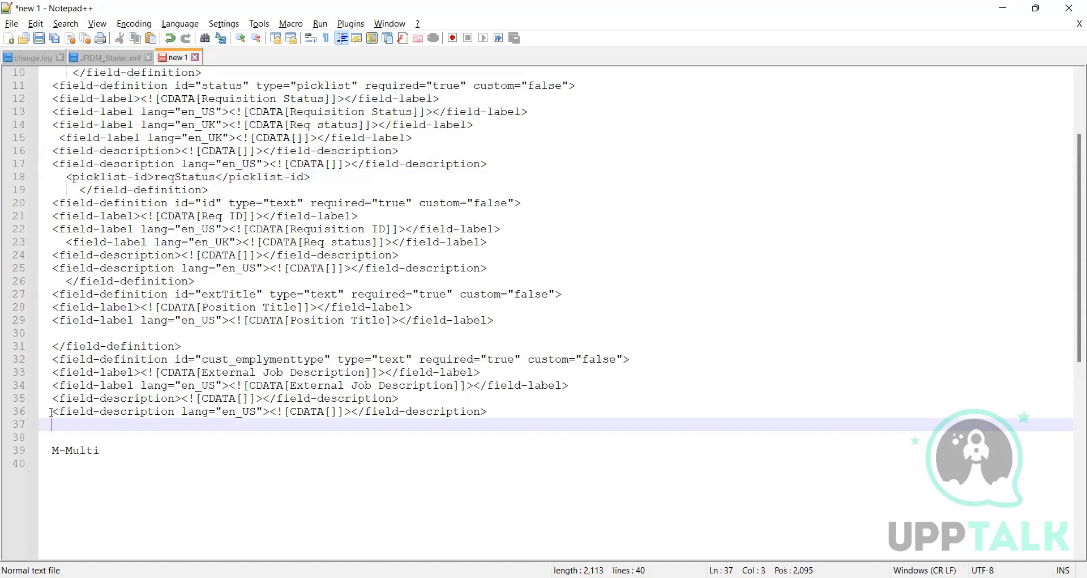
key("ctrl+v")
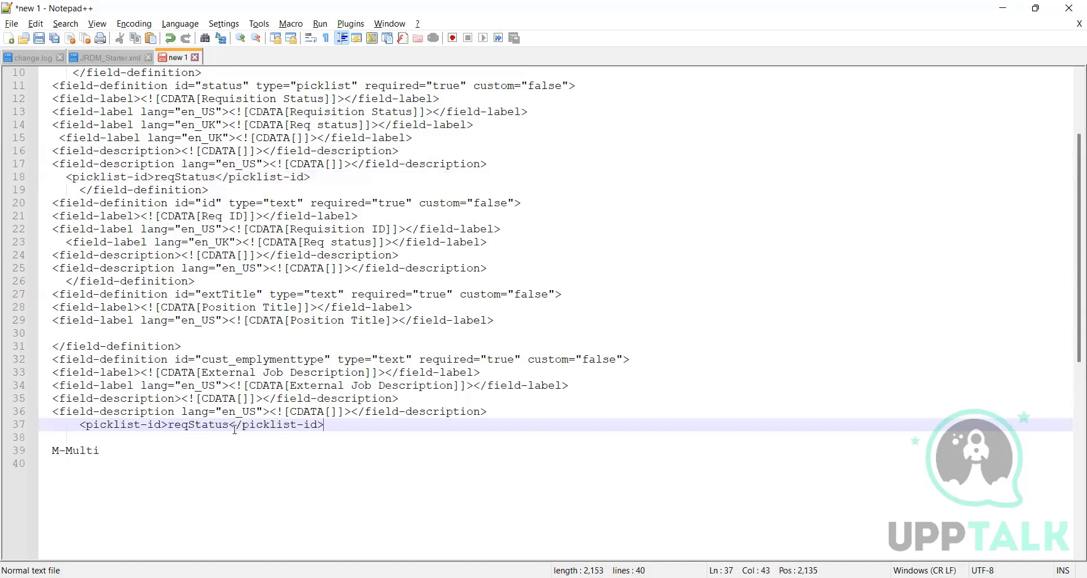
Step: Replace reqStatus with "employementtype" in the copied picklist-id line of the custom field
left_click(230, 425)
key("BackSpace")
key("BackSpace")
key("BackSpace")
key("BackSpace")
key("BackSpace")
key("BackSpace")
key("BackSpace")
key("BackSpace")
key("BackSpace")
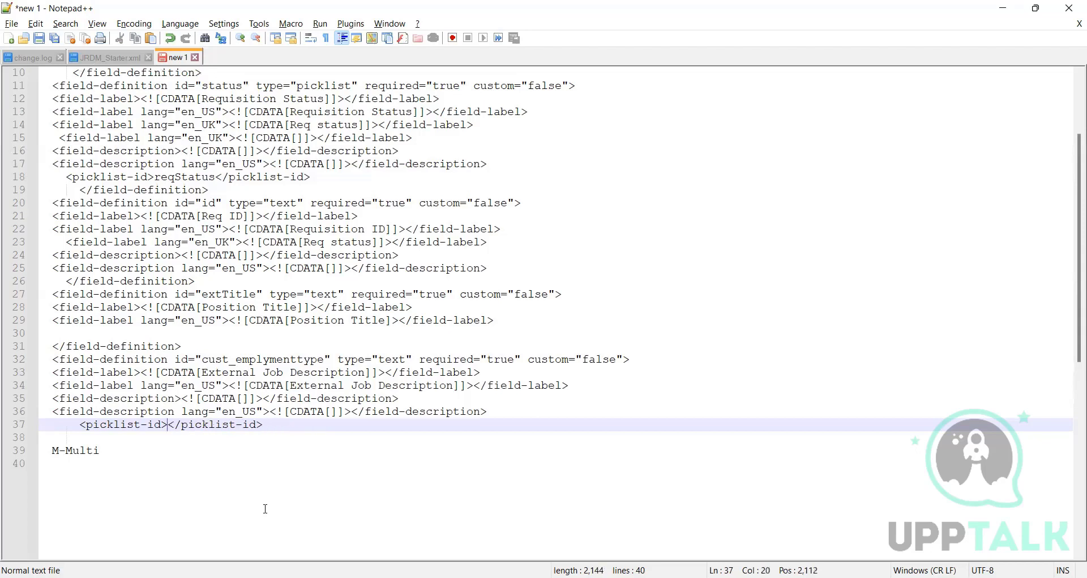
type("employe")
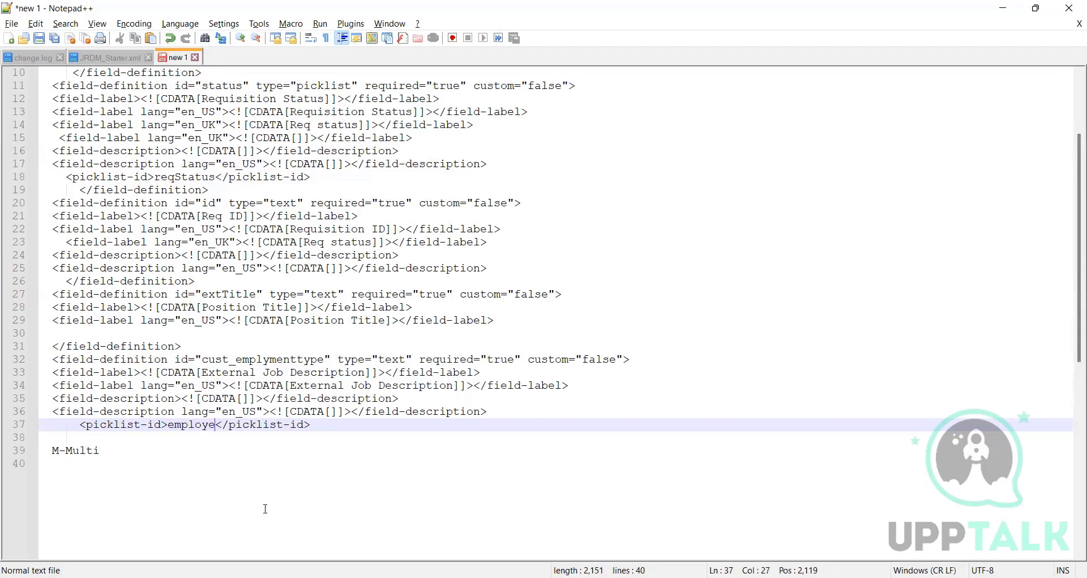
type("menttype")
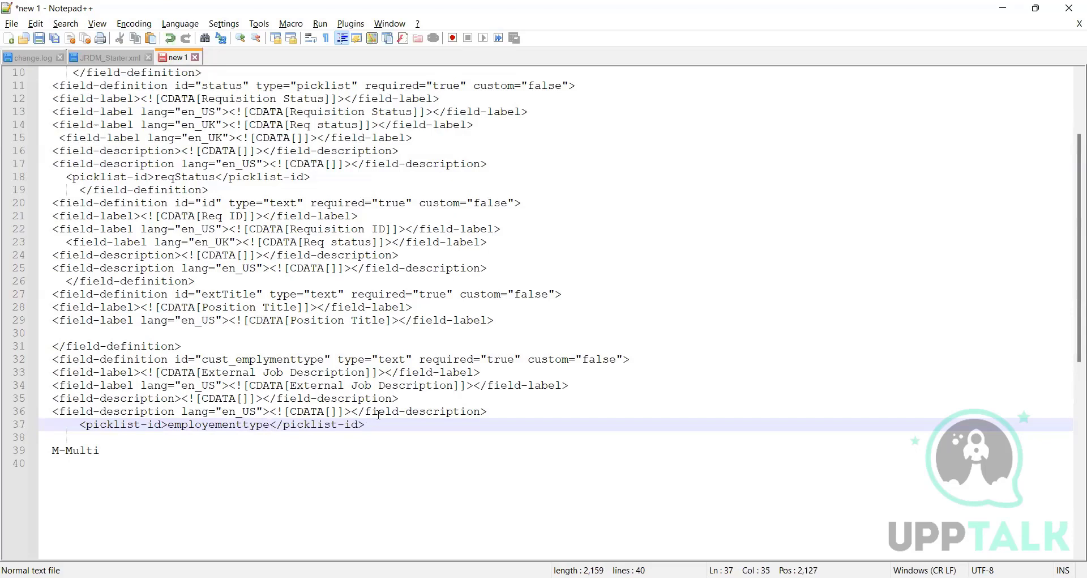
left_click(379, 412)
key("Down")
left_click(264, 359)
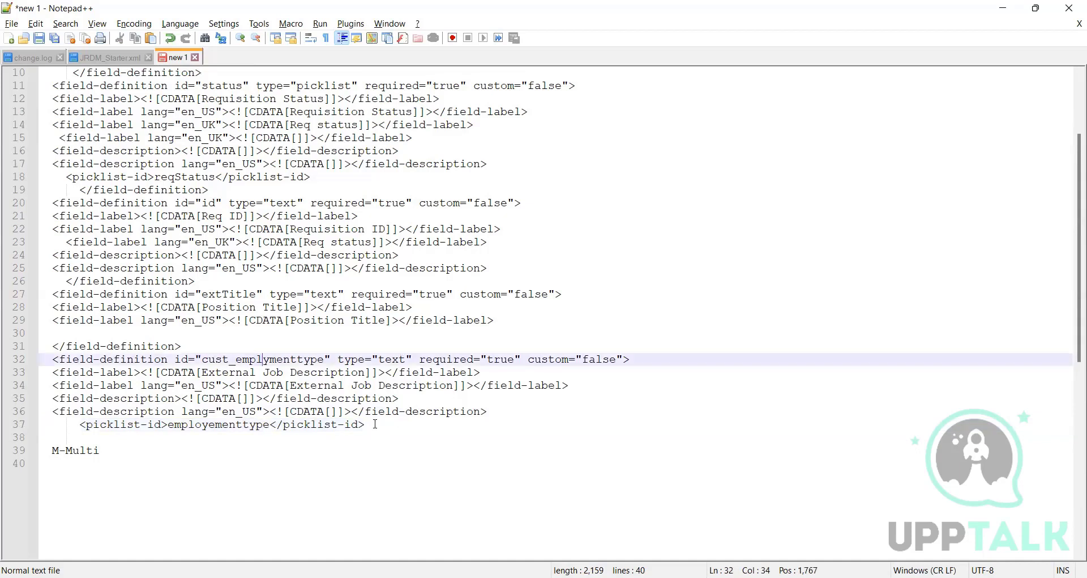
left_click(373, 423)
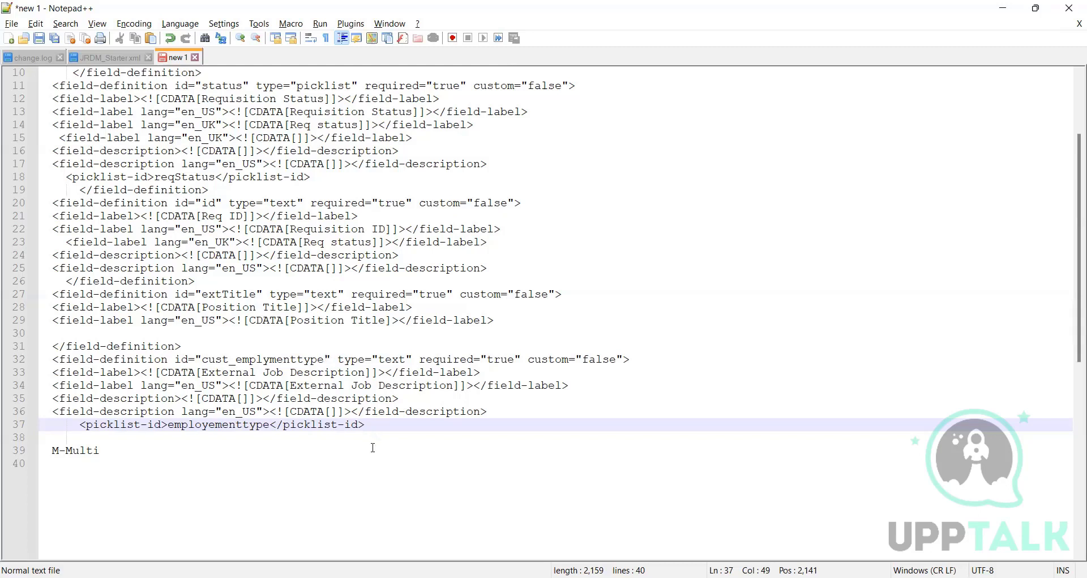
Step: Try "cust_jobrelated" as the ID of the custom field in place of cust_emplymenttype
left_click(325, 360)
key("BackSpace")
key("BackSpace")
key("BackSpace")
key("BackSpace")
key("BackSpace")
key("BackSpace")
key("BackSpace")
key("BackSpace")
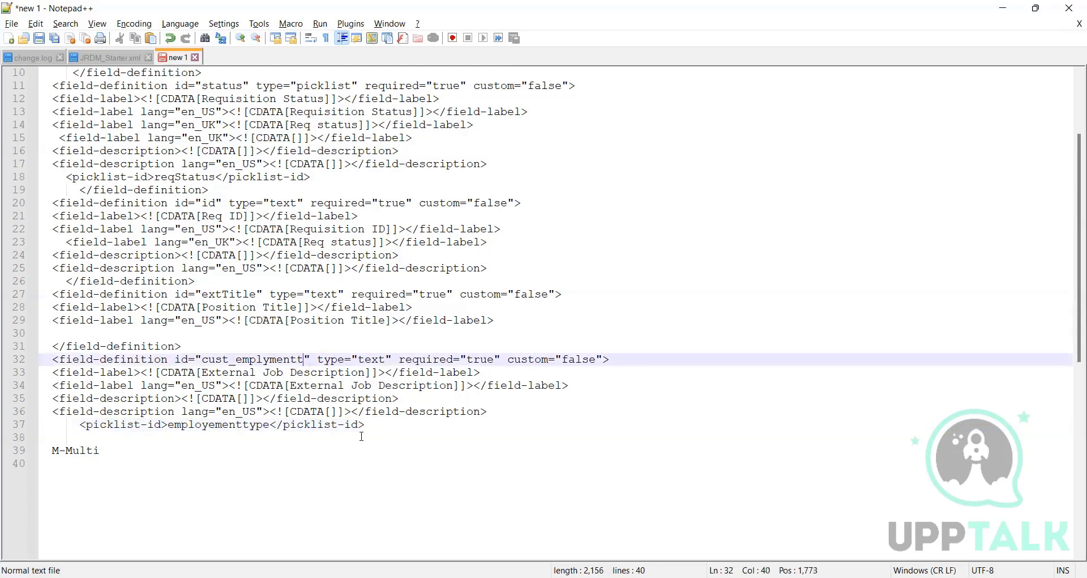
key("BackSpace")
key("BackSpace")
key("BackSpace")
key("BackSpace")
key("BackSpace")
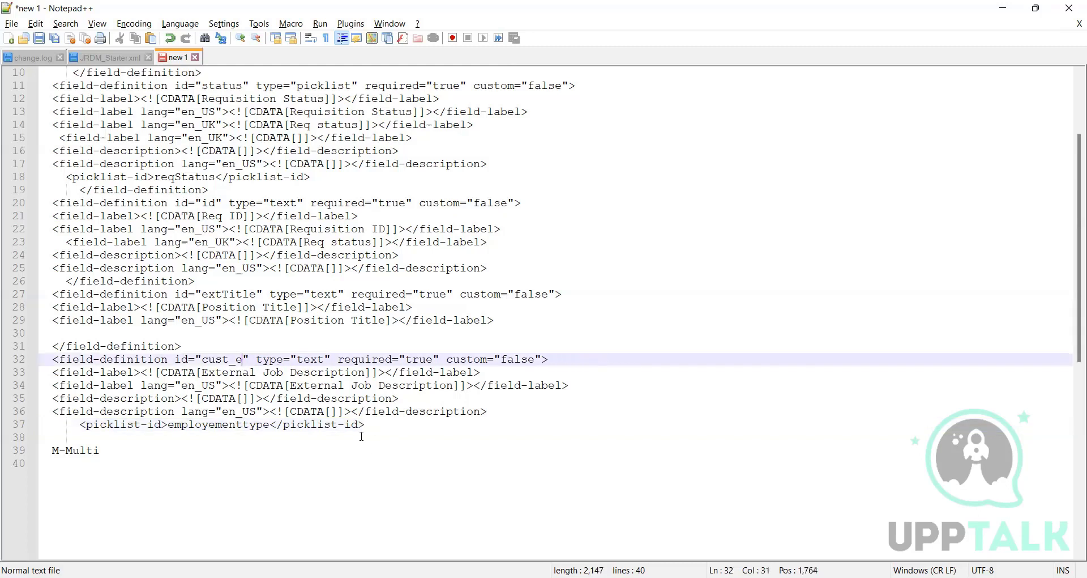
type("jobre")
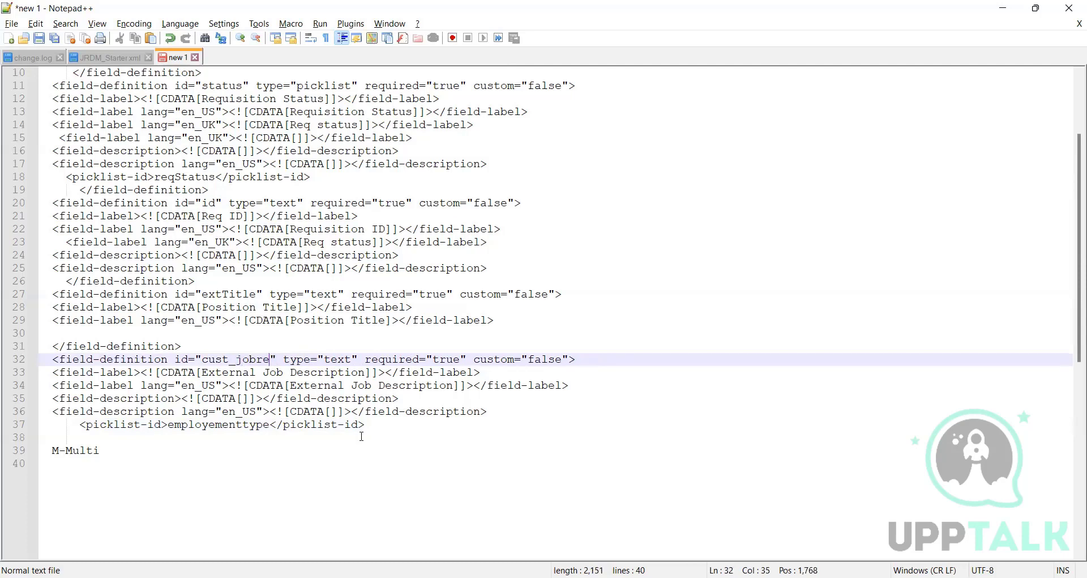
type("lated")
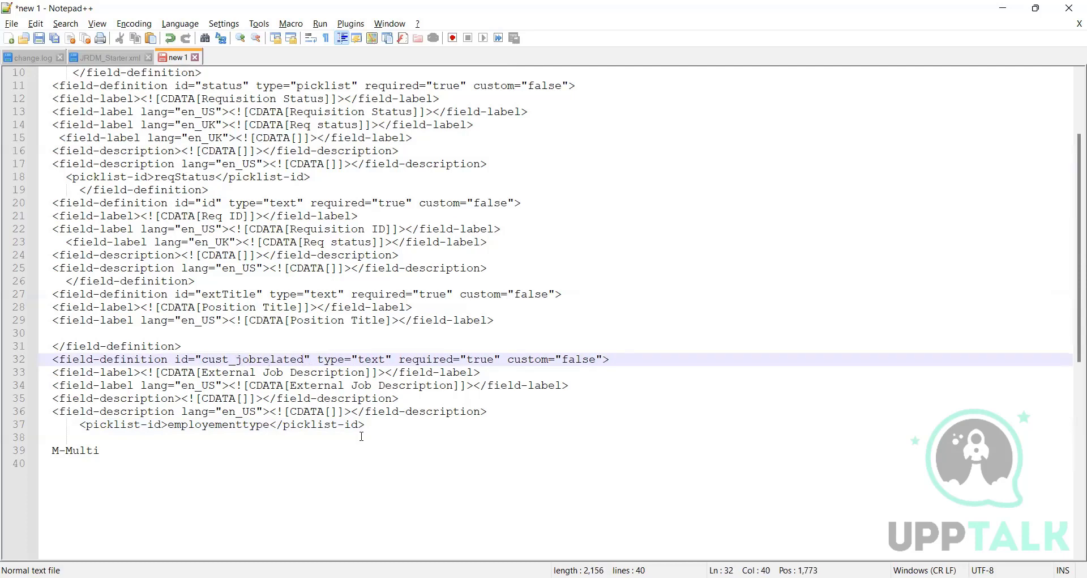
Step: Shorten the custom field's ID from its end so that only "cust_j" is left
key("BackSpace")
key("BackSpace")
key("BackSpace")
key("BackSpace")
key("BackSpace")
key("BackSpace")
key("BackSpace")
key("BackSpace")
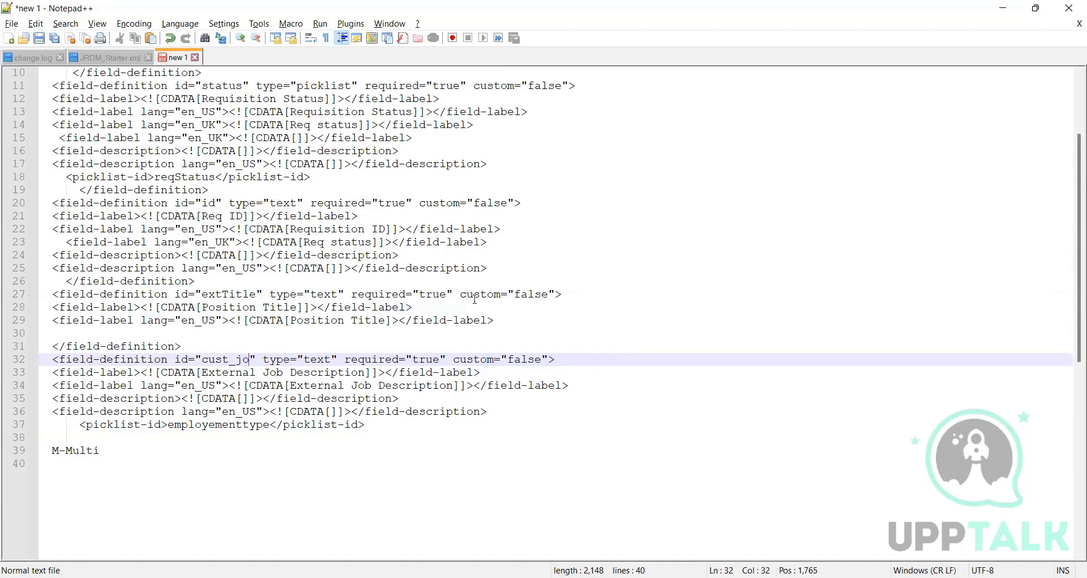
key("BackSpace")
scroll(475, 298, "up", 3)
scroll(321, 433, "down", 2)
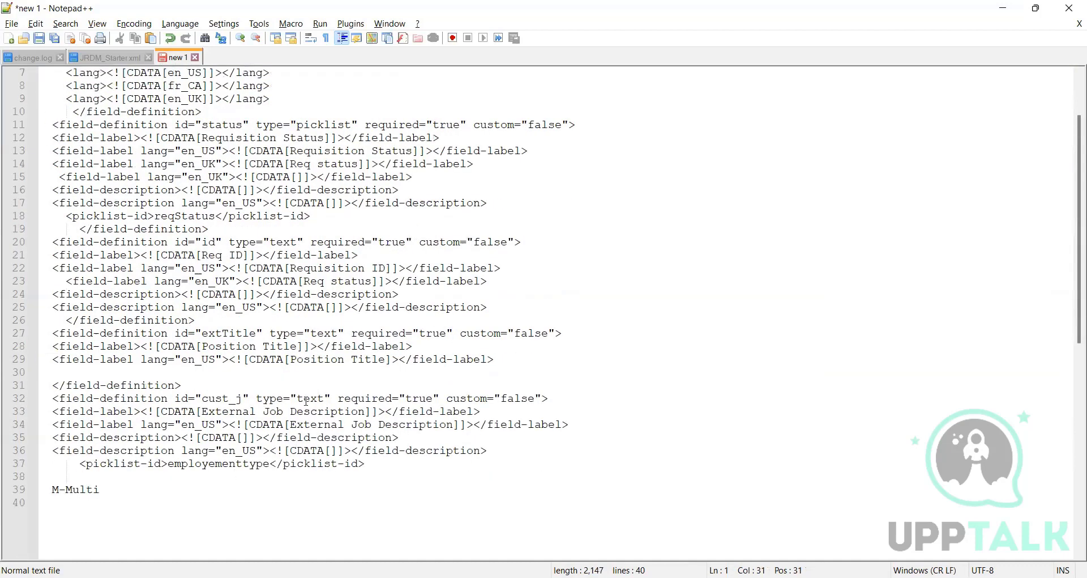
left_click(326, 398)
left_click_drag(326, 398, 298, 399)
left_click(304, 399)
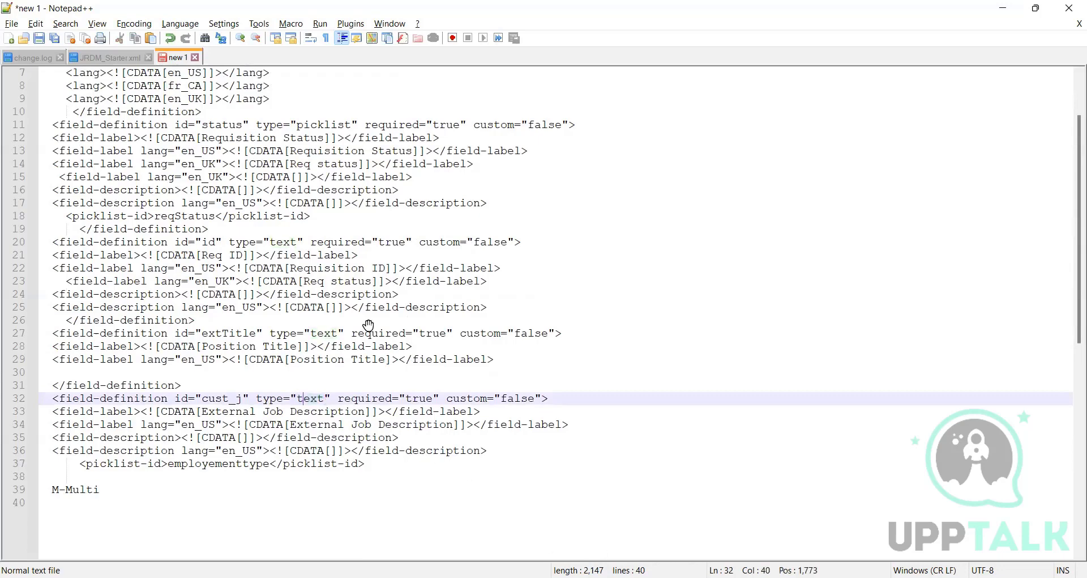
key("alt+Tab")
scroll(408, 295, "down", 2)
Step: Return the custom field's ID to "cust_emplymenttype" and place the caret at the end of its picklist-id line
type("obrelated")
key("BackSpace")
key("BackSpace")
key("BackSpace")
key("BackSpace")
key("BackSpace")
key("BackSpace")
key("BackSpace")
key("BackSpace")
key("BackSpace")
key("BackSpace")
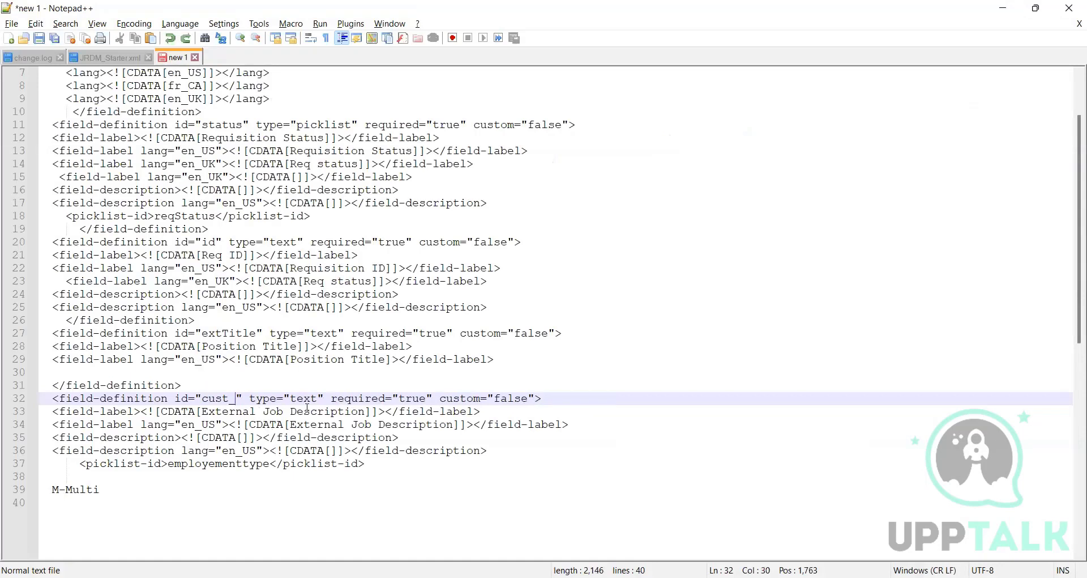
type("emplymenttype\\")
key("BackSpace")
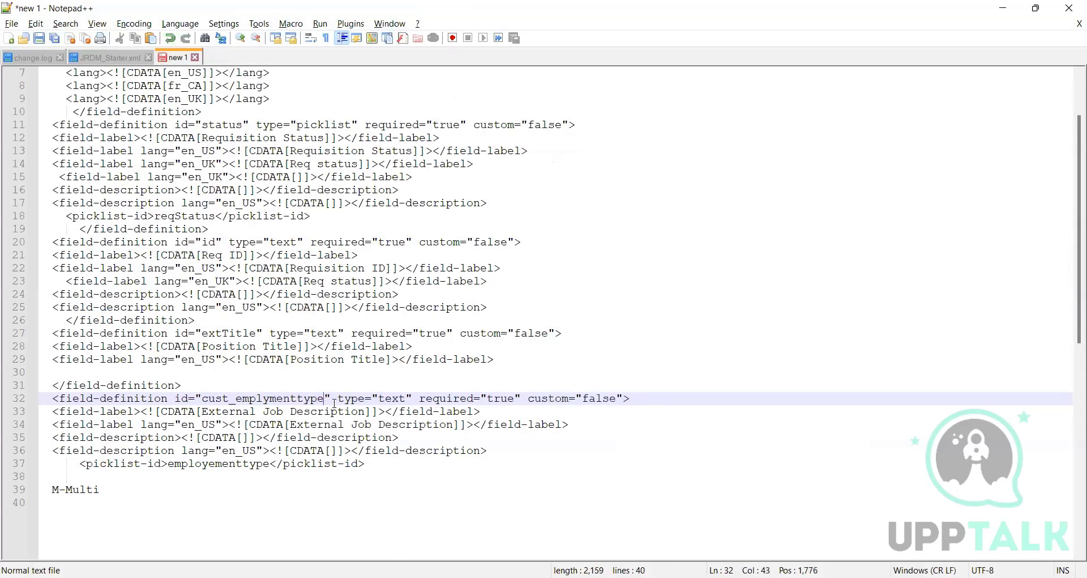
left_click(374, 465)
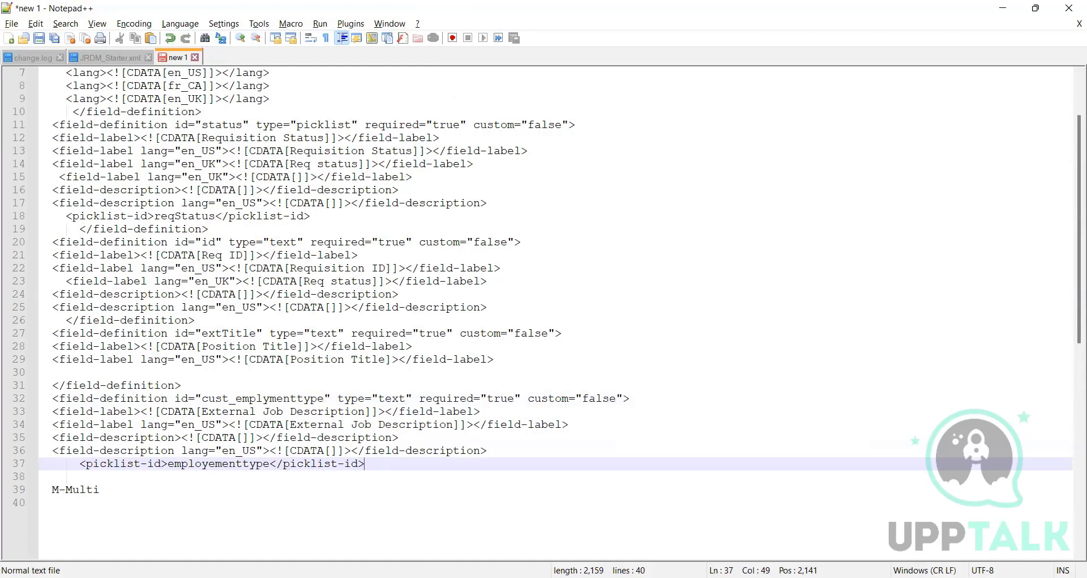
Step: Switch to the browser's Manage Templates page and recheck the filter1-15 and mfield1-15 entries in the Acrobat guide
key("alt+Tab")
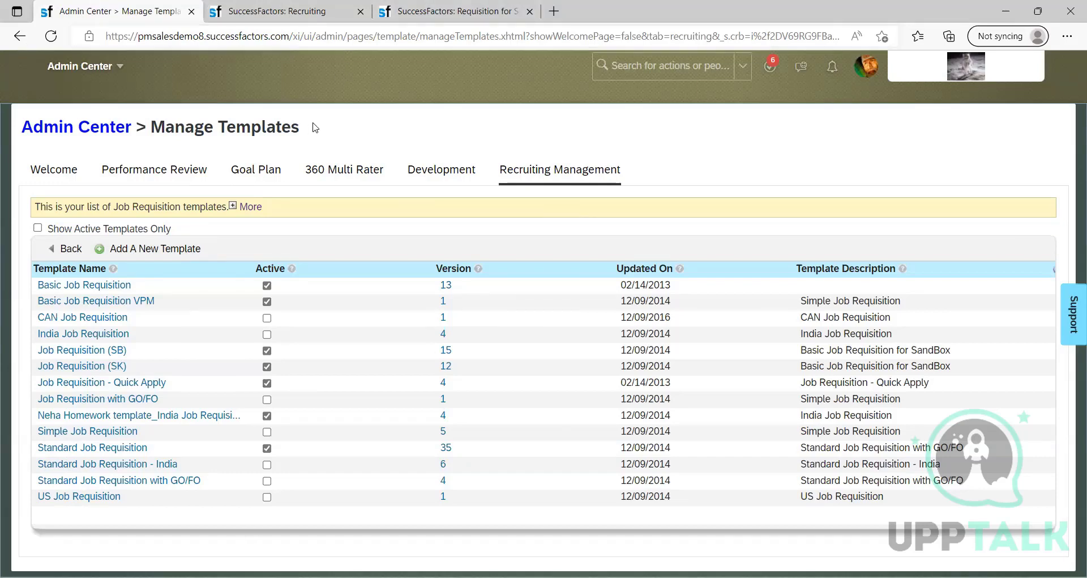
left_click(629, 73)
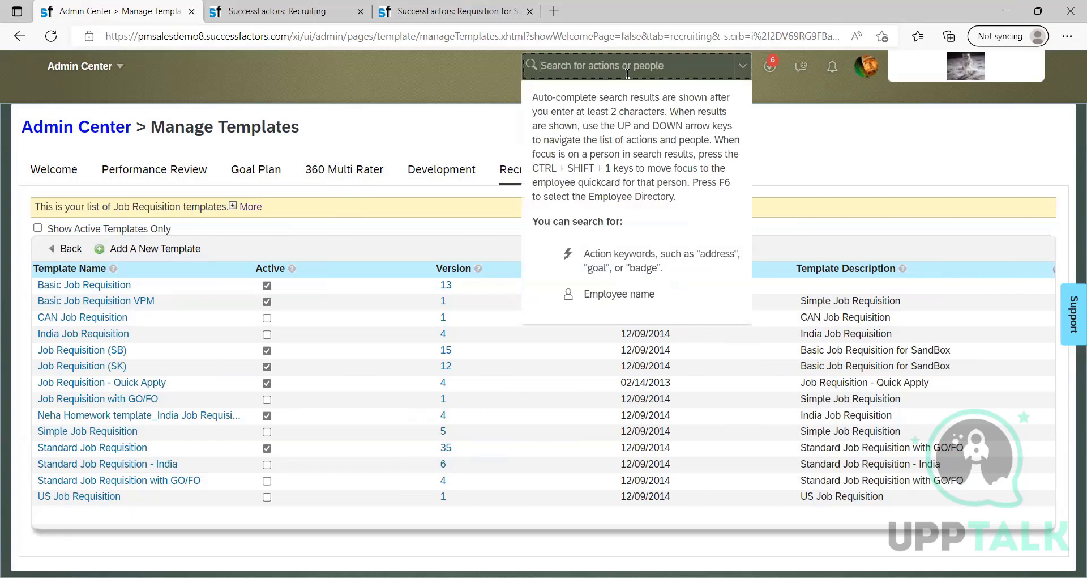
left_click(435, 114)
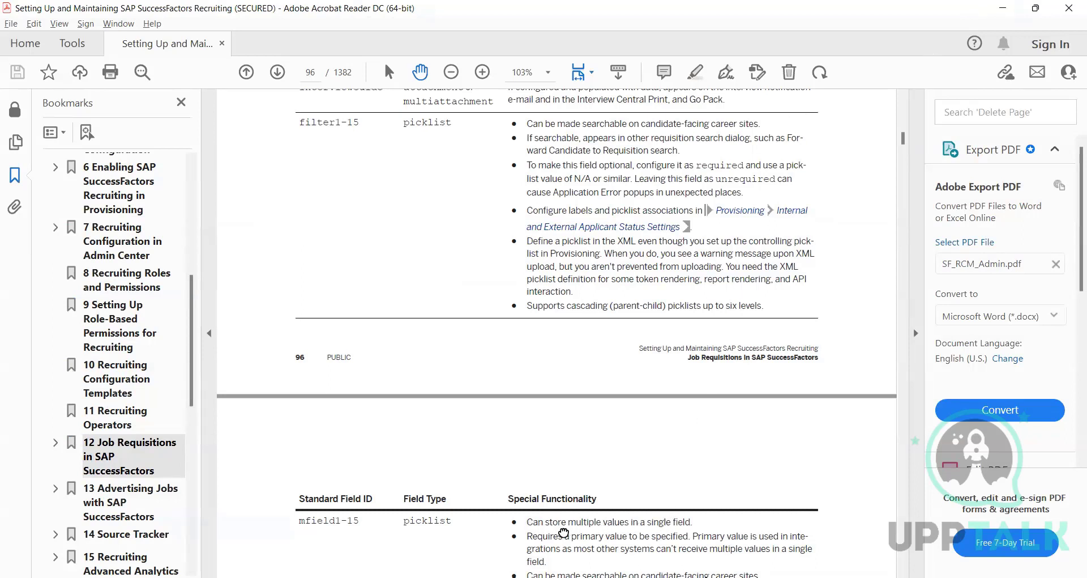
scroll(560, 532, "down", 1)
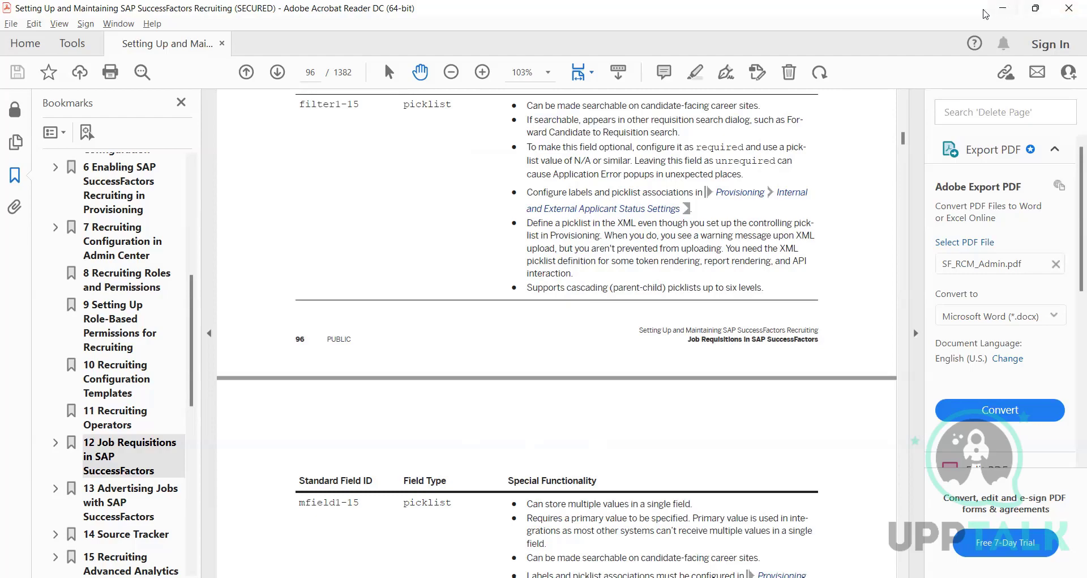
left_click(1004, 12)
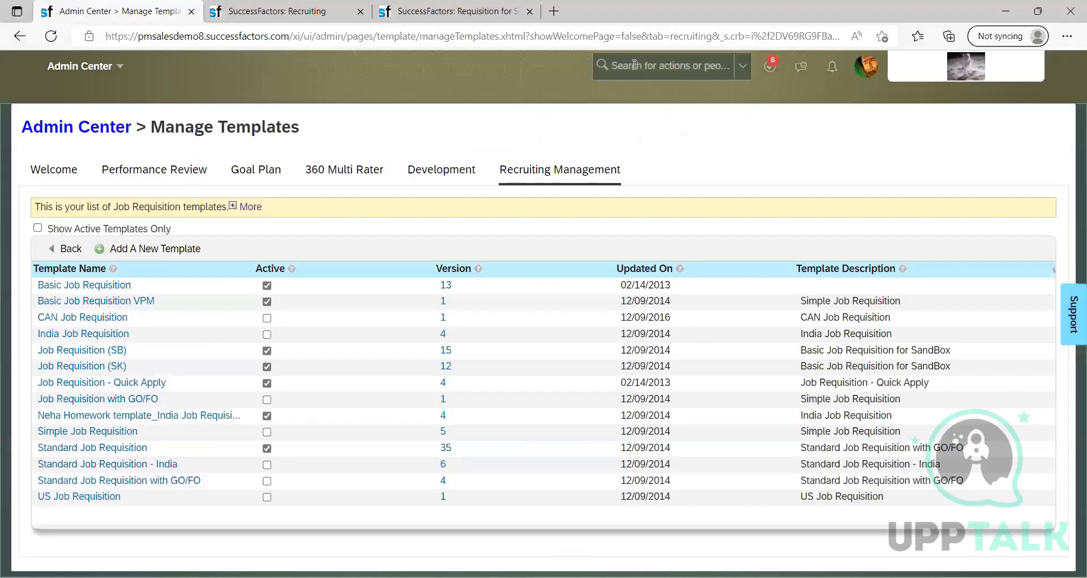
left_click(634, 65)
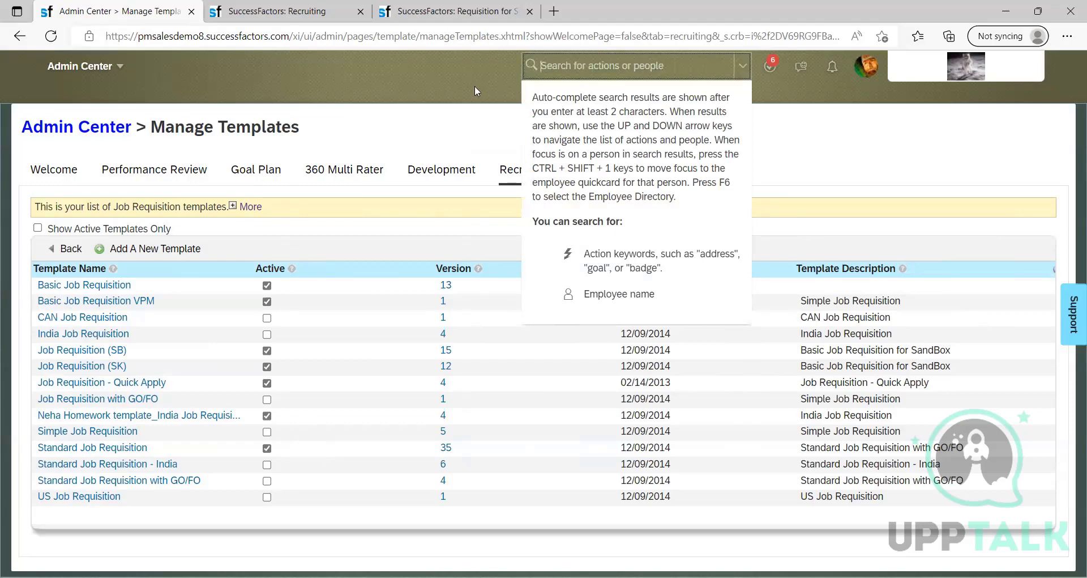
left_click(379, 113)
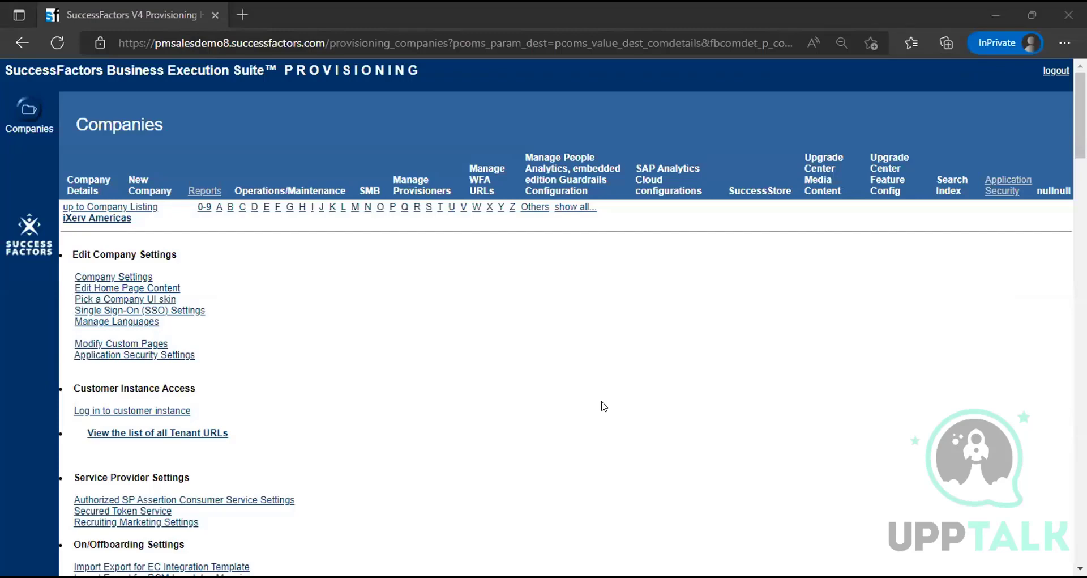
Step: Switch to the Provisioning site and open Internal and External Applicant Search Settings under Managing Recruiting
scroll(604, 407, "down", 1)
scroll(605, 407, "up", 2)
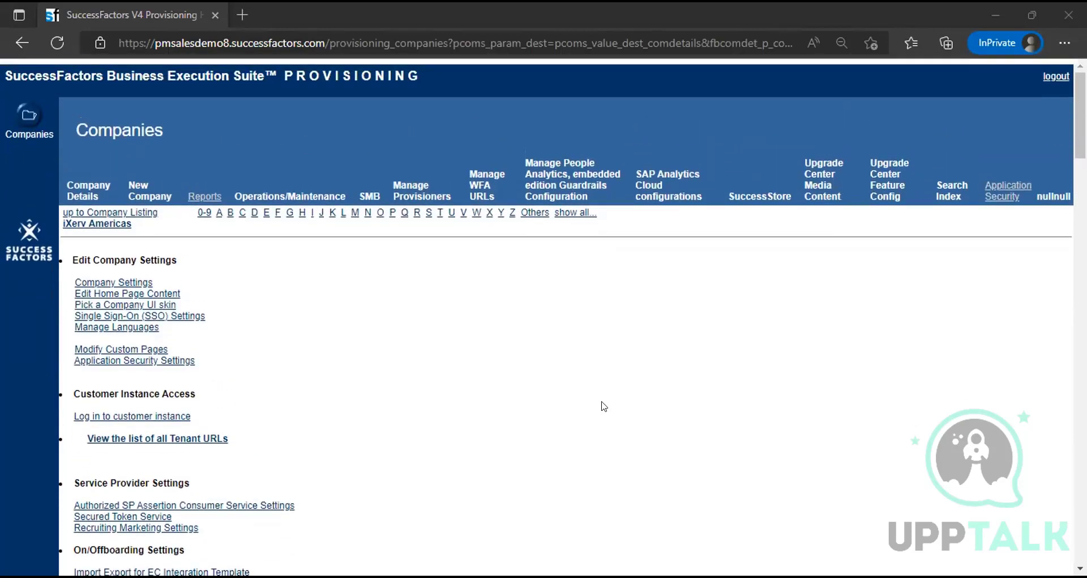
scroll(604, 406, "down", 20)
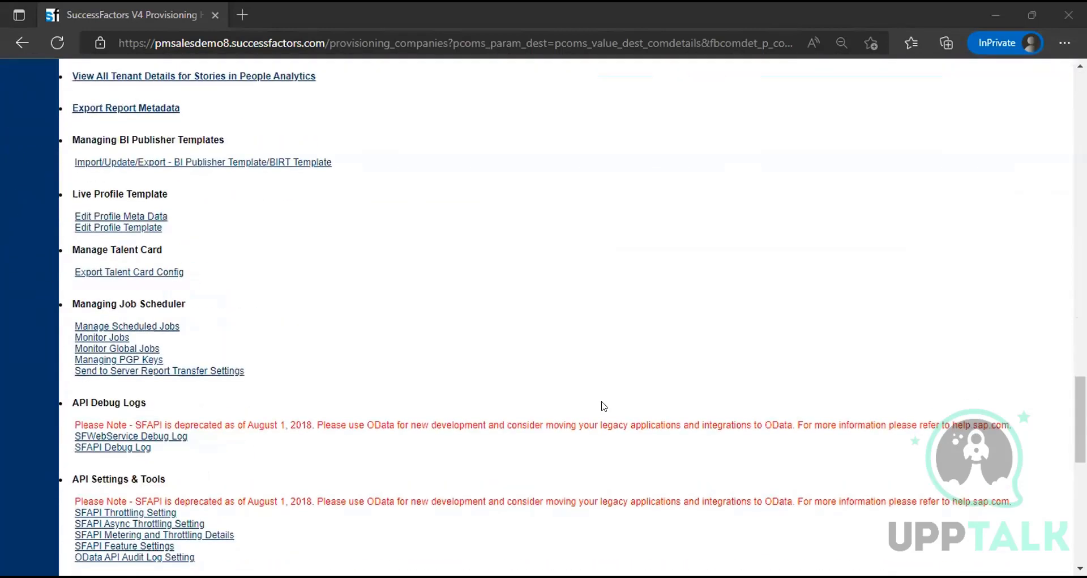
scroll(604, 407, "down", 3)
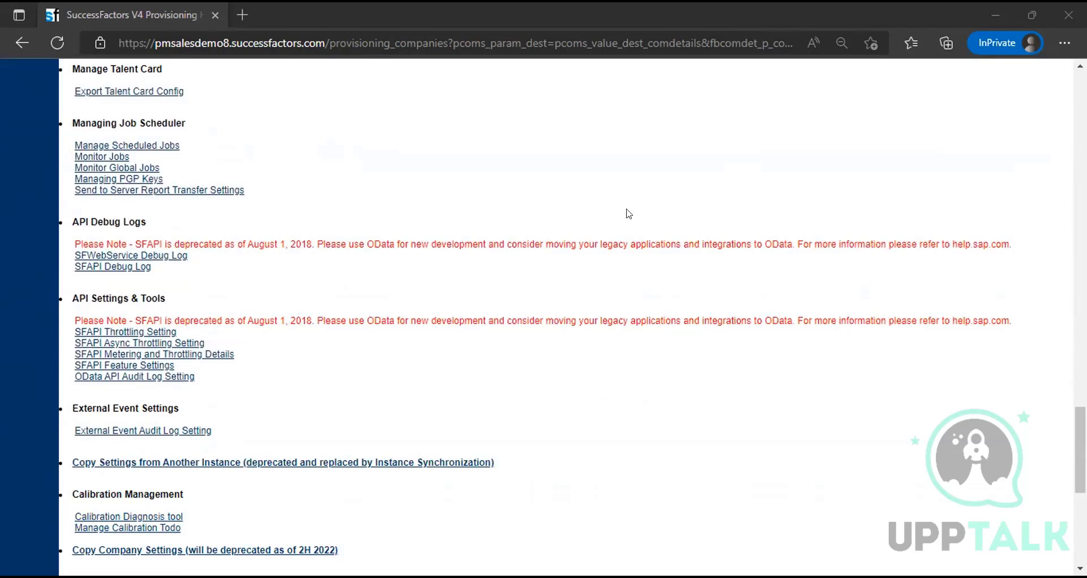
scroll(620, 216, "up", 4)
scroll(620, 216, "up", 7)
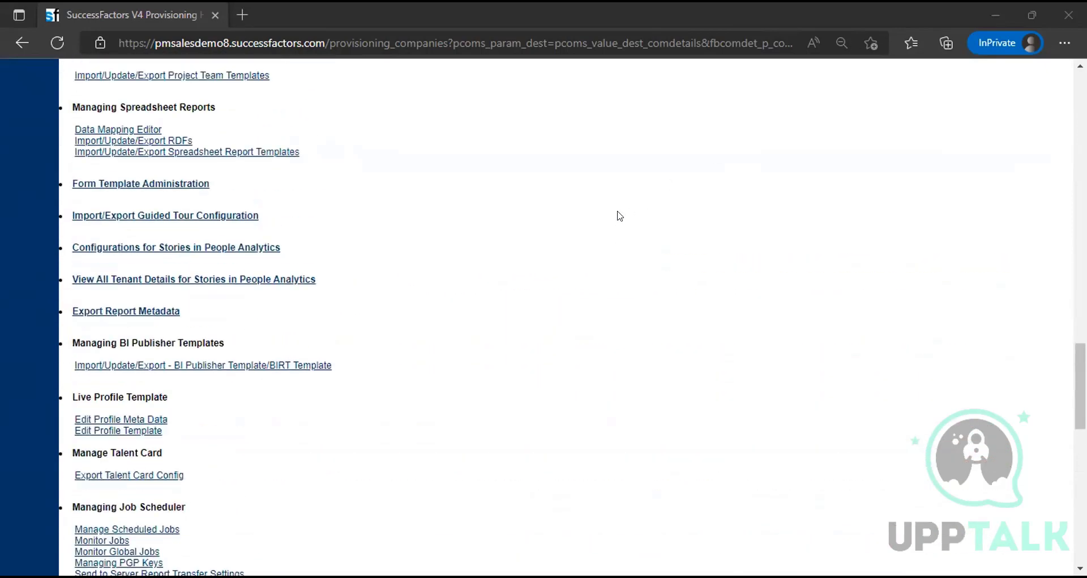
scroll(619, 216, "up", 3)
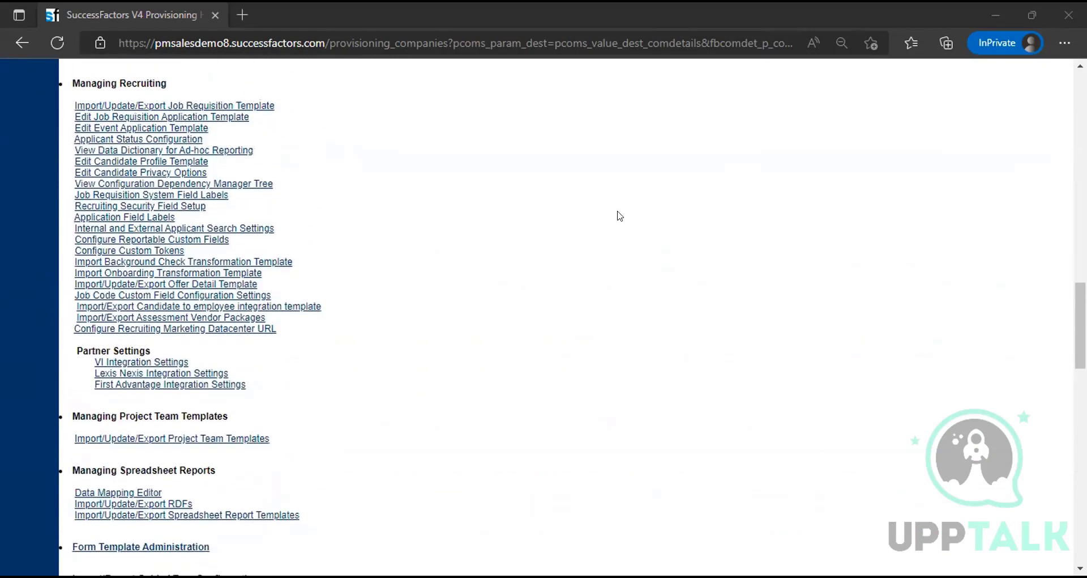
scroll(620, 216, "down", 1)
scroll(619, 216, "down", 1)
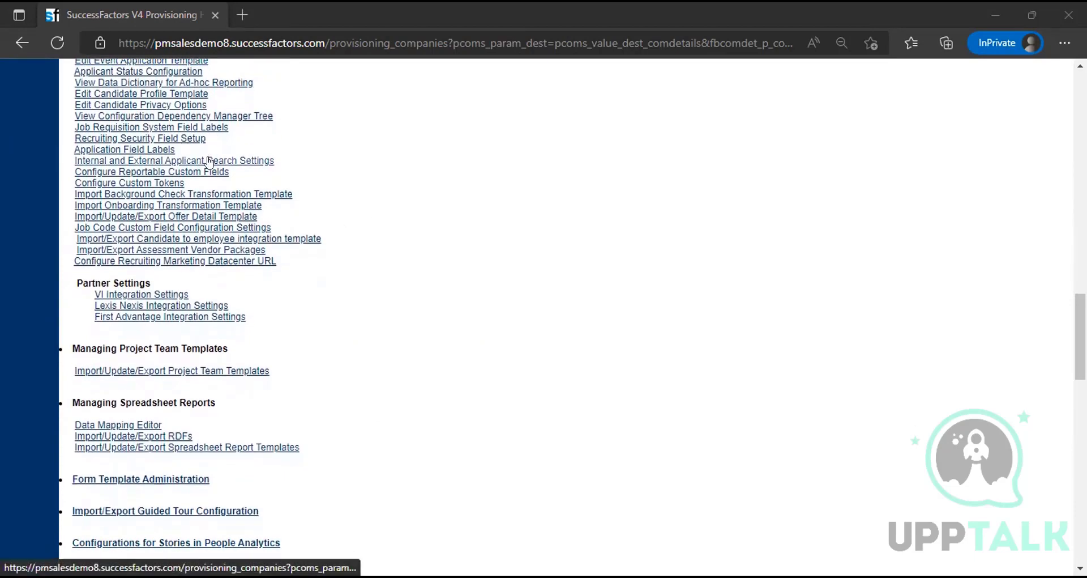
left_click(210, 161)
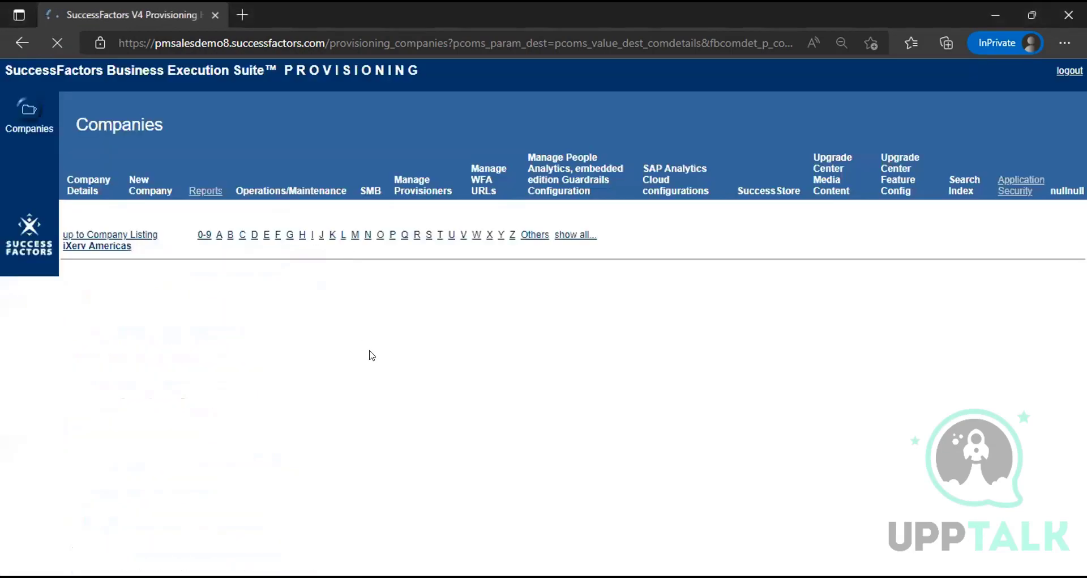
Step: Review the Internal Site's standard filters and the field labels and picklist IDs of its custom filter and mfield entries
scroll(372, 355, "down", 15)
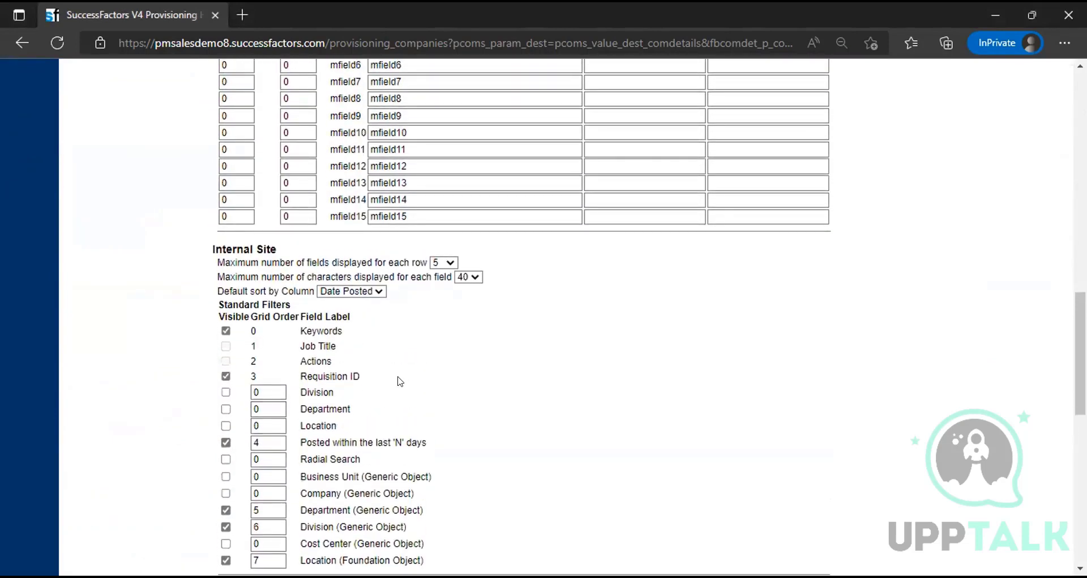
scroll(399, 380, "down", 2)
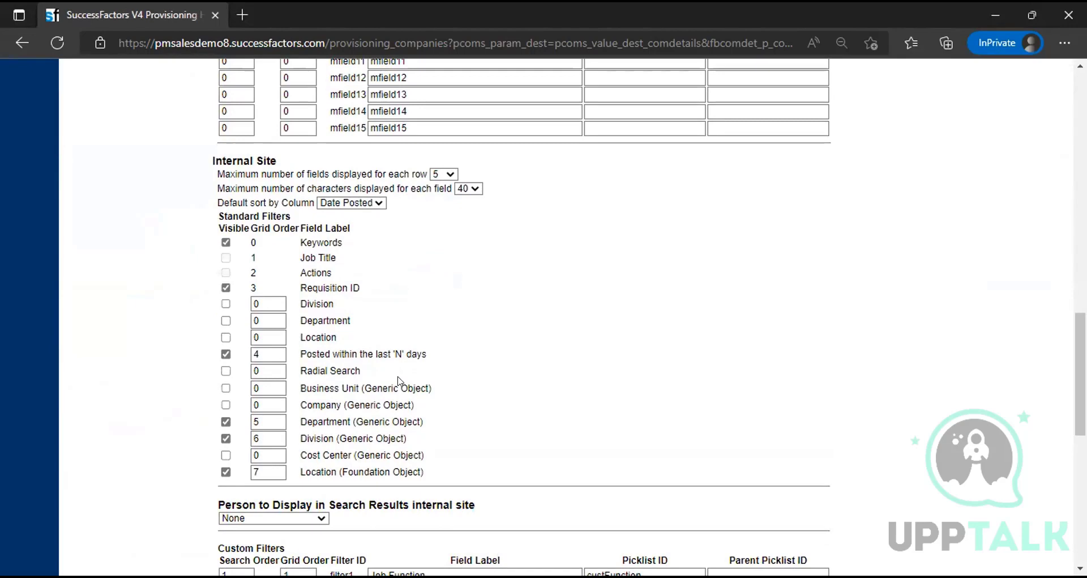
scroll(399, 380, "down", 4)
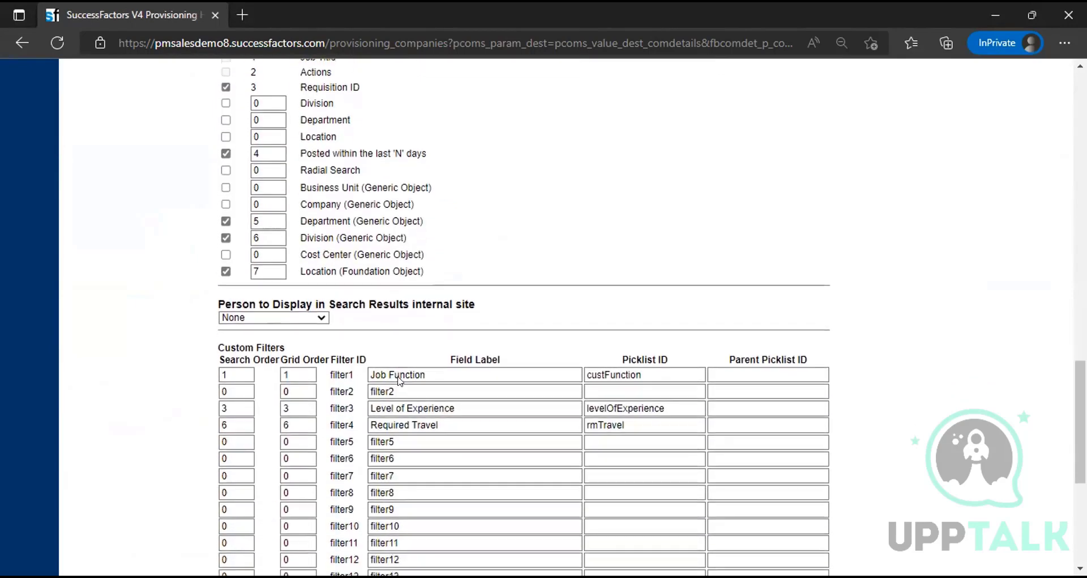
scroll(395, 377, "down", 2)
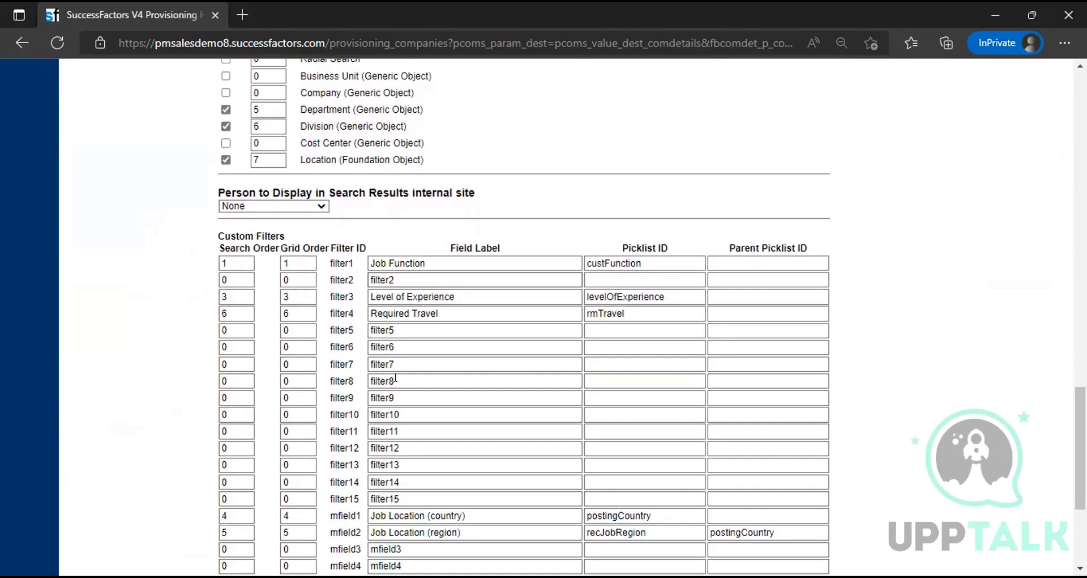
scroll(395, 378, "down", 1)
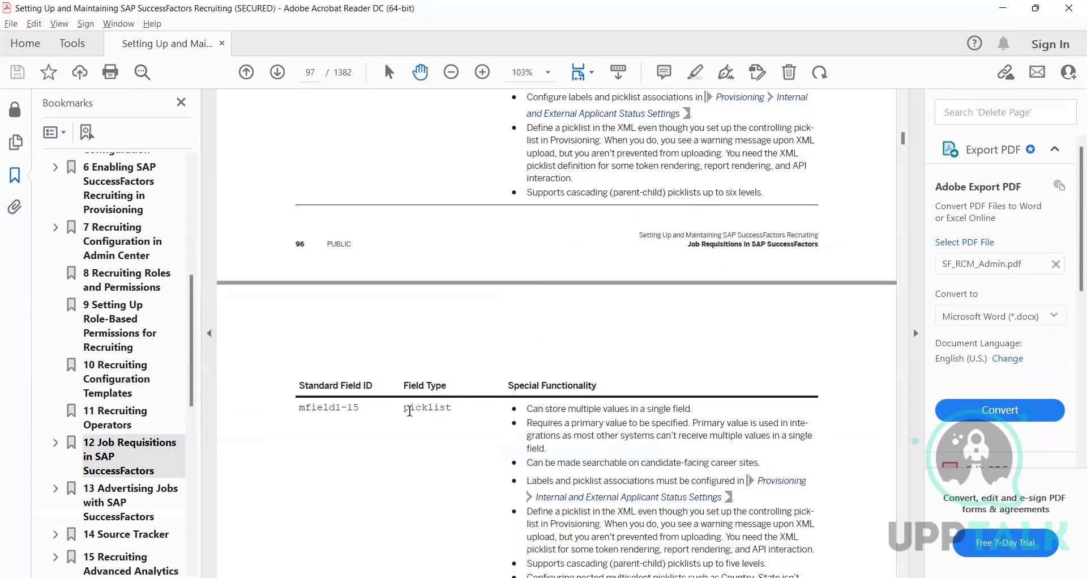
Step: Switch to the Acrobat guide and read the special functionality of mfield1-15, marking the note on multiple values in a single field
double_click(536, 408)
left_click_drag(566, 413, 695, 407)
left_click(696, 408)
left_click_drag(696, 409, 532, 401)
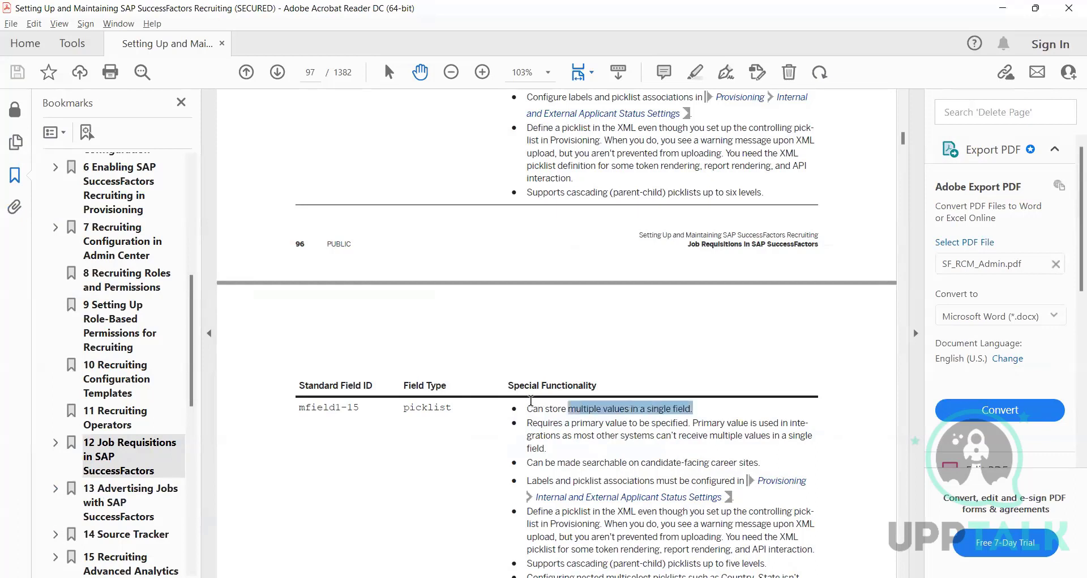
left_click(564, 421)
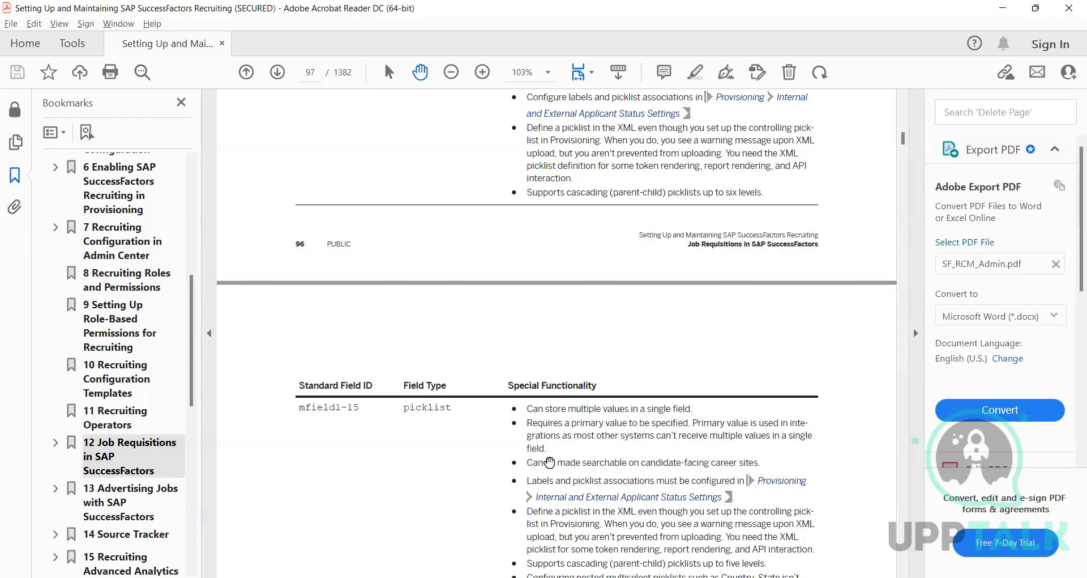
scroll(550, 464, "down", 5)
scroll(549, 463, "down", 3)
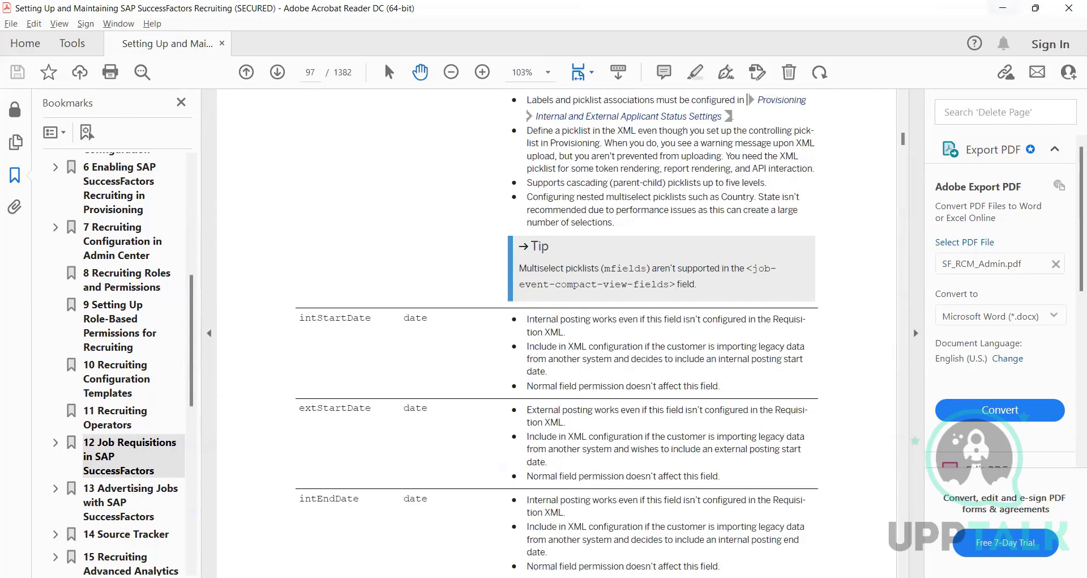
Step: Switch to JRDM_Starter.xml in Notepad++ and search the file for "mfield"
left_click(1002, 8)
key("alt+Tab")
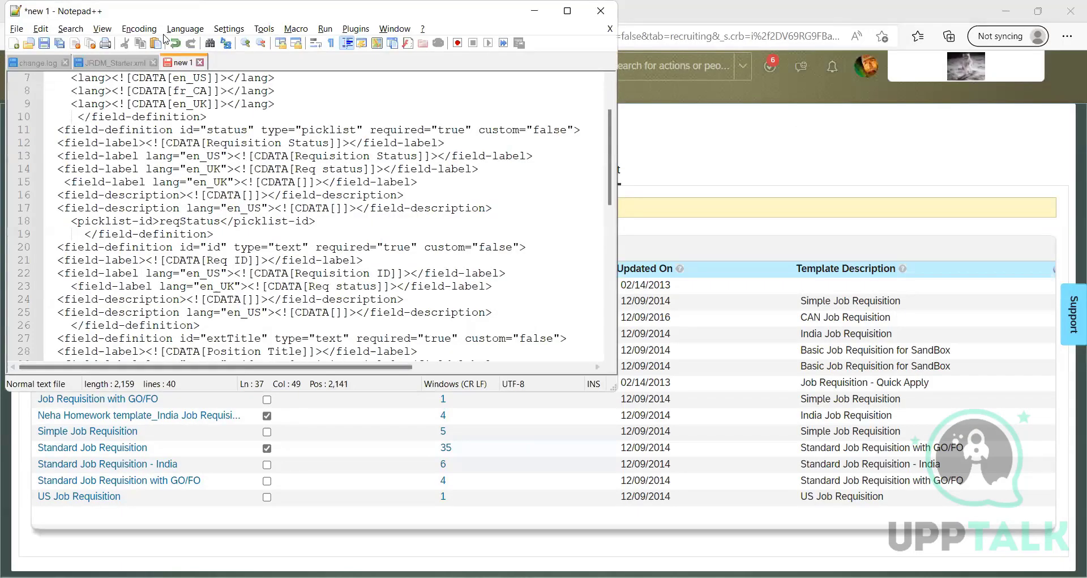
left_click(128, 61)
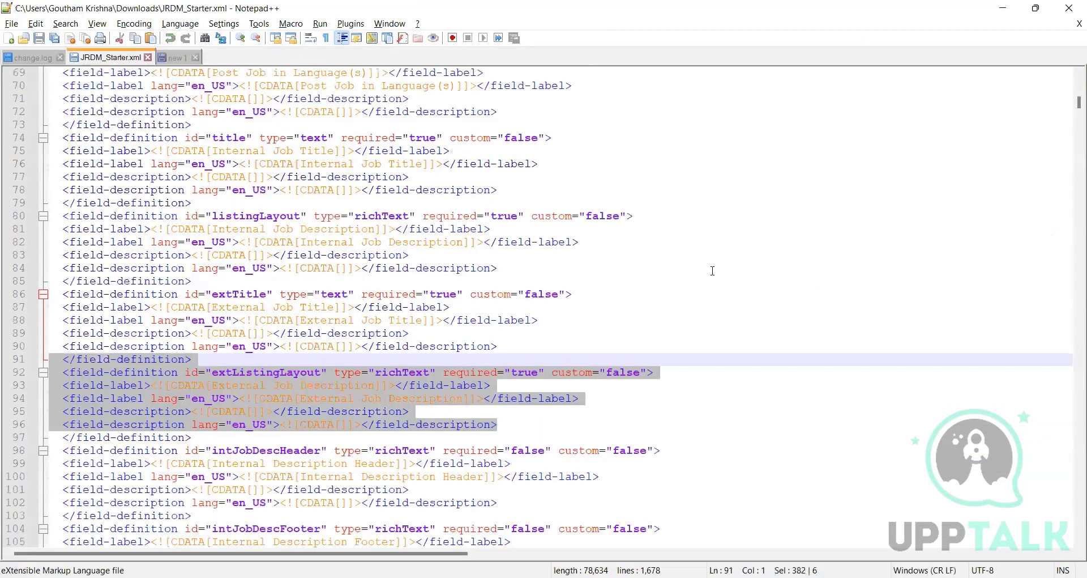
left_click(711, 269)
scroll(712, 269, "down", 9)
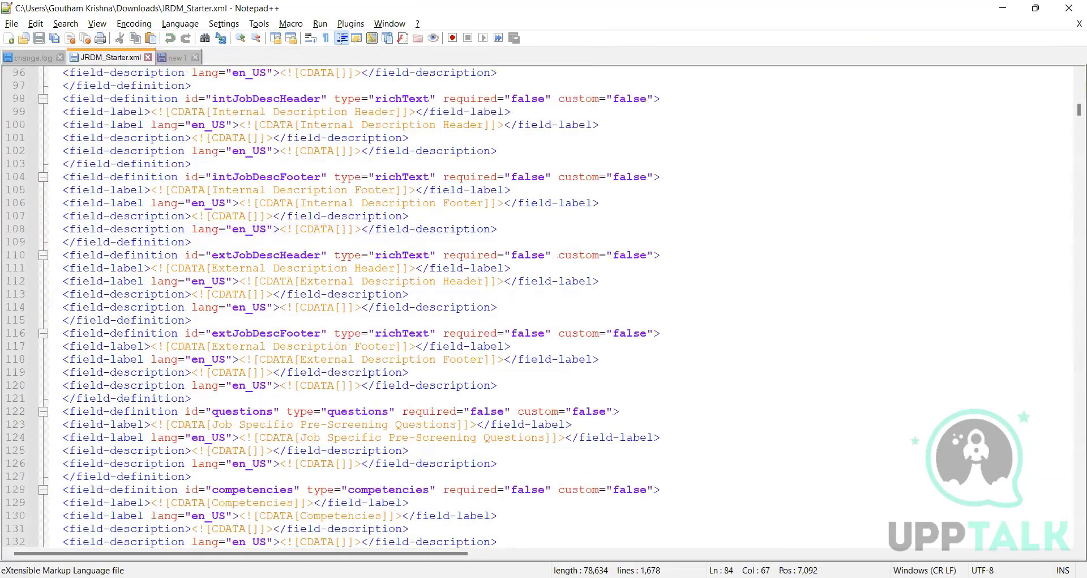
key("ctrl+f")
type("mfie")
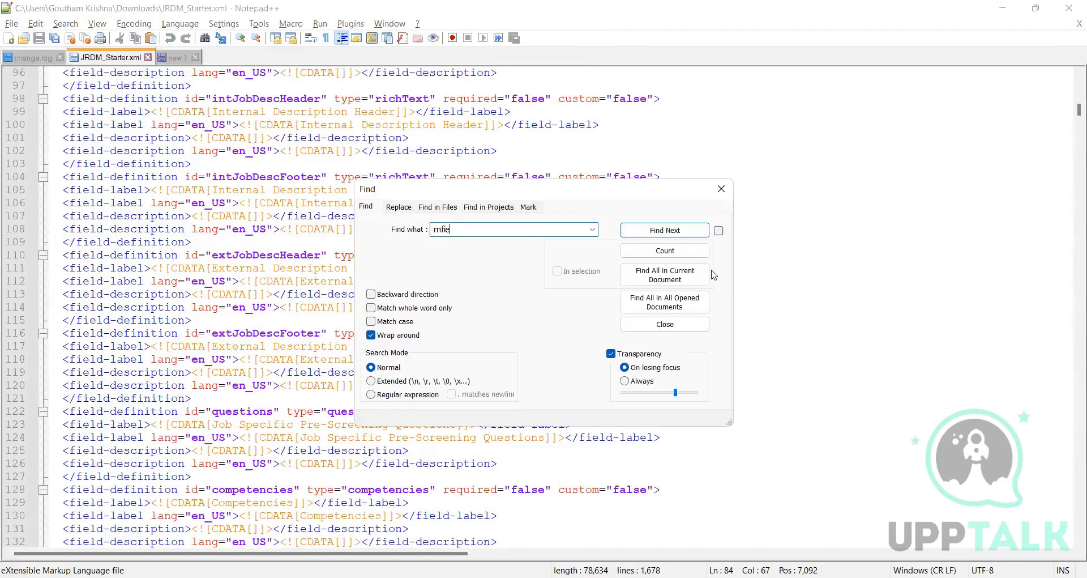
type("ld")
key("Return")
key("Escape")
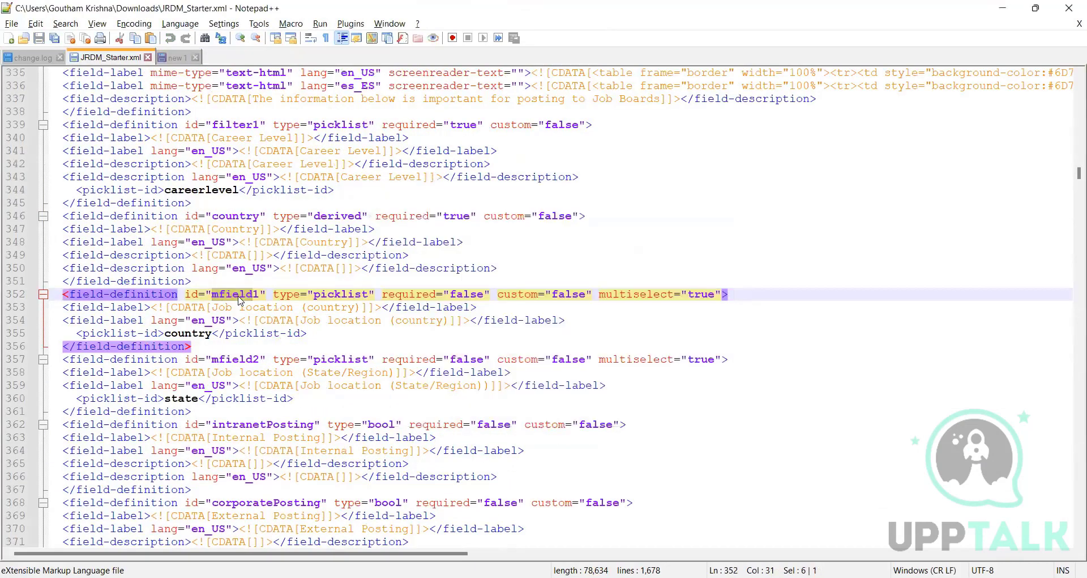
Step: Examine the mfield1 definition's ID, picklist type, required and multiselect attributes, and its job location labels
double_click(241, 296)
double_click(326, 295)
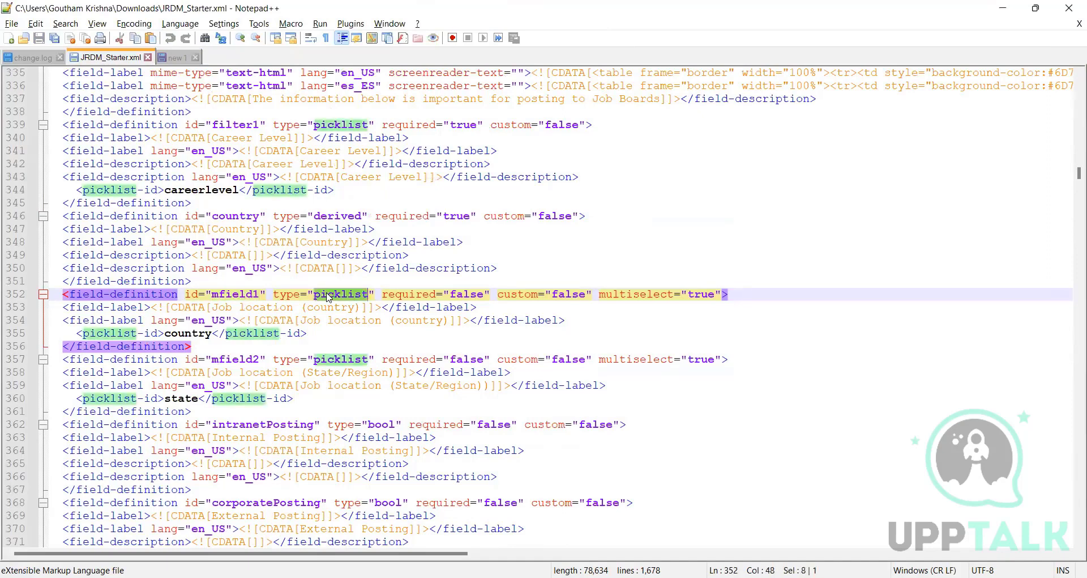
left_click(469, 293)
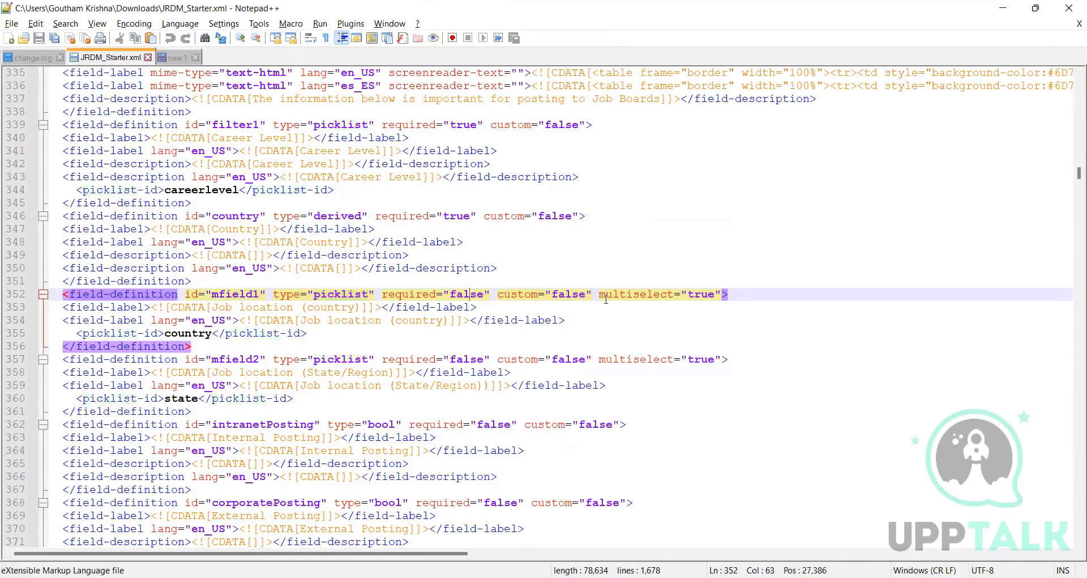
left_click(680, 294)
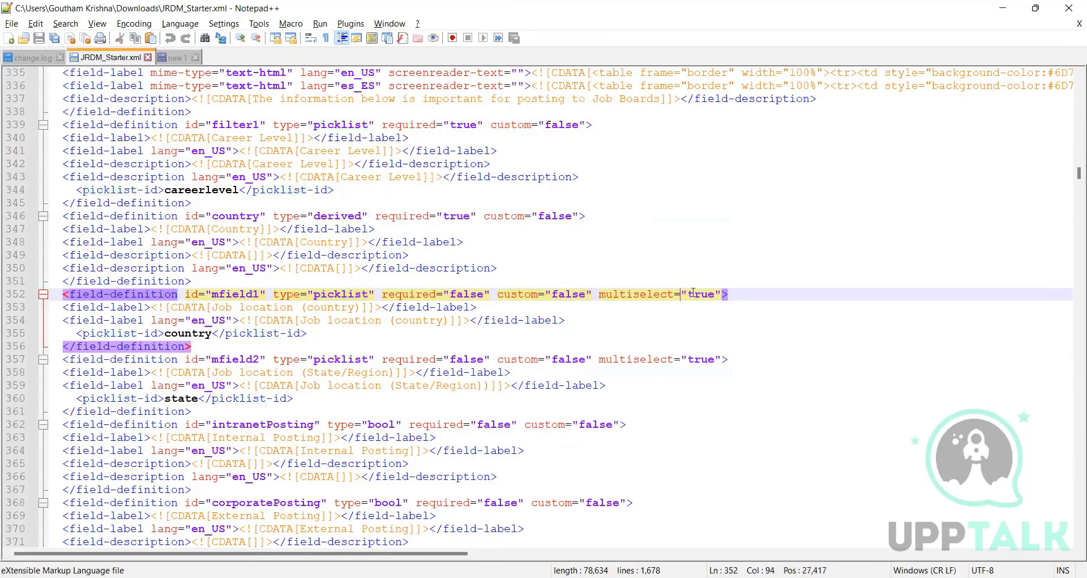
left_click(274, 307)
left_click(362, 320)
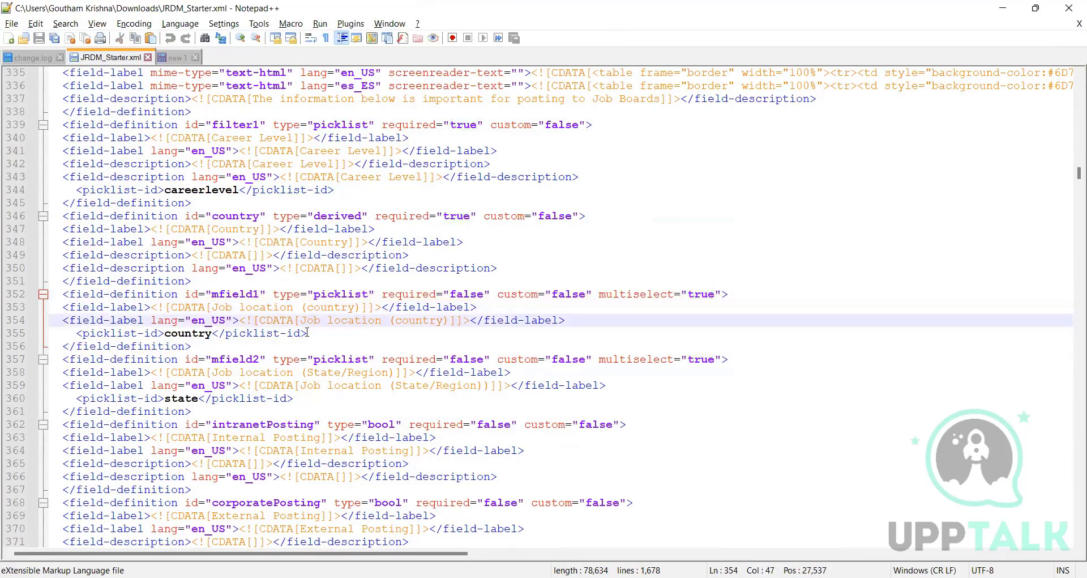
left_click_drag(307, 319, 451, 317)
key("shift+Down")
key("shift+Up")
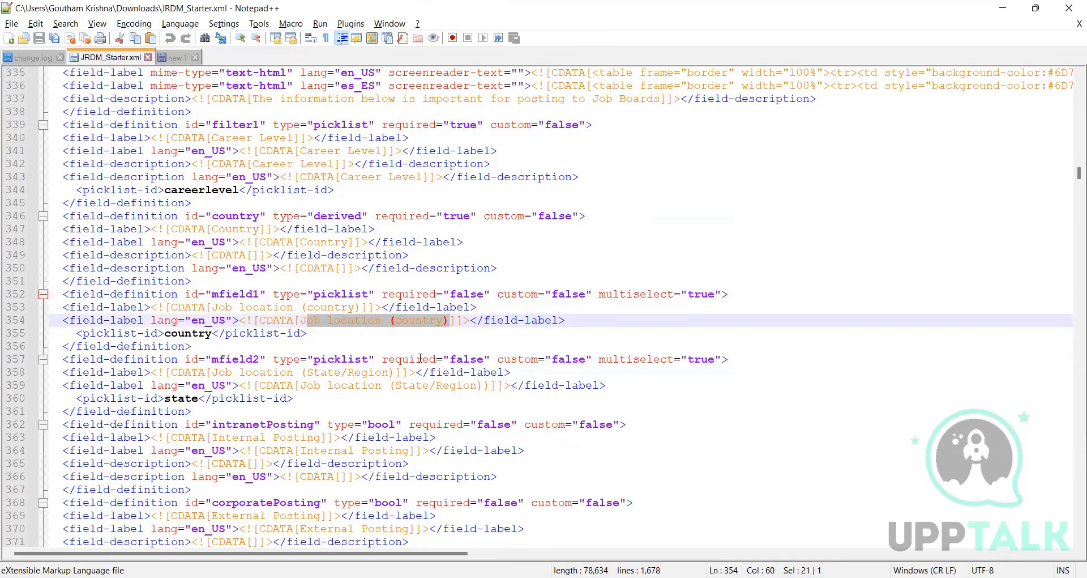
Step: Examine the whole mfield1 block down to its picklist-id line, then highlight the field ID mfield1
left_click_drag(310, 332, 32, 282)
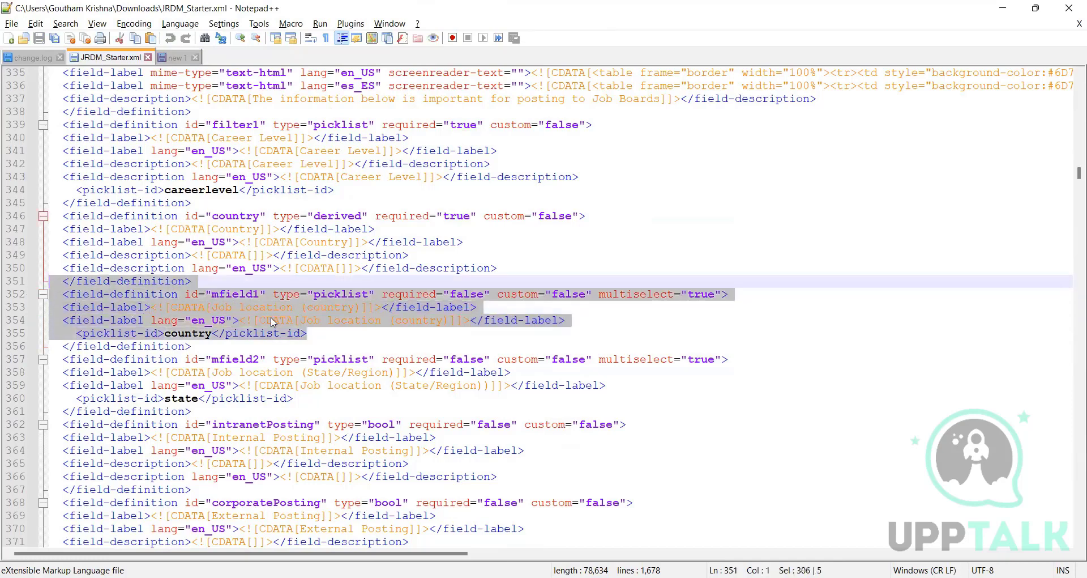
left_click(312, 333)
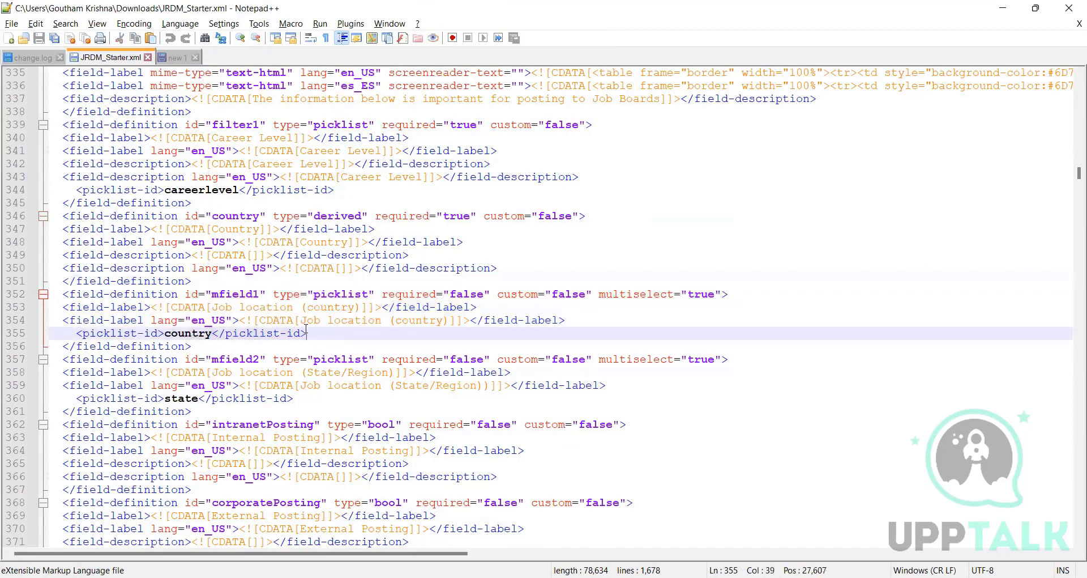
left_click_drag(311, 333, 45, 283)
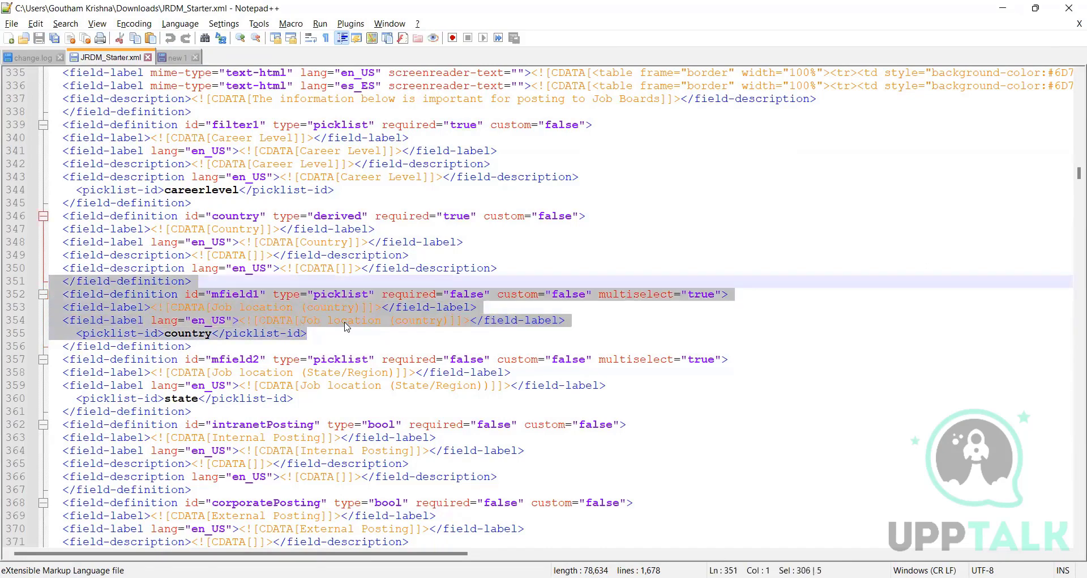
left_click(325, 331)
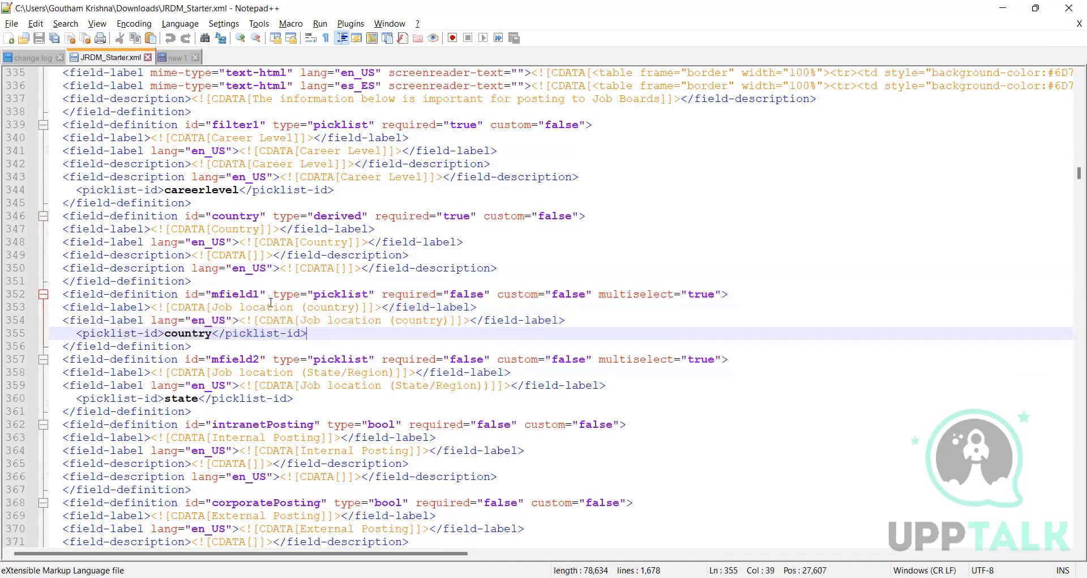
left_click(230, 294)
double_click(247, 294)
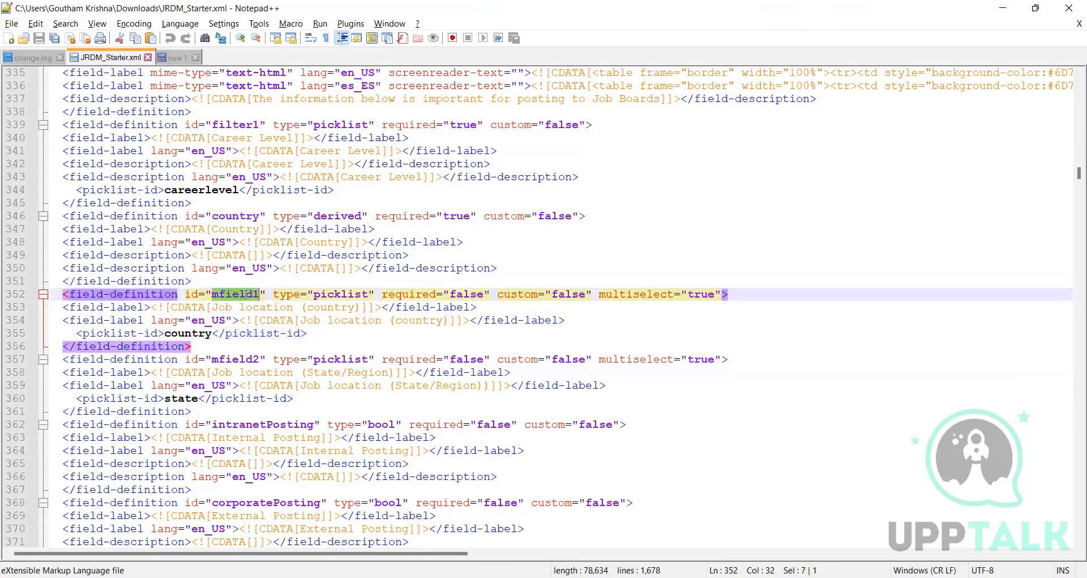
left_click(261, 294)
left_click_drag(259, 294, 212, 293)
left_click_drag(356, 307, 260, 294)
left_click(212, 294)
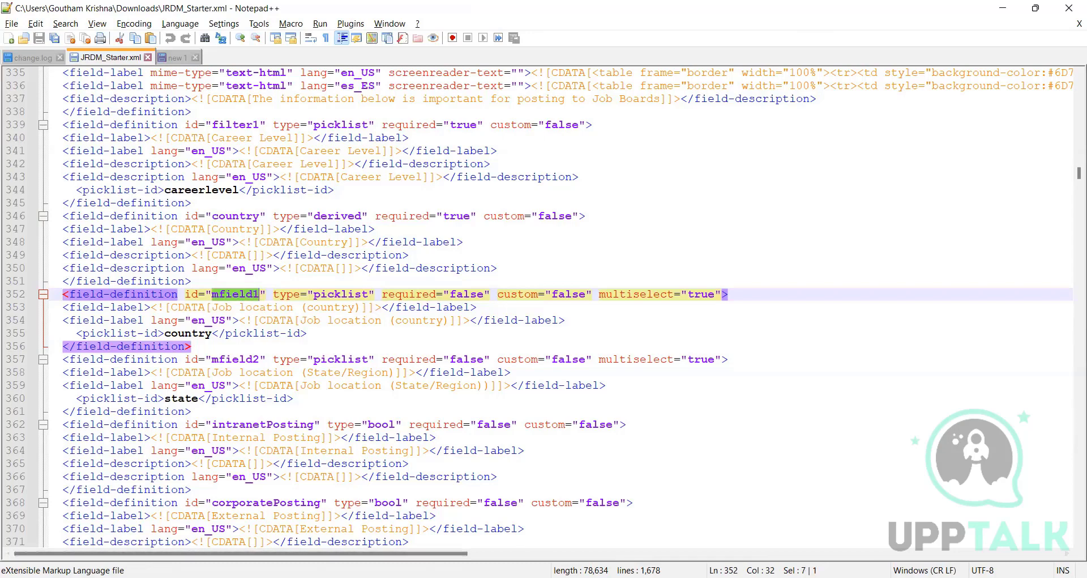
Step: Switch to the Acrobat guide and review the standard fields on pages 97 to 99, returning to the mfield1-15 picklist row
key("alt+Tab")
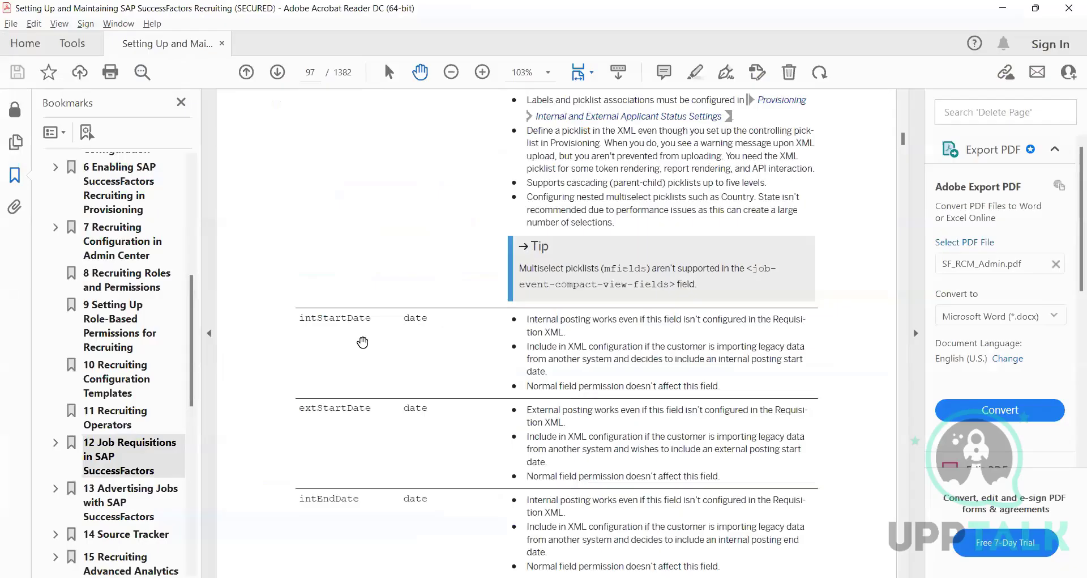
scroll(387, 356, "down", 15)
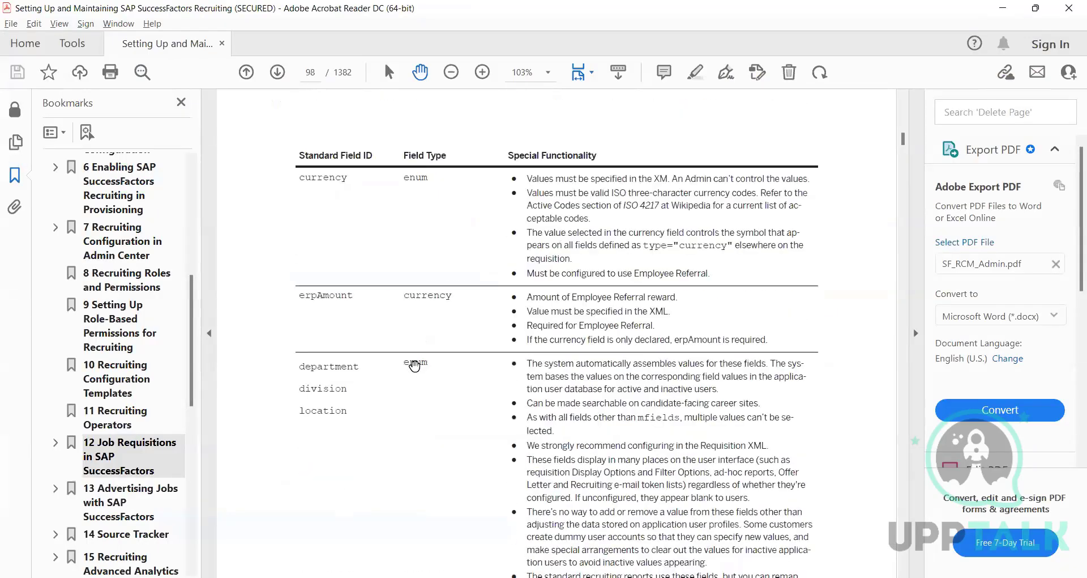
scroll(416, 369, "down", 15)
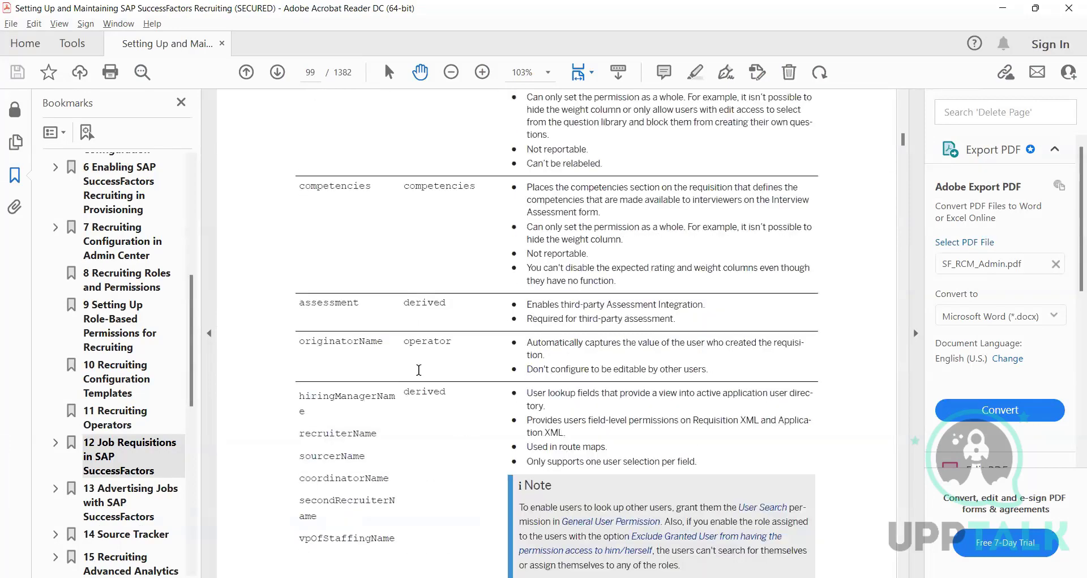
scroll(423, 371, "up", 15)
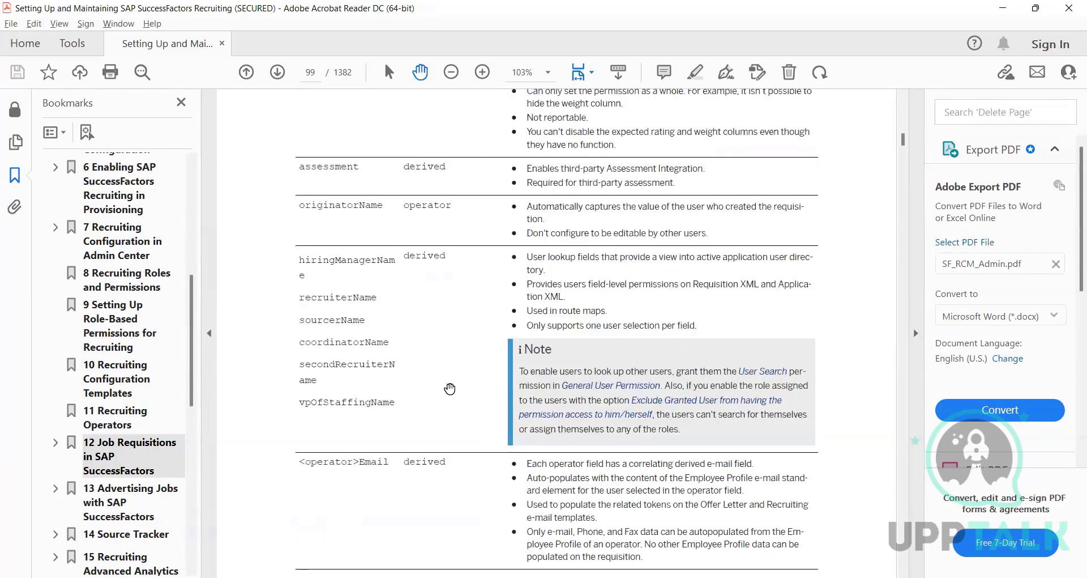
scroll(466, 401, "up", 15)
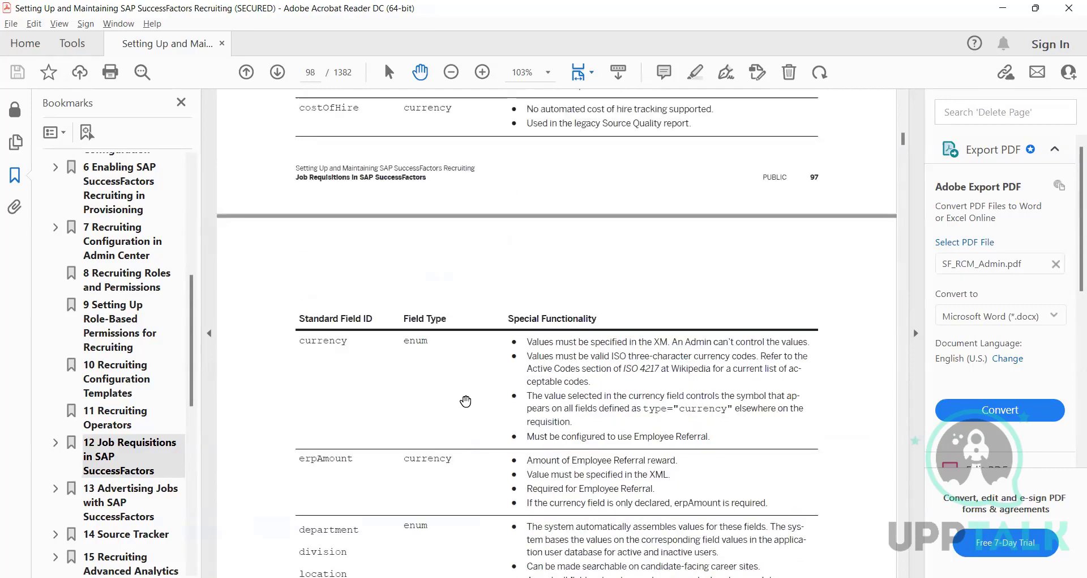
scroll(465, 401, "up", 15)
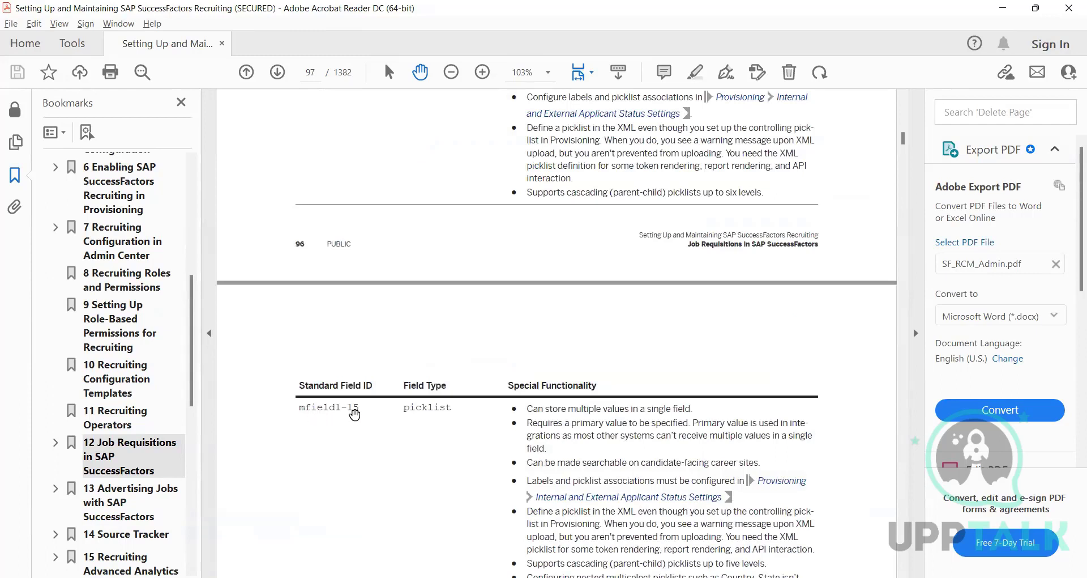
left_click_drag(261, 409, 452, 409)
left_click(758, 536)
Step: Switch back to JRDM_Starter.xml in Notepad++ and study the mfield1 definition, highlighting its lines through the country picklist-id
key("alt+Tab")
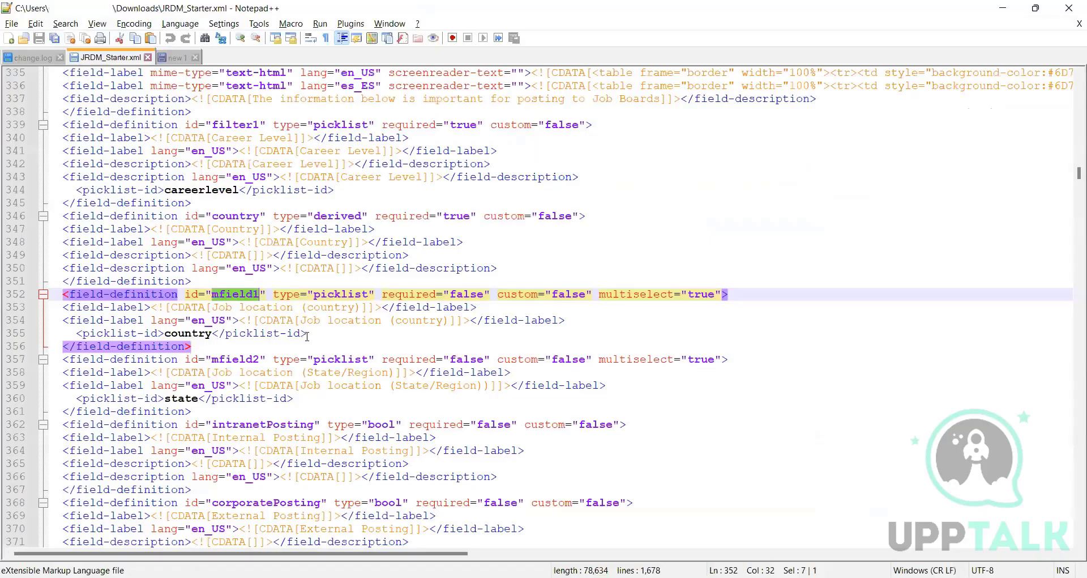
left_click(307, 323)
left_click_drag(308, 334, 48, 282)
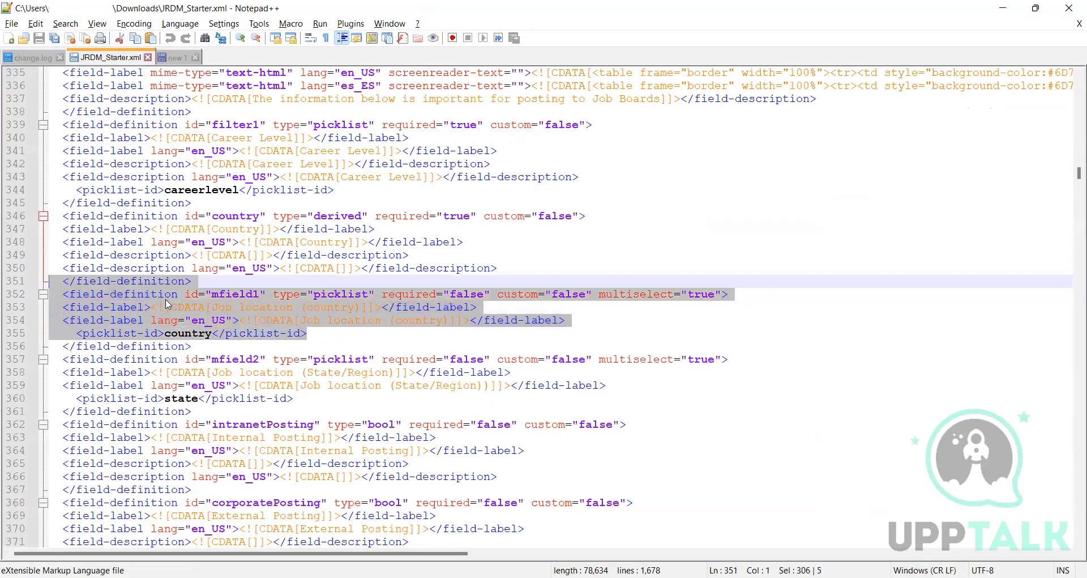
left_click_drag(312, 336, 49, 281)
left_click_drag(313, 334, 46, 281)
left_click_drag(320, 335, 34, 280)
left_click_drag(319, 333, 45, 281)
left_click(314, 332)
left_click(121, 293)
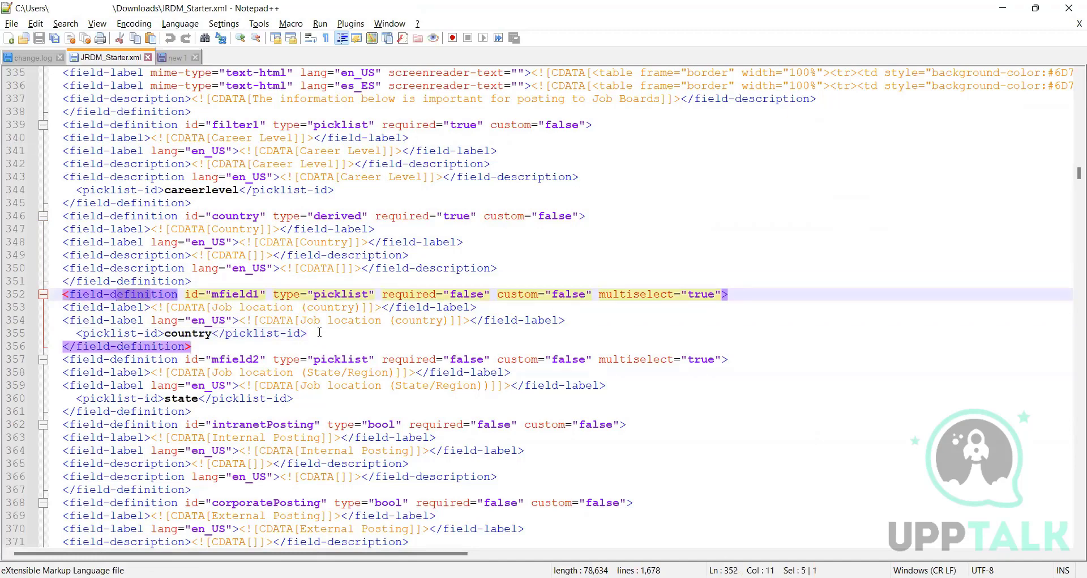
left_click_drag(318, 333, 51, 275)
left_click(51, 274, "shift")
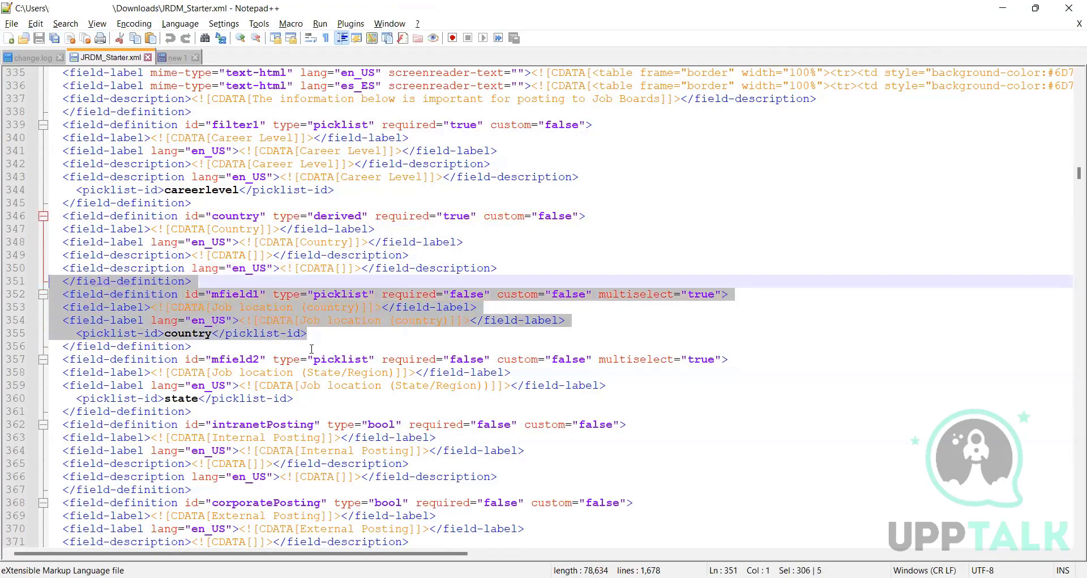
left_click_drag(313, 360, 51, 268)
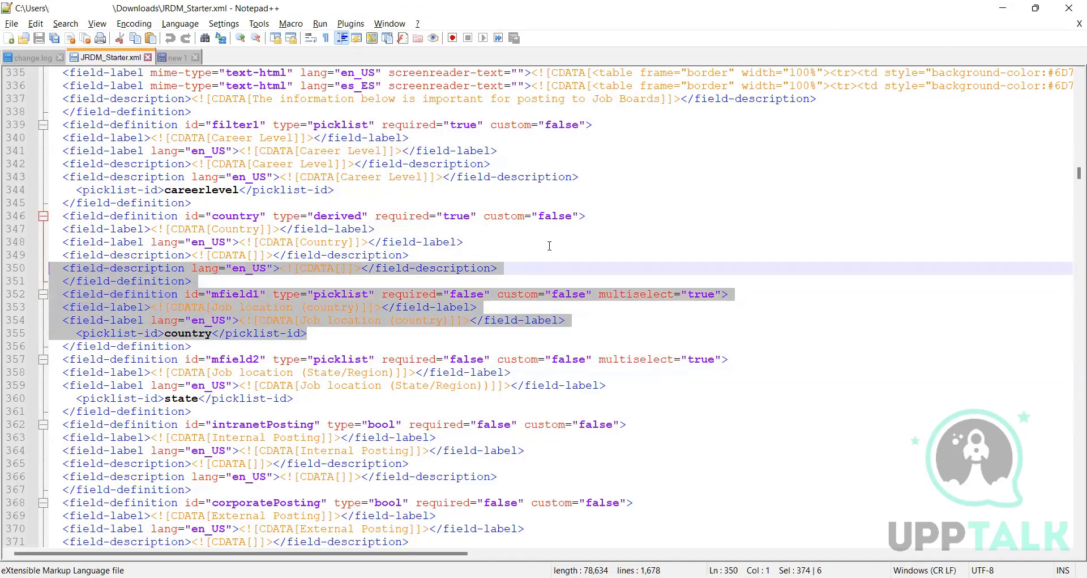
Step: Look over the earlier field definitions in JRDM_Starter.xml and bring up the new 1 draft
left_click(543, 190)
scroll(409, 306, "up", 20)
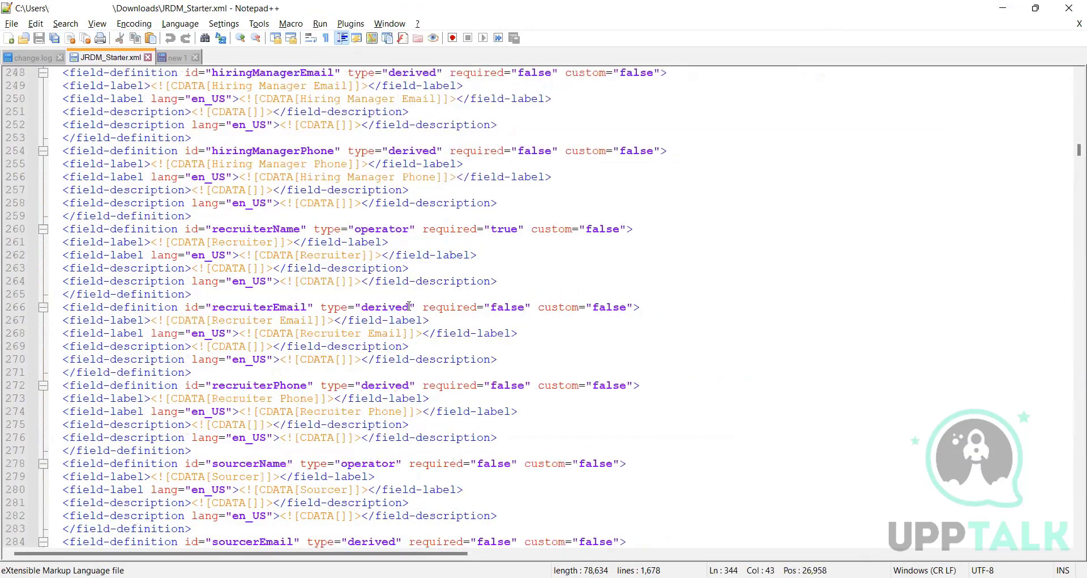
scroll(409, 306, "up", 20)
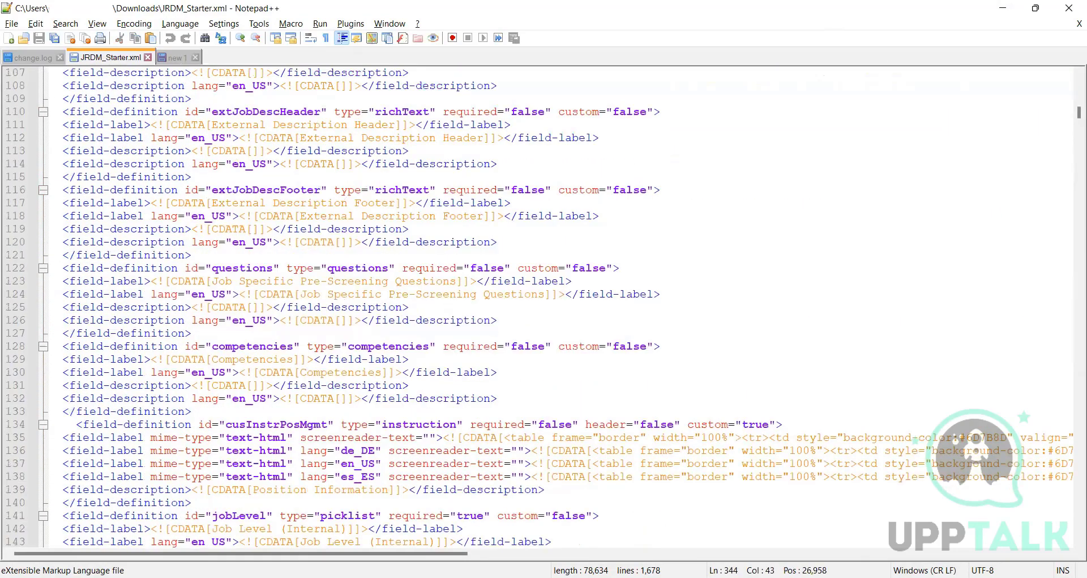
left_click(177, 58)
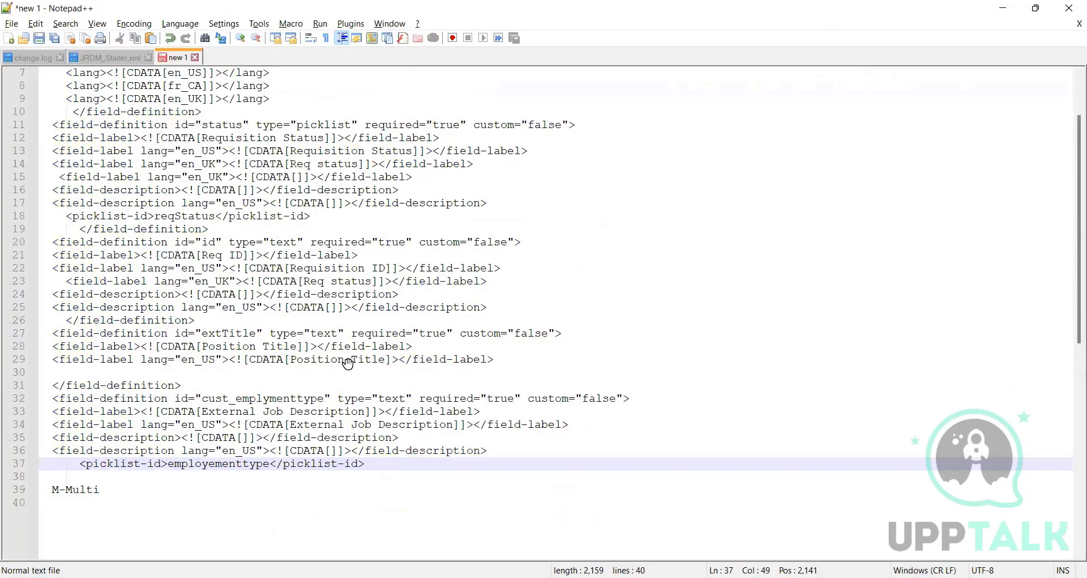
Step: Switch to the Acrobat guide and examine the standard field table on pages 94 to 101, including status, country, filter1-15 and classificationType
key("alt+Tab")
scroll(336, 348, "up", 10)
scroll(336, 348, "up", 15)
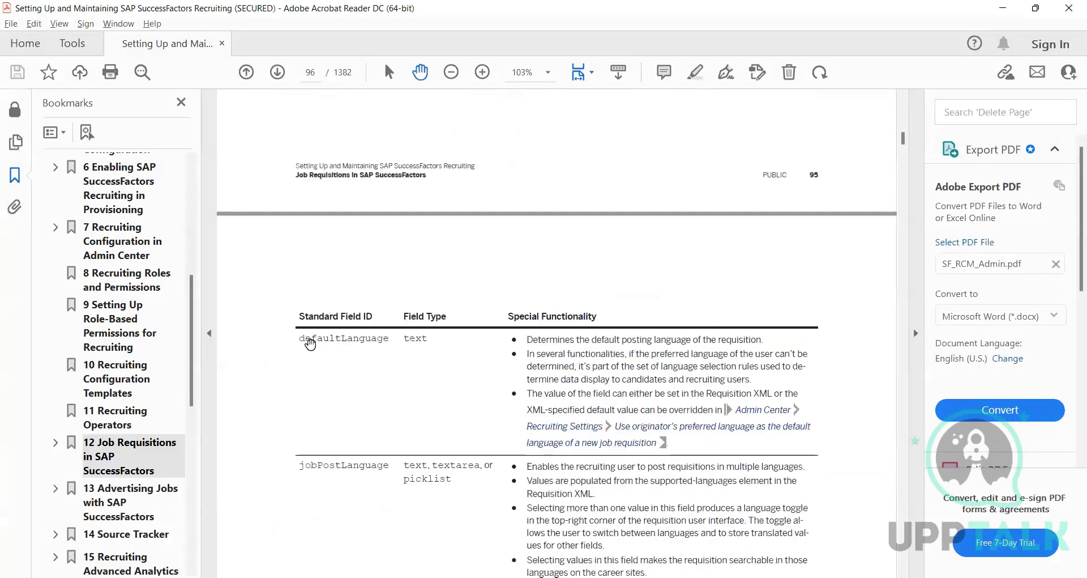
scroll(364, 334, "up", 10)
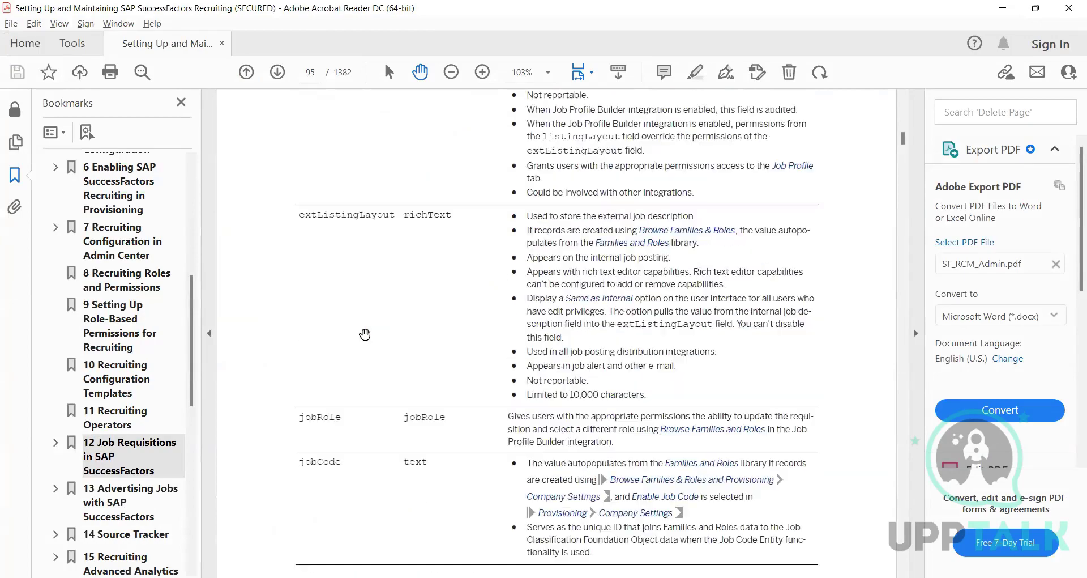
scroll(366, 335, "up", 10)
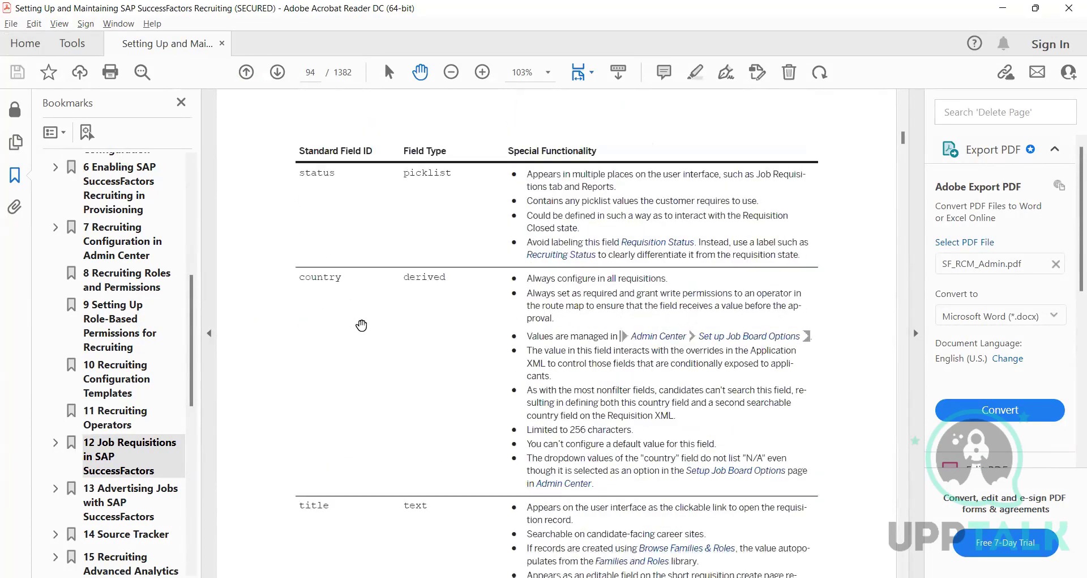
scroll(359, 323, "down", 15)
scroll(363, 362, "down", 10)
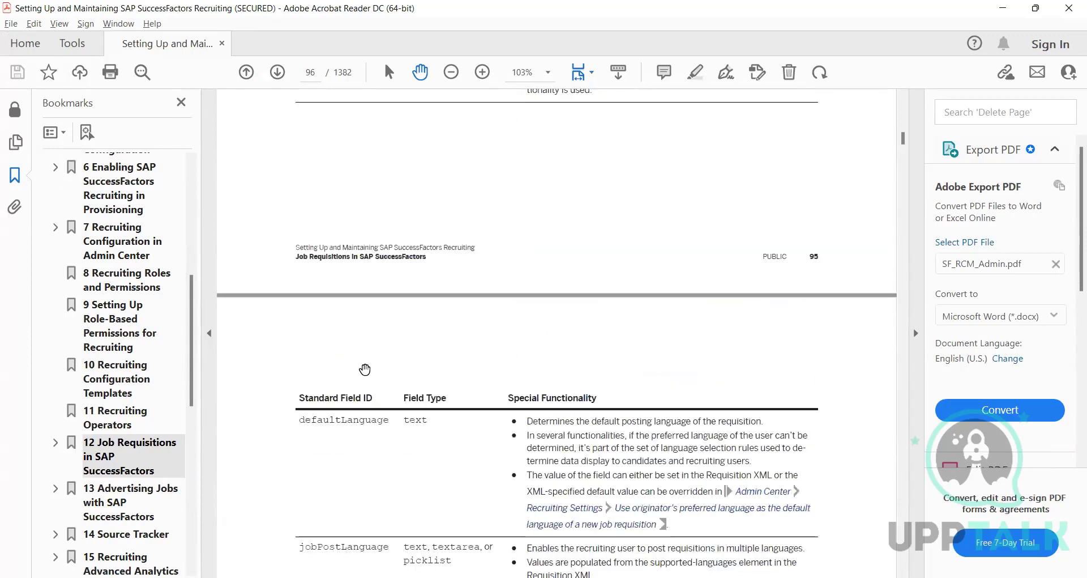
scroll(365, 369, "down", 12)
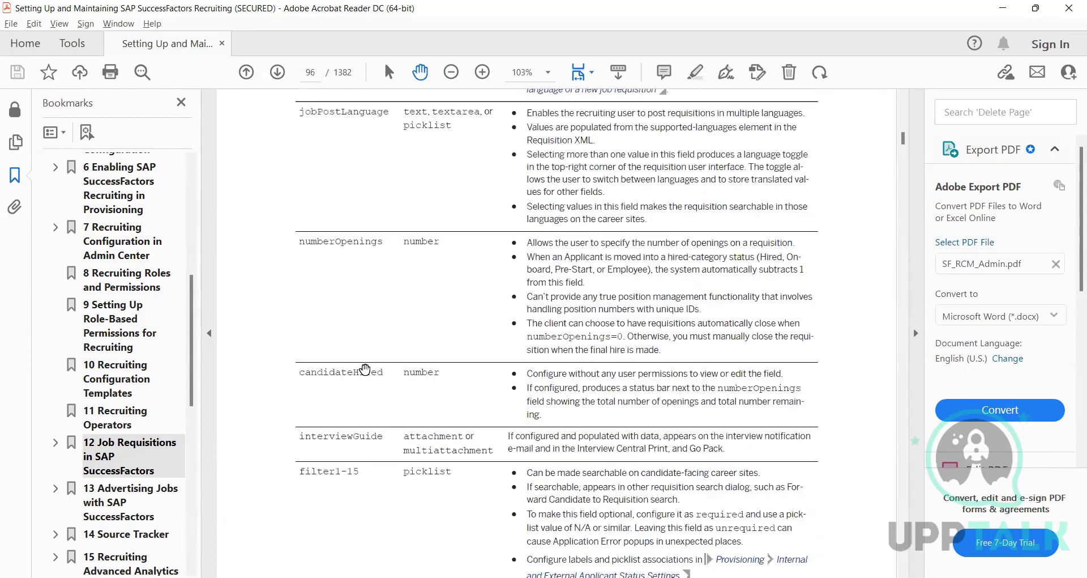
scroll(426, 334, "down", 5)
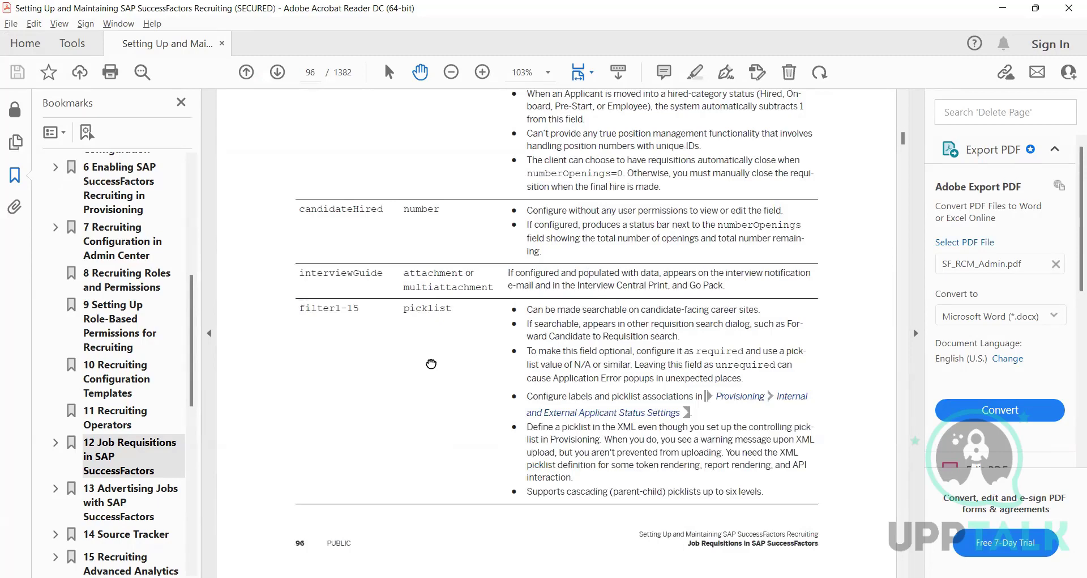
scroll(425, 334, "down", 20)
scroll(432, 372, "down", 20)
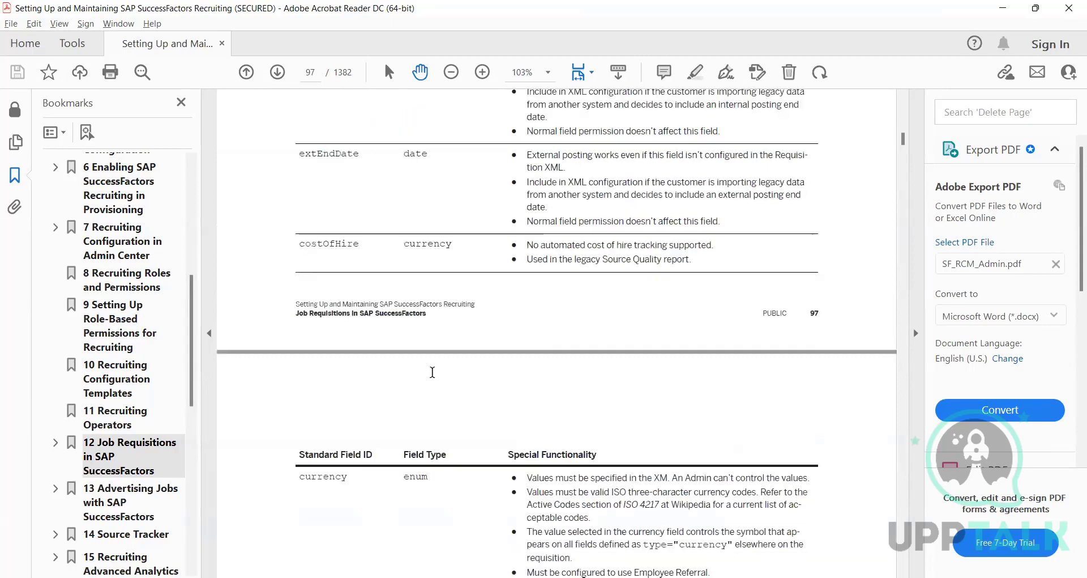
scroll(436, 356, "down", 20)
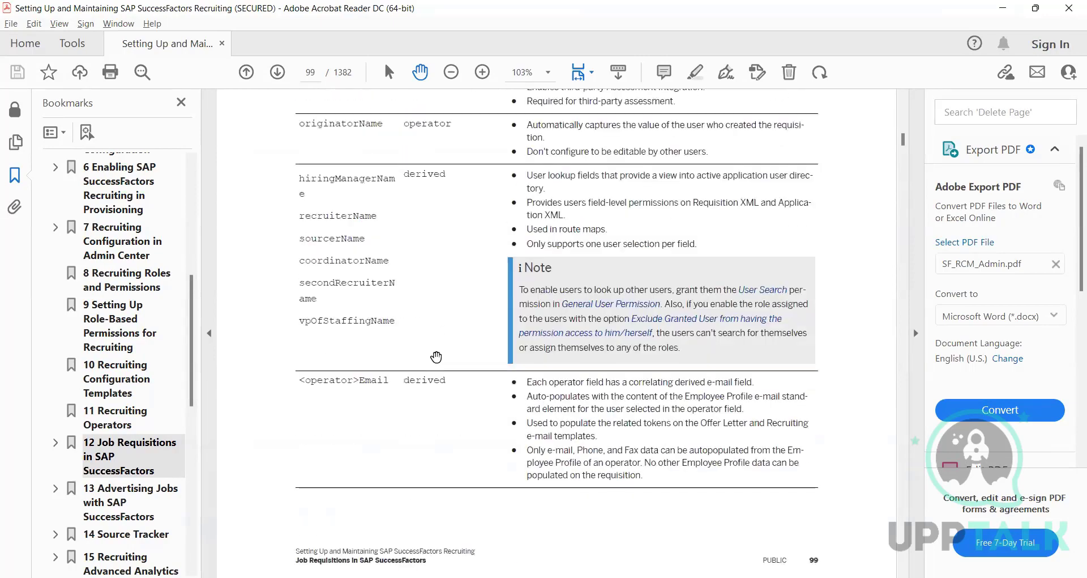
scroll(436, 356, "down", 20)
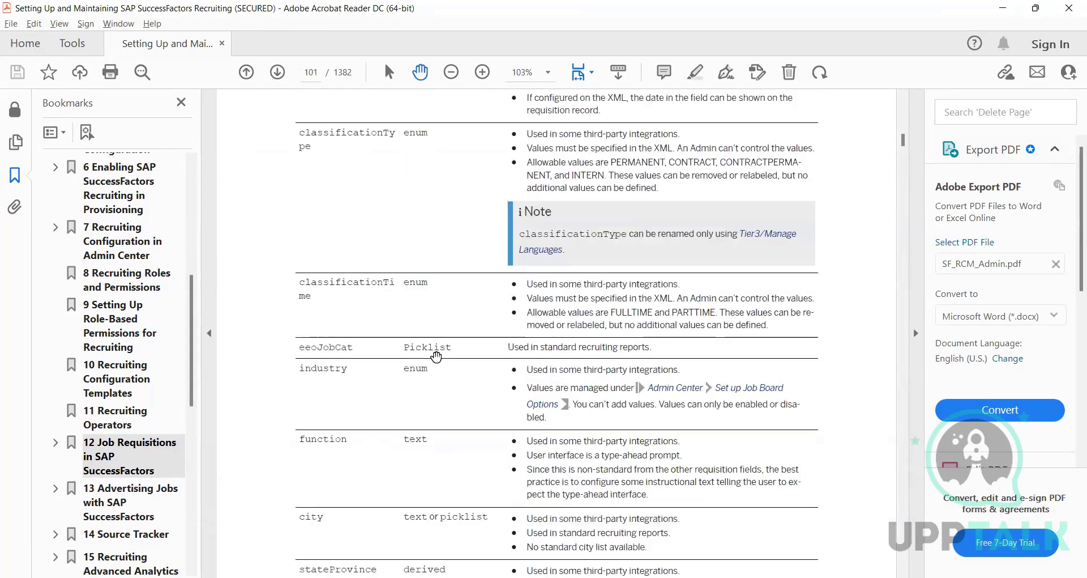
scroll(436, 356, "up", 20)
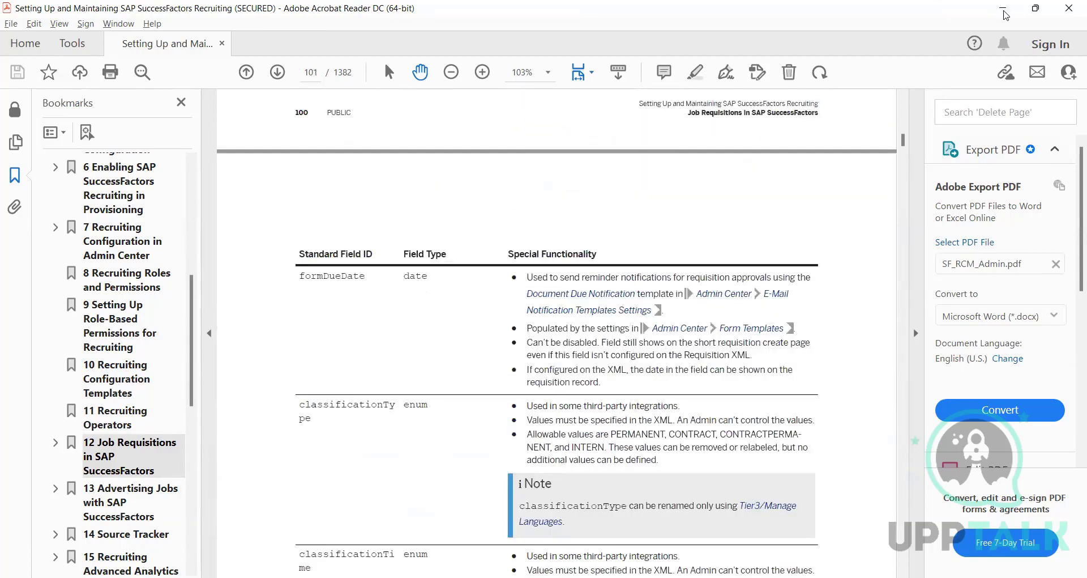
left_click(1003, 8)
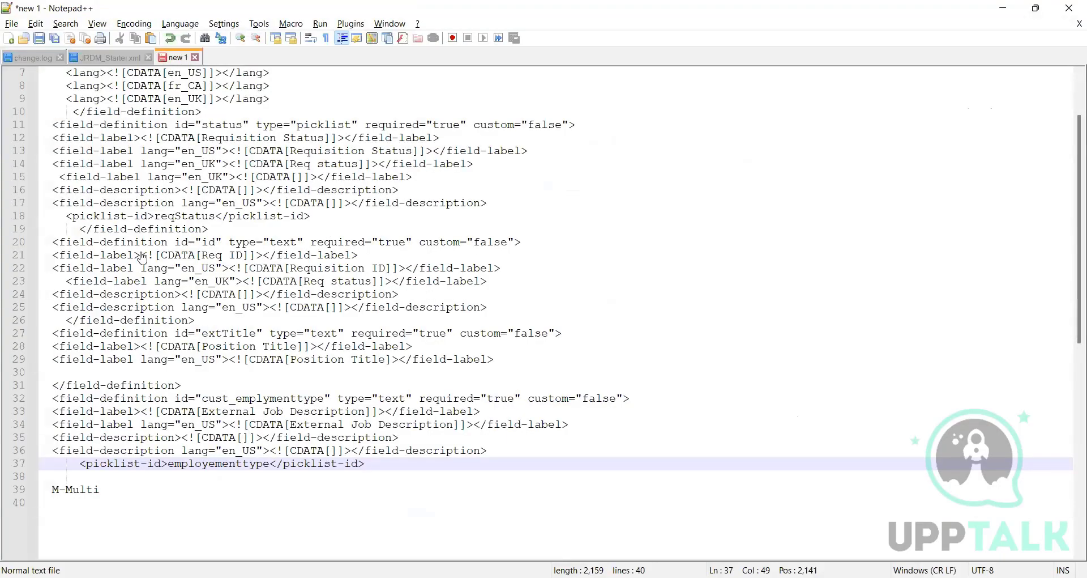
Step: Switch to the browser's Manage Templates page and name the new job requisition template "Testing Job Req"
key("alt+Tab")
left_click(158, 247)
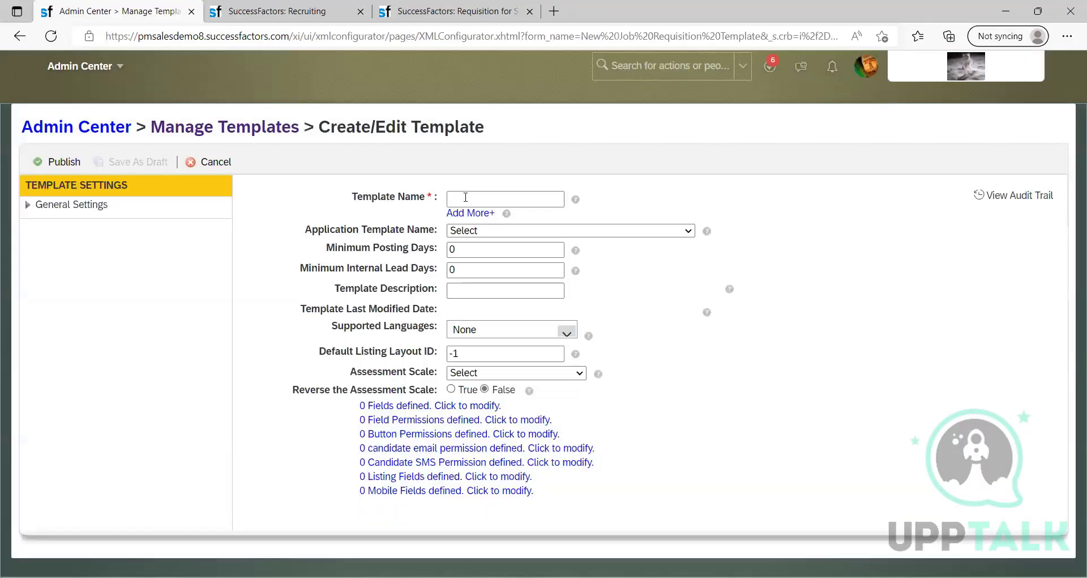
left_click(465, 197)
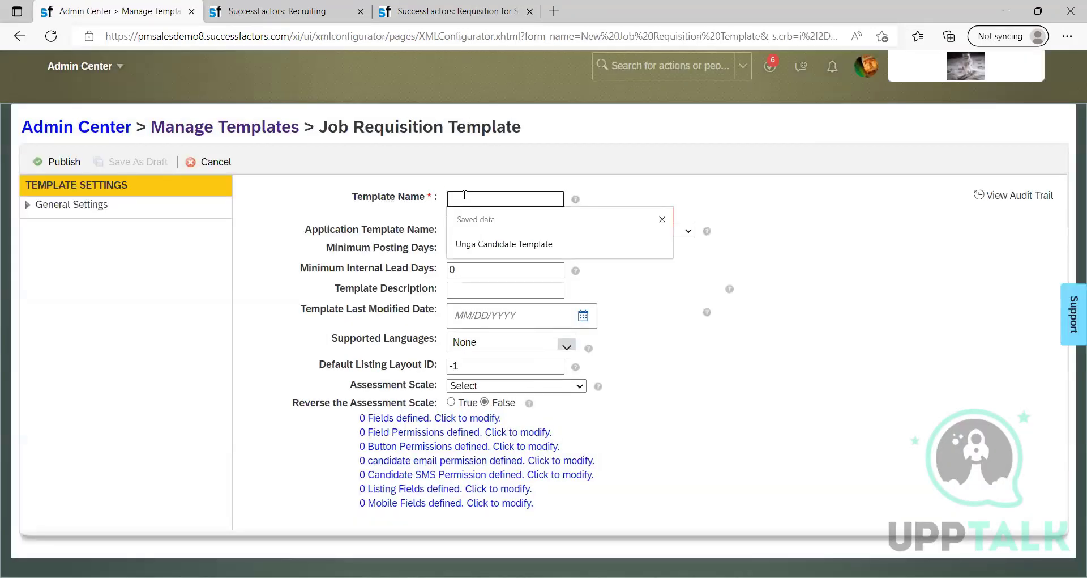
type("C")
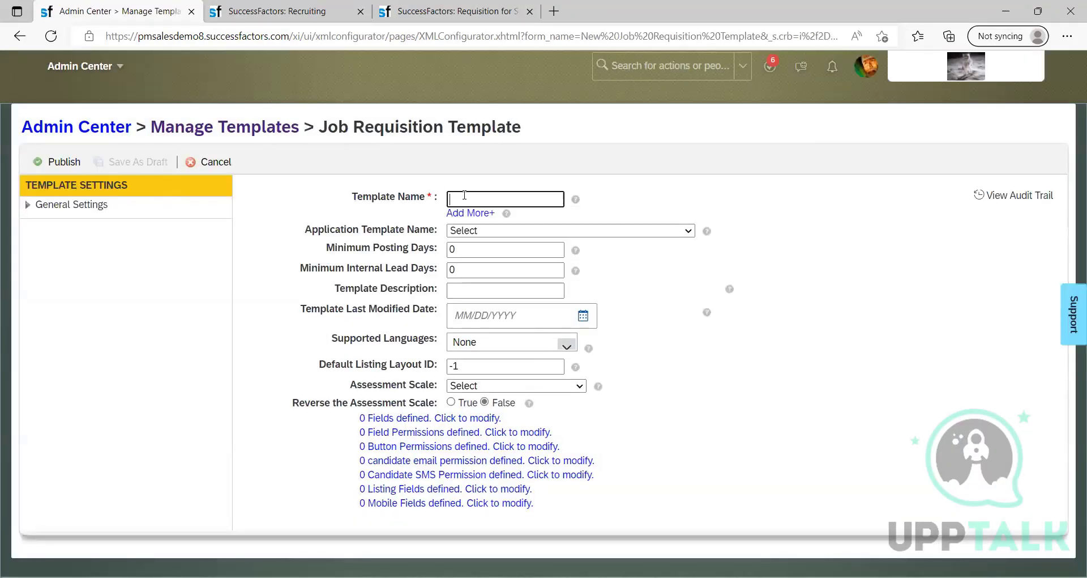
type("Testing Job REqeq")
left_click(459, 241)
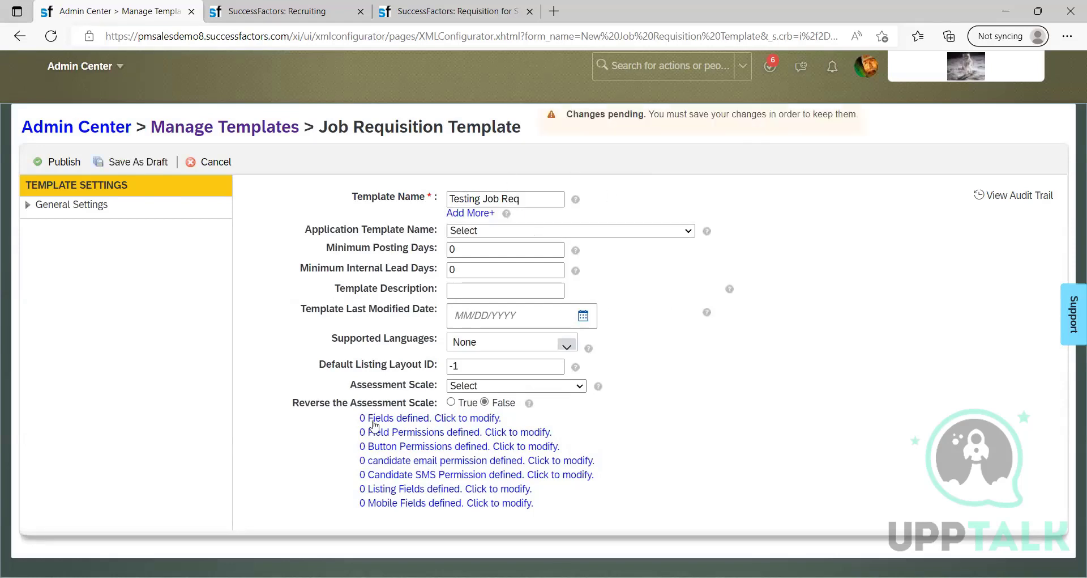
Step: Open the Testing Job Req template's field definitions and add a new standard field
left_click(375, 424)
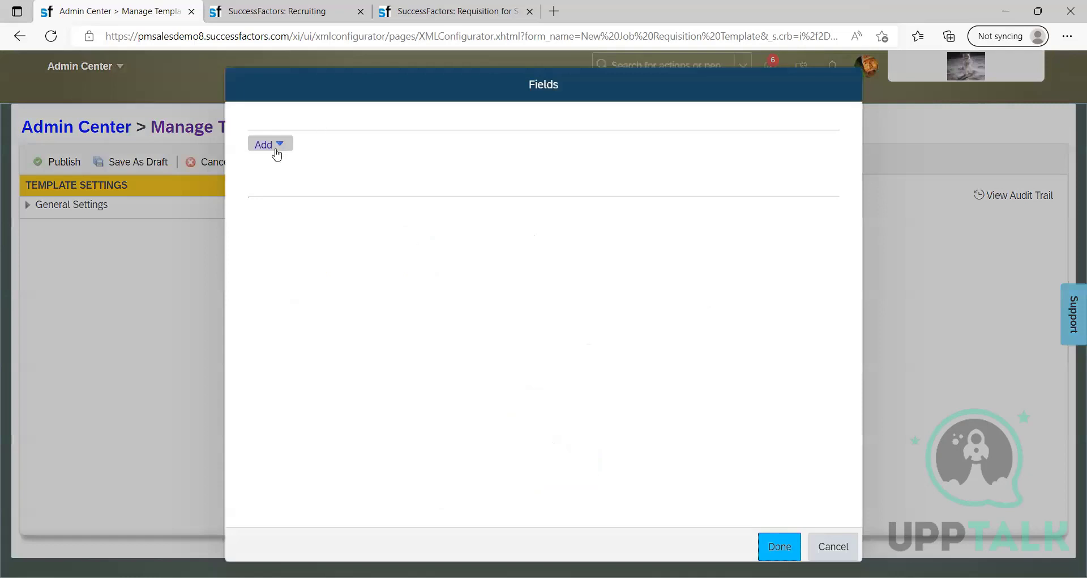
left_click(278, 147)
left_click(279, 149)
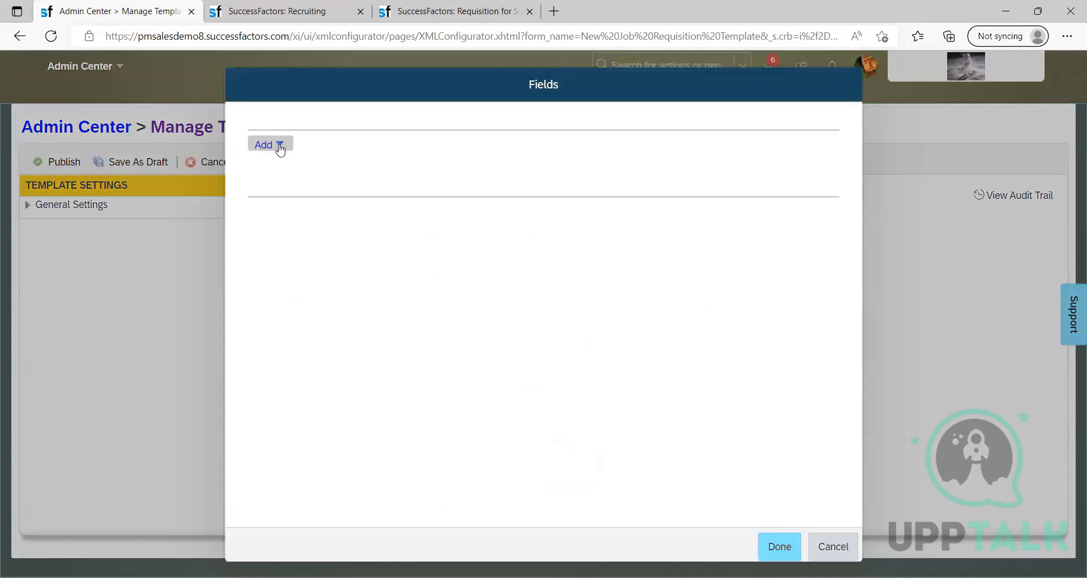
left_click(280, 148)
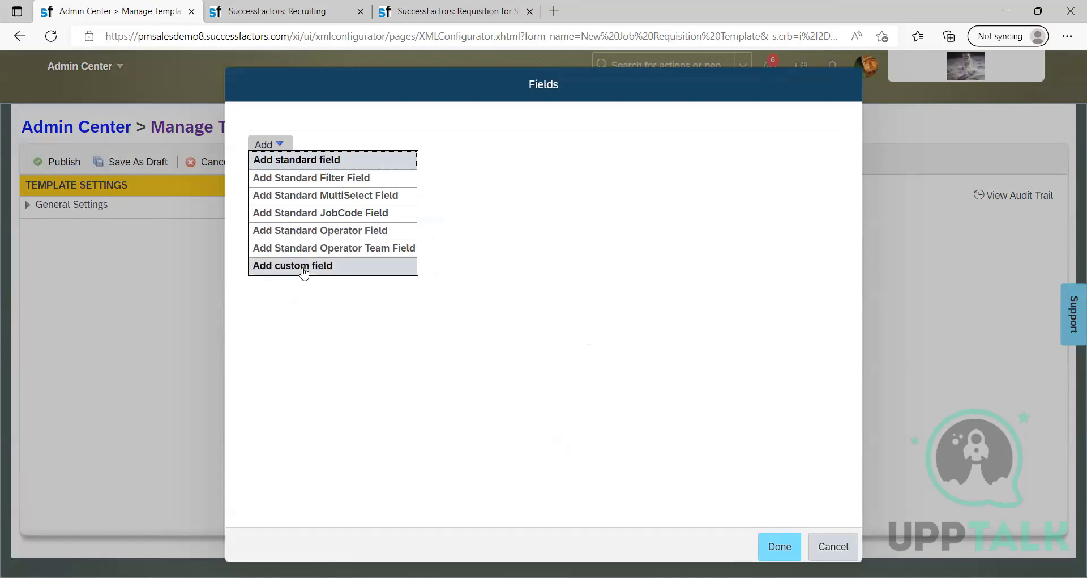
left_click(320, 162)
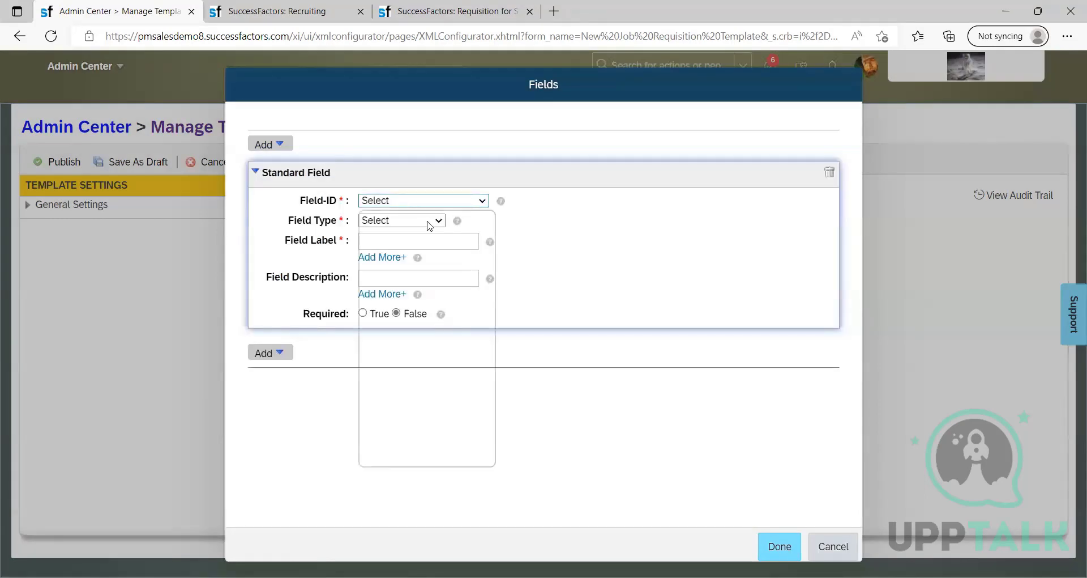
Step: Browse the available standard field IDs, set the new field's Field-ID to id and its type to text
scroll(483, 340, "down", 20)
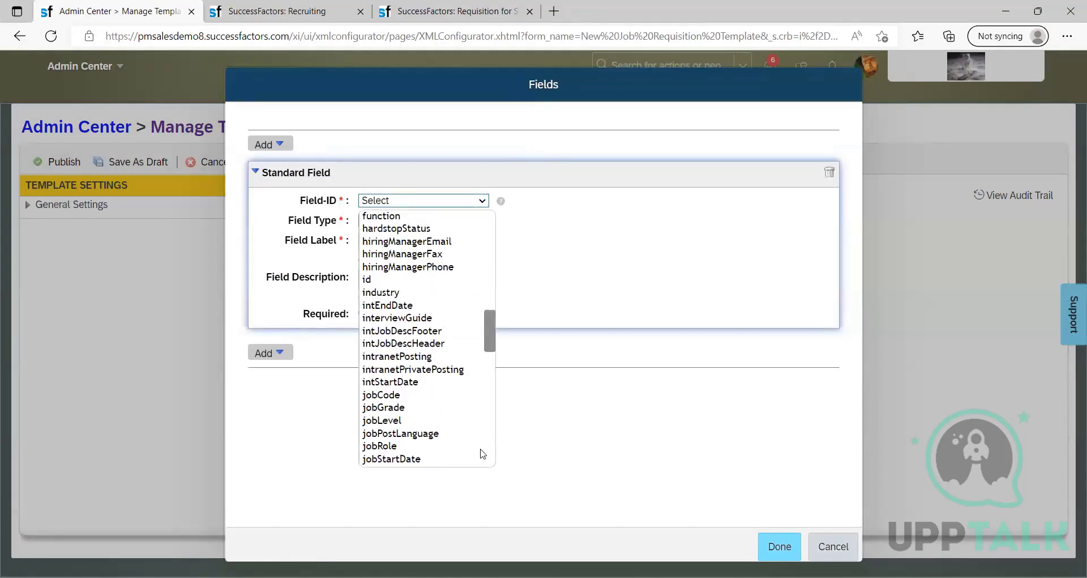
left_click_drag(490, 448, 491, 231)
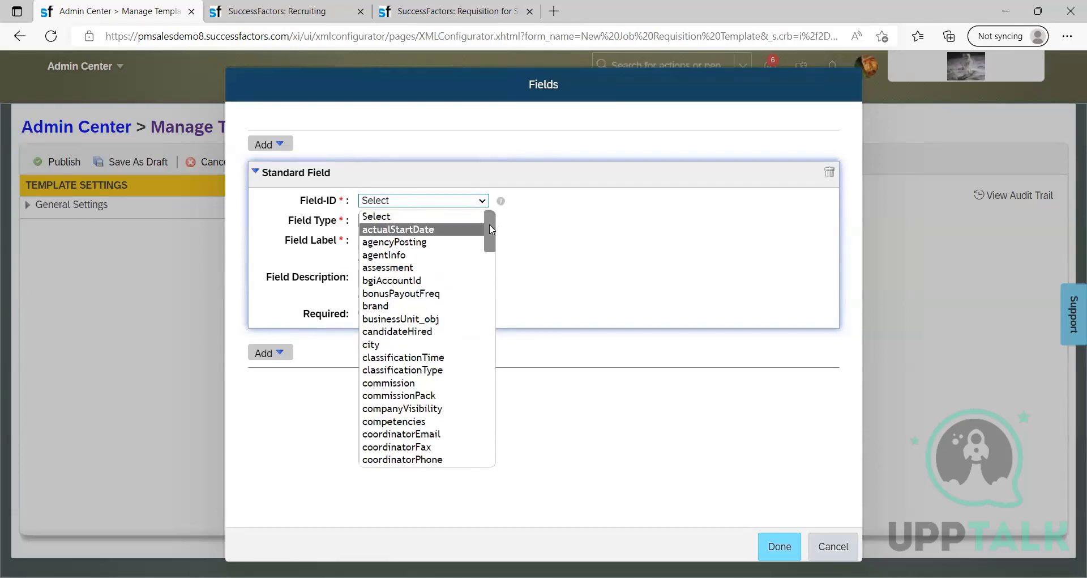
left_click_drag(460, 508, 491, 188)
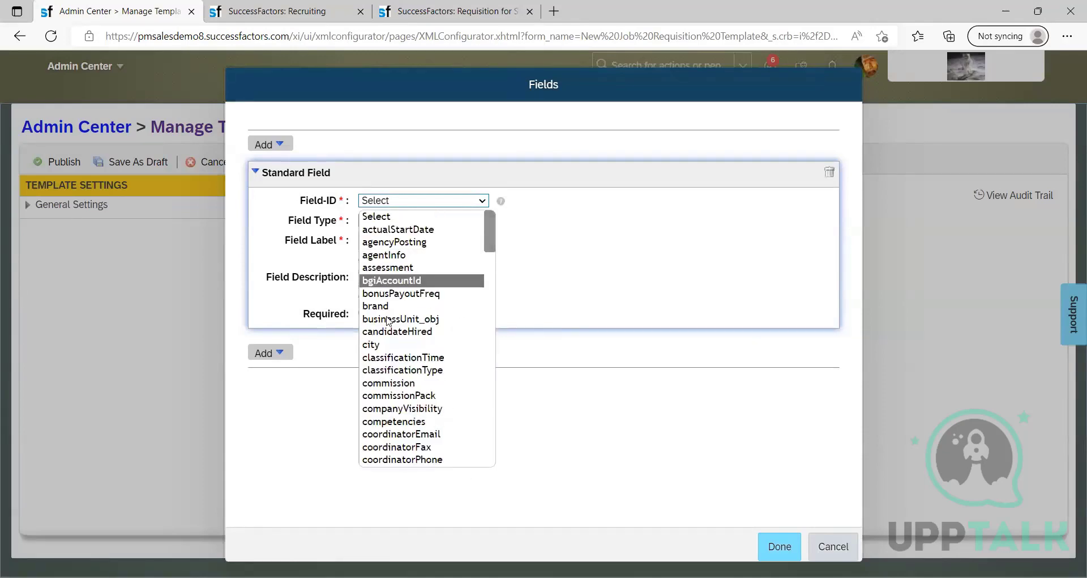
scroll(395, 312, "down", 3)
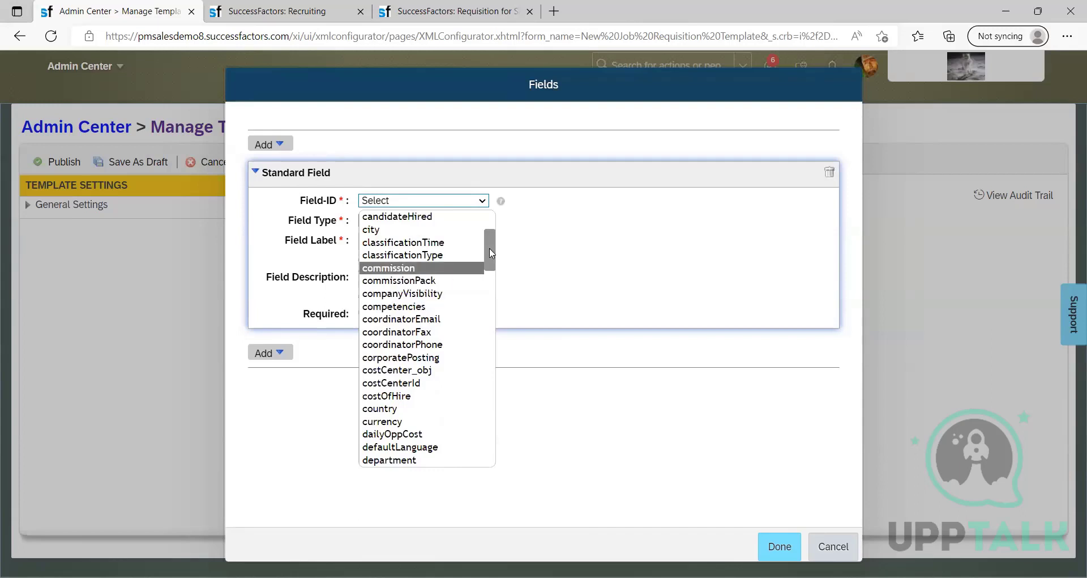
scroll(430, 342, "down", 2)
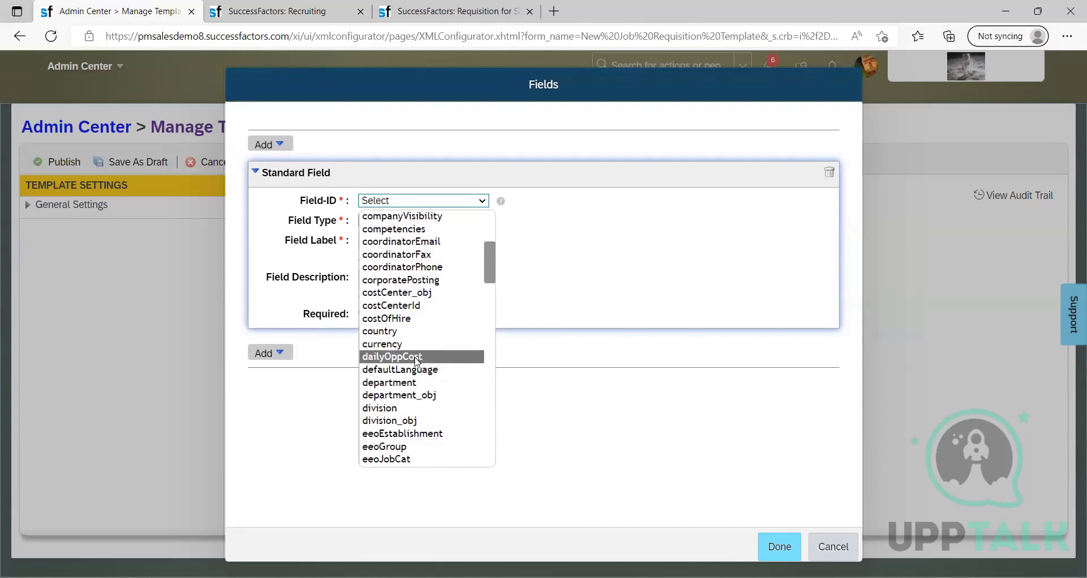
scroll(414, 368, "down", 8)
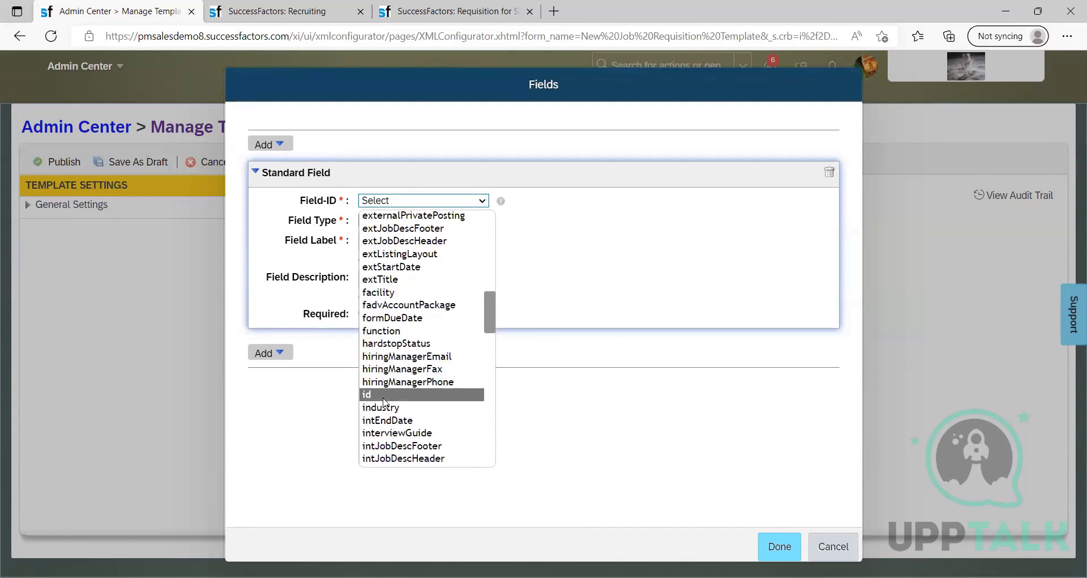
left_click(384, 407)
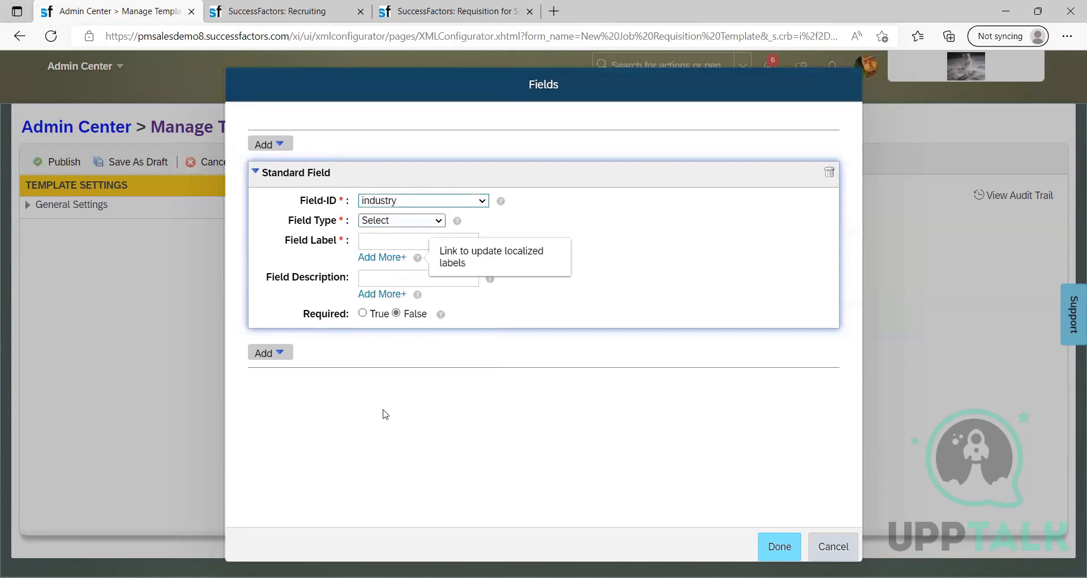
left_click(422, 200)
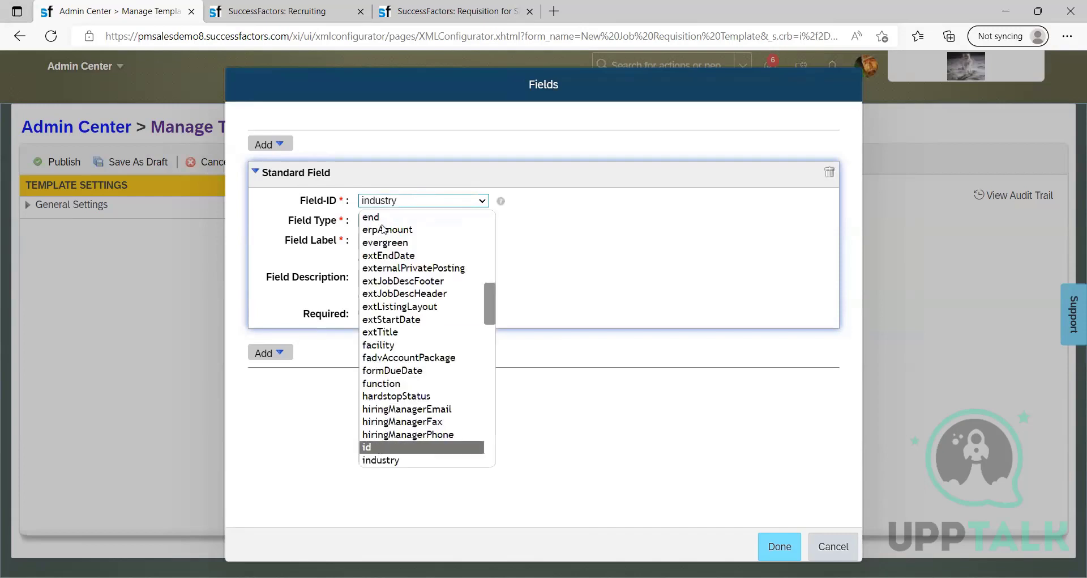
left_click(385, 447)
left_click(384, 224)
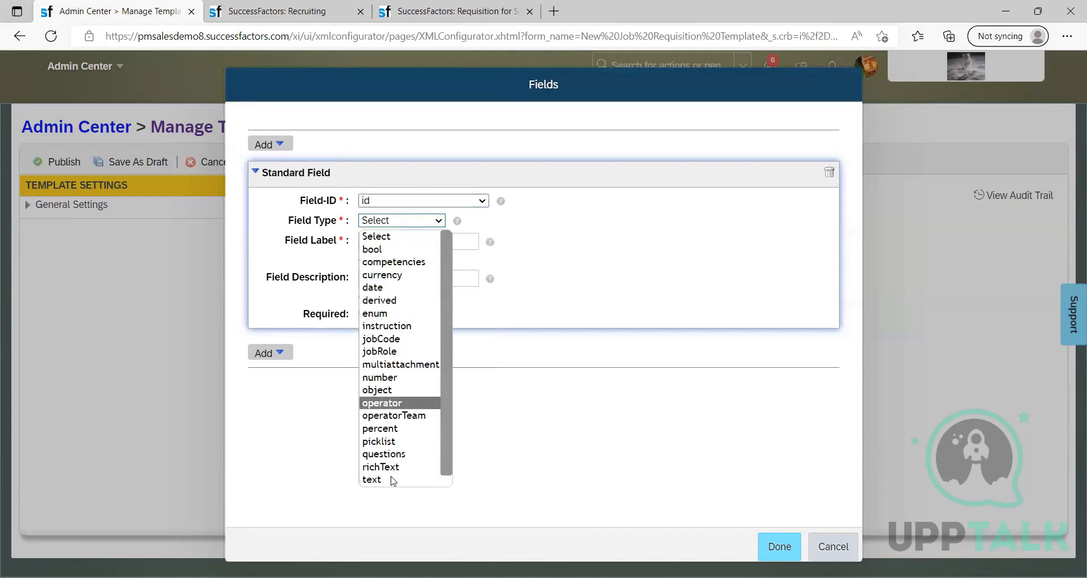
left_click(393, 480)
Step: Label the standard field "Requisition ID" and give it the description "Job Requisition", leaving Required at False
left_click(395, 241)
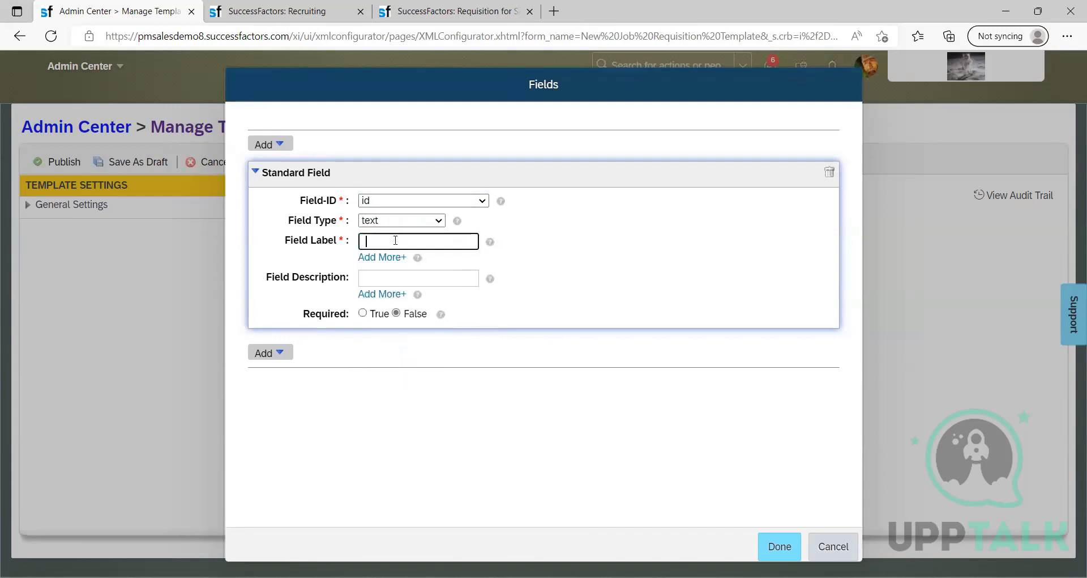
type("Requisition ID")
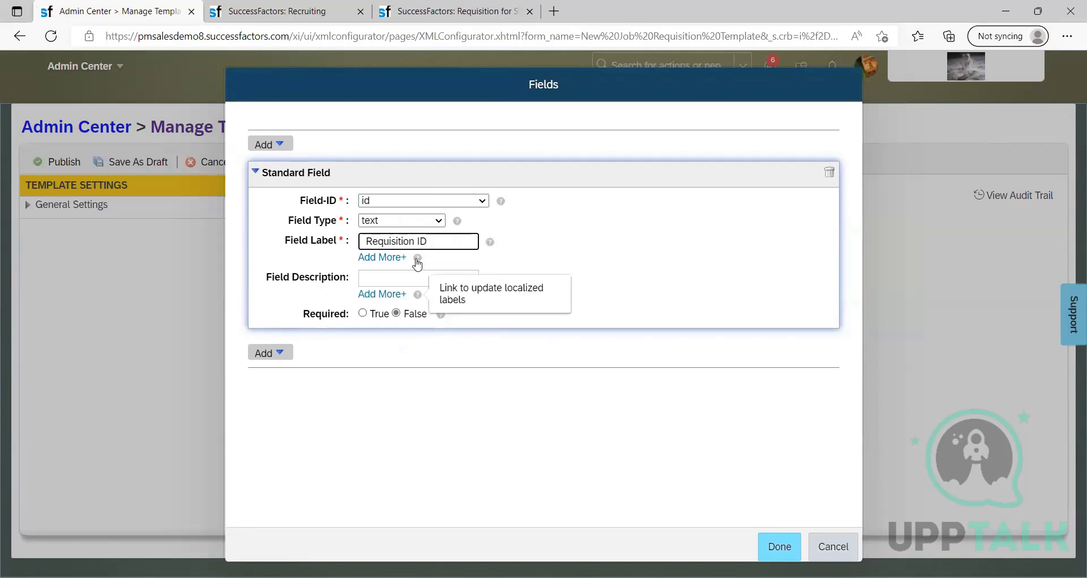
left_click(410, 279)
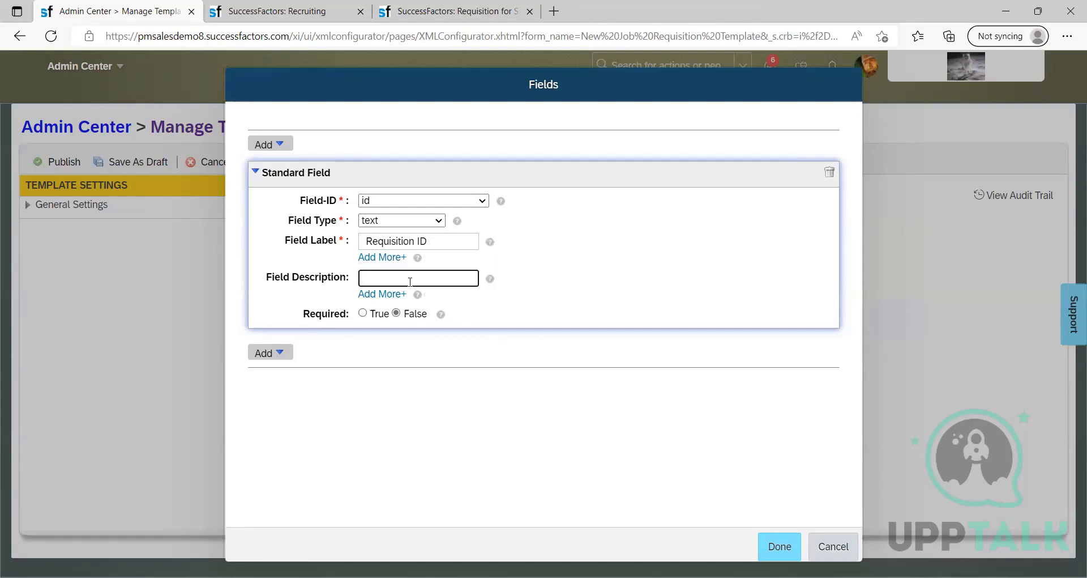
type("Job Requisition")
left_click(380, 317)
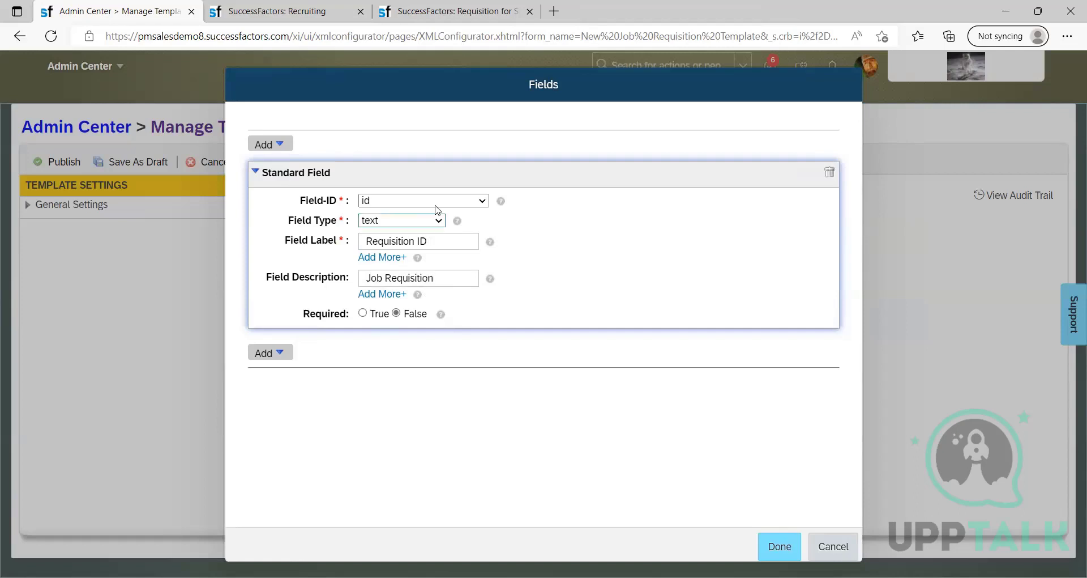
Step: Change the standard field's Field-ID to status
left_click(429, 202)
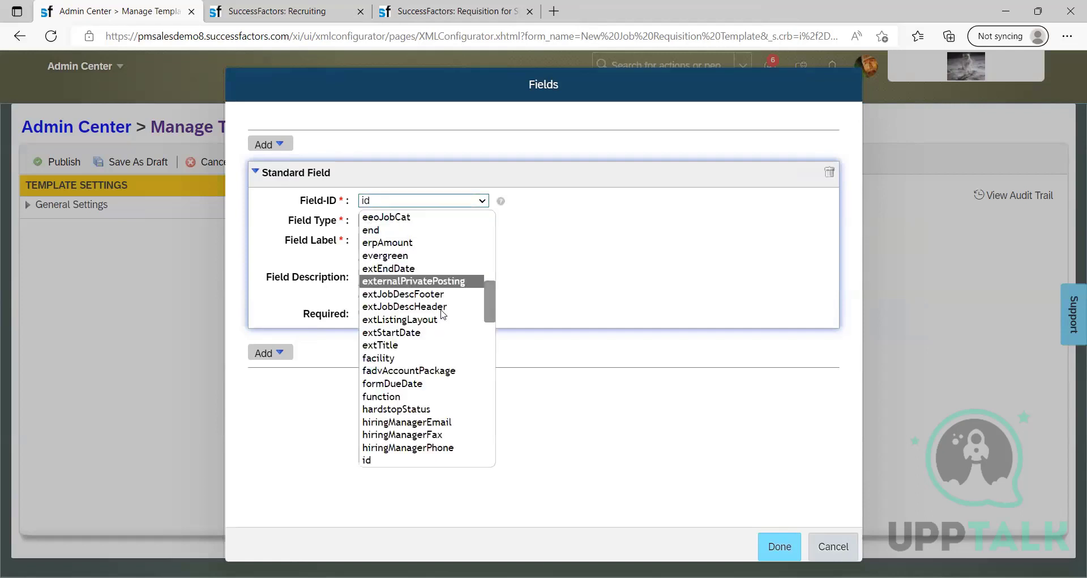
scroll(419, 283, "up", 8)
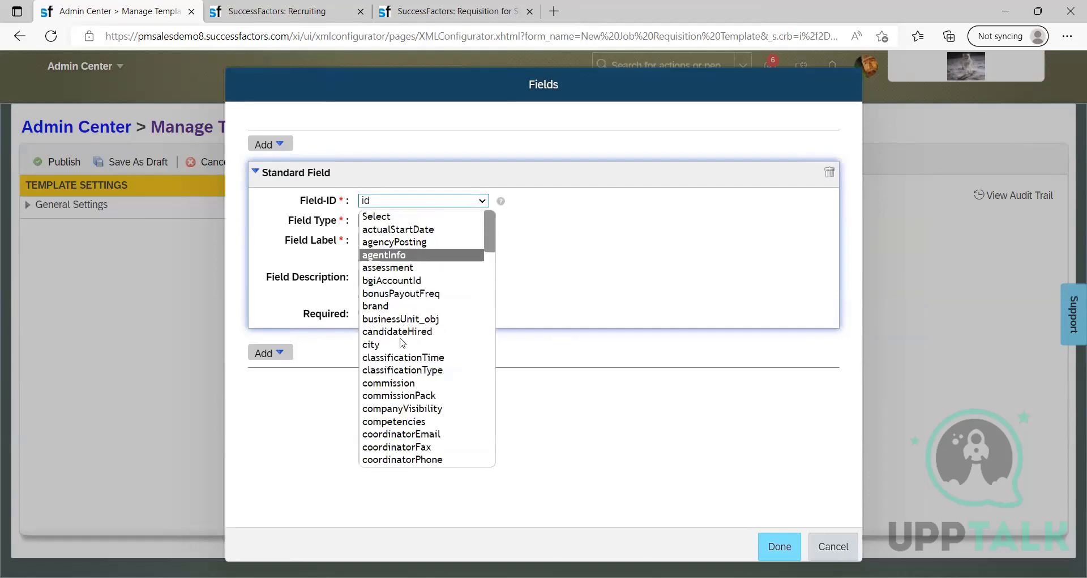
scroll(400, 376, "down", 1)
scroll(400, 375, "down", 5)
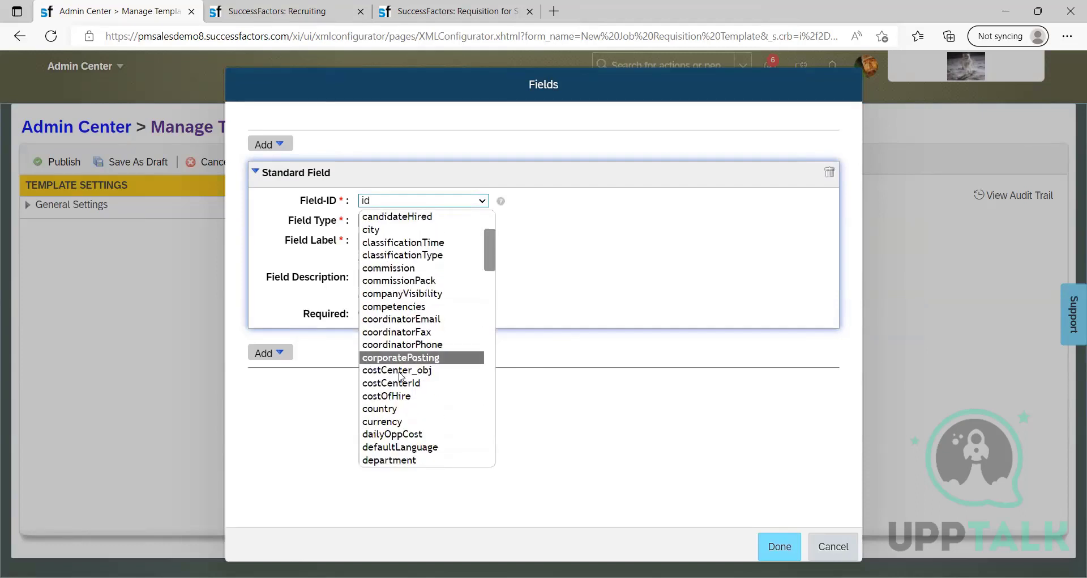
key("s")
scroll(396, 419, "down", 5)
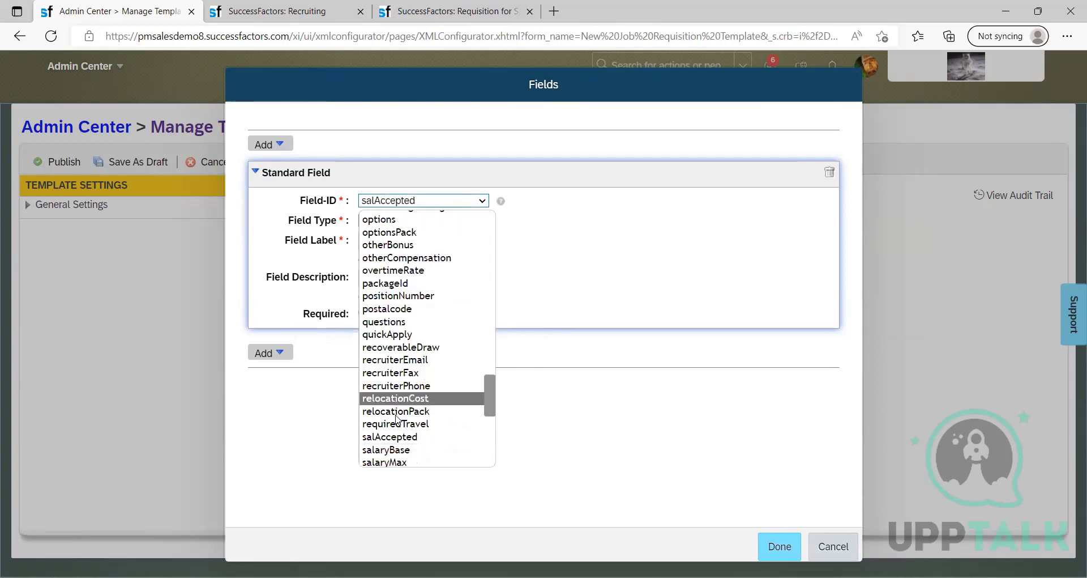
scroll(412, 373, "down", 3)
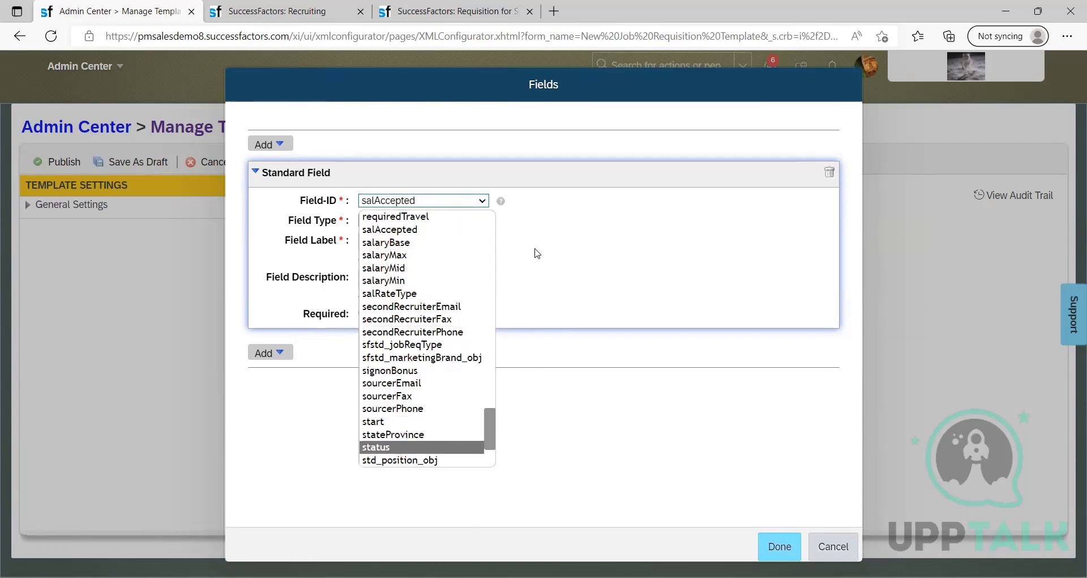
left_click(408, 447)
Step: Try picklist as the status field's type to bring up its picklist settings, and switch the type back to text
left_click(402, 220)
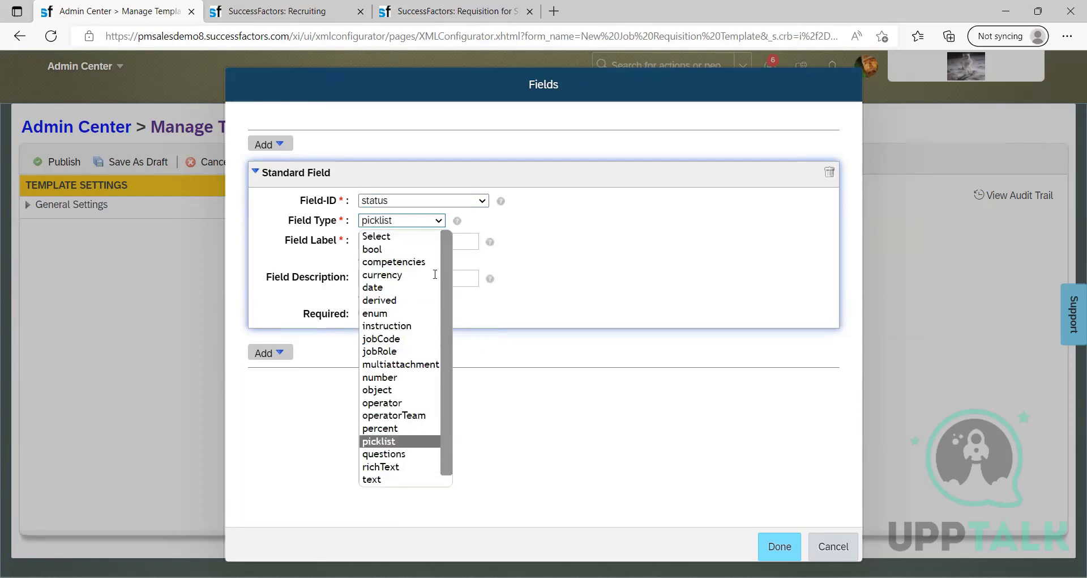
left_click(381, 441)
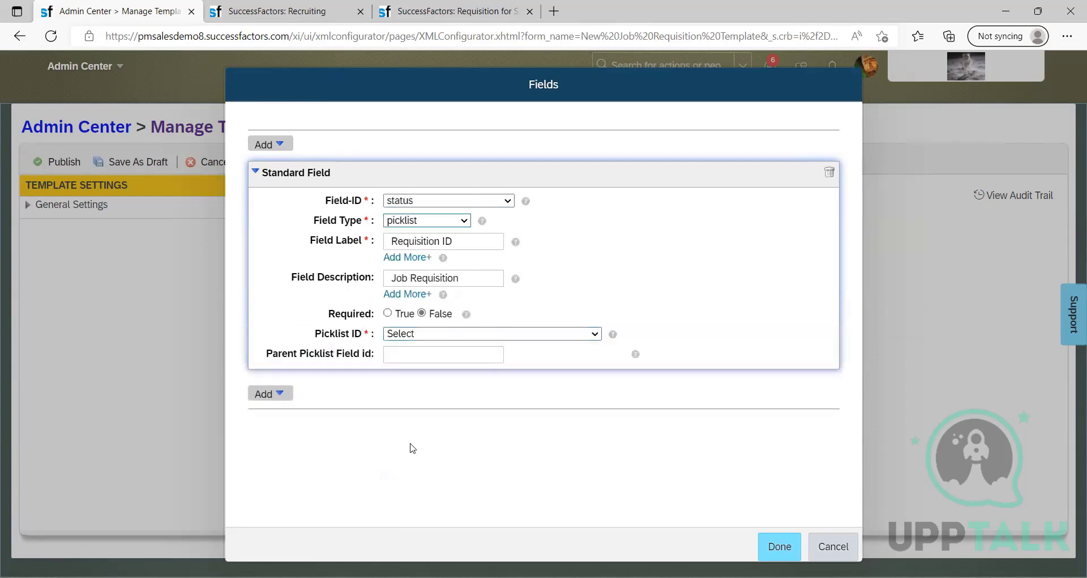
left_click(422, 220)
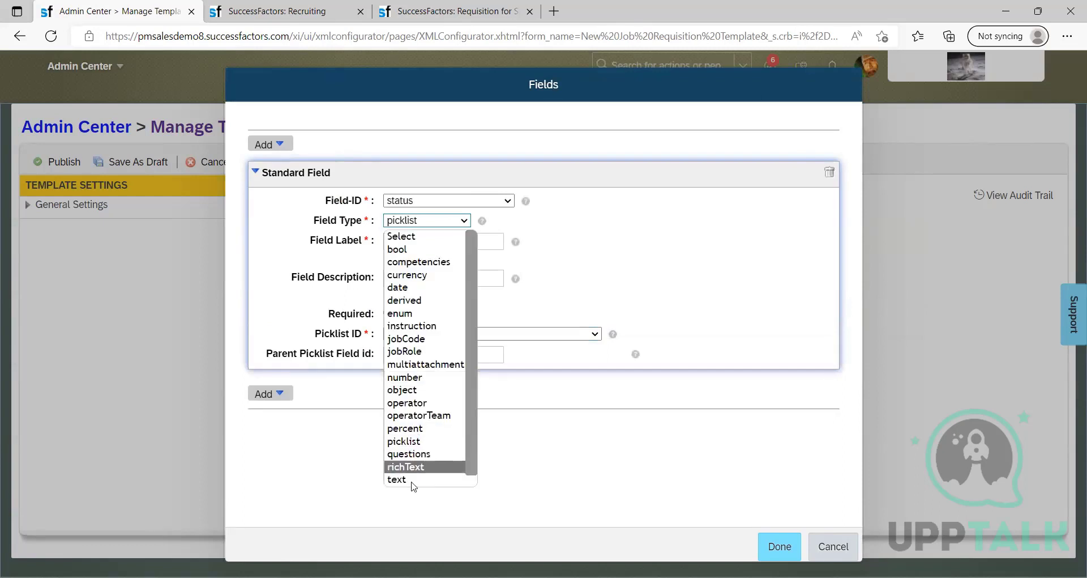
left_click(412, 480)
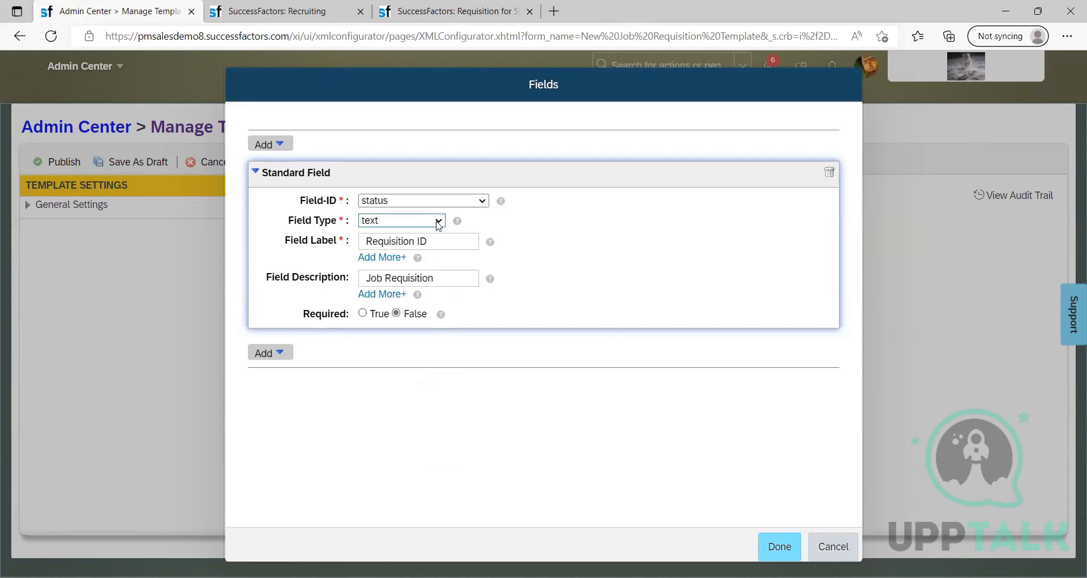
Step: Examine the field types offered for the status field, from bool to text, without choosing one
left_click(439, 222)
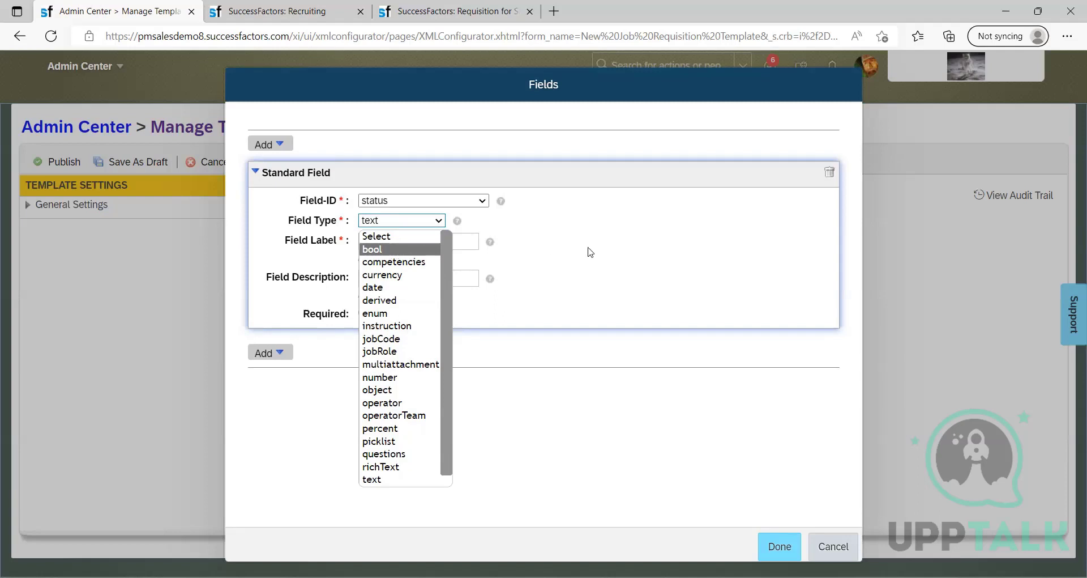
left_click(620, 242)
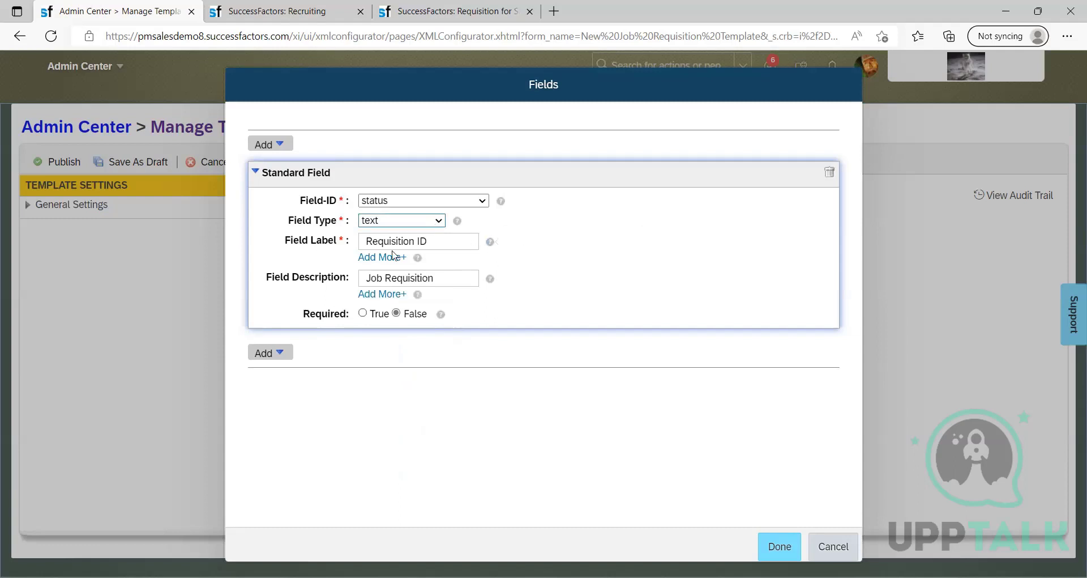
left_click(396, 221)
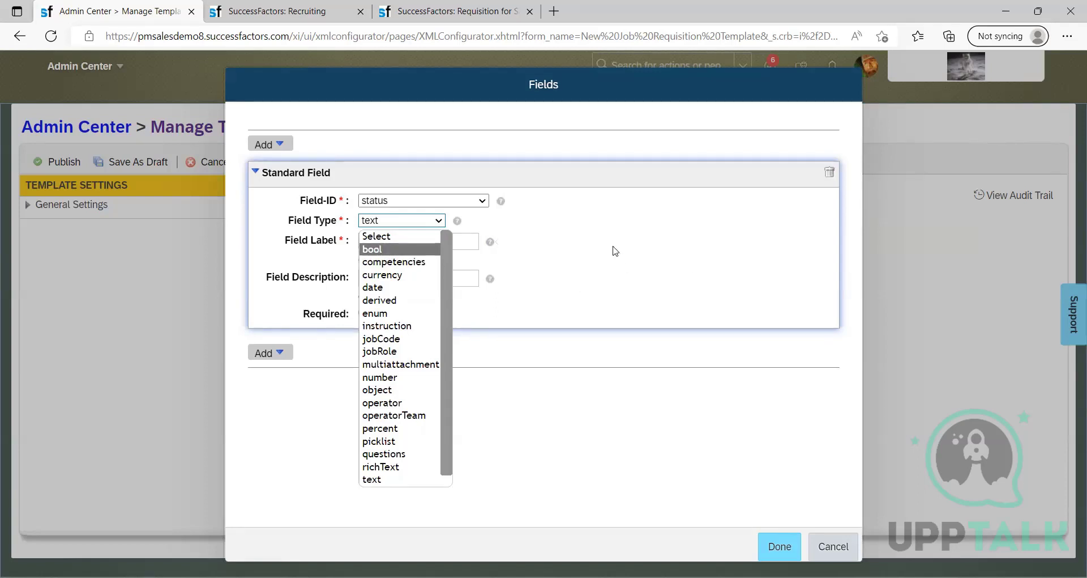
left_click(706, 242)
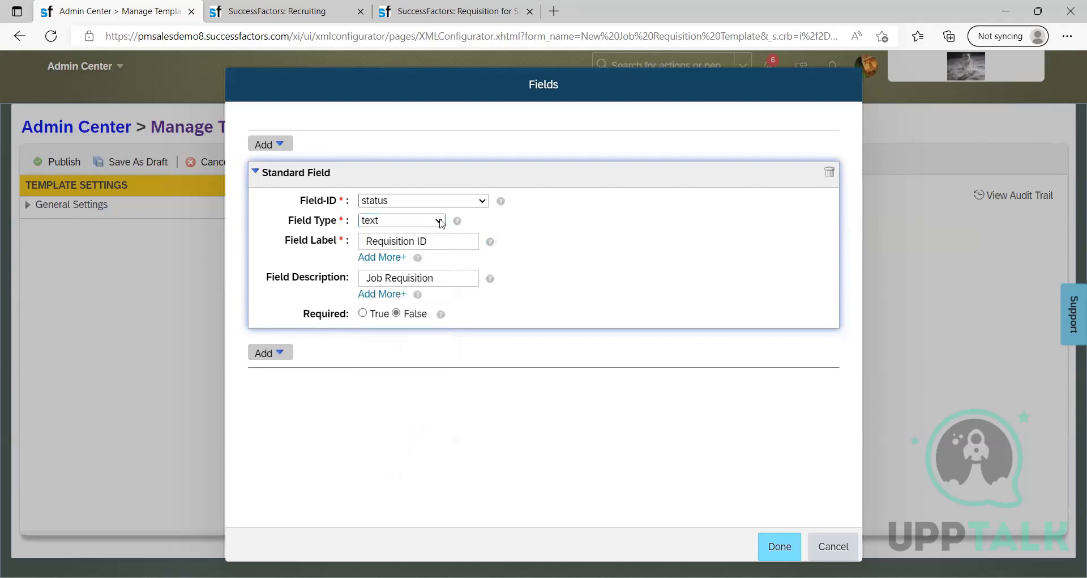
Step: Try currency and date in turn as the status field's type
left_click(440, 221)
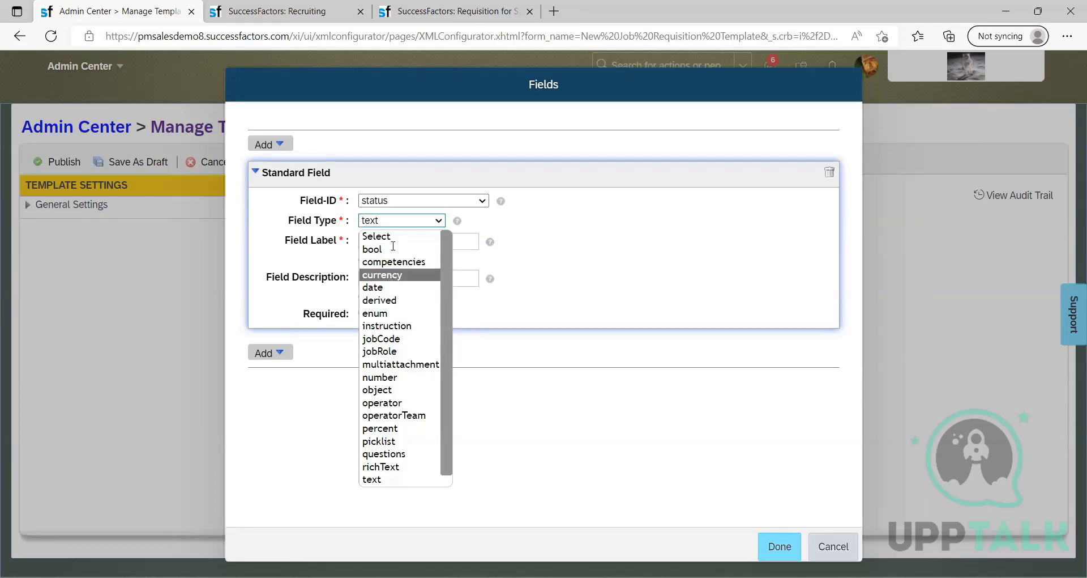
left_click(392, 275)
left_click_drag(439, 244, 259, 247)
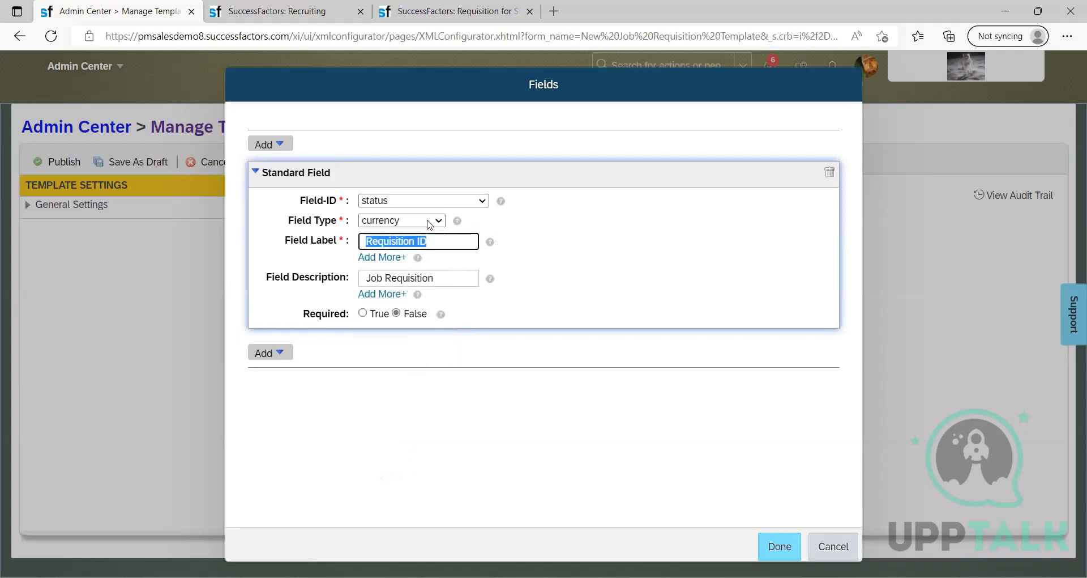
left_click(441, 221)
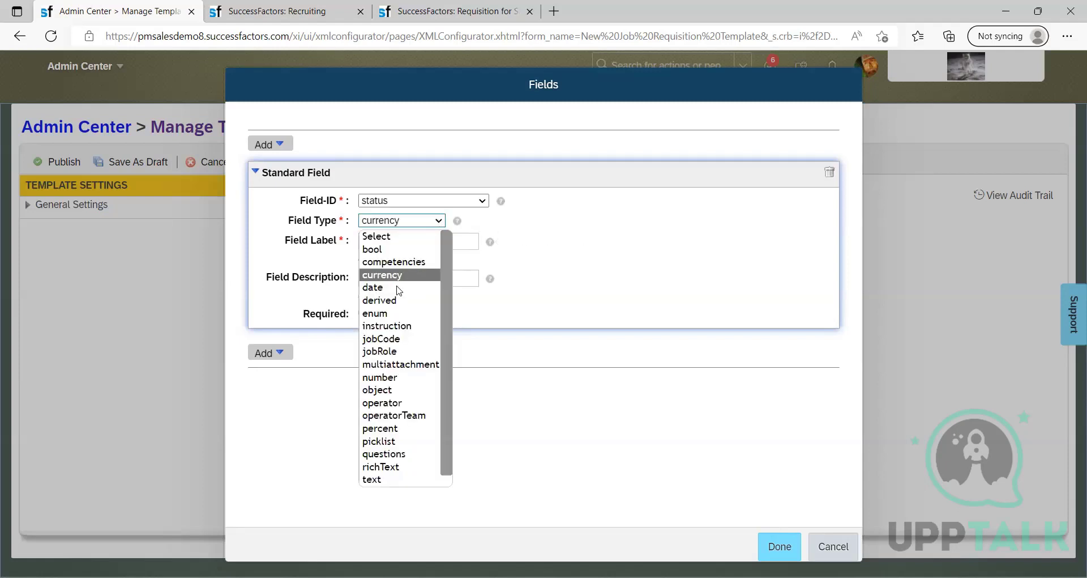
left_click(399, 291)
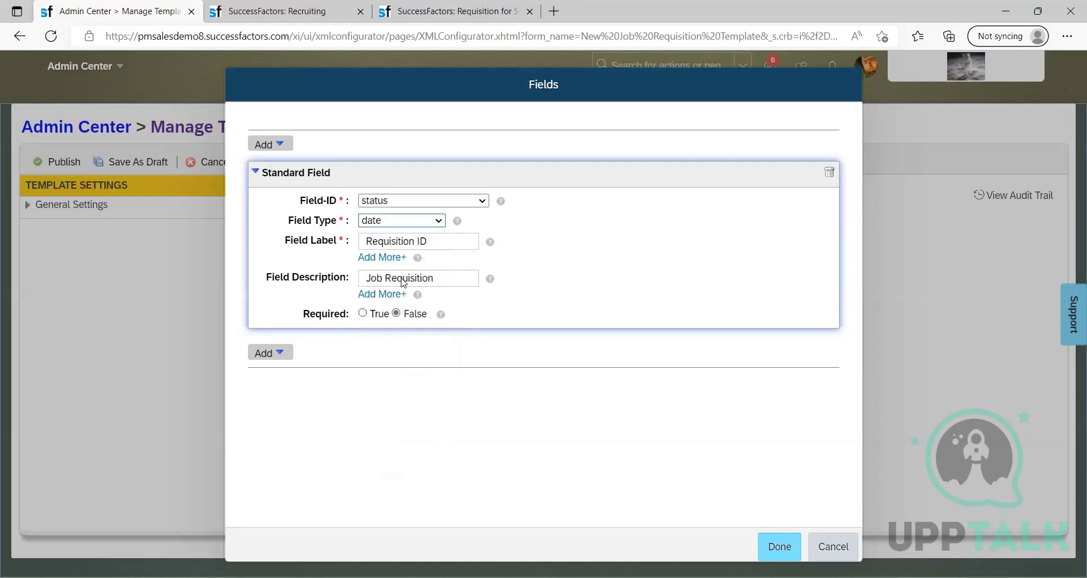
Step: Change the status field's type to derived
left_click(403, 221)
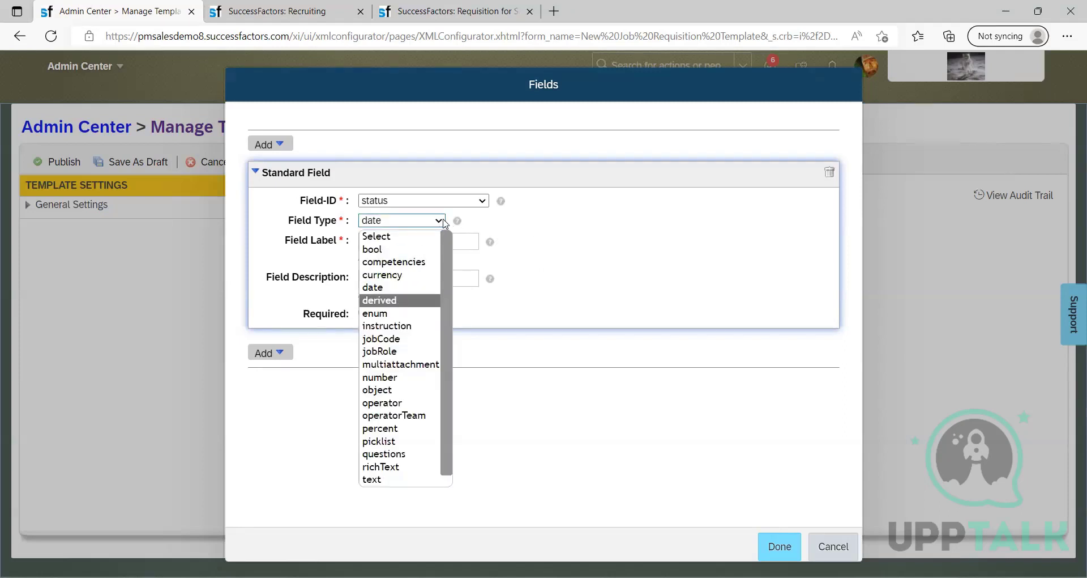
left_click(445, 222)
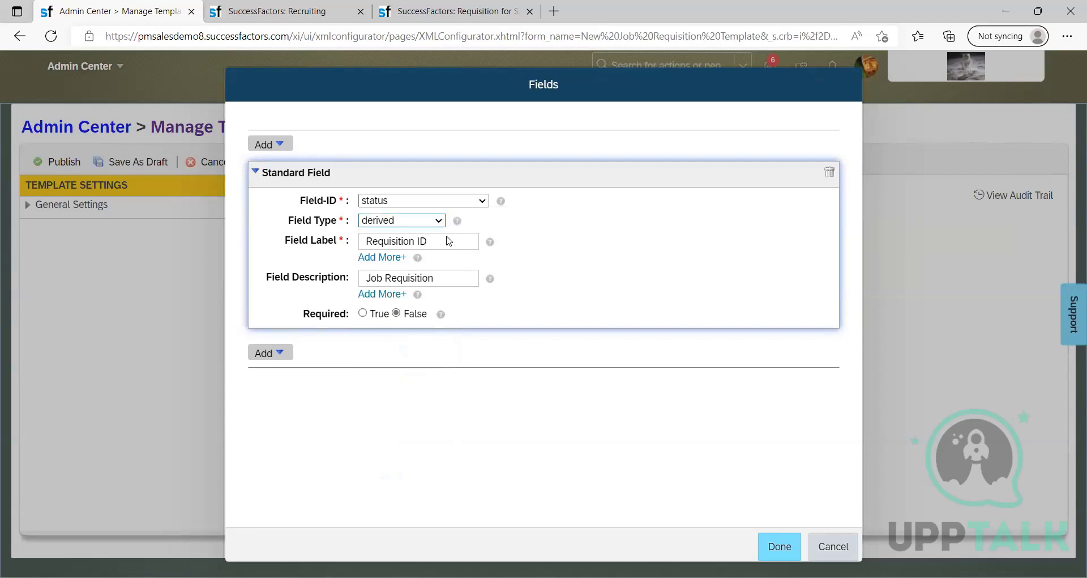
left_click(422, 221)
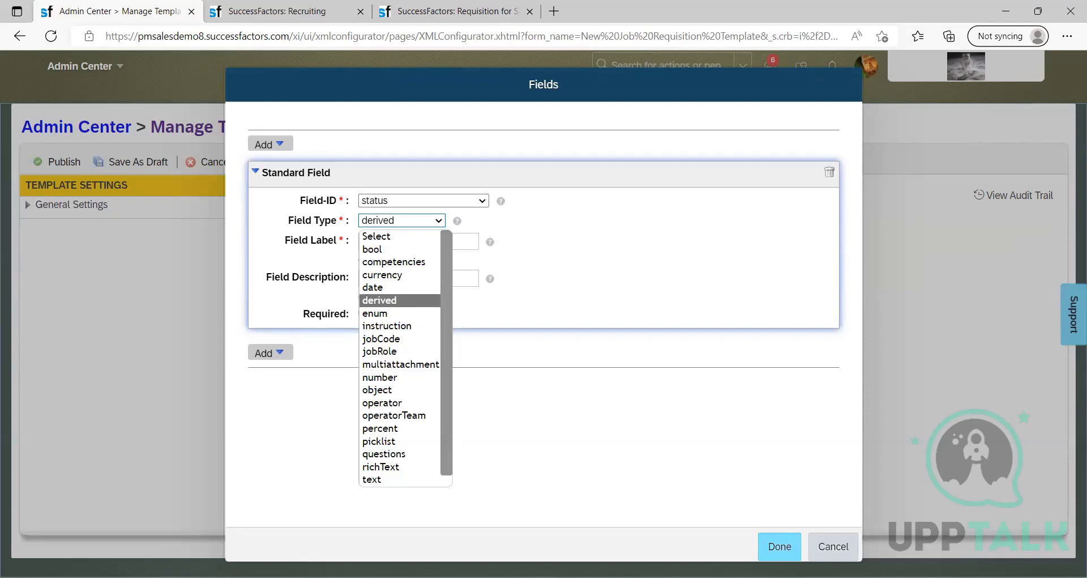
left_click(399, 300)
Step: Switch to the SuccessFactors Recruiting guide in Acrobat Reader and examine the derived entries in the standard fields table, back to the country field
key("alt+Tab")
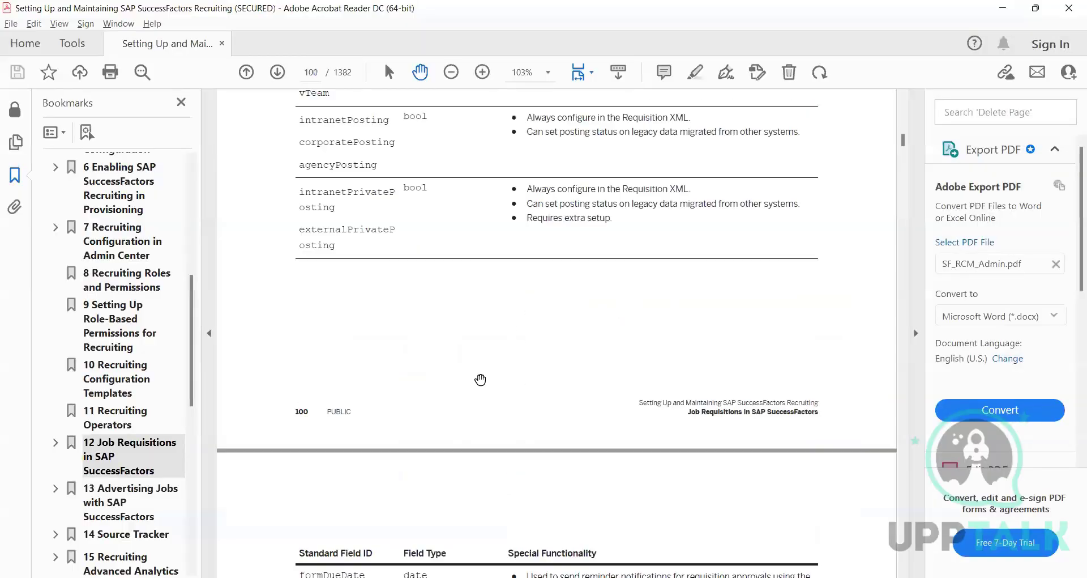
scroll(482, 379, "up", 5)
scroll(481, 379, "up", 4)
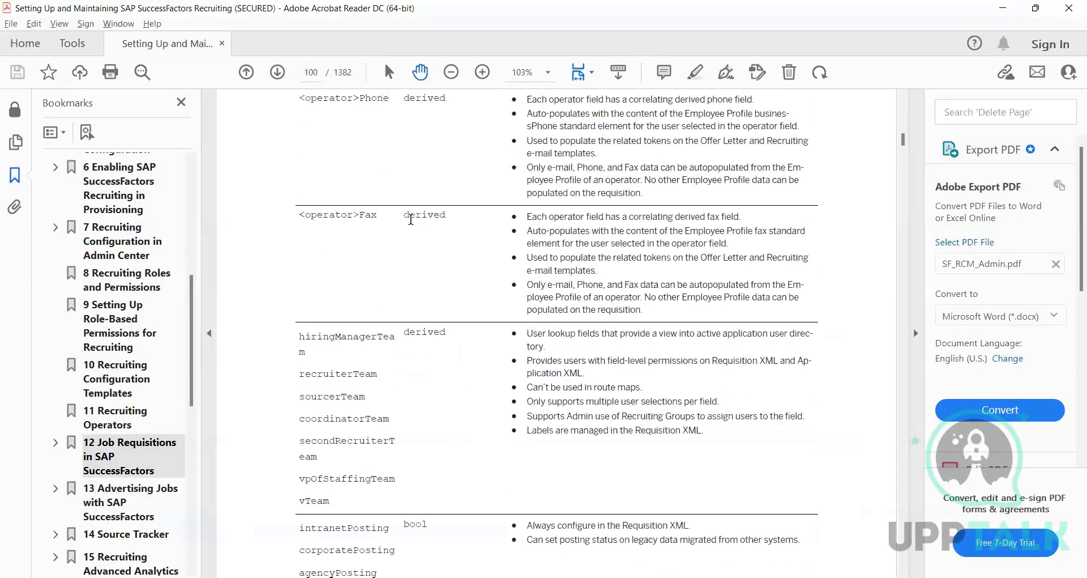
double_click(442, 215)
scroll(463, 317, "up", 5)
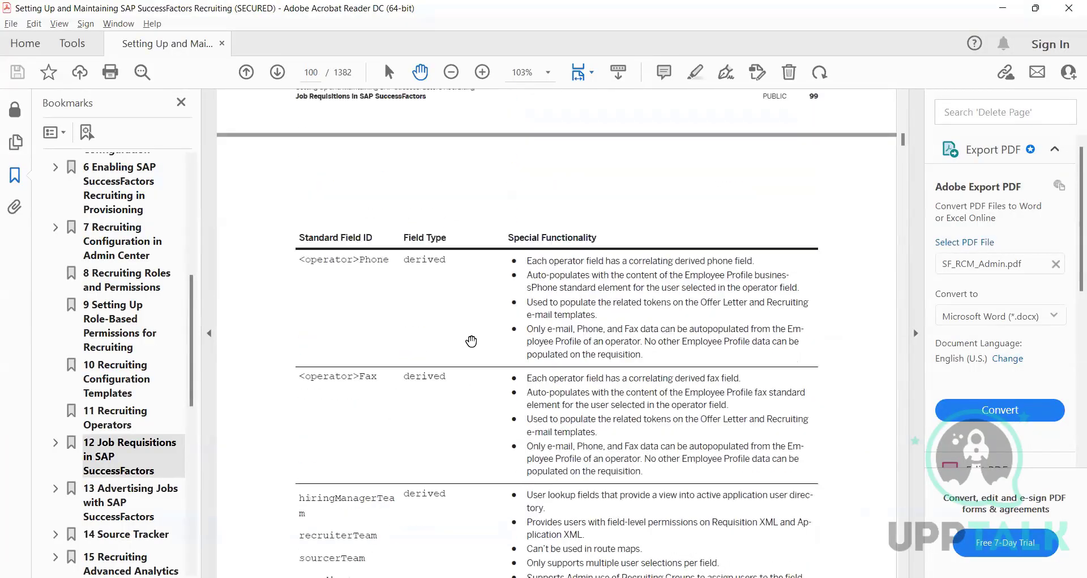
scroll(464, 342, "up", 15)
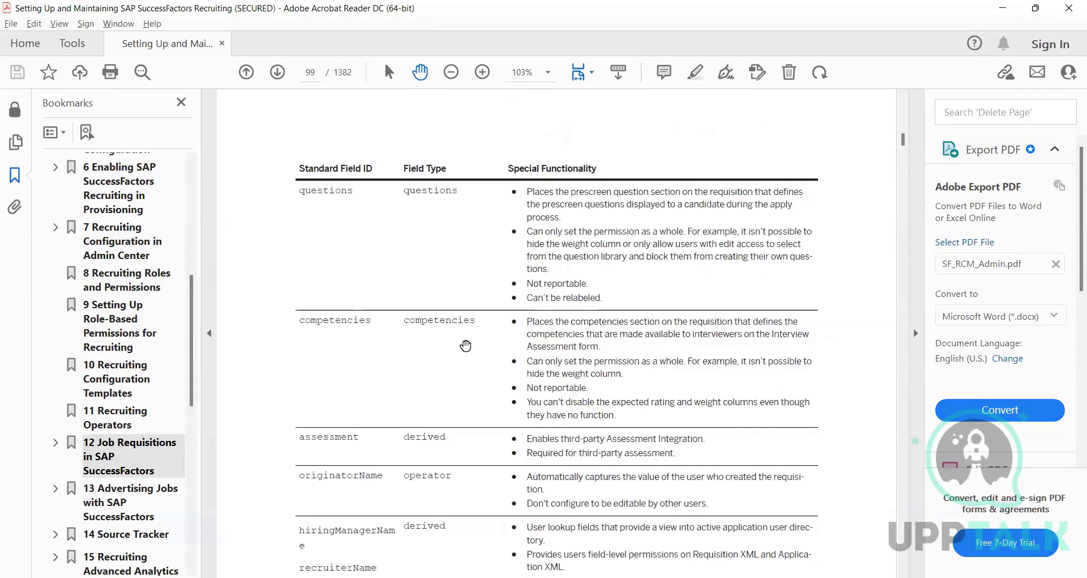
scroll(475, 359, "up", 12)
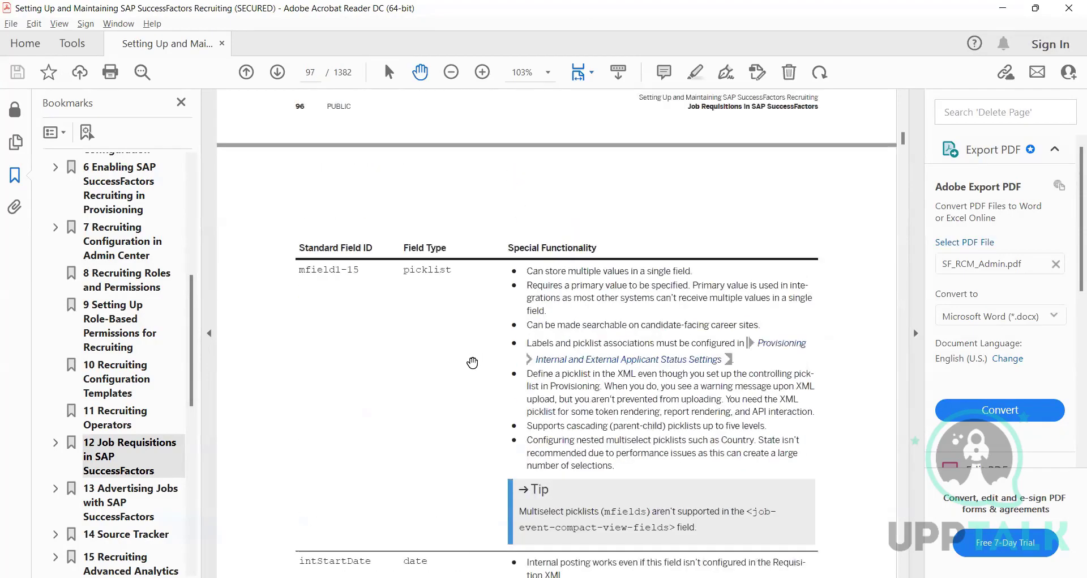
scroll(472, 362, "up", 10)
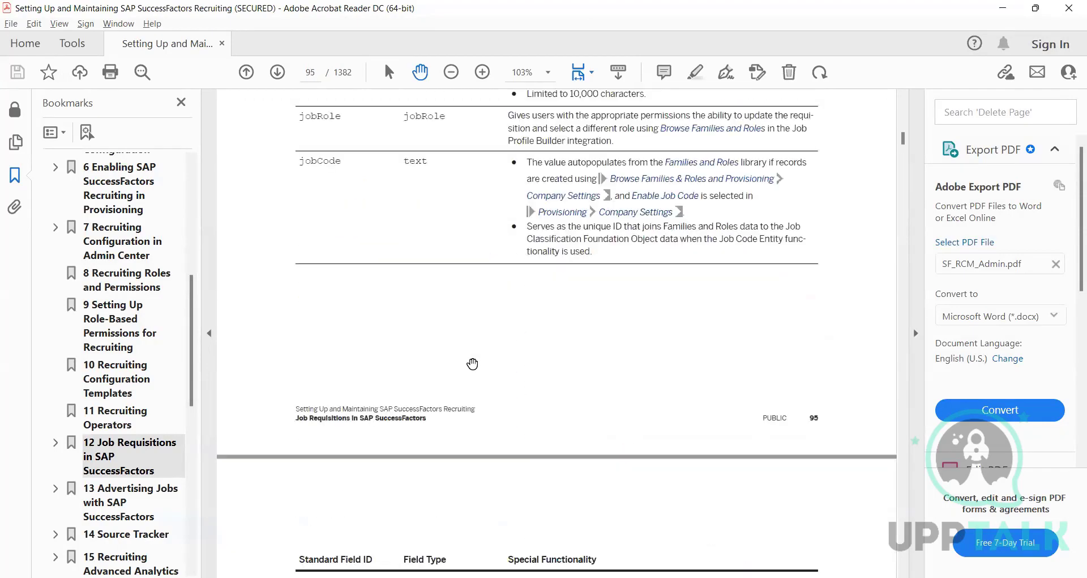
scroll(472, 362, "up", 9)
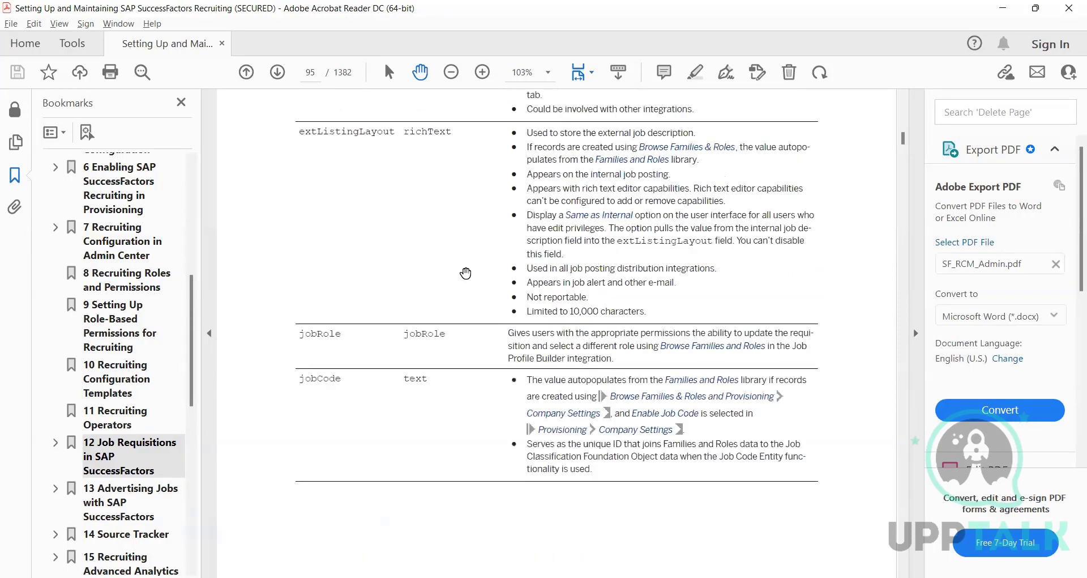
scroll(444, 365, "up", 10)
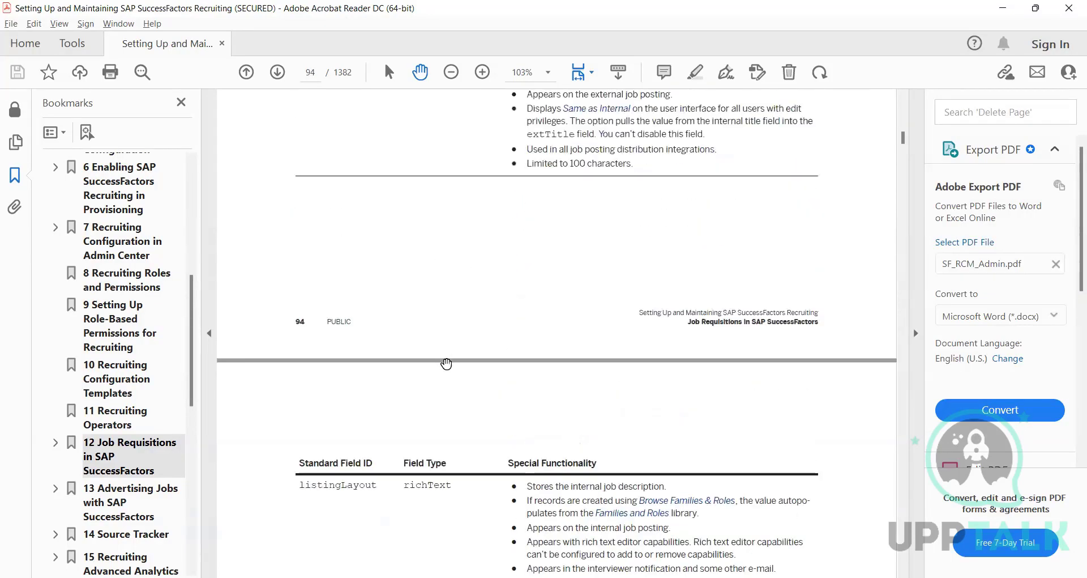
scroll(464, 352, "up", 3)
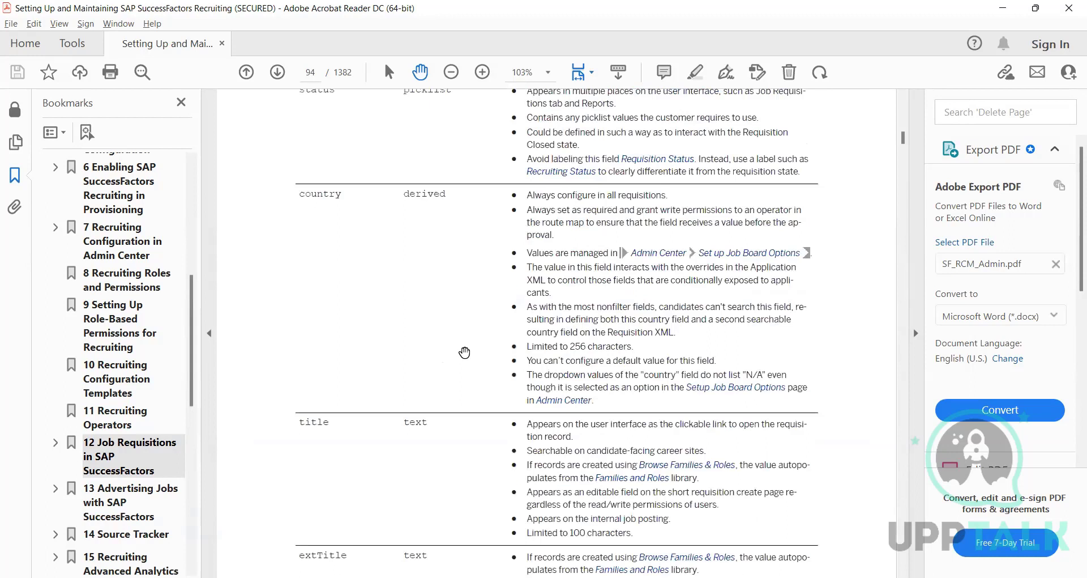
scroll(464, 353, "up", 1)
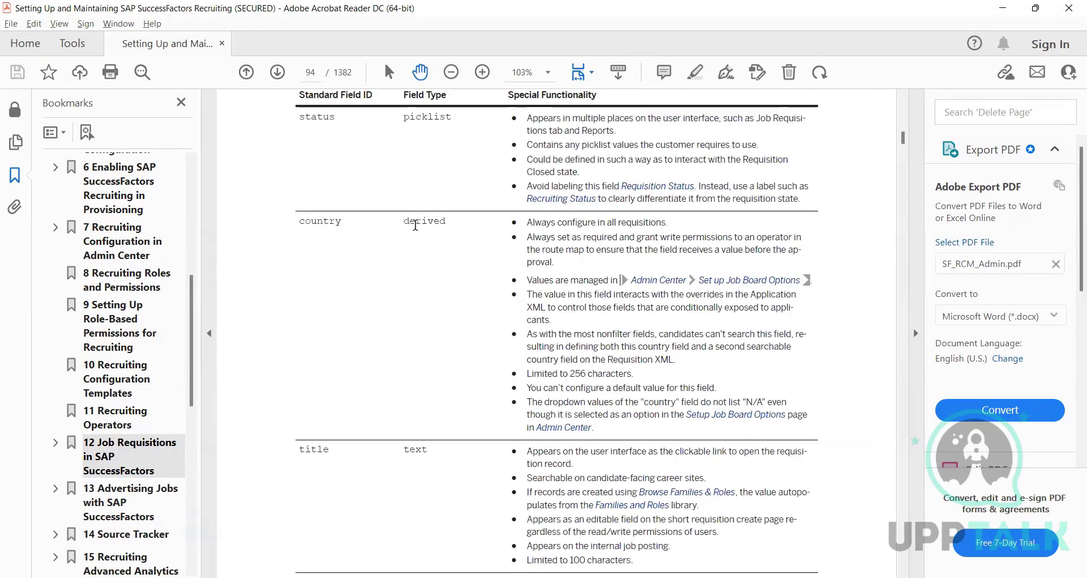
triple_click(416, 224)
triple_click(421, 224)
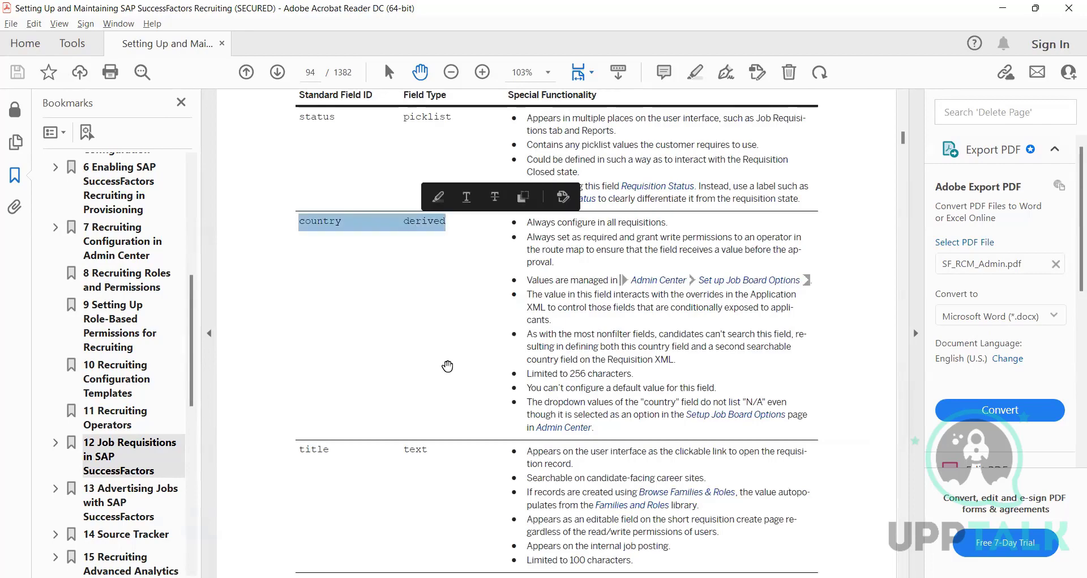
left_click(448, 365)
Step: Skim the guide back through the field definition, supported languages and template name sections to the template prerequisites, and return to the Fields dialog
scroll(447, 366, "up", 20)
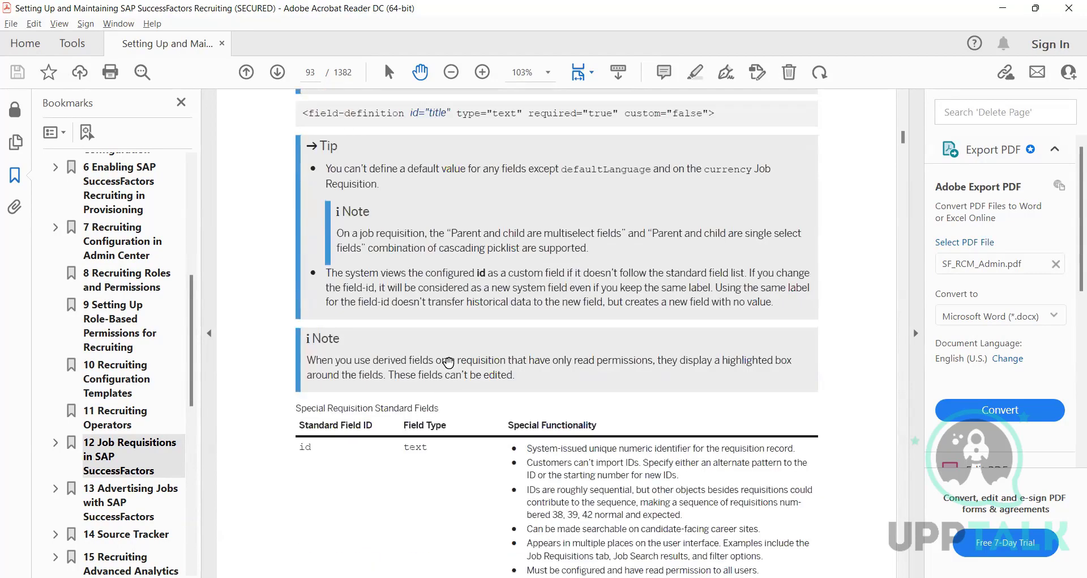
scroll(449, 362, "up", 15)
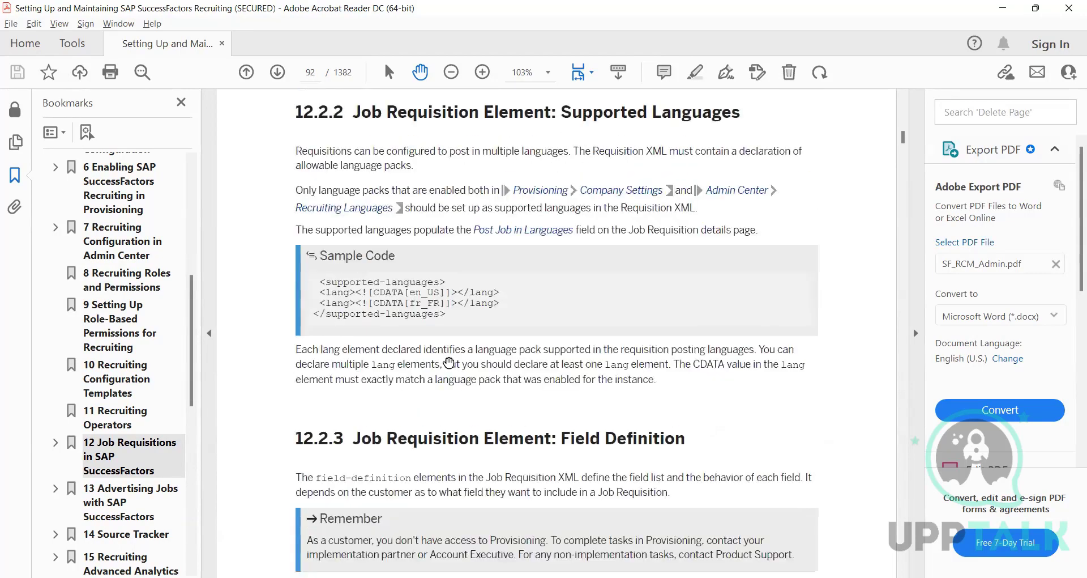
scroll(450, 363, "up", 15)
scroll(453, 359, "up", 10)
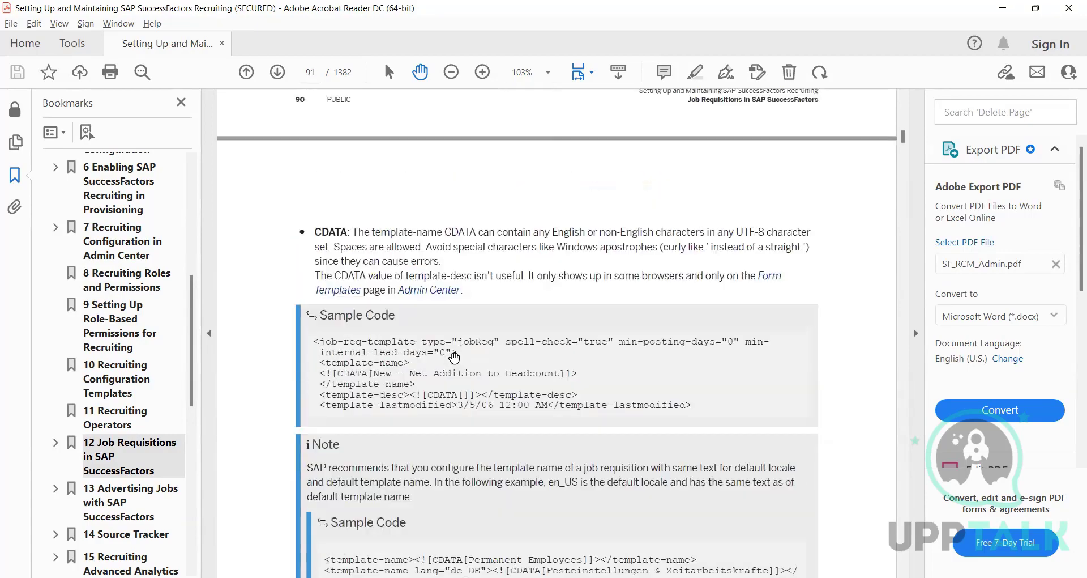
scroll(454, 358, "up", 1)
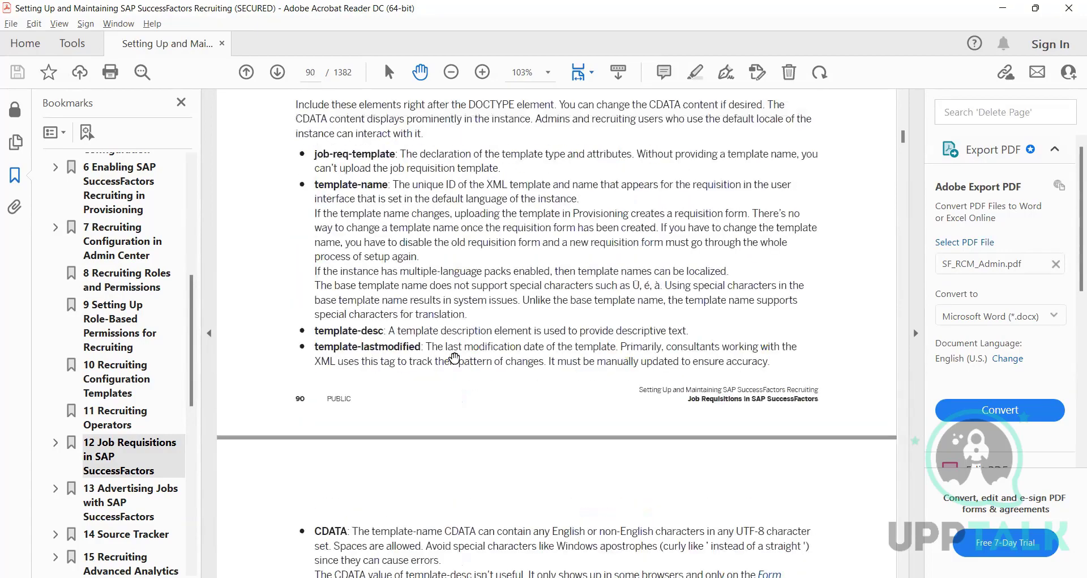
scroll(455, 358, "up", 10)
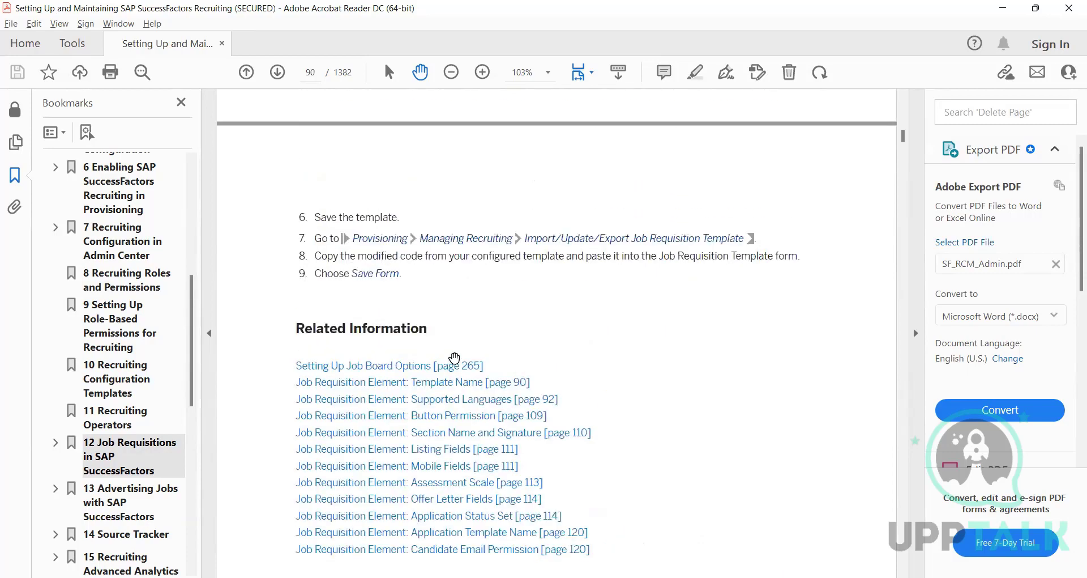
scroll(537, 348, "up", 15)
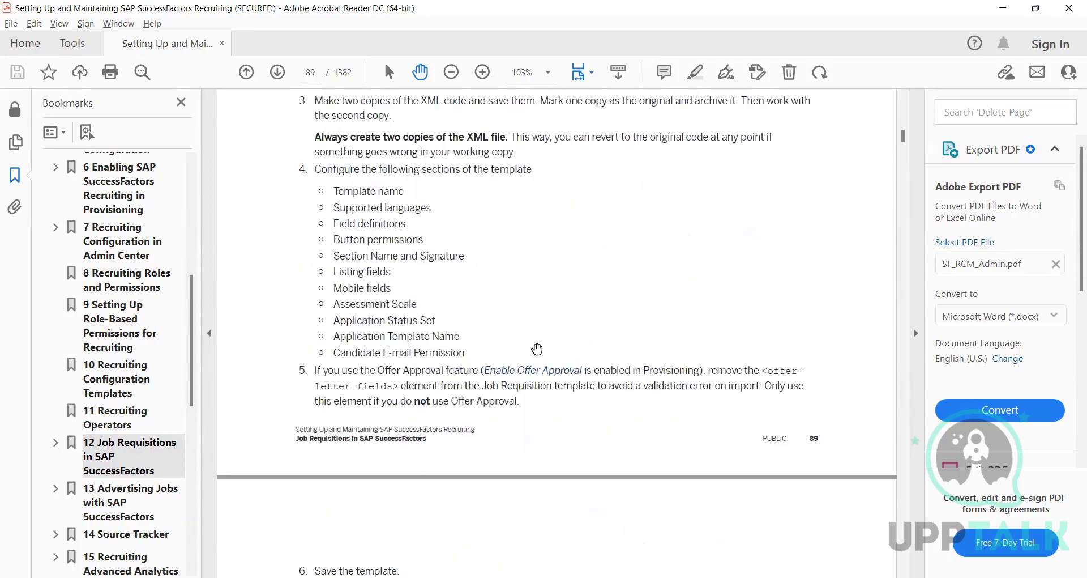
scroll(538, 348, "up", 20)
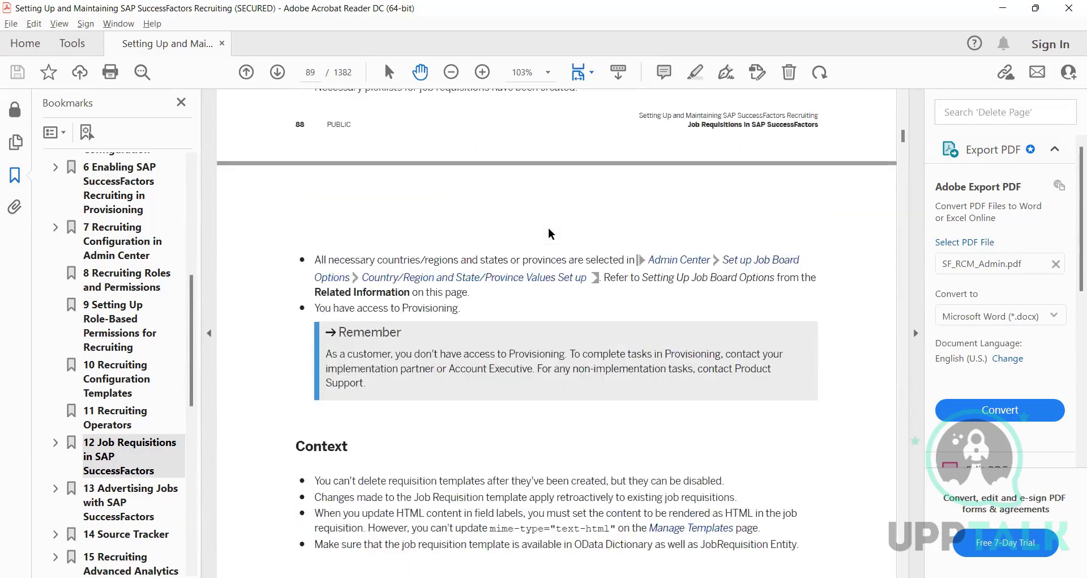
left_click(1003, 11)
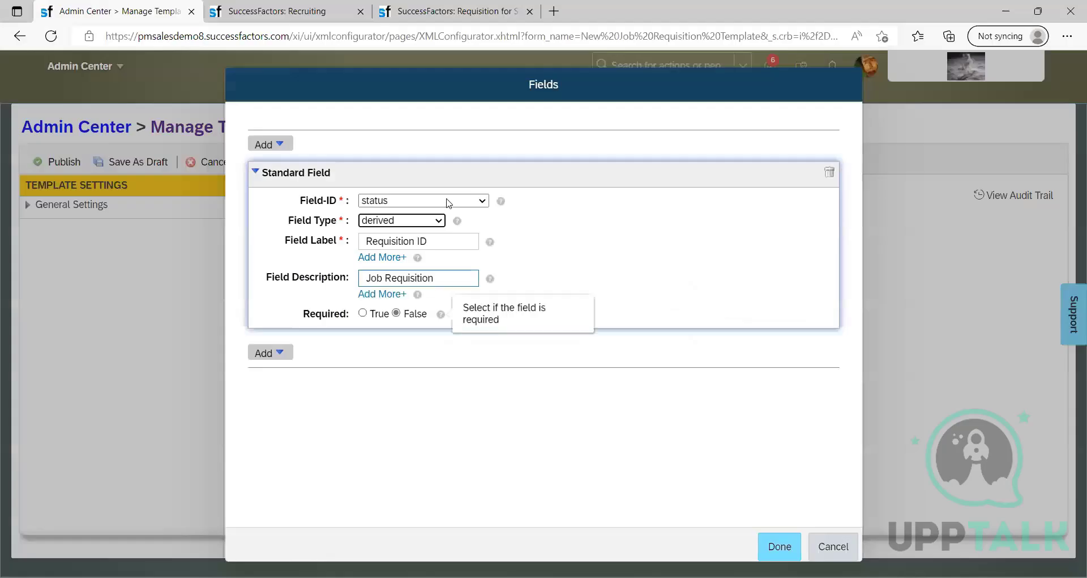
Step: Try enum as the status field's type to bring up its enumeration settings
left_click(446, 202)
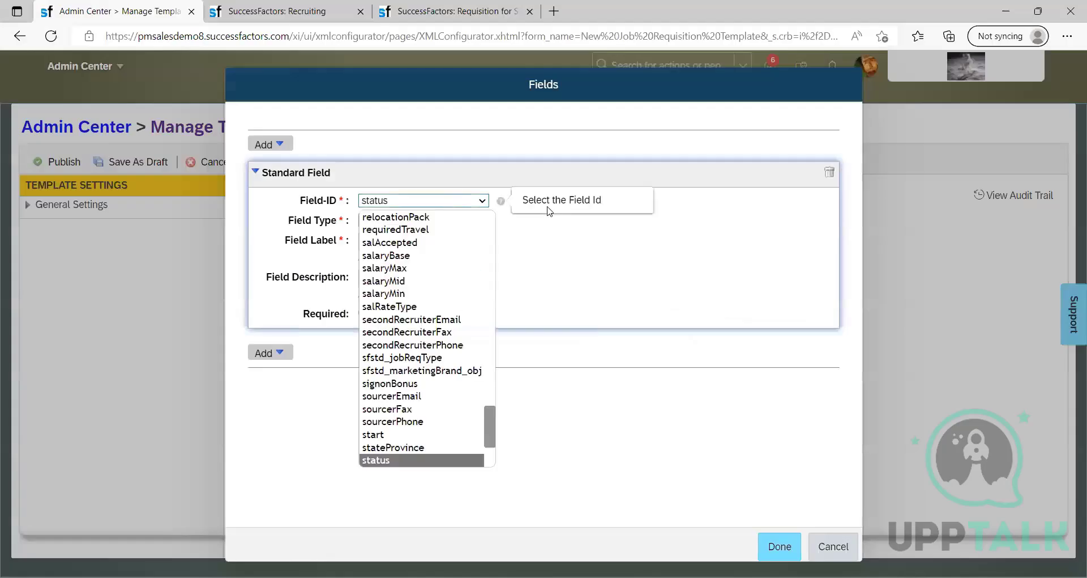
left_click(549, 210)
left_click(403, 220)
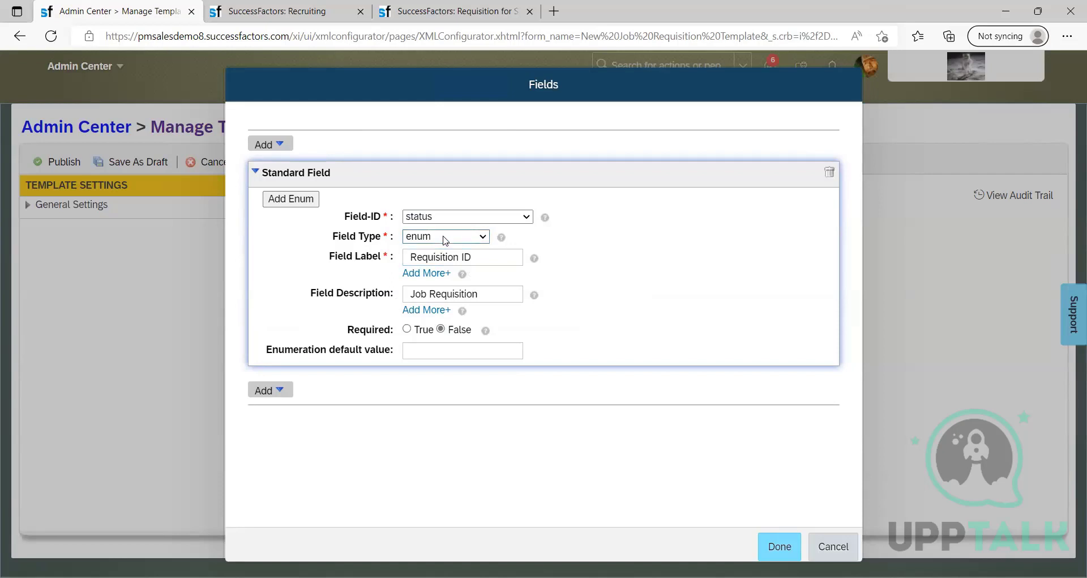
left_click(446, 238)
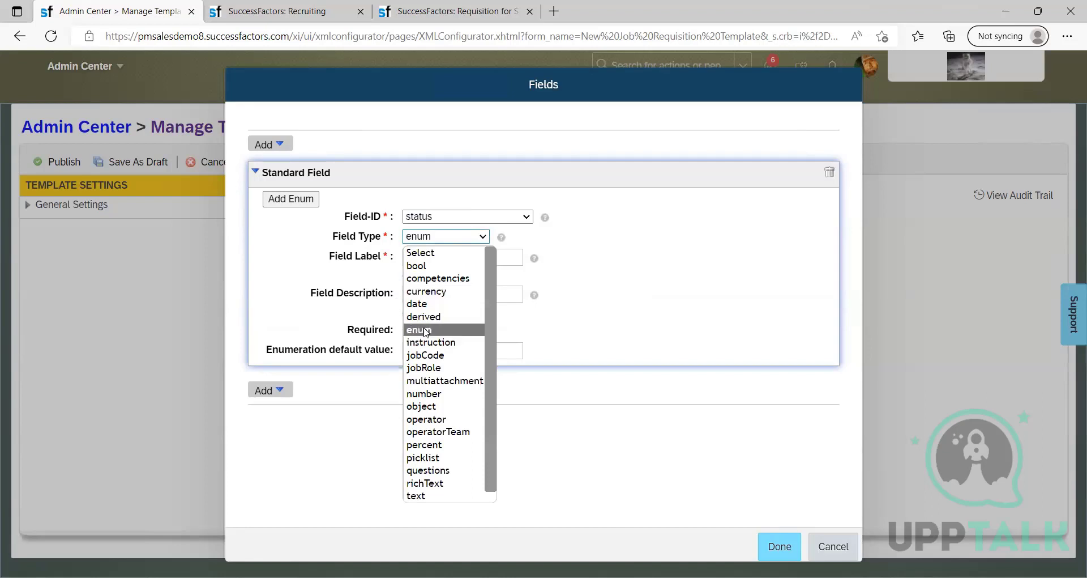
left_click(460, 329)
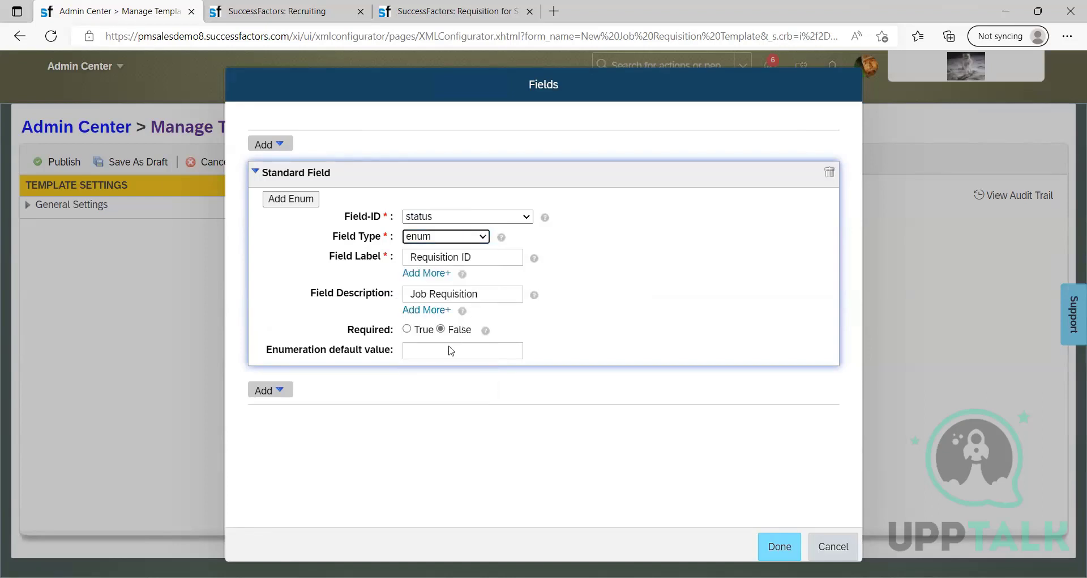
Step: Set the status field's type to instruction and clear its field label
left_click(449, 236)
key("Return")
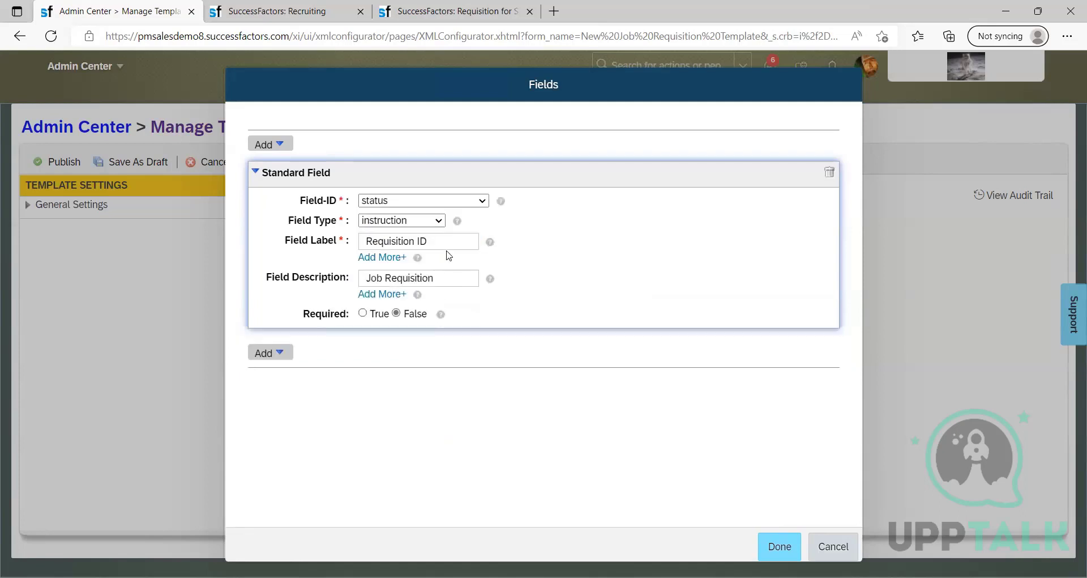
left_click_drag(458, 241, 290, 250)
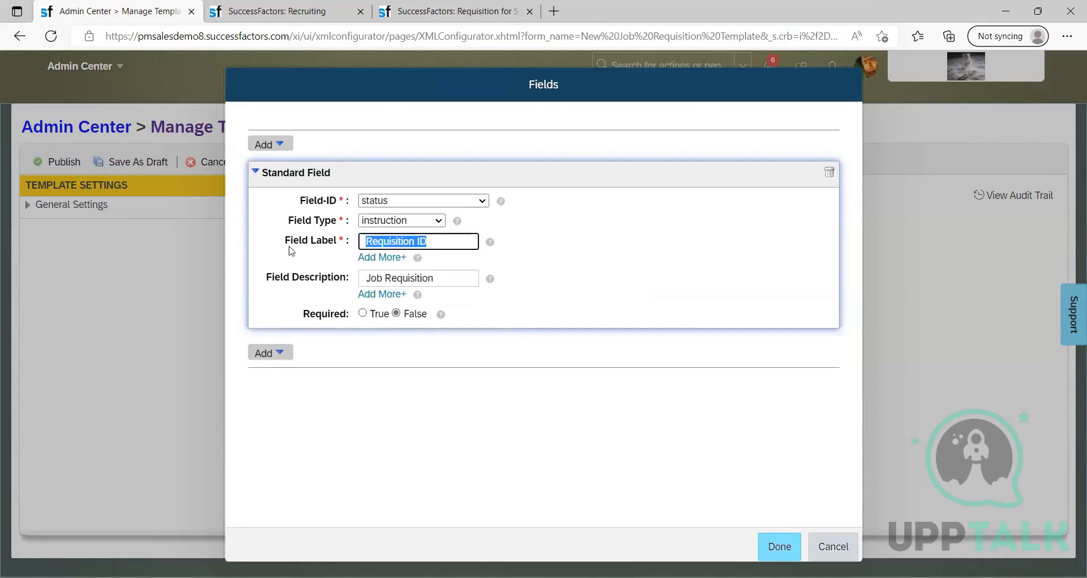
key("BackSpace")
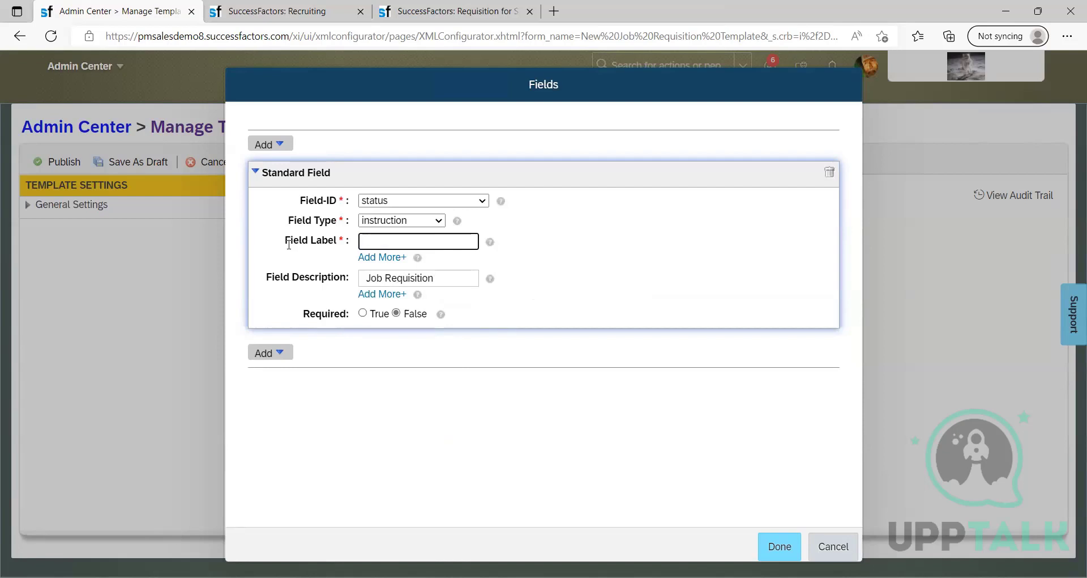
type("ABC ")
type("J")
key("BackSpace")
type("Job re")
key("ctrl+a")
key("BackSpace")
Step: Label the instruction field "Kindly ensure all fields are filled"
type("Kindl")
type("y ensu")
type("re all ")
type("fields ar")
type("e filled")
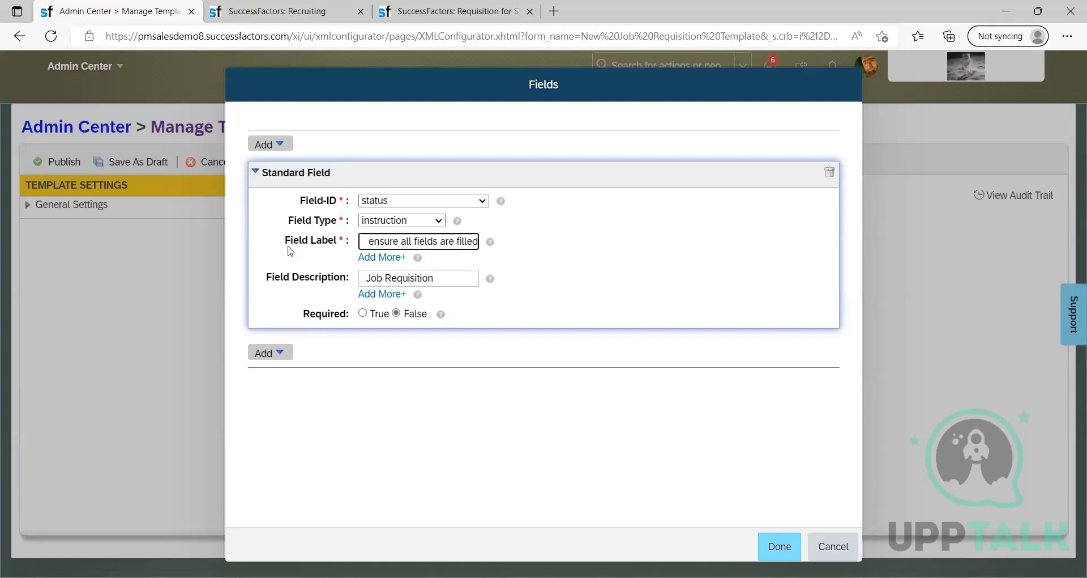
key("ctrl+a")
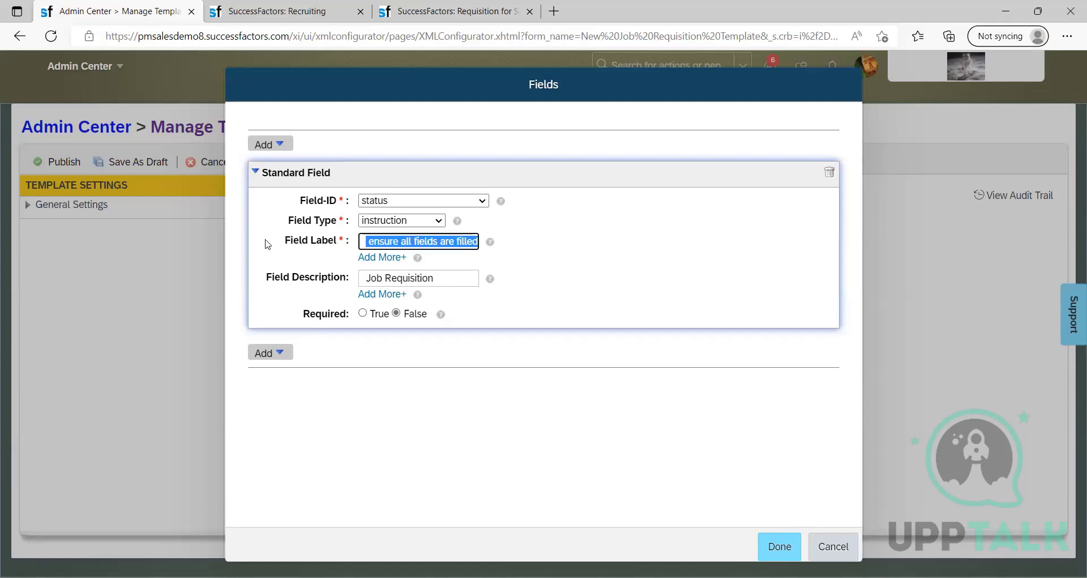
Step: Clear the status field's label and try jobCode and multiattachment as its field type
type("\\")
key("BackSpace")
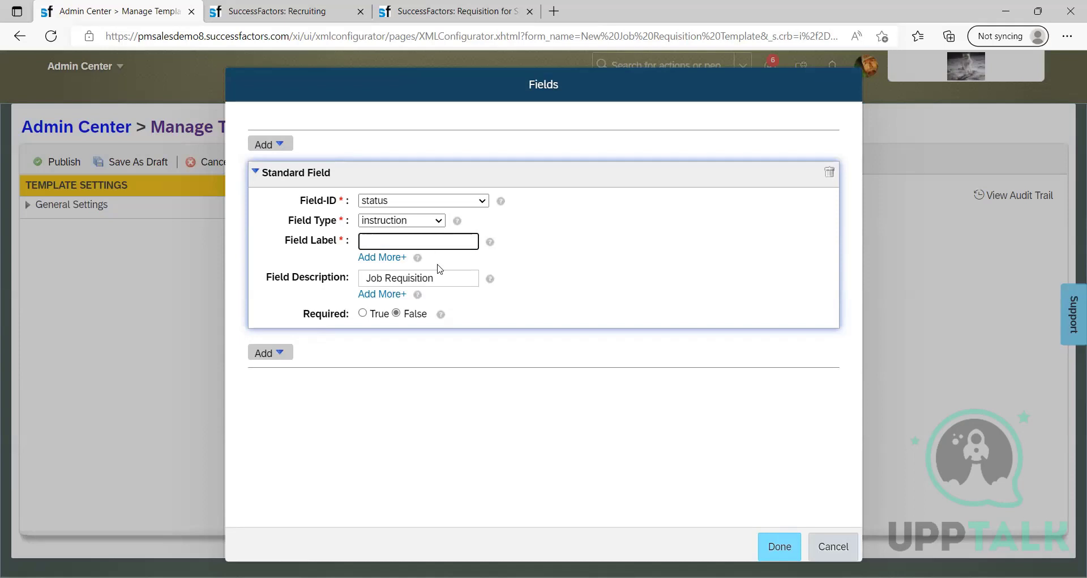
left_click(419, 221)
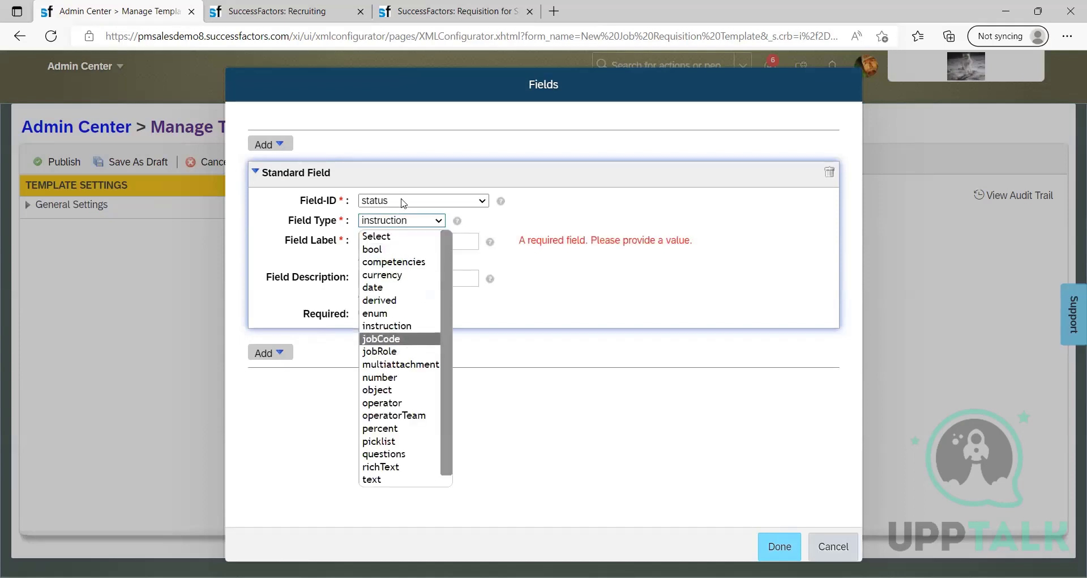
left_click(400, 339)
left_click(403, 221)
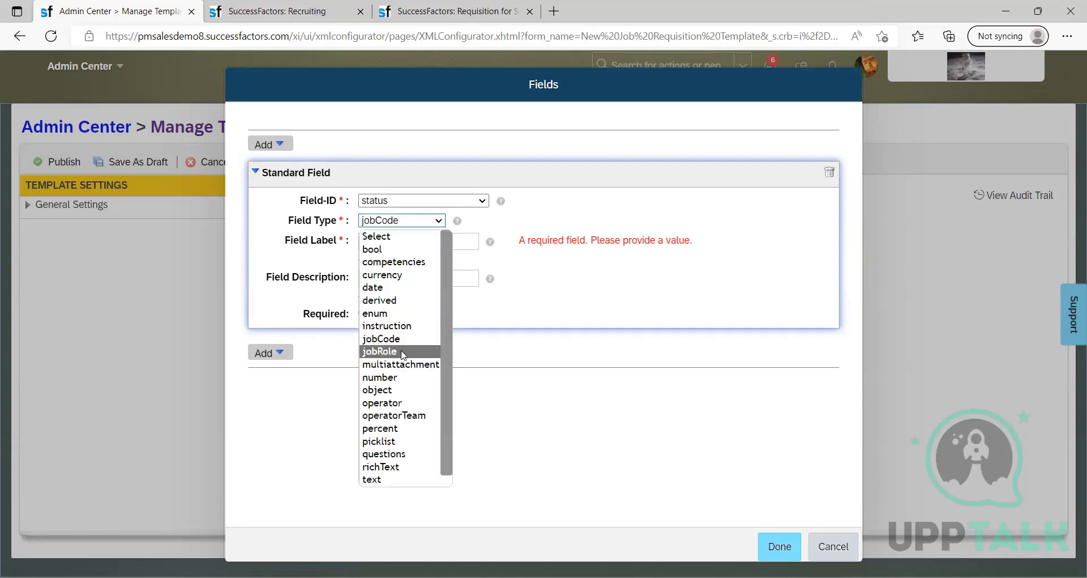
left_click(402, 364)
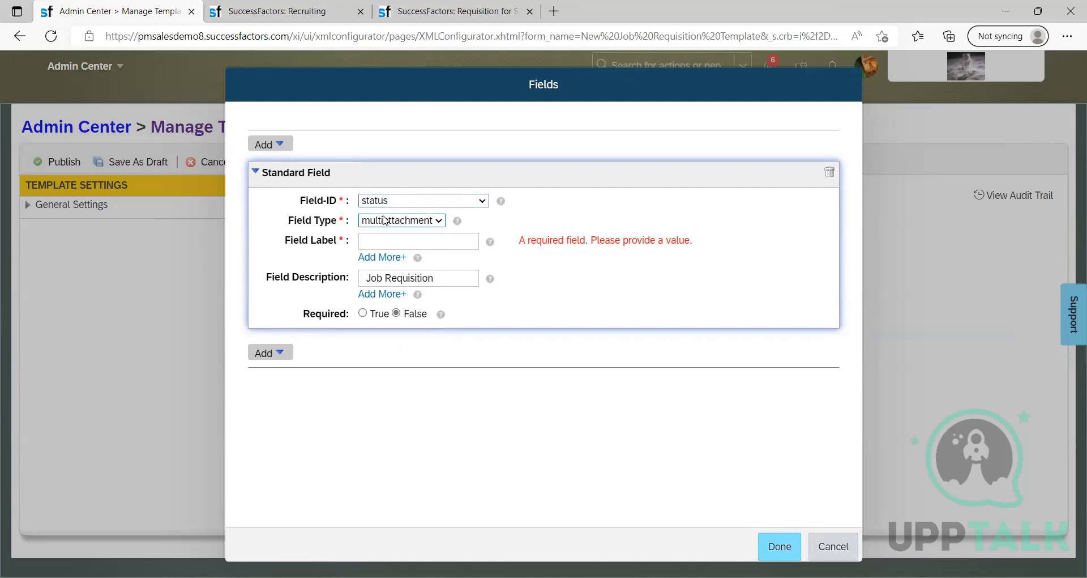
Step: Review the field types on offer for a standard field, through to textarea, and browse the available field IDs
left_click(433, 221)
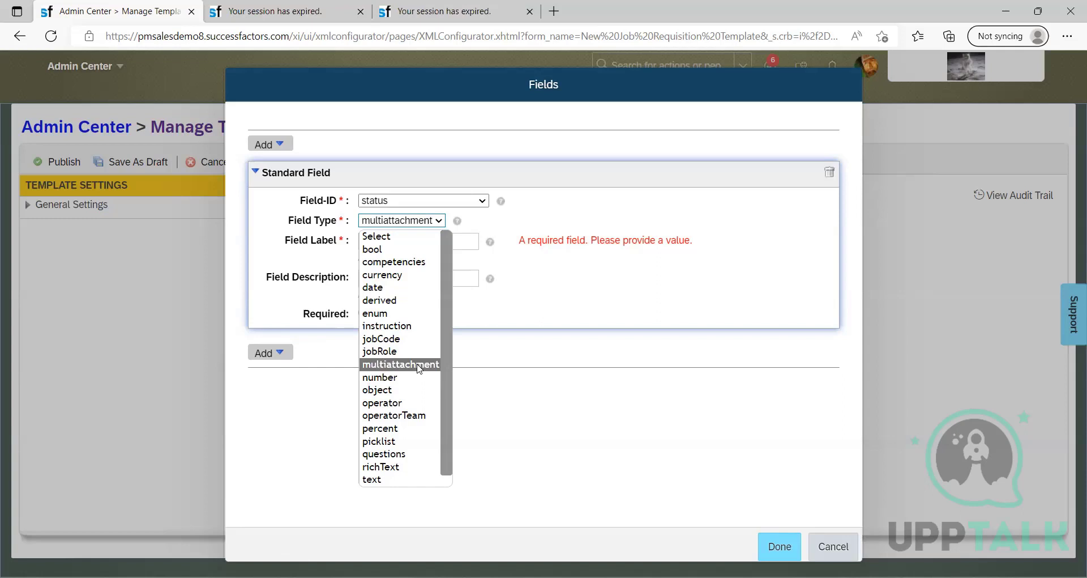
key("Up")
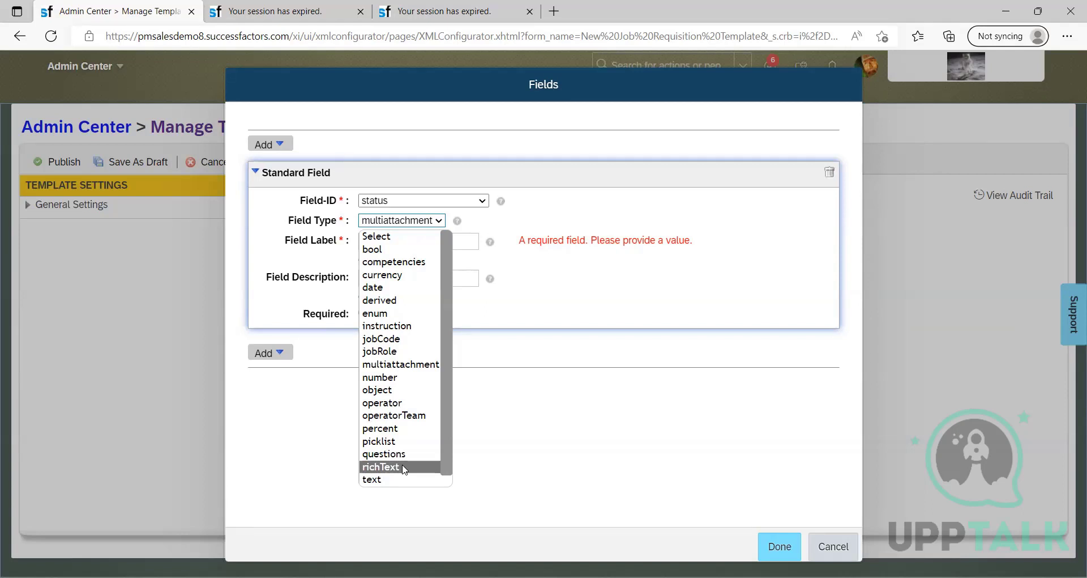
left_click(493, 426)
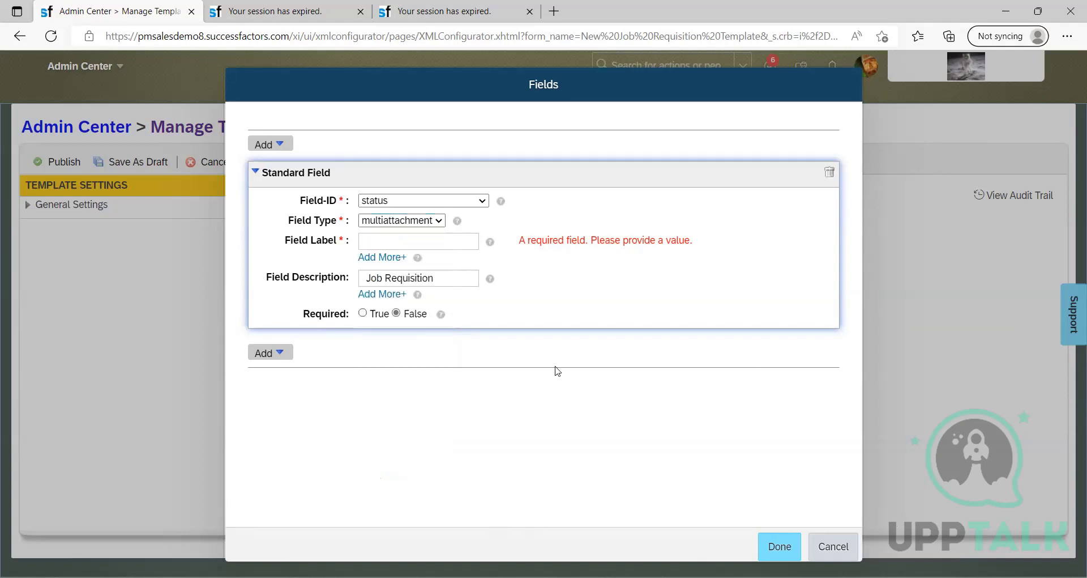
left_click(435, 222)
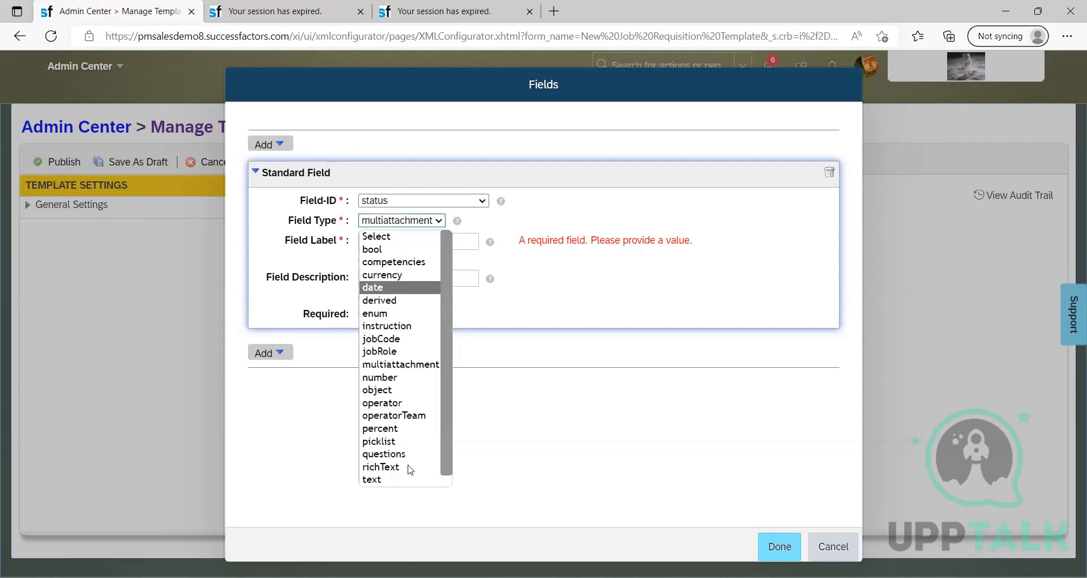
scroll(401, 471, "down", 1)
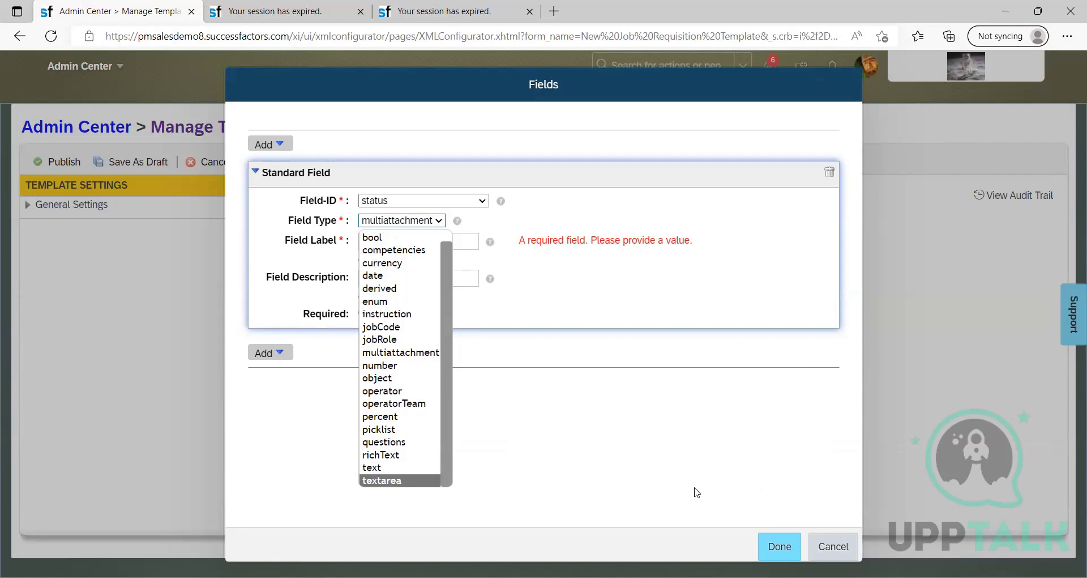
left_click(519, 371)
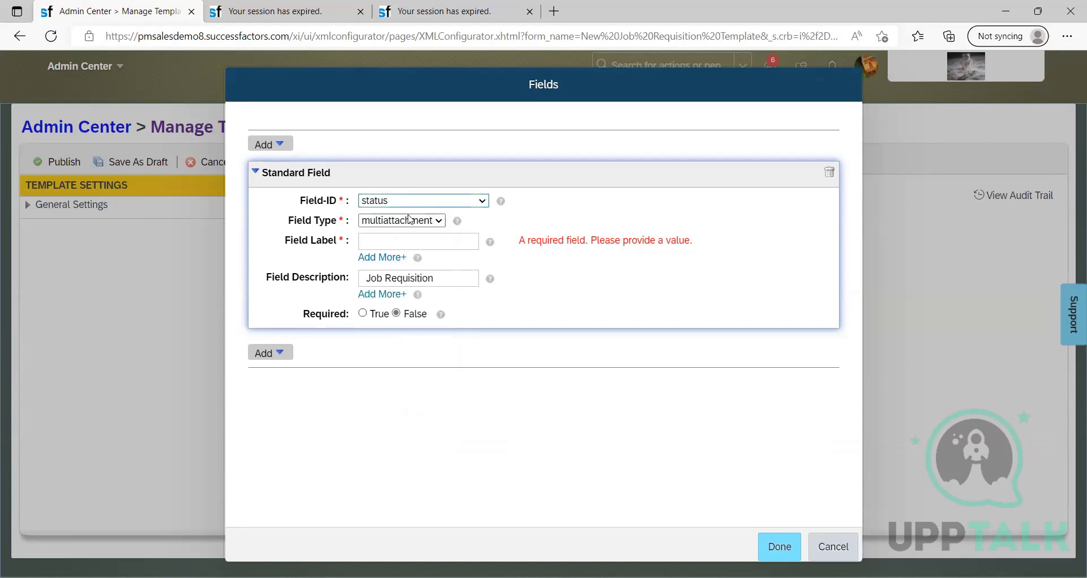
left_click(410, 205)
scroll(421, 396, "up", 20)
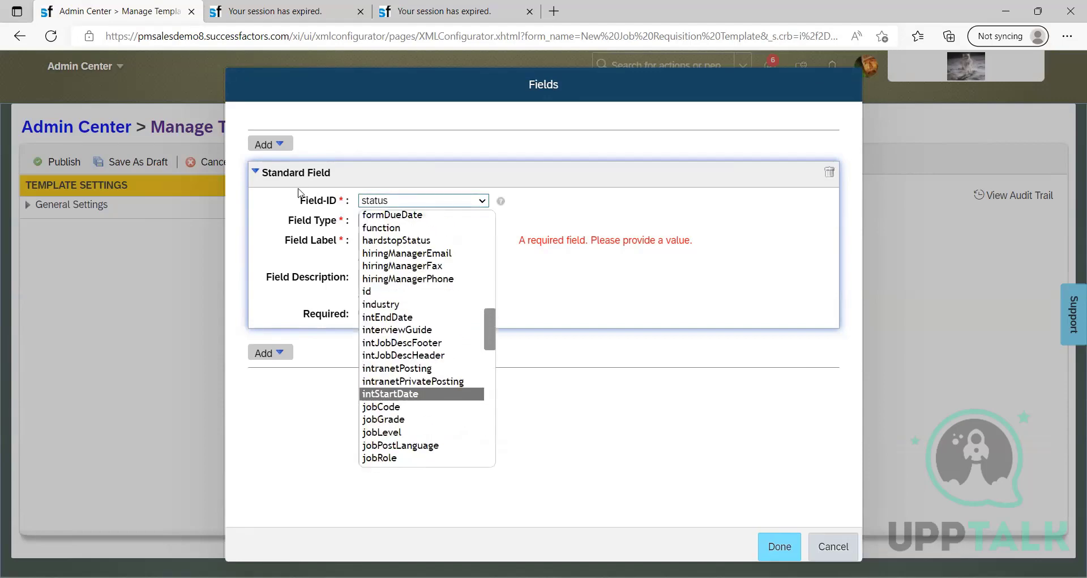
Step: Try adding a standard filter field and list the filter IDs it offers
left_click(279, 145)
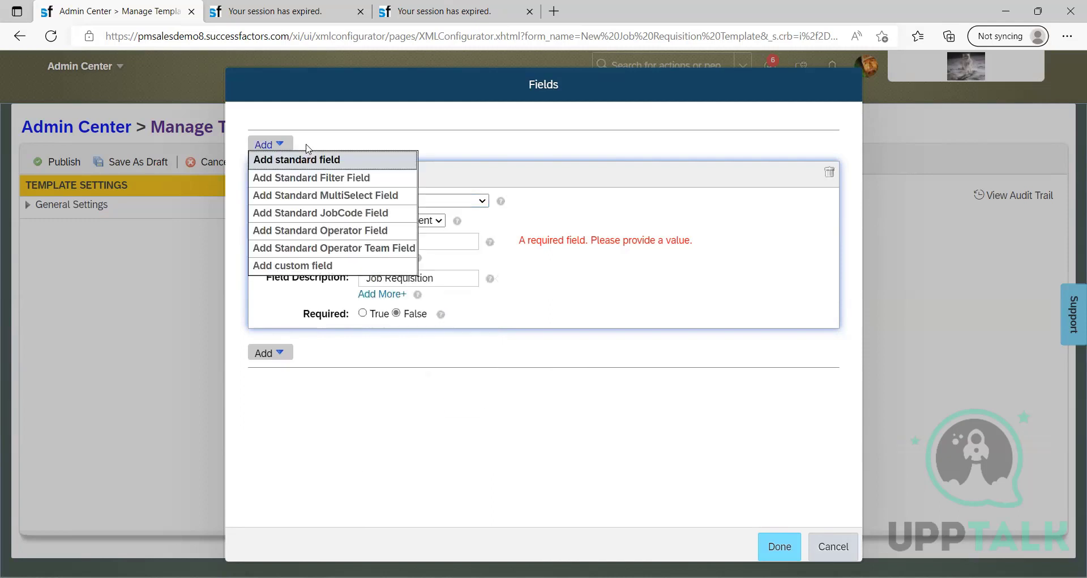
left_click(323, 178)
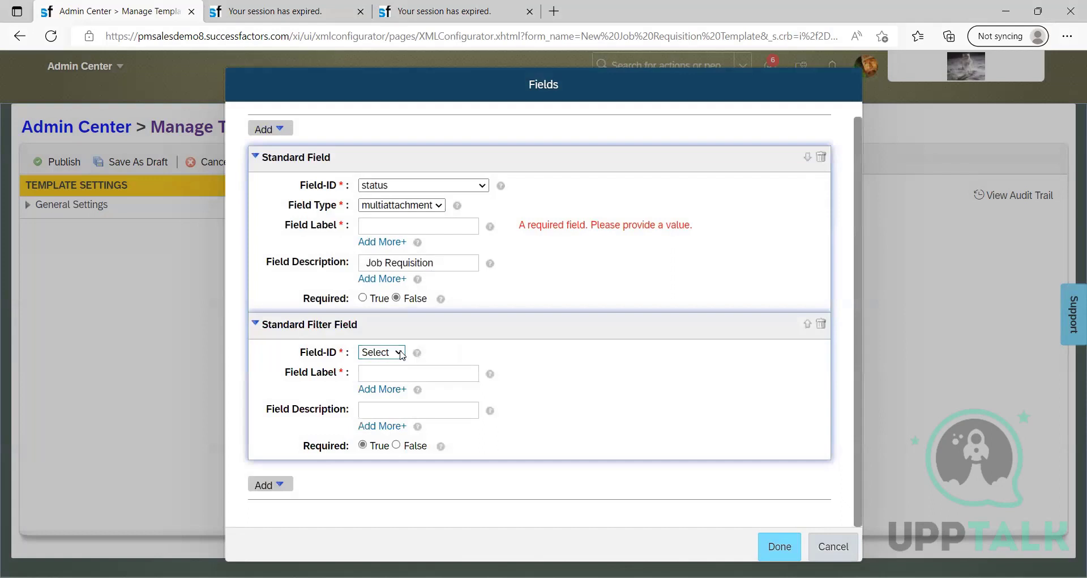
left_click(401, 354)
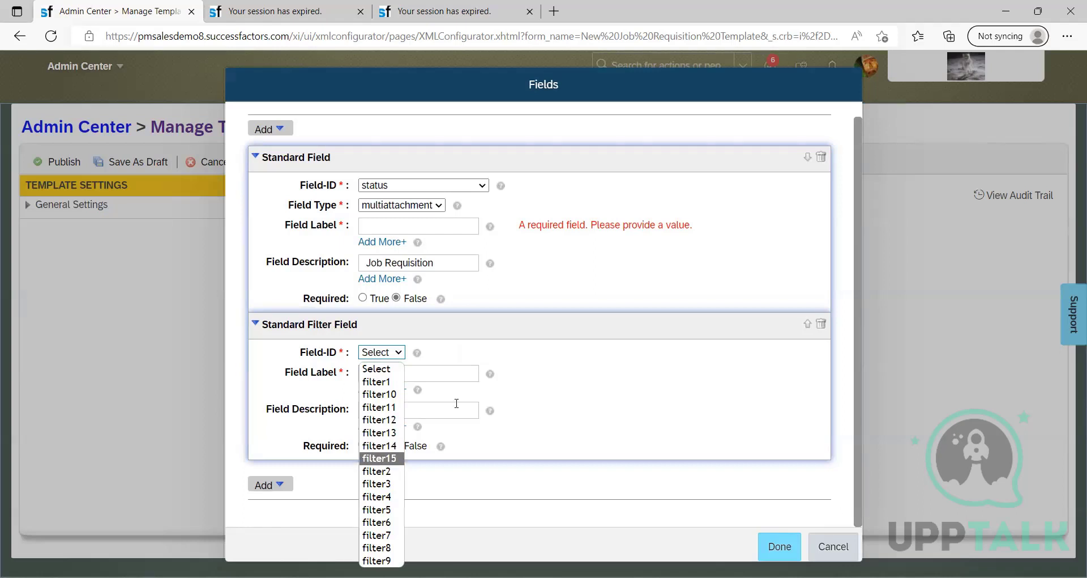
left_click(304, 452)
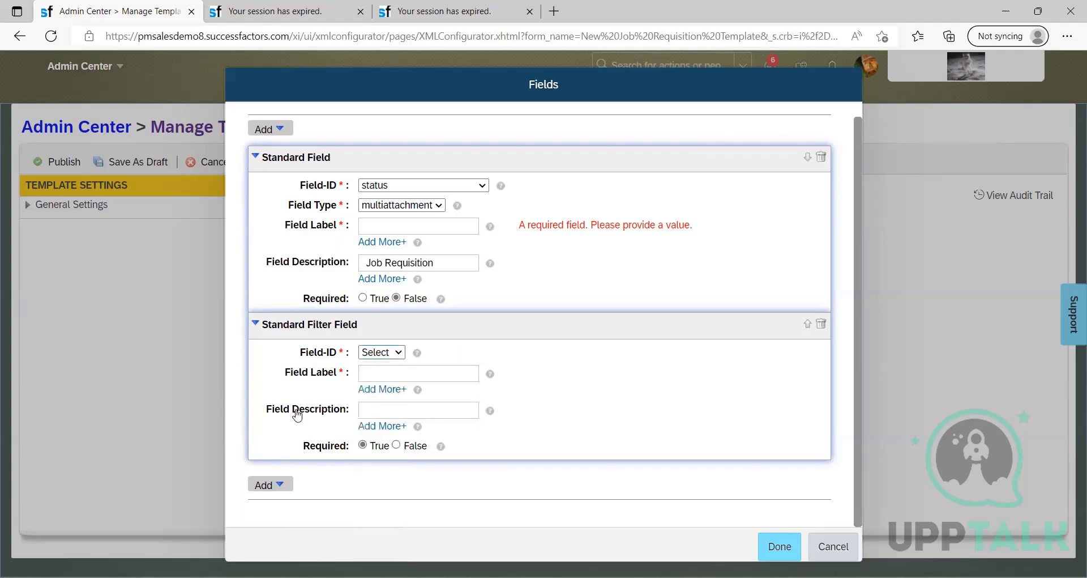
Step: Try adding a standard multiselect field and list the field IDs it offers
left_click(265, 485)
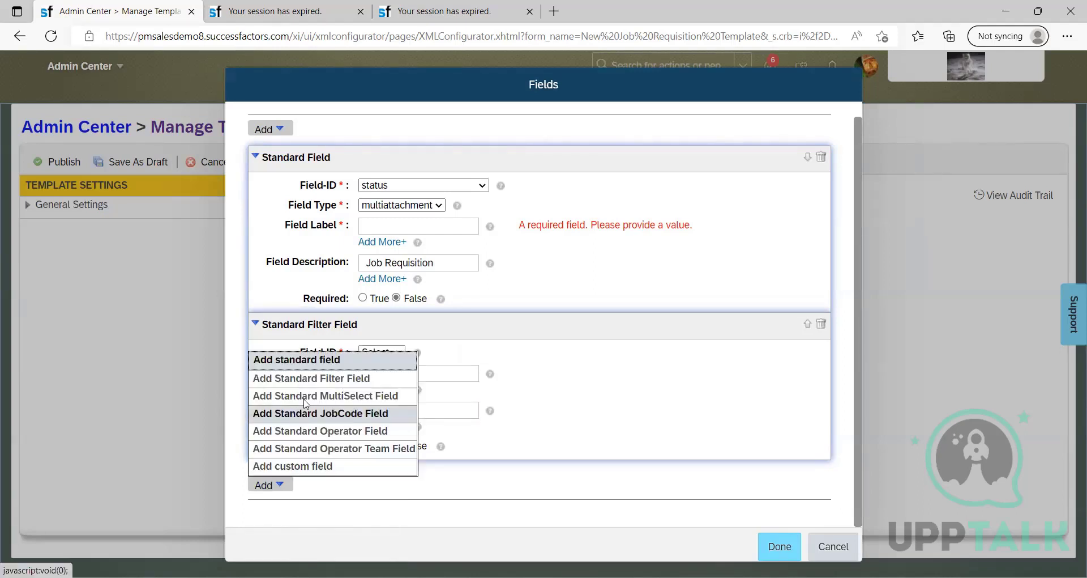
left_click(305, 401)
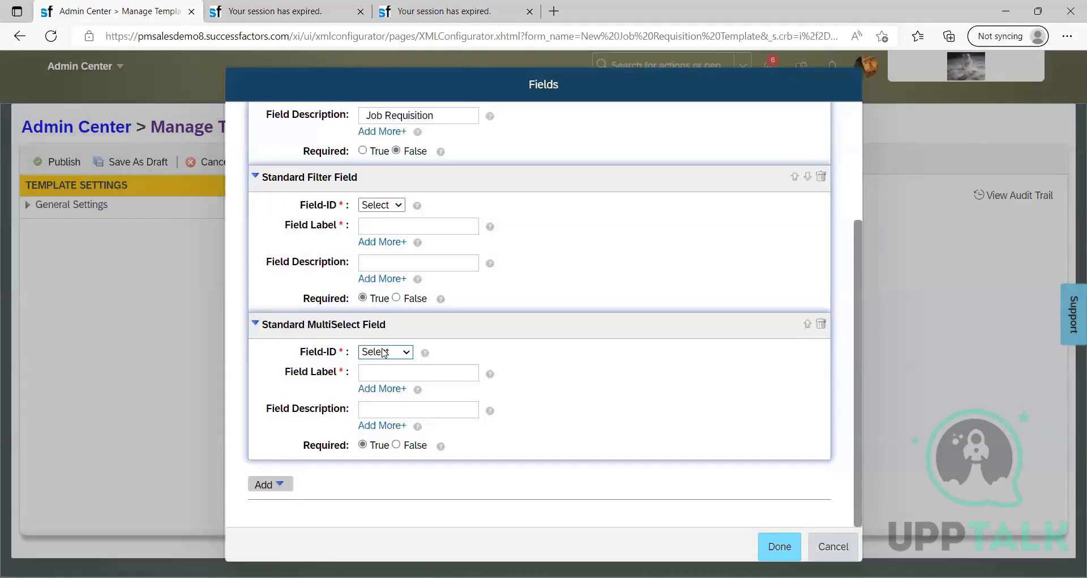
left_click(385, 351)
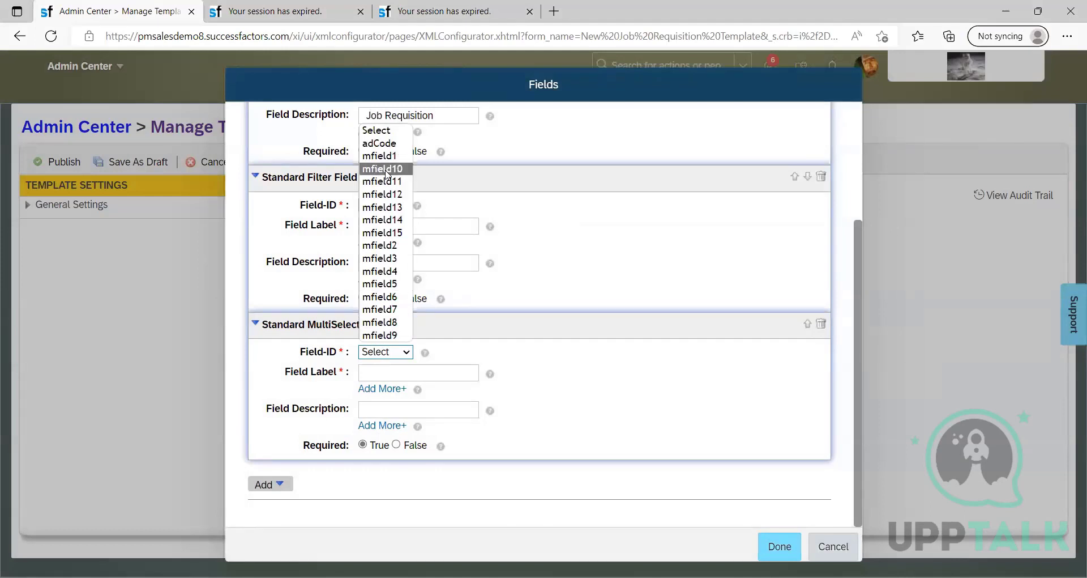
Step: Try adding a custom field and review its available field types, leaving the Fields dialog without keeping any field definitions
left_click(282, 483)
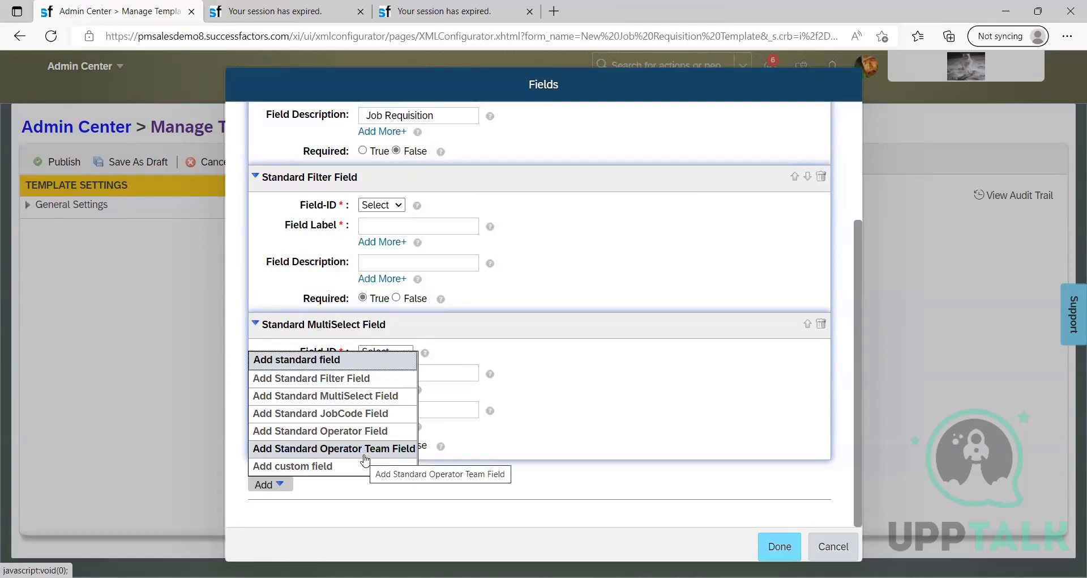
left_click(308, 466)
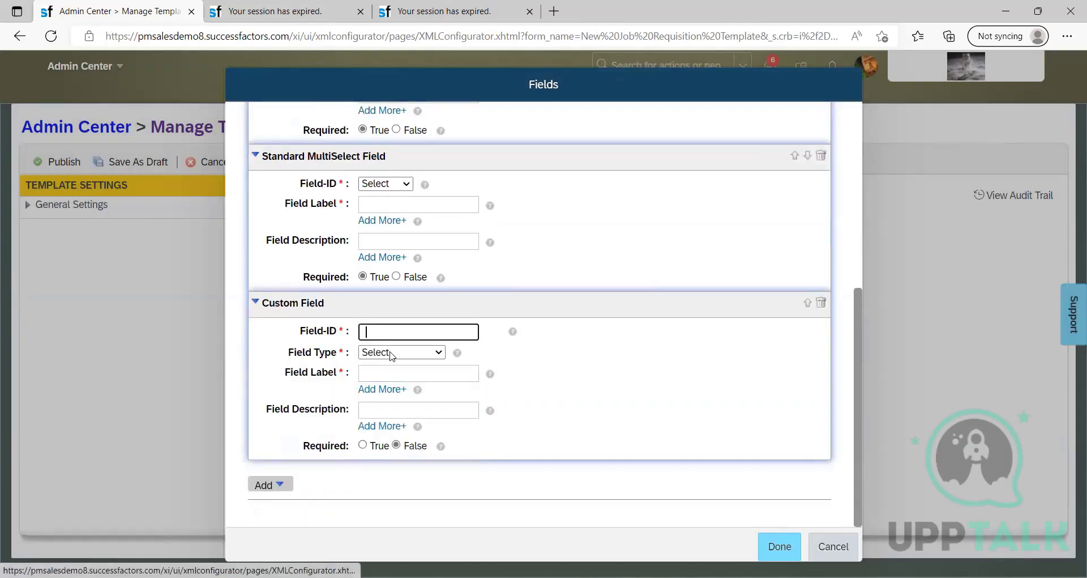
left_click(402, 352)
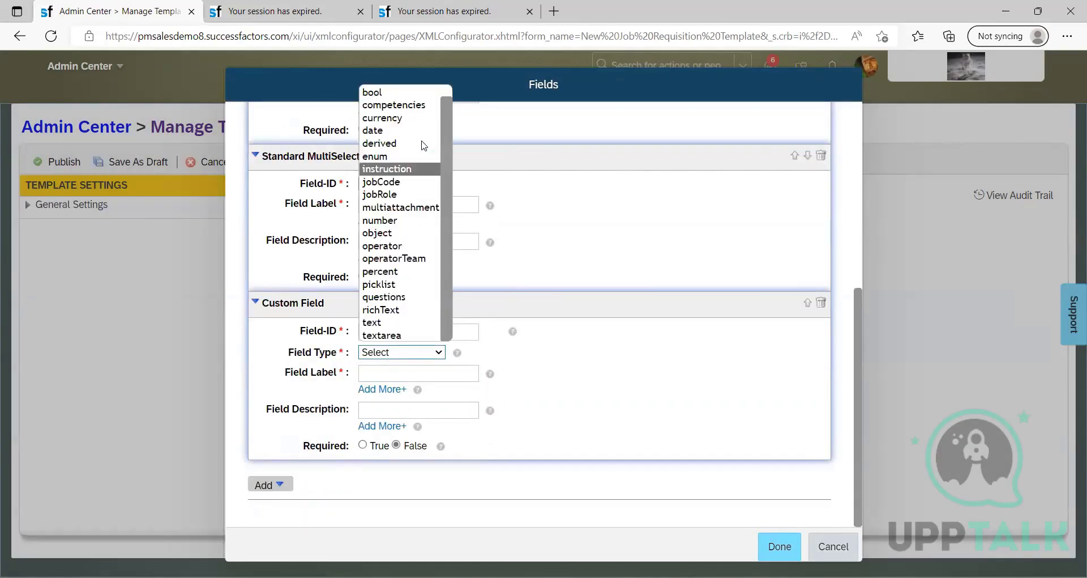
scroll(423, 144, "up", 1)
scroll(423, 147, "down", 1)
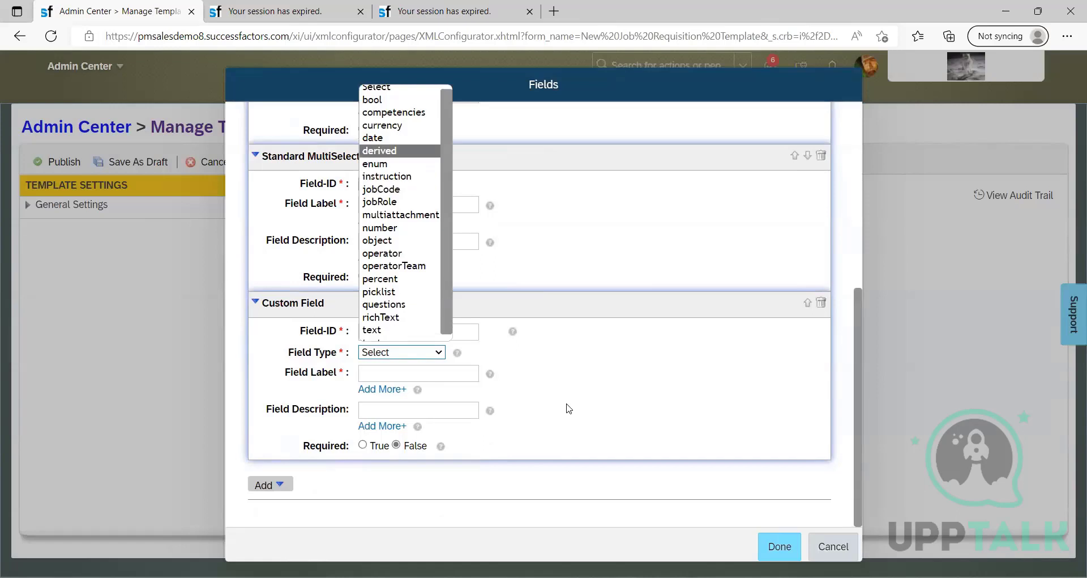
left_click(782, 512)
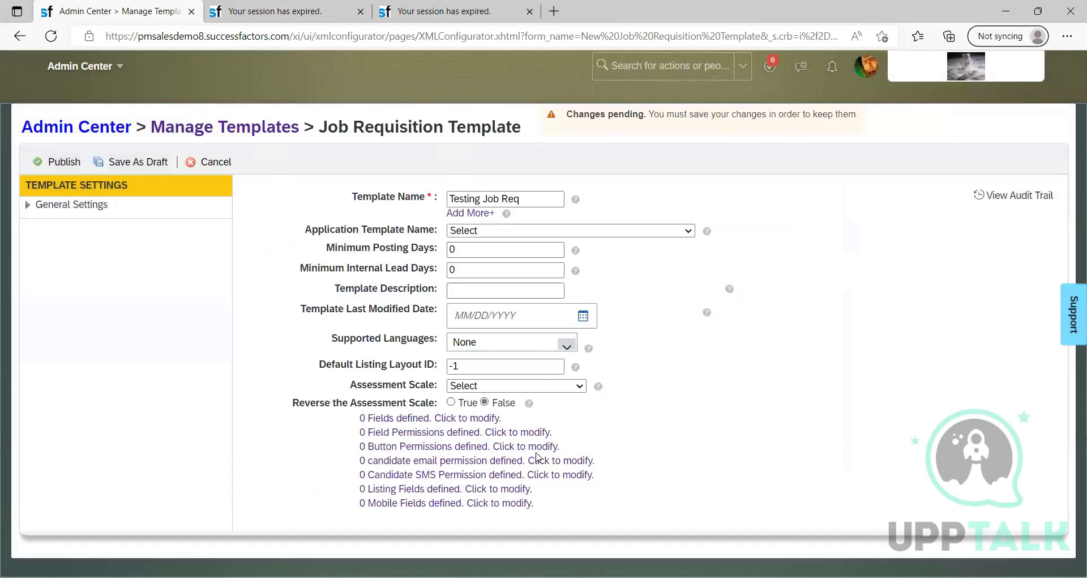
Step: Try adding a button permission to the template, restricted to selected roles, and review the roles that can be chosen
left_click(425, 450)
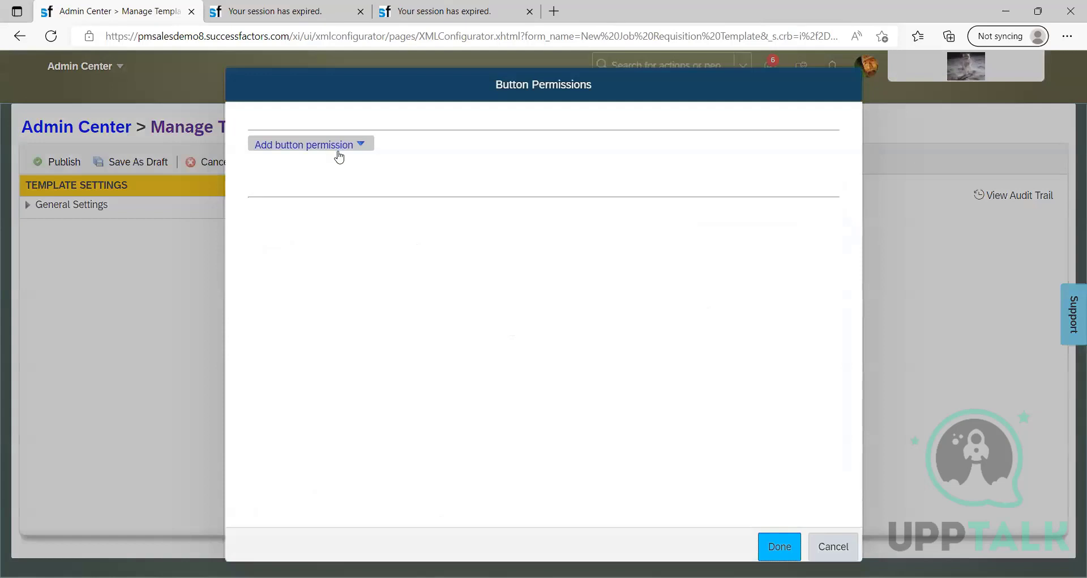
left_click(338, 150)
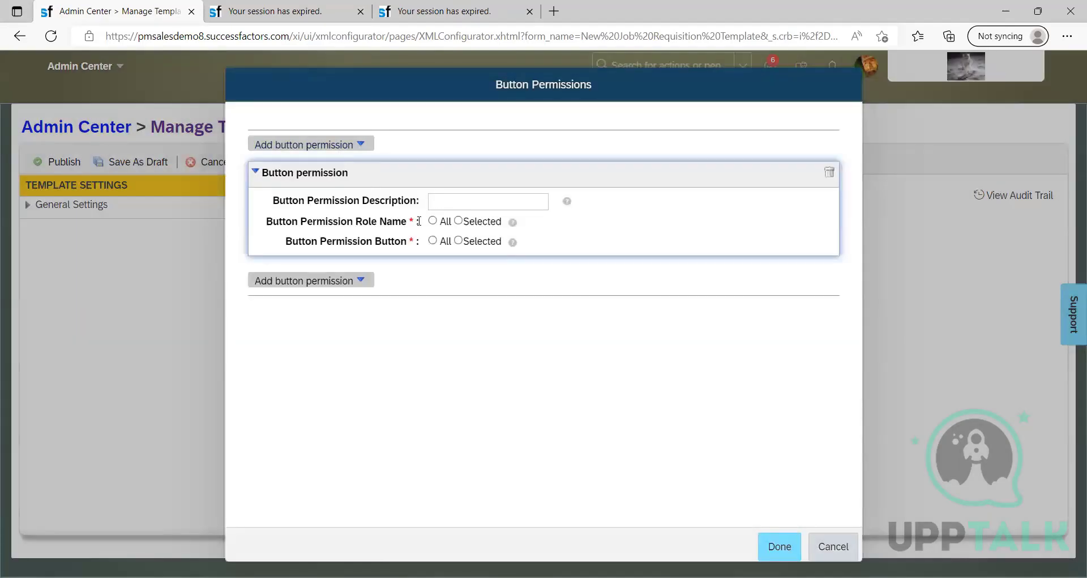
left_click(435, 205)
left_click(434, 221)
left_click(459, 222)
left_click(548, 227)
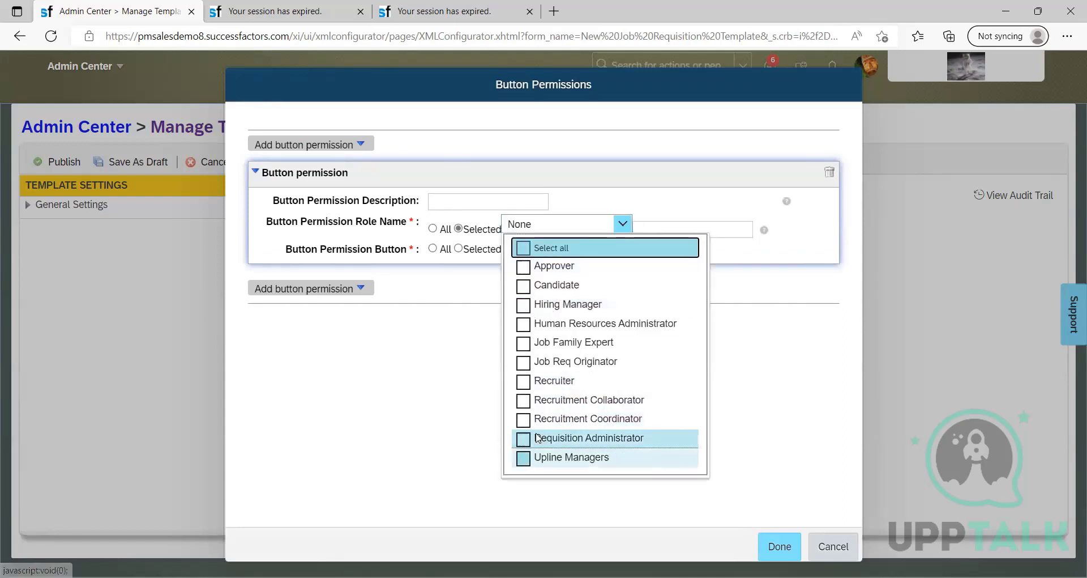
left_click(746, 260)
Step: Restrict the button permission to selected buttons, review the buttons on offer, and cancel the Button Permissions dialog
left_click(431, 280)
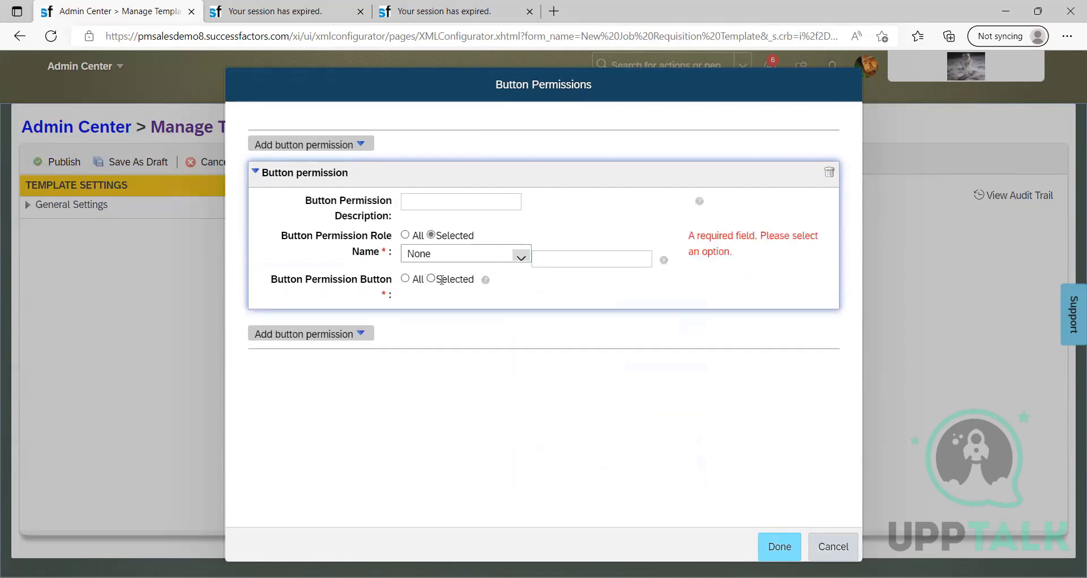
left_click(595, 283)
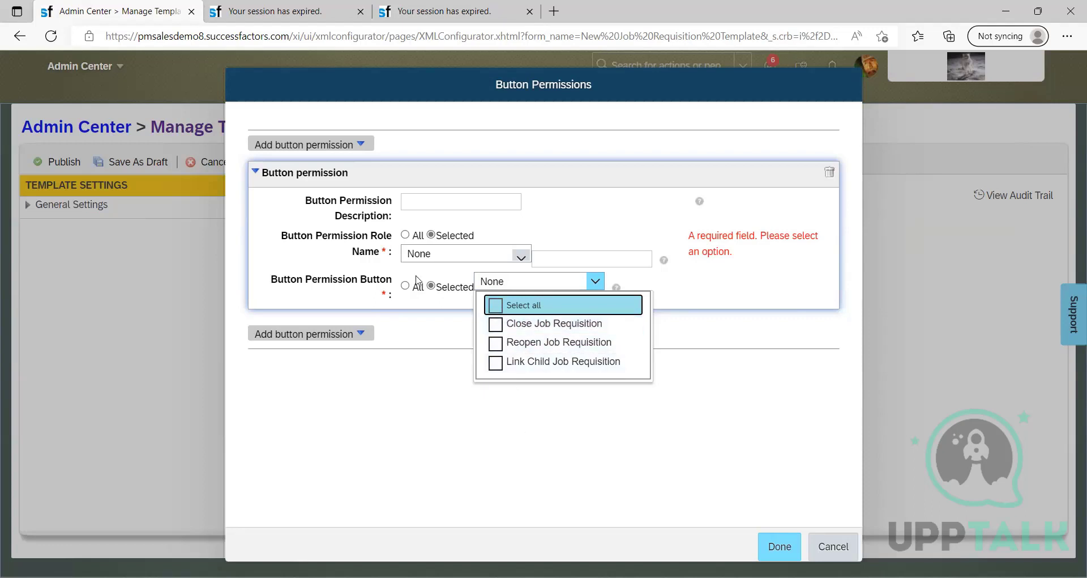
left_click(298, 345)
left_click(832, 548)
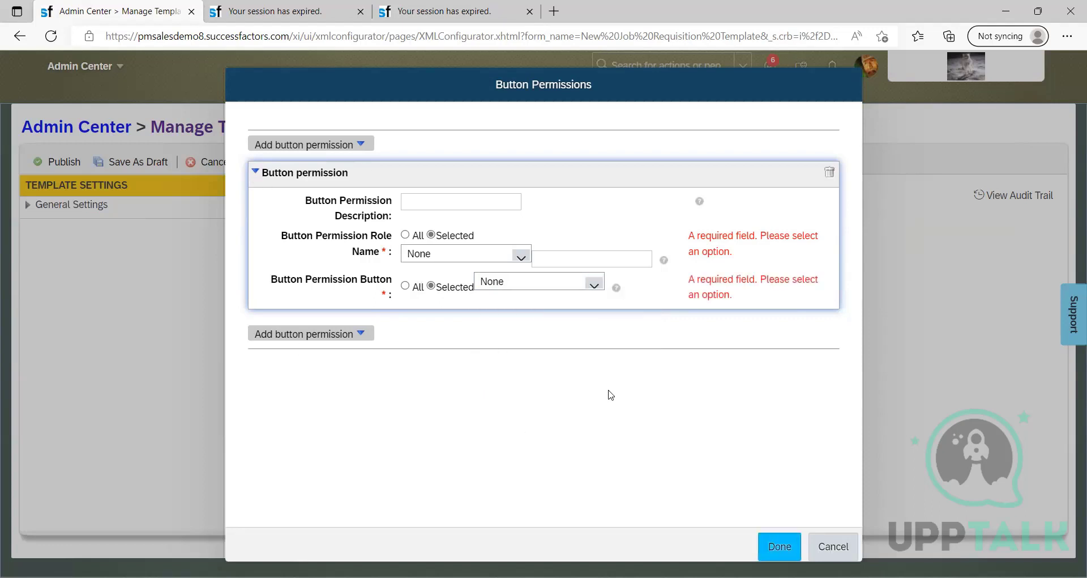
Step: Switch past the setup notes in Notepad to the requisition field-definition XML in Notepad++
key("alt+Tab")
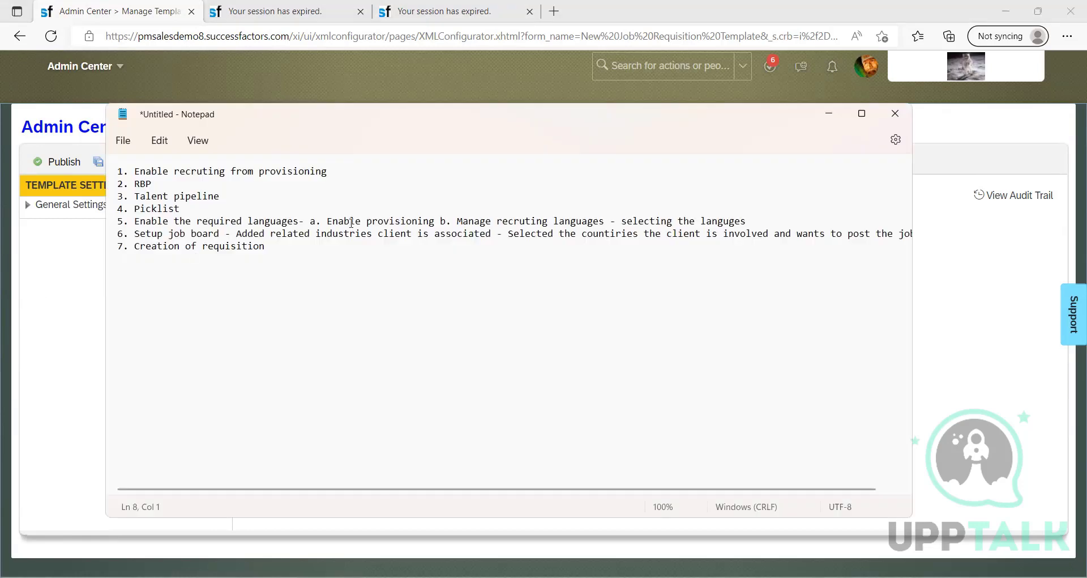
key("alt+Tab")
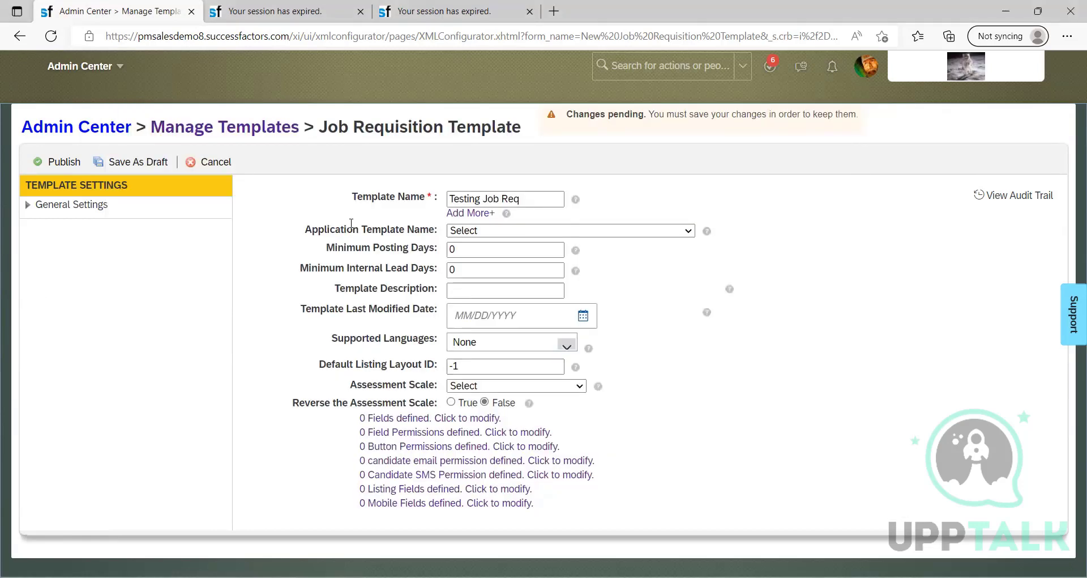
key("alt+Tab")
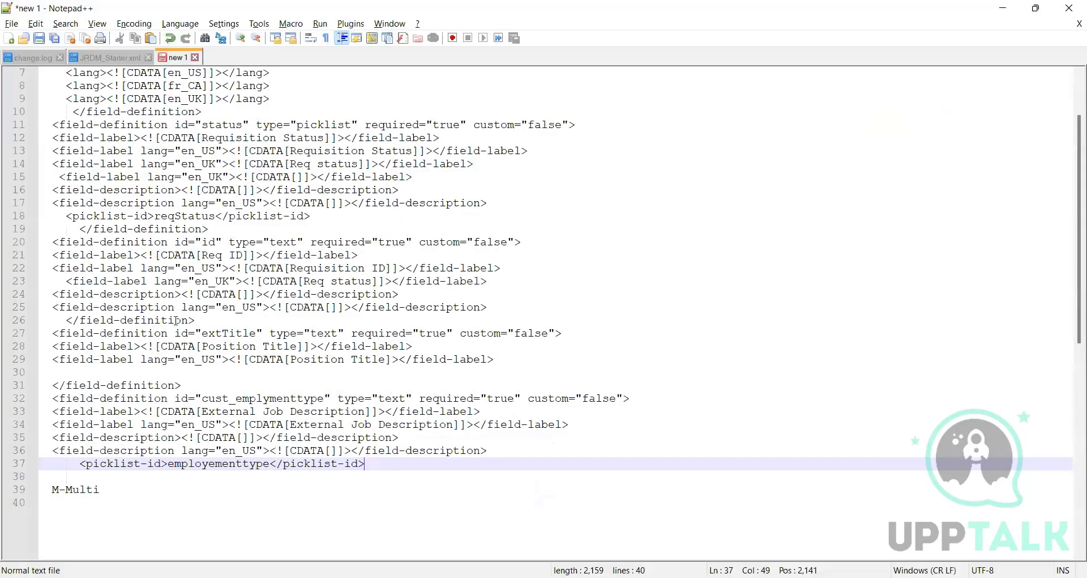